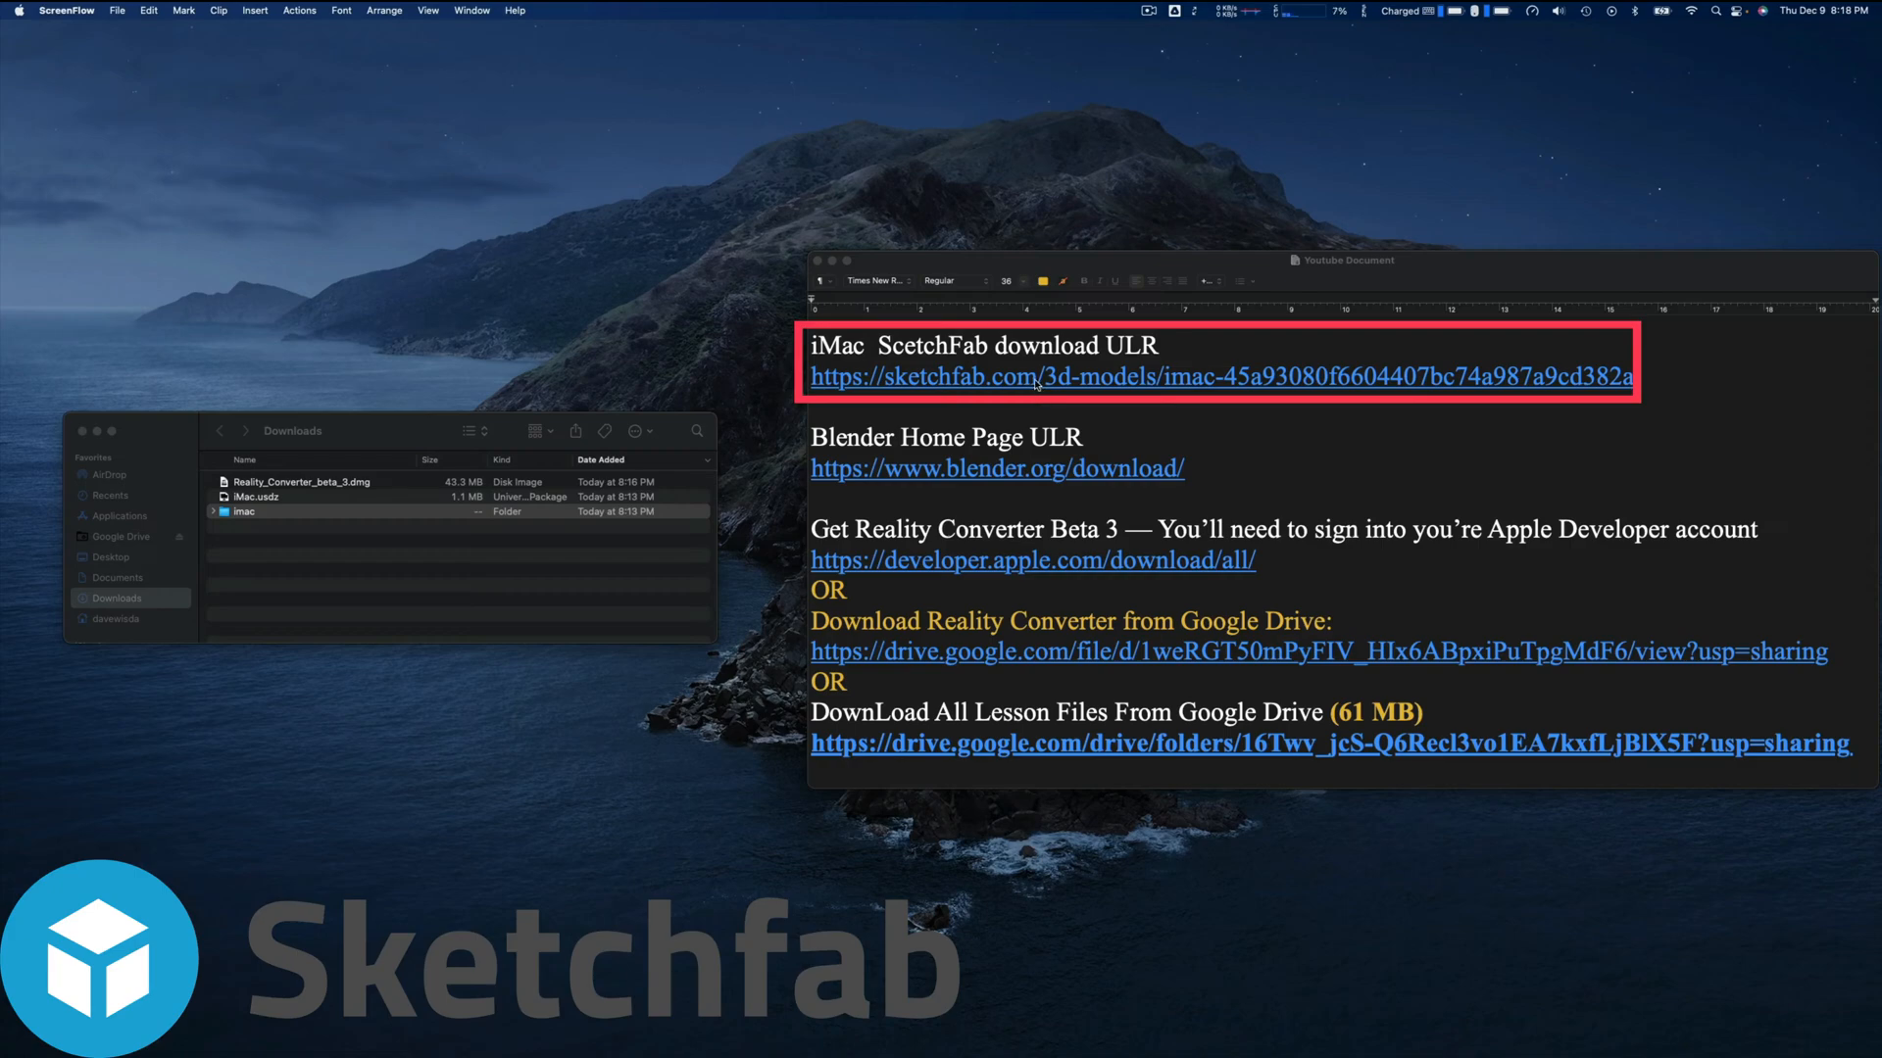
Download the iMac model from the document's Sketchfab link in the autoconverted glTF format, and quit the browser
left_click(966, 383)
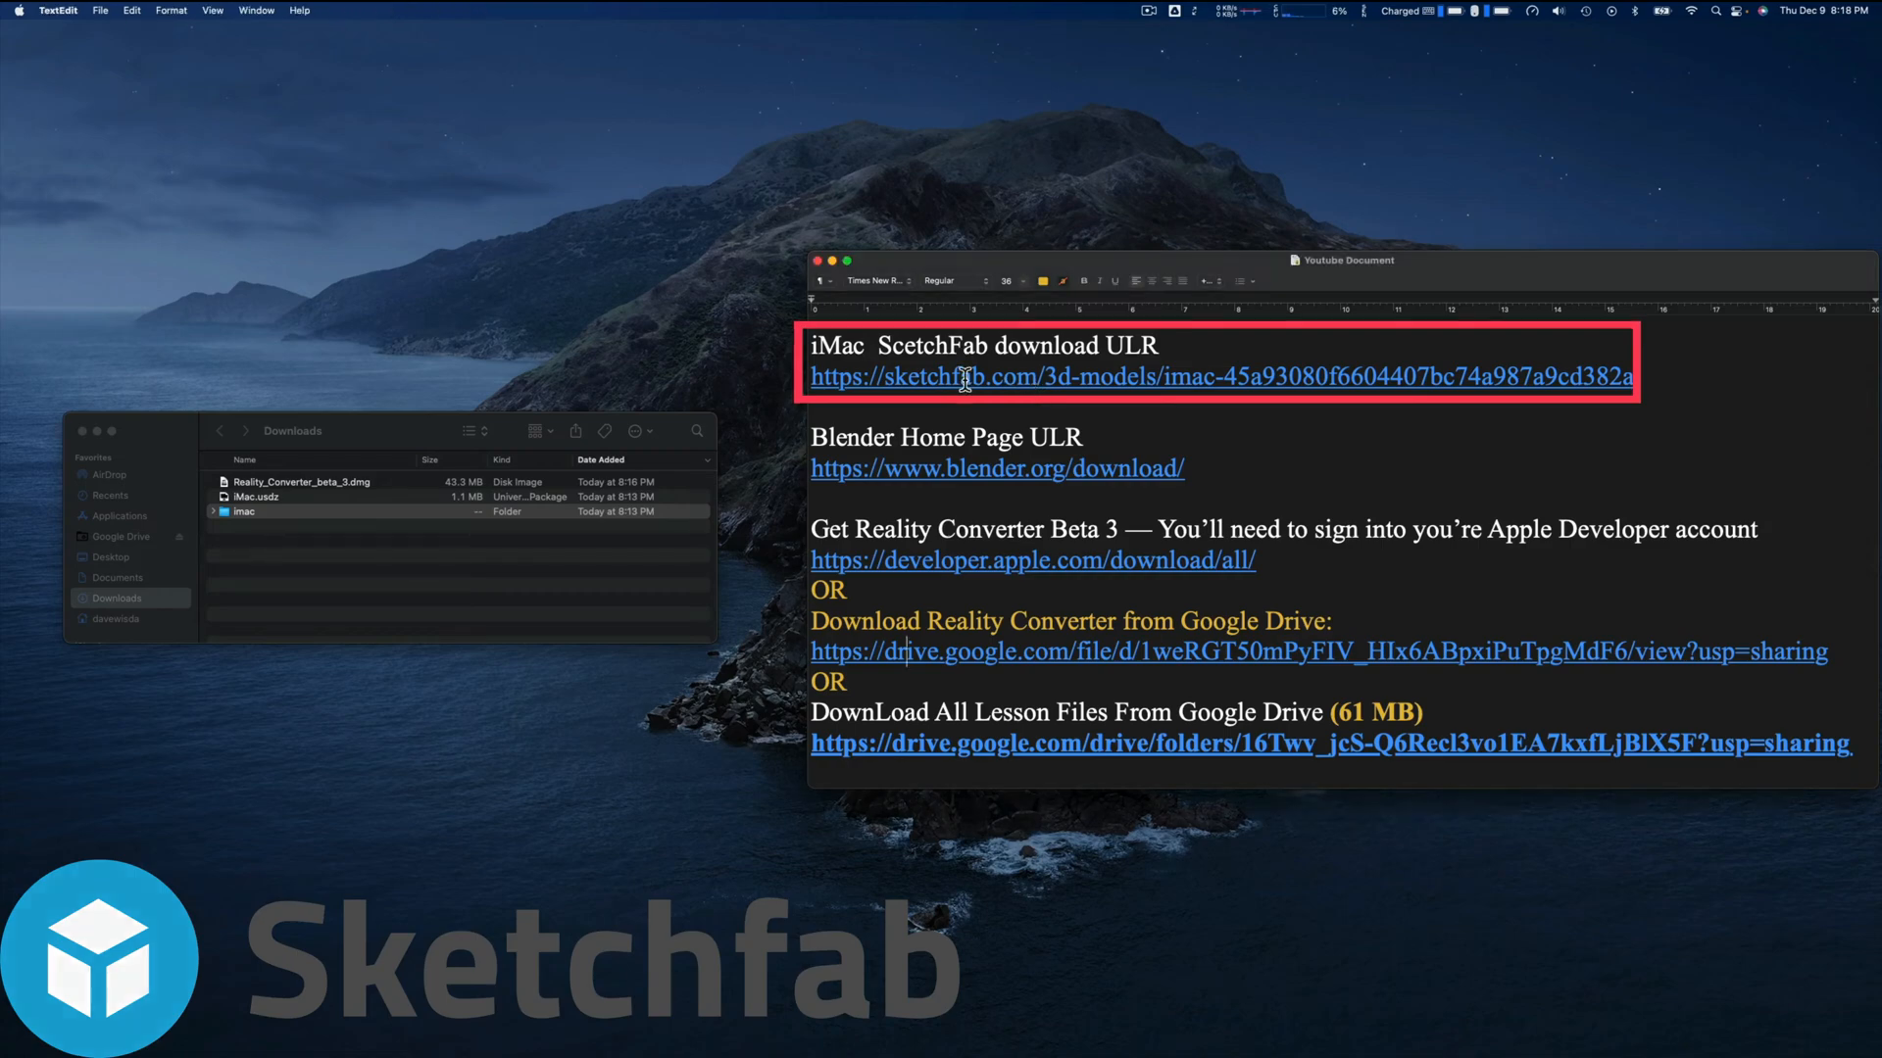
left_click(965, 383)
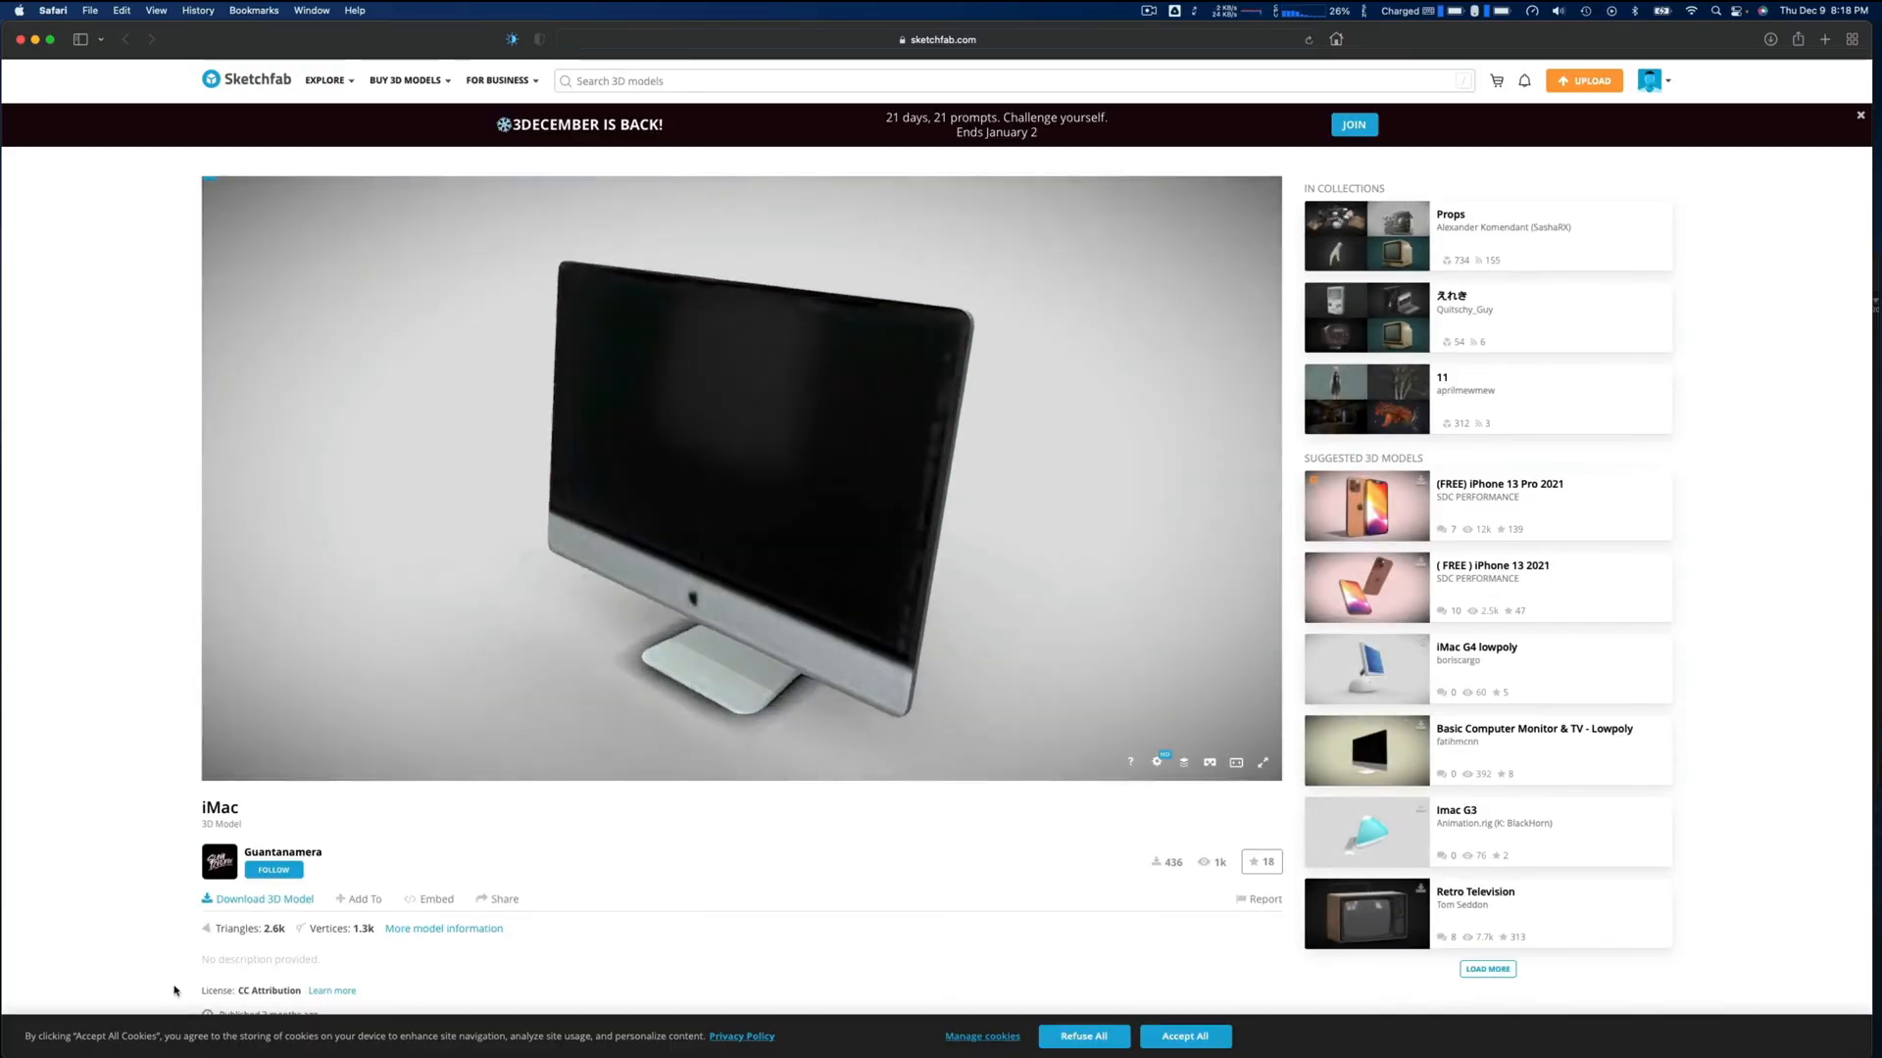
left_click(242, 900)
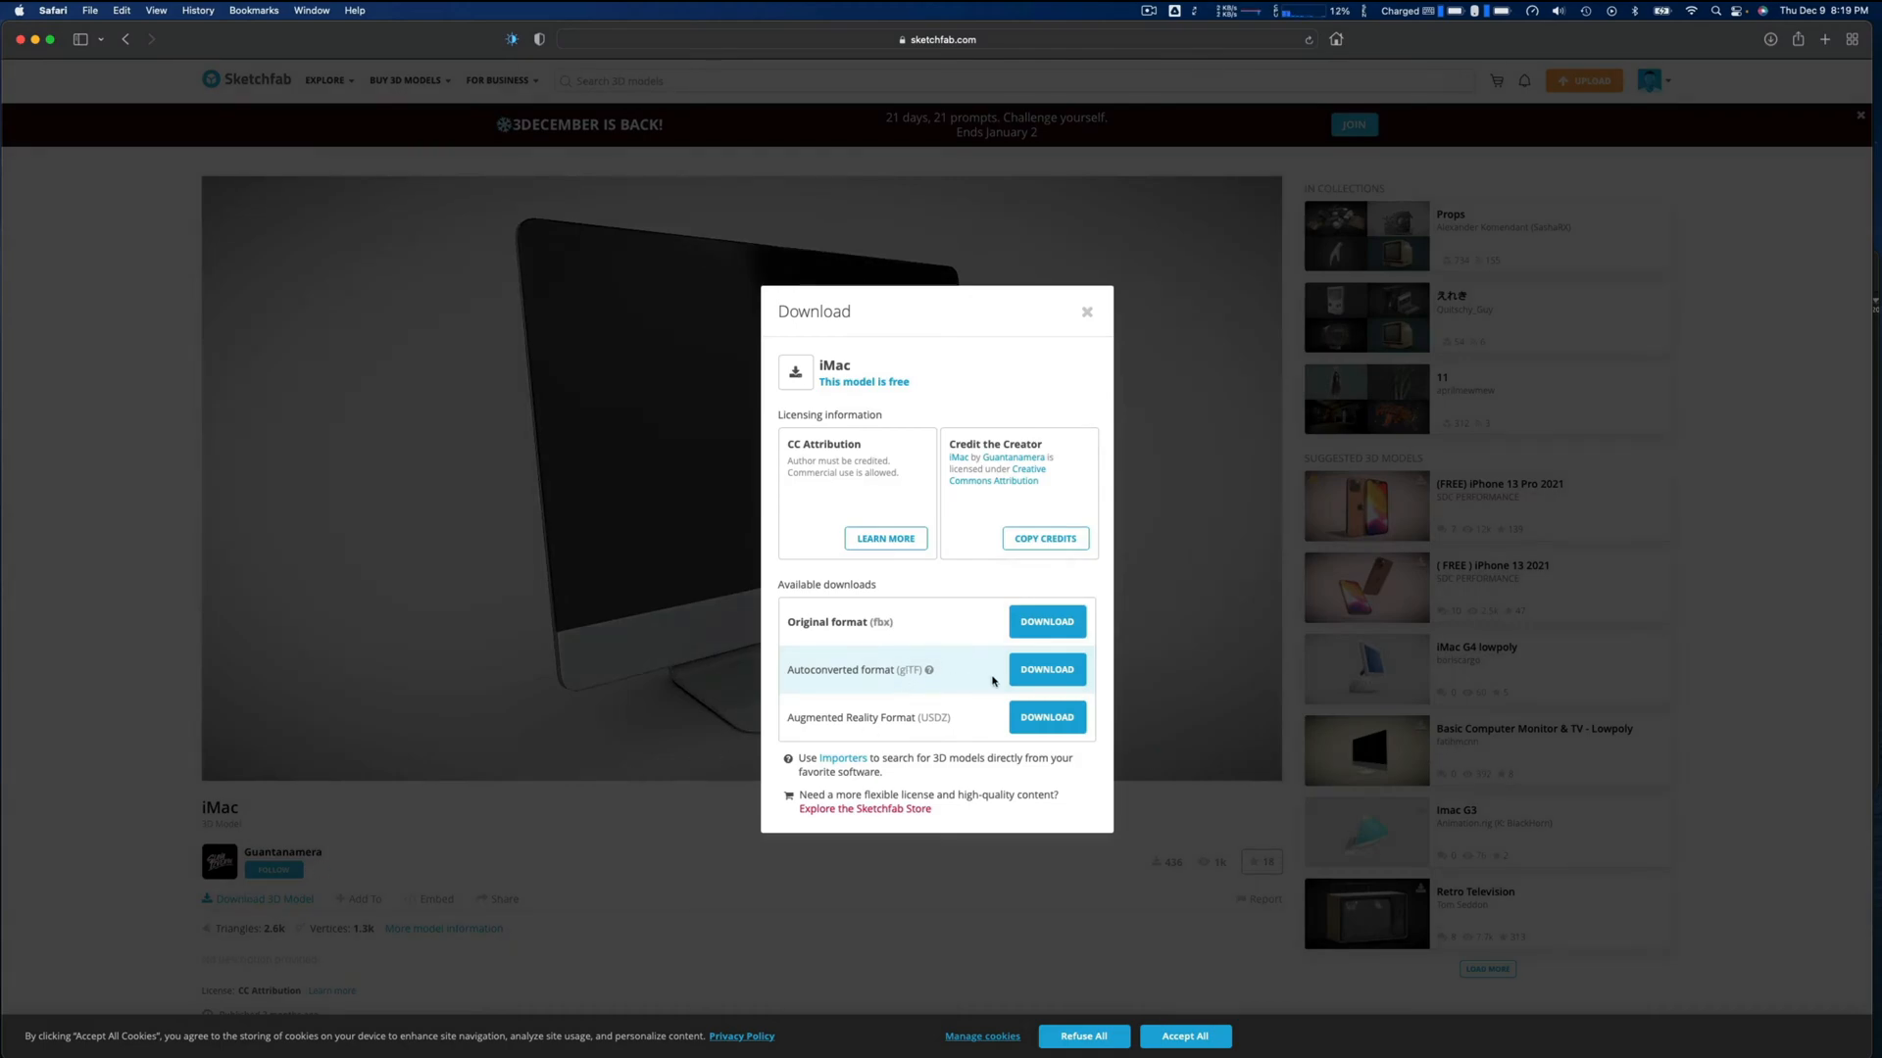
left_click(1063, 672)
left_click(54, 11)
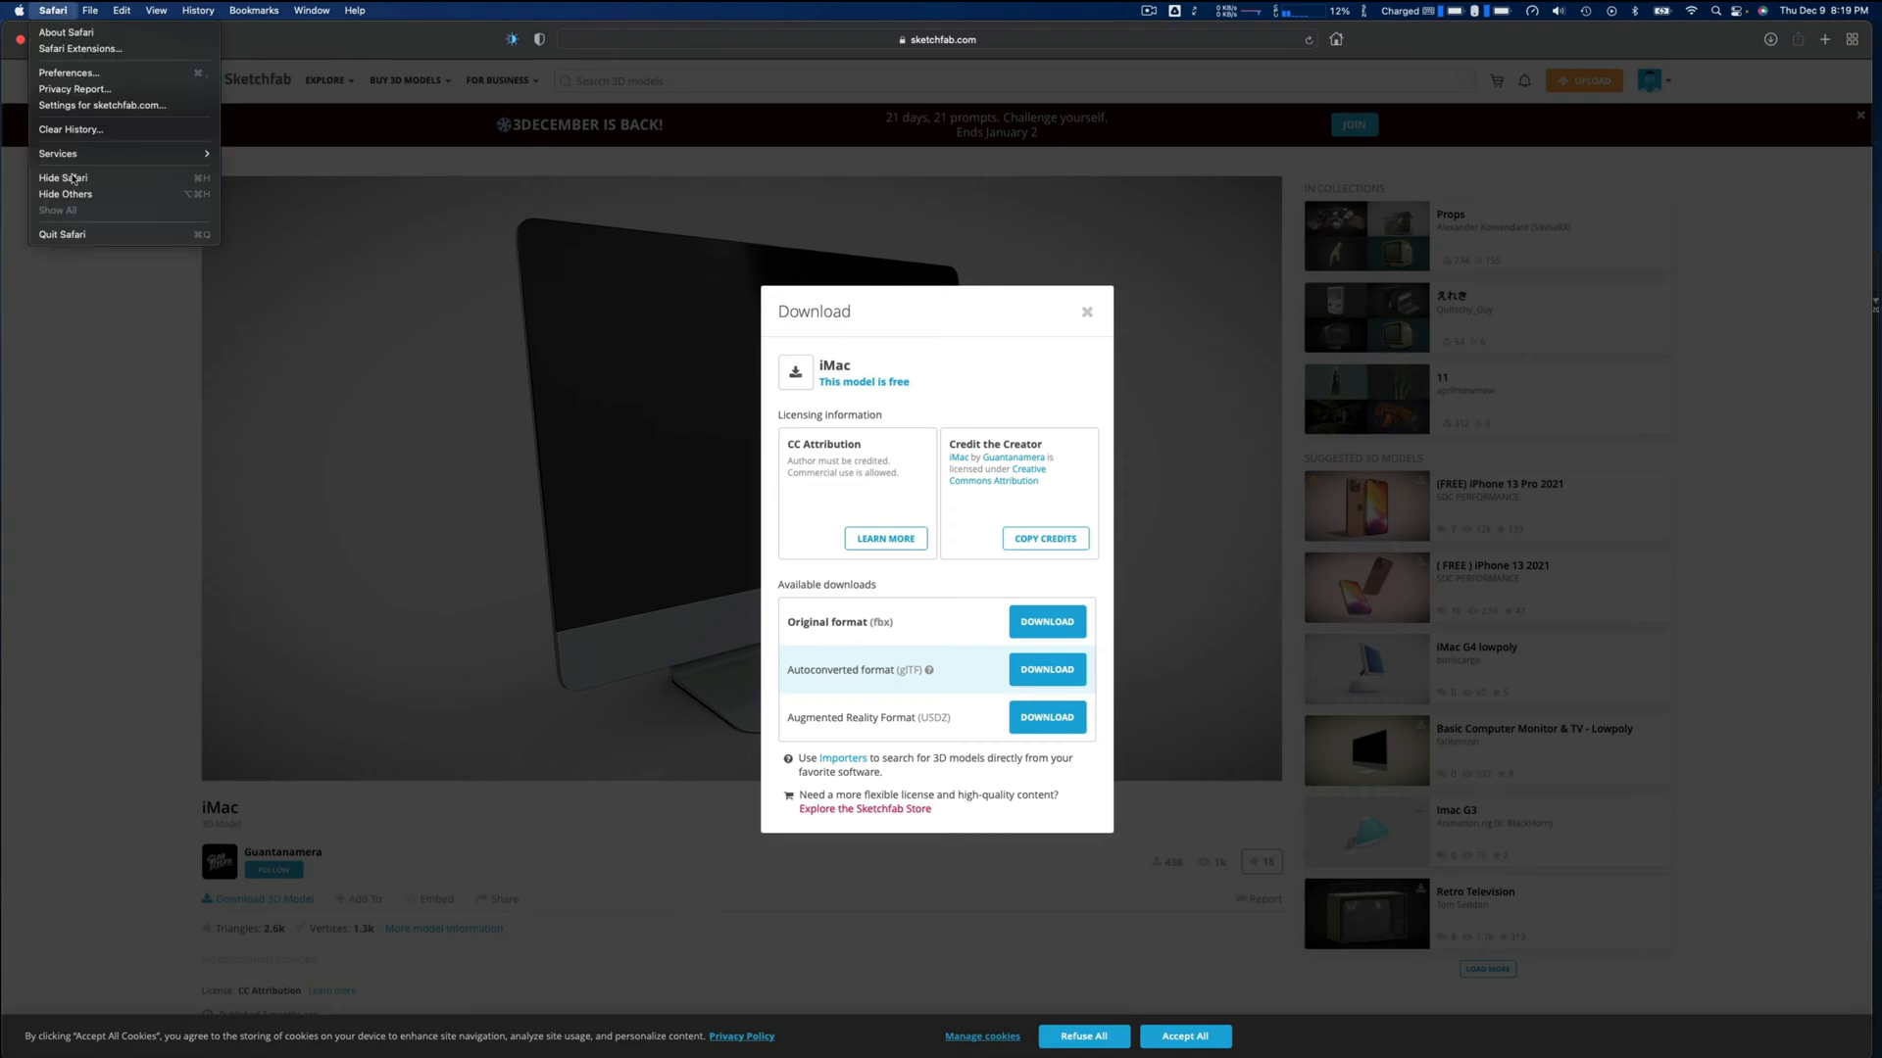
left_click(61, 235)
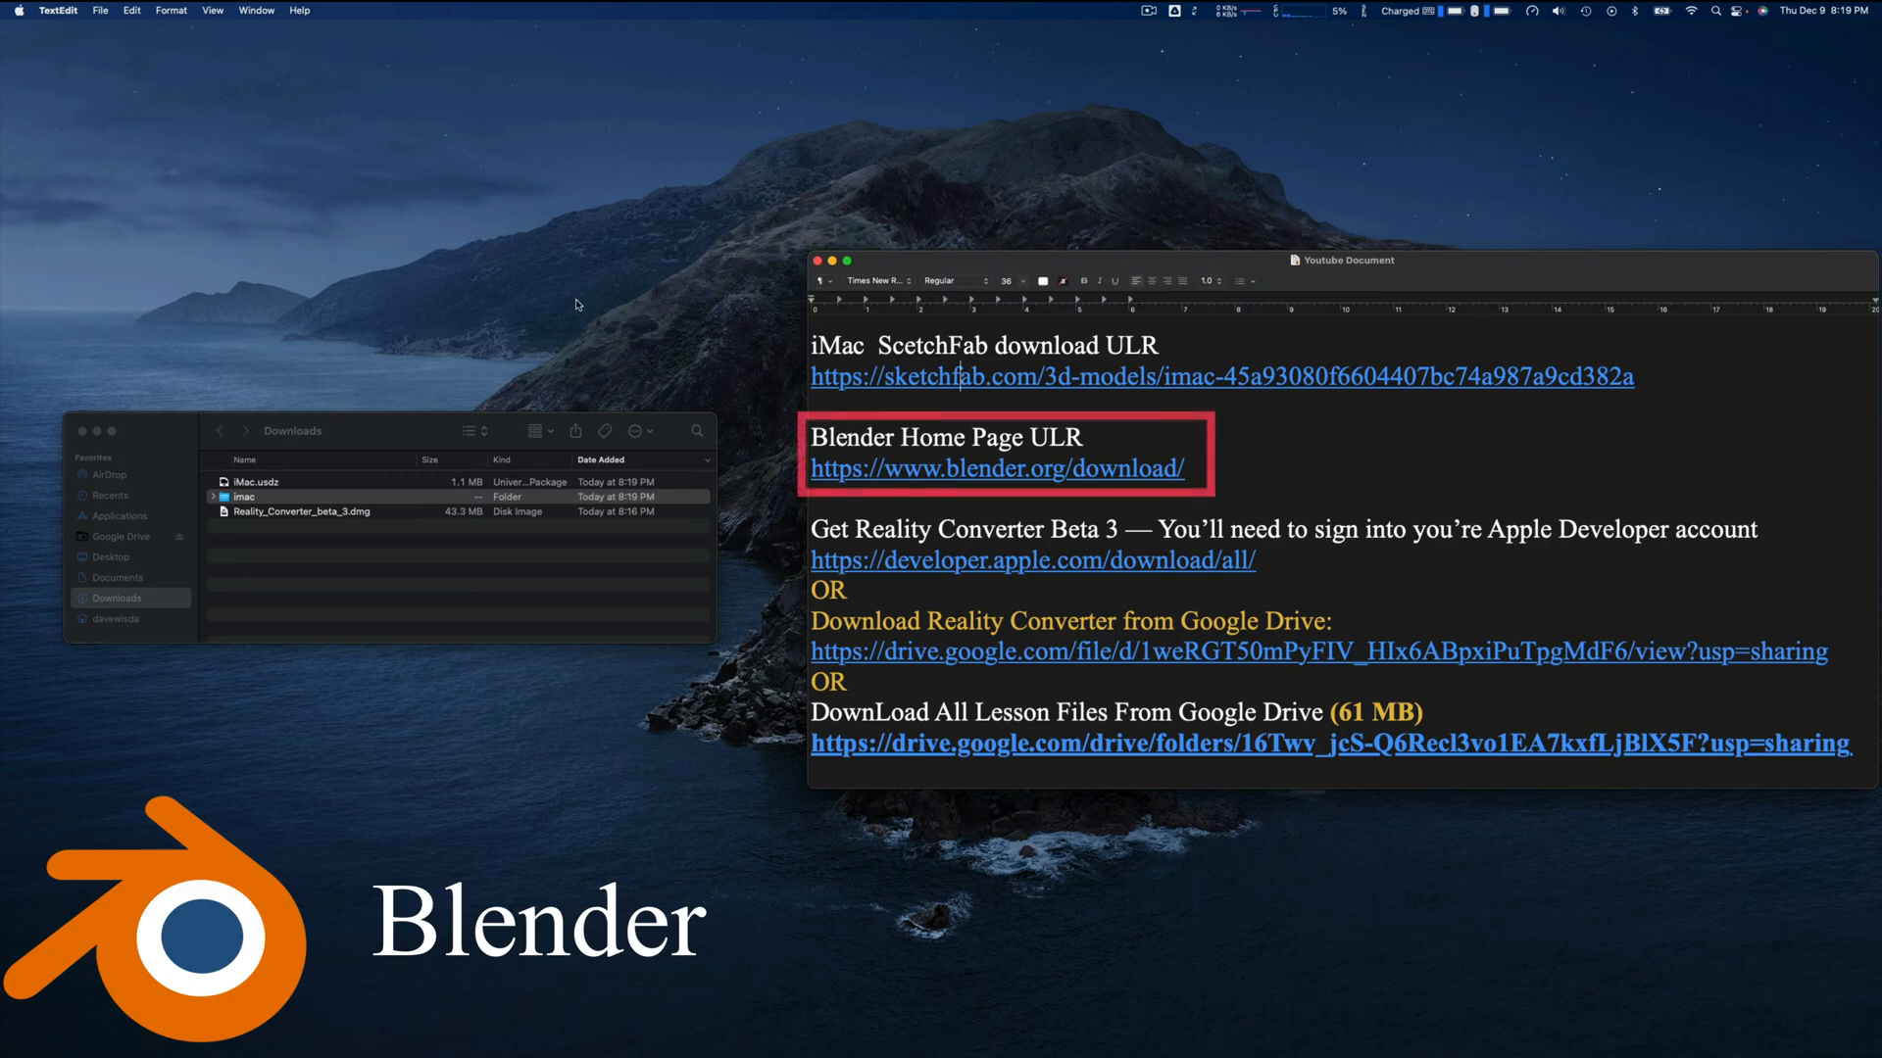
Open the Blender download page from the document, list the available platform versions, and quit the browser
left_click(891, 470)
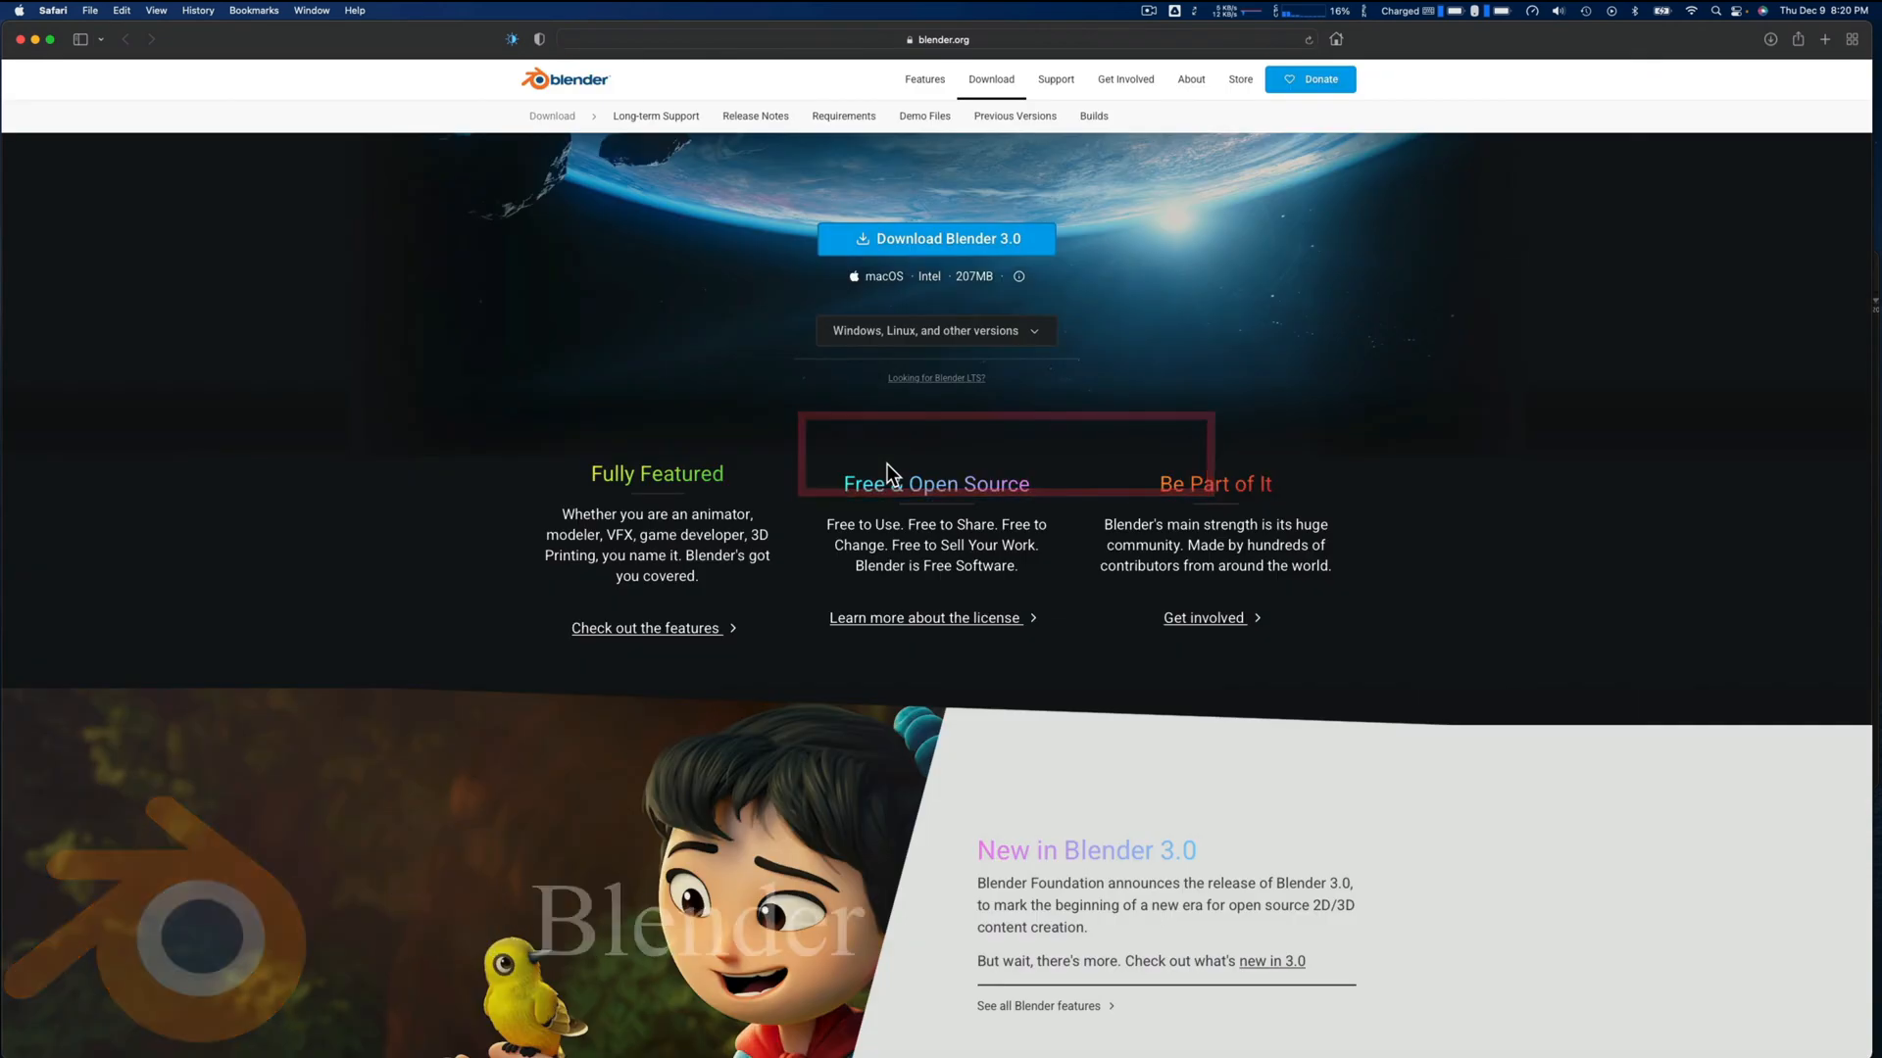
left_click(1034, 337)
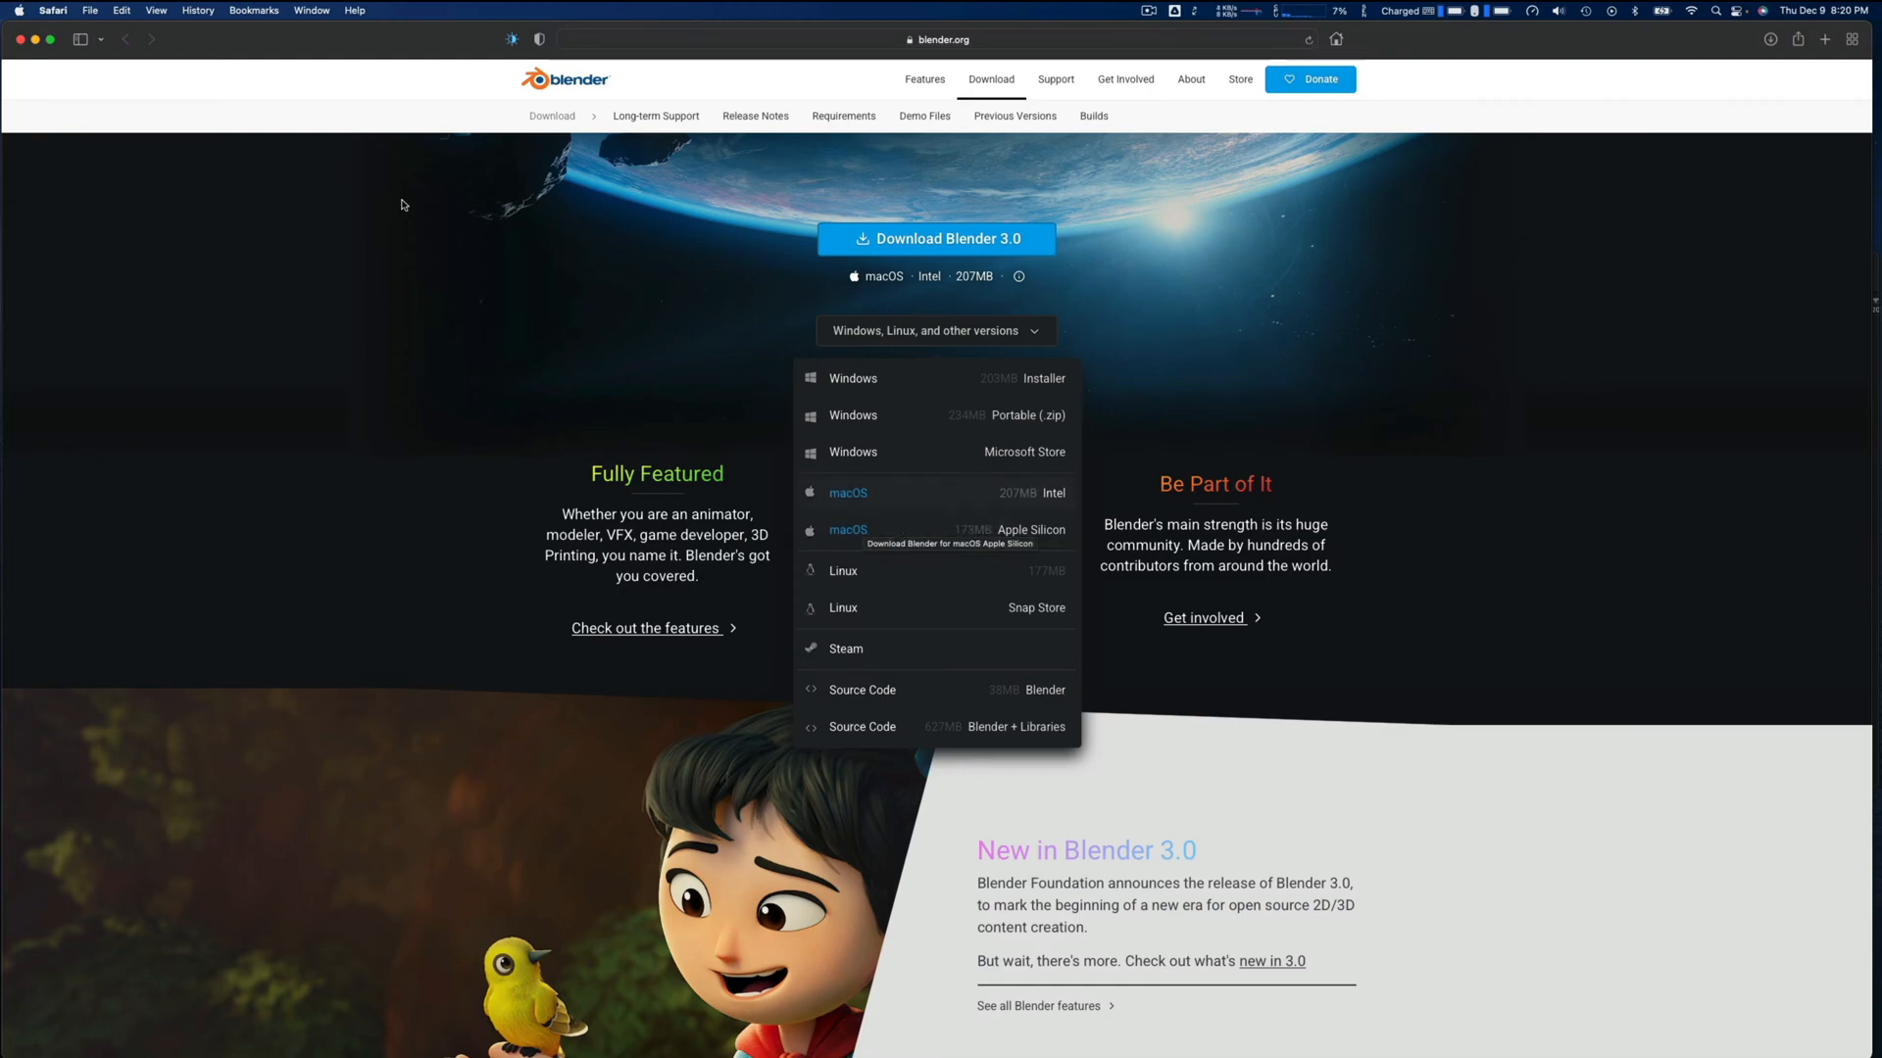
left_click(51, 12)
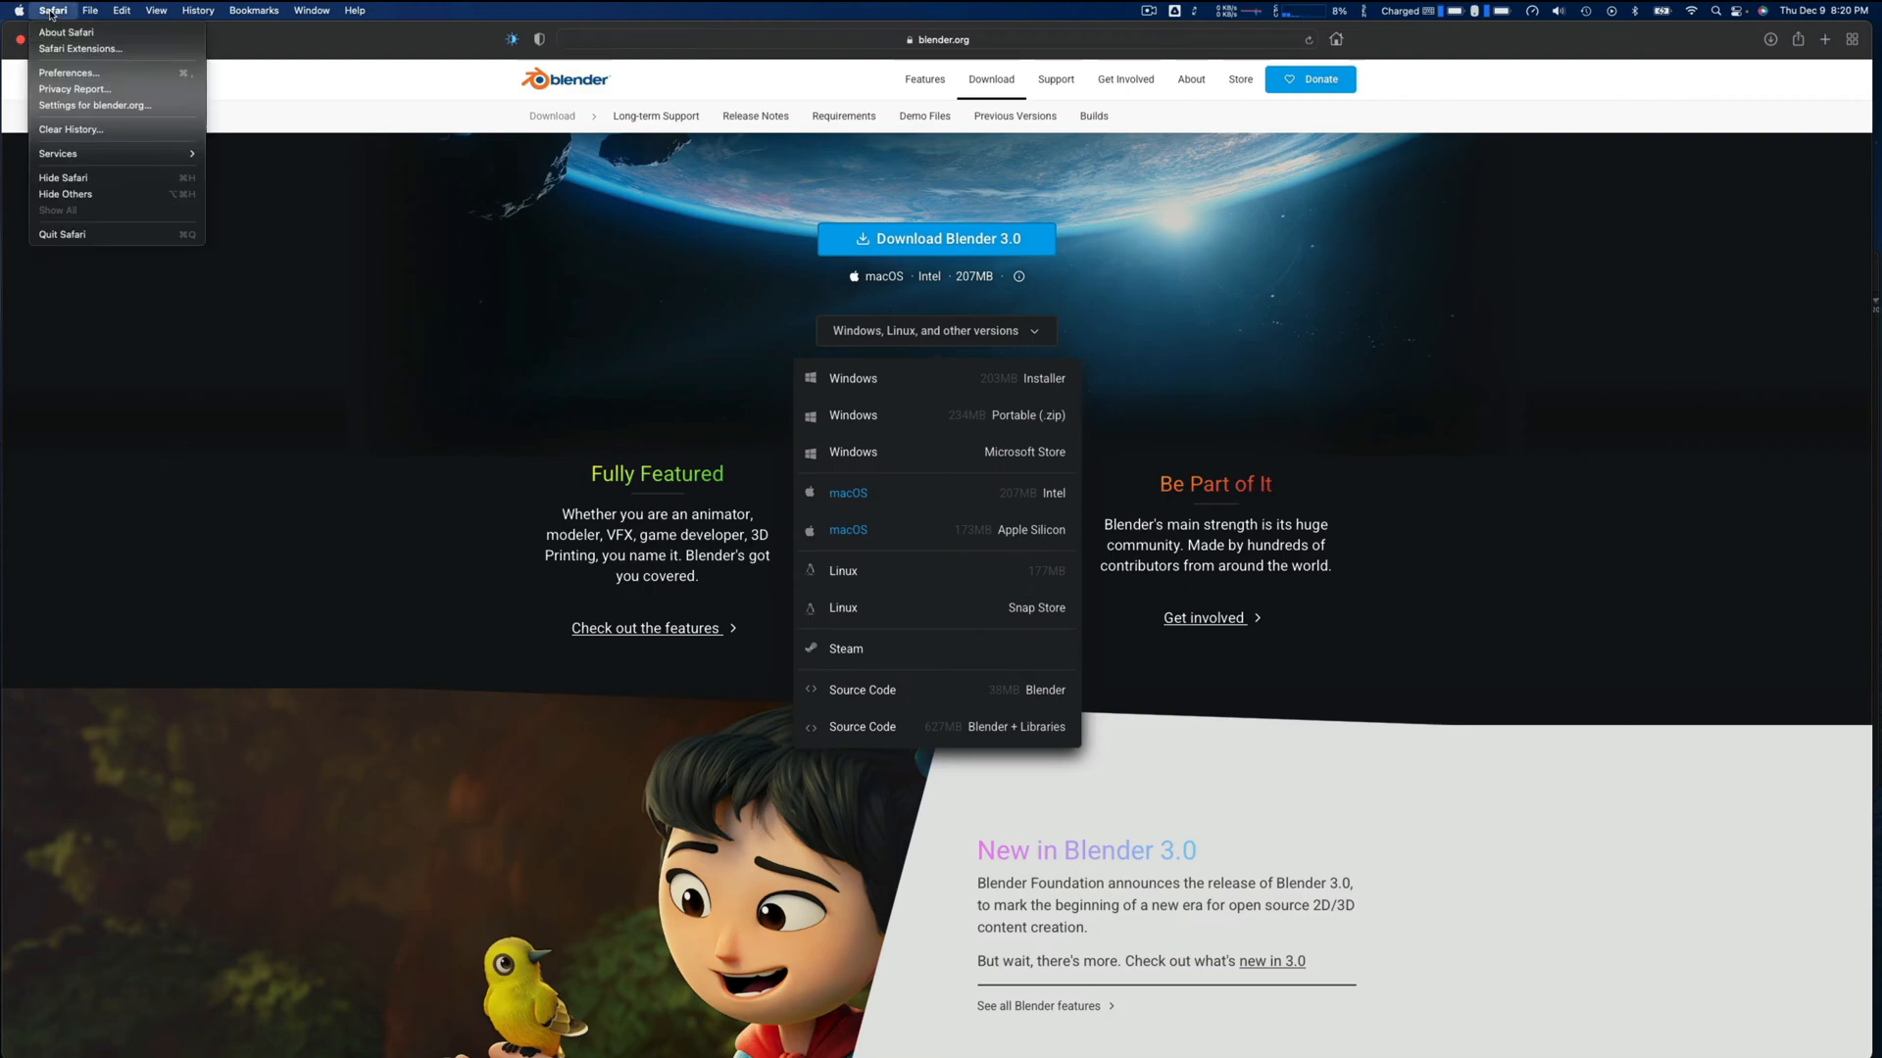
left_click(72, 236)
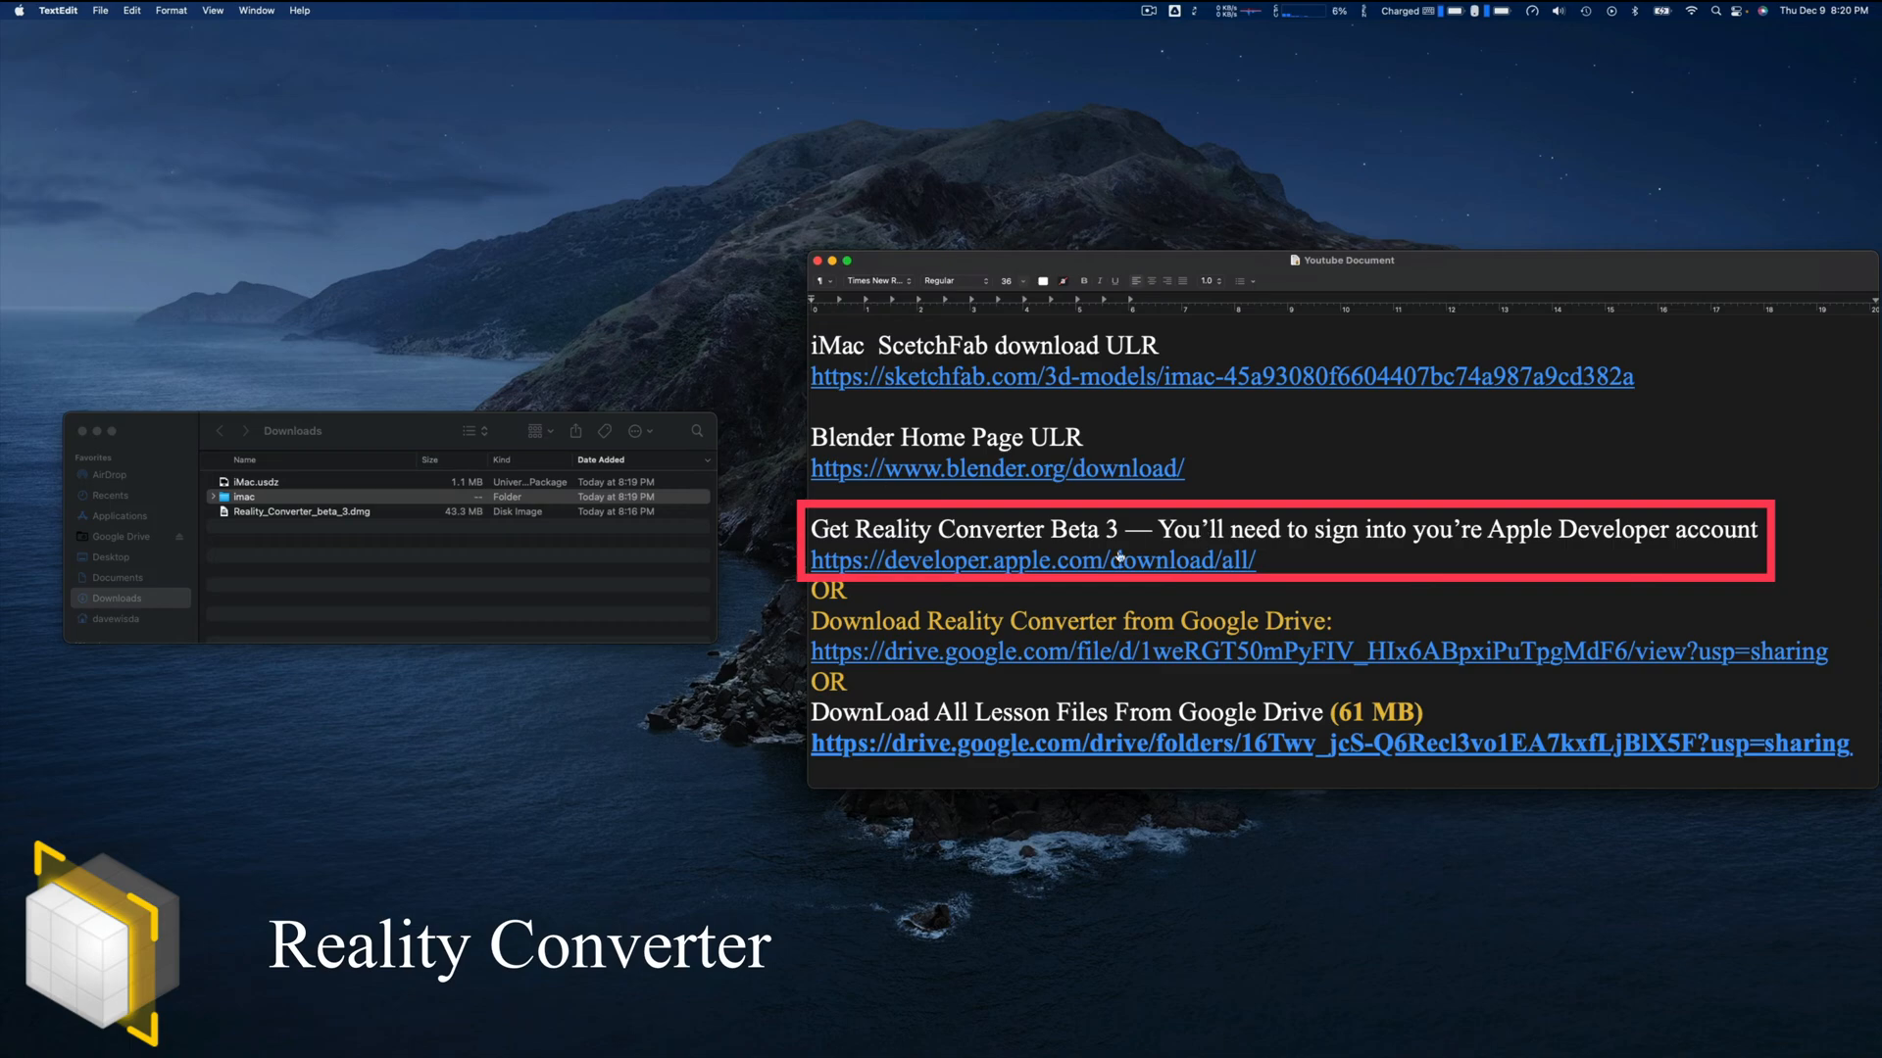
Open the Apple Developer downloads link from the document and sign in by entering the account password
left_click(1007, 566)
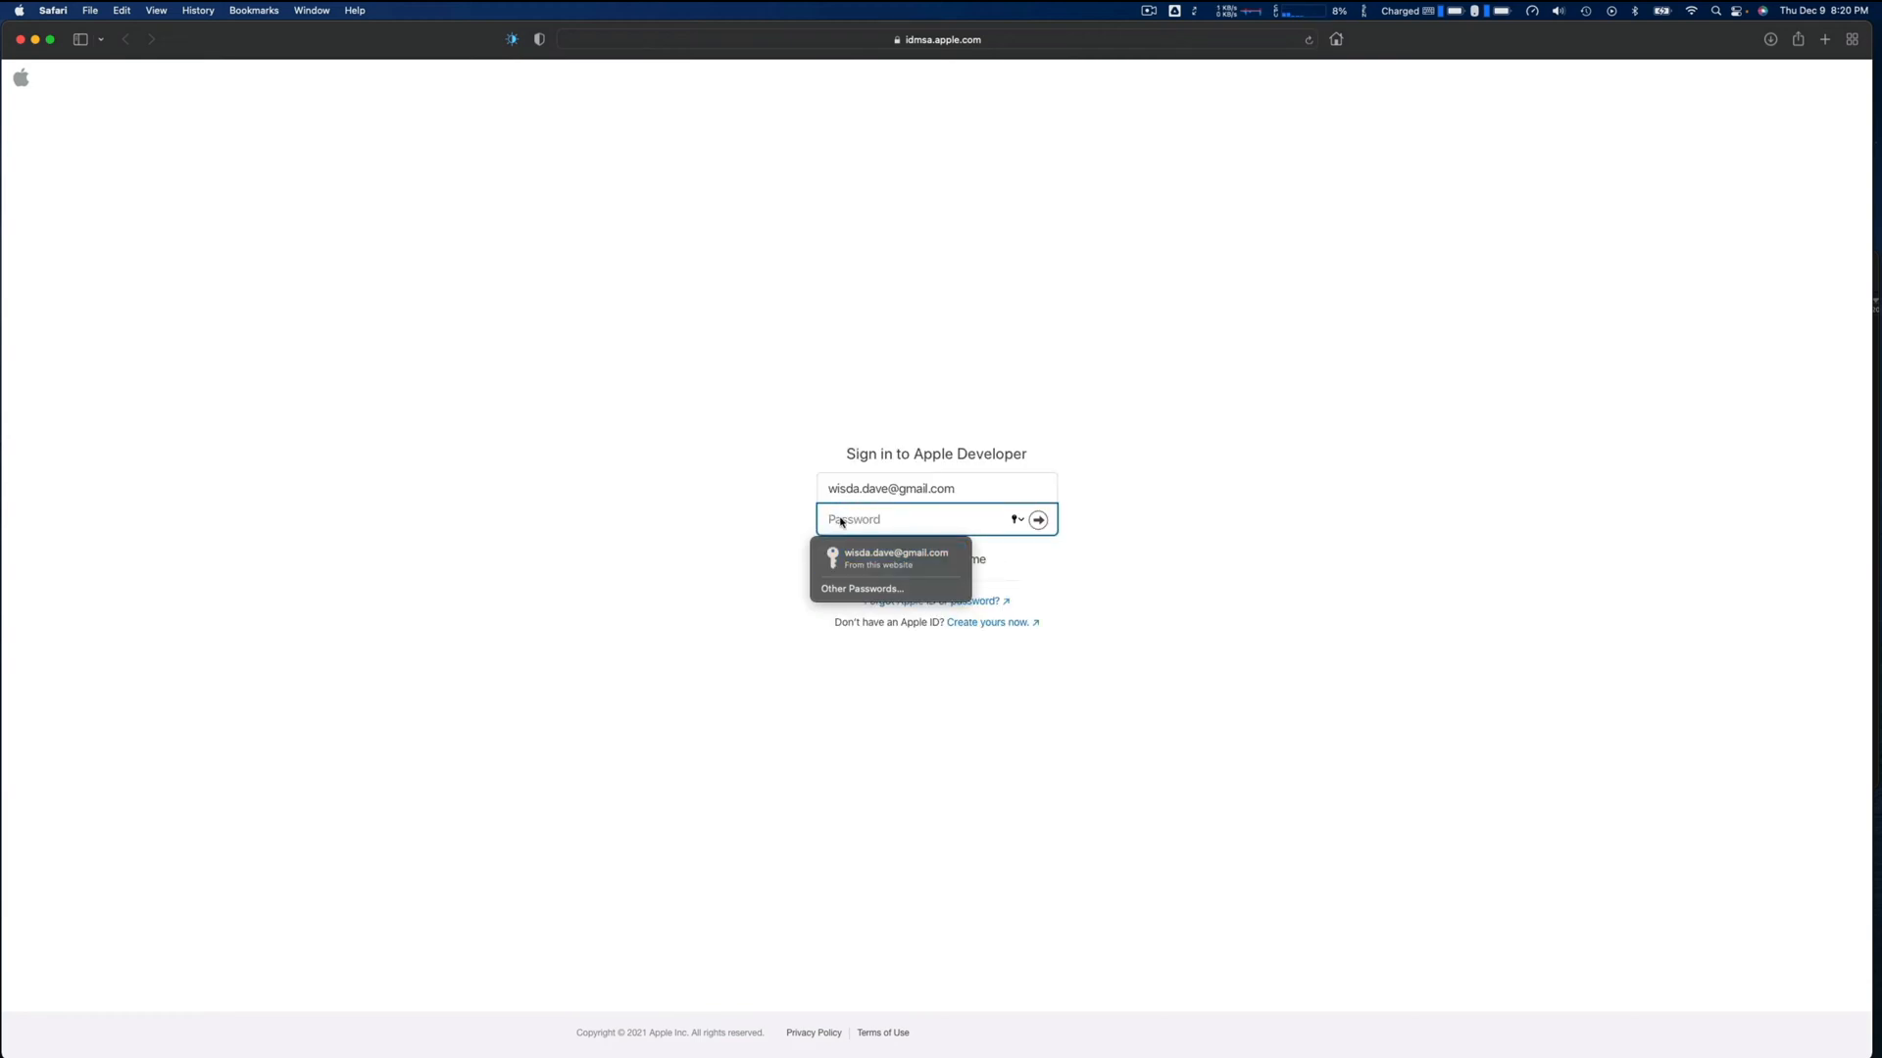
type("a")
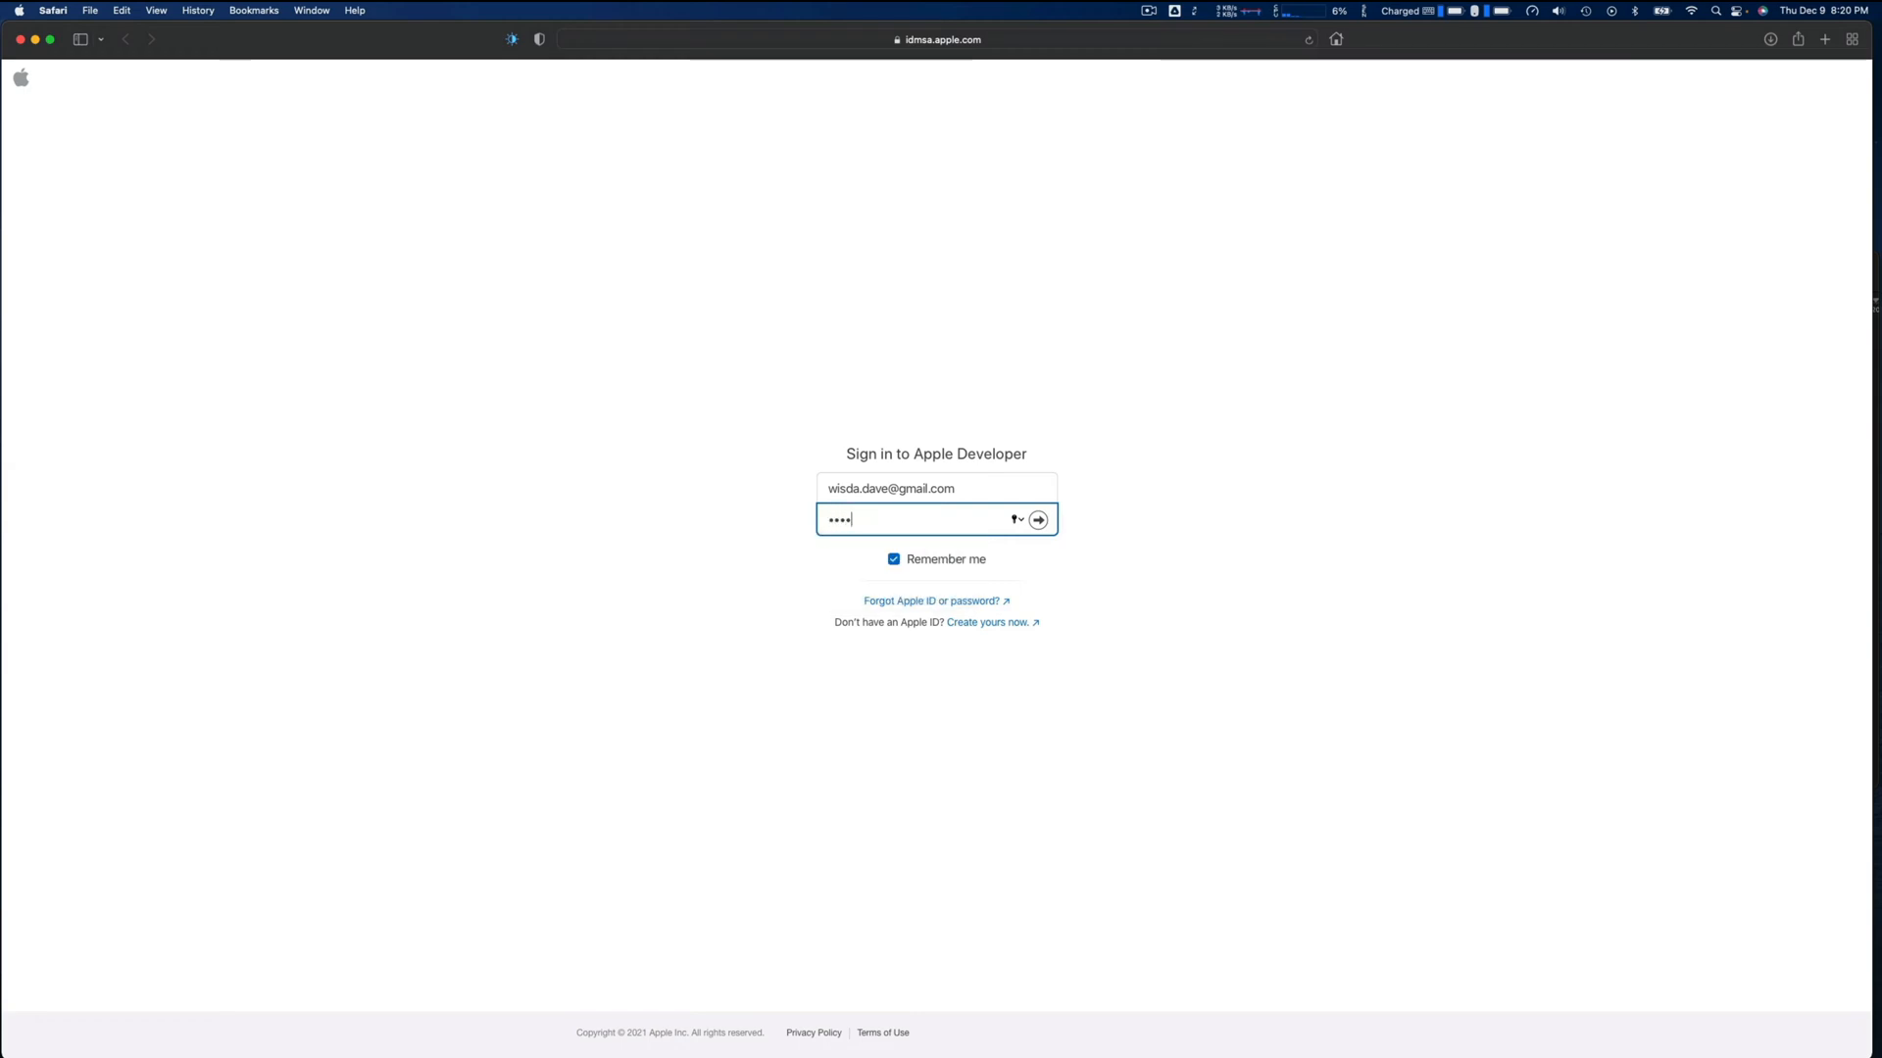
type("a")
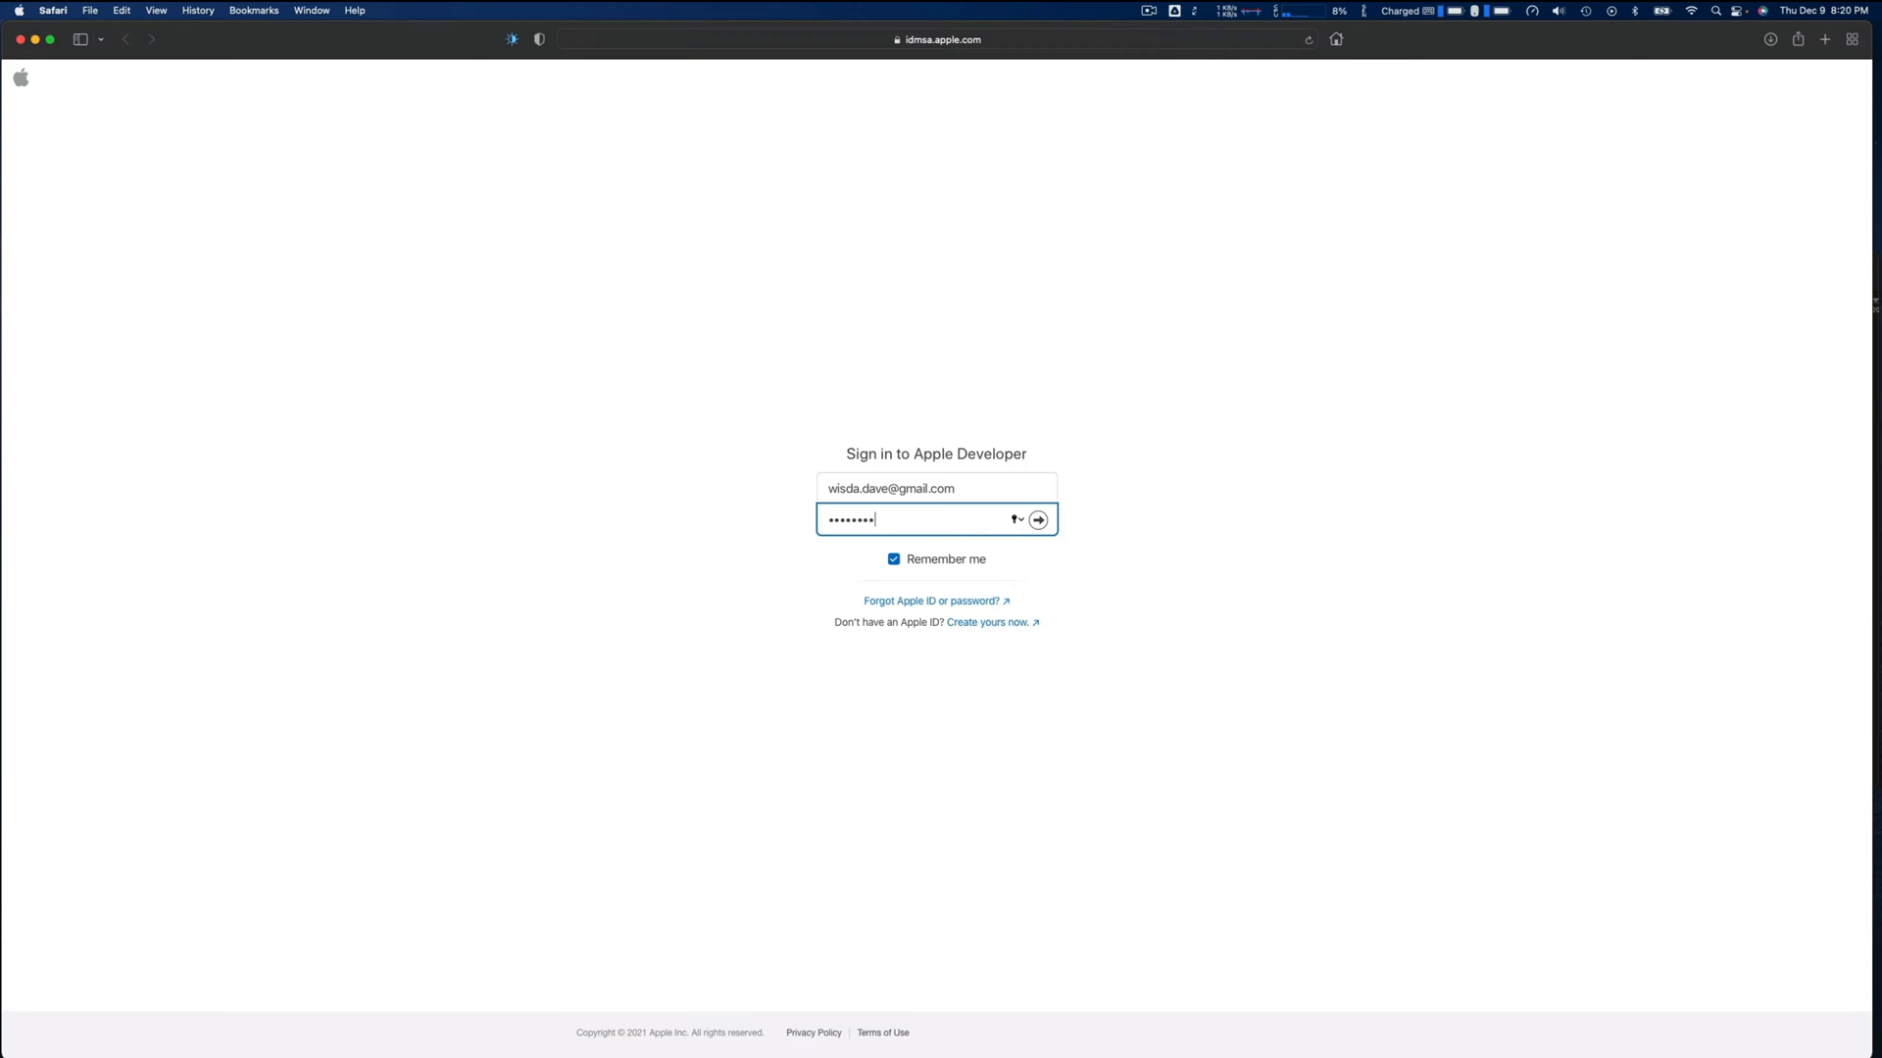
left_click(1038, 525)
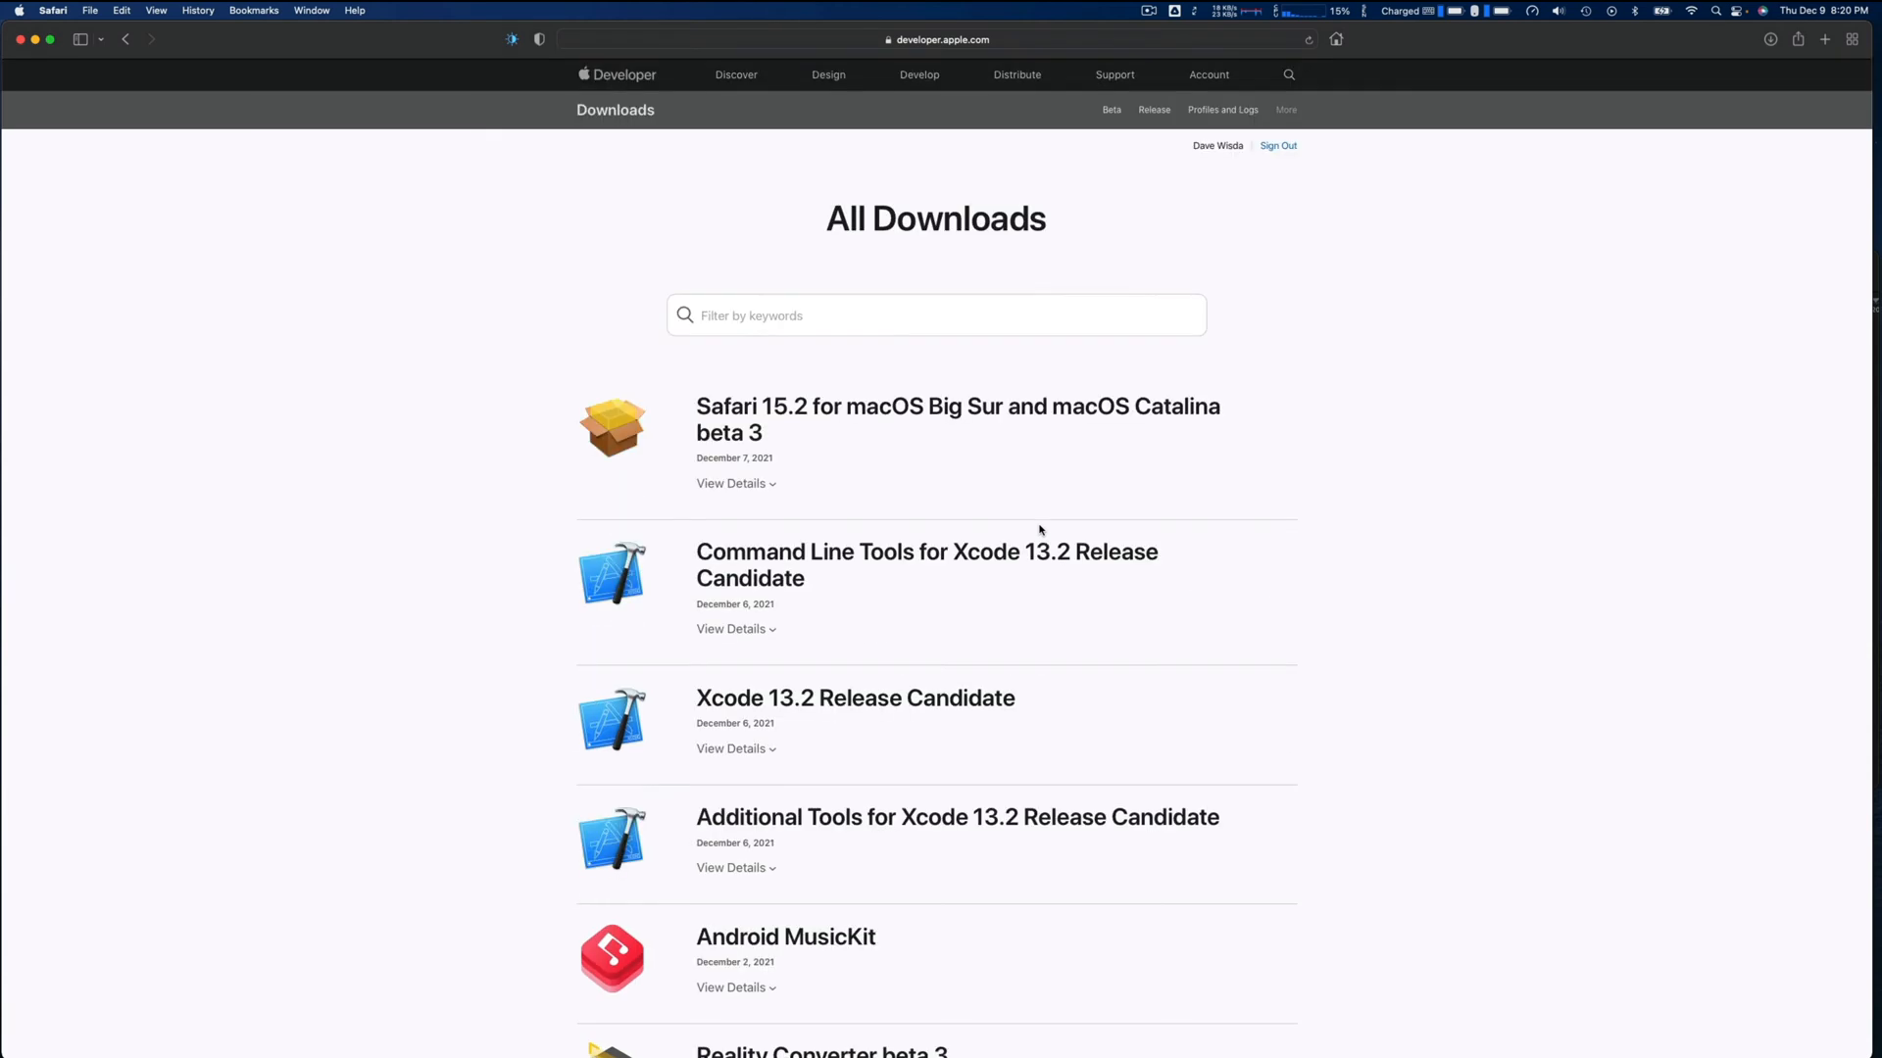
Show the details and download file of Reality Converter beta 3, and quit the browser
scroll(742, 724, "down", 8)
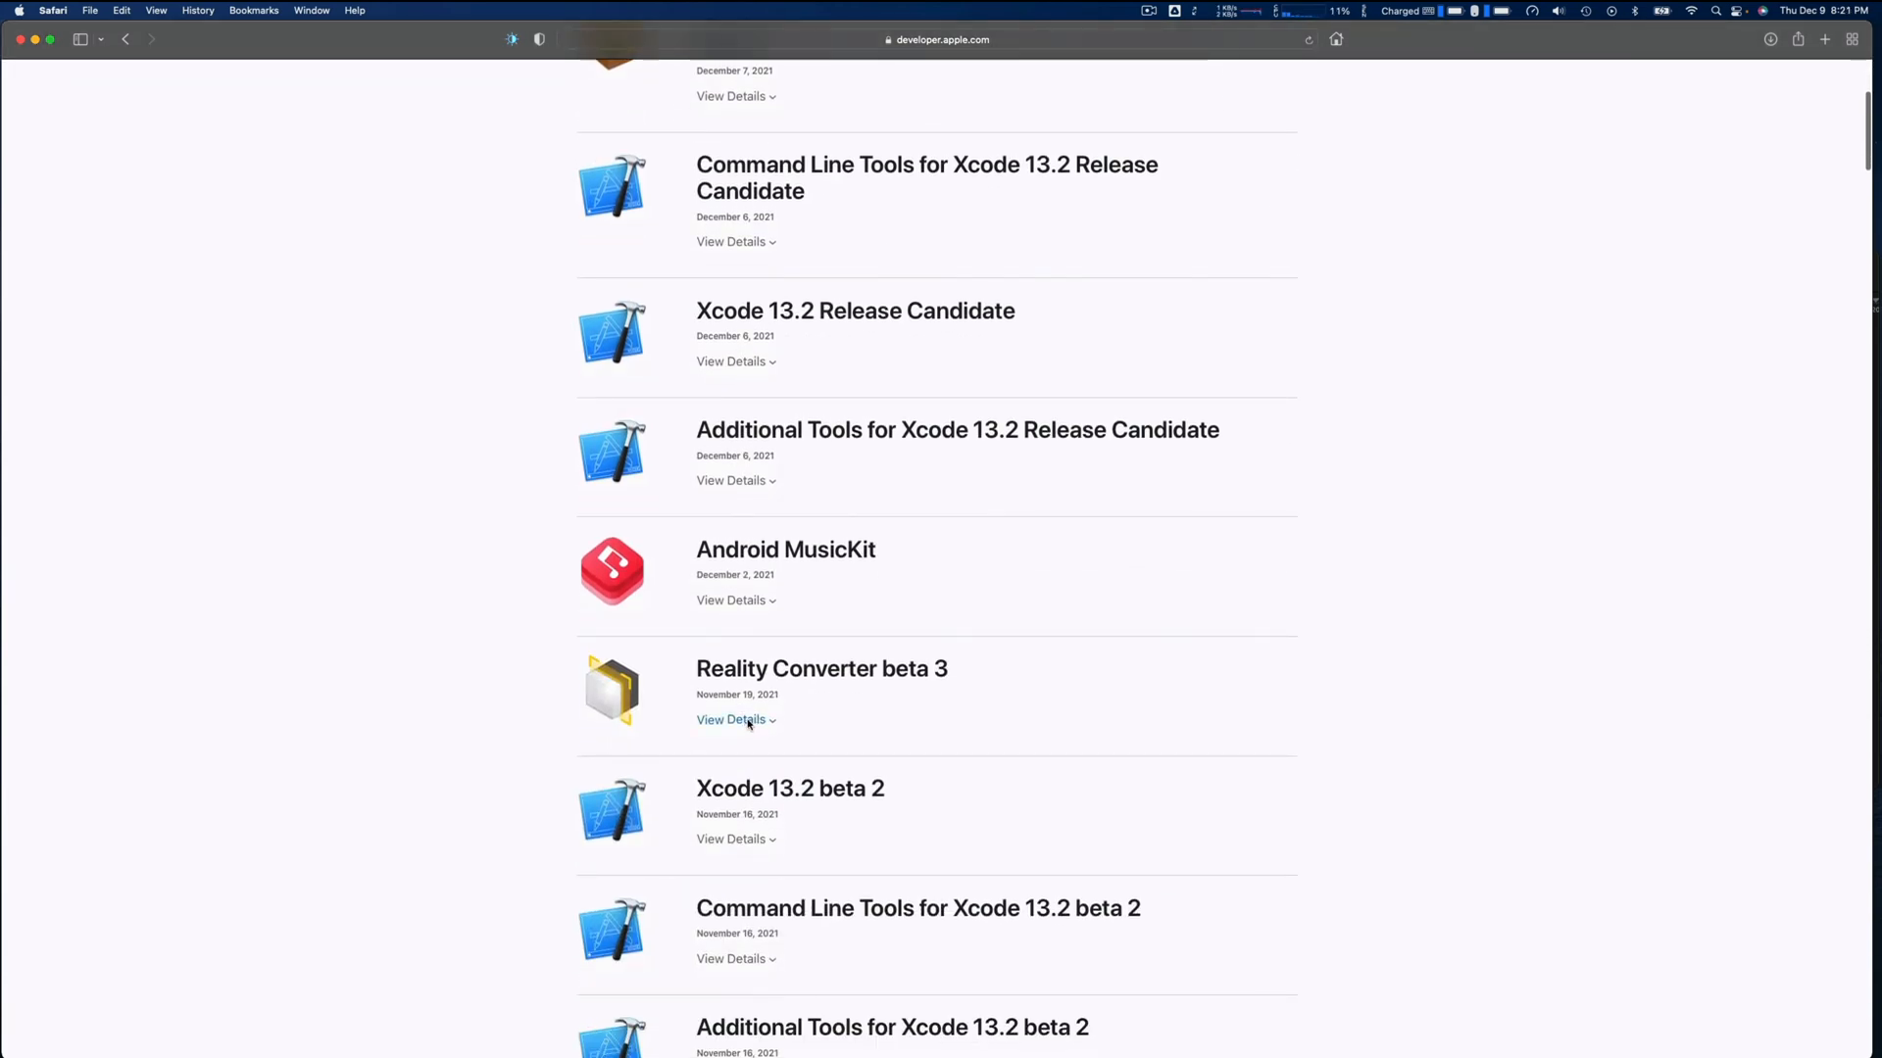
left_click(737, 722)
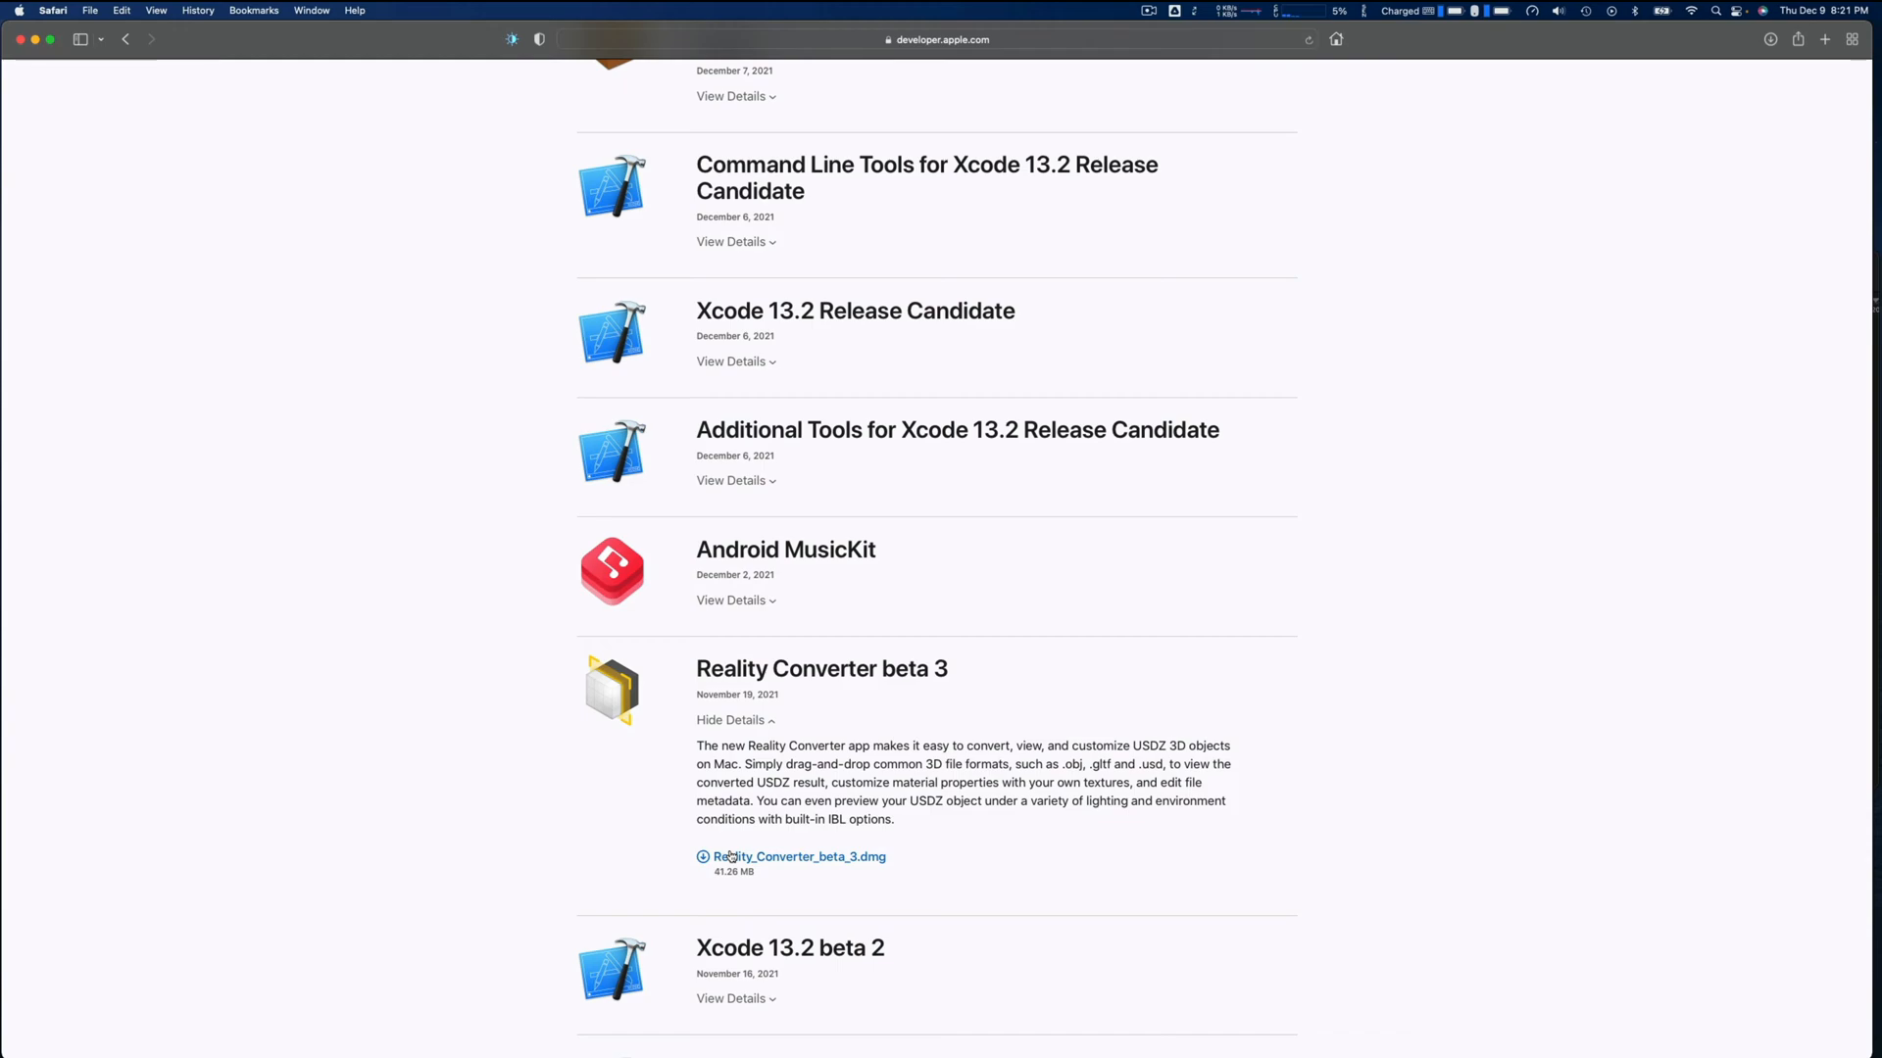
left_click(57, 10)
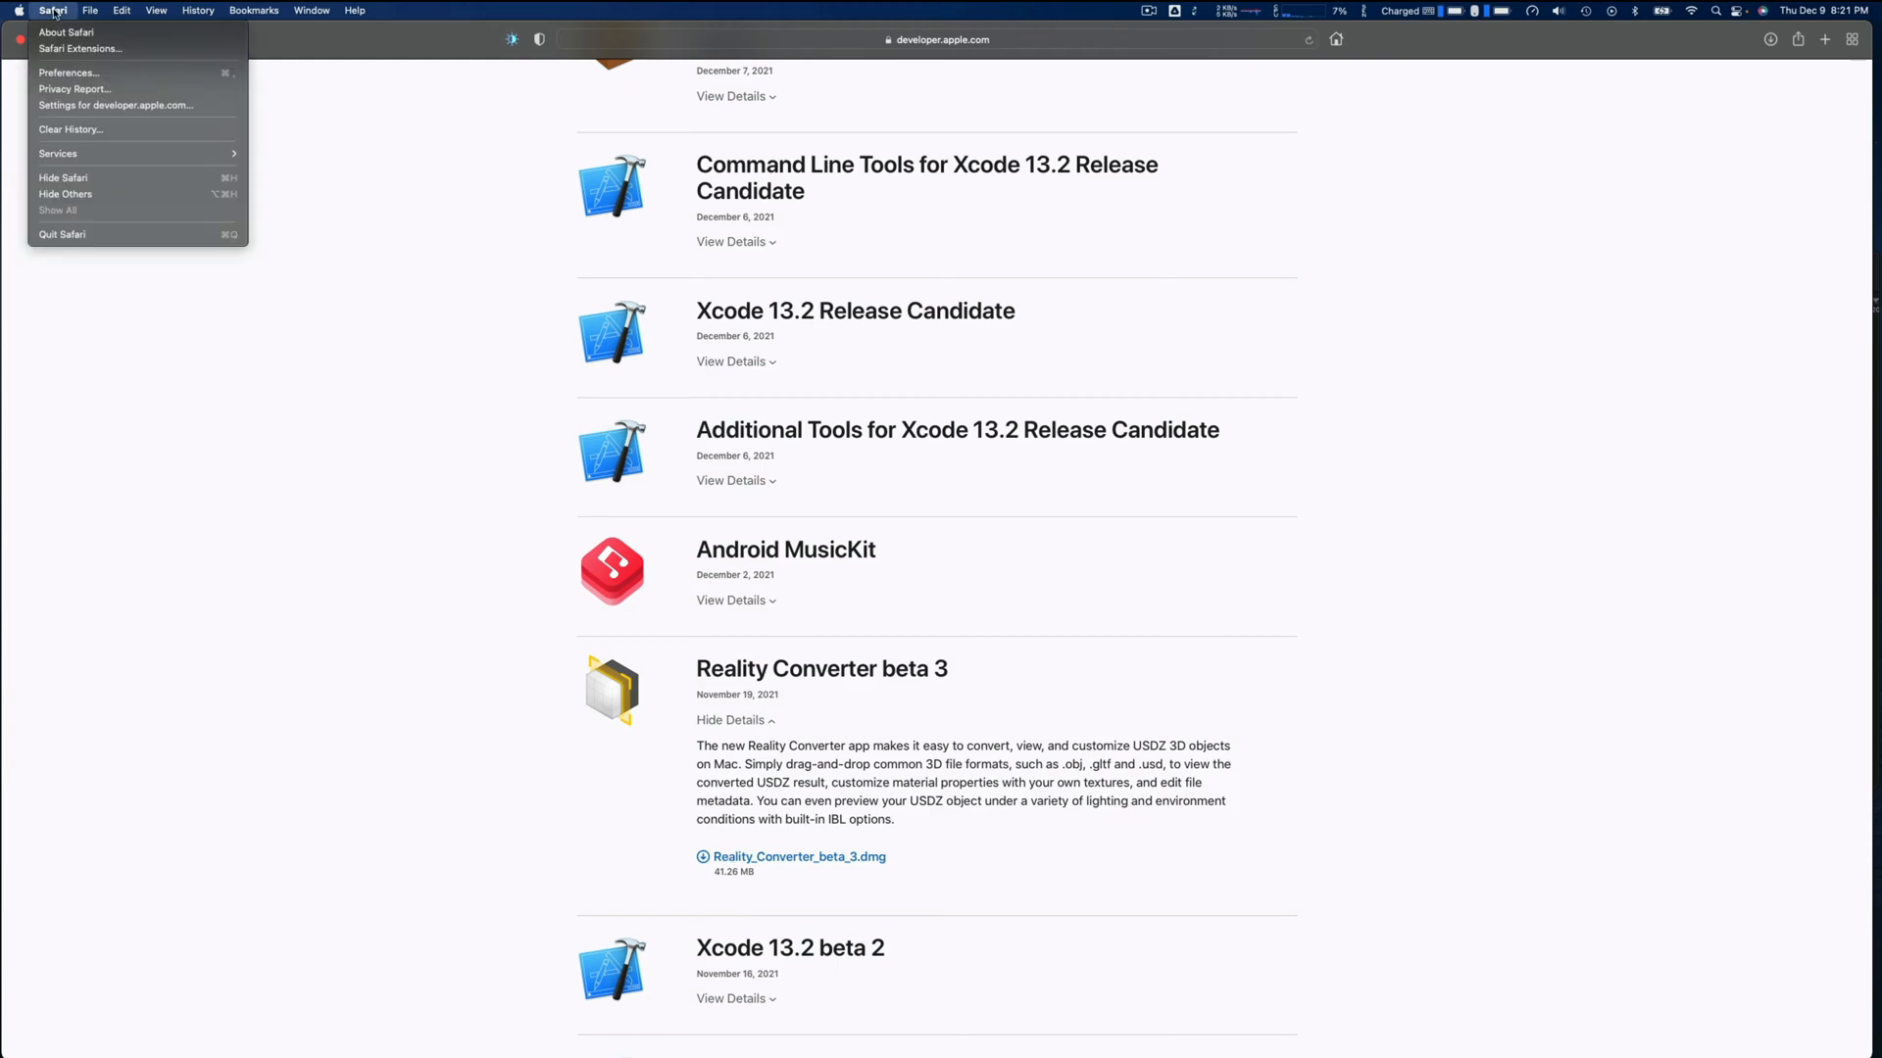
left_click(73, 236)
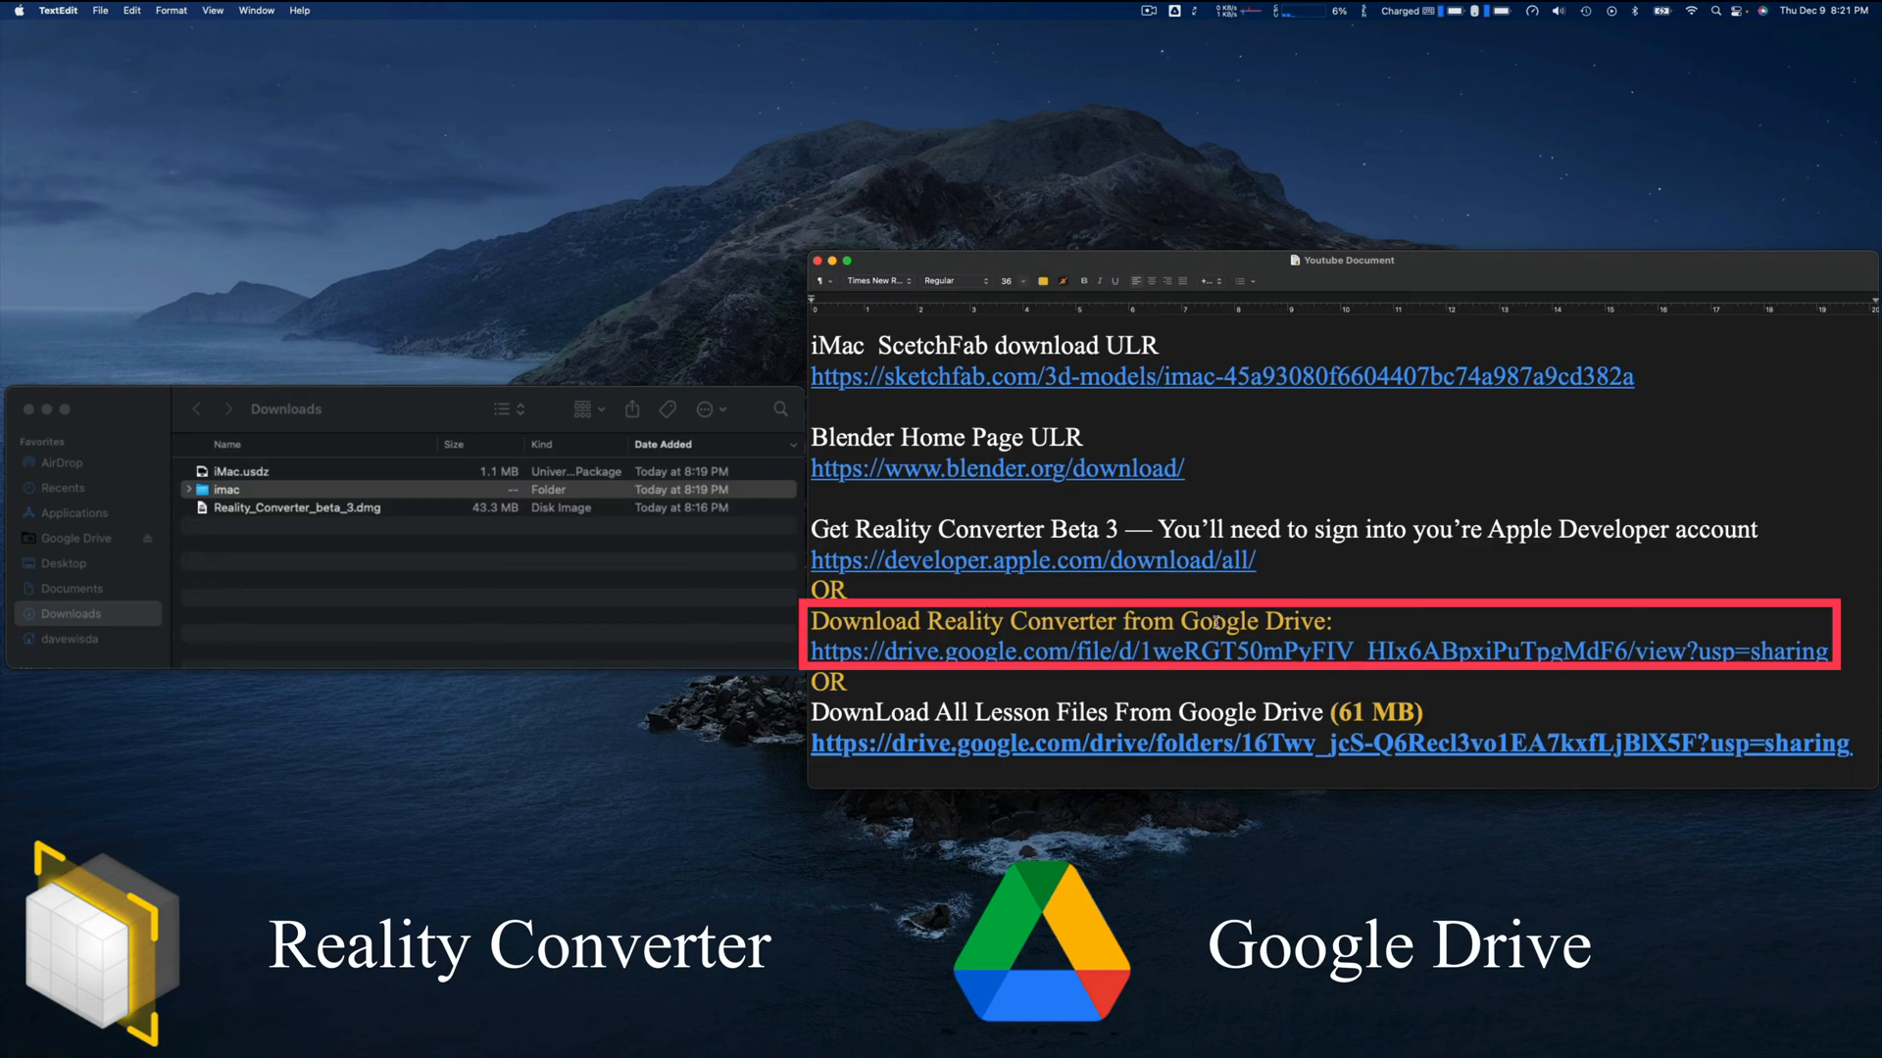
Download Reality_Converter_beta_3.dmg from the document's Google Drive link, accepting the unscanned file, and quit the browser
left_click(1065, 653)
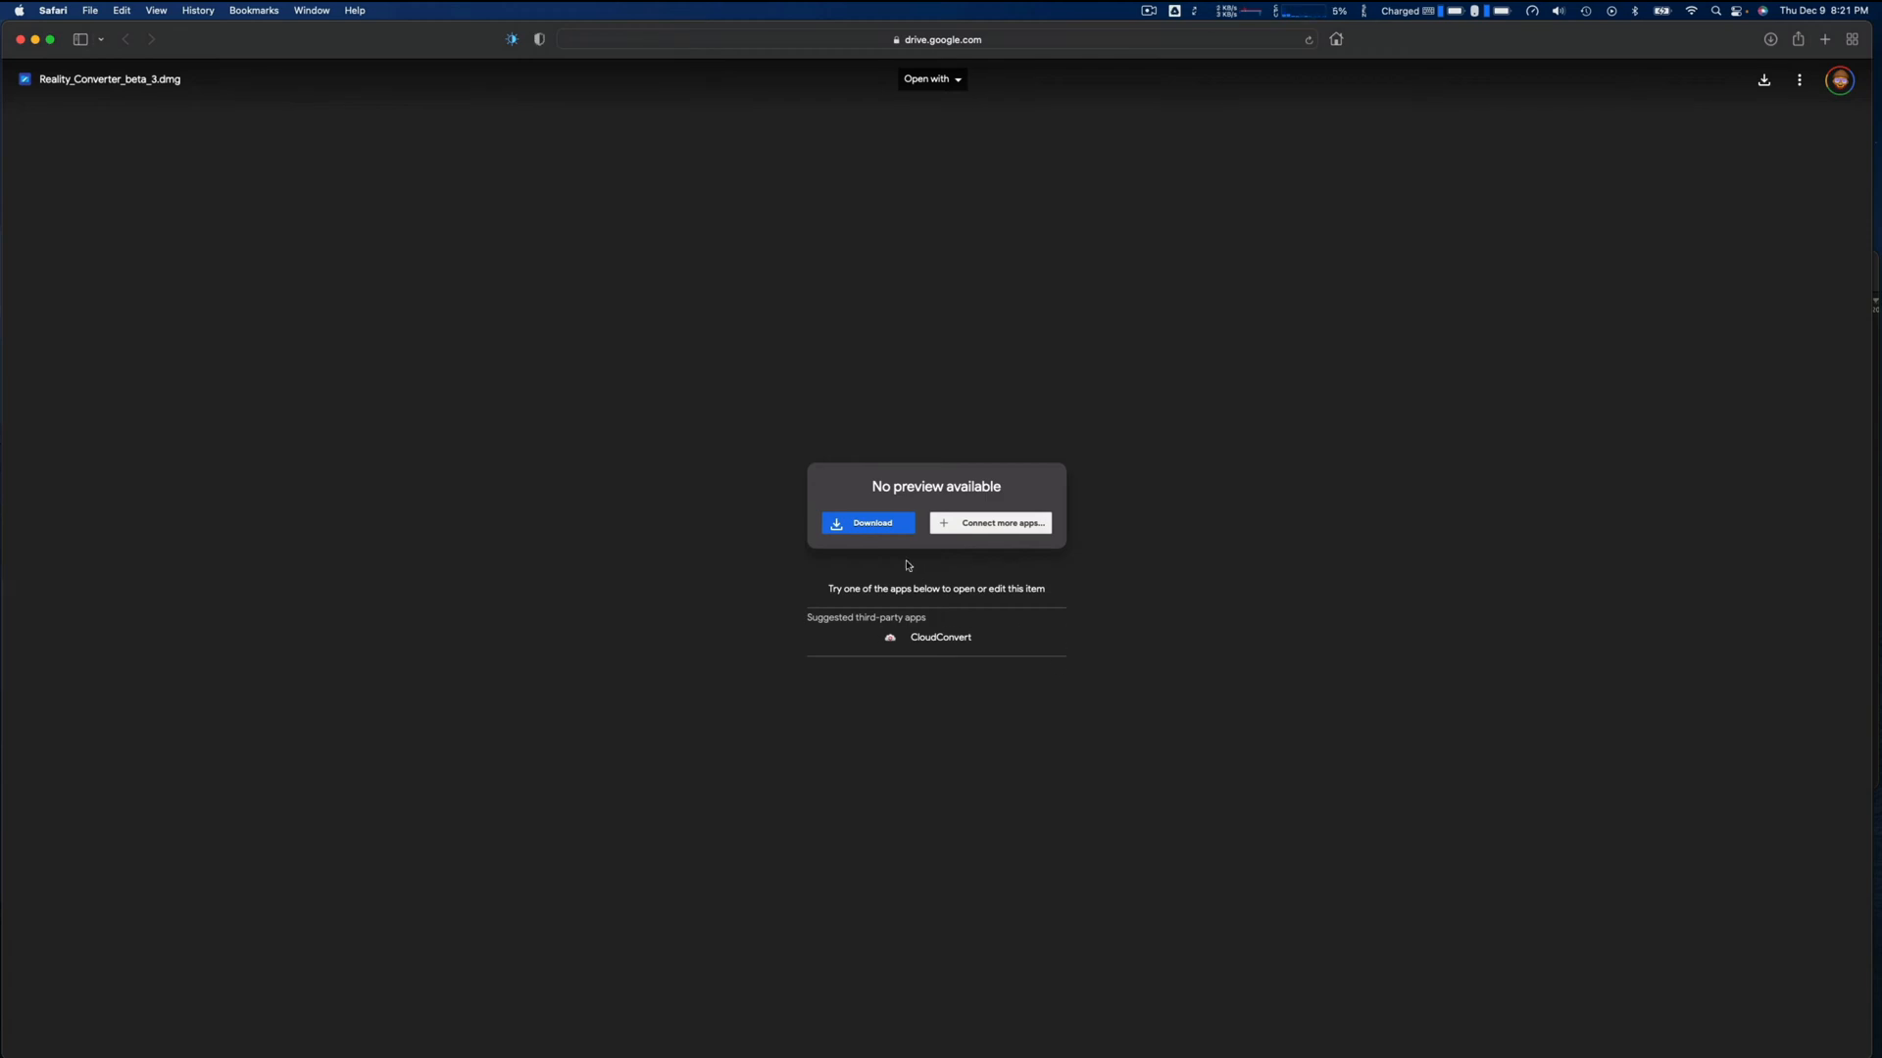
left_click(867, 524)
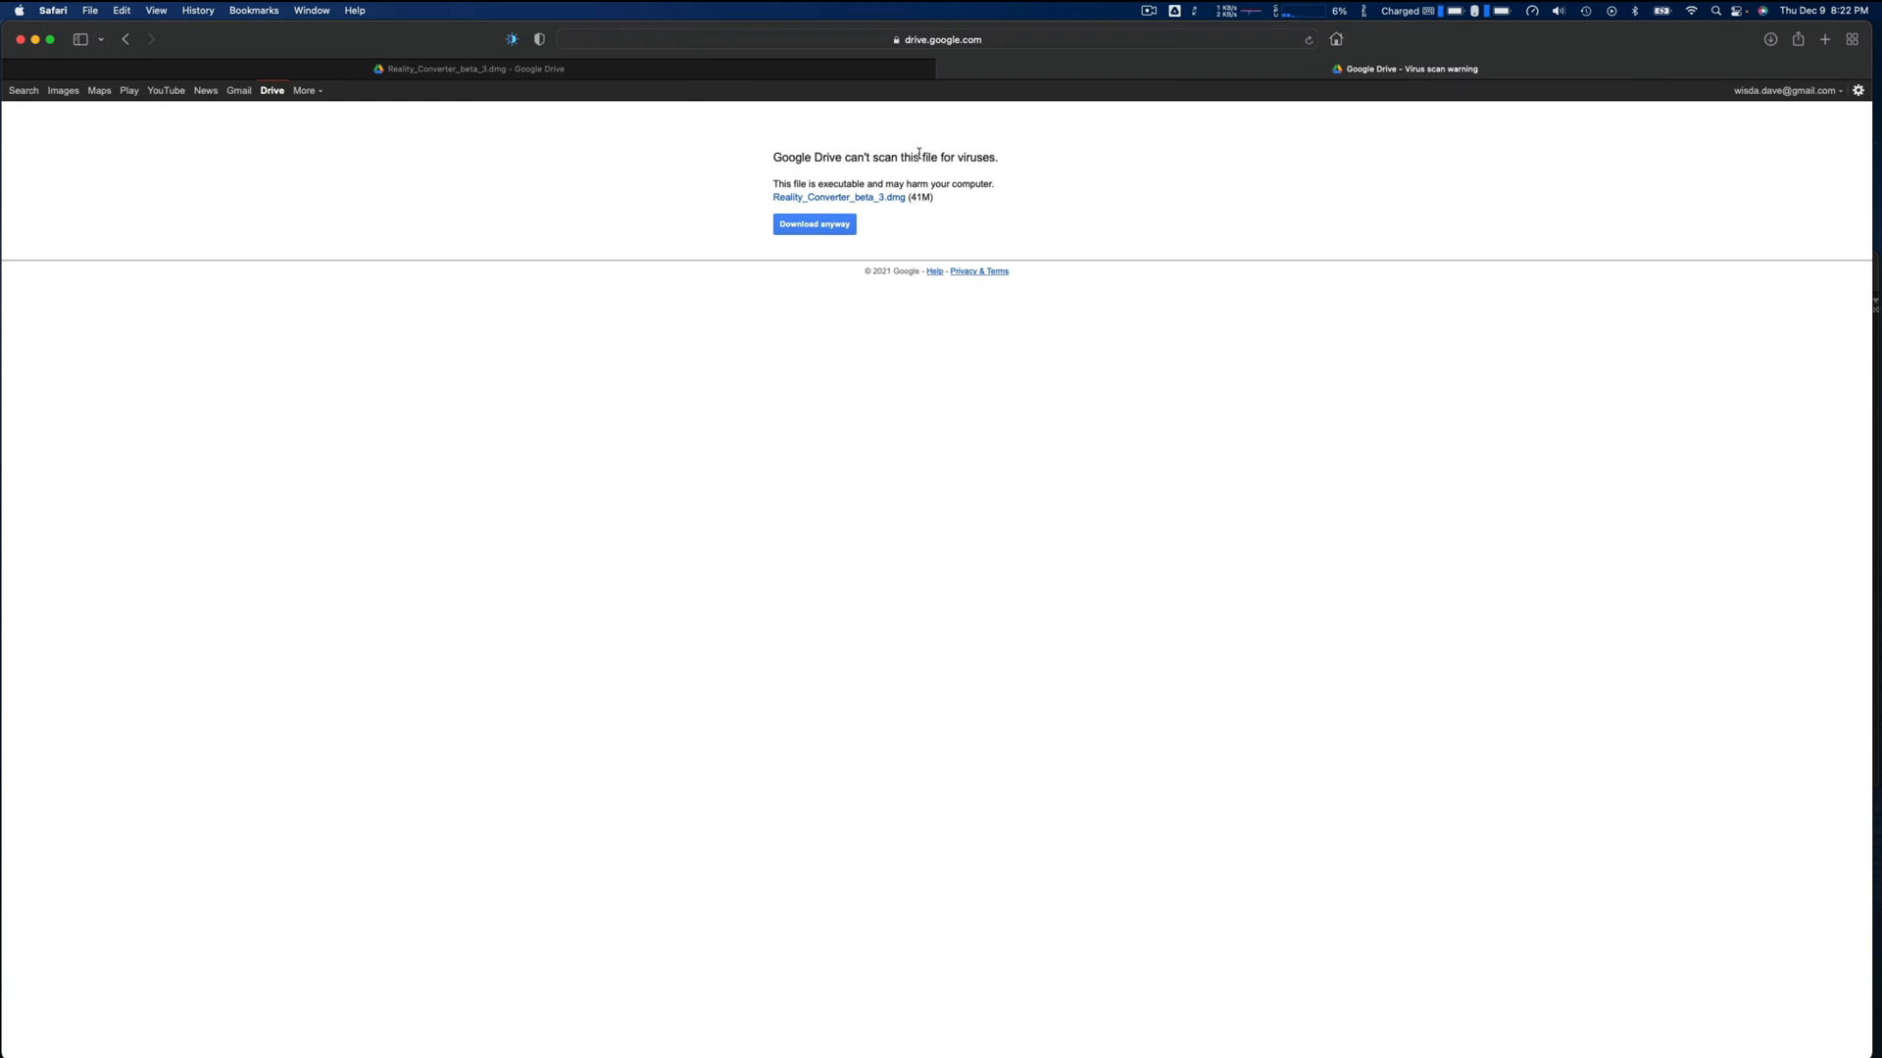
left_click(812, 226)
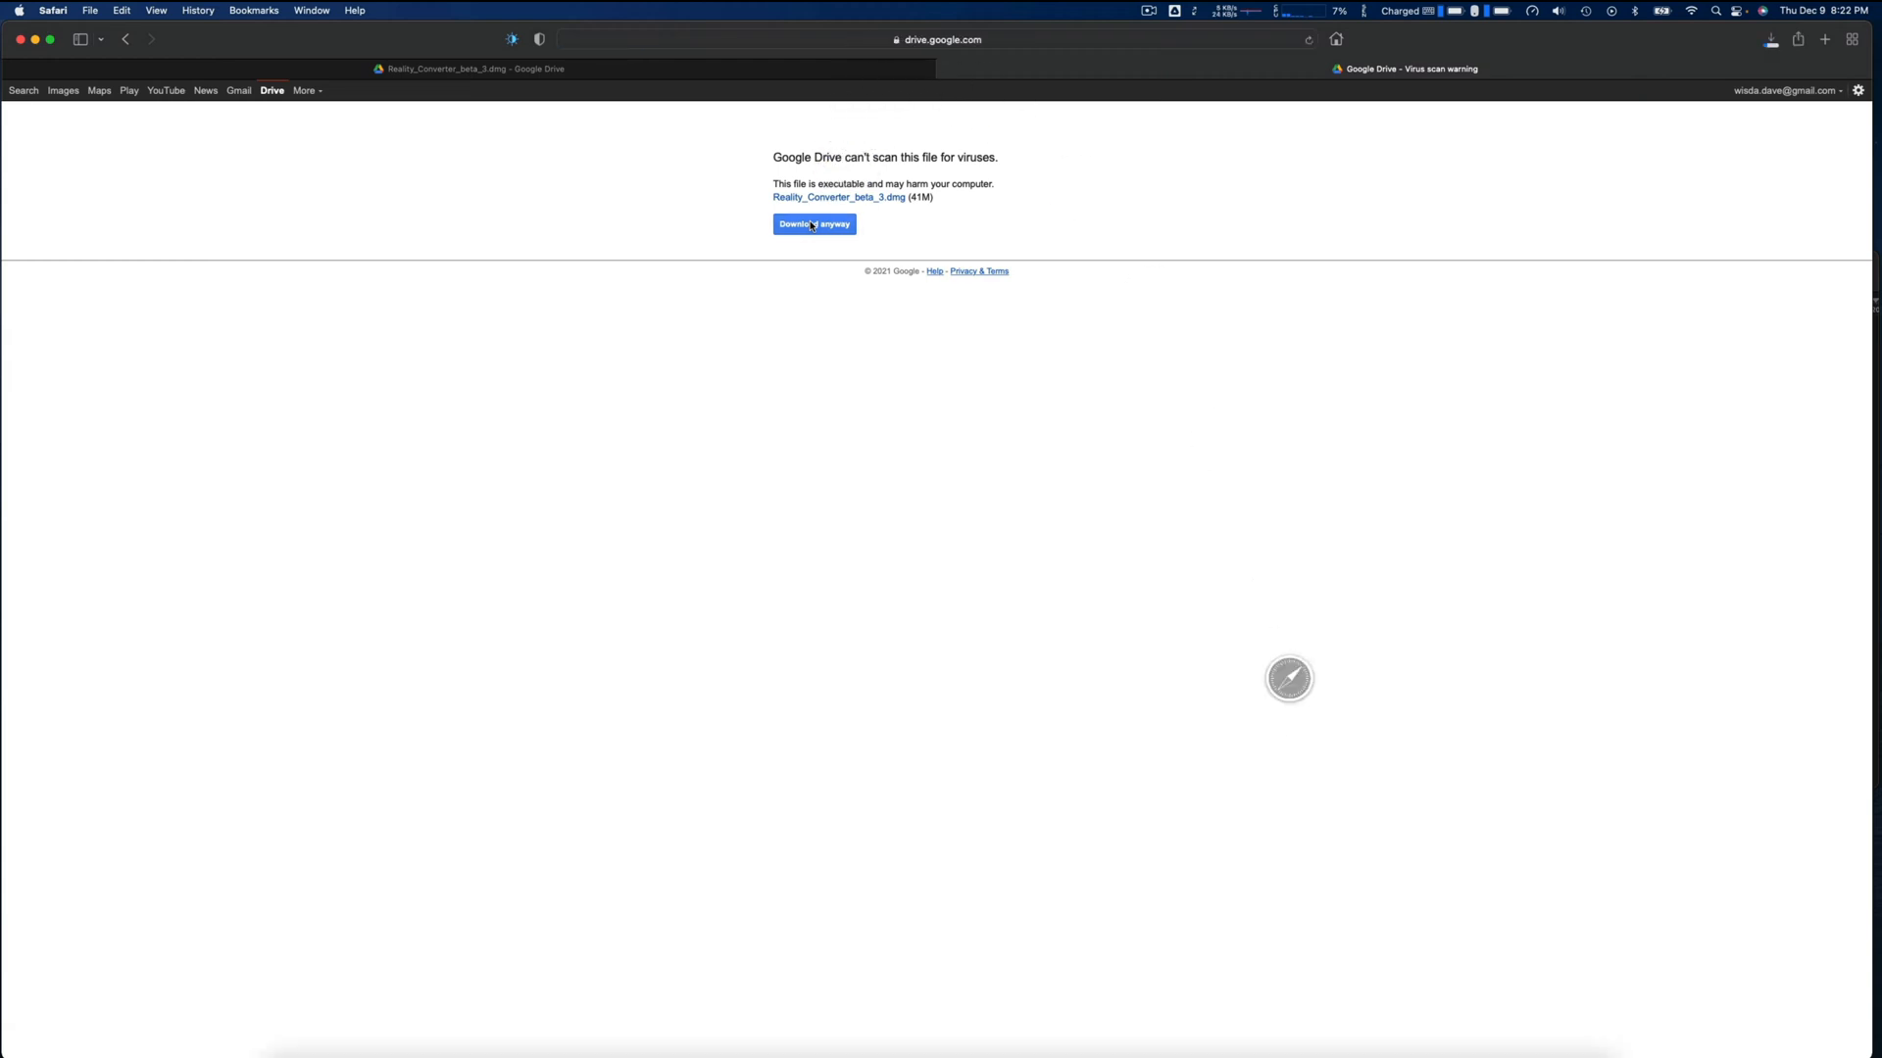
left_click(54, 9)
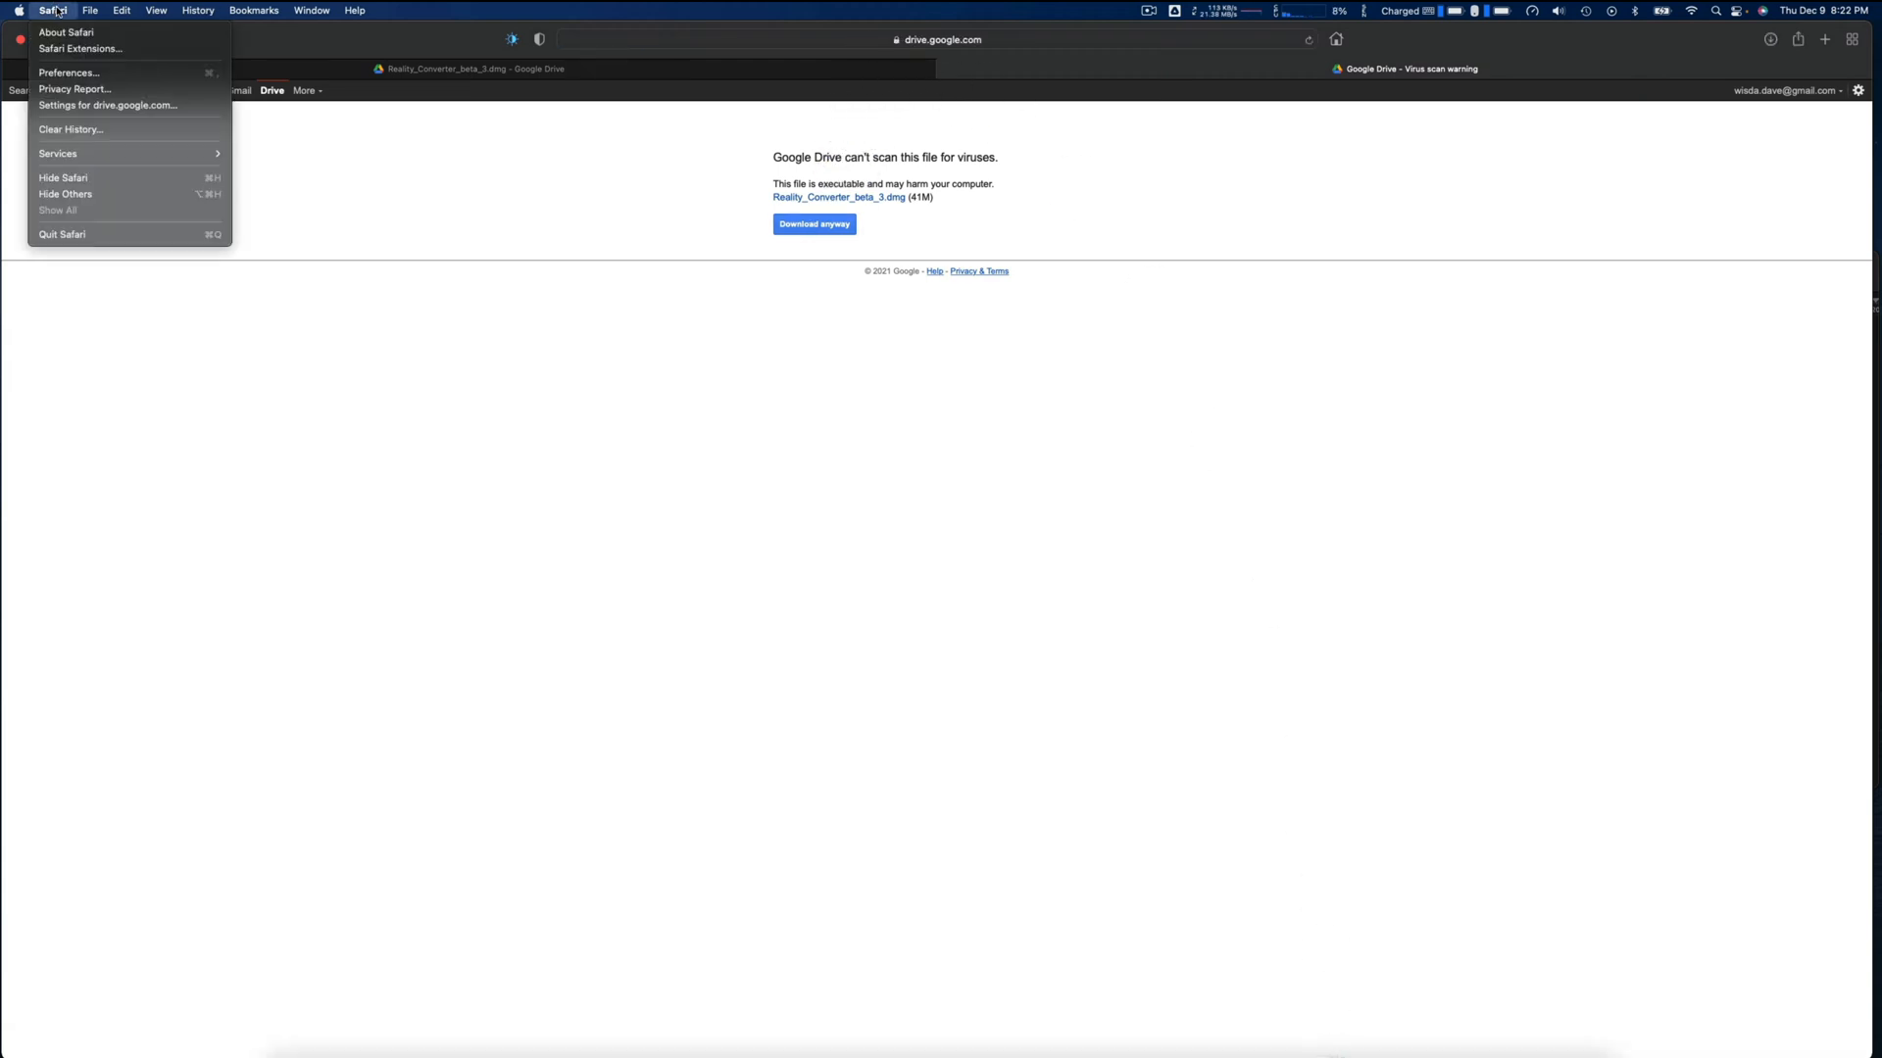
left_click(68, 234)
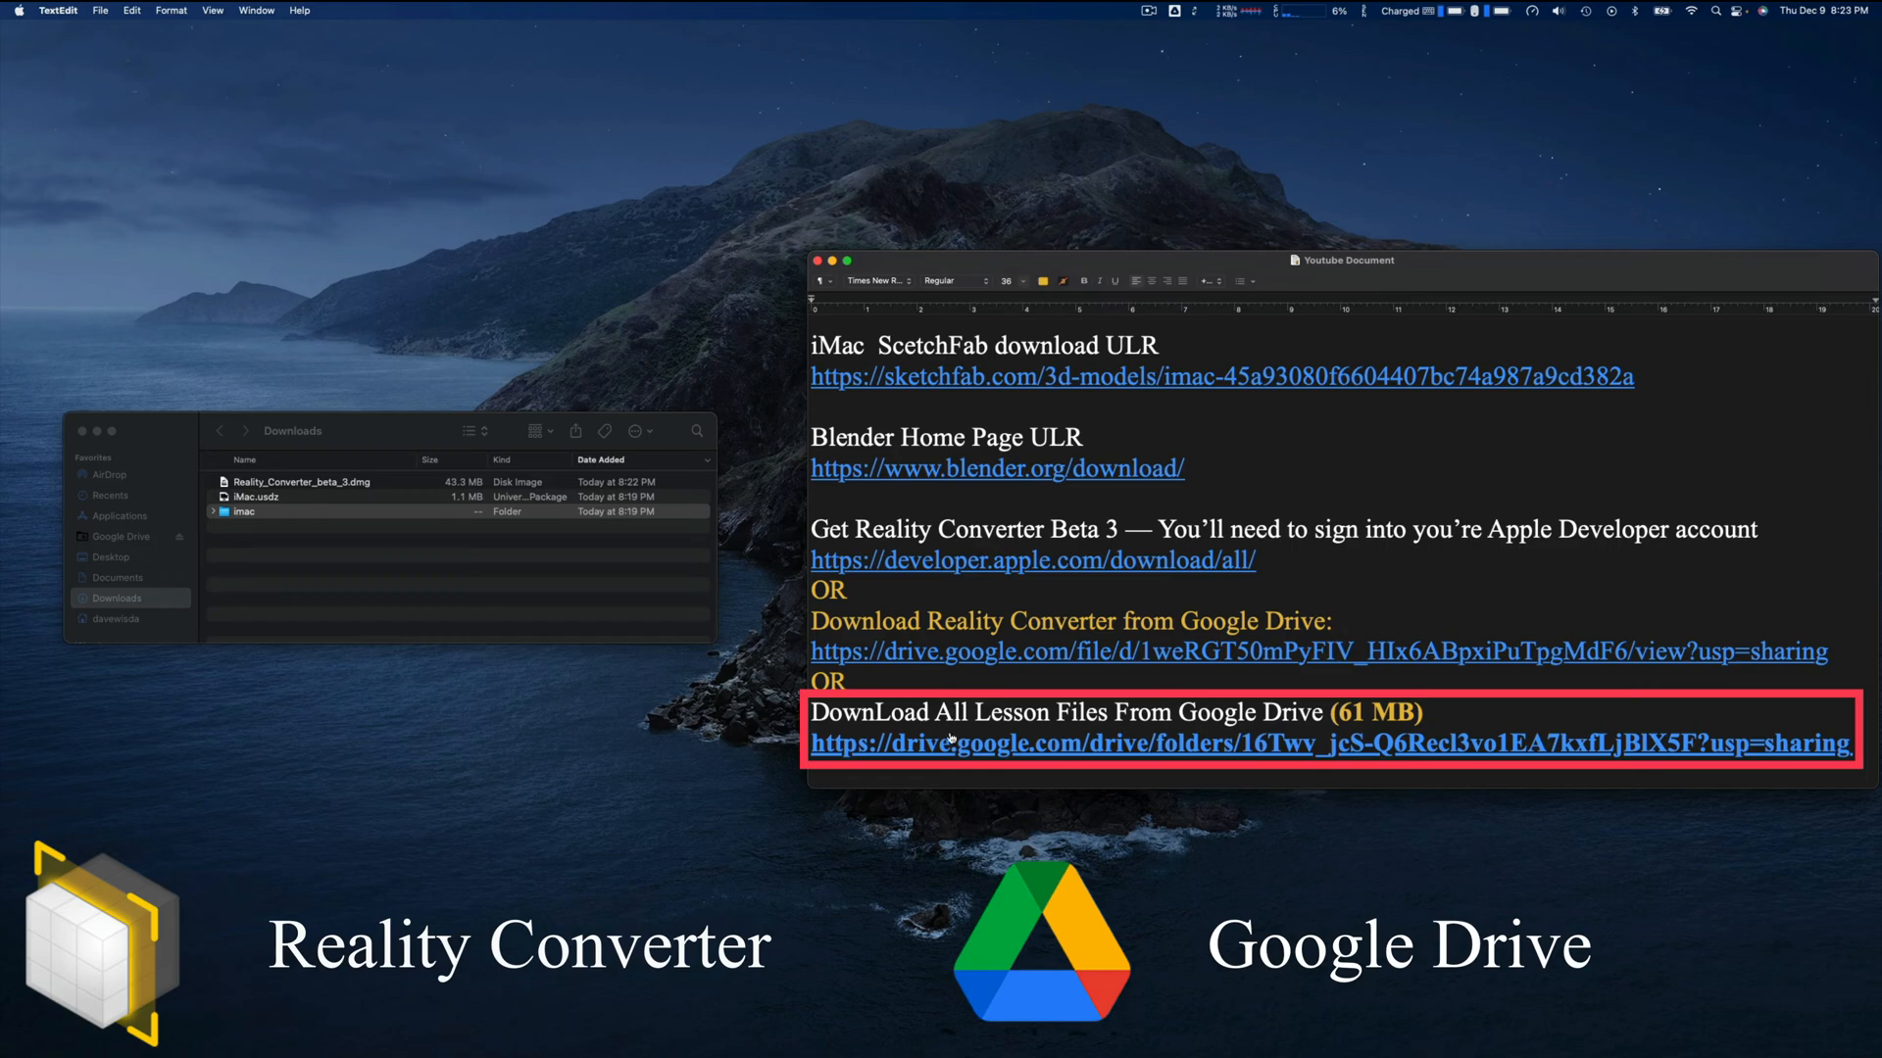
Open the shared lesson files link and download the whole Drop Zone Lessons folder from Google Drive, then quit the browser
left_click(943, 747)
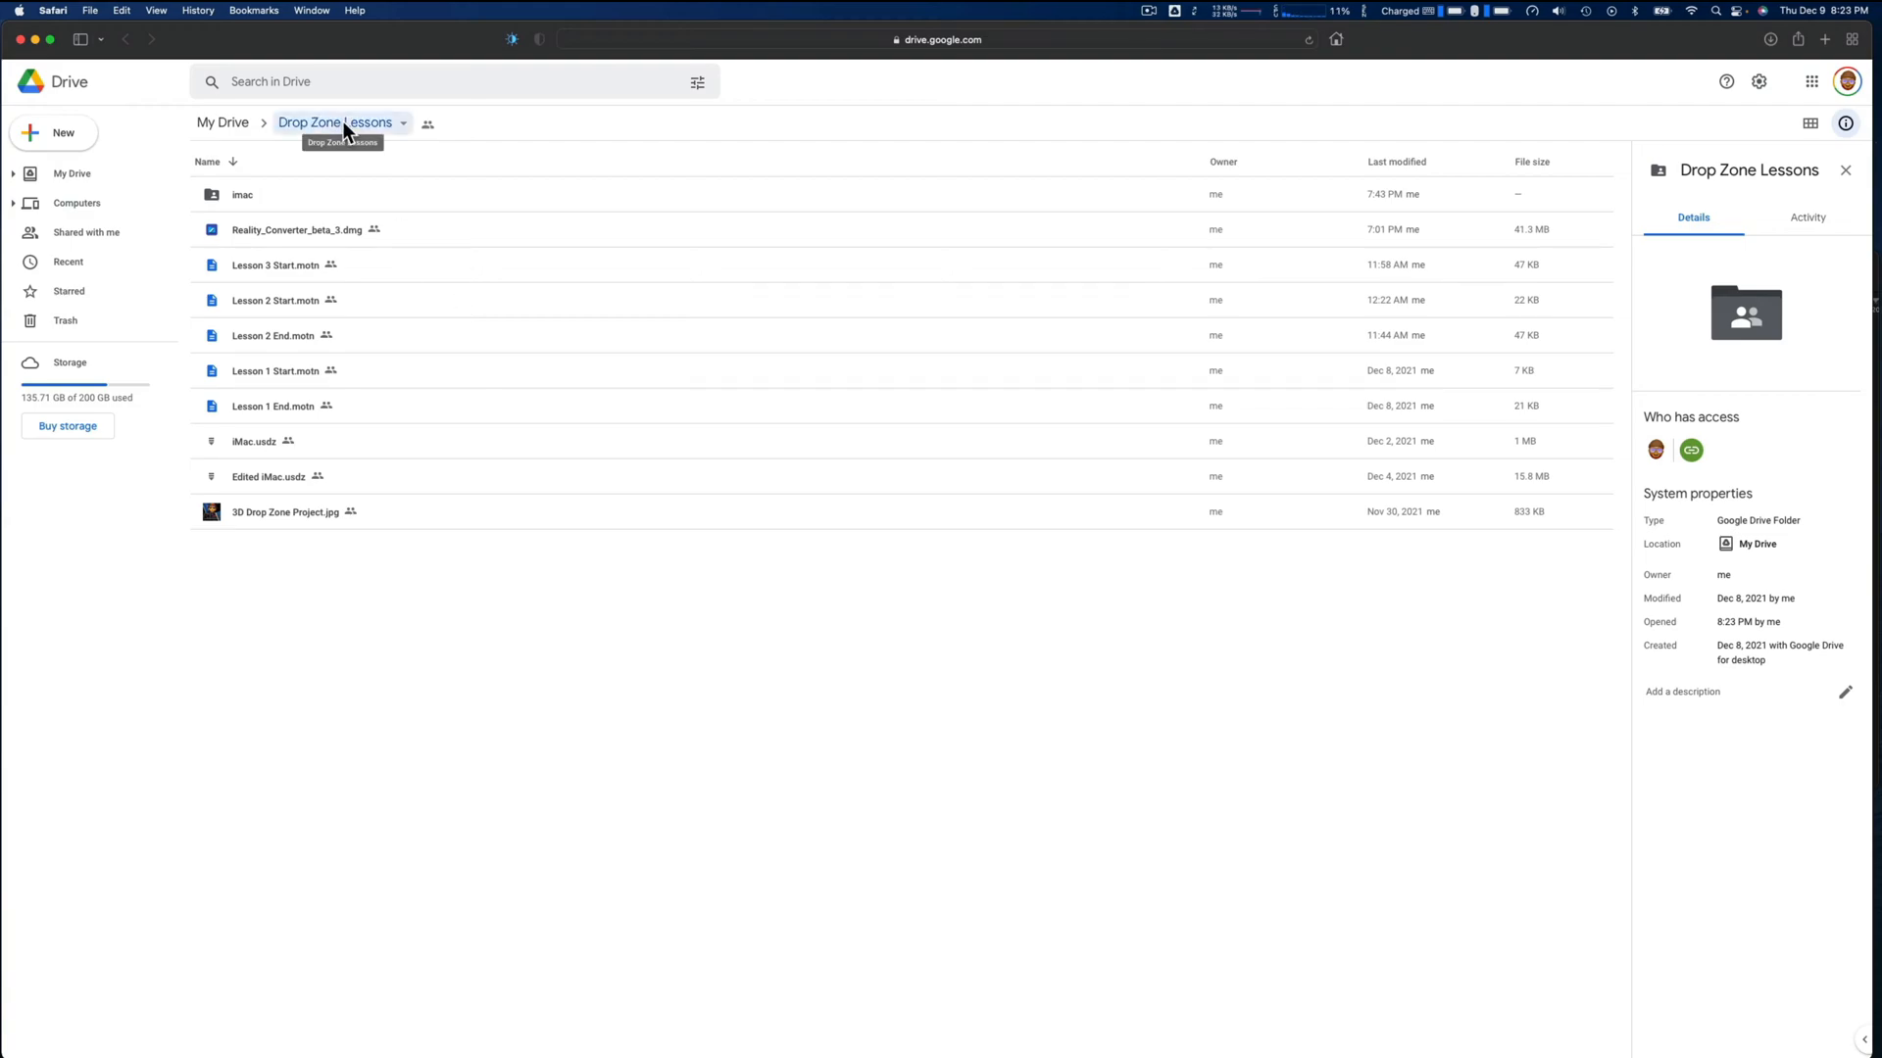
left_click(343, 124)
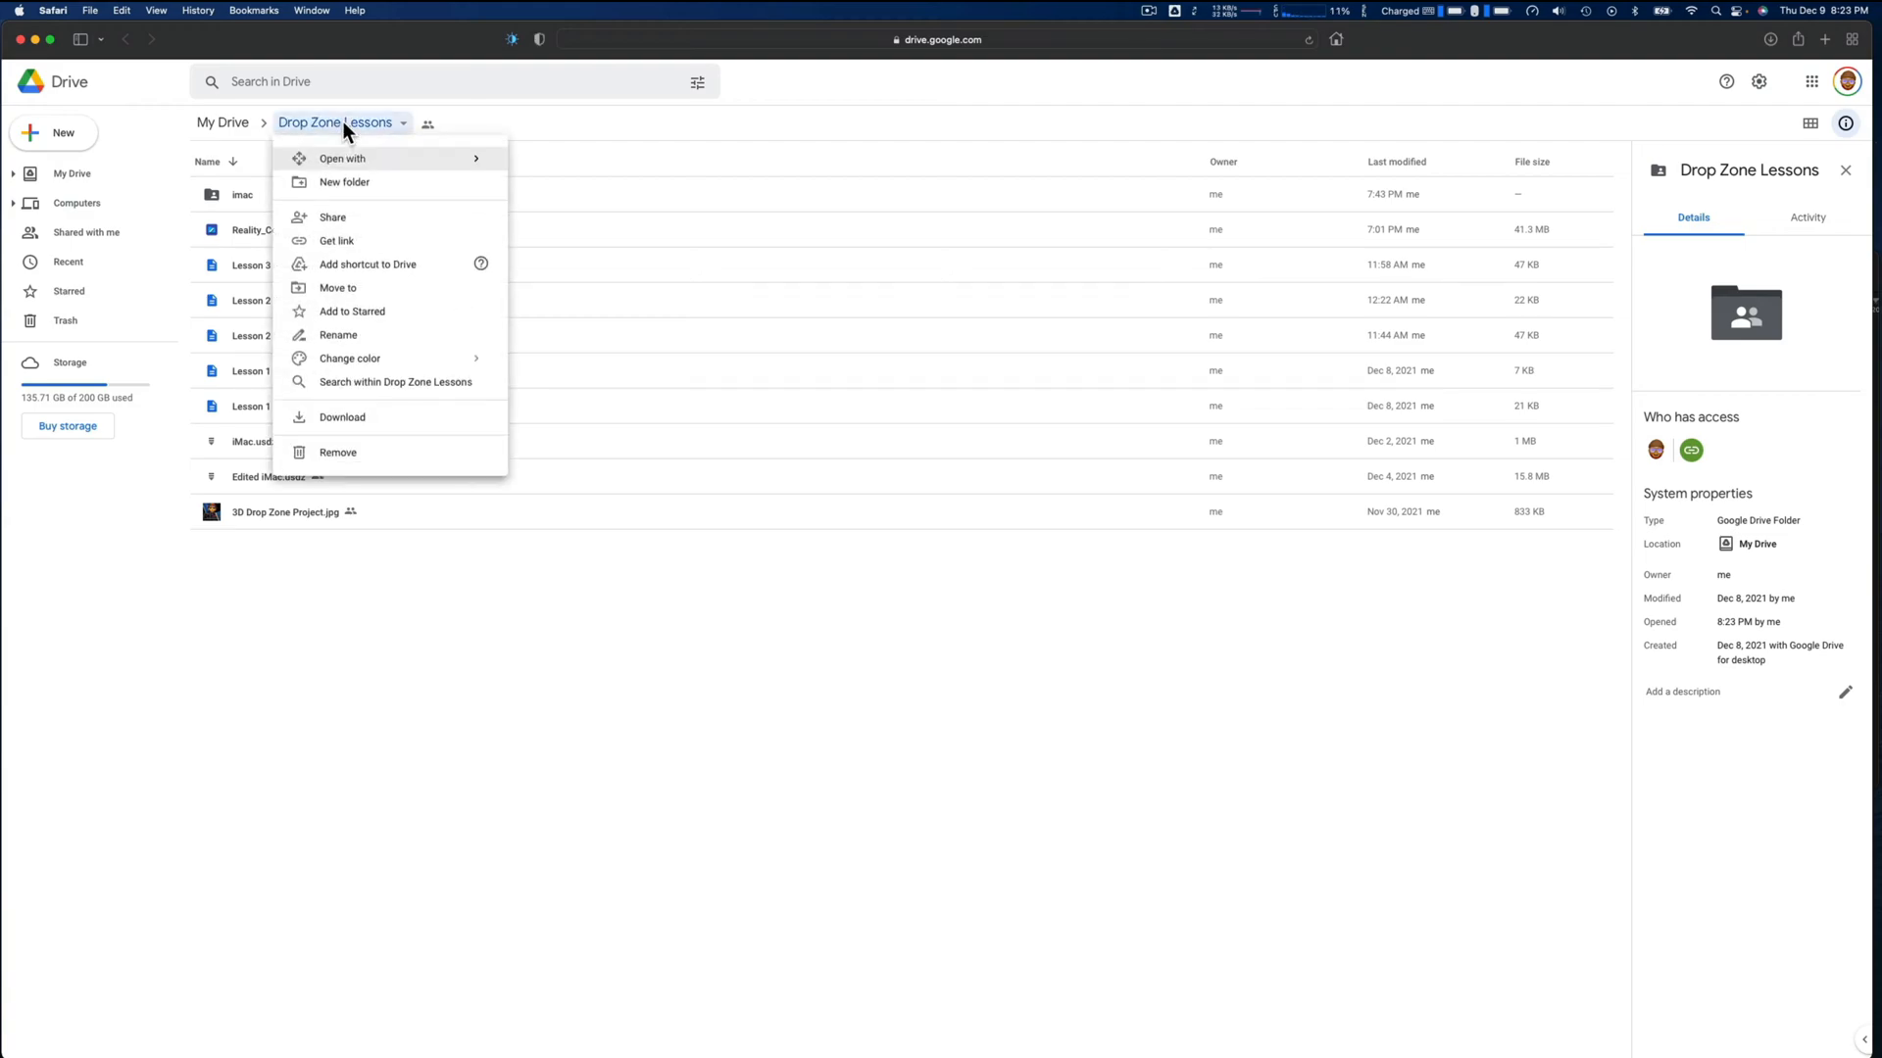
left_click(338, 420)
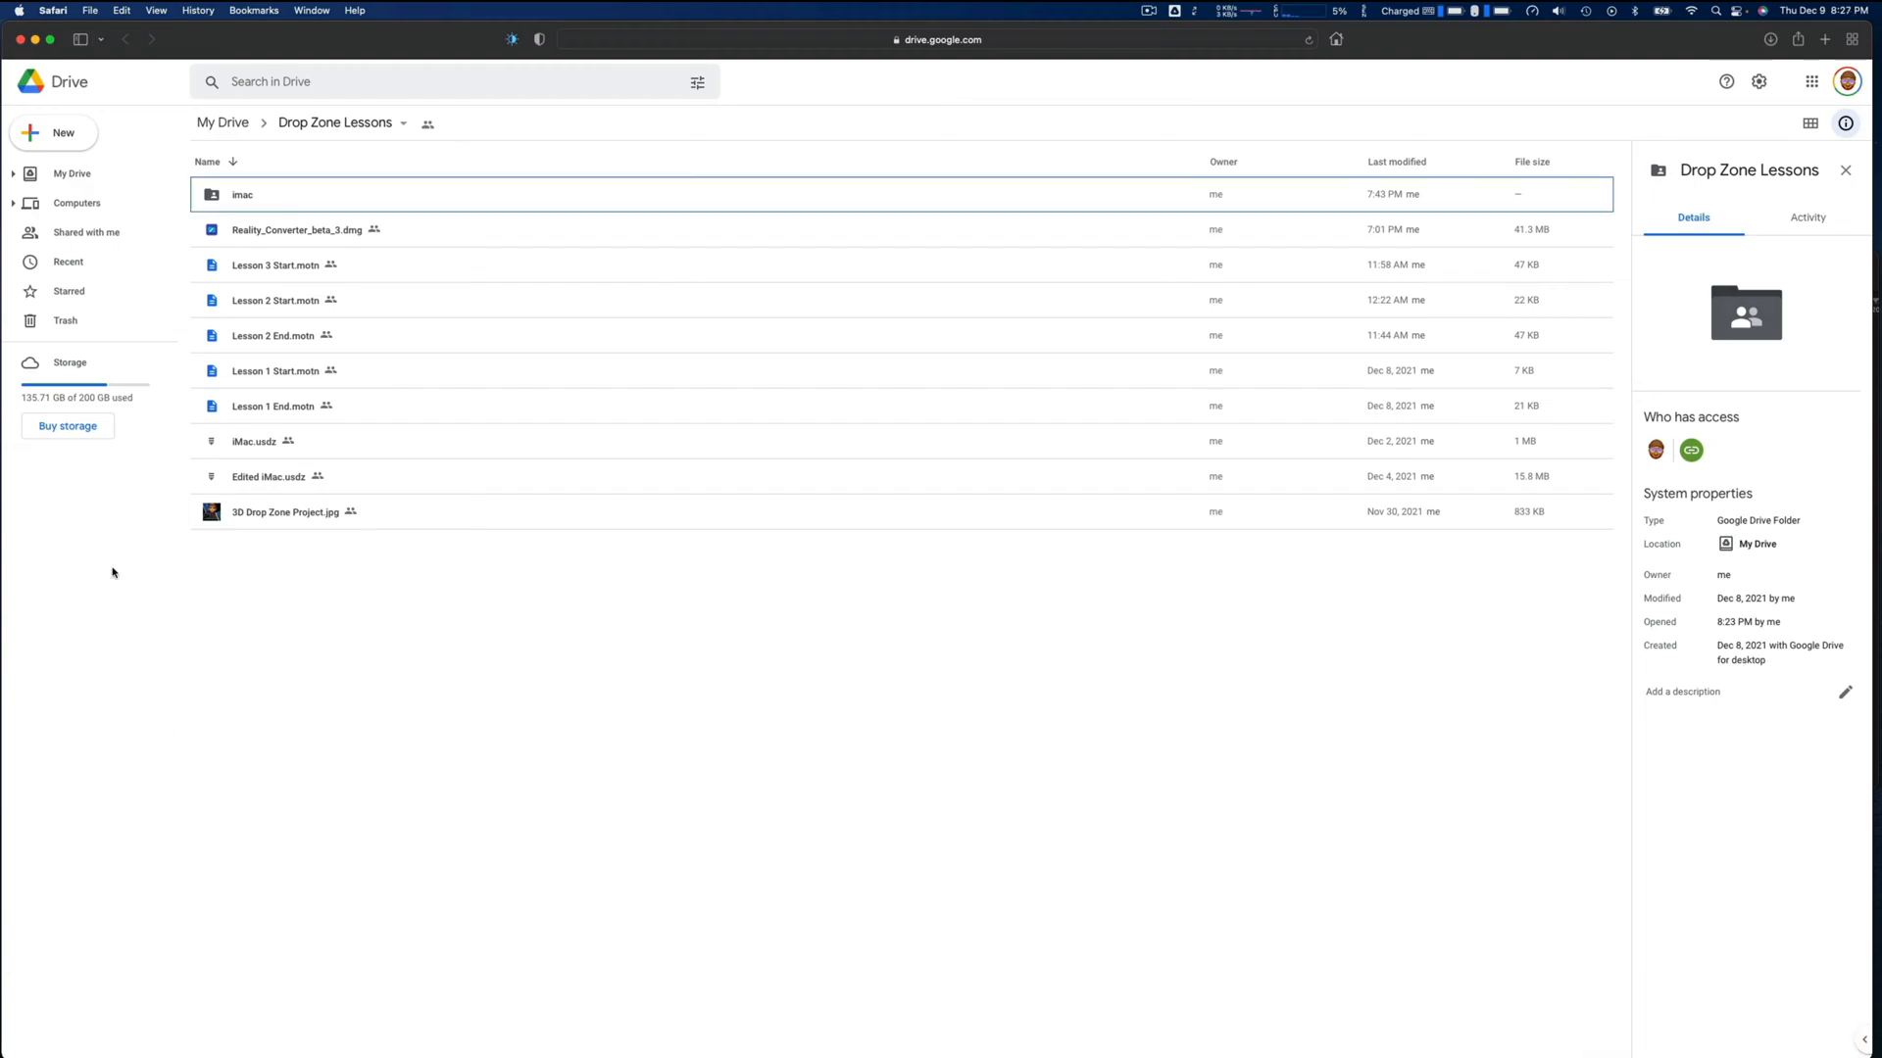
left_click(51, 14)
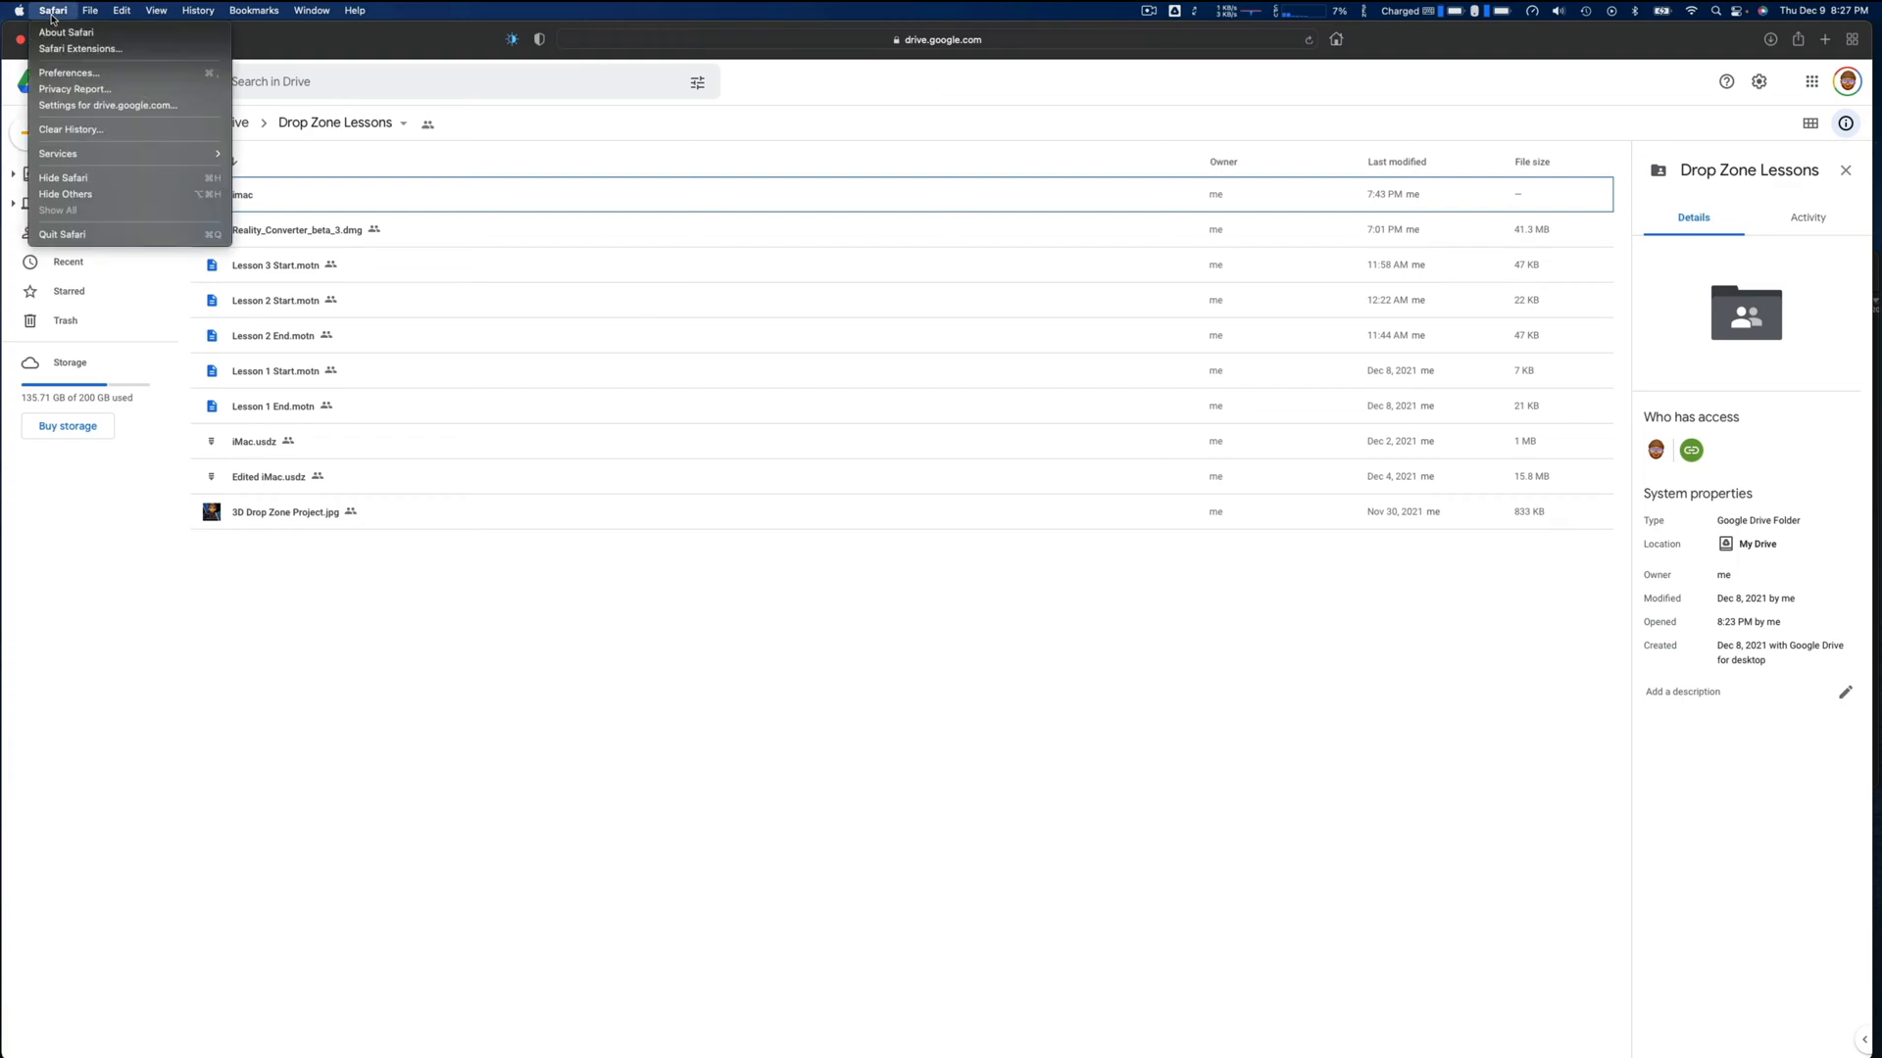
left_click(73, 237)
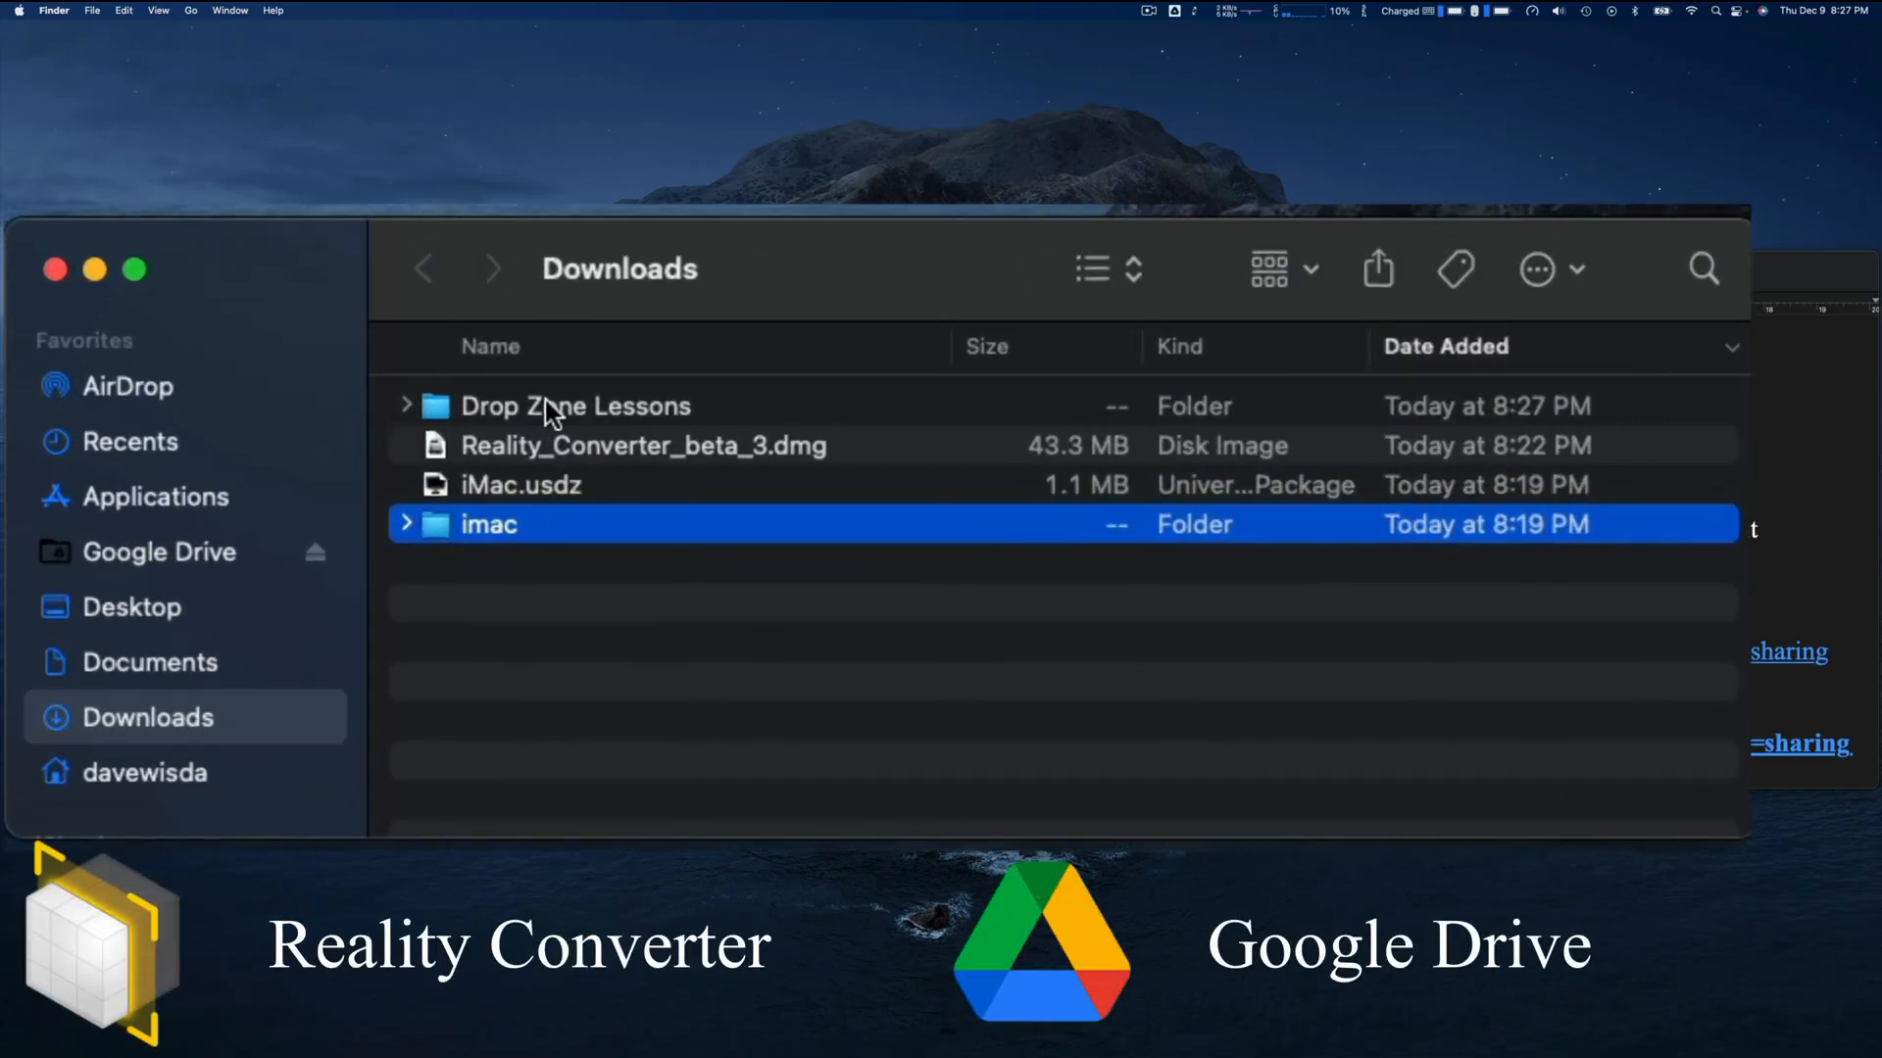
Expand the Drop Zone Lessons folder in Downloads and its imac subfolder to examine the lesson files
left_click(406, 406)
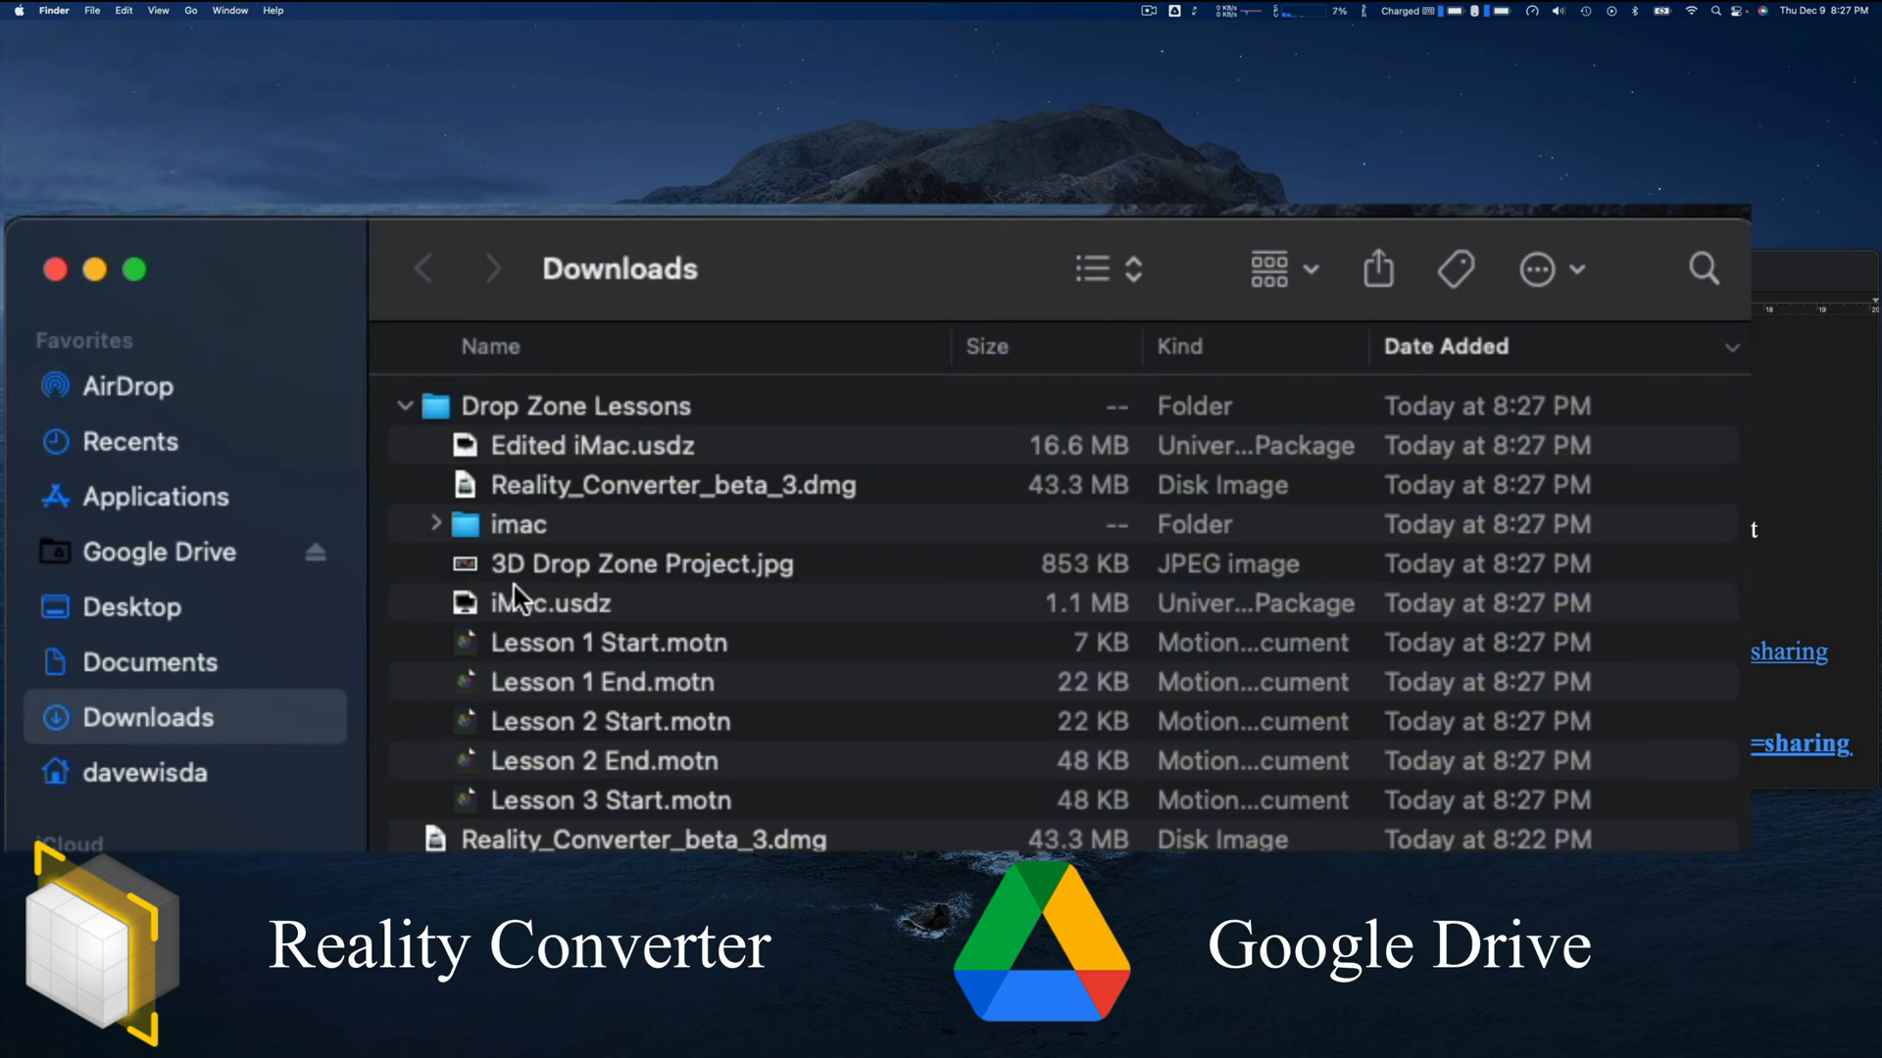
left_click(437, 530)
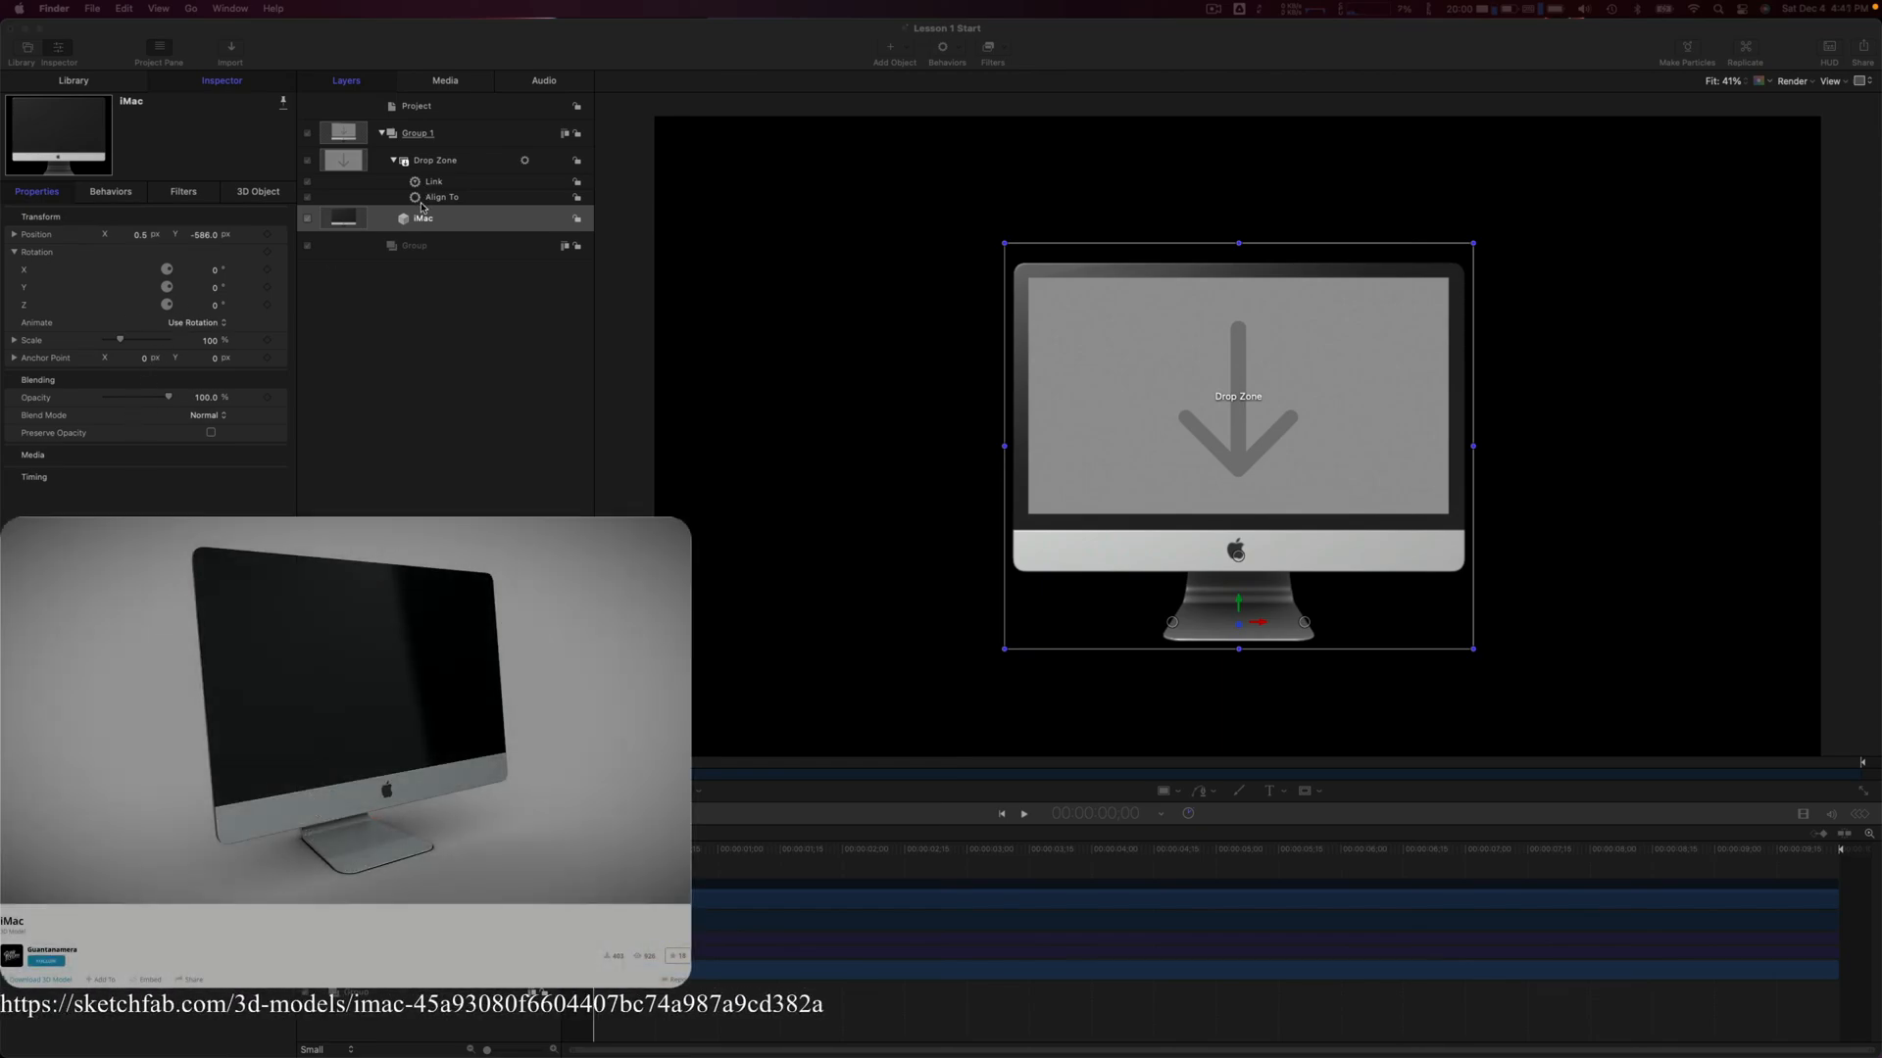
Switch to the Lesson 1 Start project in Motion and rotate the iMac model about its Y axis
left_click(216, 293)
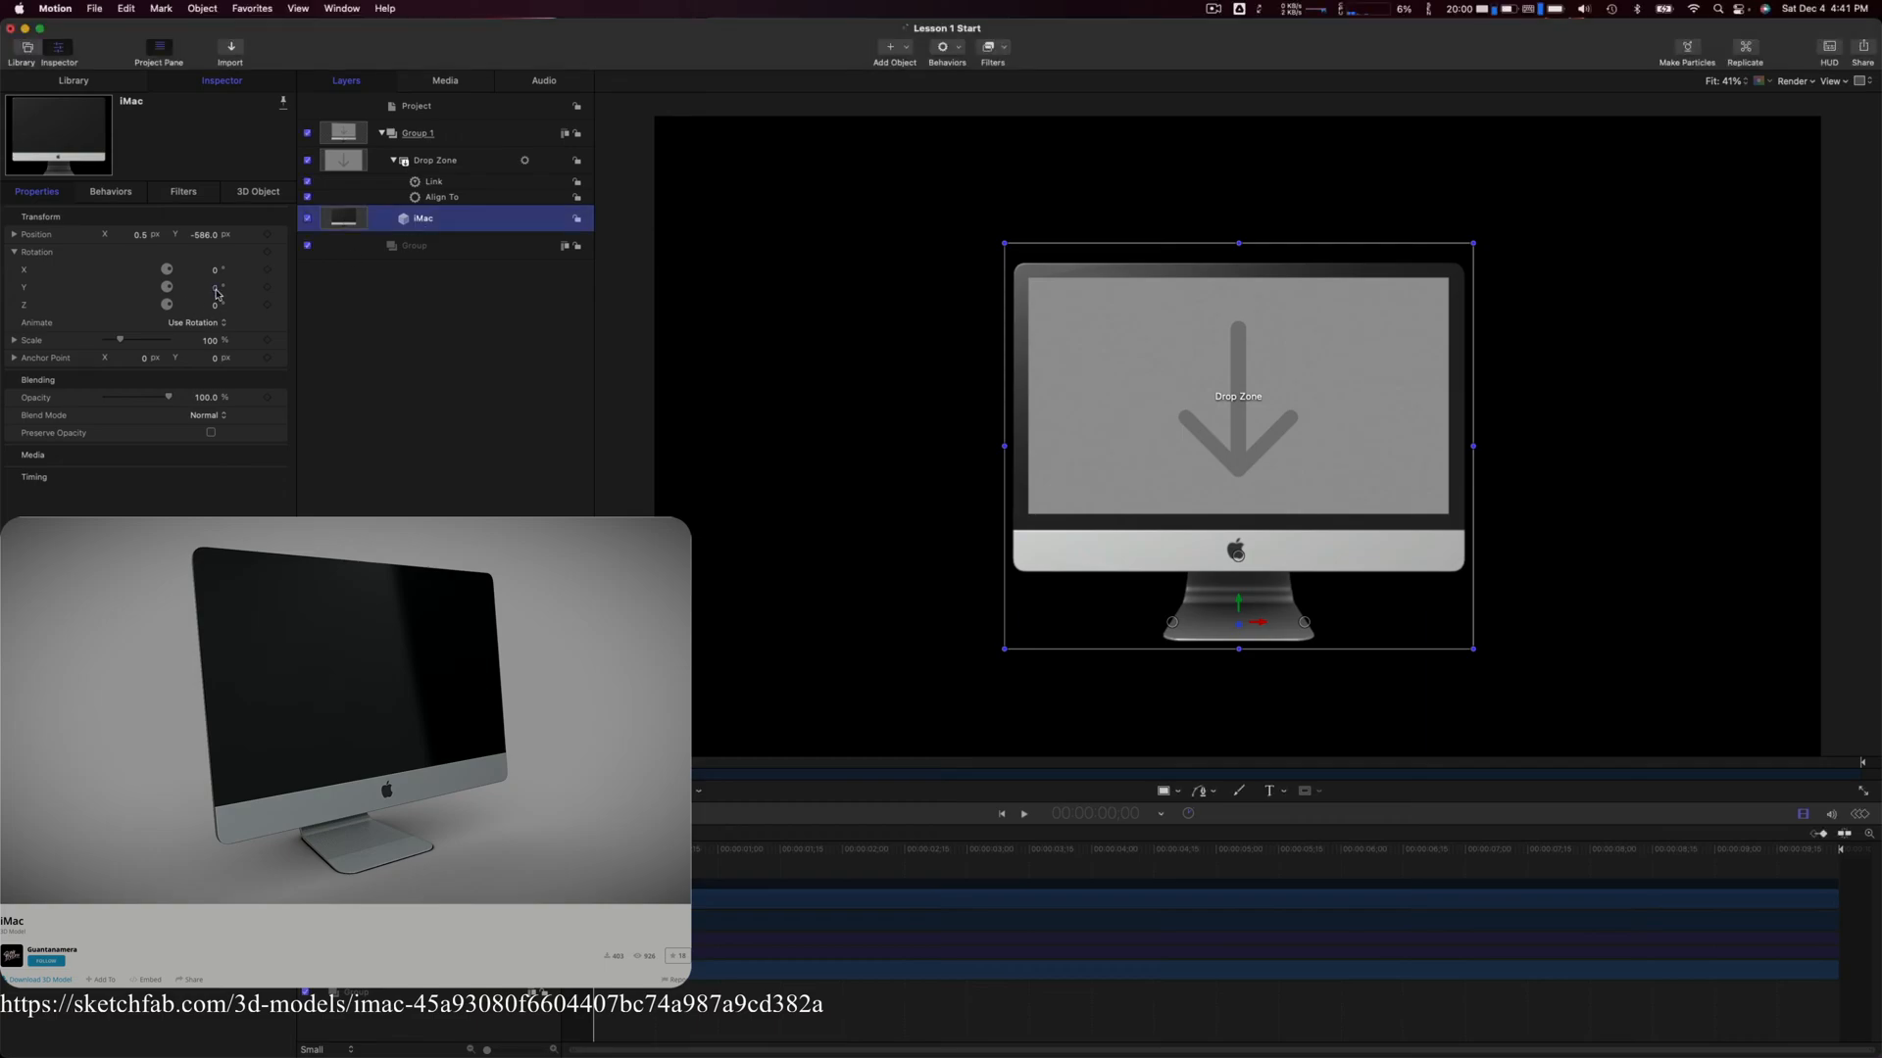
left_click_drag(217, 293, 307, 293)
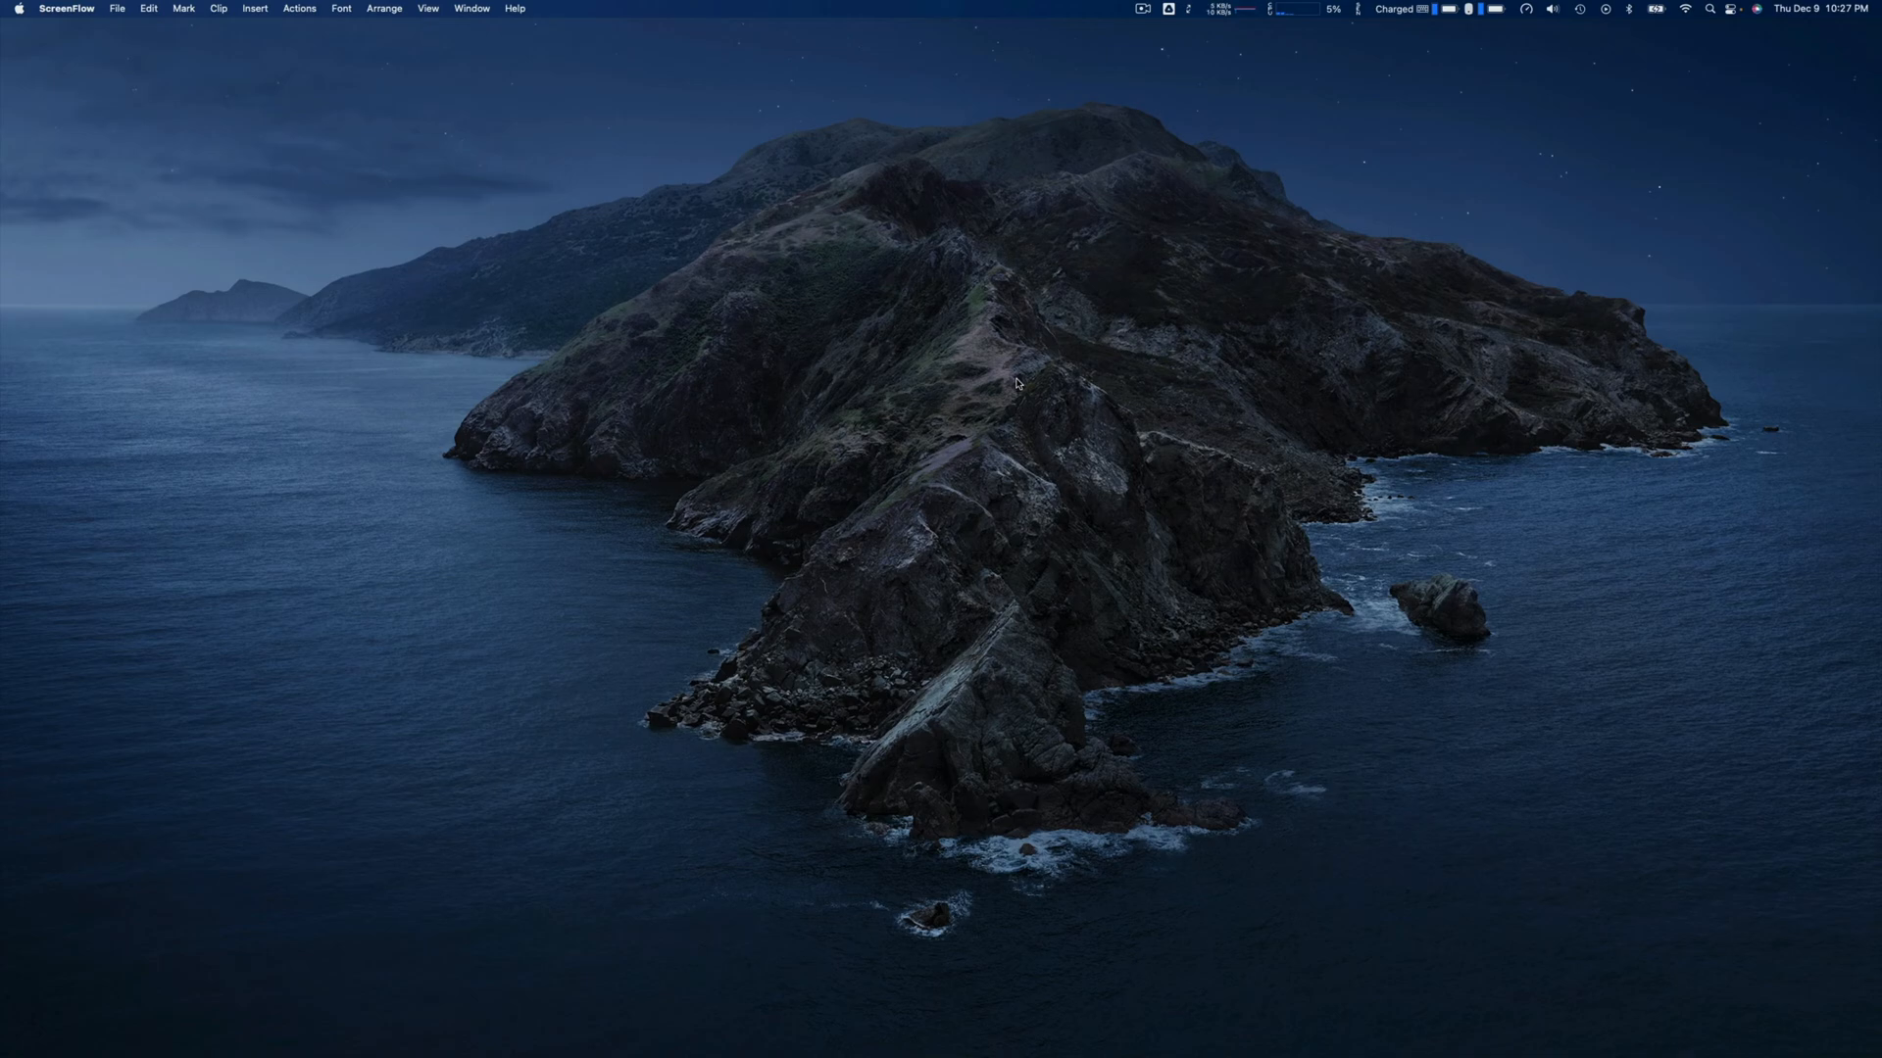
Launch Blender and dismiss the quick setup splash screen
mouse_move(990, 1037)
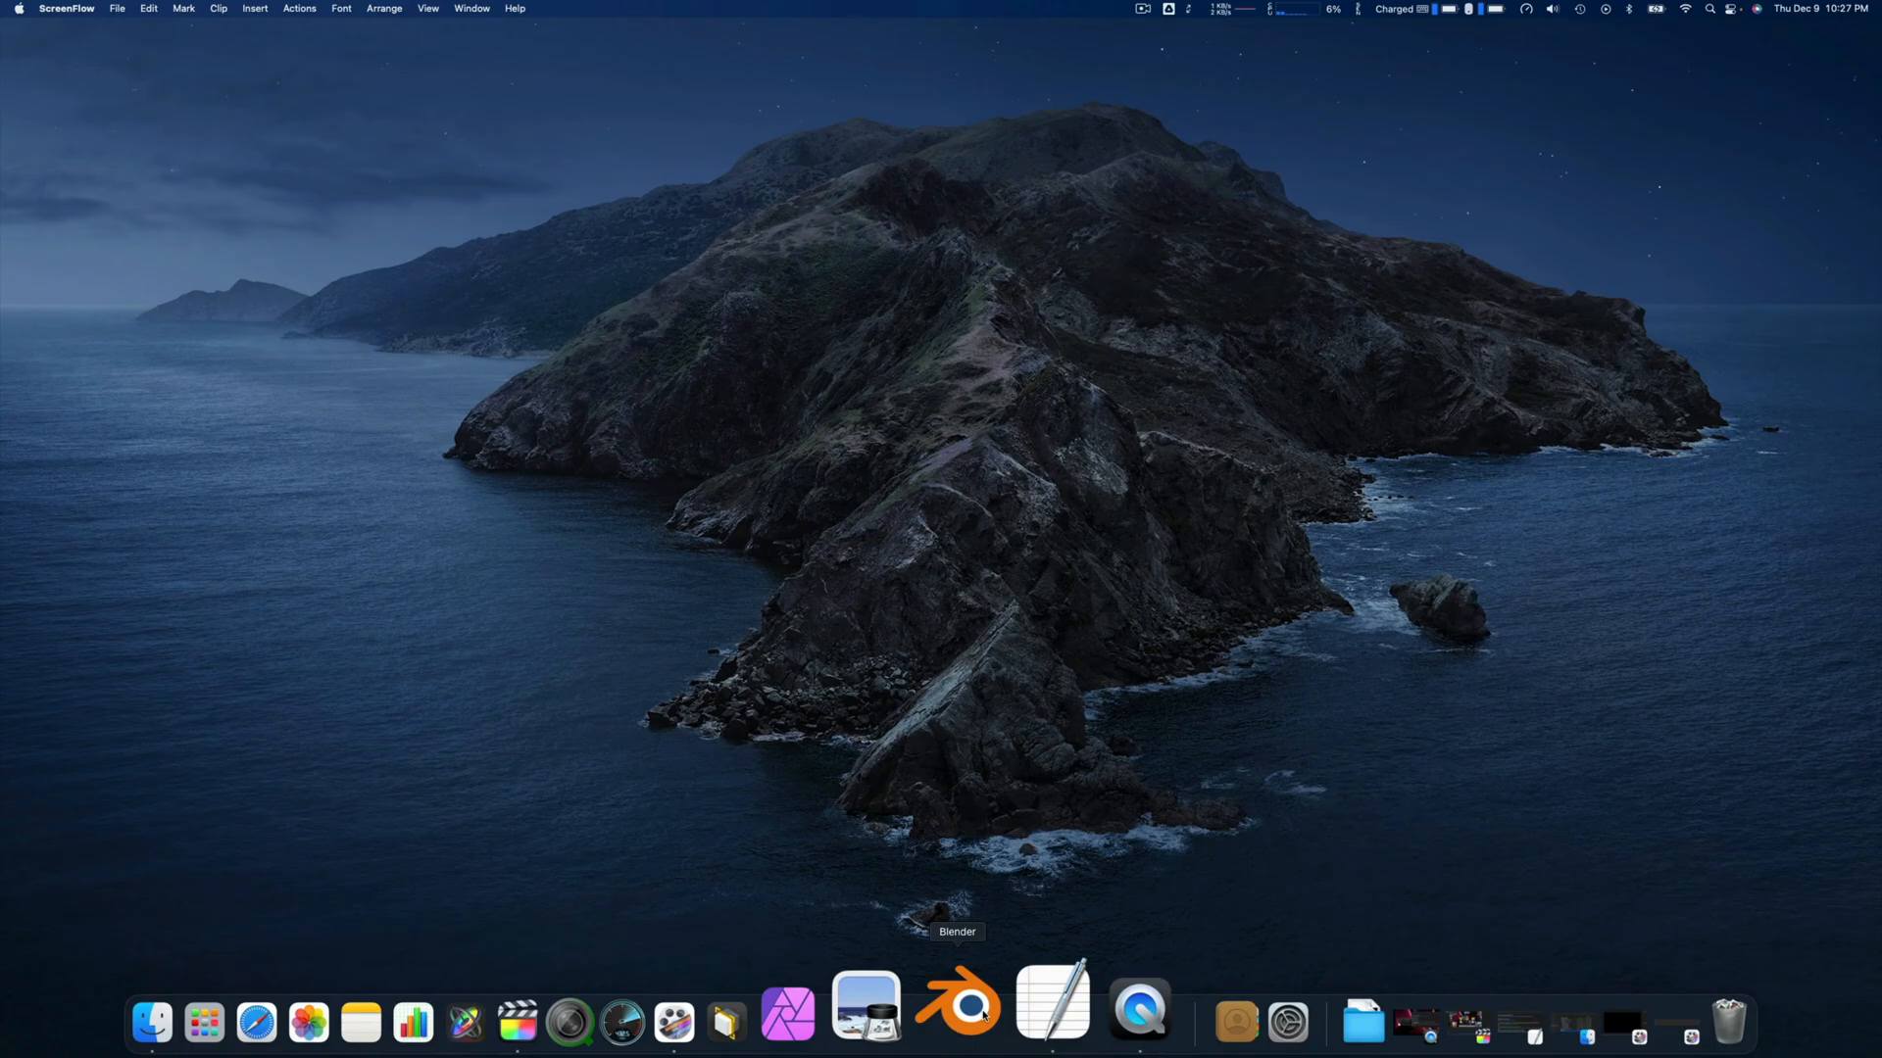
left_click(983, 1014)
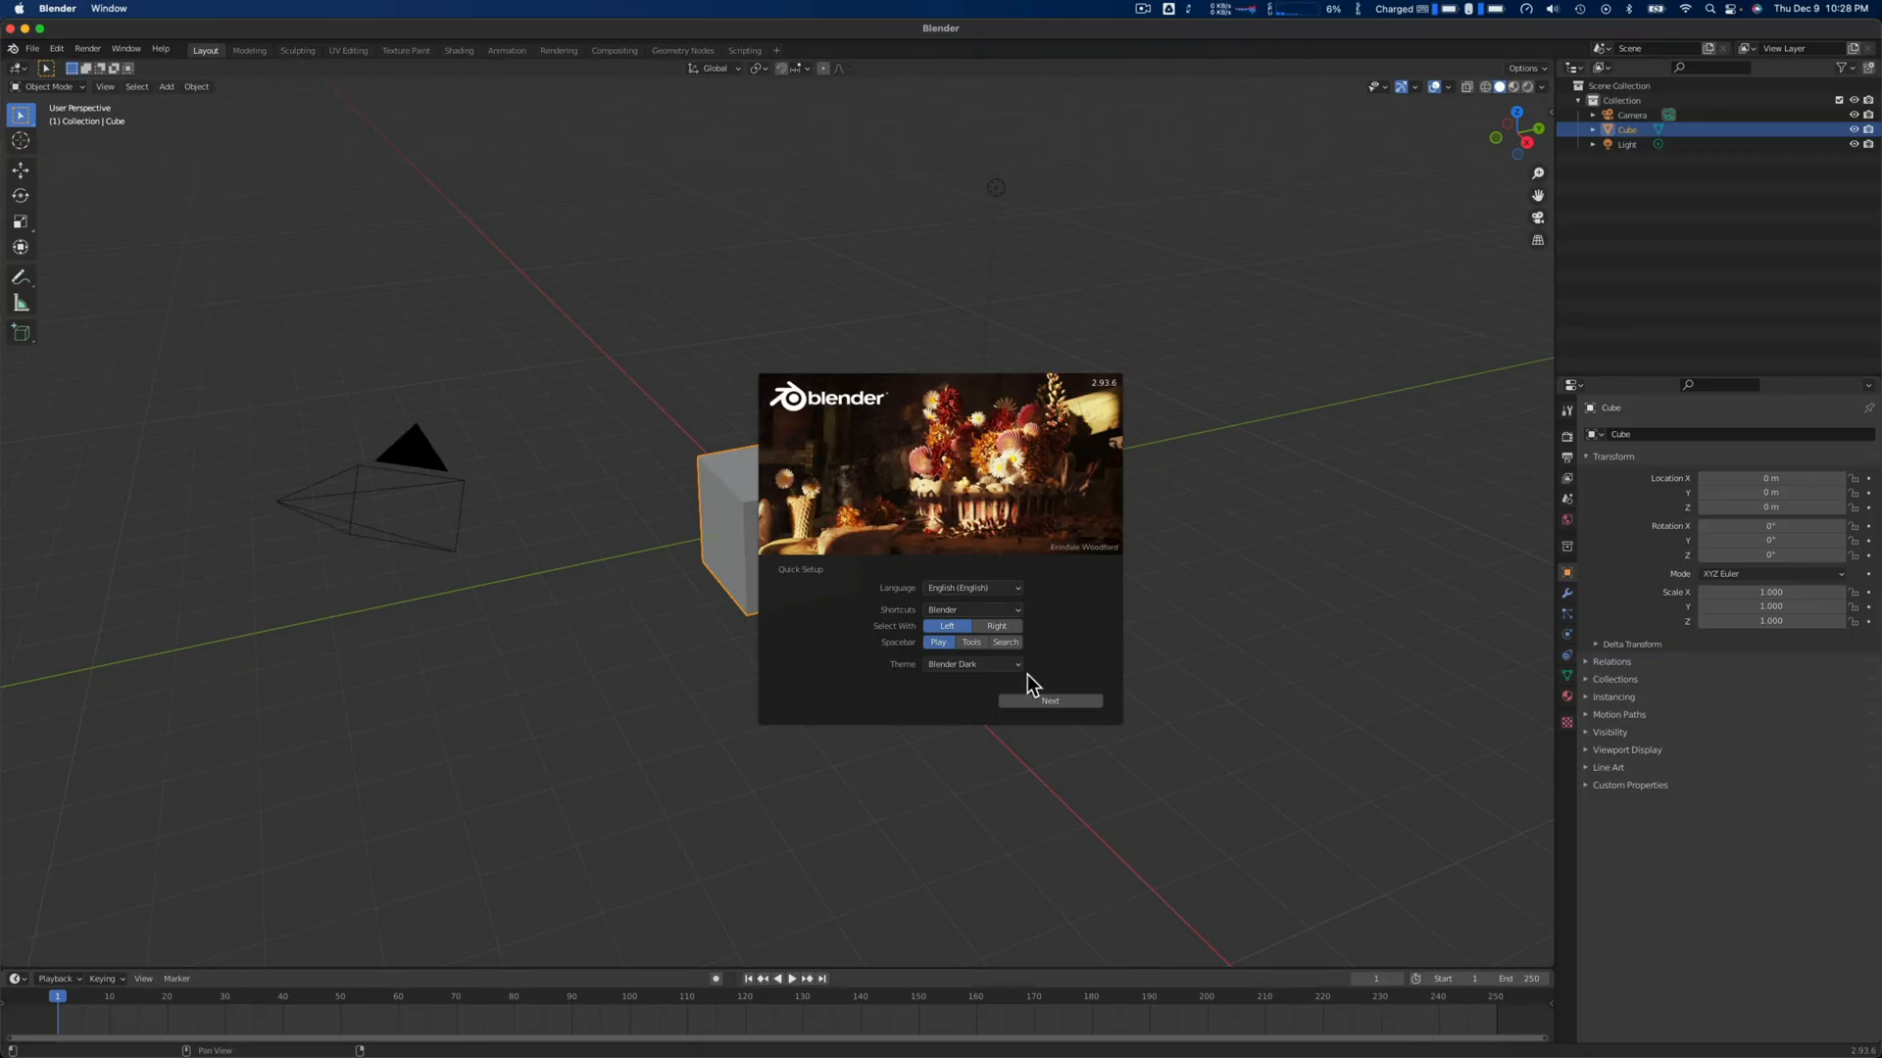
left_click(1307, 586)
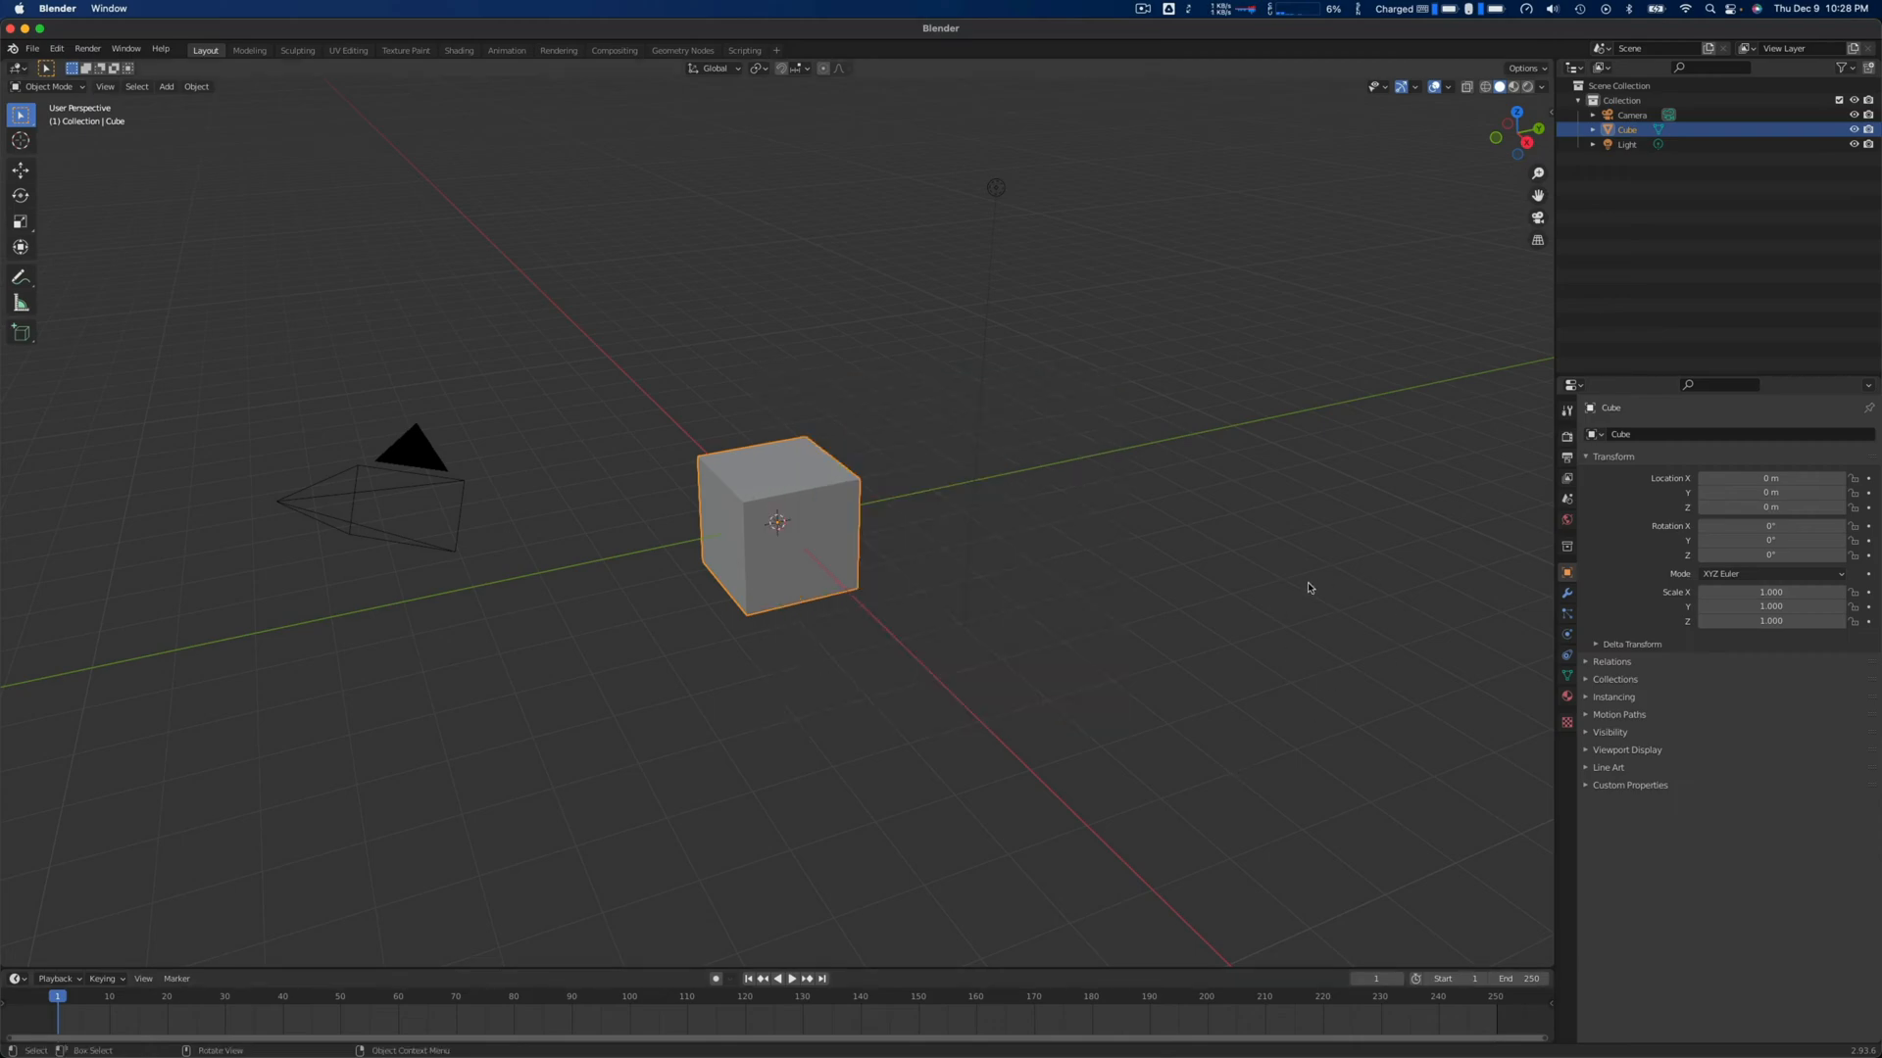
Delete the default cube from the scene
right_click(769, 563)
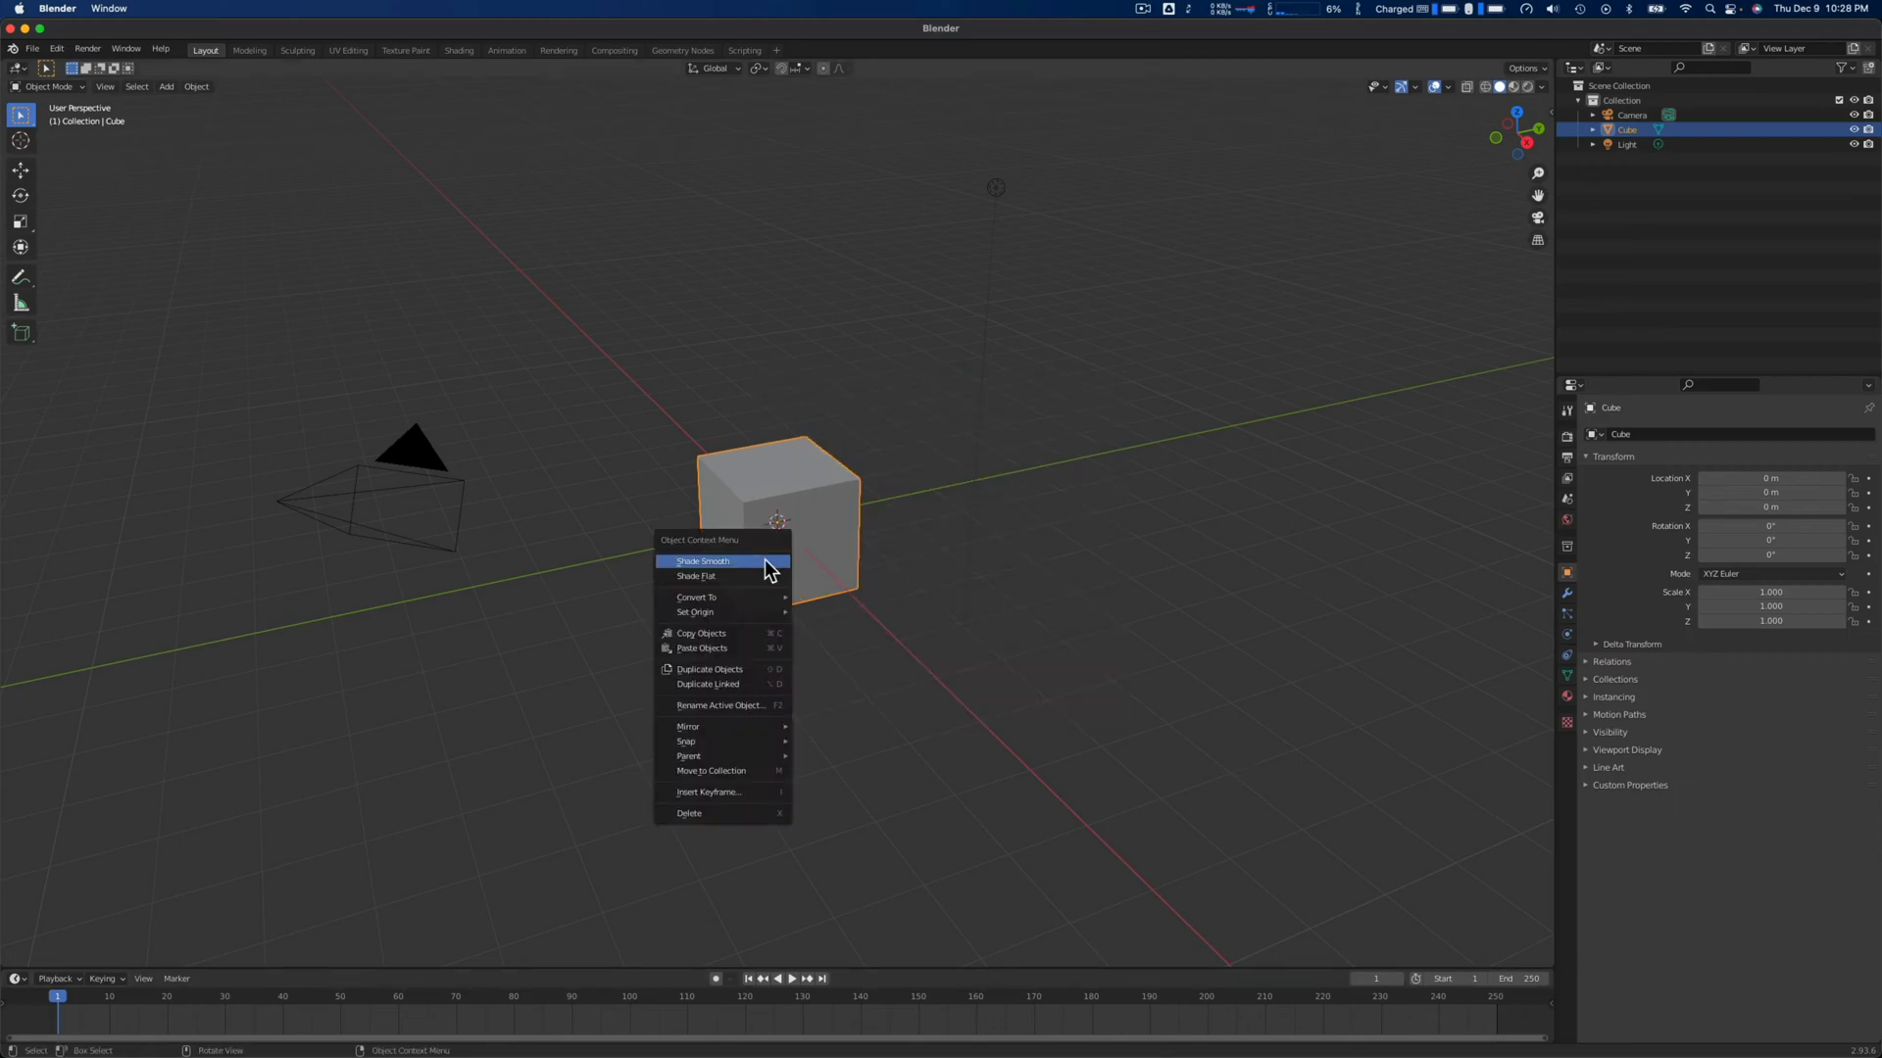
left_click(706, 822)
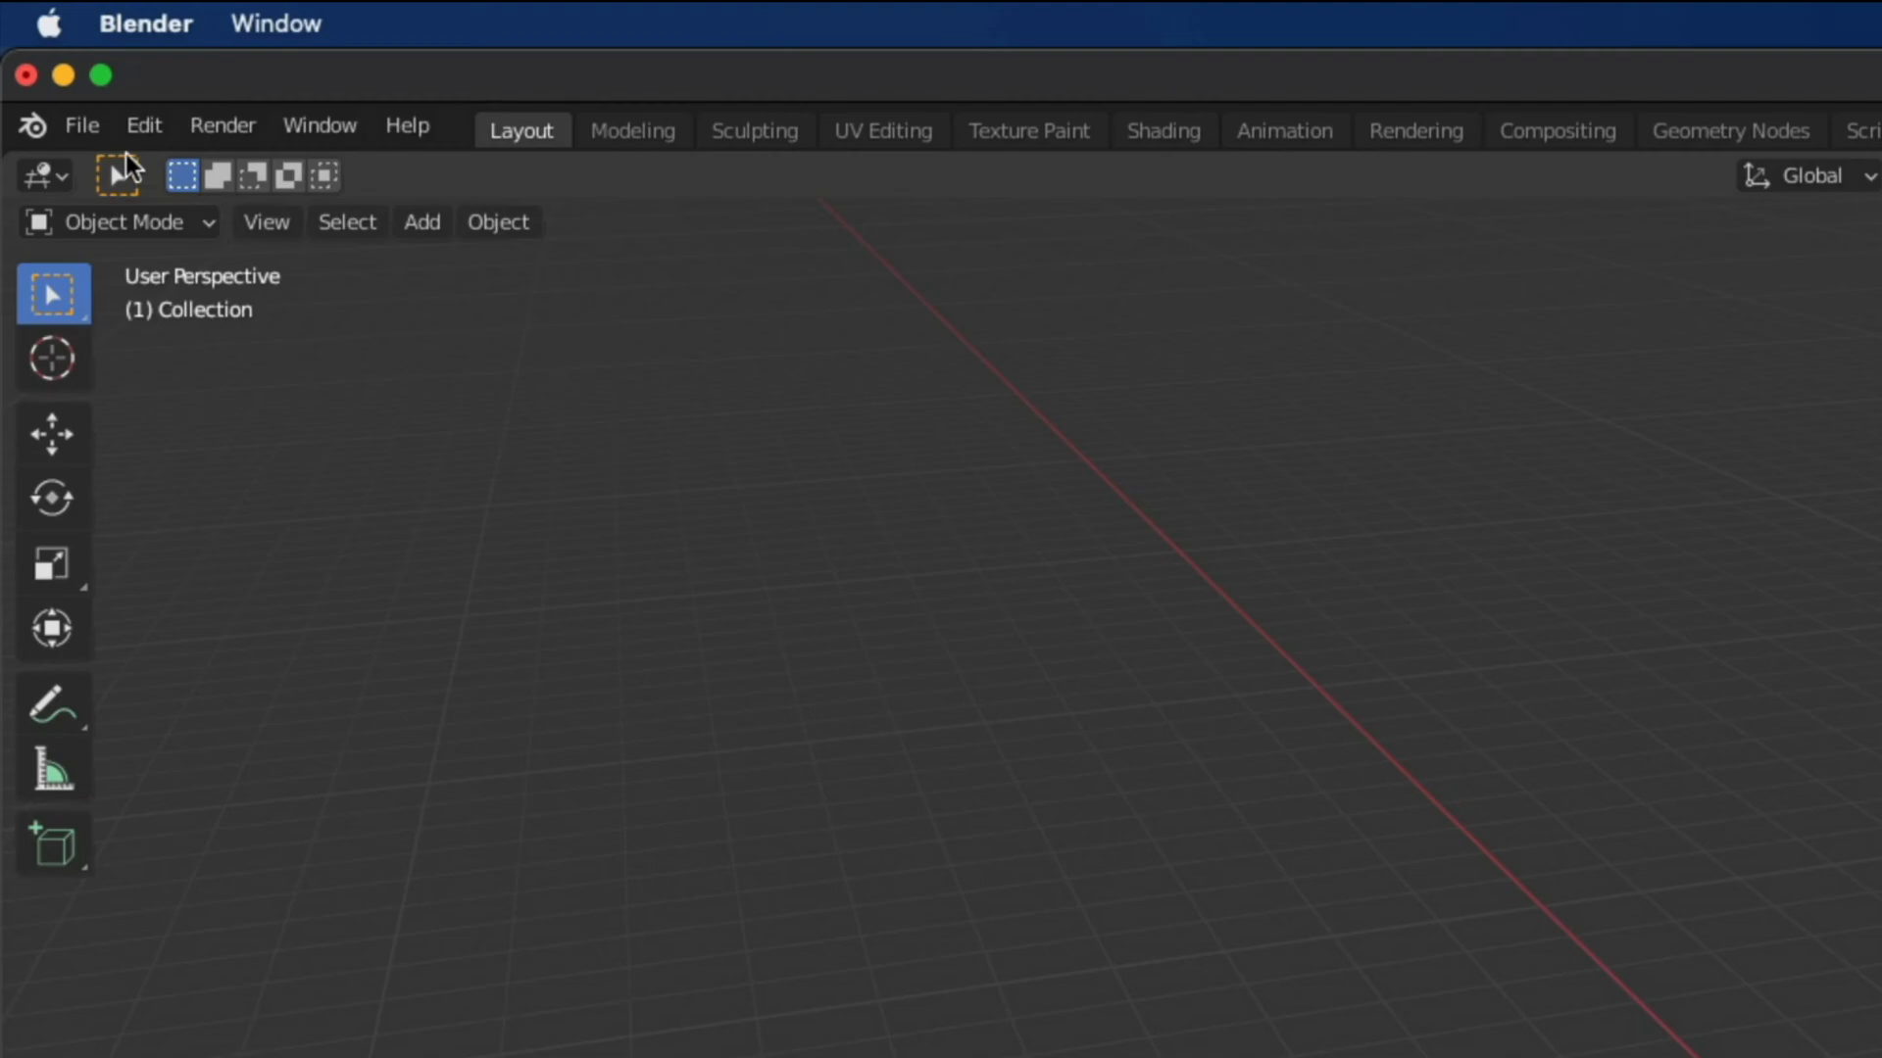
Import the glTF 2.0 file scene.gltf from the imac folder in Downloads
left_click(78, 125)
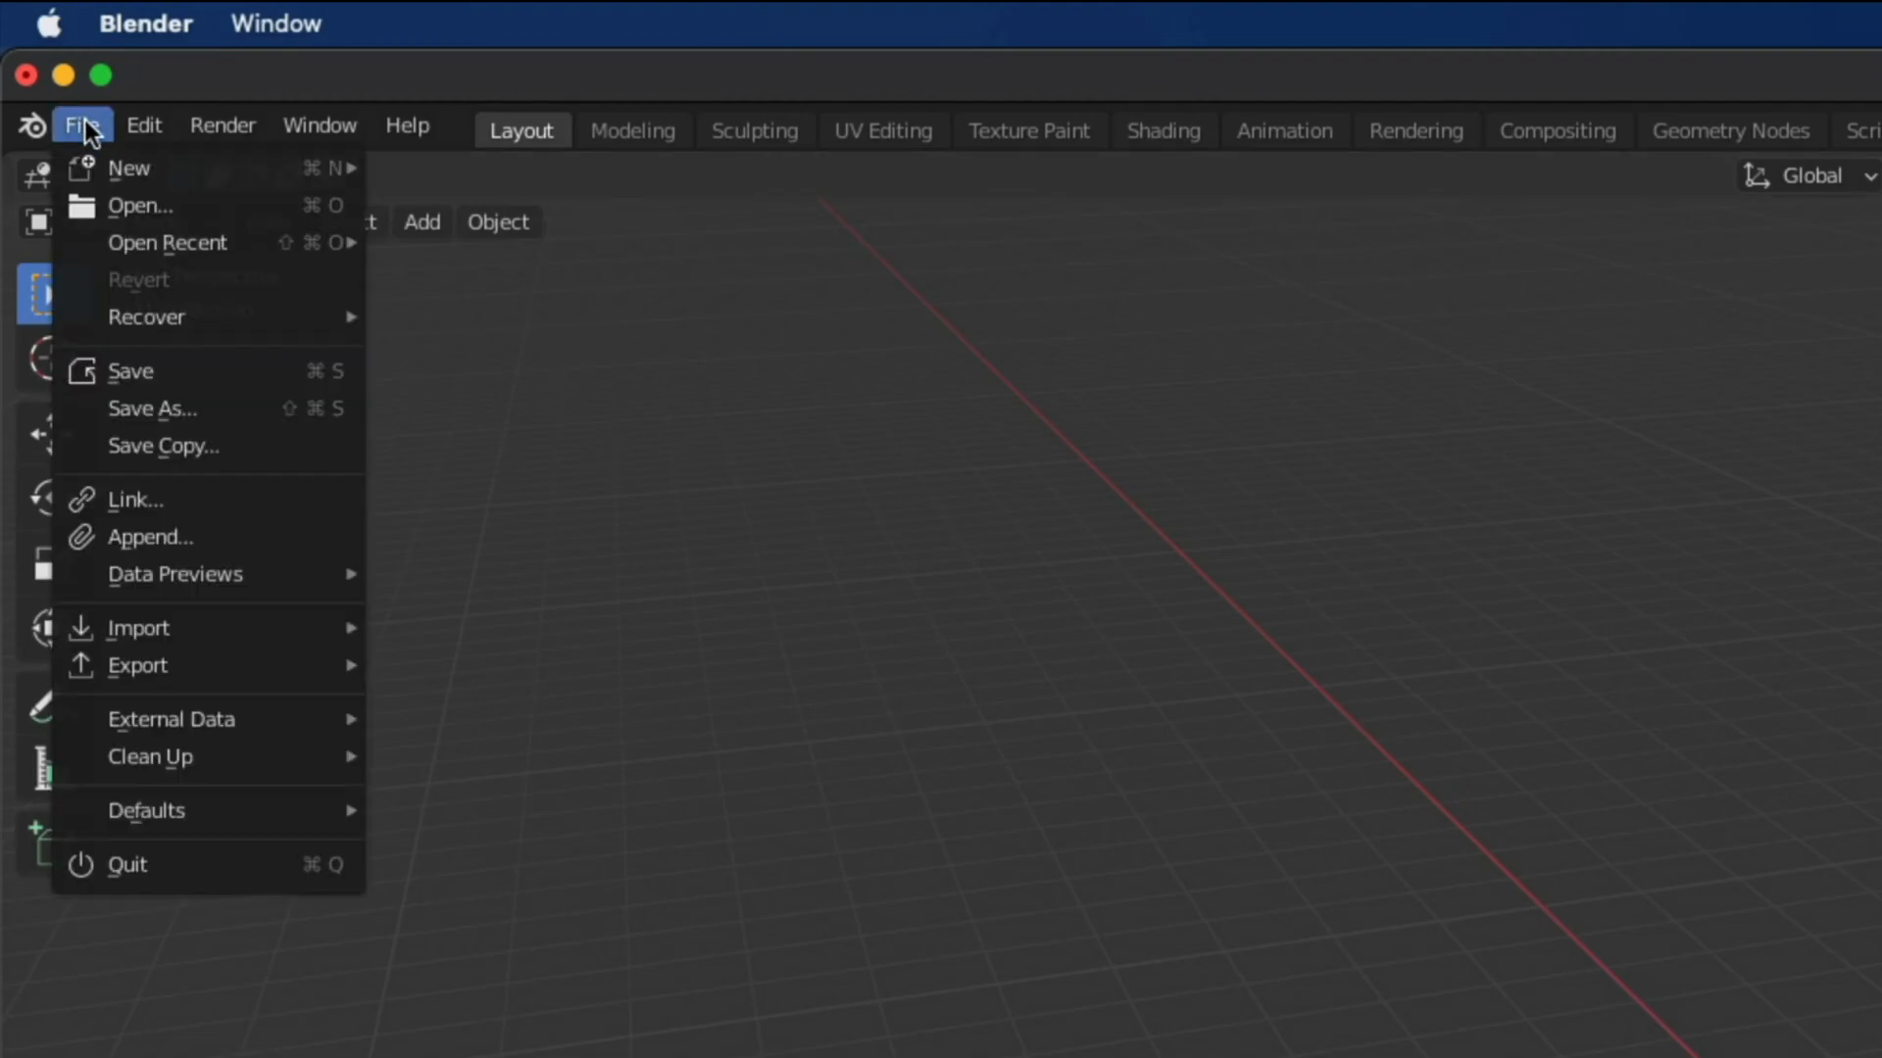
mouse_move(150, 627)
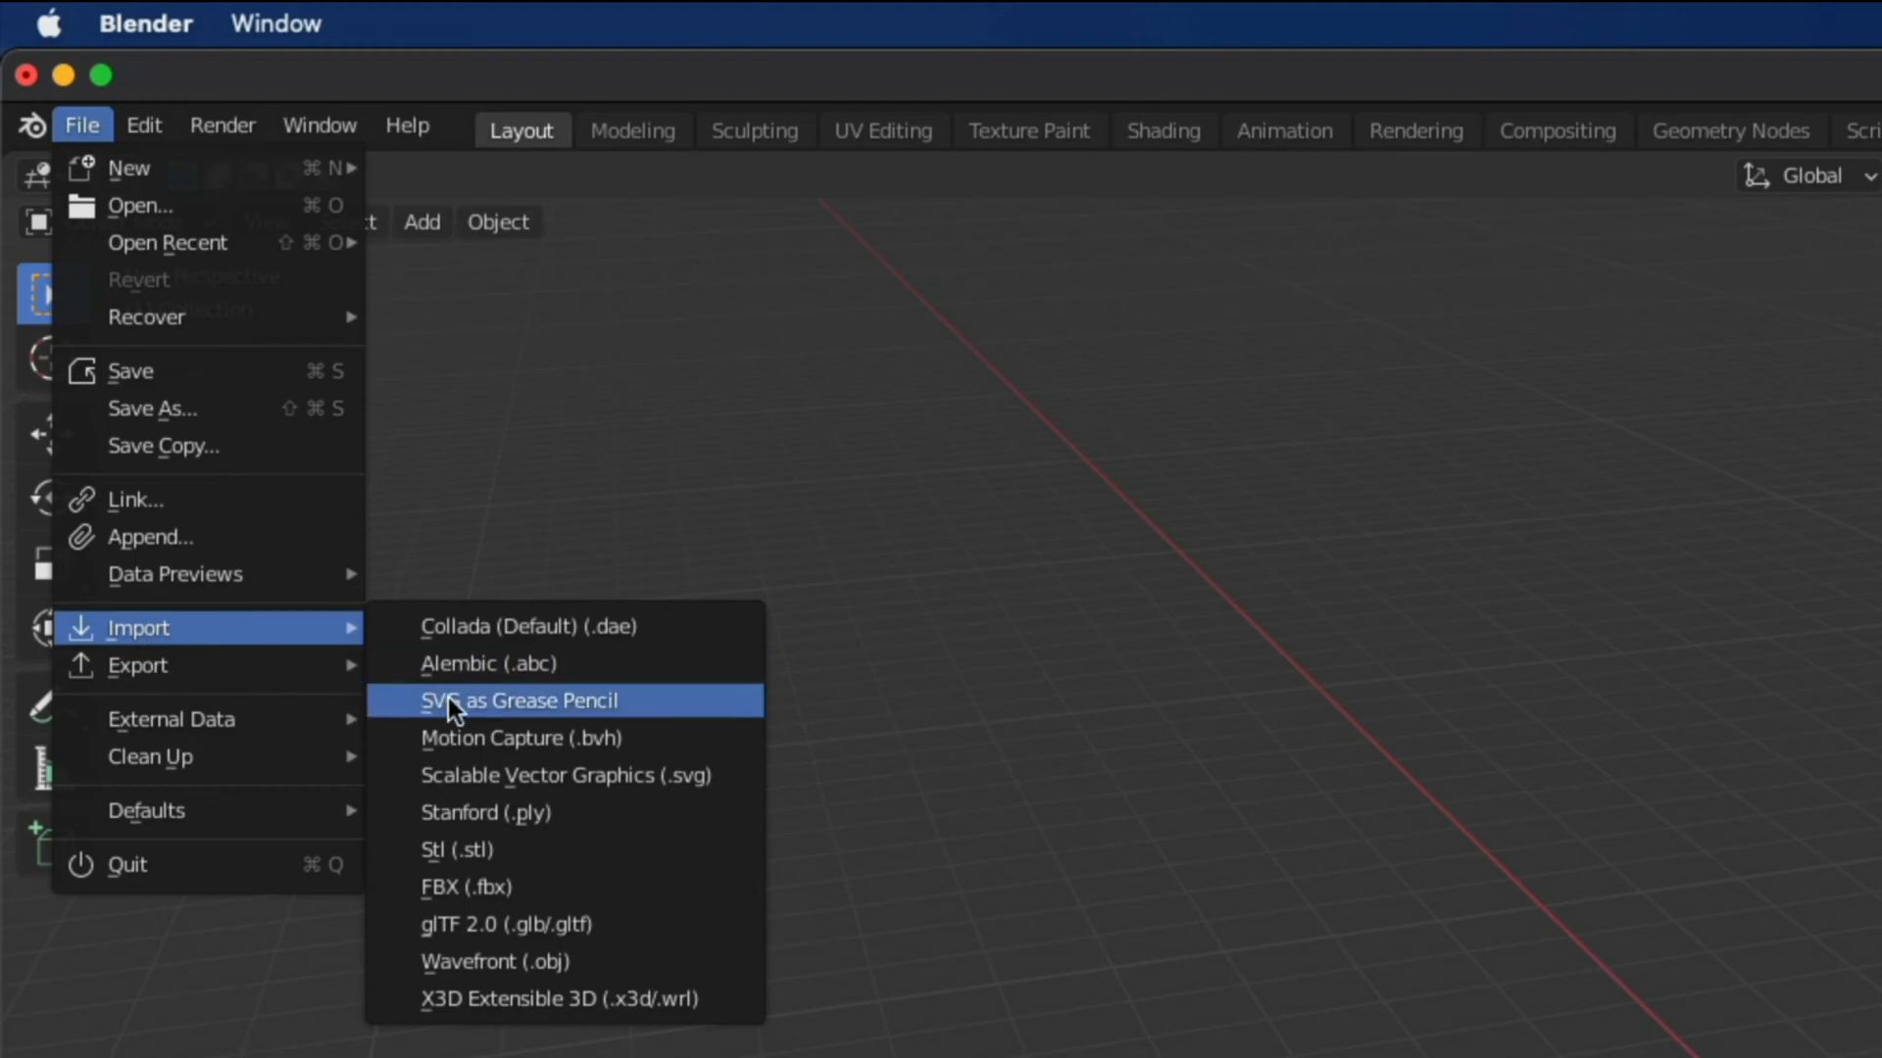
left_click(485, 927)
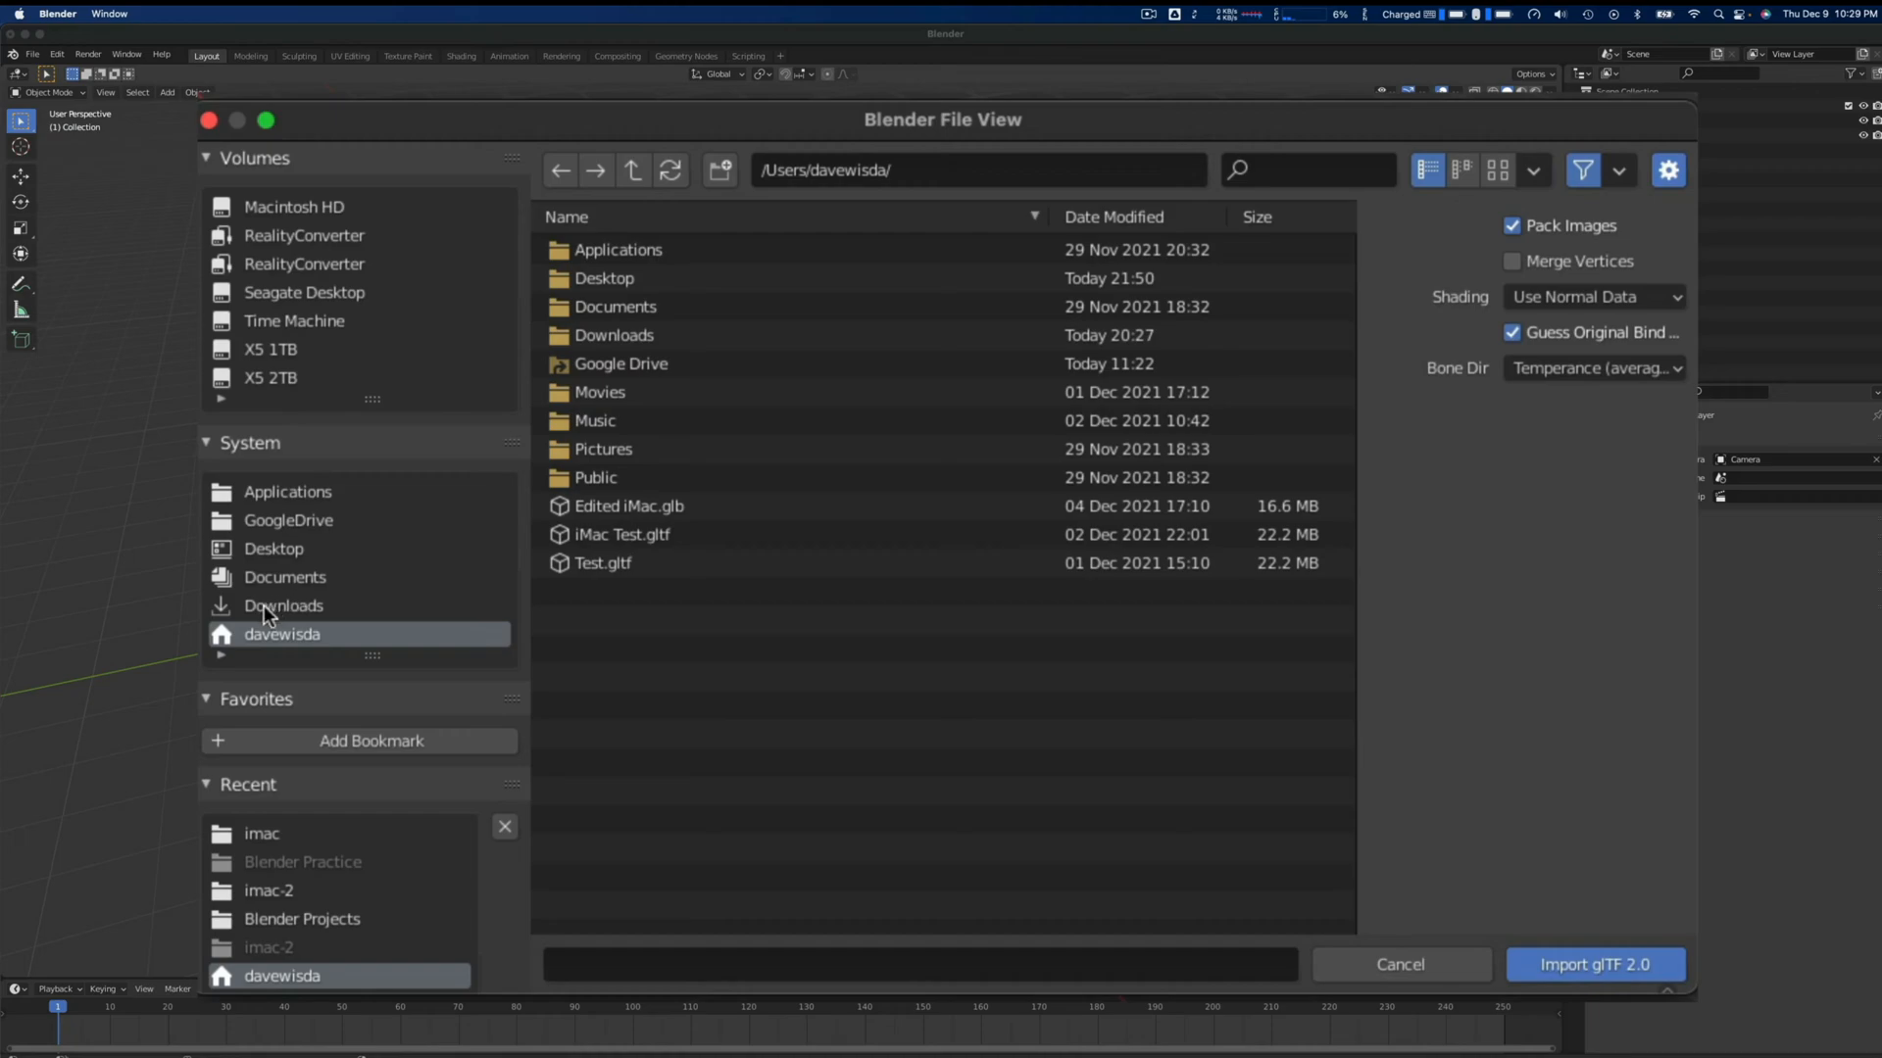
left_click(263, 605)
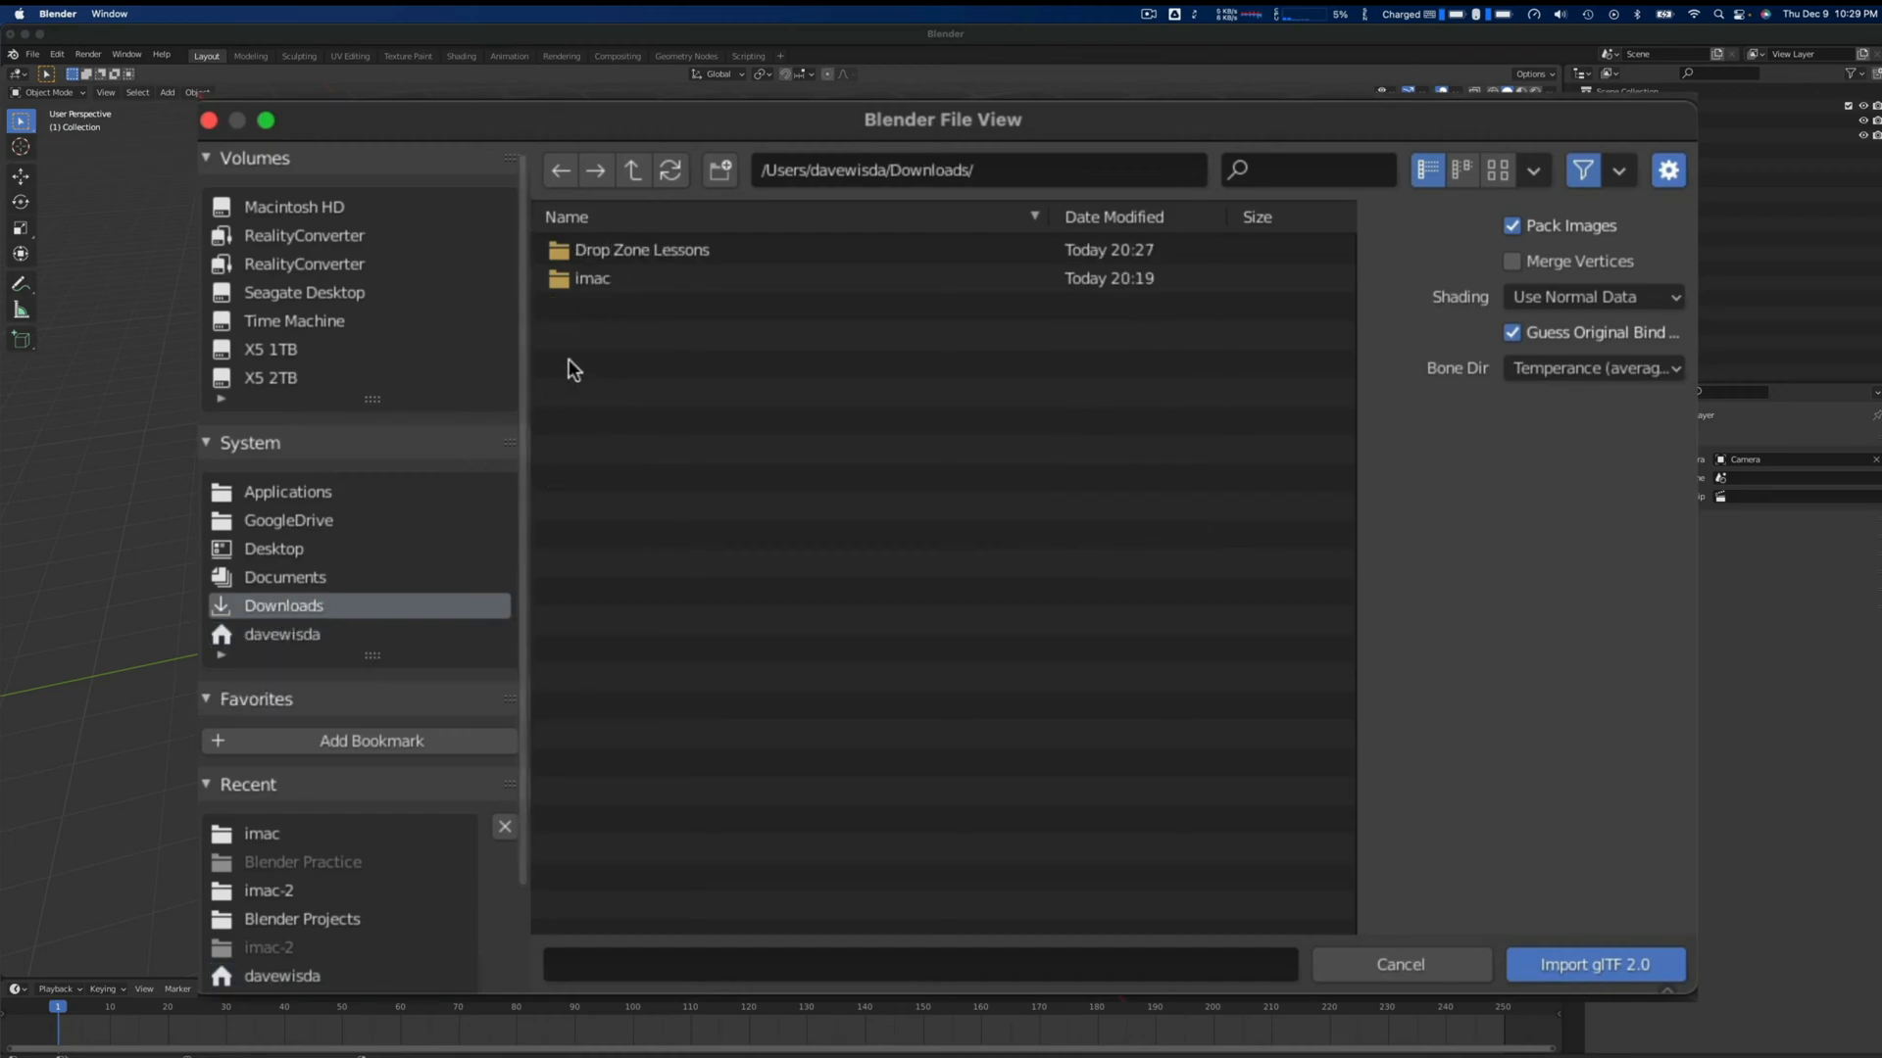
left_click(565, 282)
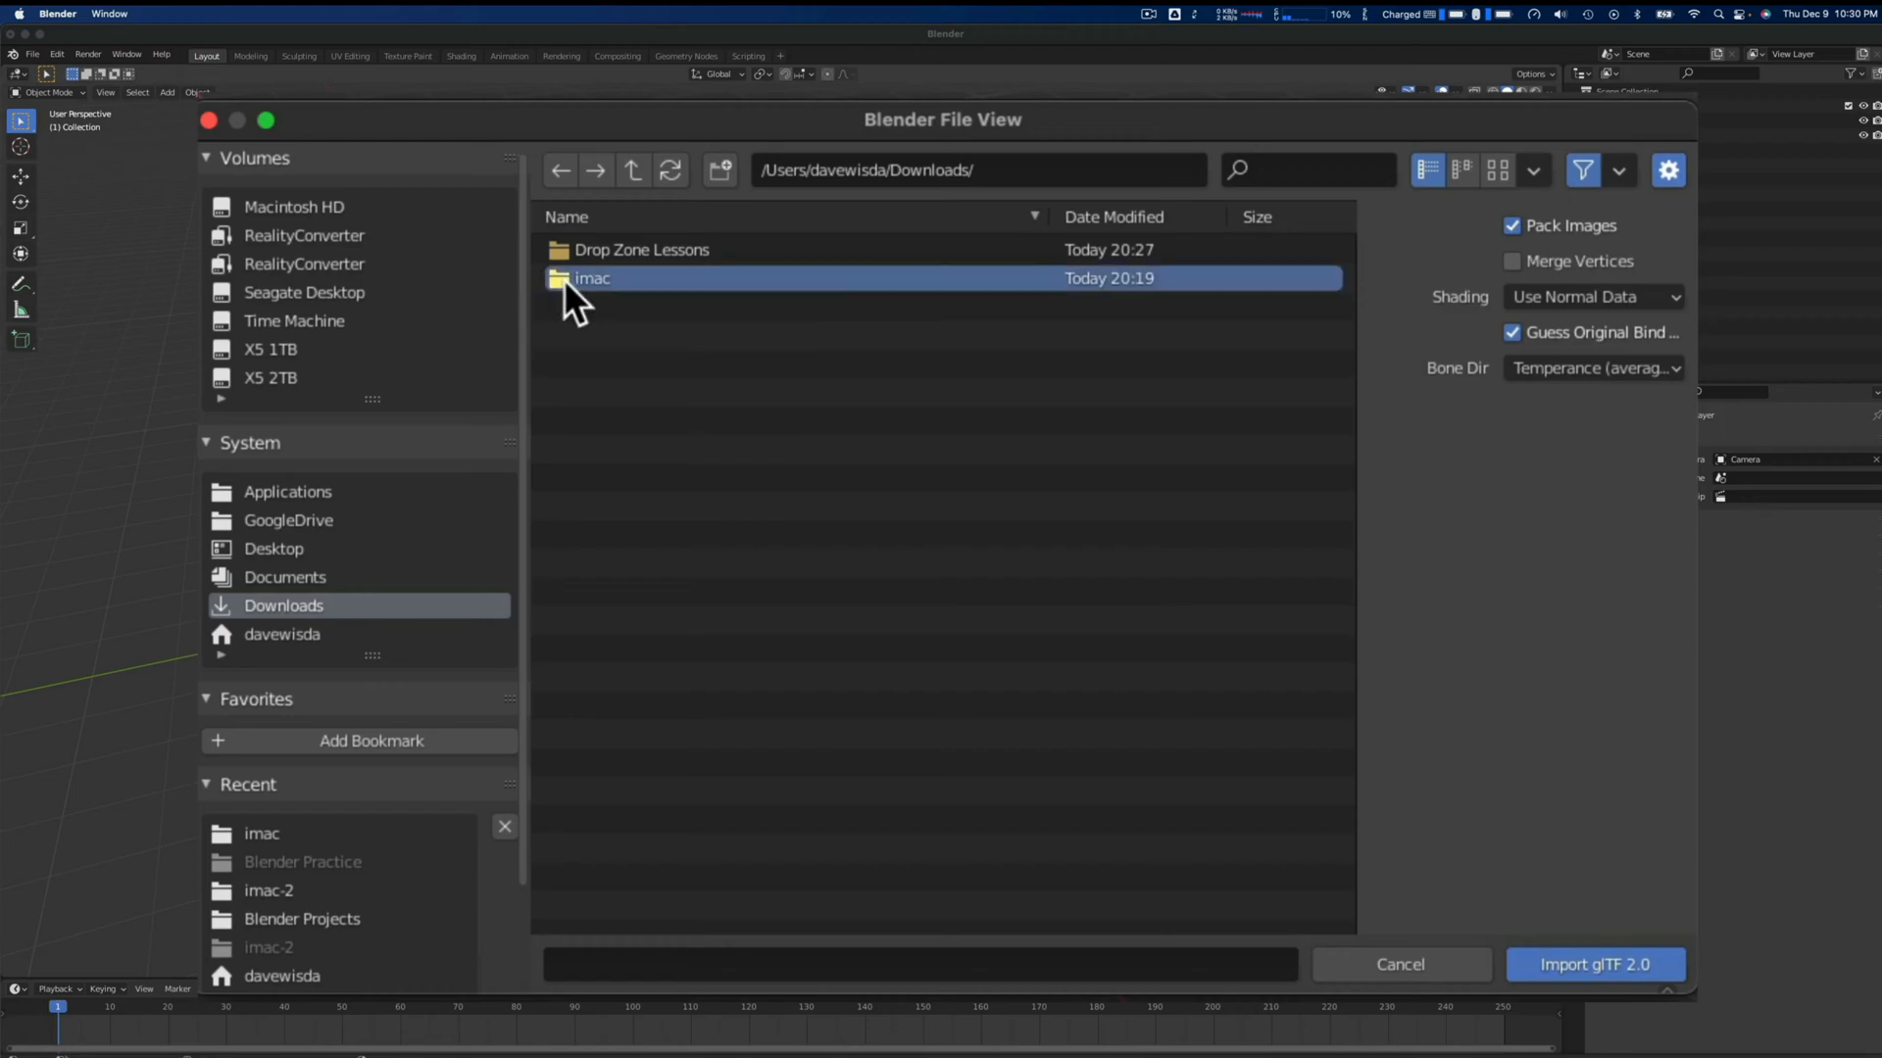
double_click(563, 279)
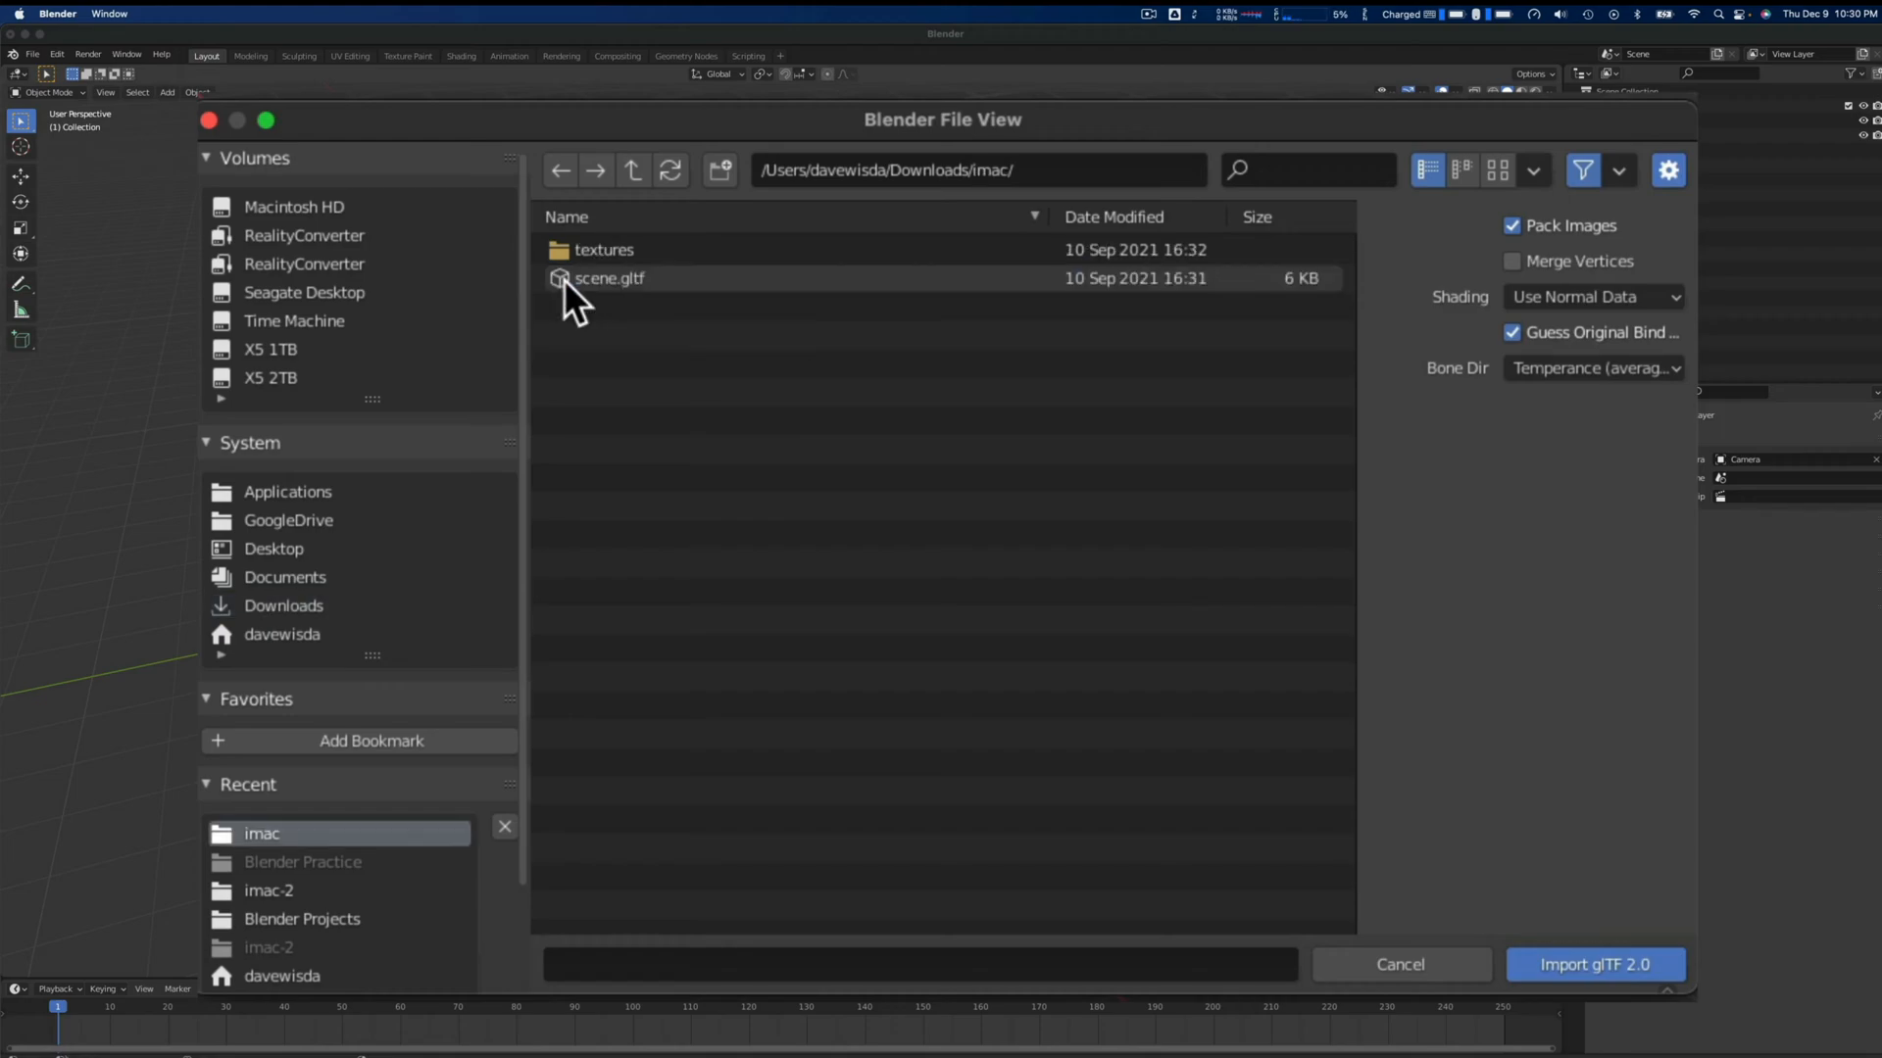
left_click(563, 279)
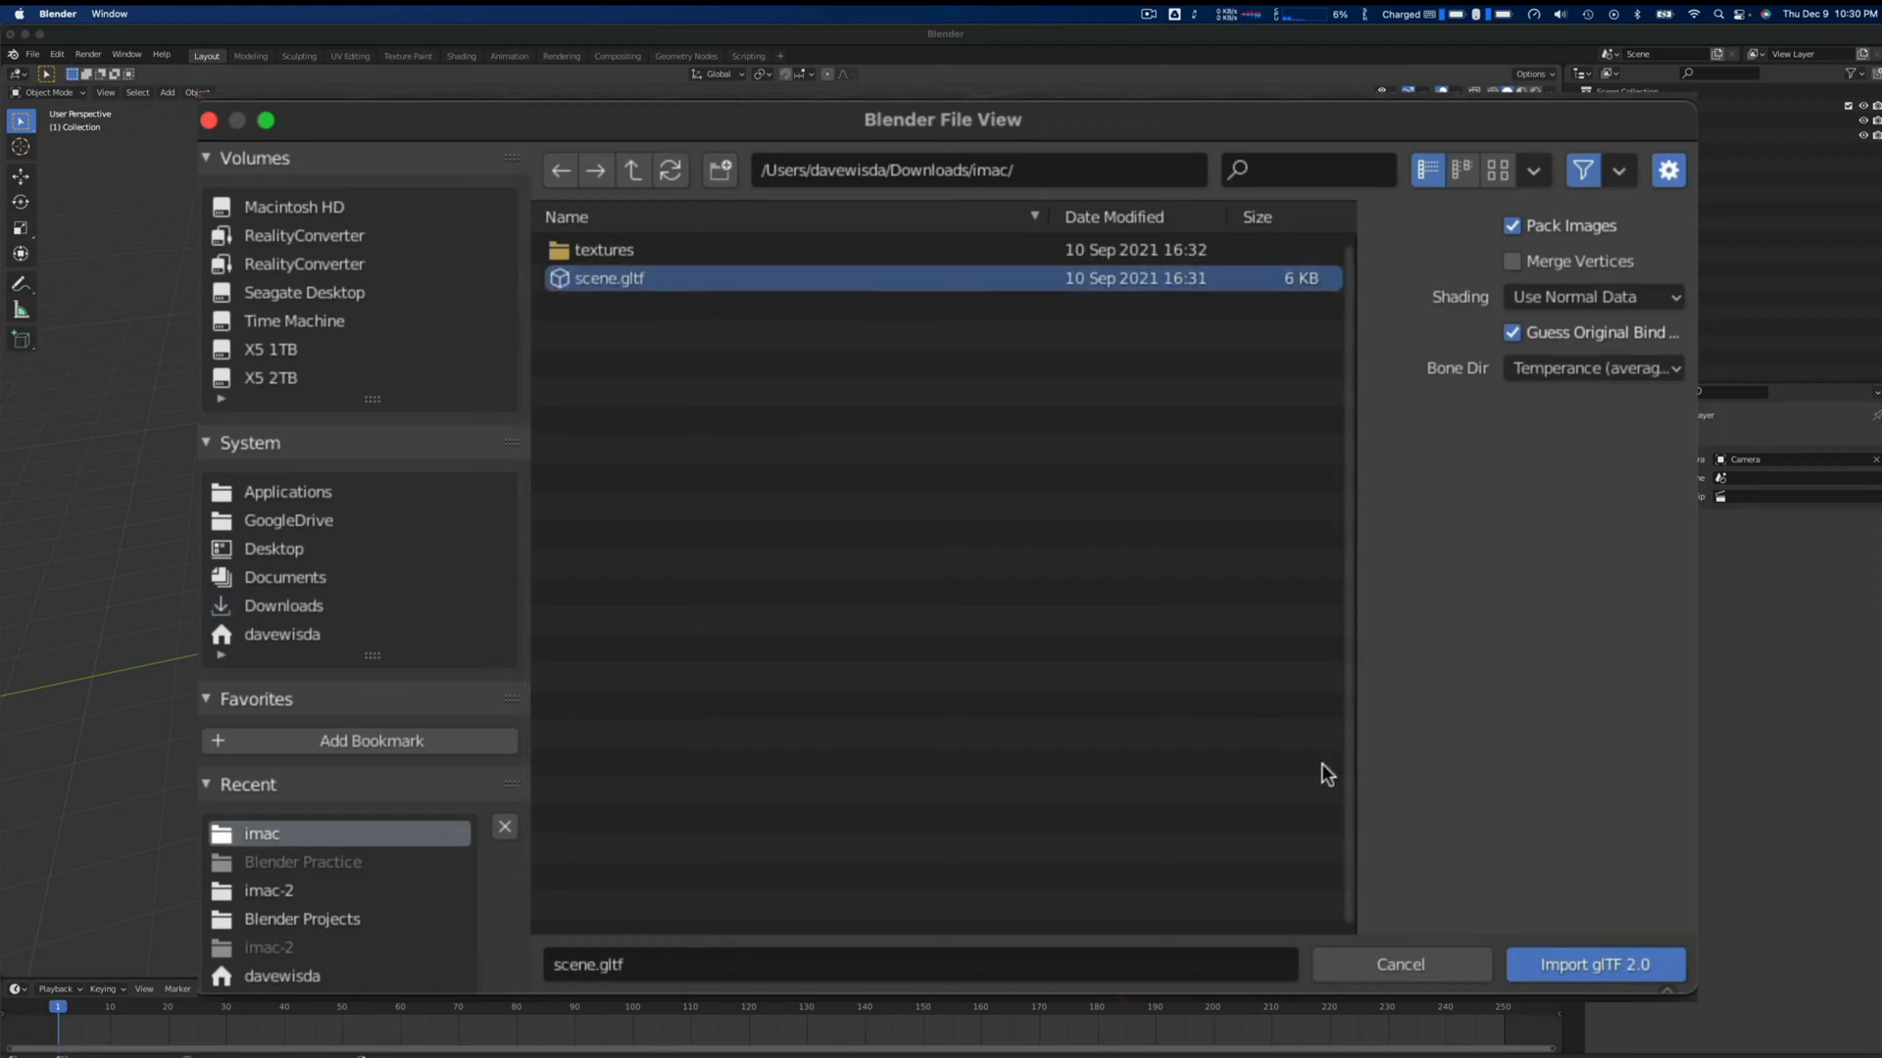
left_click(1587, 961)
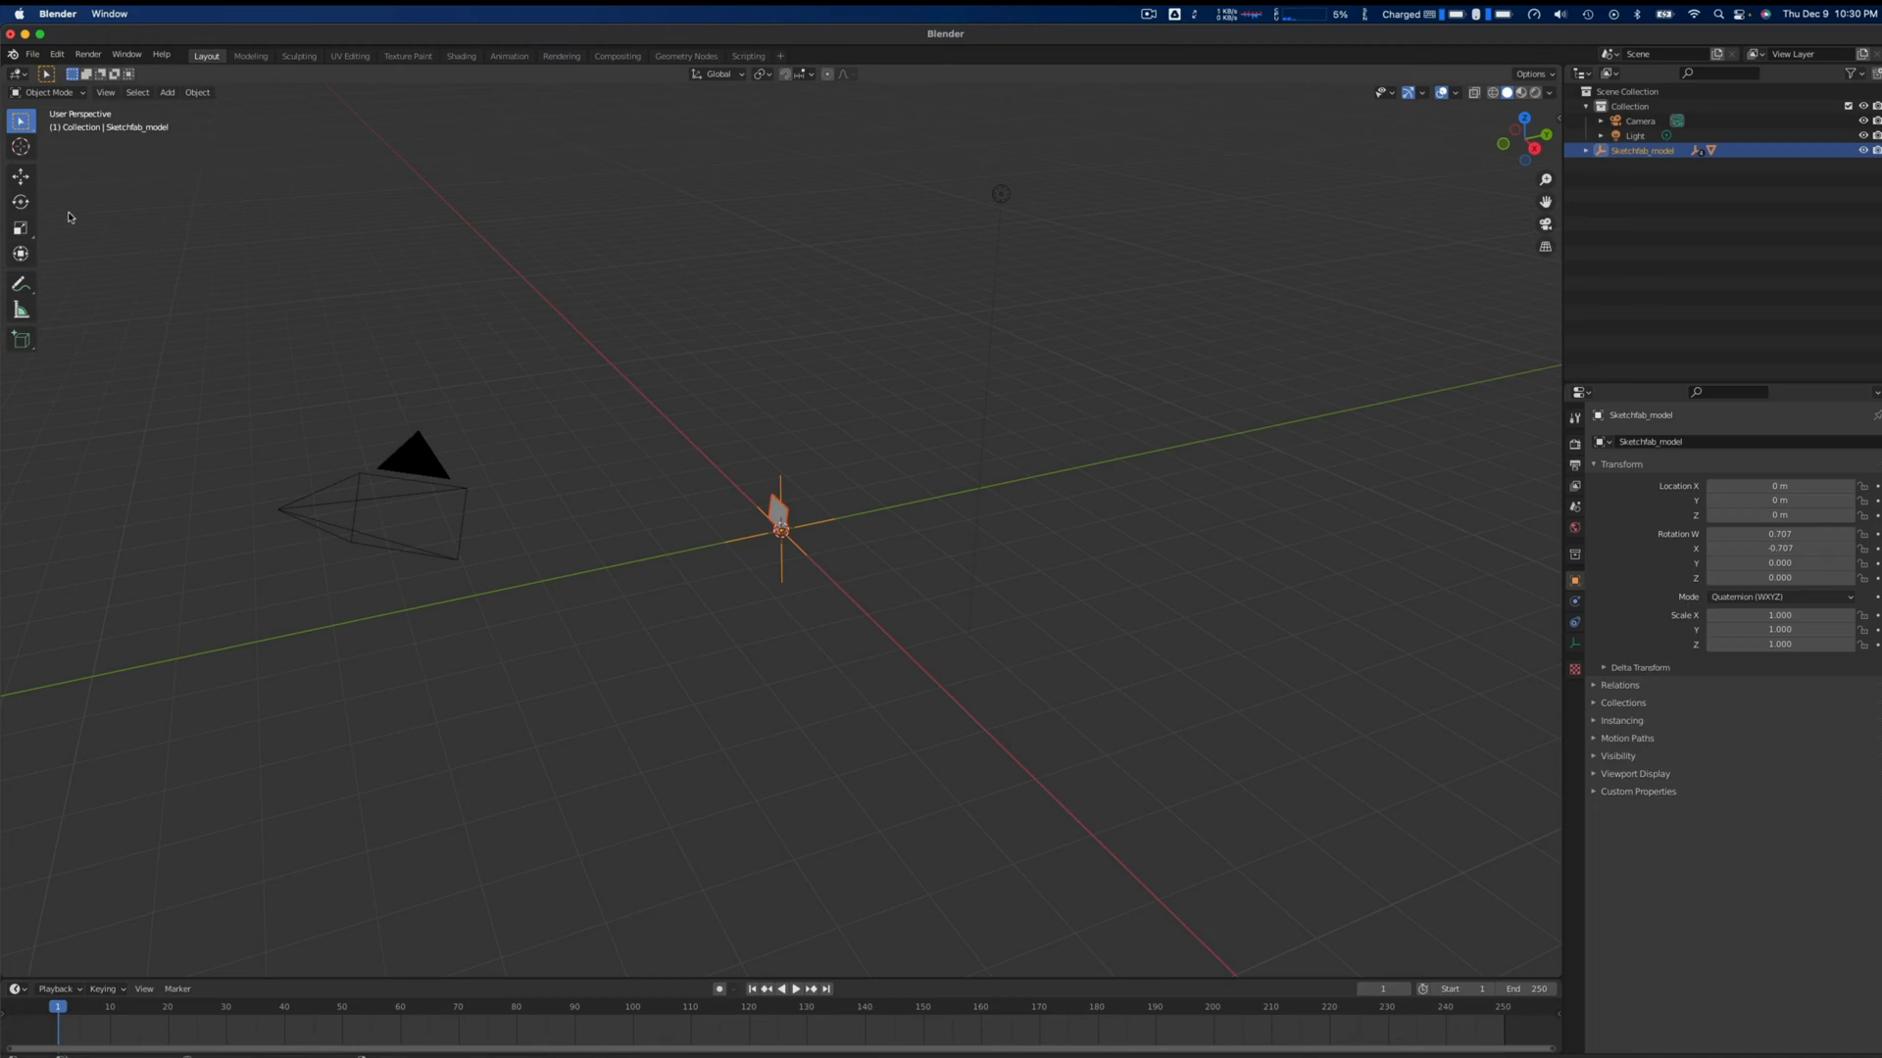
Scale the imported iMac model up uniformly to about 35.23 on all axes
left_click(20, 229)
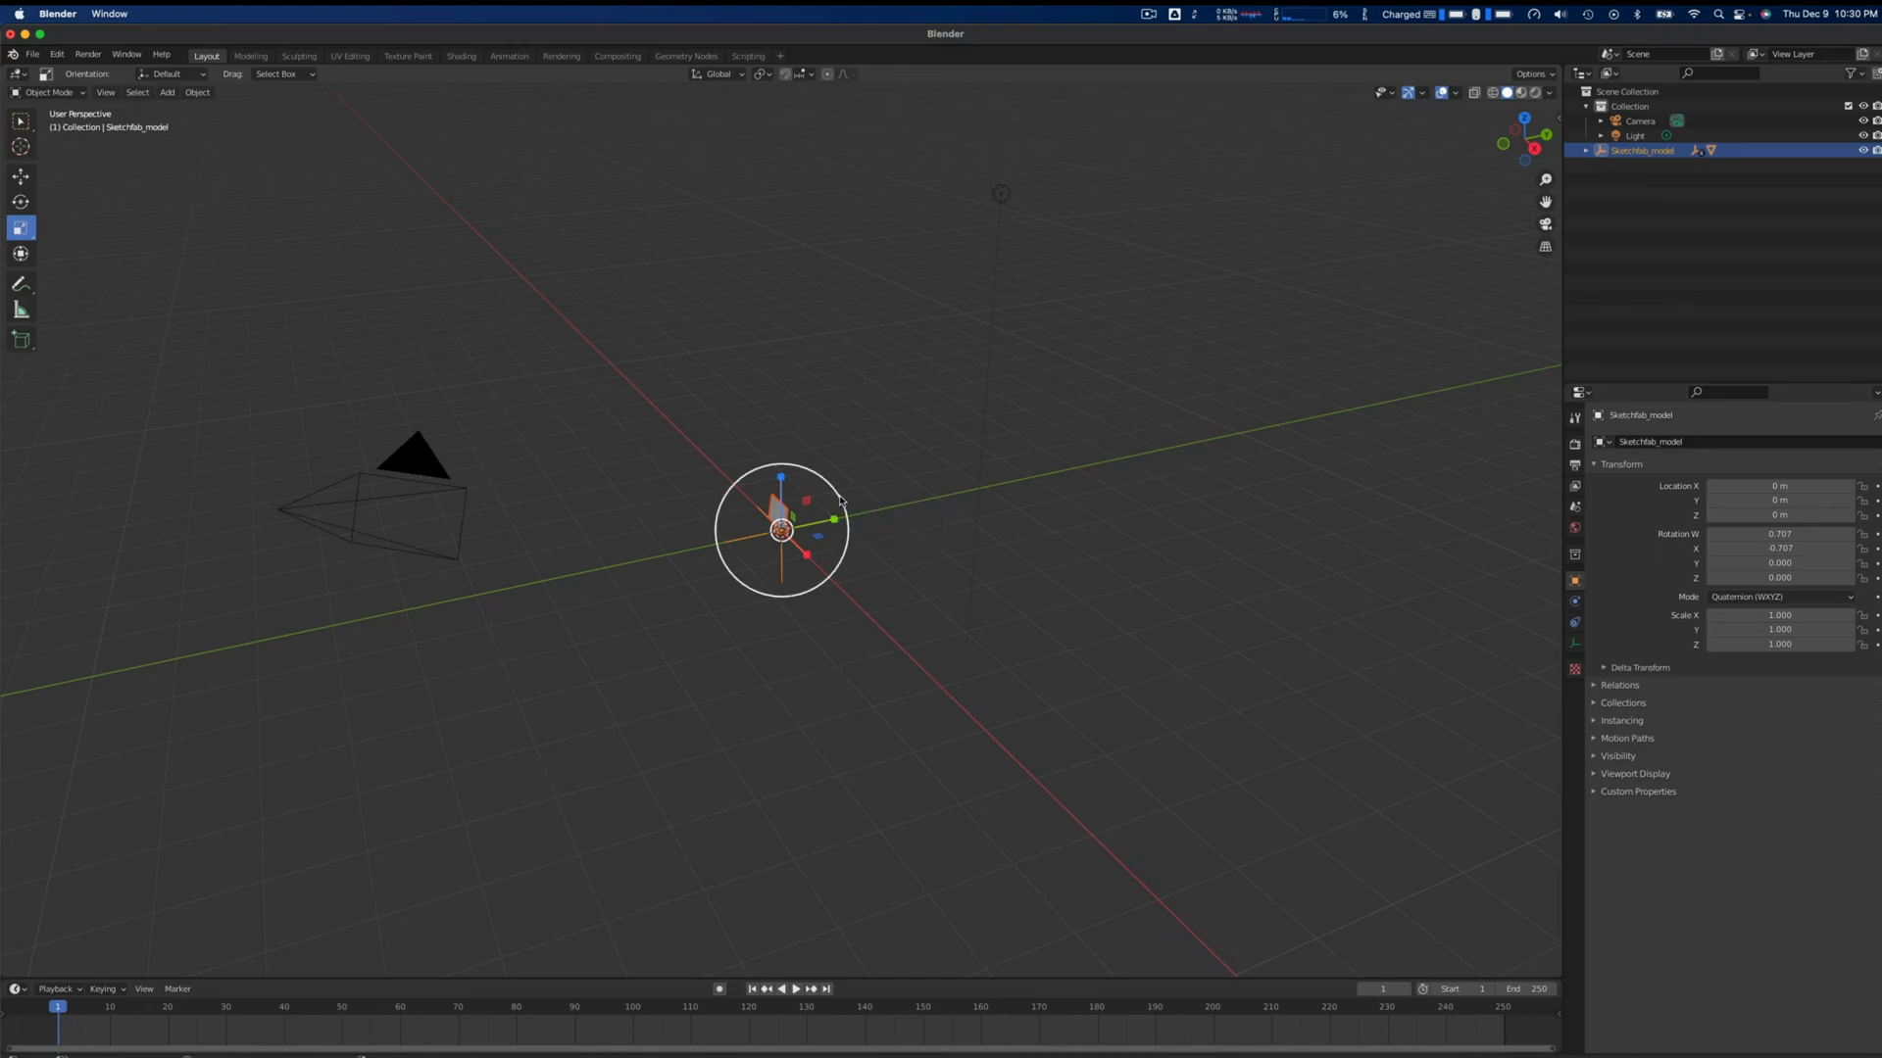
left_click_drag(840, 500, 1125, 312)
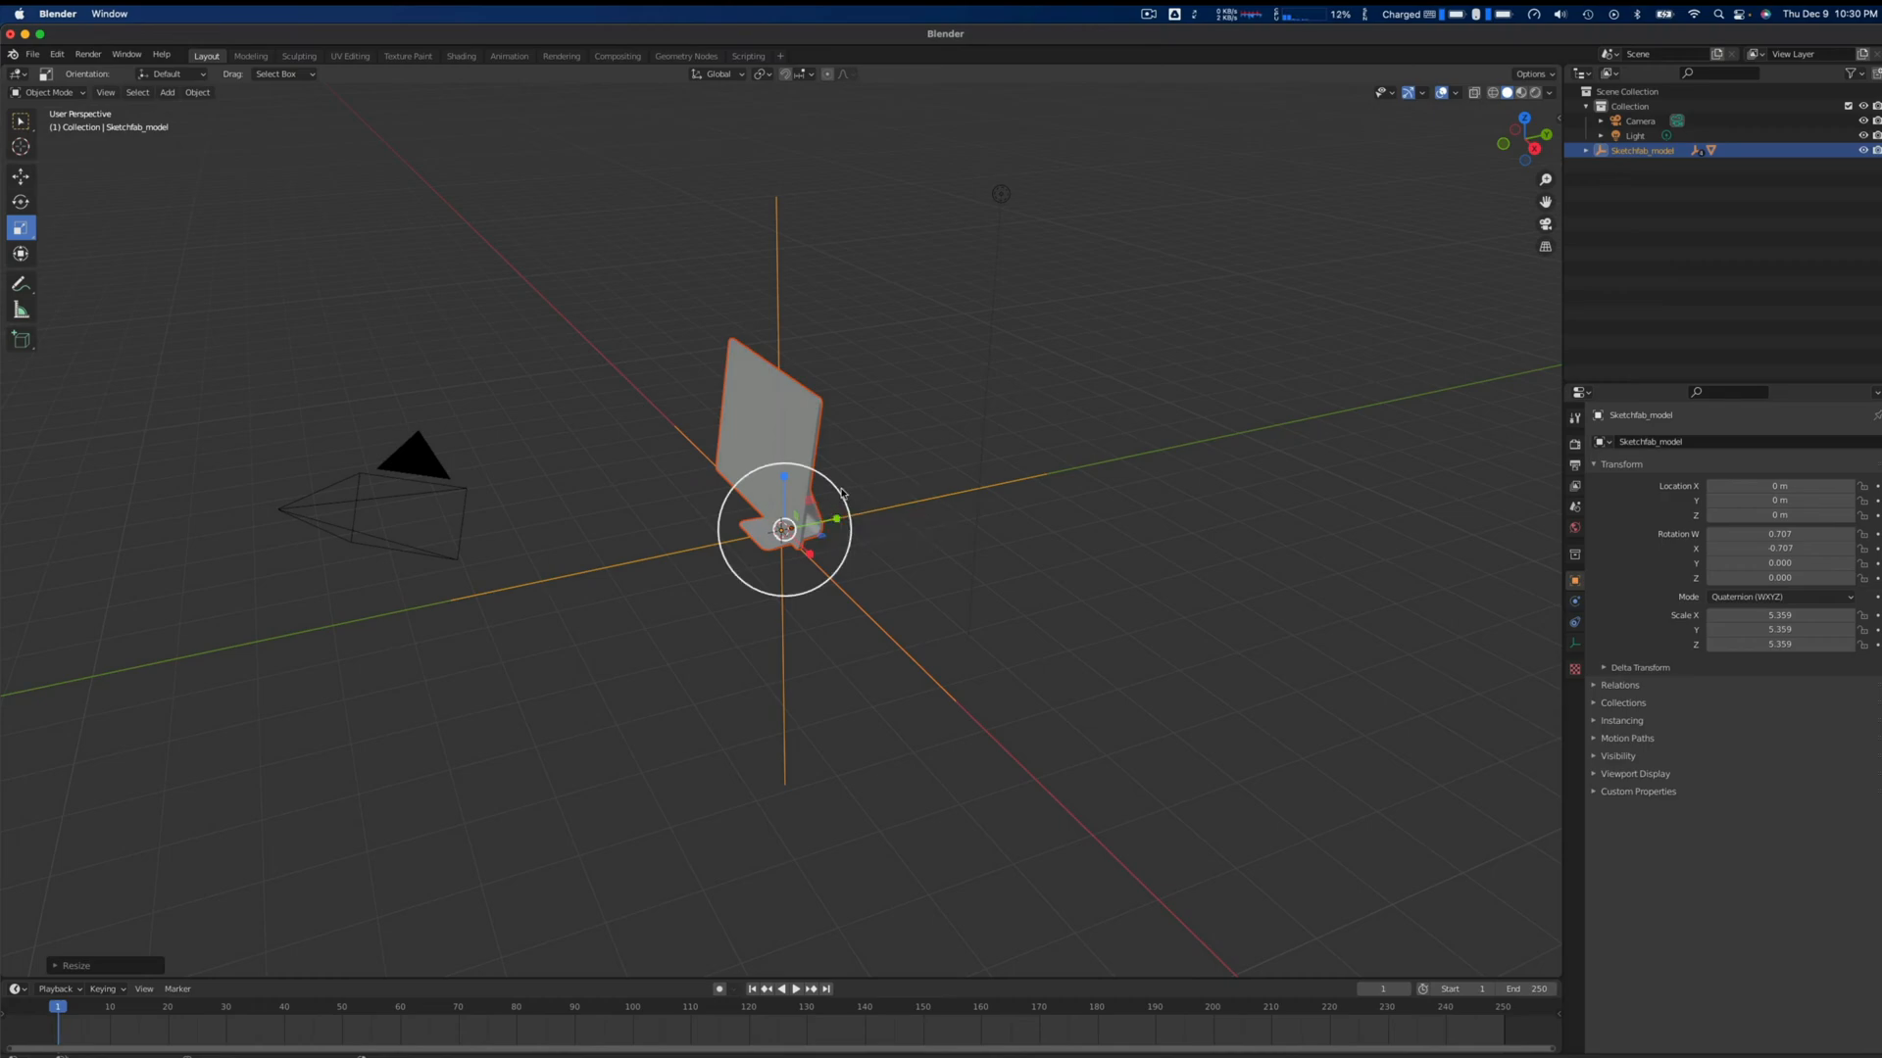
left_click_drag(843, 494, 1197, 261)
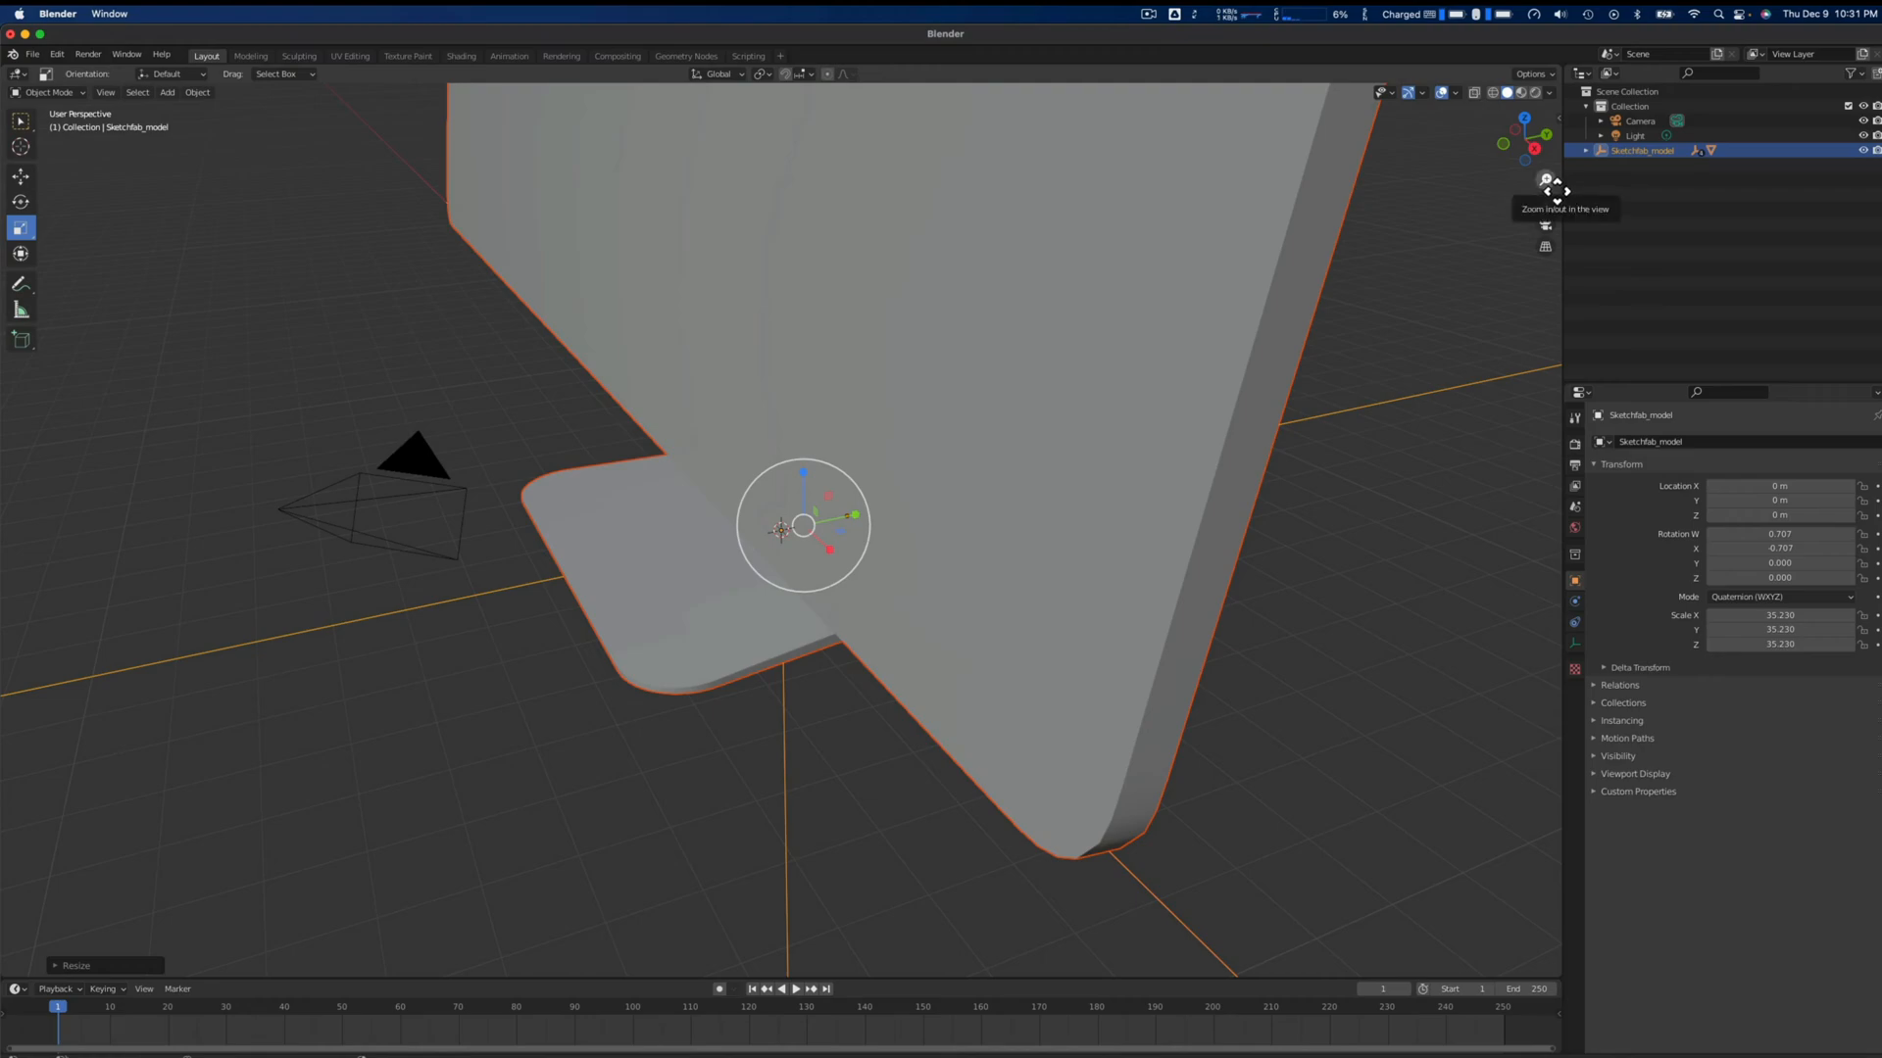
left_click_drag(1555, 190, 1555, 273)
left_click_drag(1552, 189, 1552, 230)
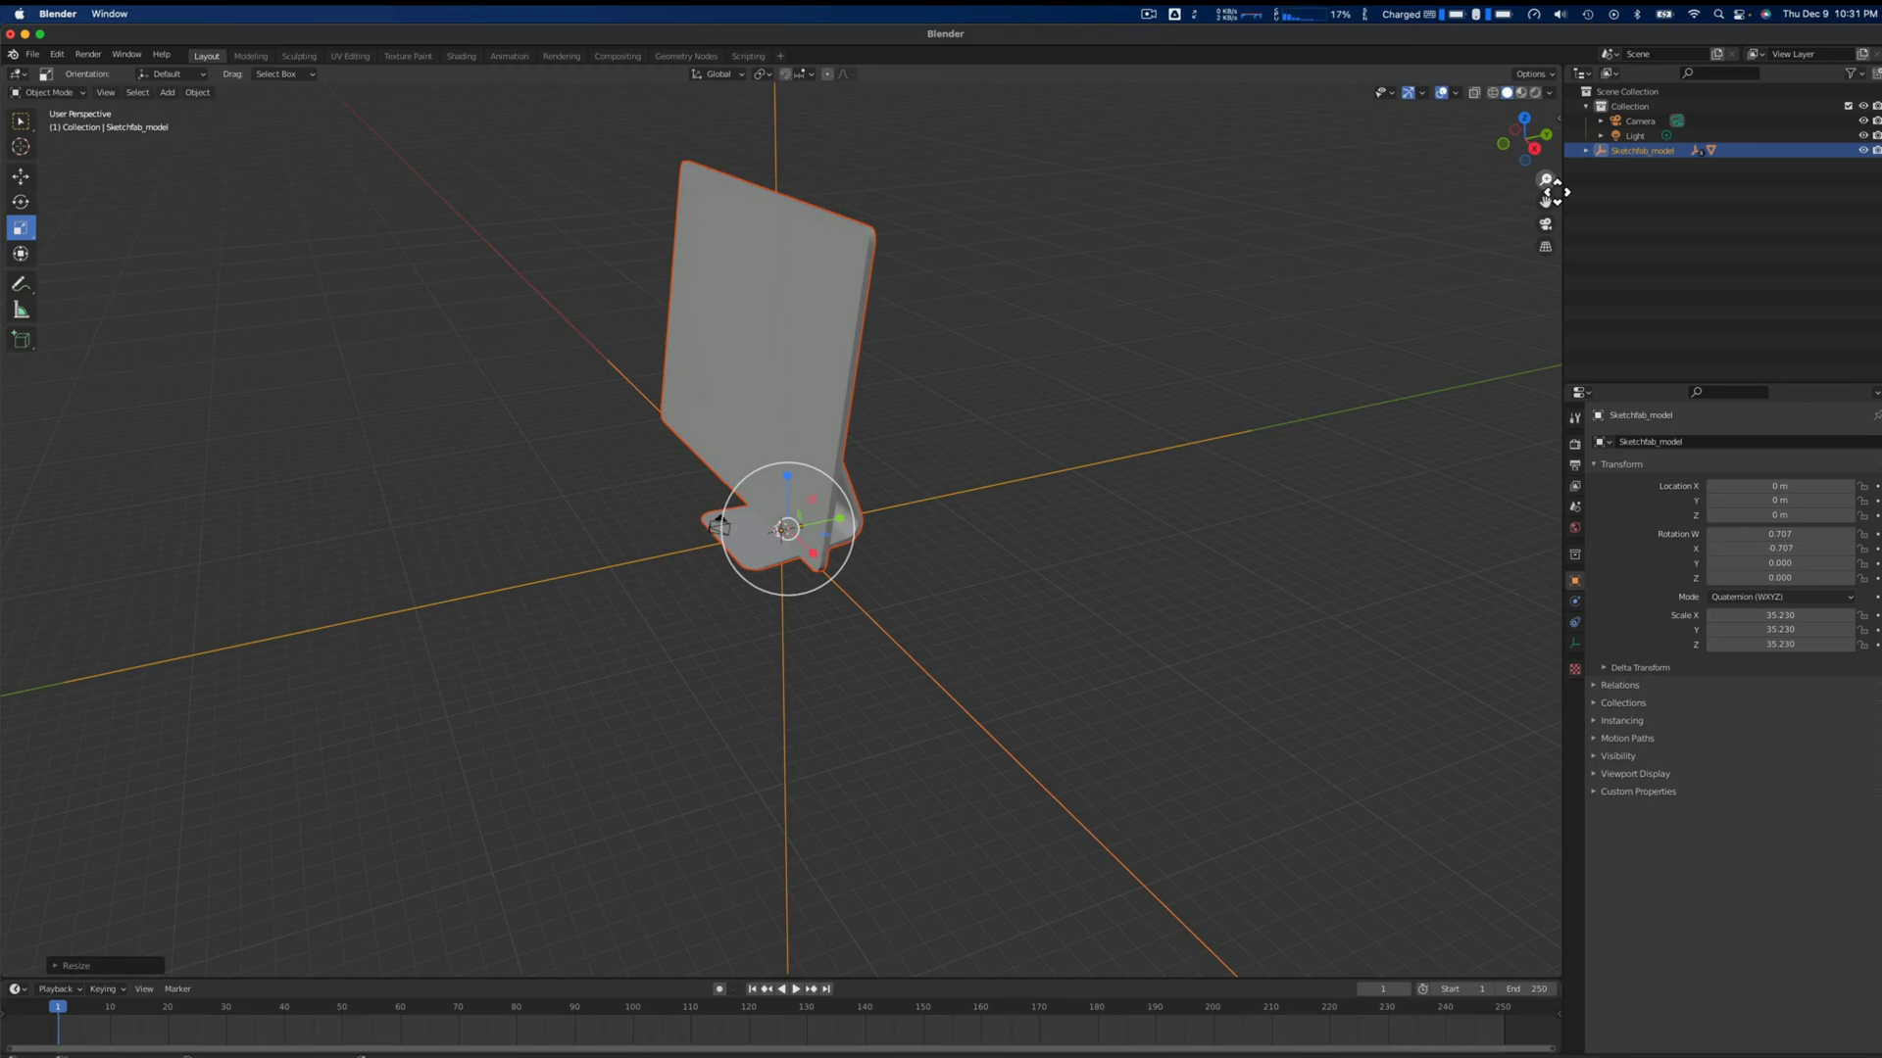
Set the viewport to the Right Orthographic view and display the model with Material Preview shading
left_click(1547, 140)
left_click(1548, 143)
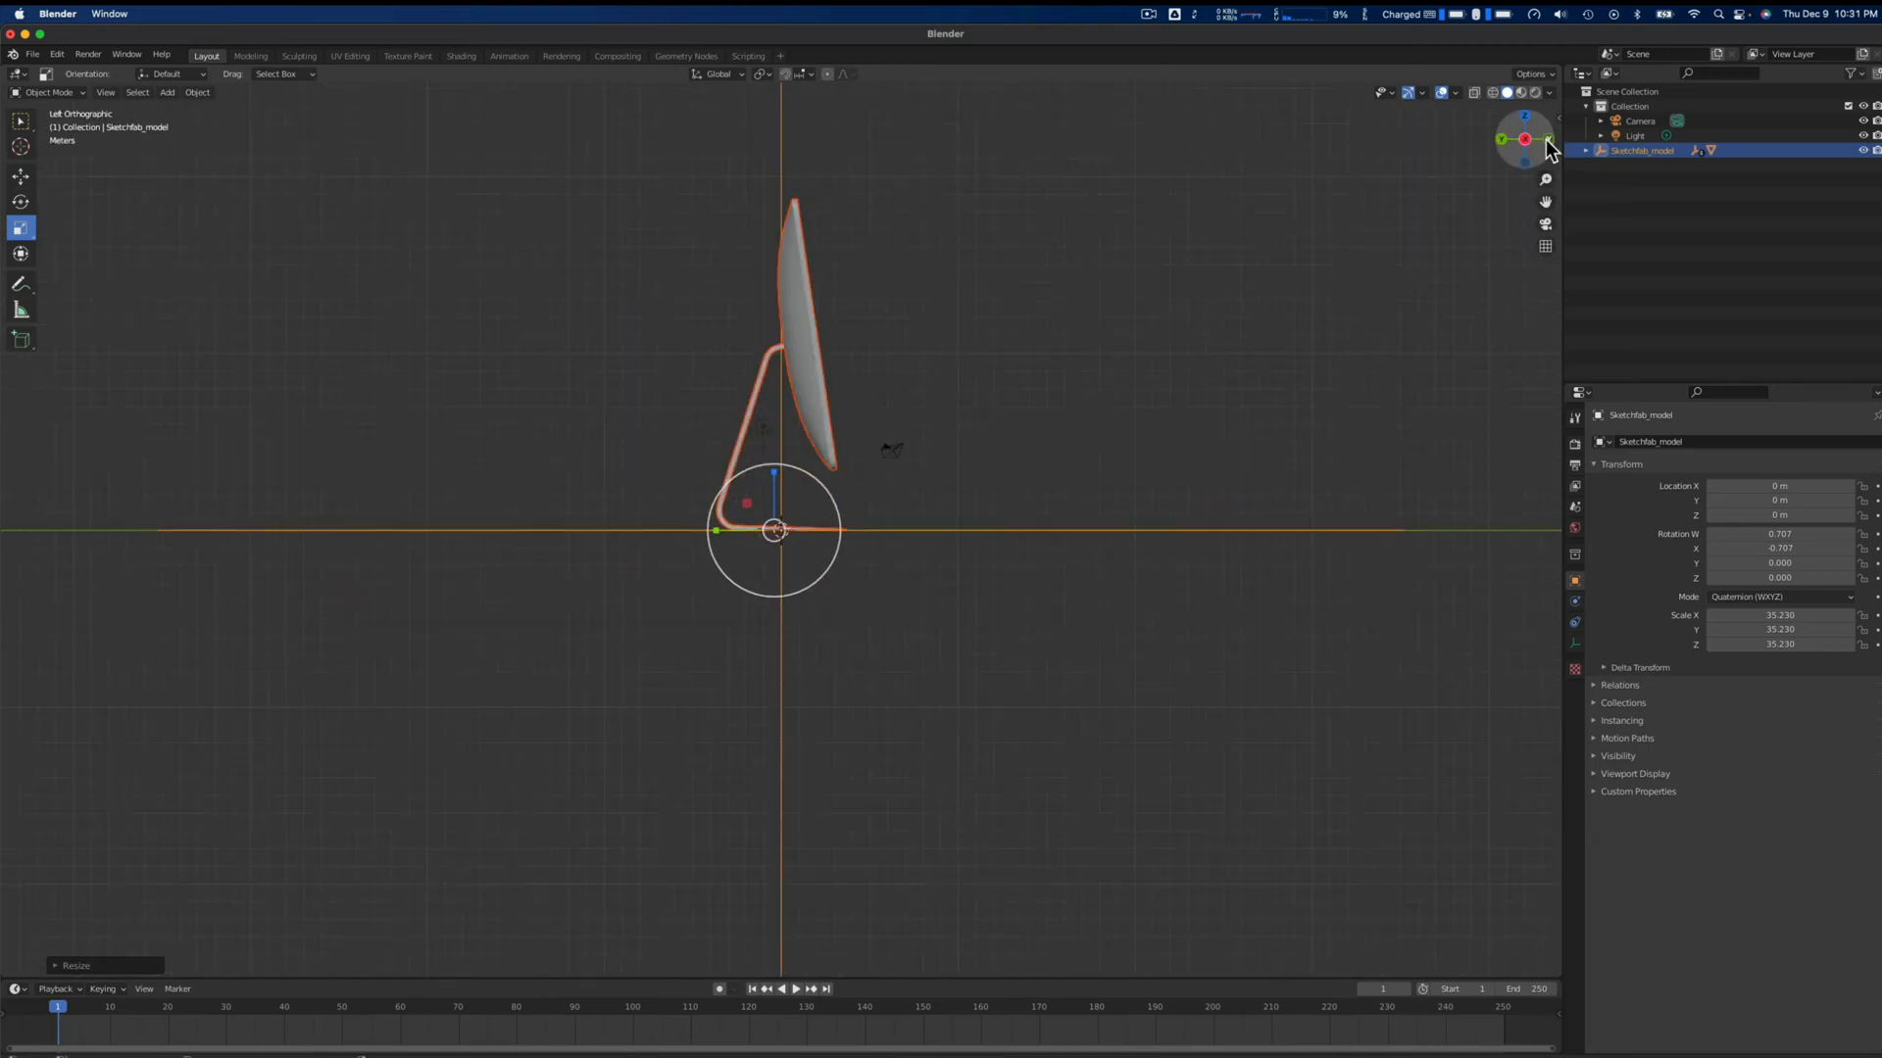
left_click(1548, 143)
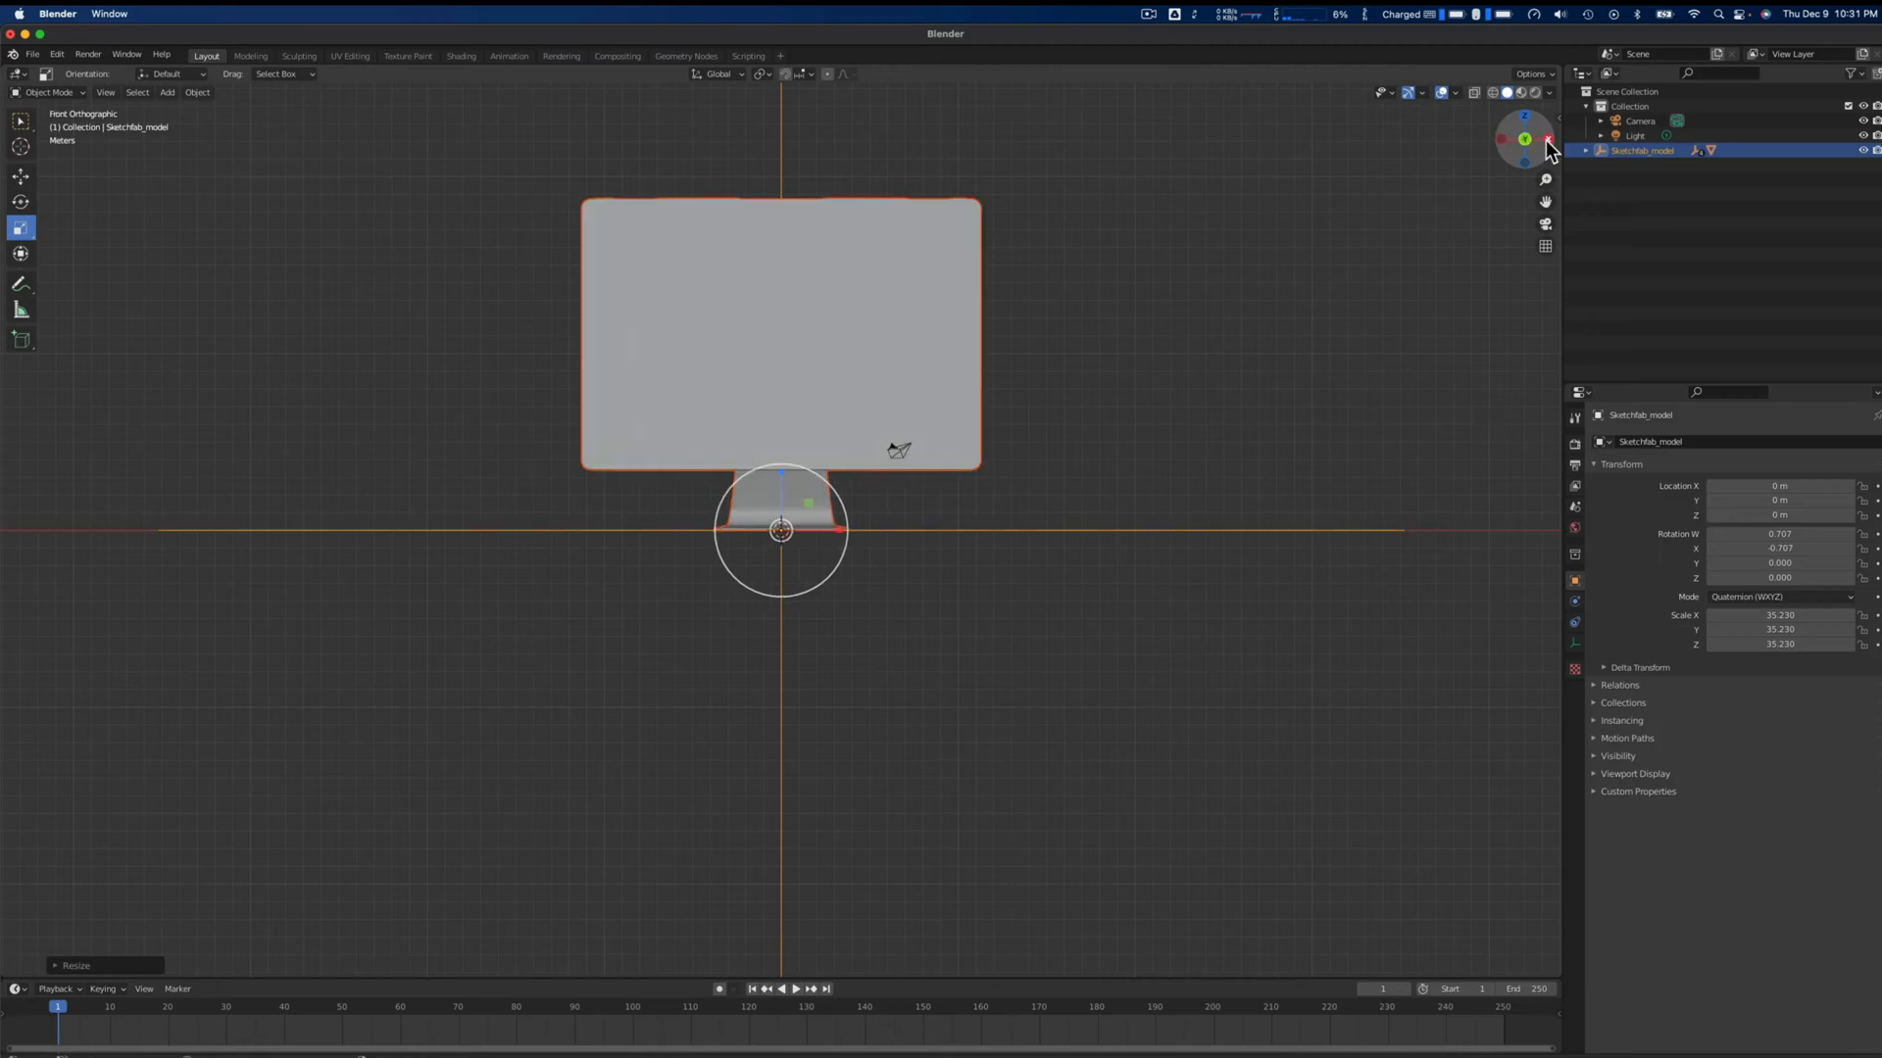
left_click(1549, 143)
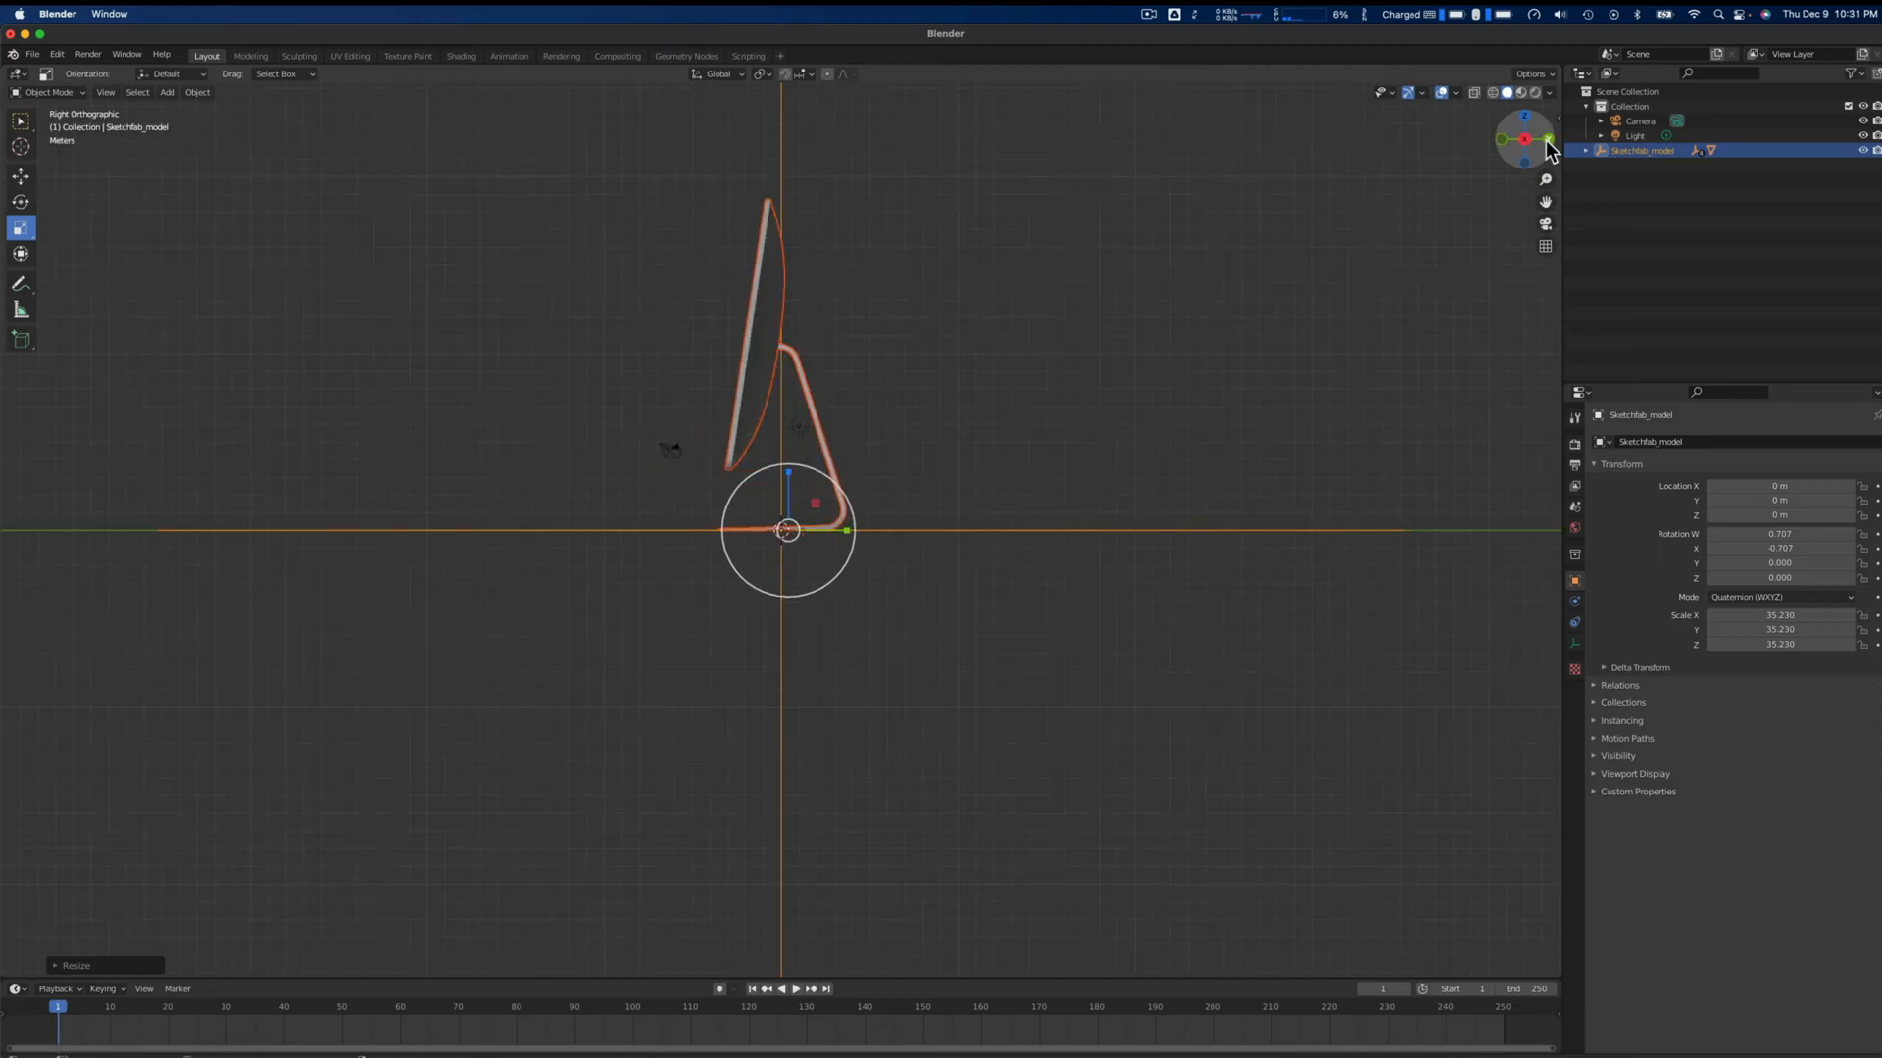
left_click(1522, 93)
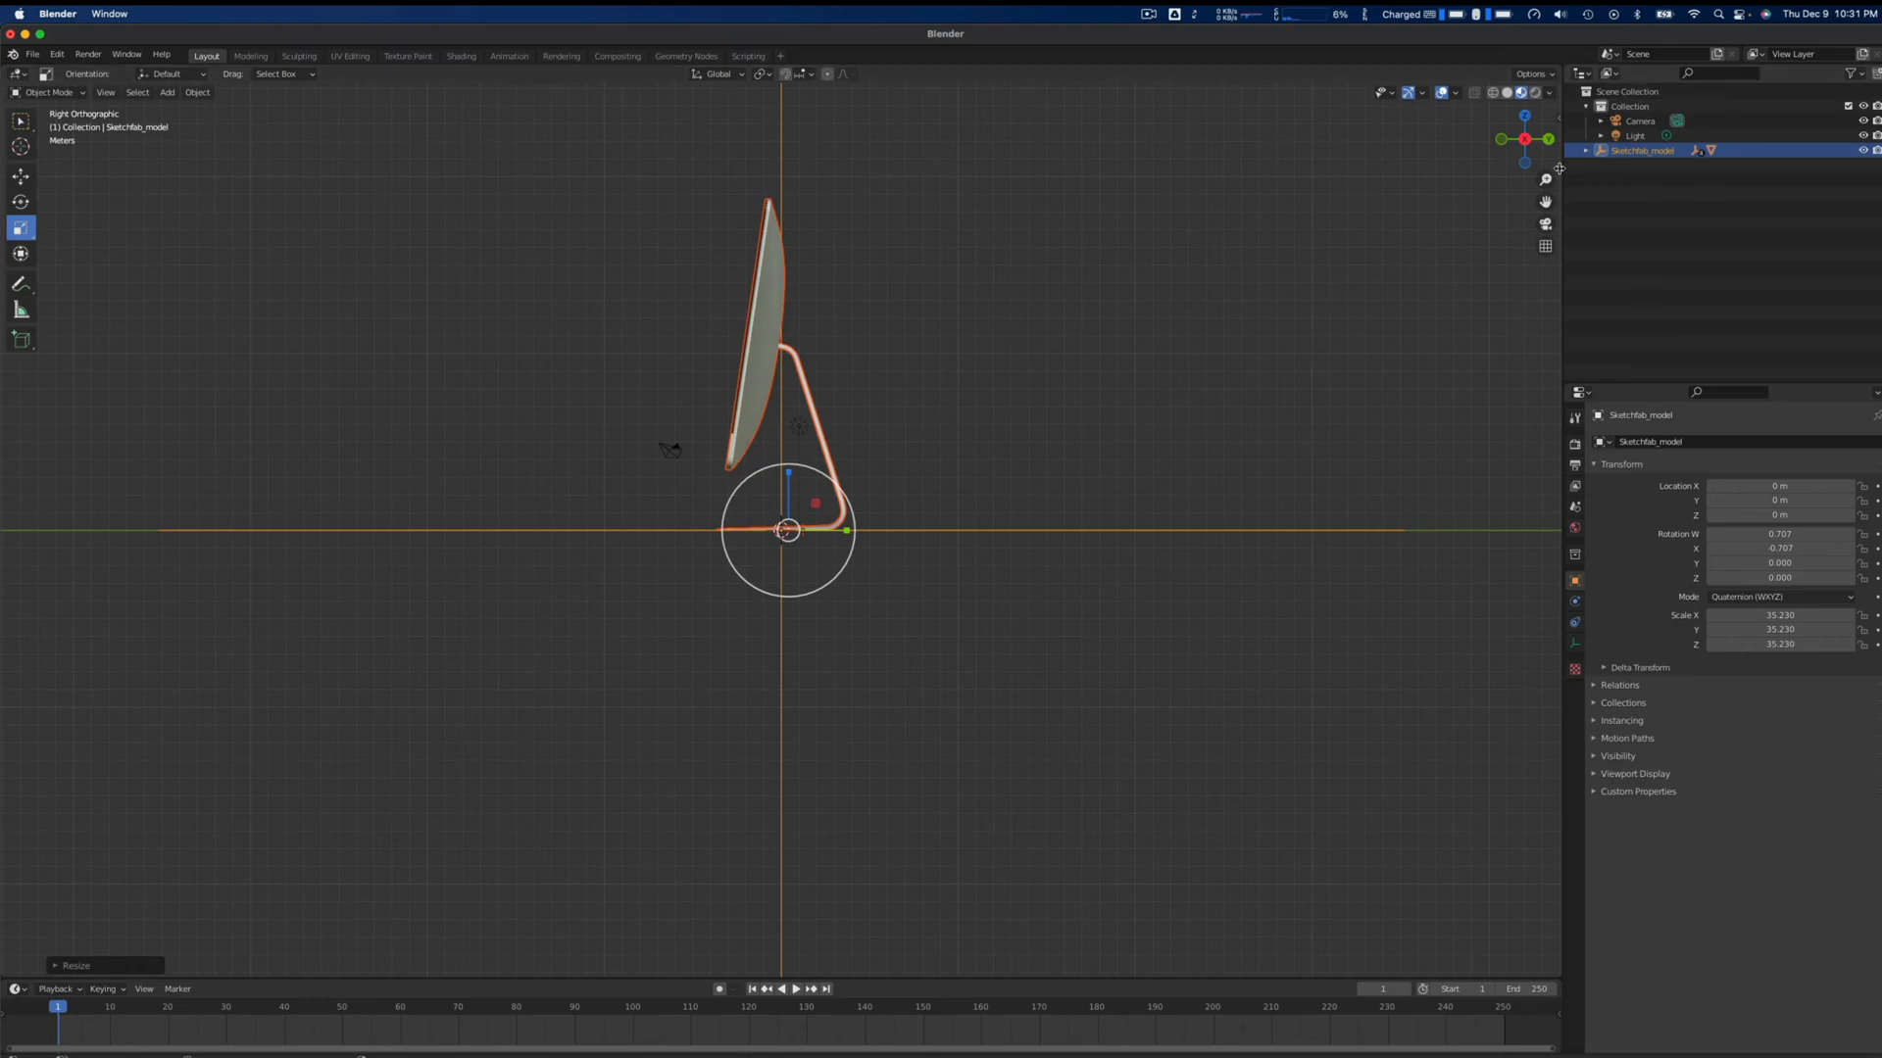
Move the iMac model along the Y axis to about 3.97 m, with its stand's front edge near the origin
left_click_drag(1557, 188, 1557, 137)
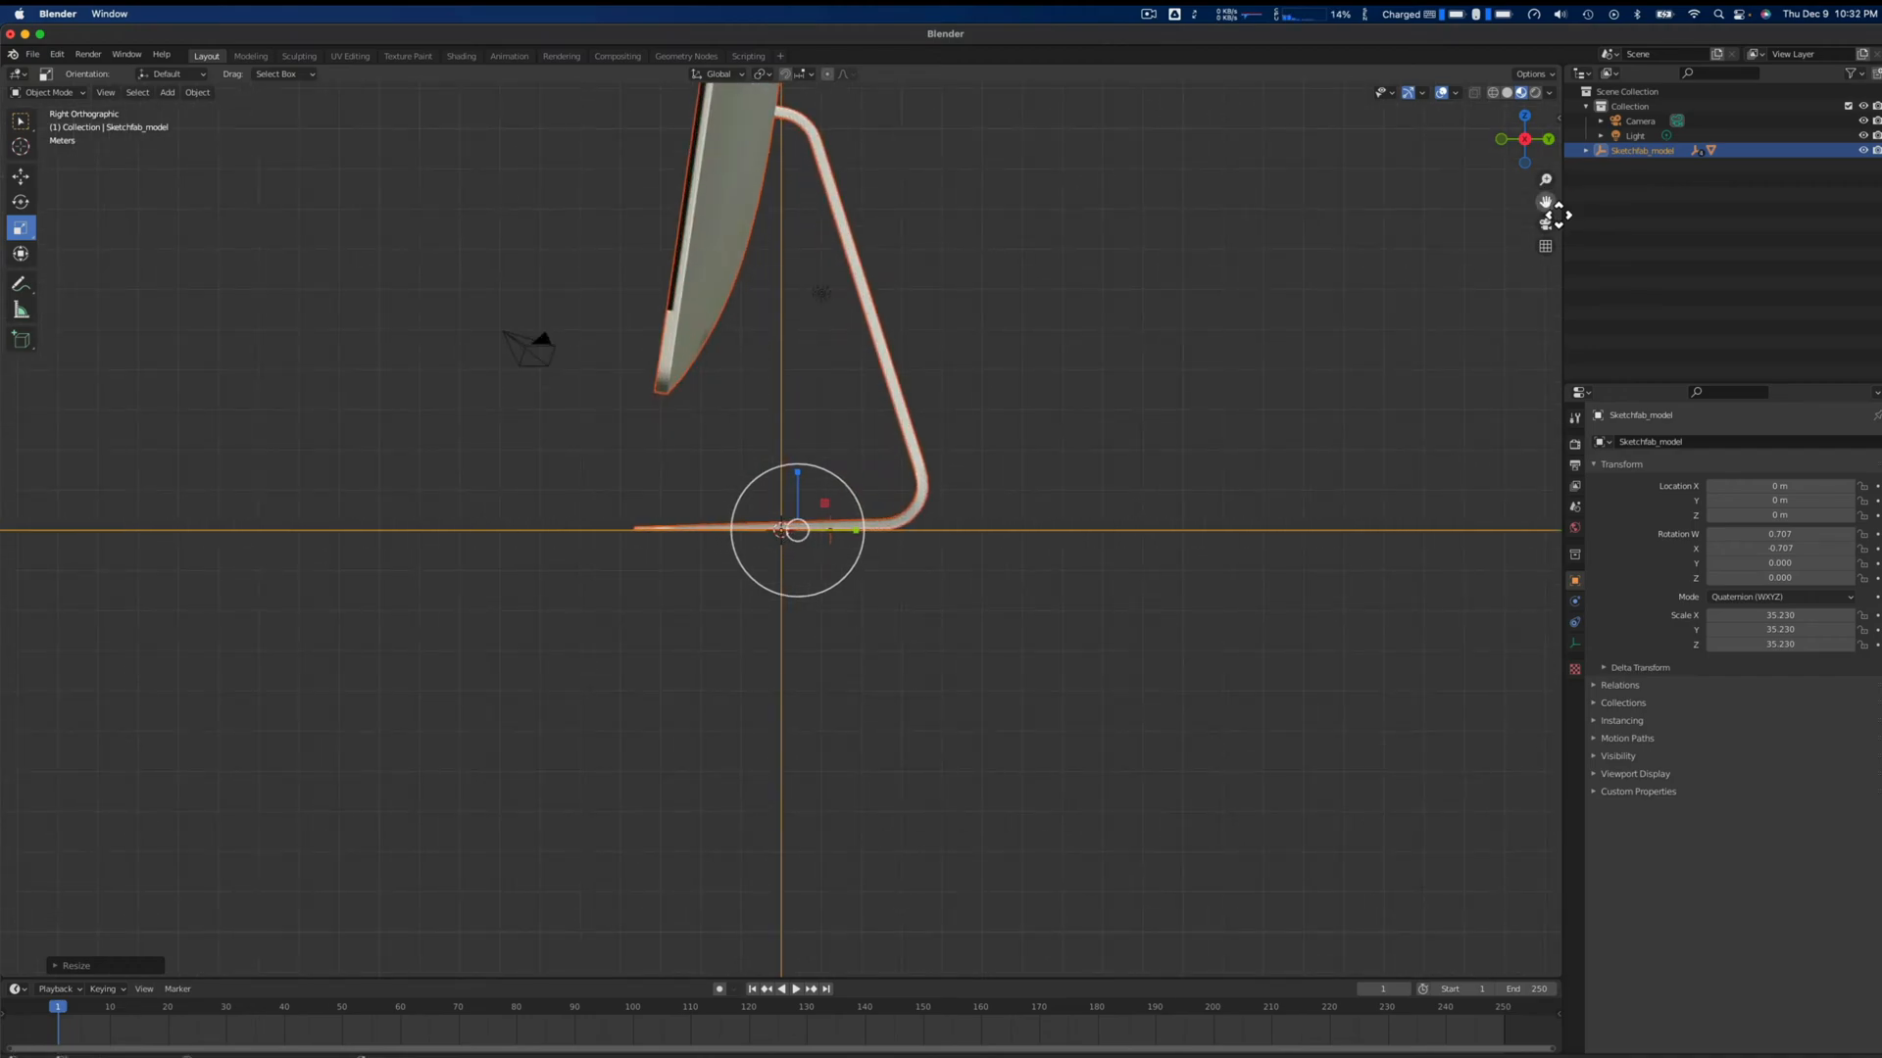
left_click_drag(1546, 201, 1546, 381)
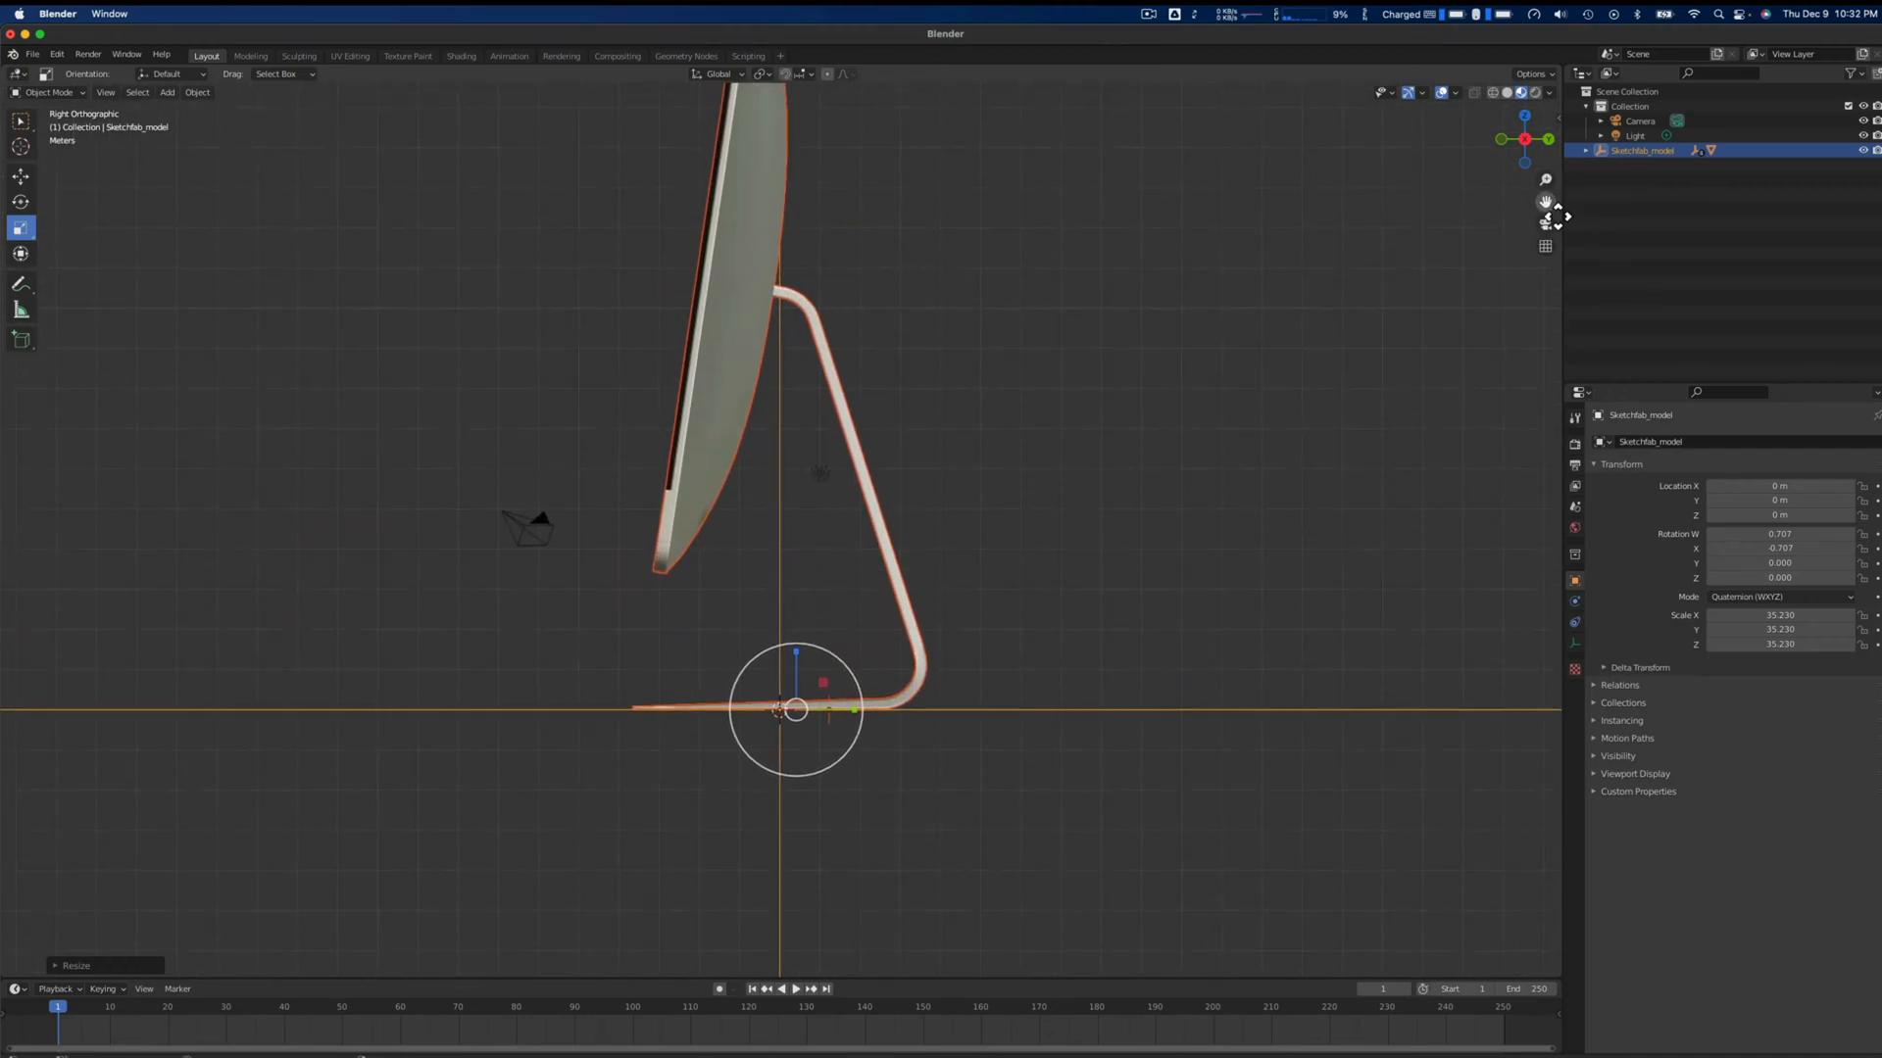
left_click_drag(1545, 201, 1546, 397)
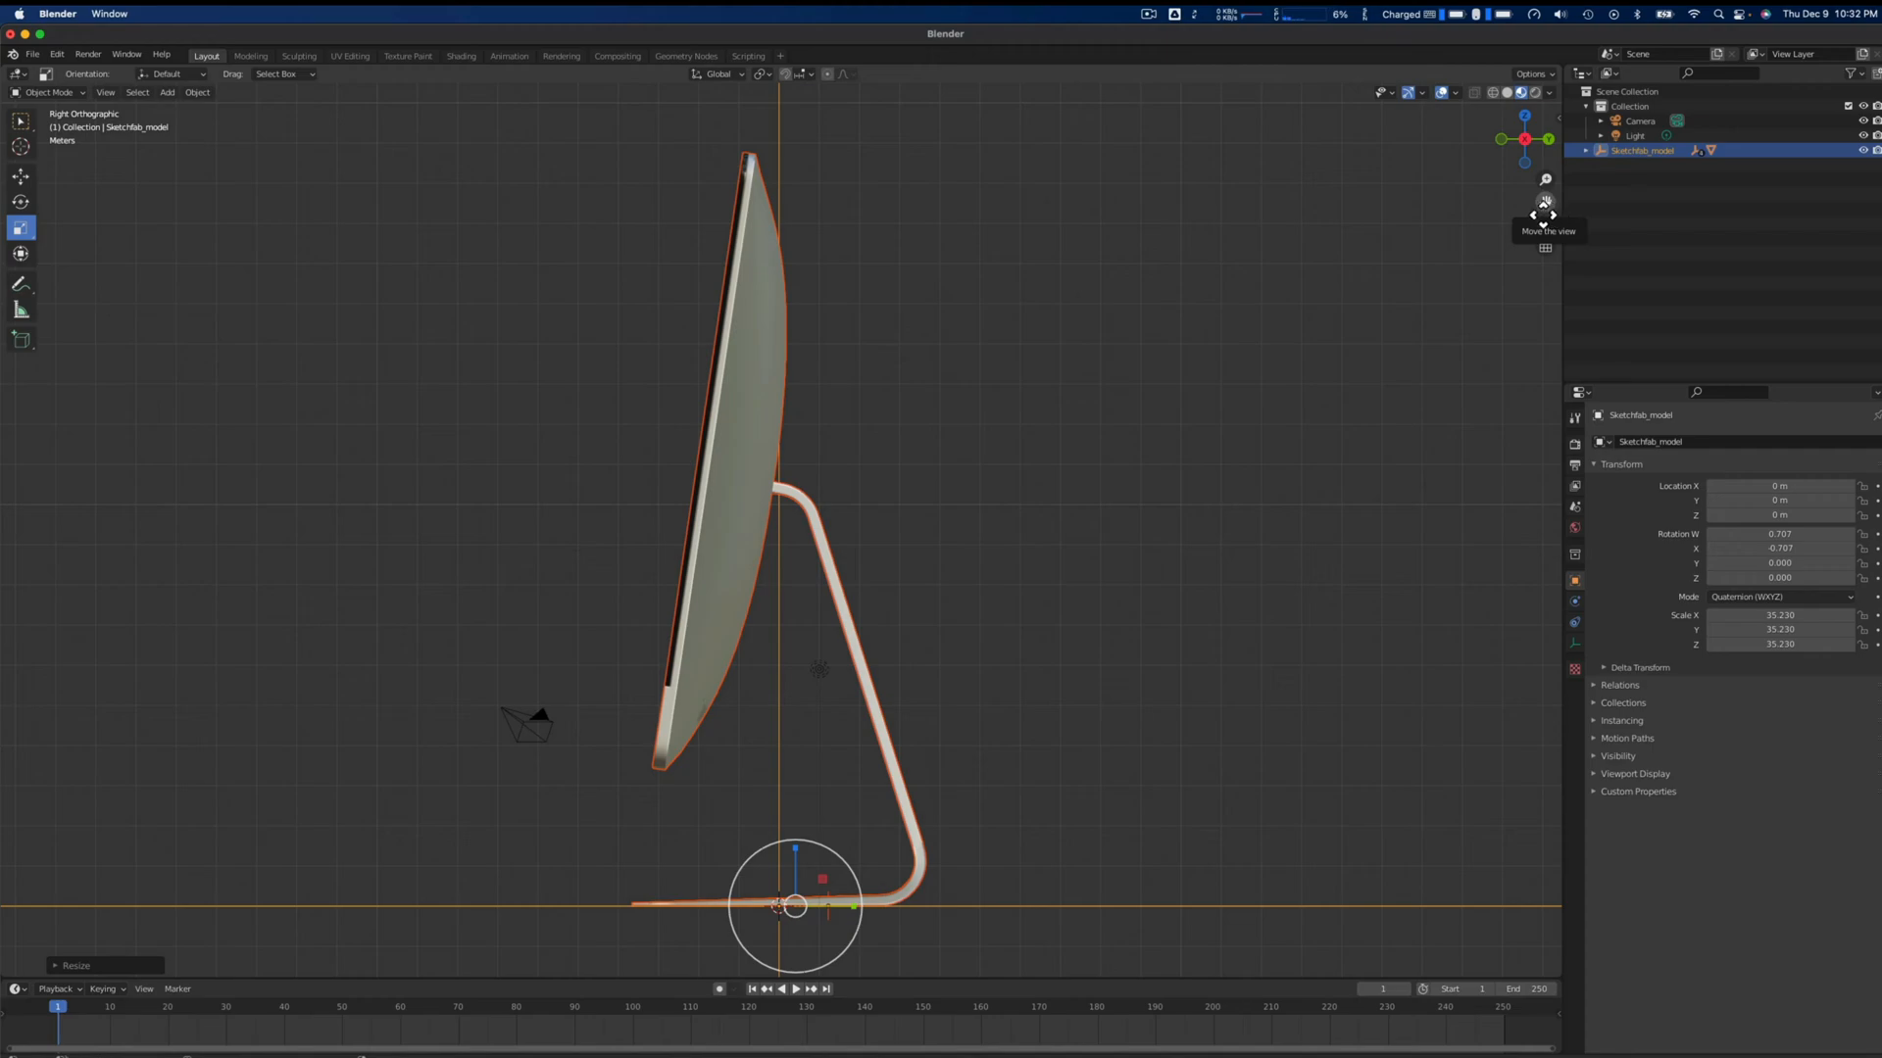
left_click(21, 176)
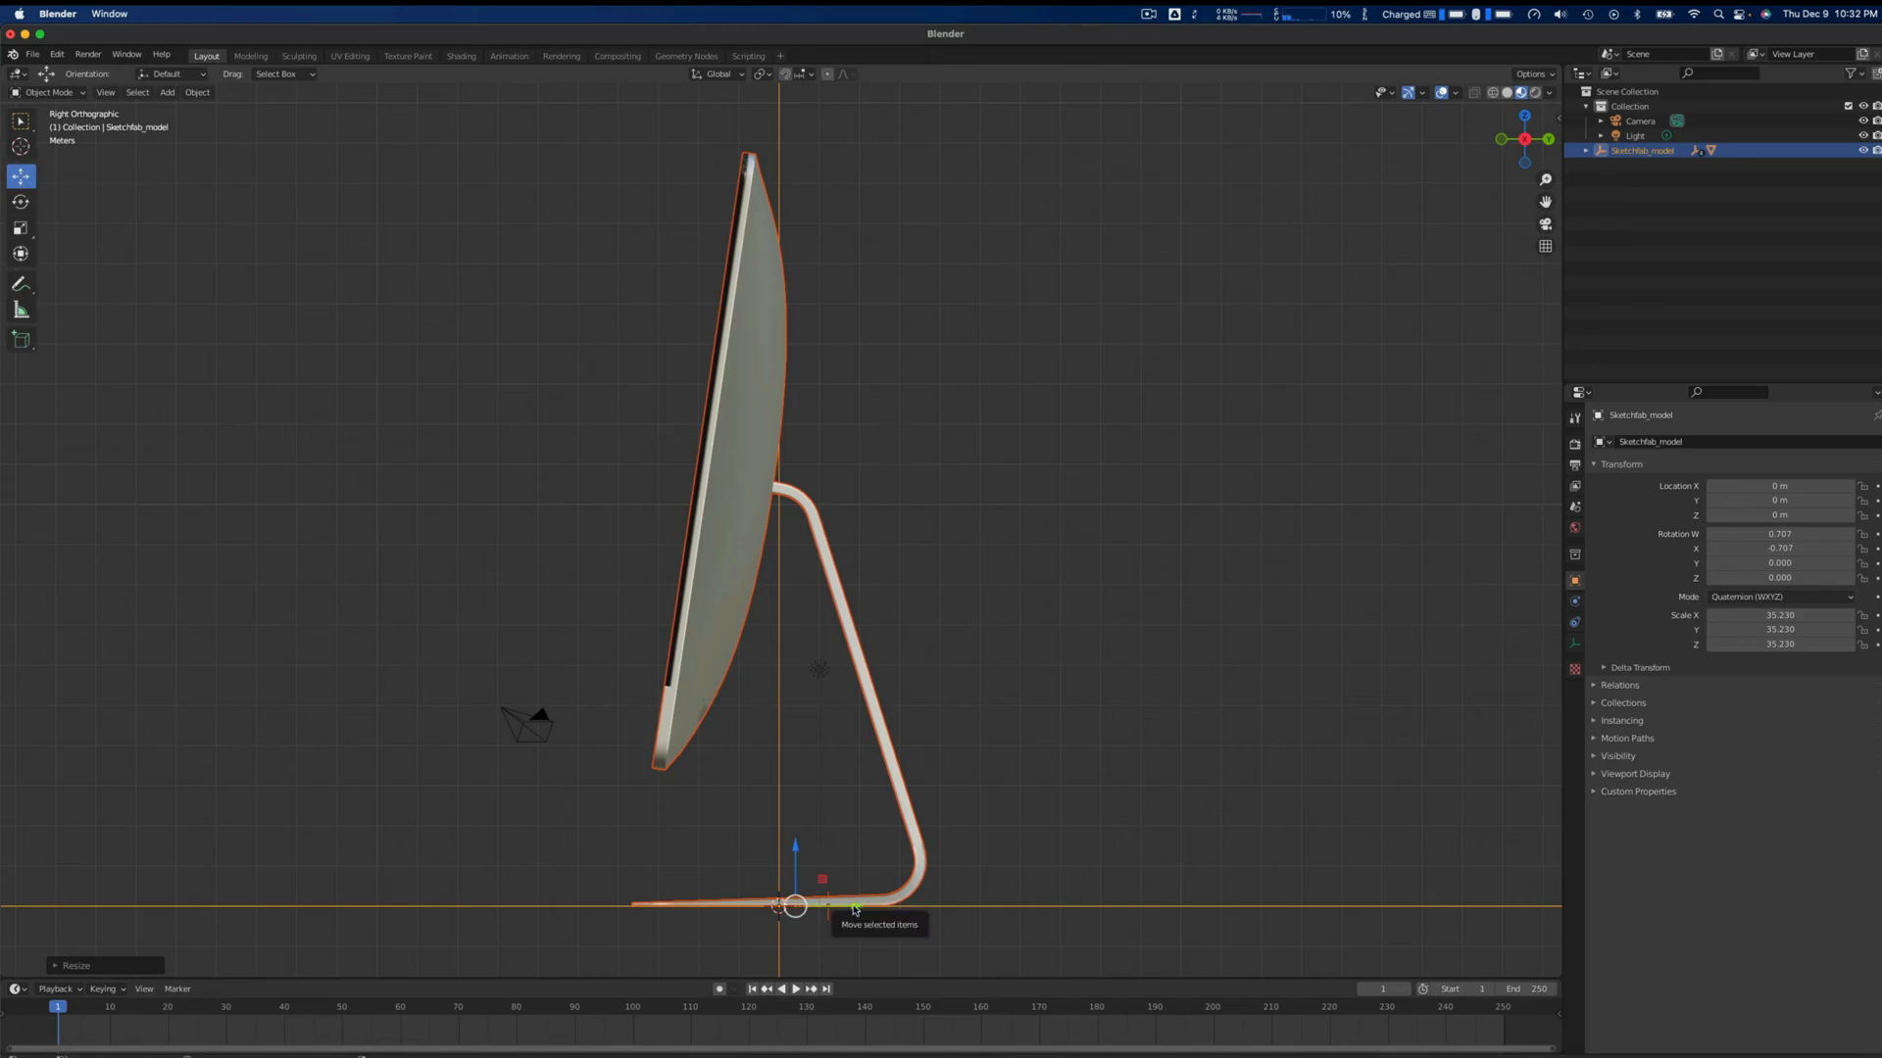
left_click_drag(854, 909, 1022, 909)
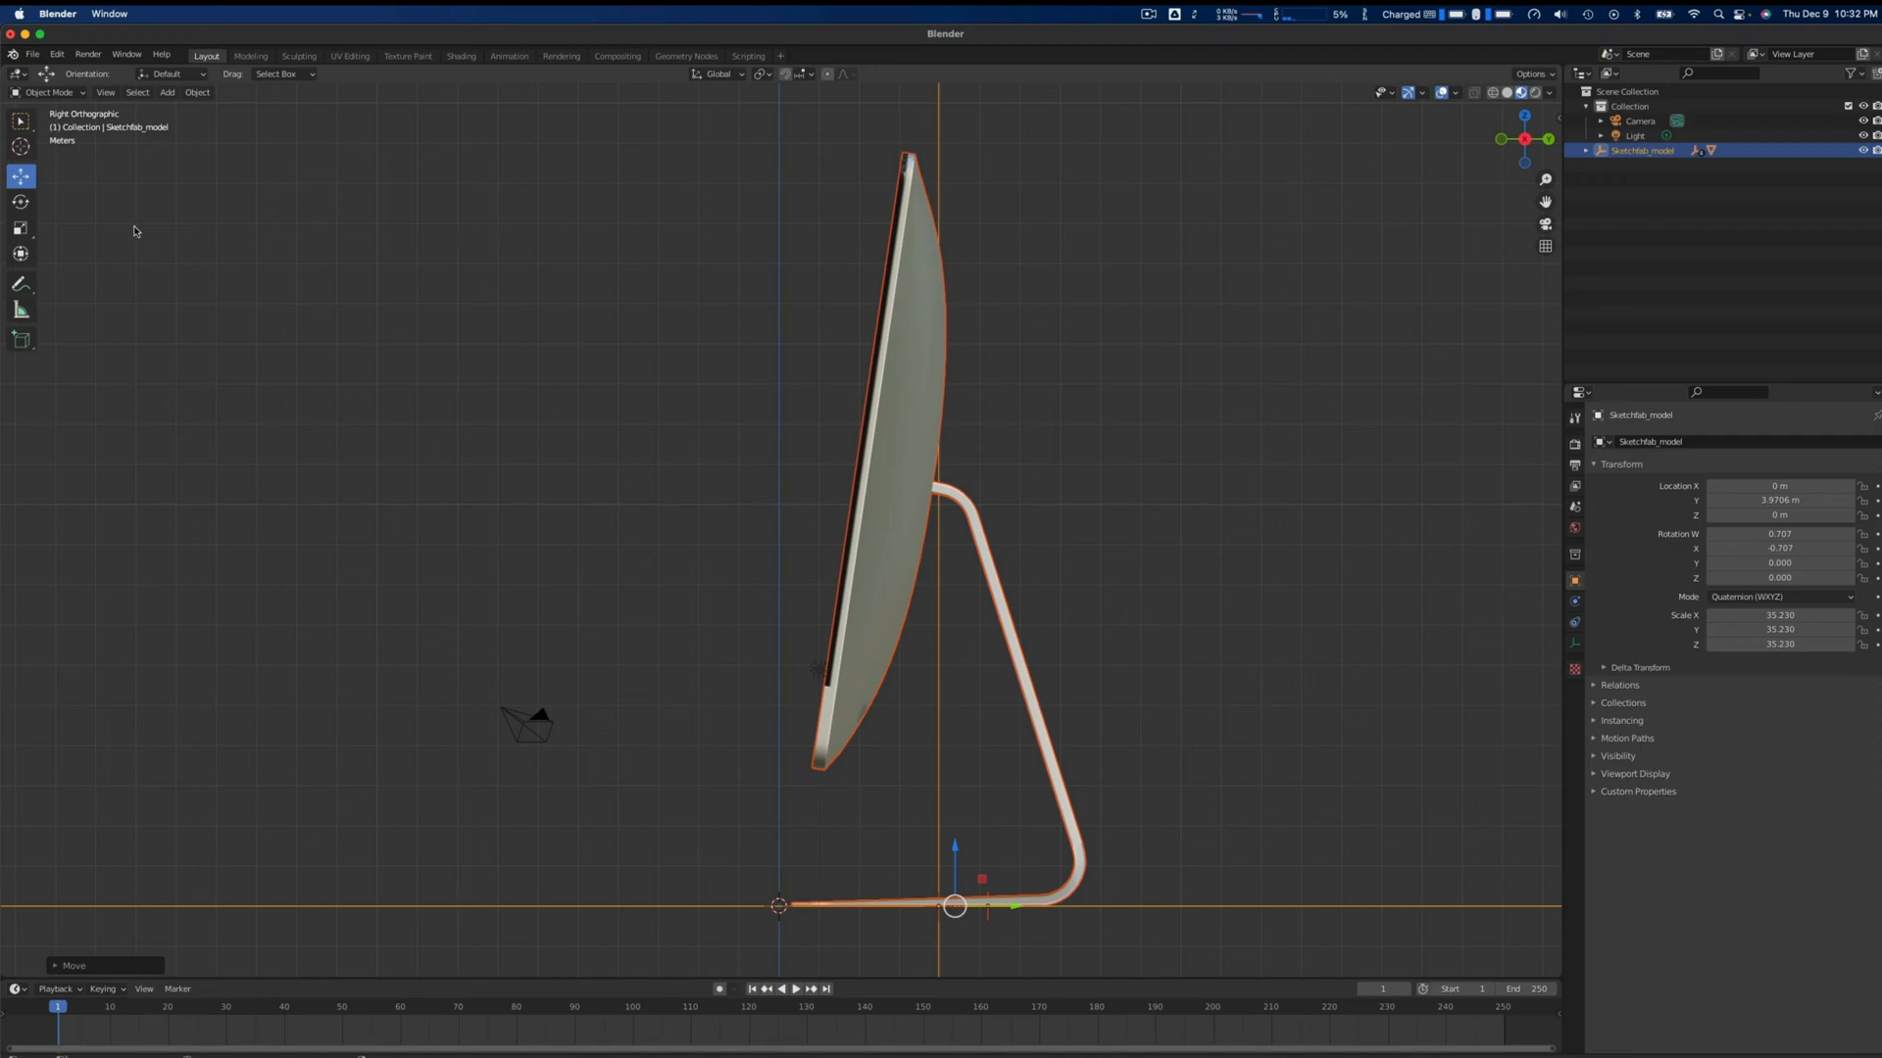
Rotate the iMac about the X axis until its screen stands vertical, at quaternion W about 0.756 and X about -0.655
left_click(20, 204)
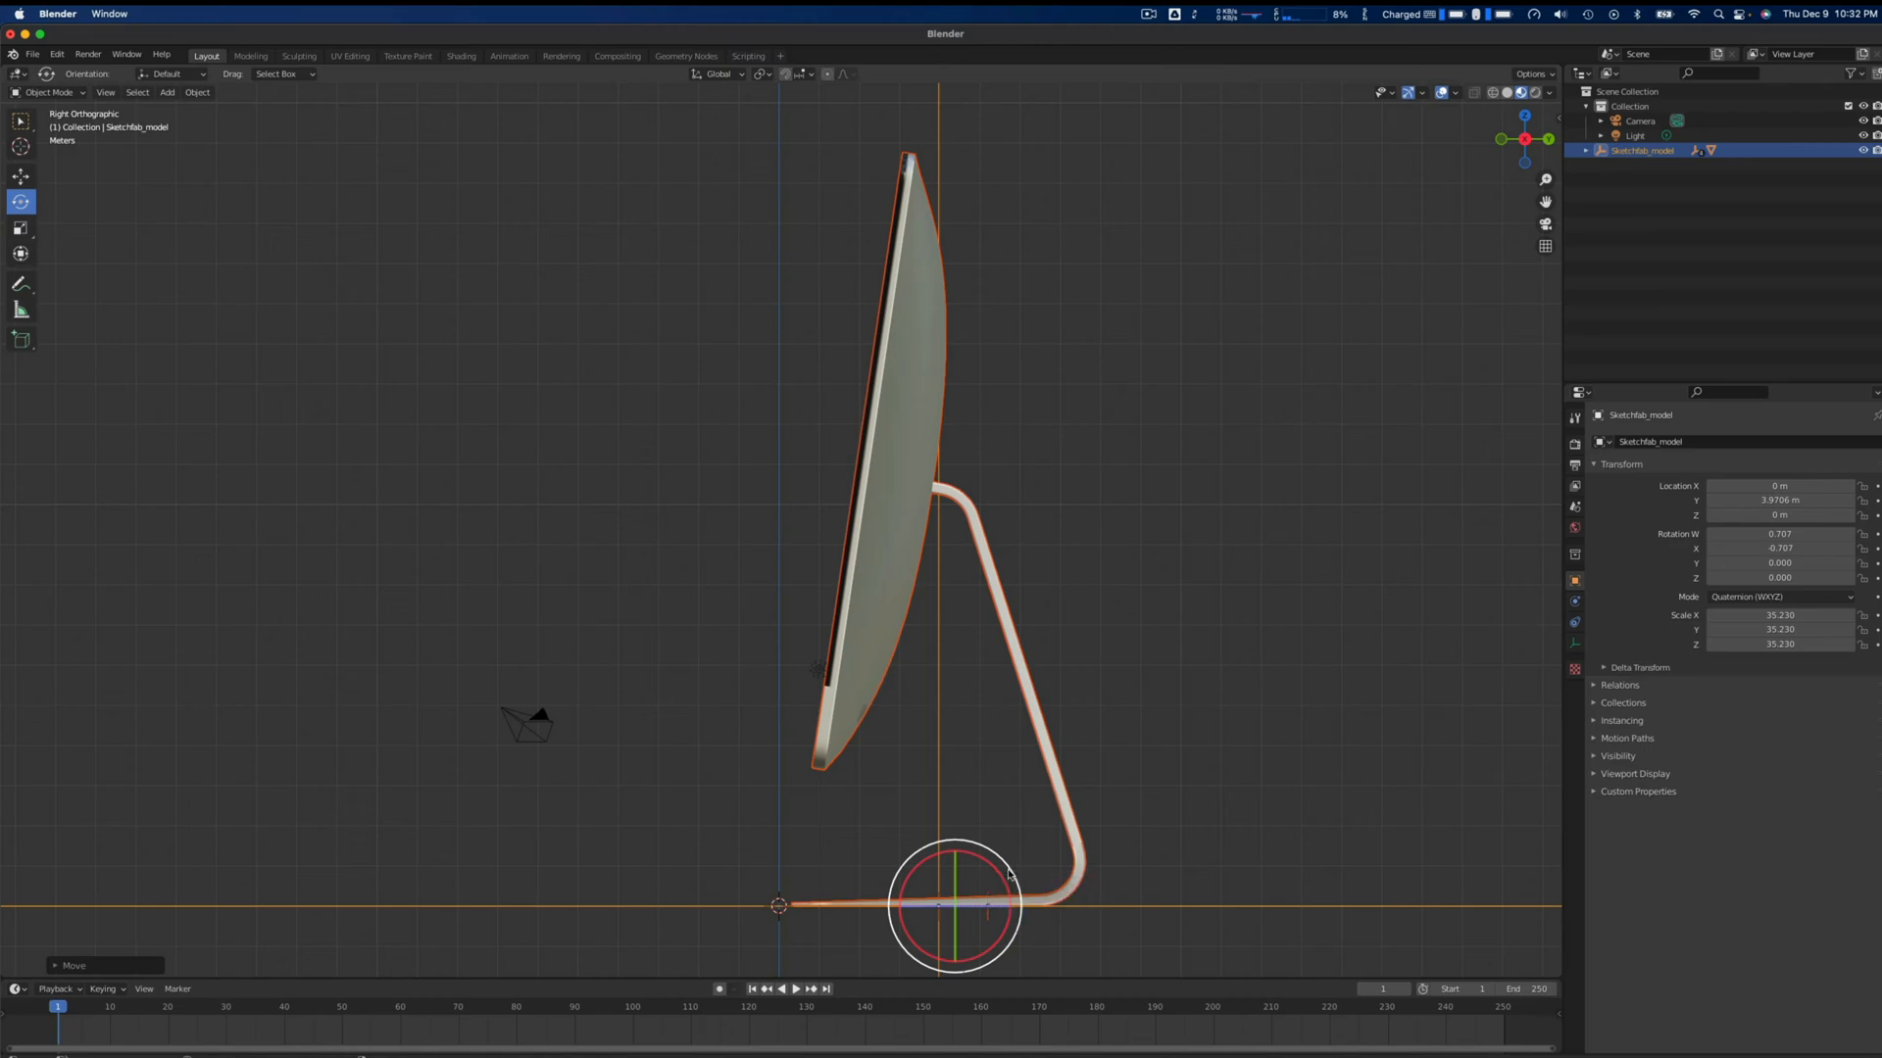
left_click_drag(1009, 874, 1005, 856)
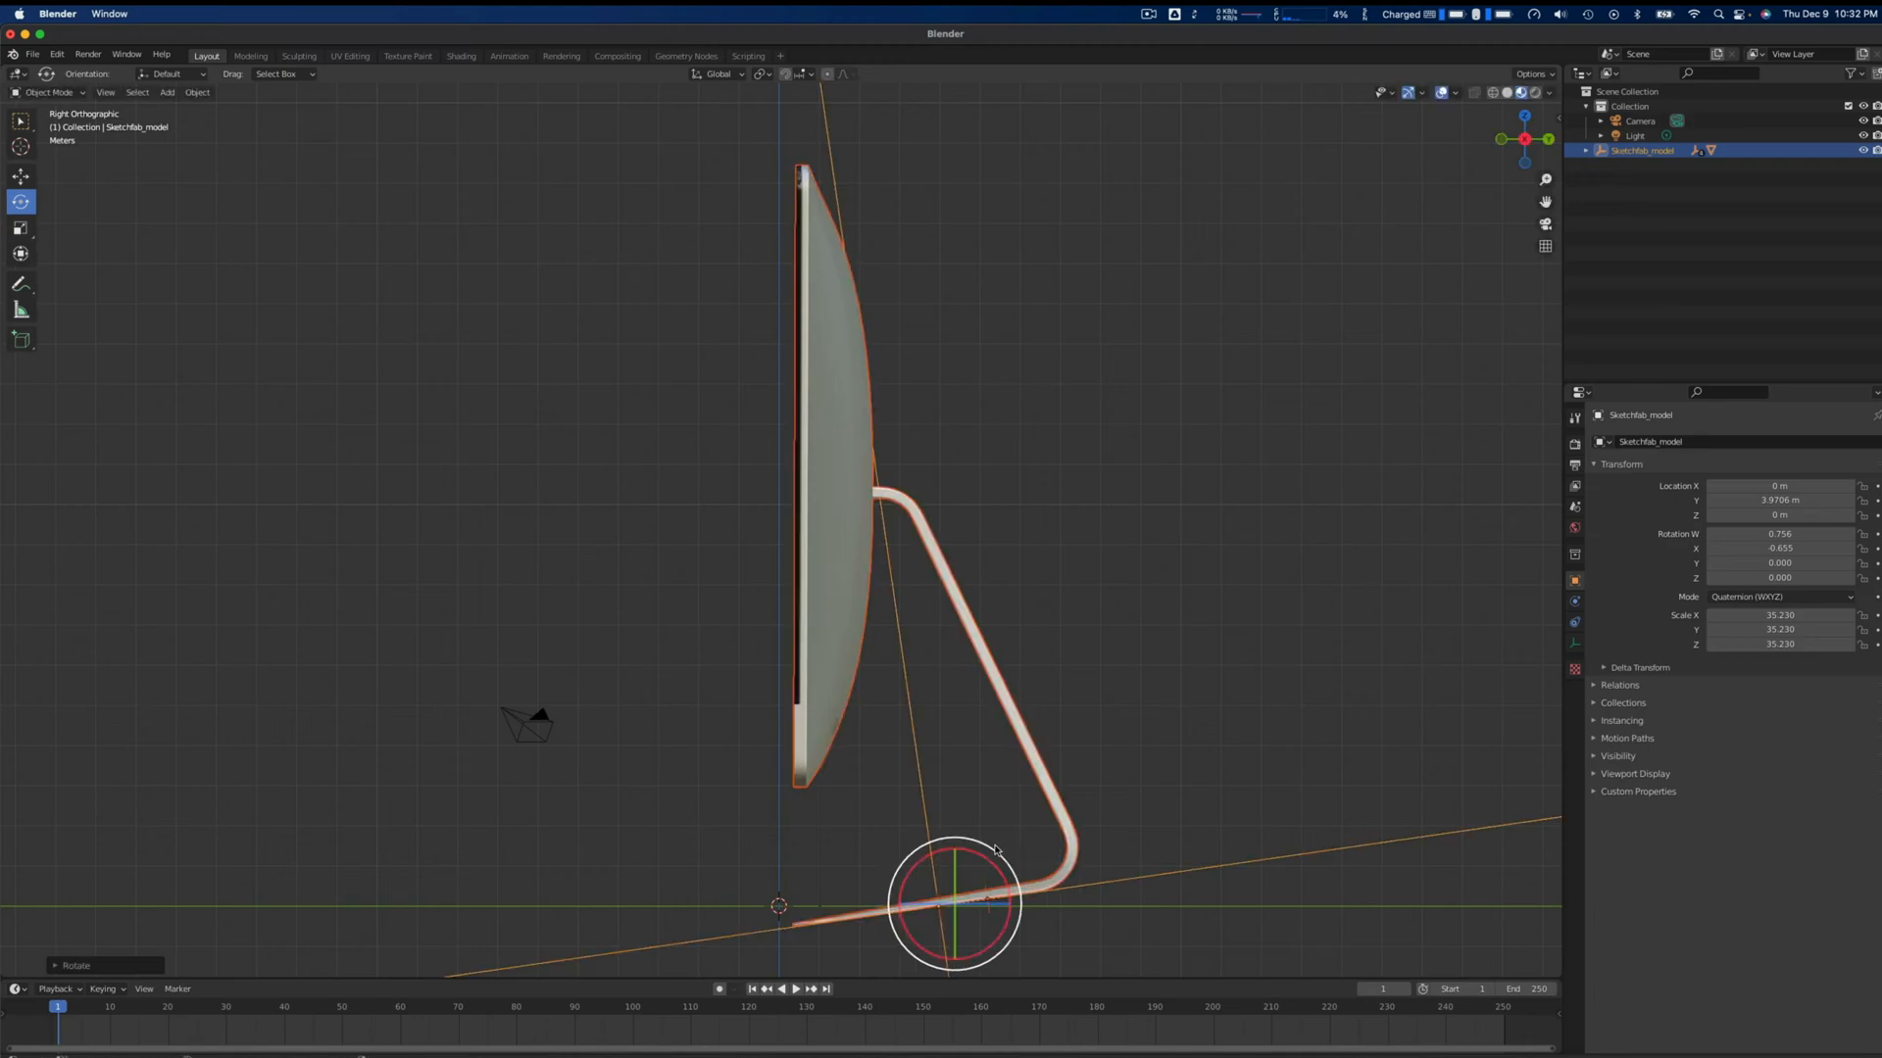
Reposition the iMac to about Y 3.62 m and Z -10.8 m, aligning the screen's face with the vertical axis and centring it on the origin
left_click(20, 180)
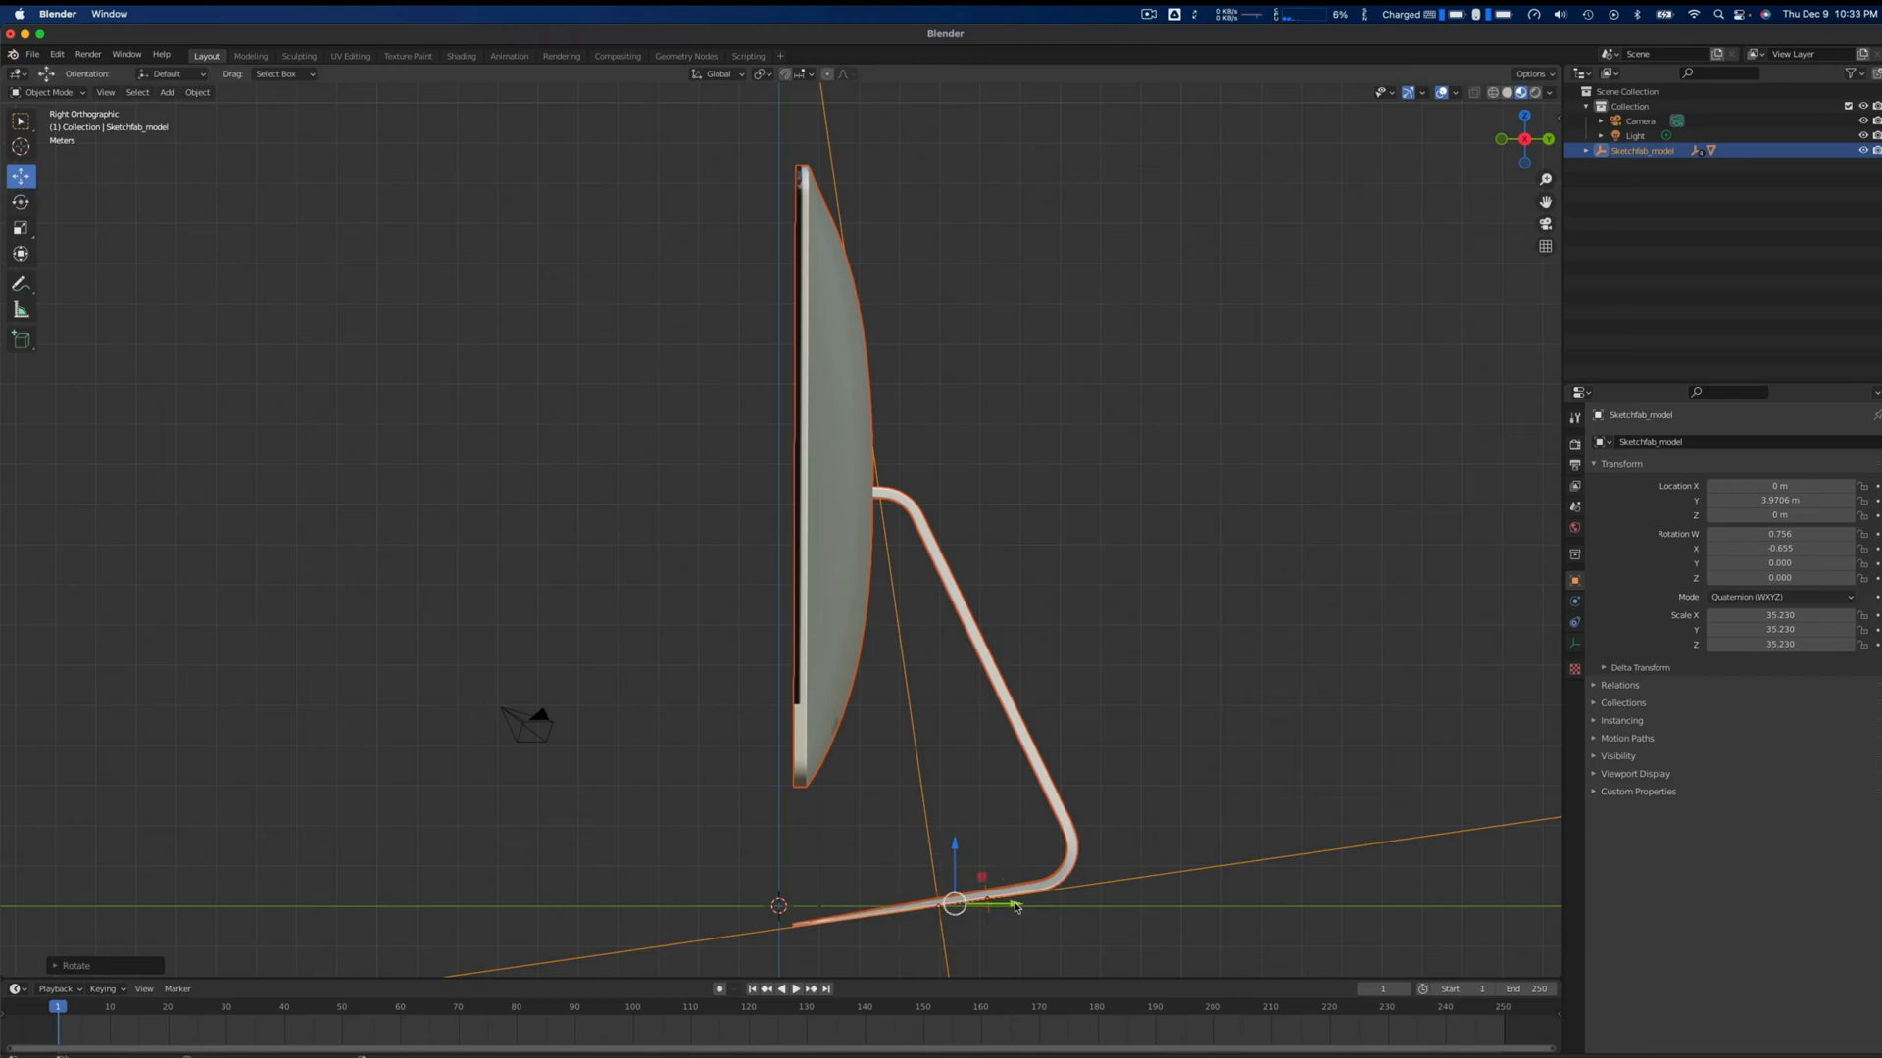
left_click_drag(1016, 906, 1009, 915)
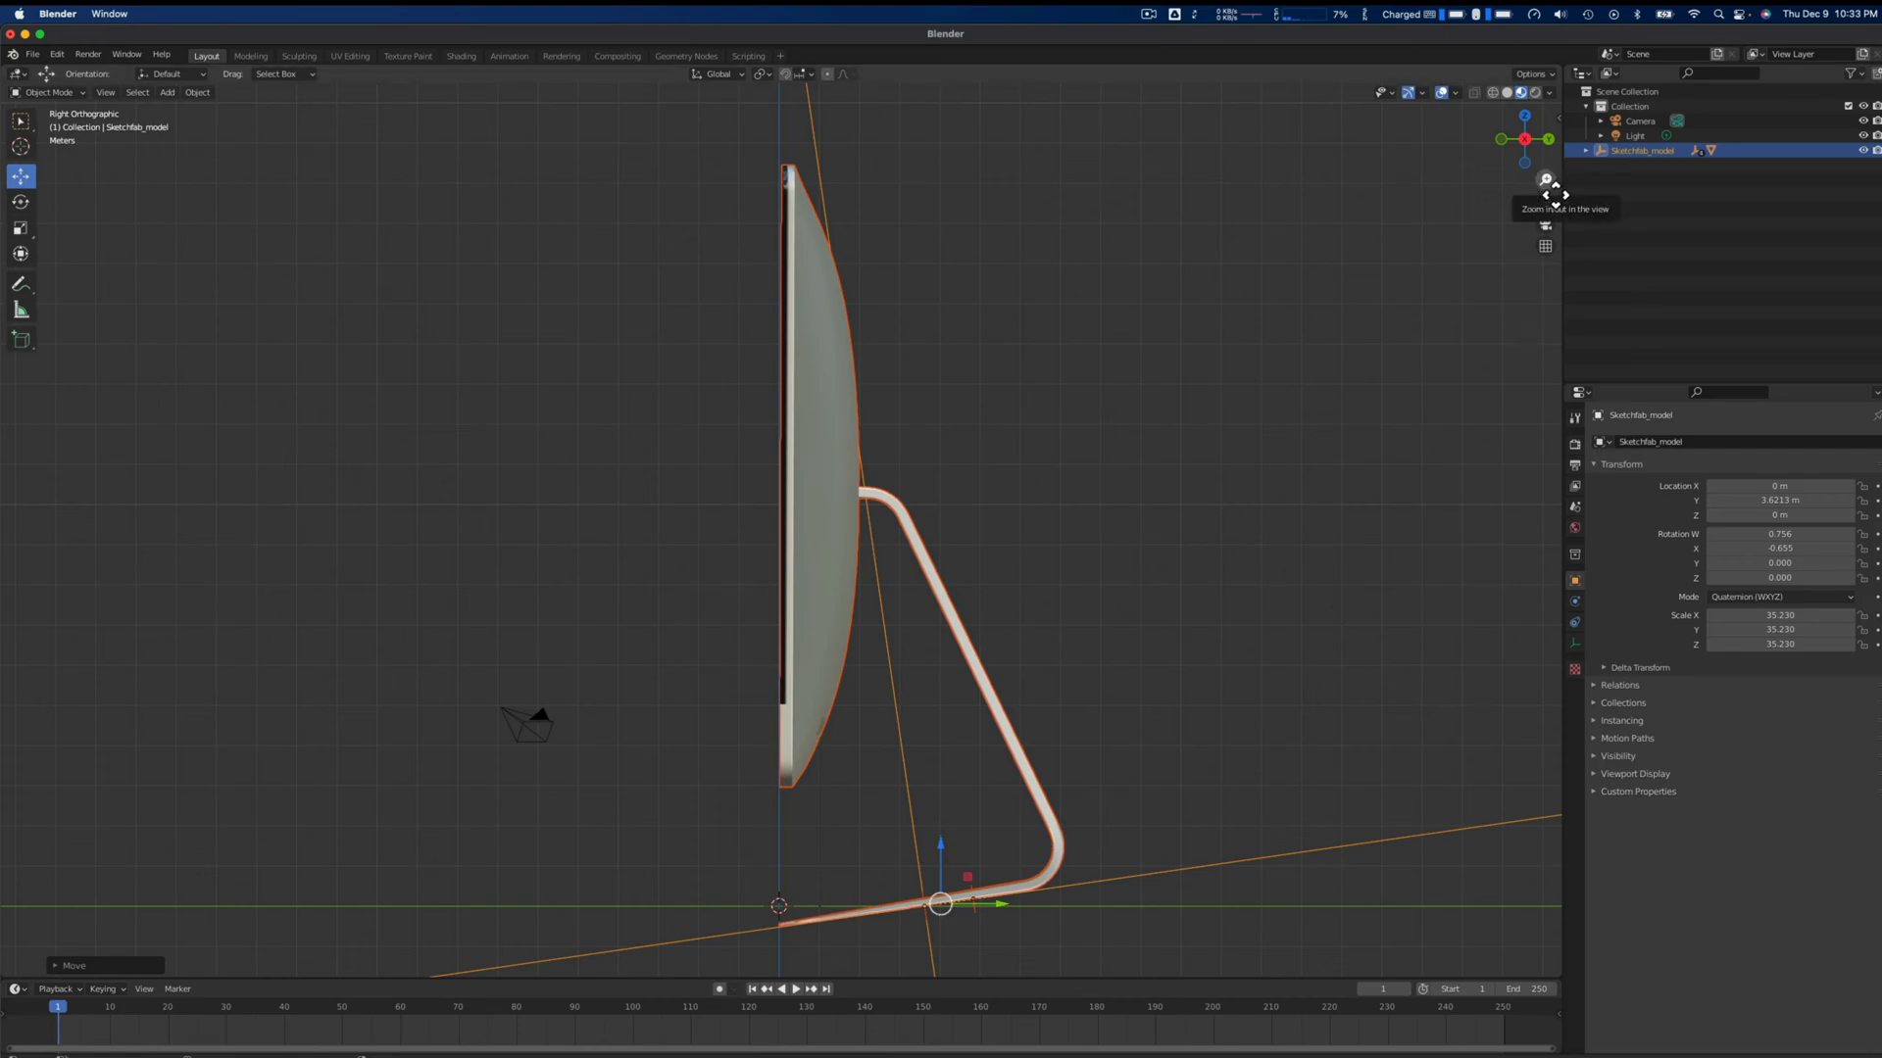
left_click_drag(1546, 179, 1546, 0)
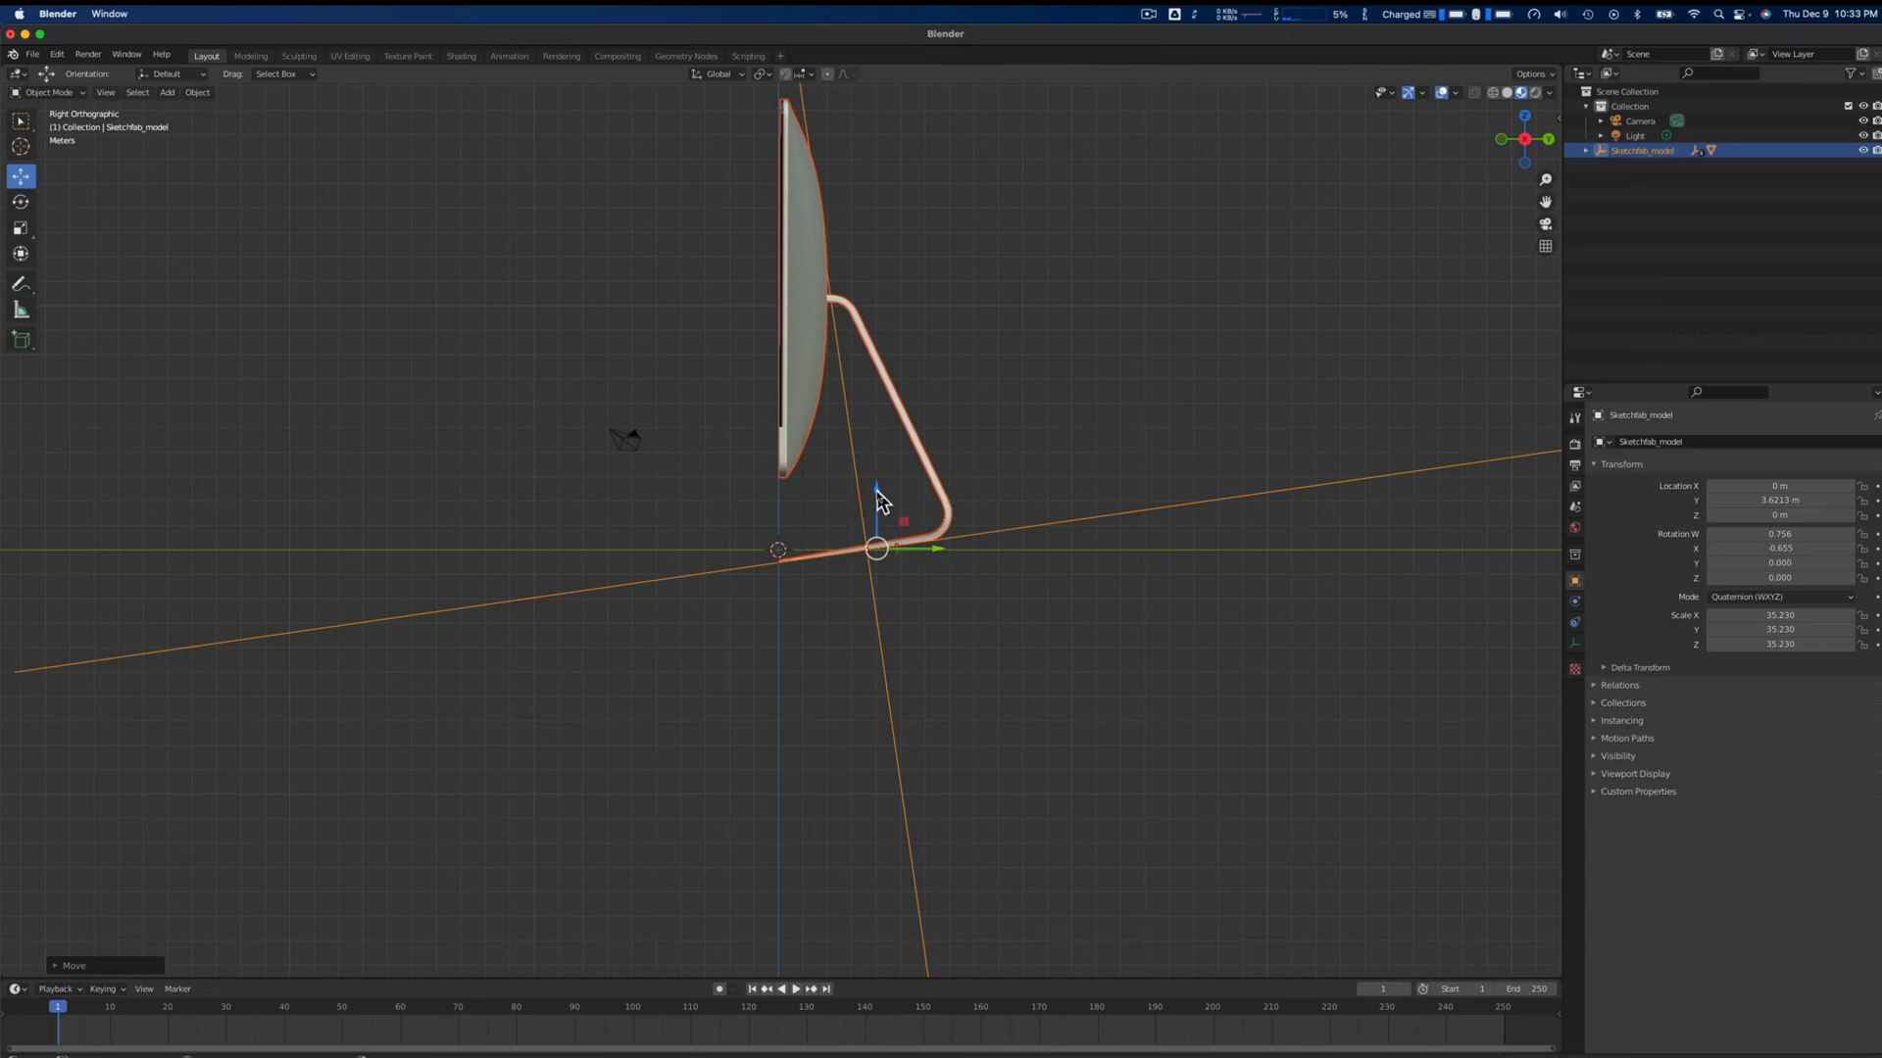
left_click_drag(878, 496, 874, 765)
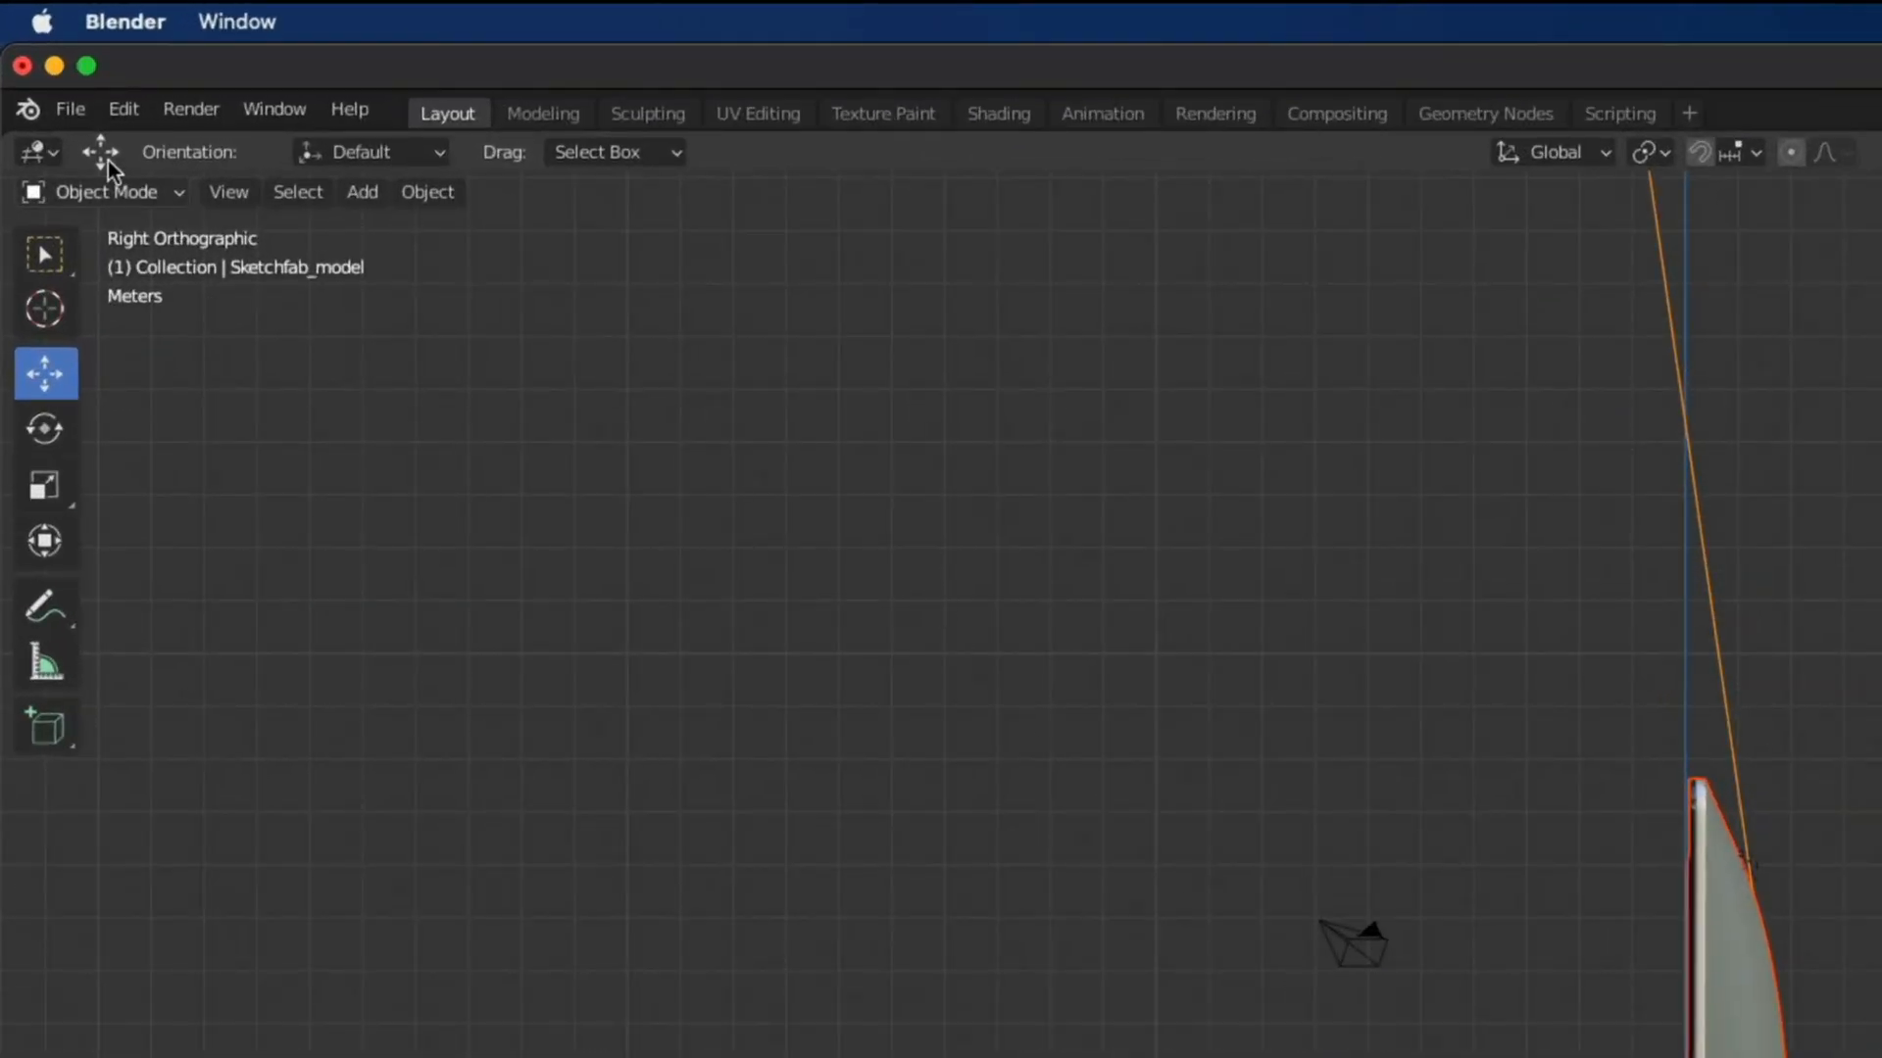
Start a glTF 2.0 export of the iMac model and set its format to glTF Embedded (.gltf)
left_click(69, 110)
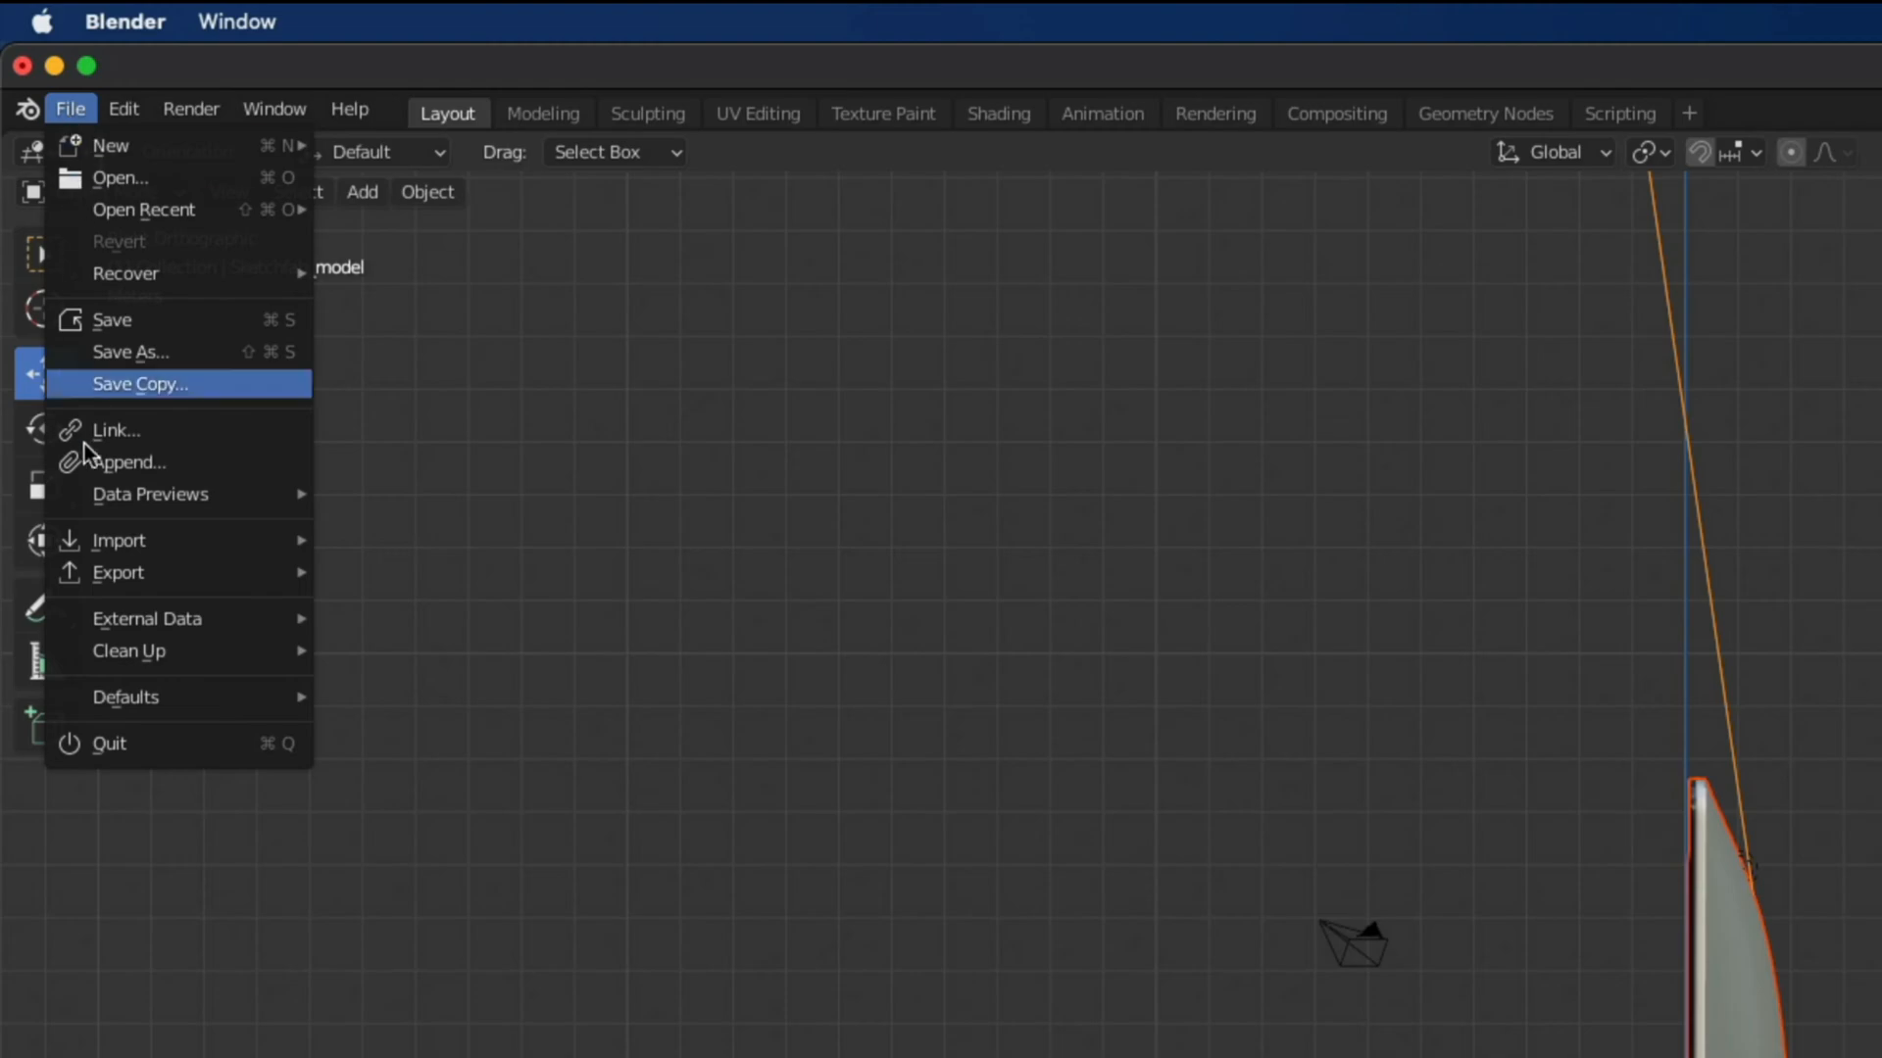
mouse_move(131, 579)
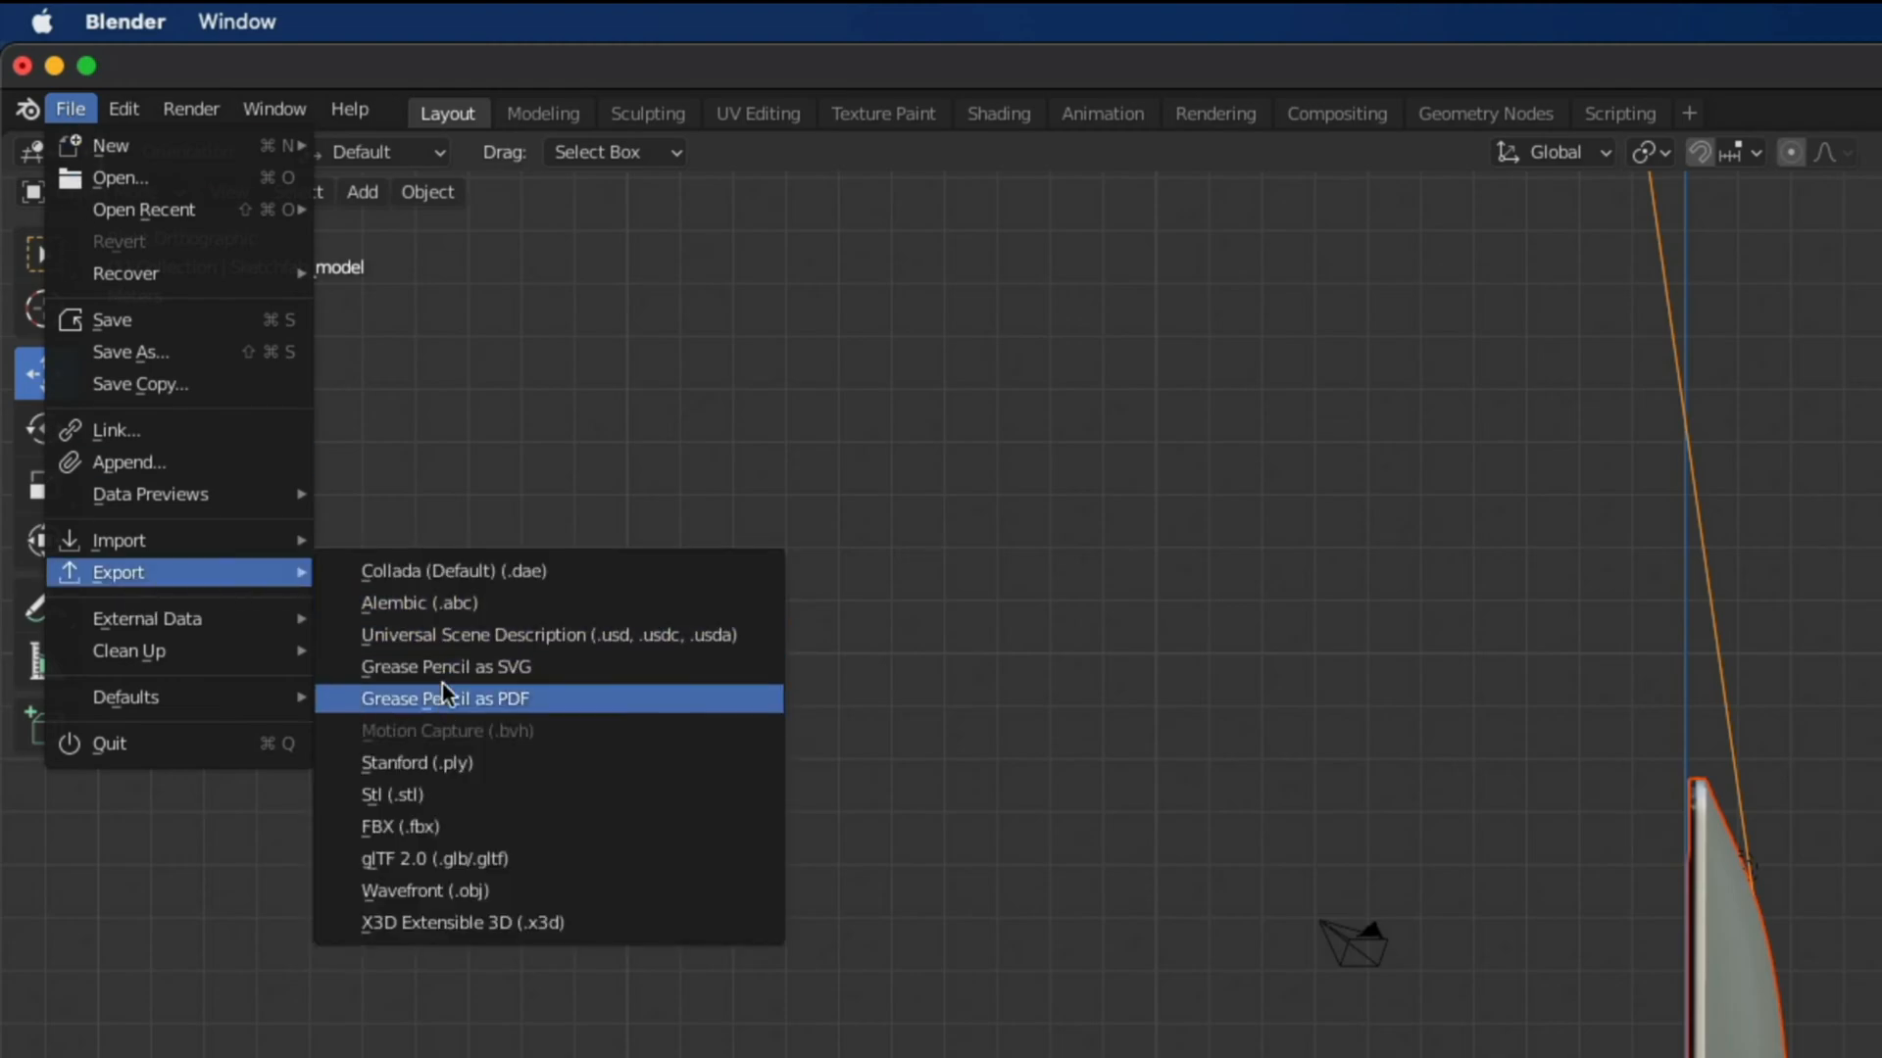
left_click(452, 867)
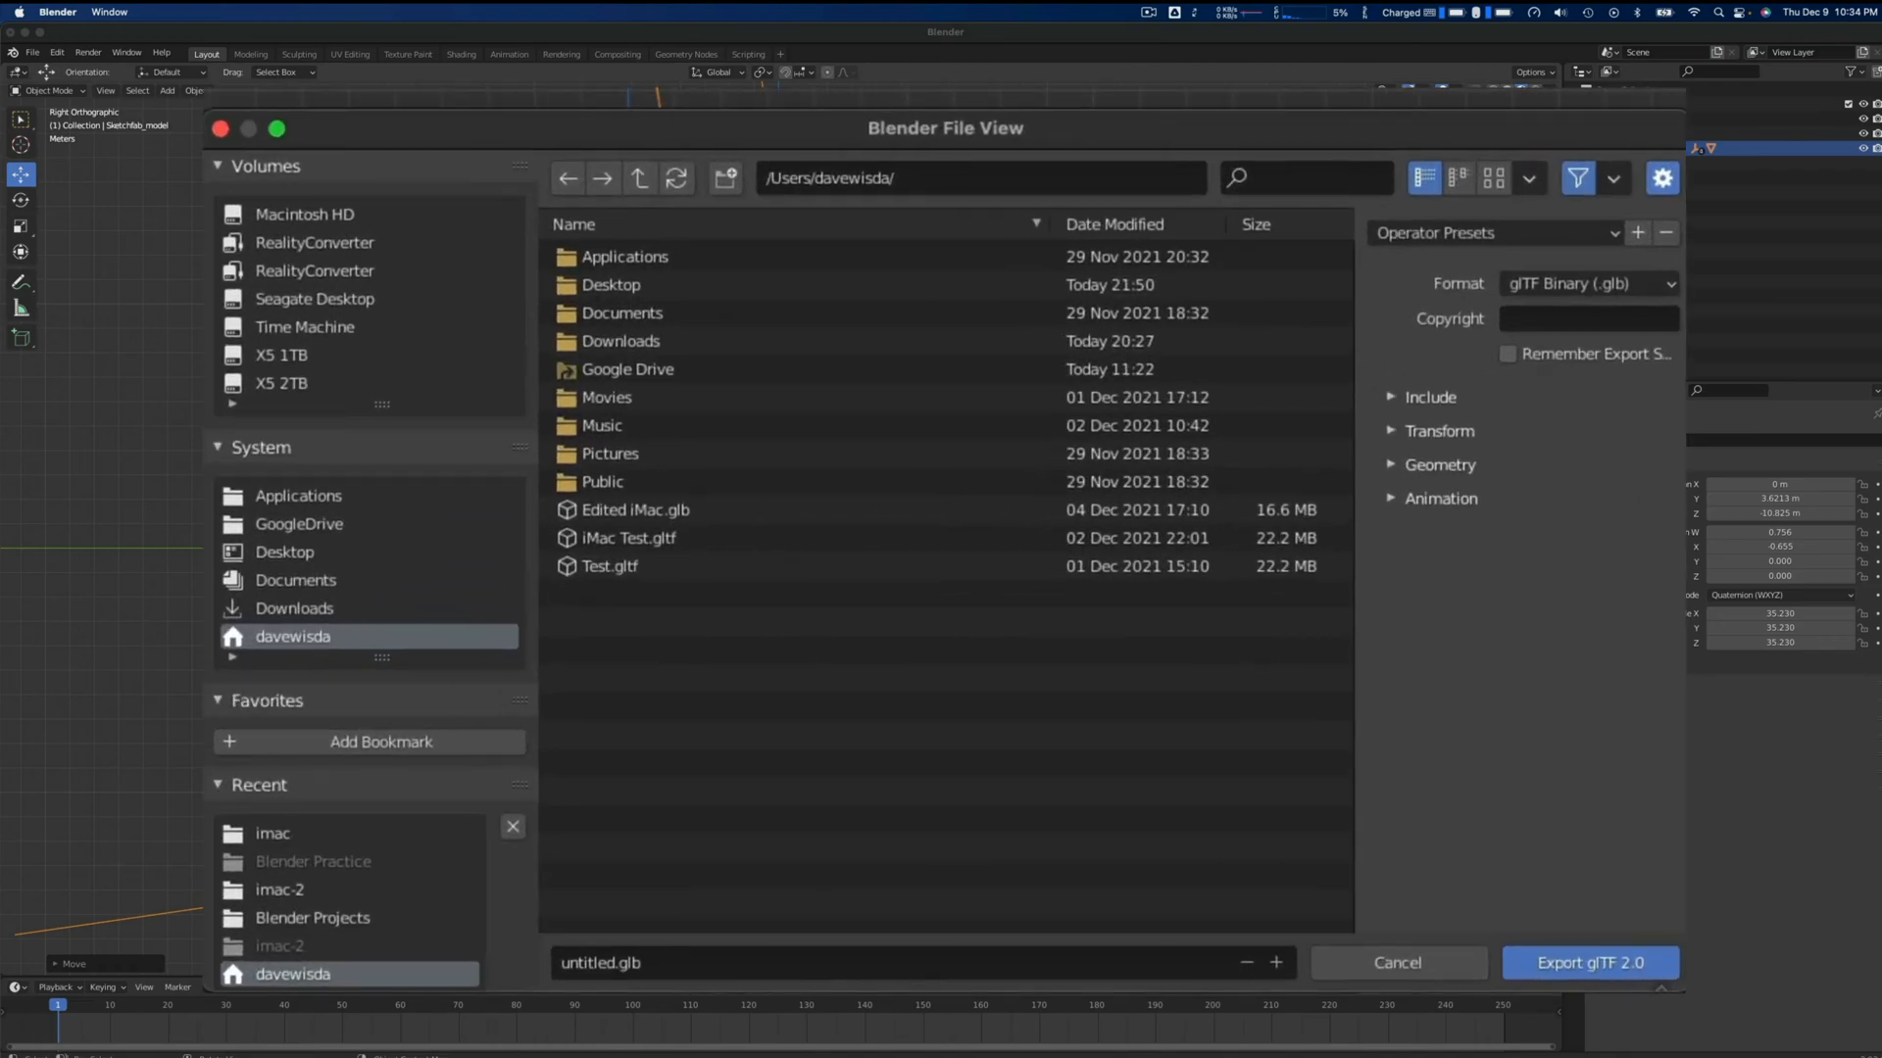
left_click(1663, 286)
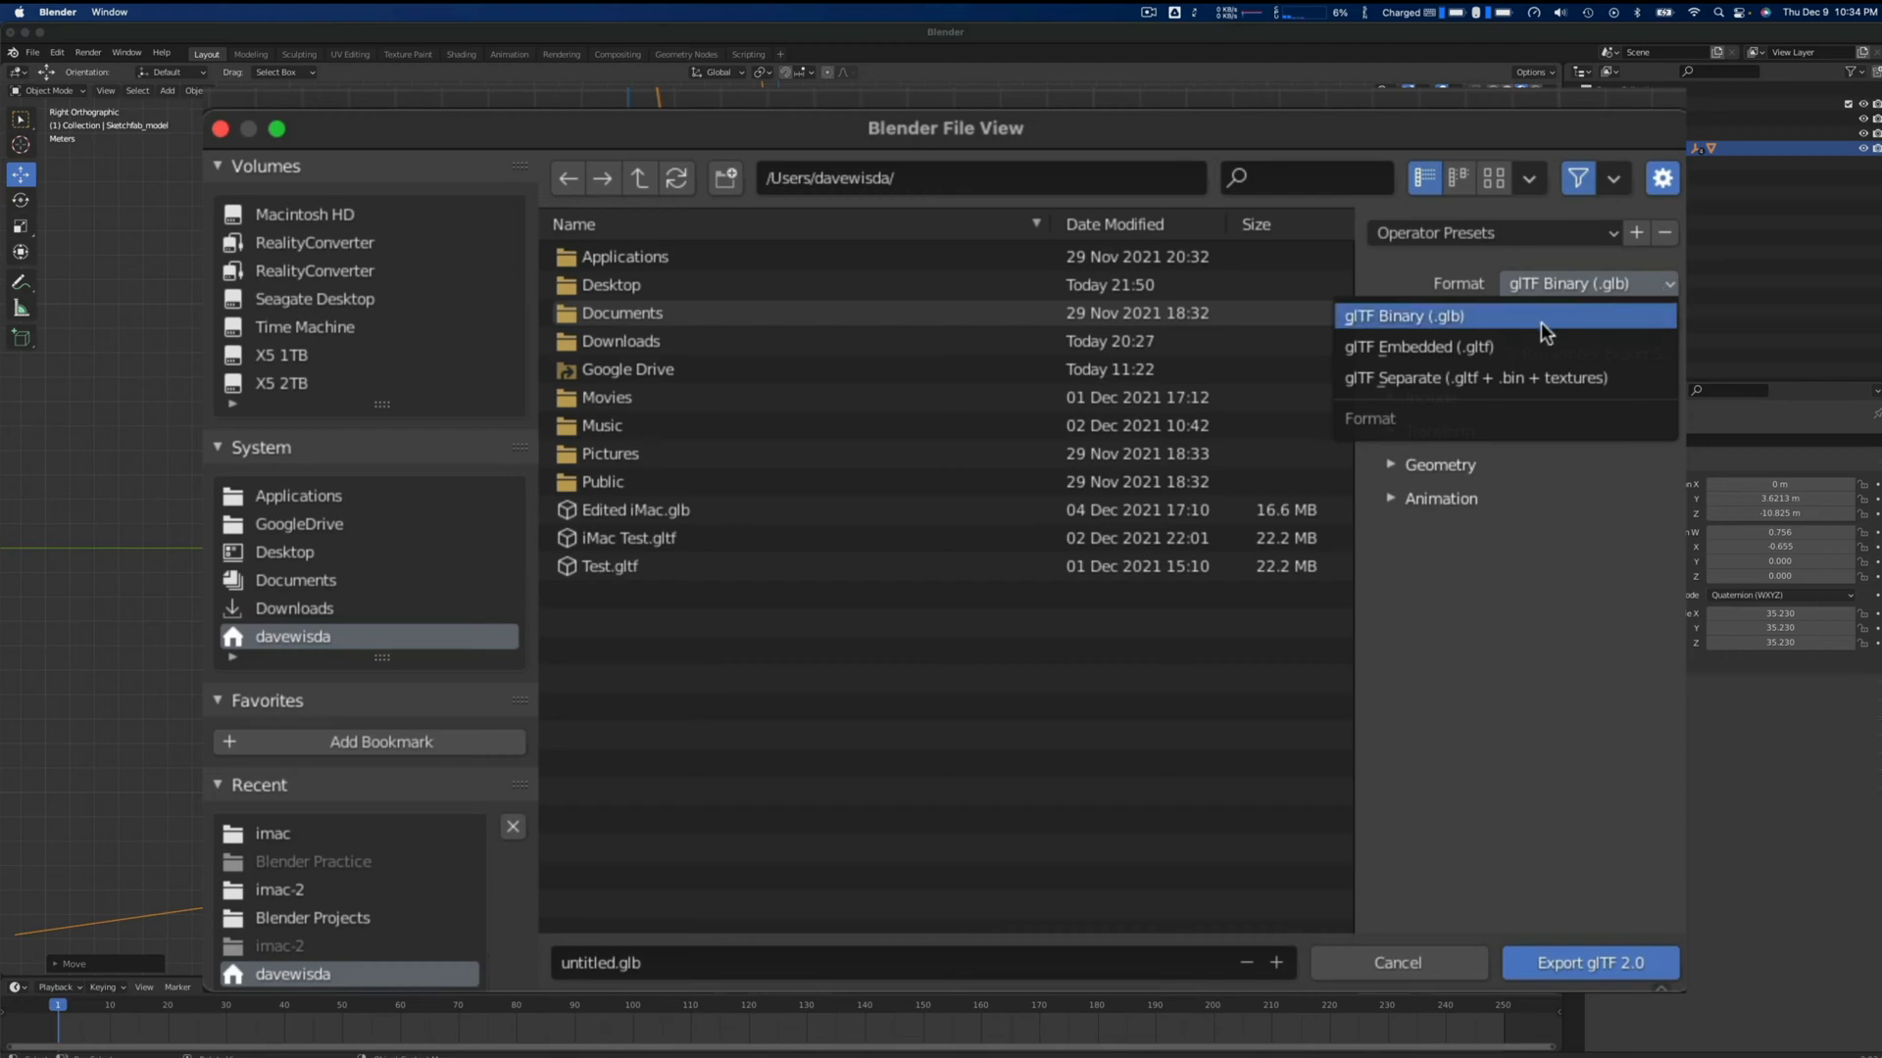
left_click(1467, 349)
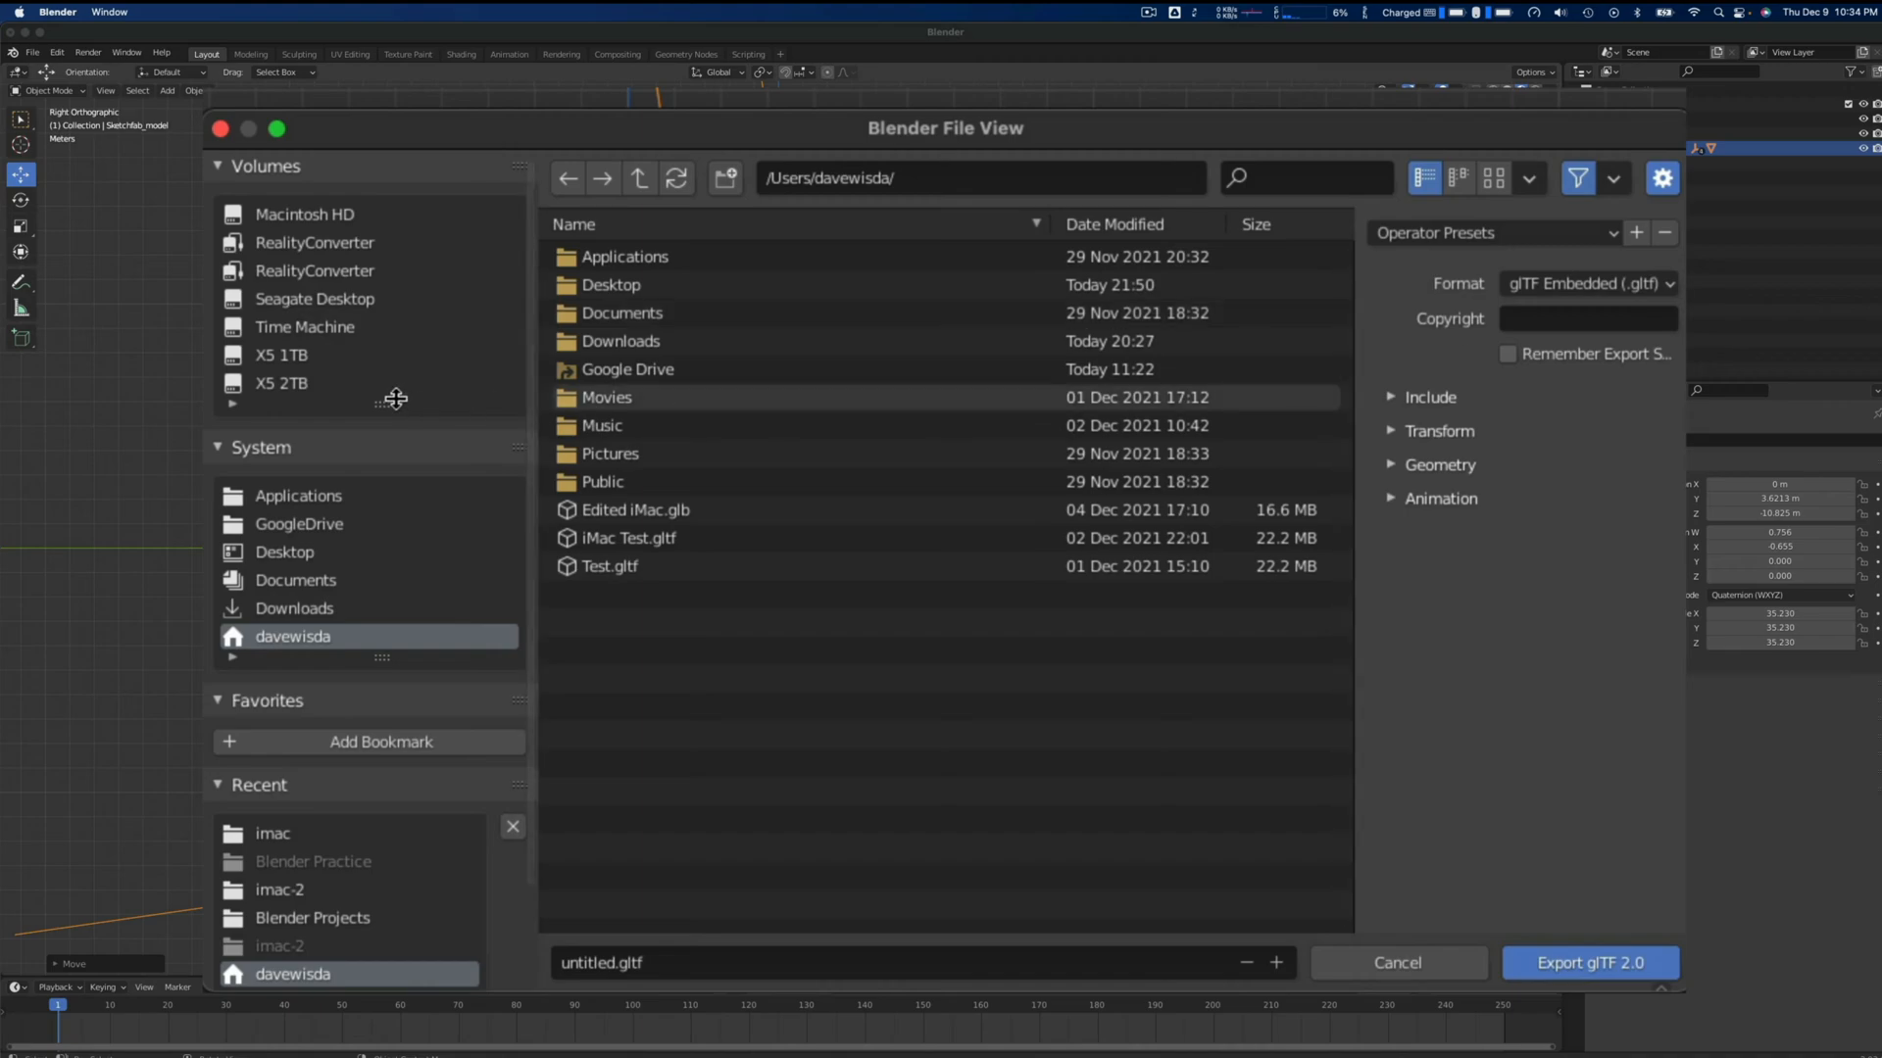
Export the model as Edited iMac.gltf into the Motion Projects folder on the X5 1TB volume and minimize the window
left_click(288, 355)
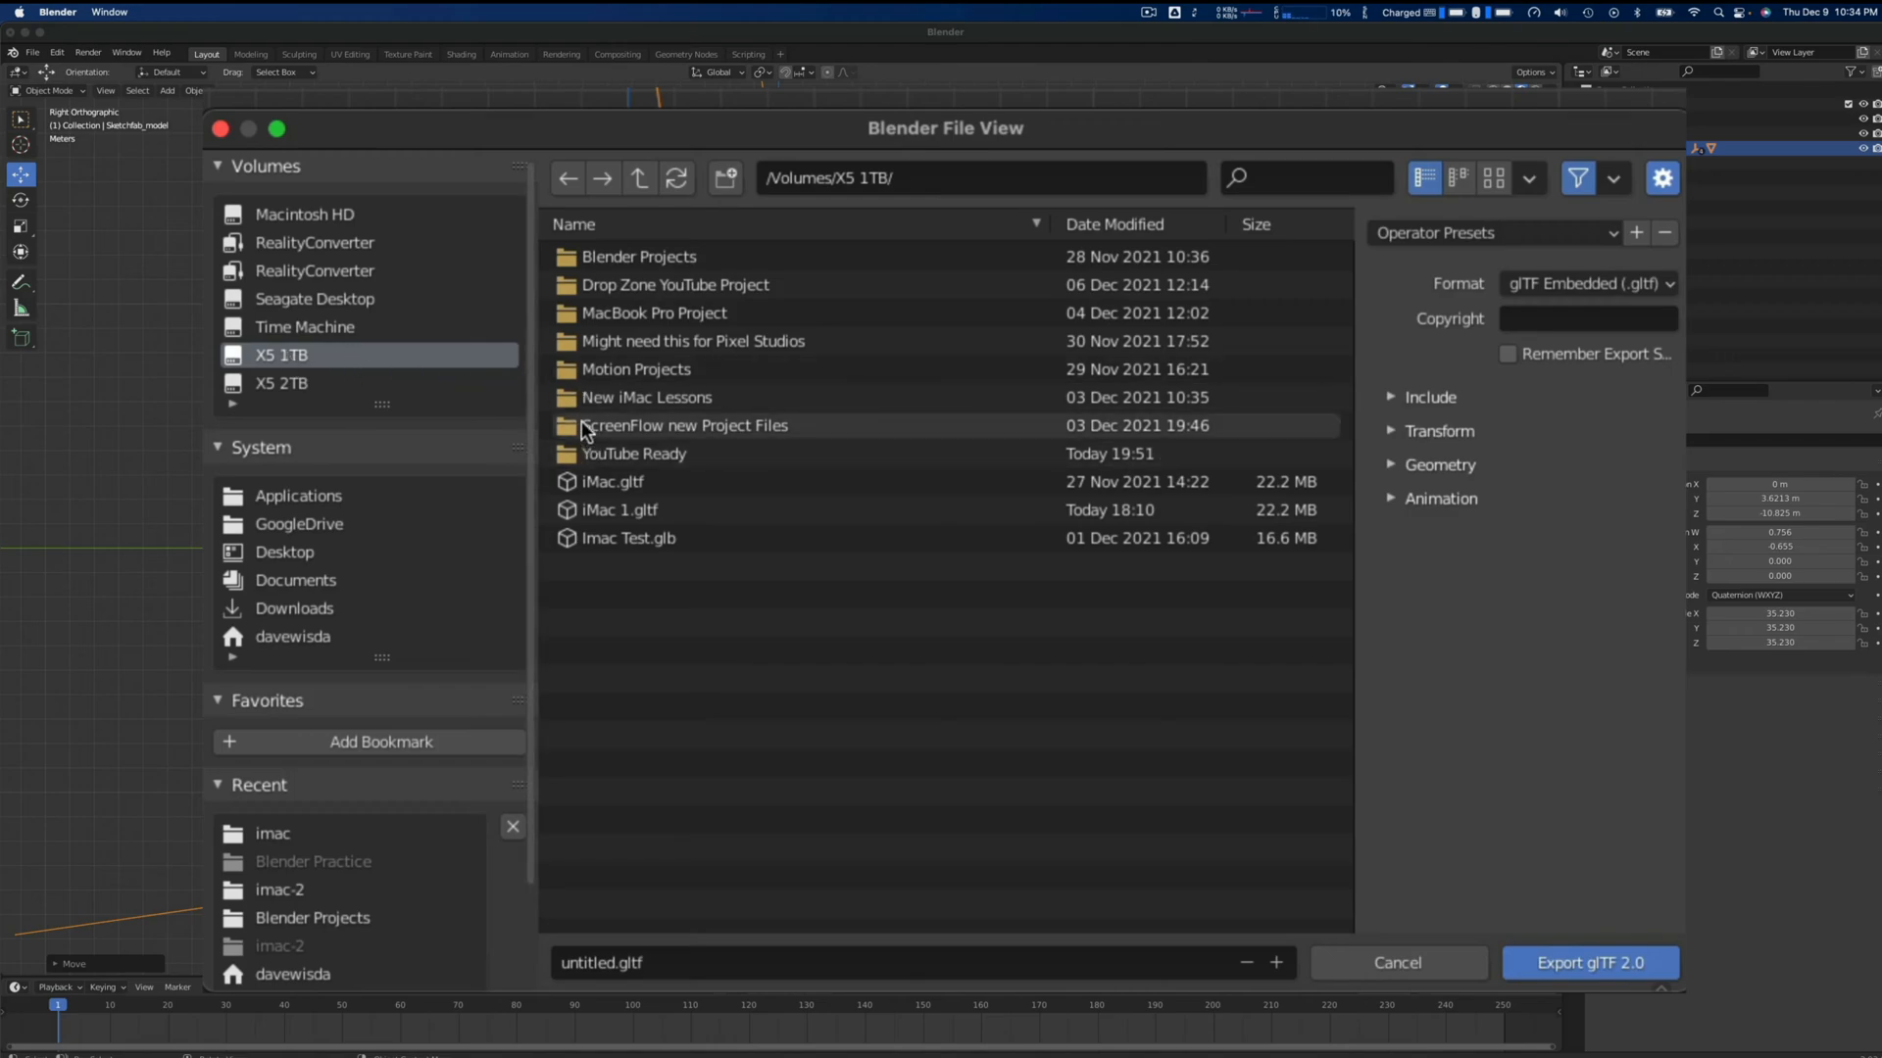
left_click(568, 371)
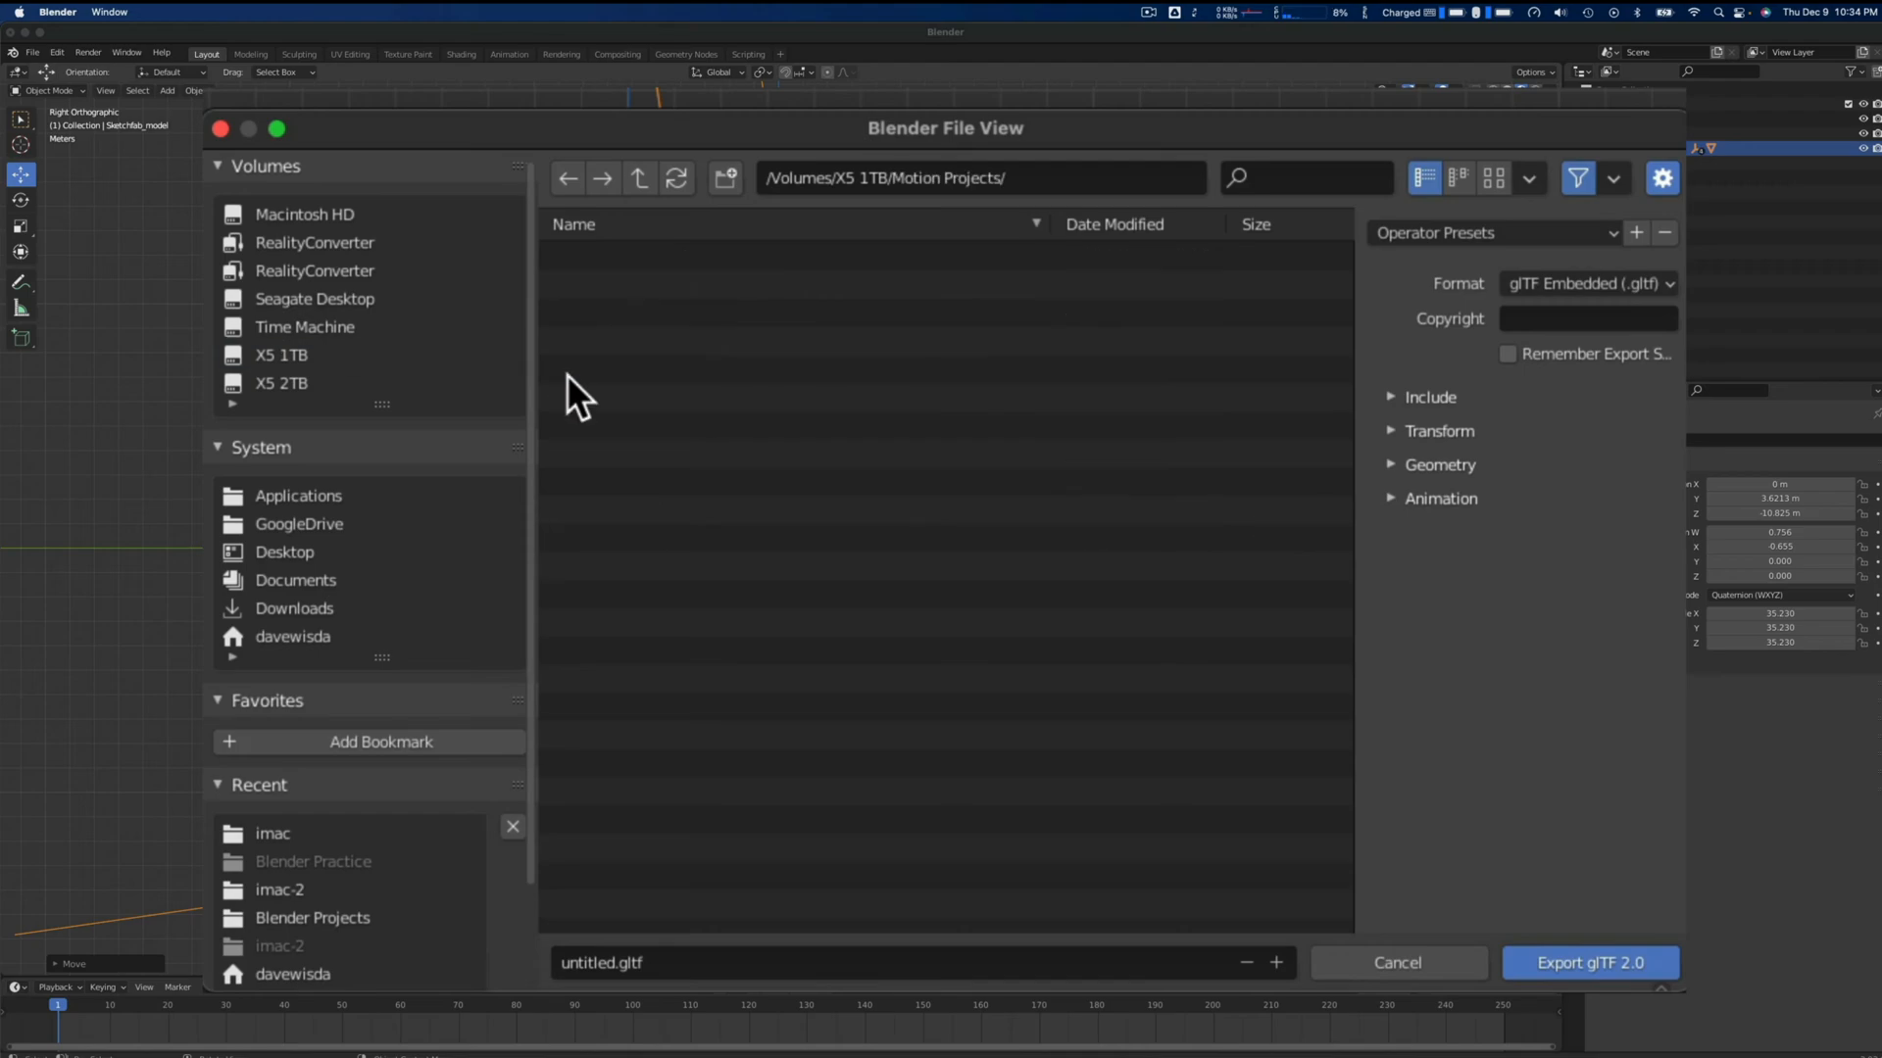
left_click(610, 962)
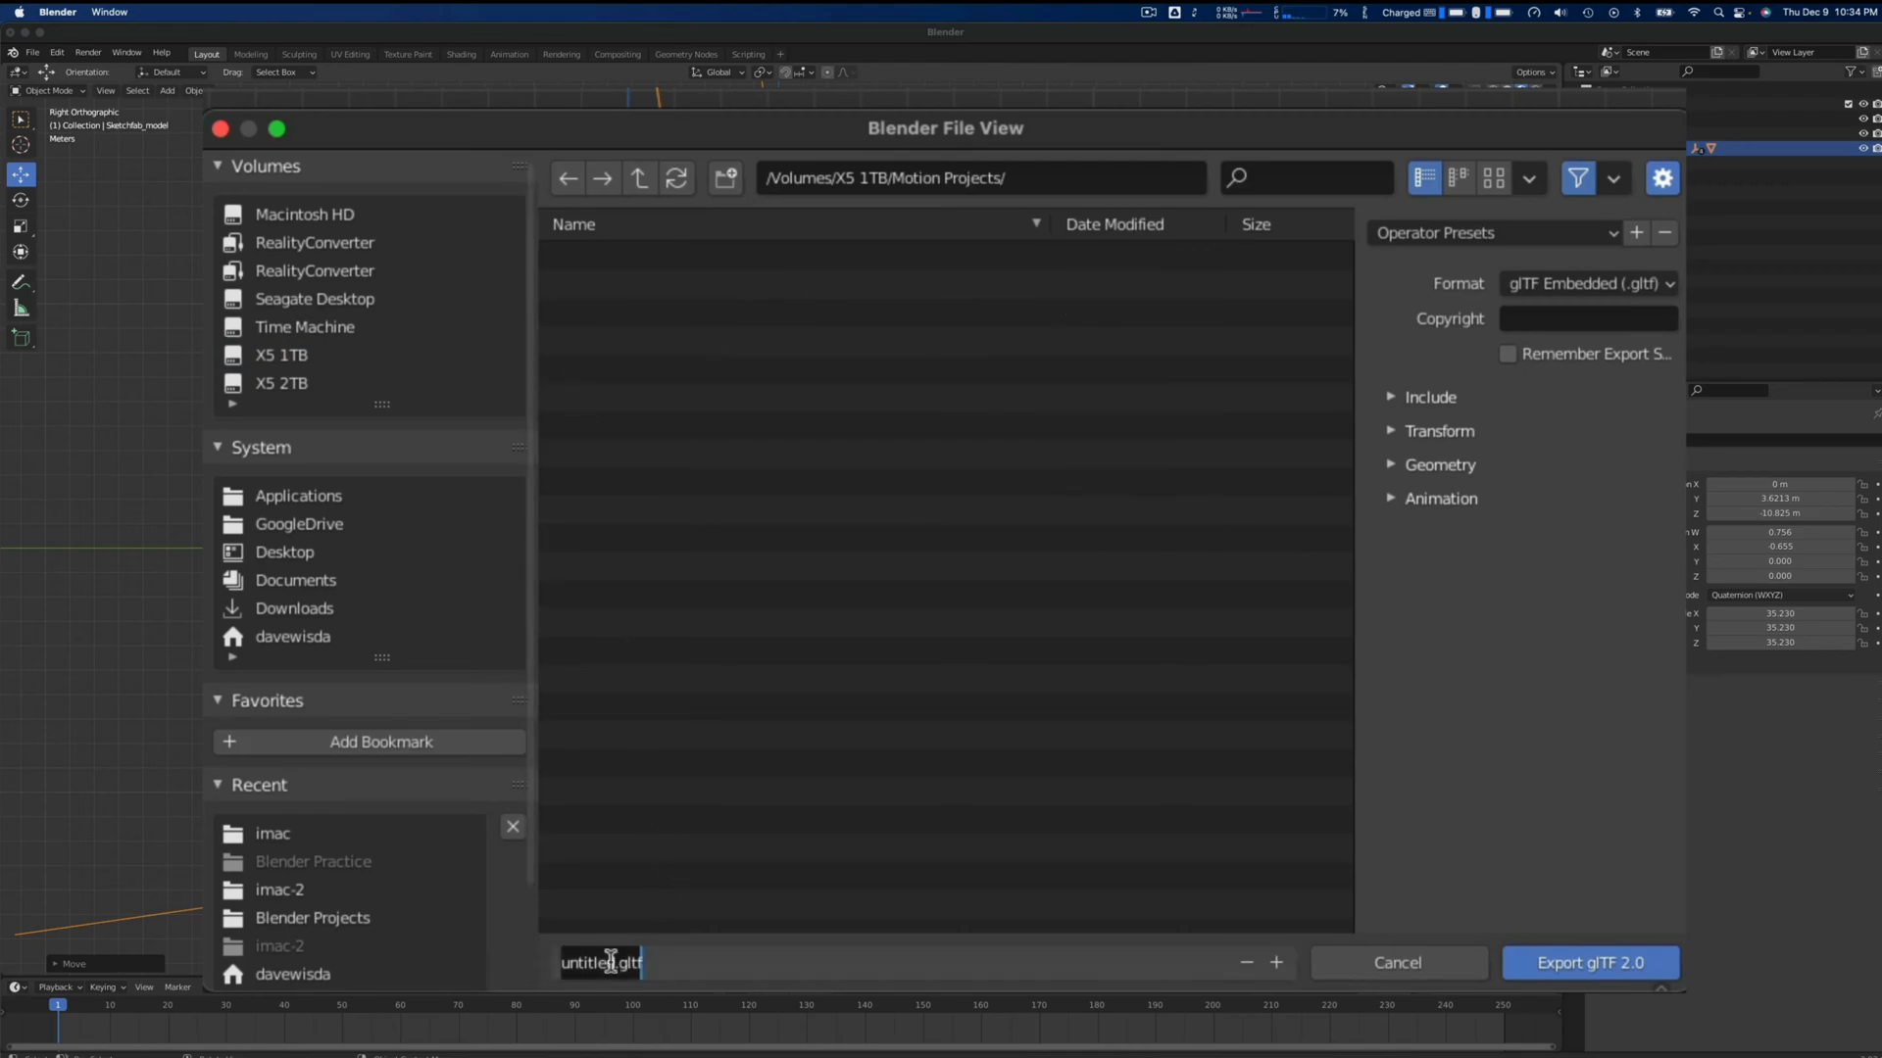
left_click(610, 961)
left_click(649, 961)
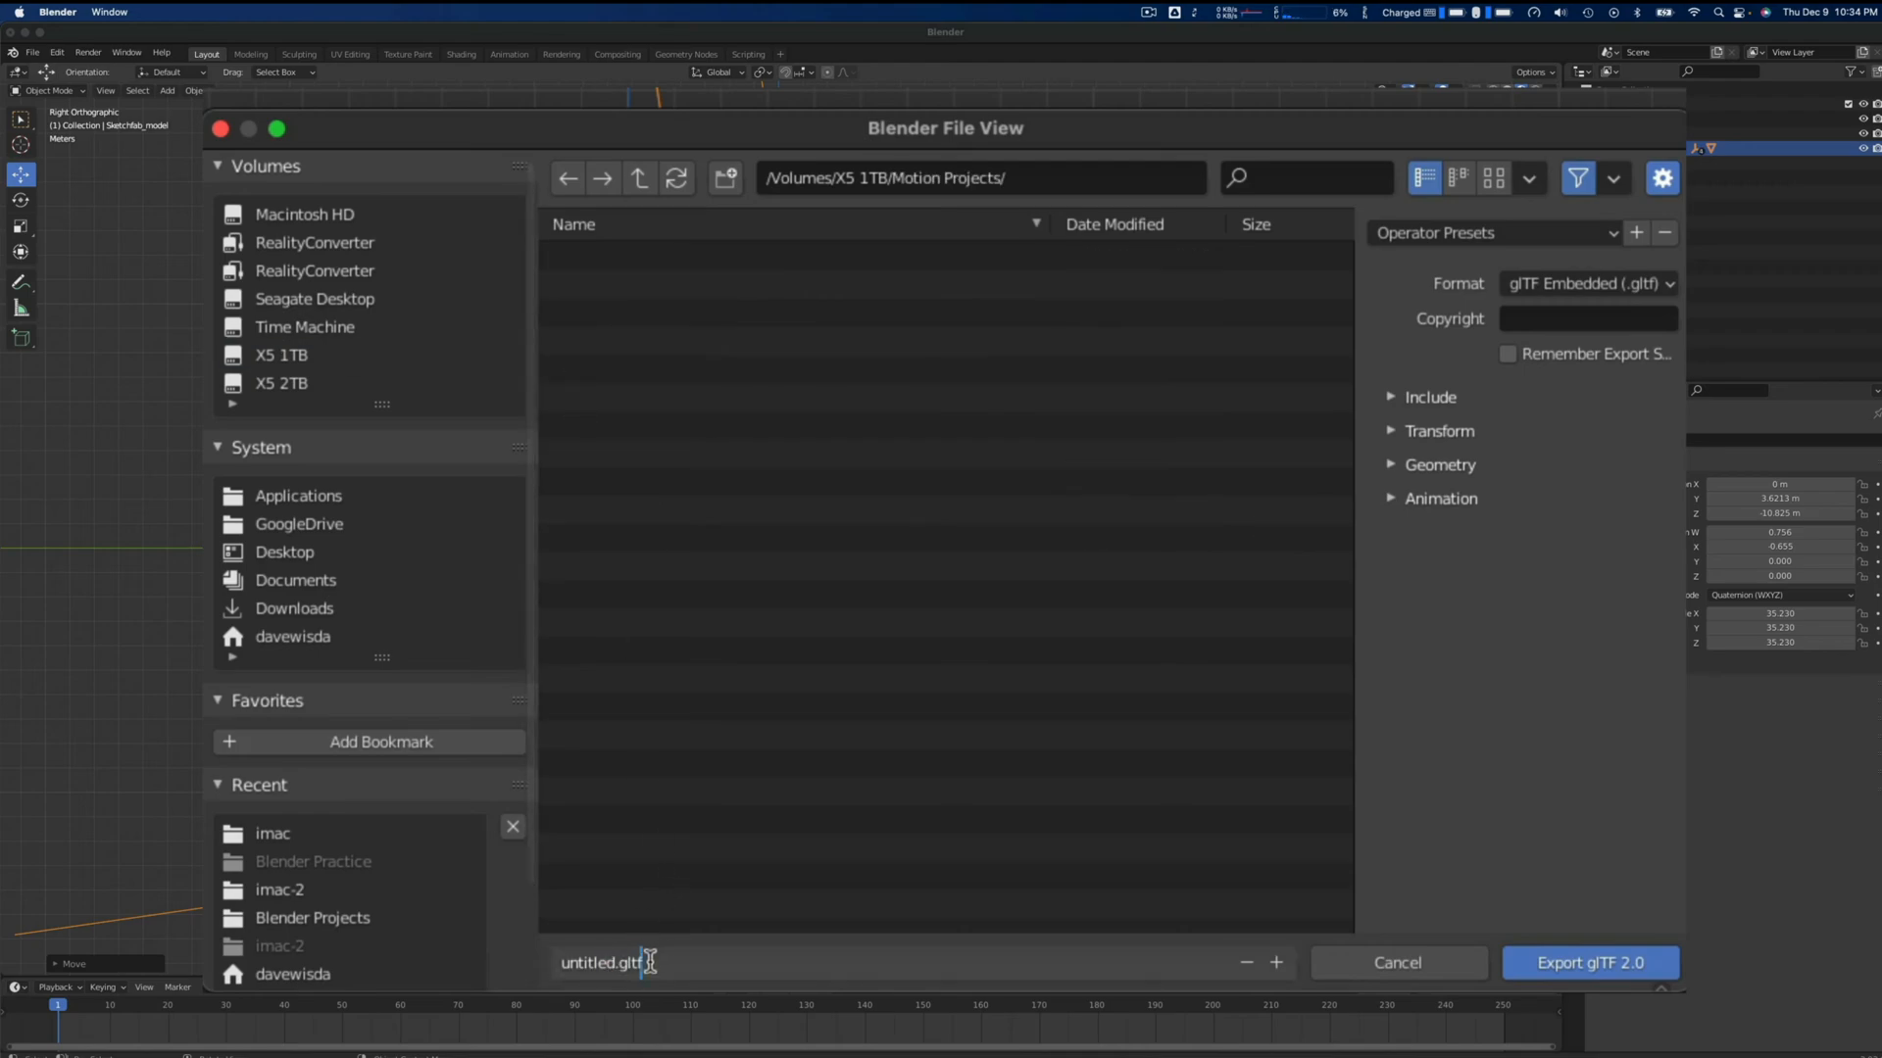
left_click_drag(650, 962, 555, 962)
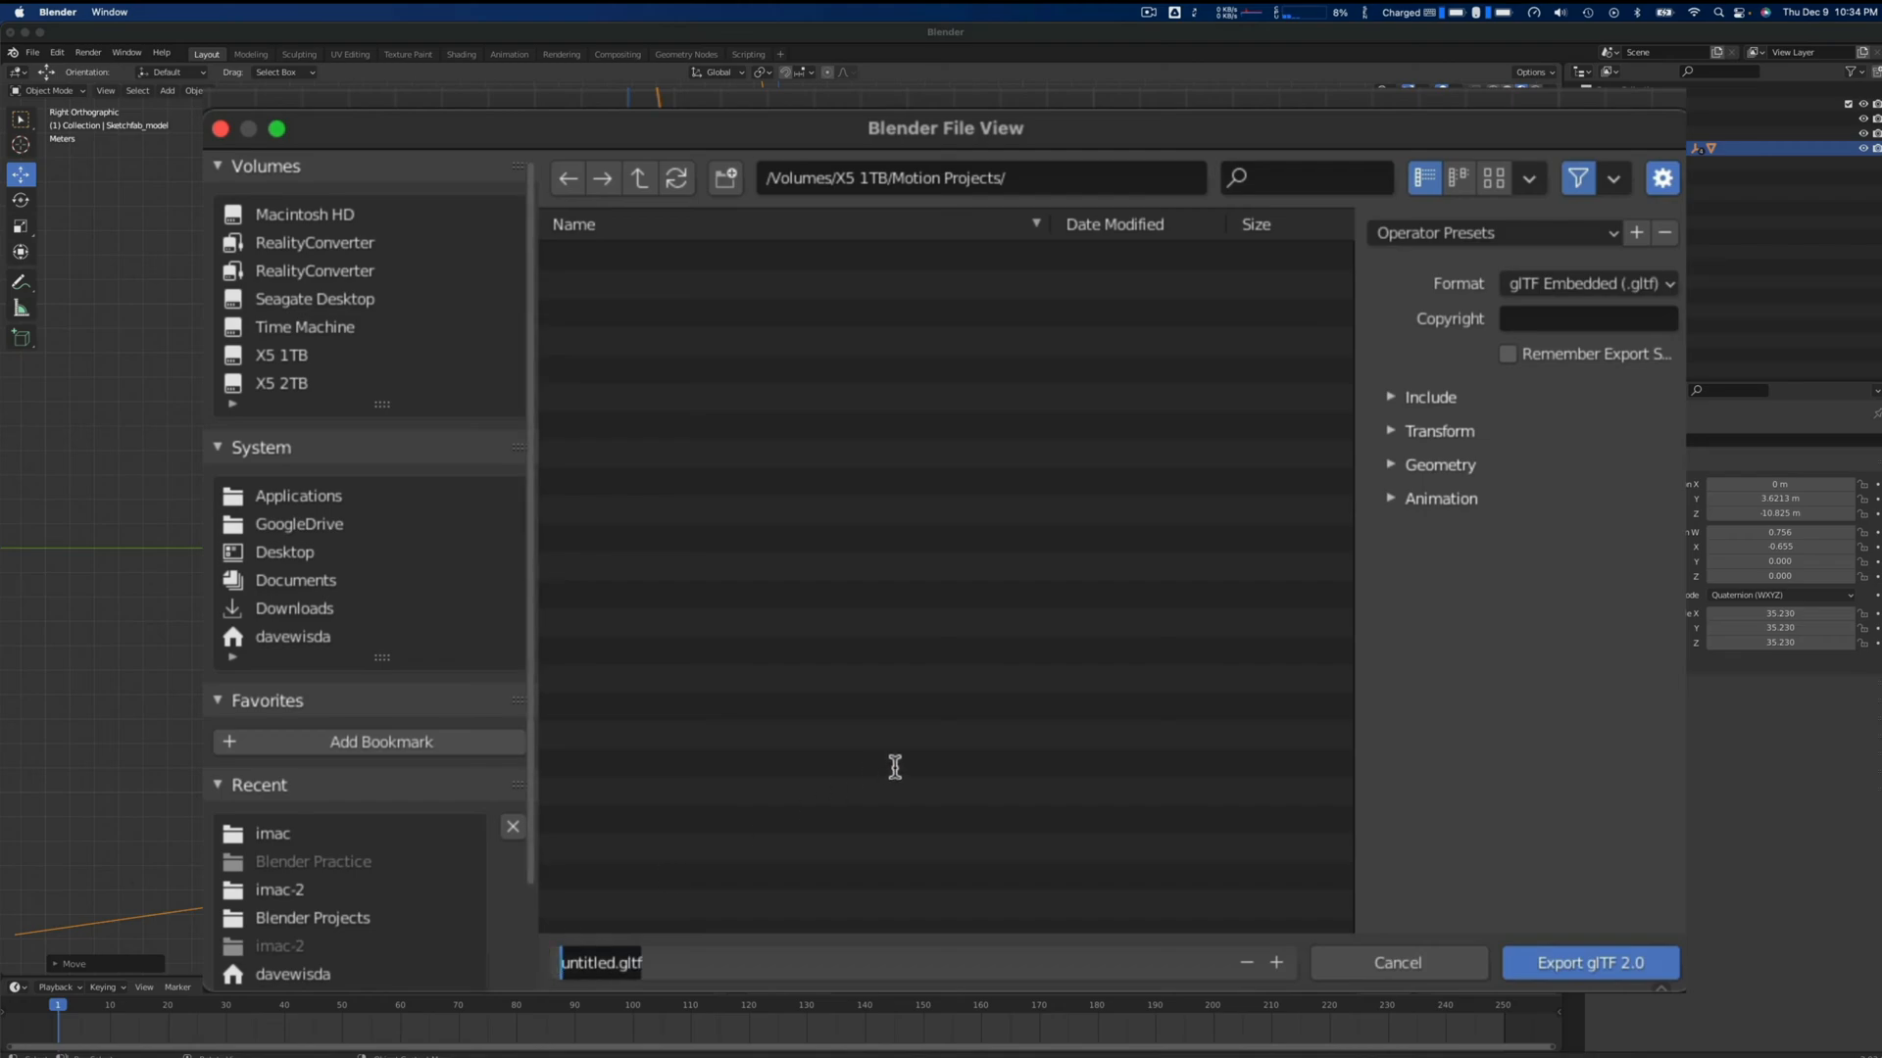
type("Edi")
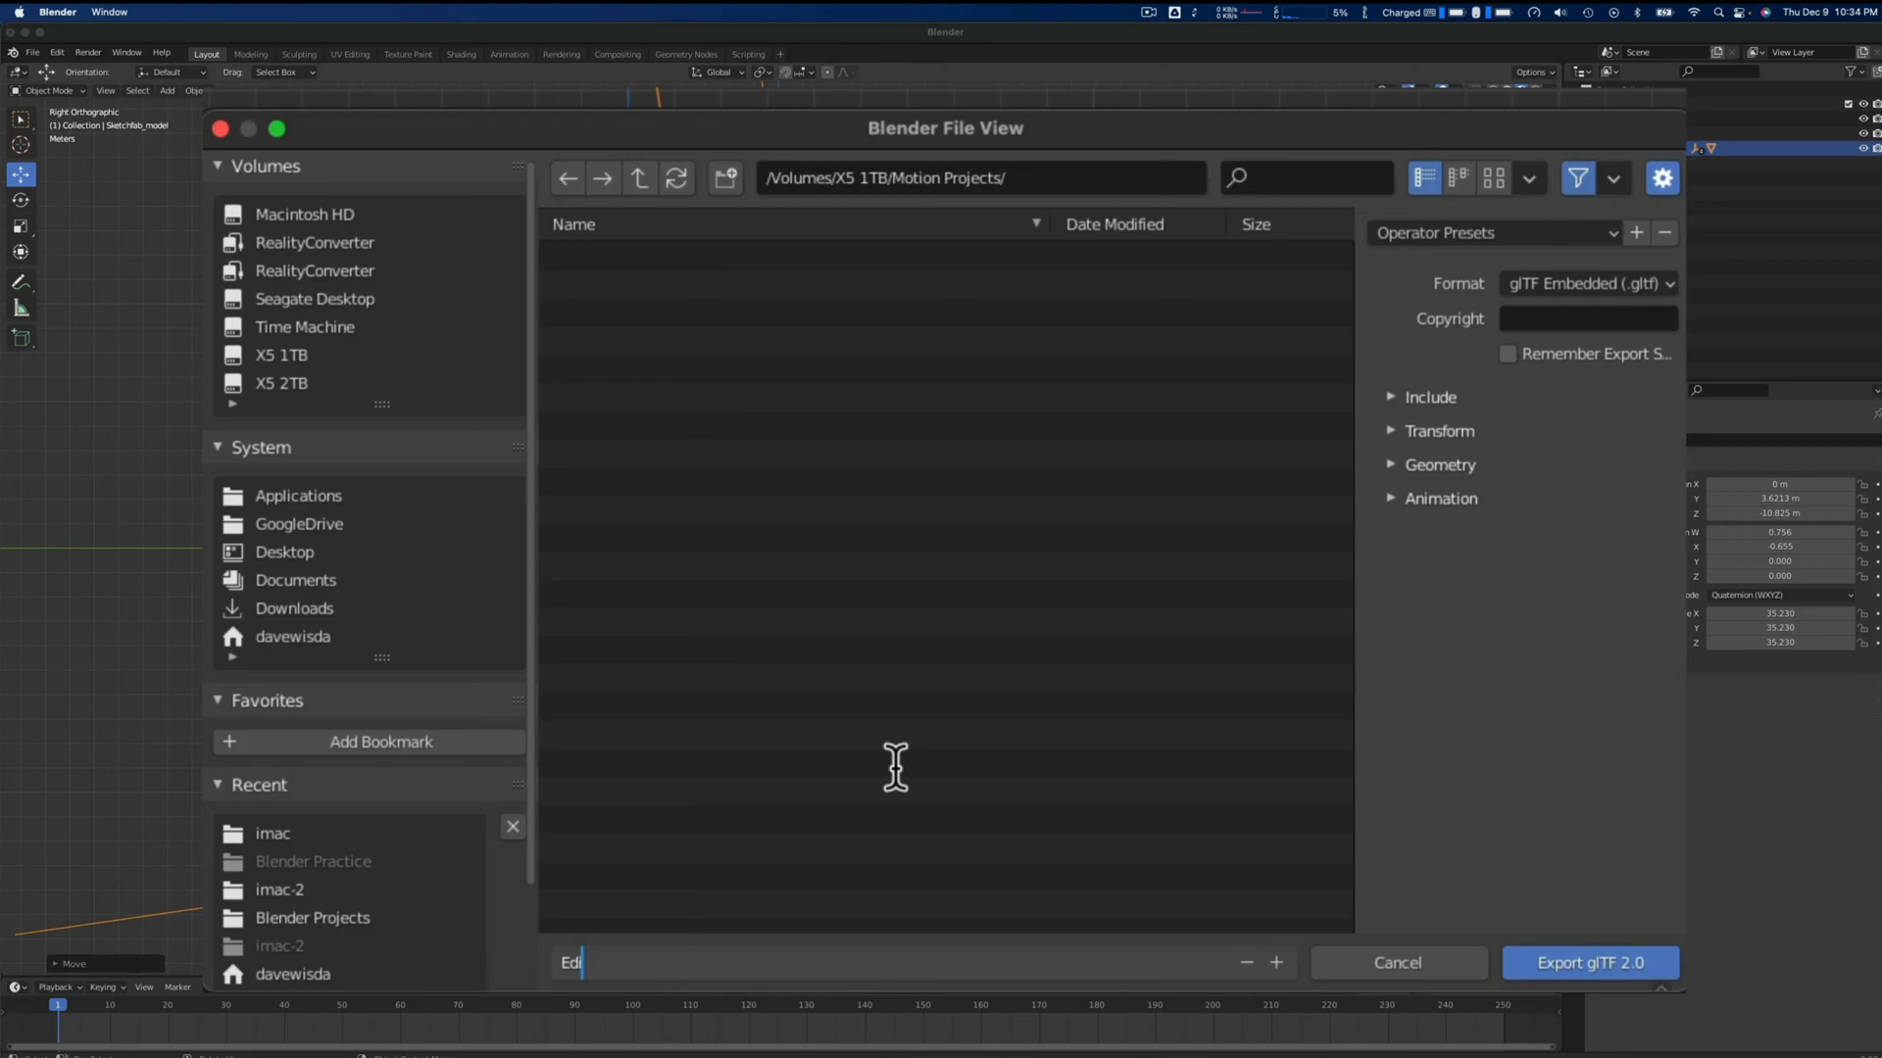
type("ted iMac")
key("Return")
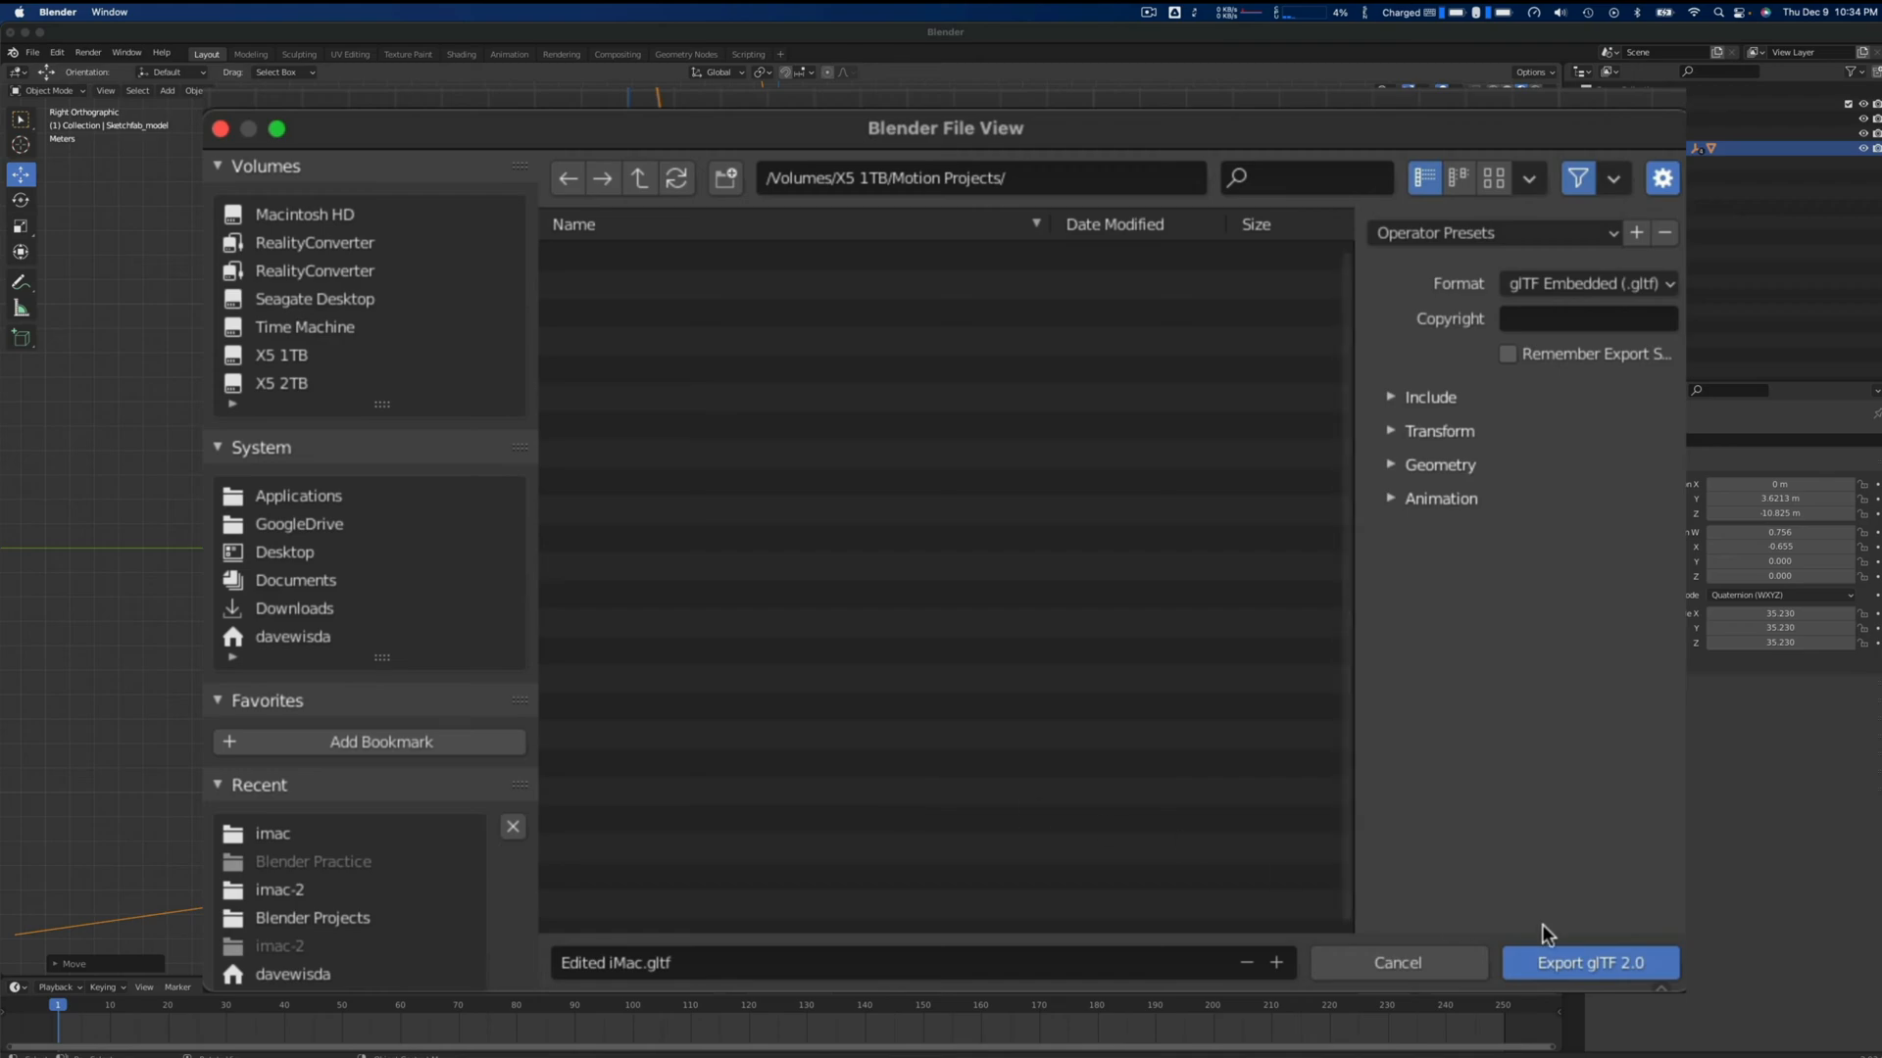
left_click(1597, 963)
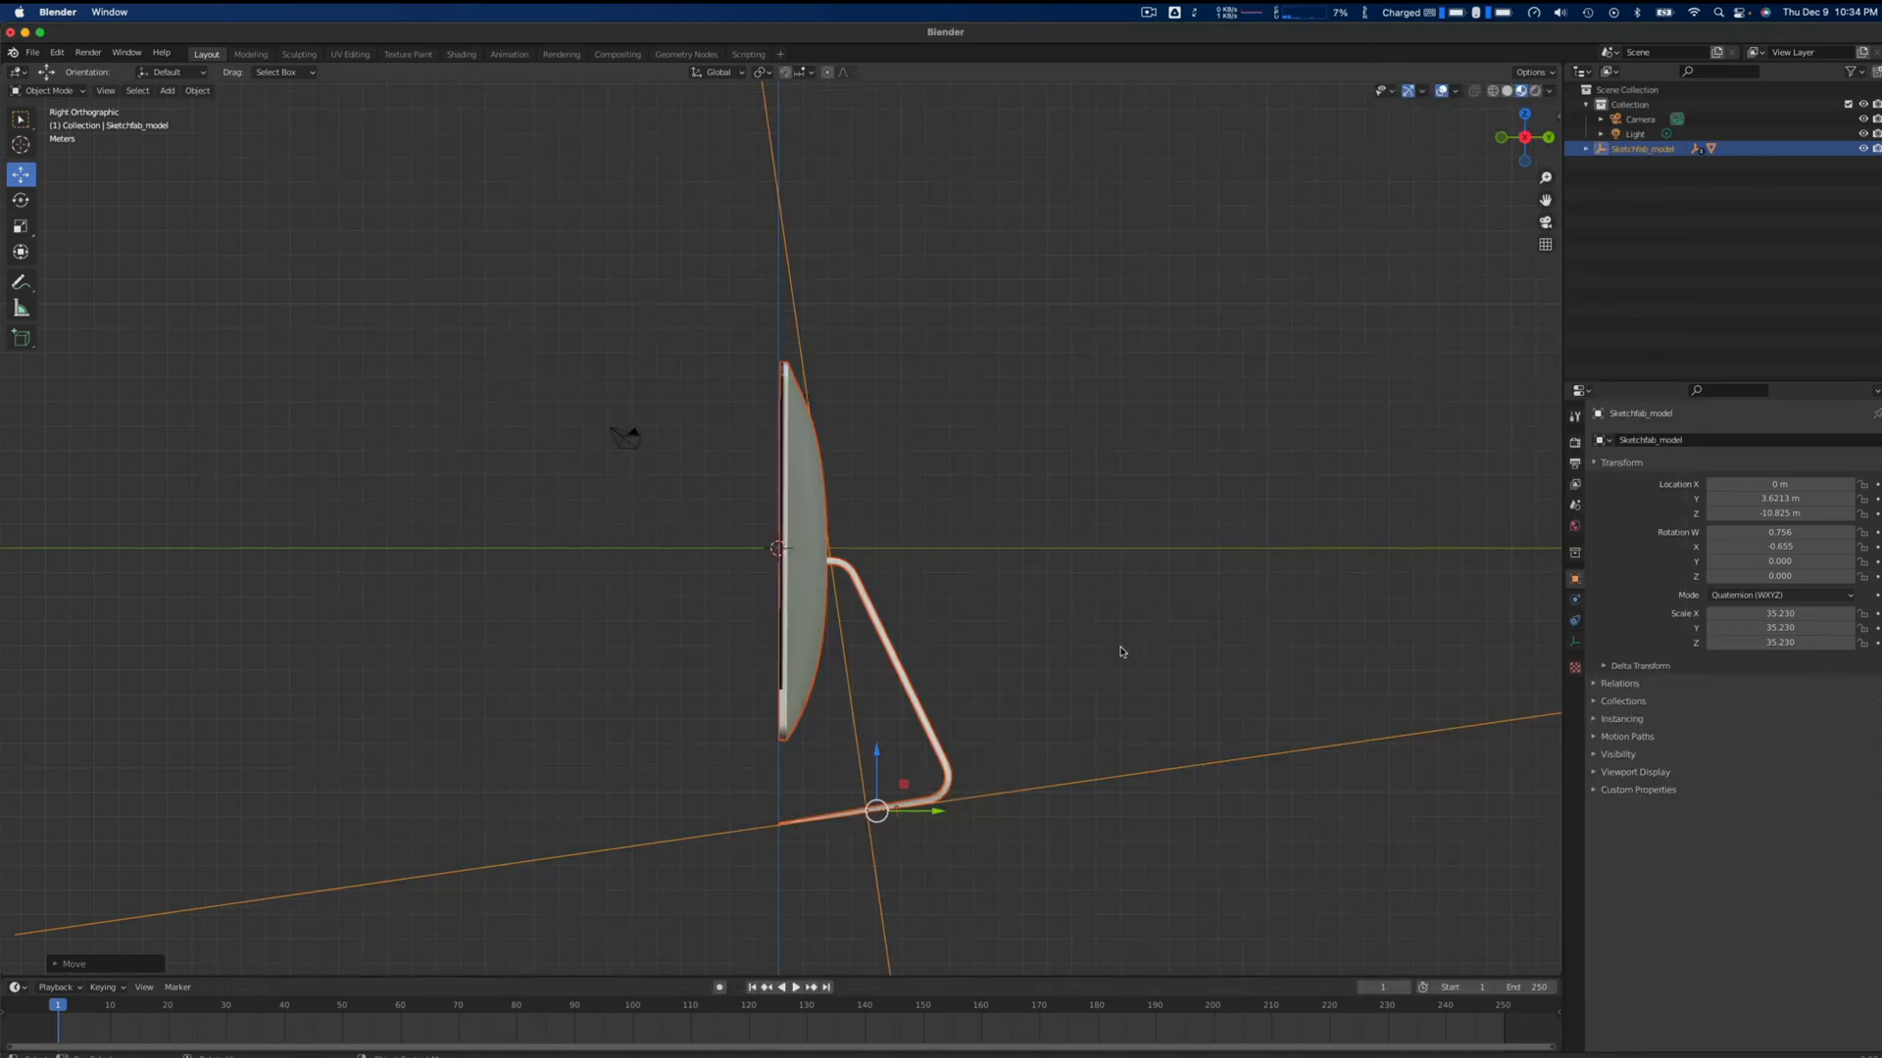
left_click(26, 33)
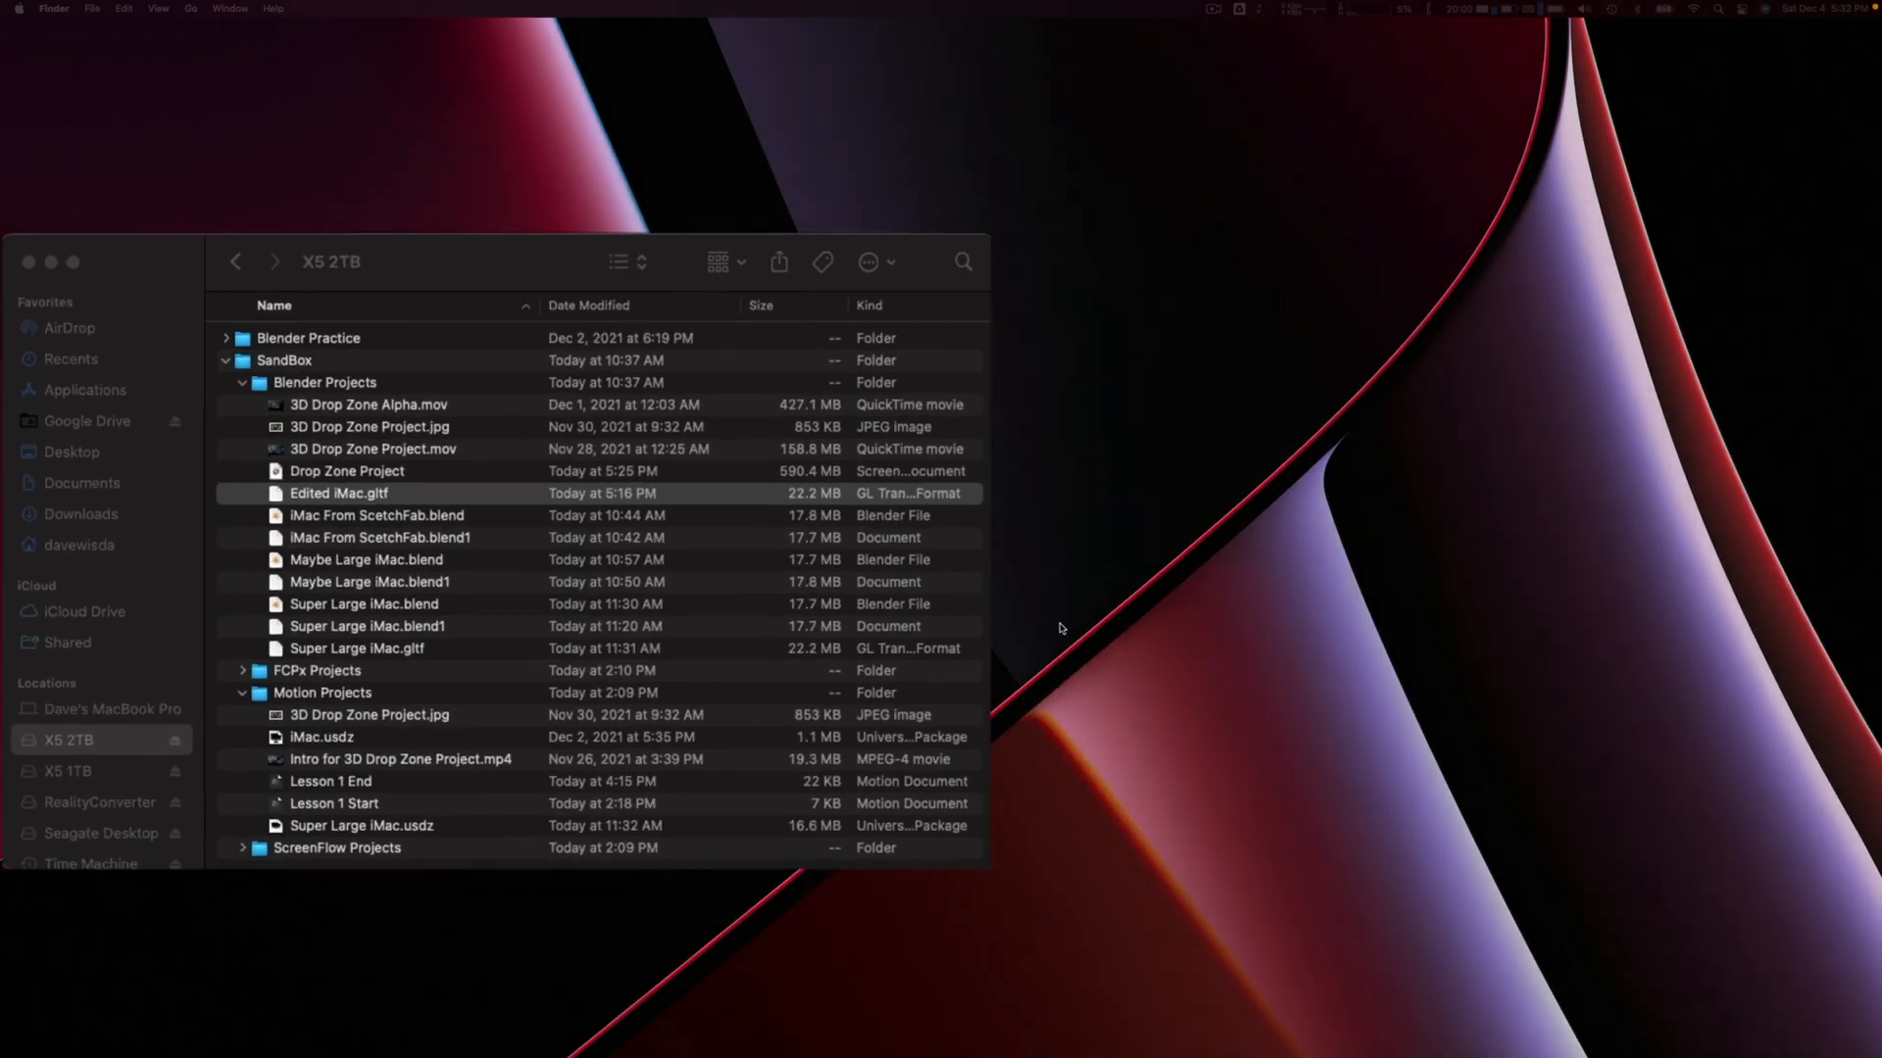
Switch to Reality Converter and load Edited iMac.gltf from the Blender Projects folder into it
mouse_move(825, 1056)
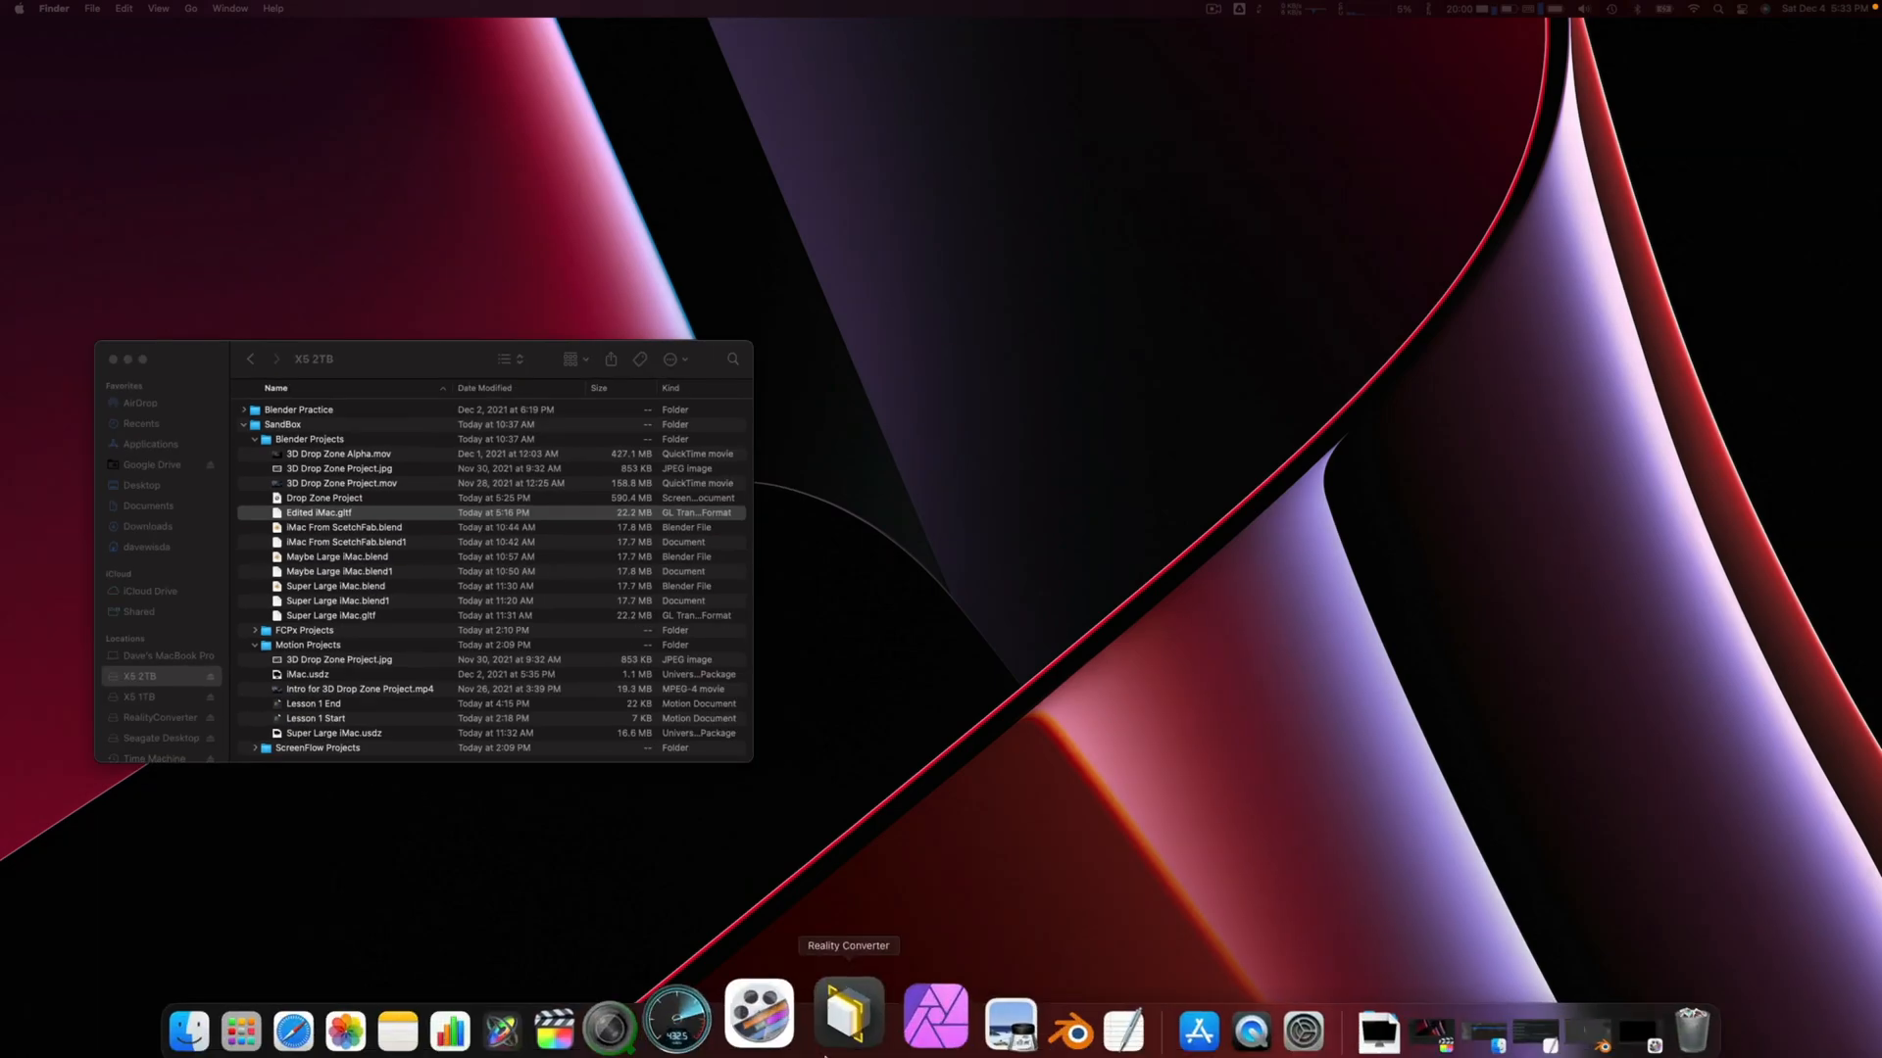
left_click(840, 990)
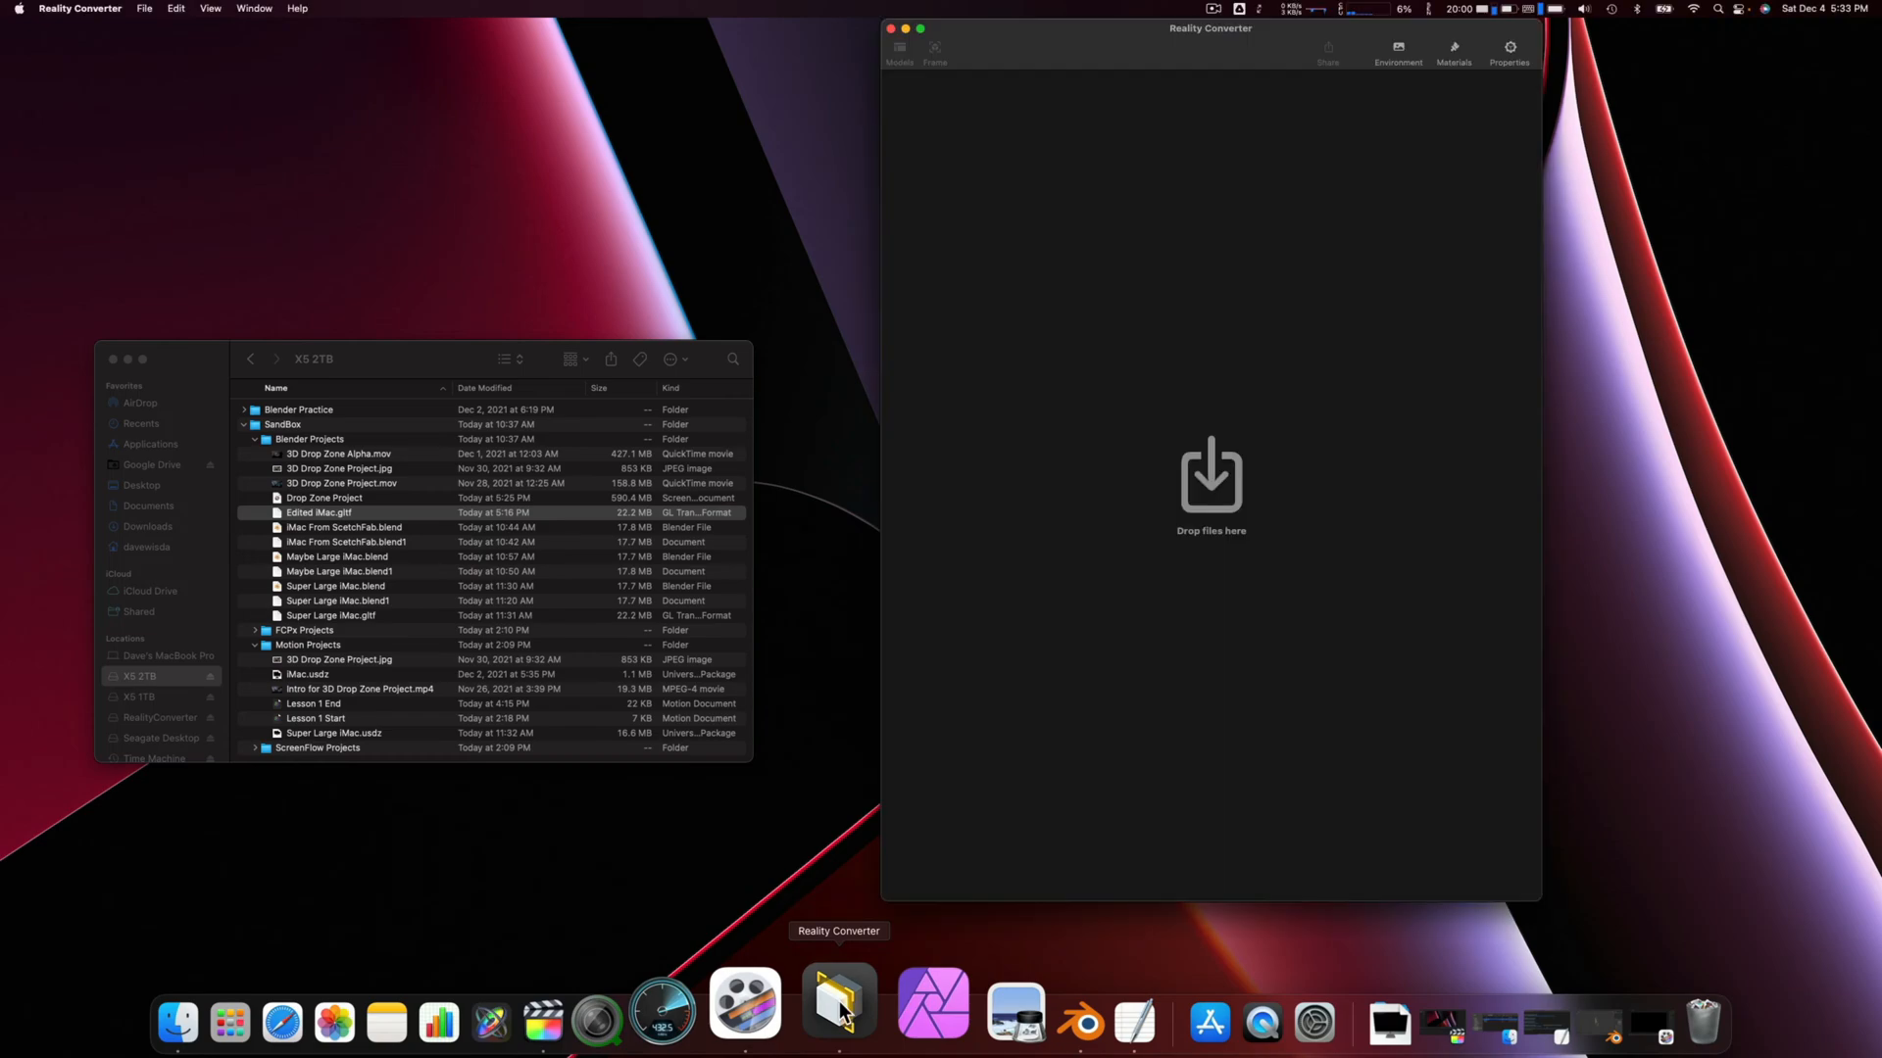
left_click(314, 513)
left_click(314, 513)
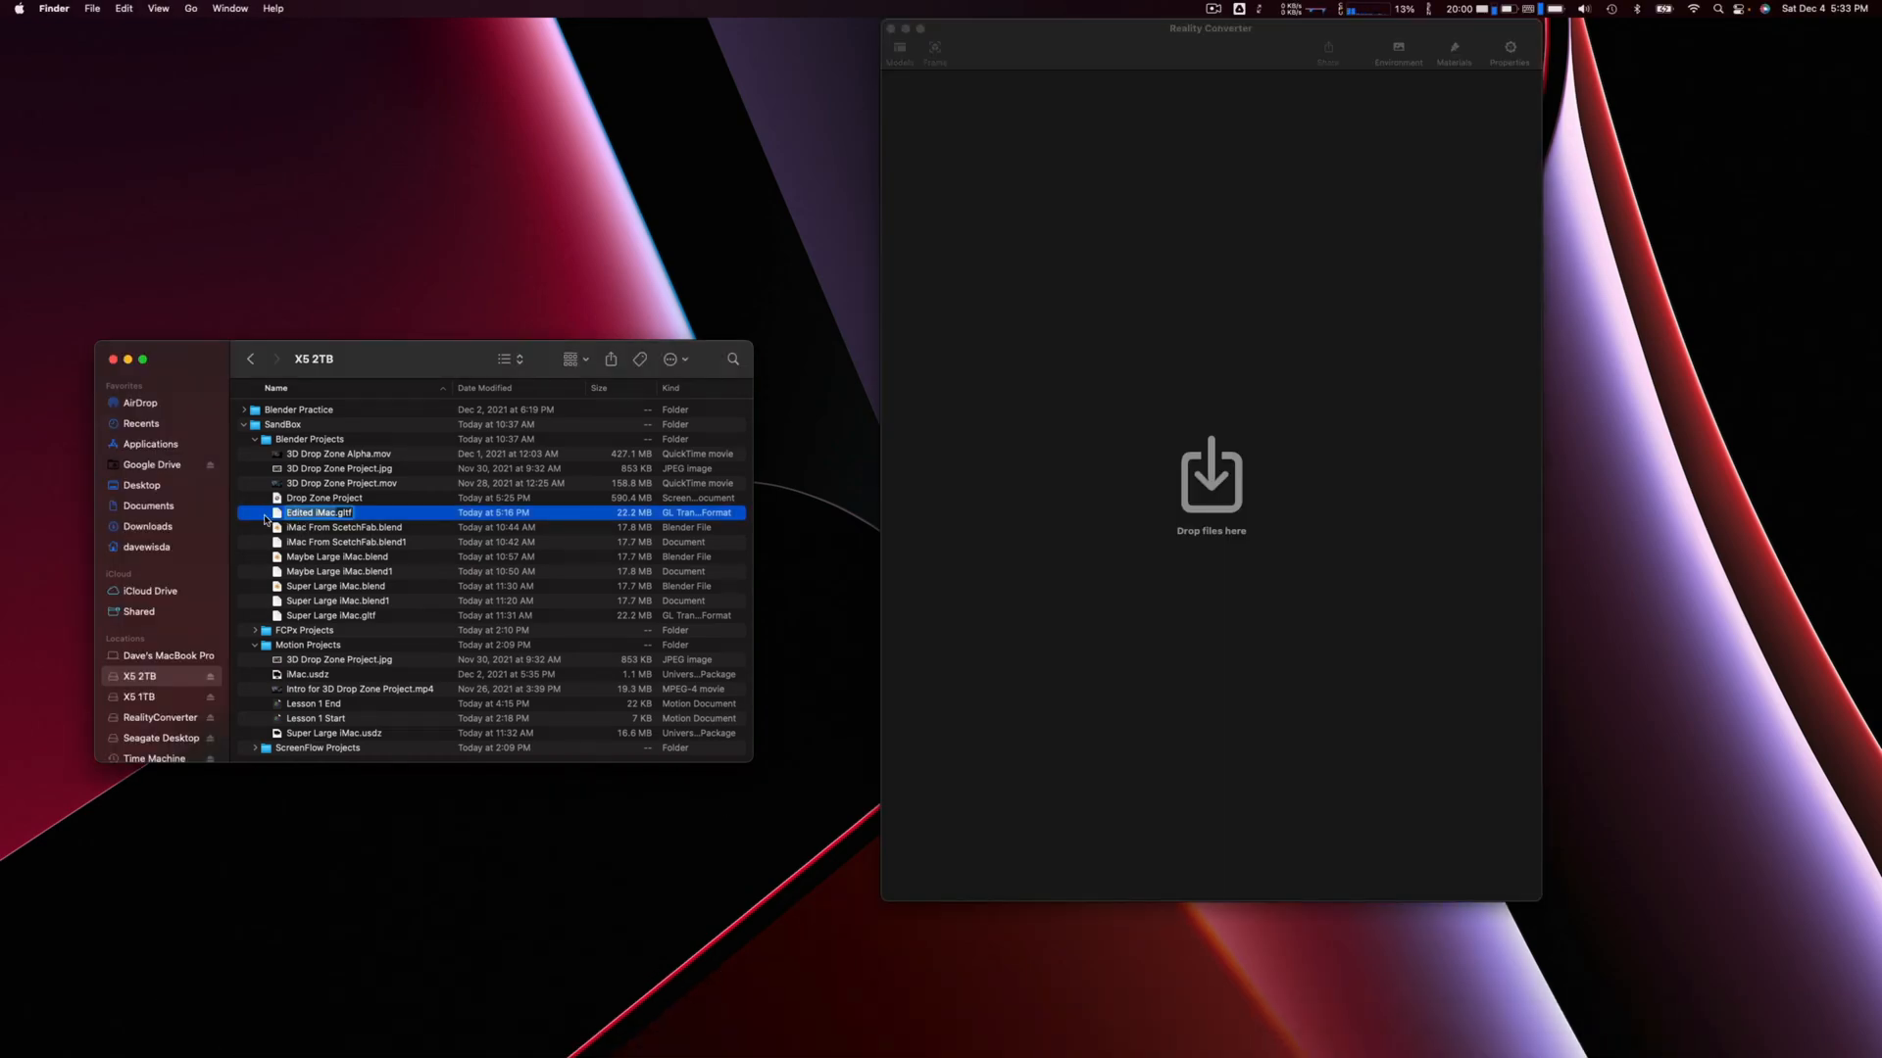
left_click(274, 518)
left_click_drag(277, 512, 1185, 485)
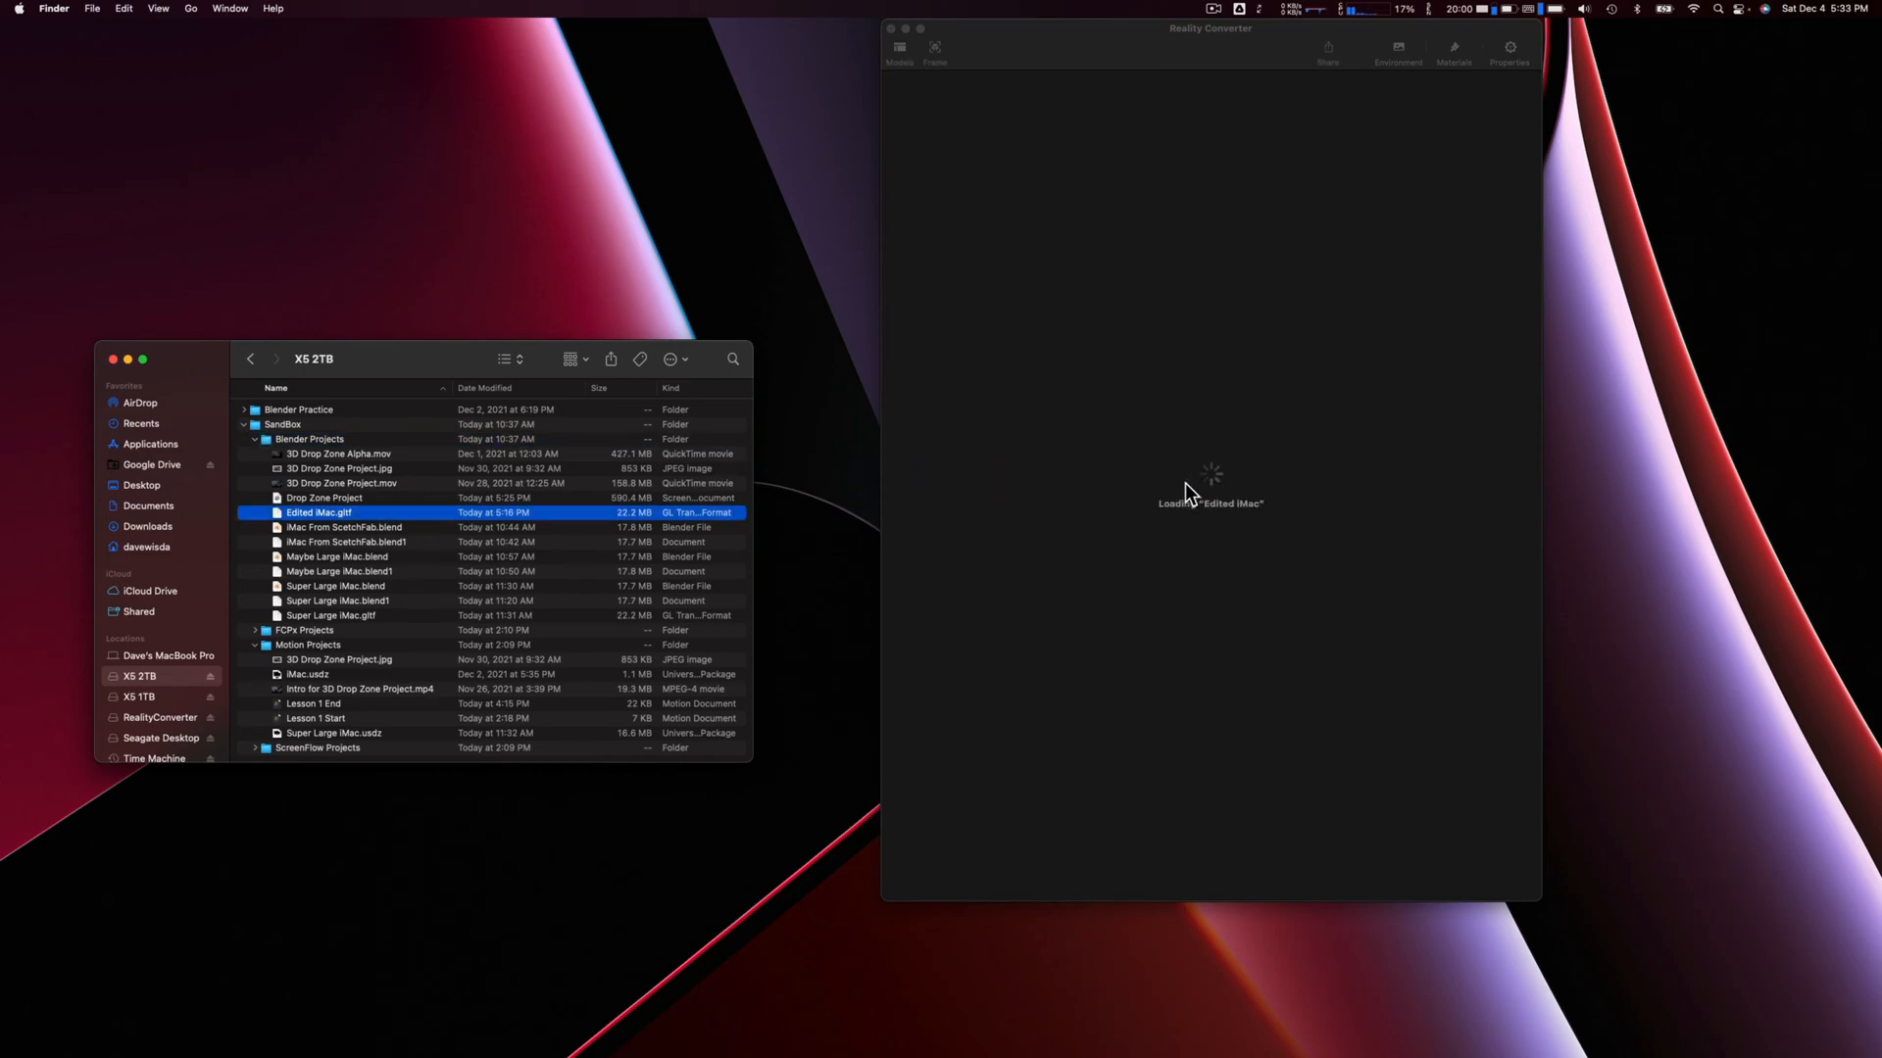
left_click(1184, 485)
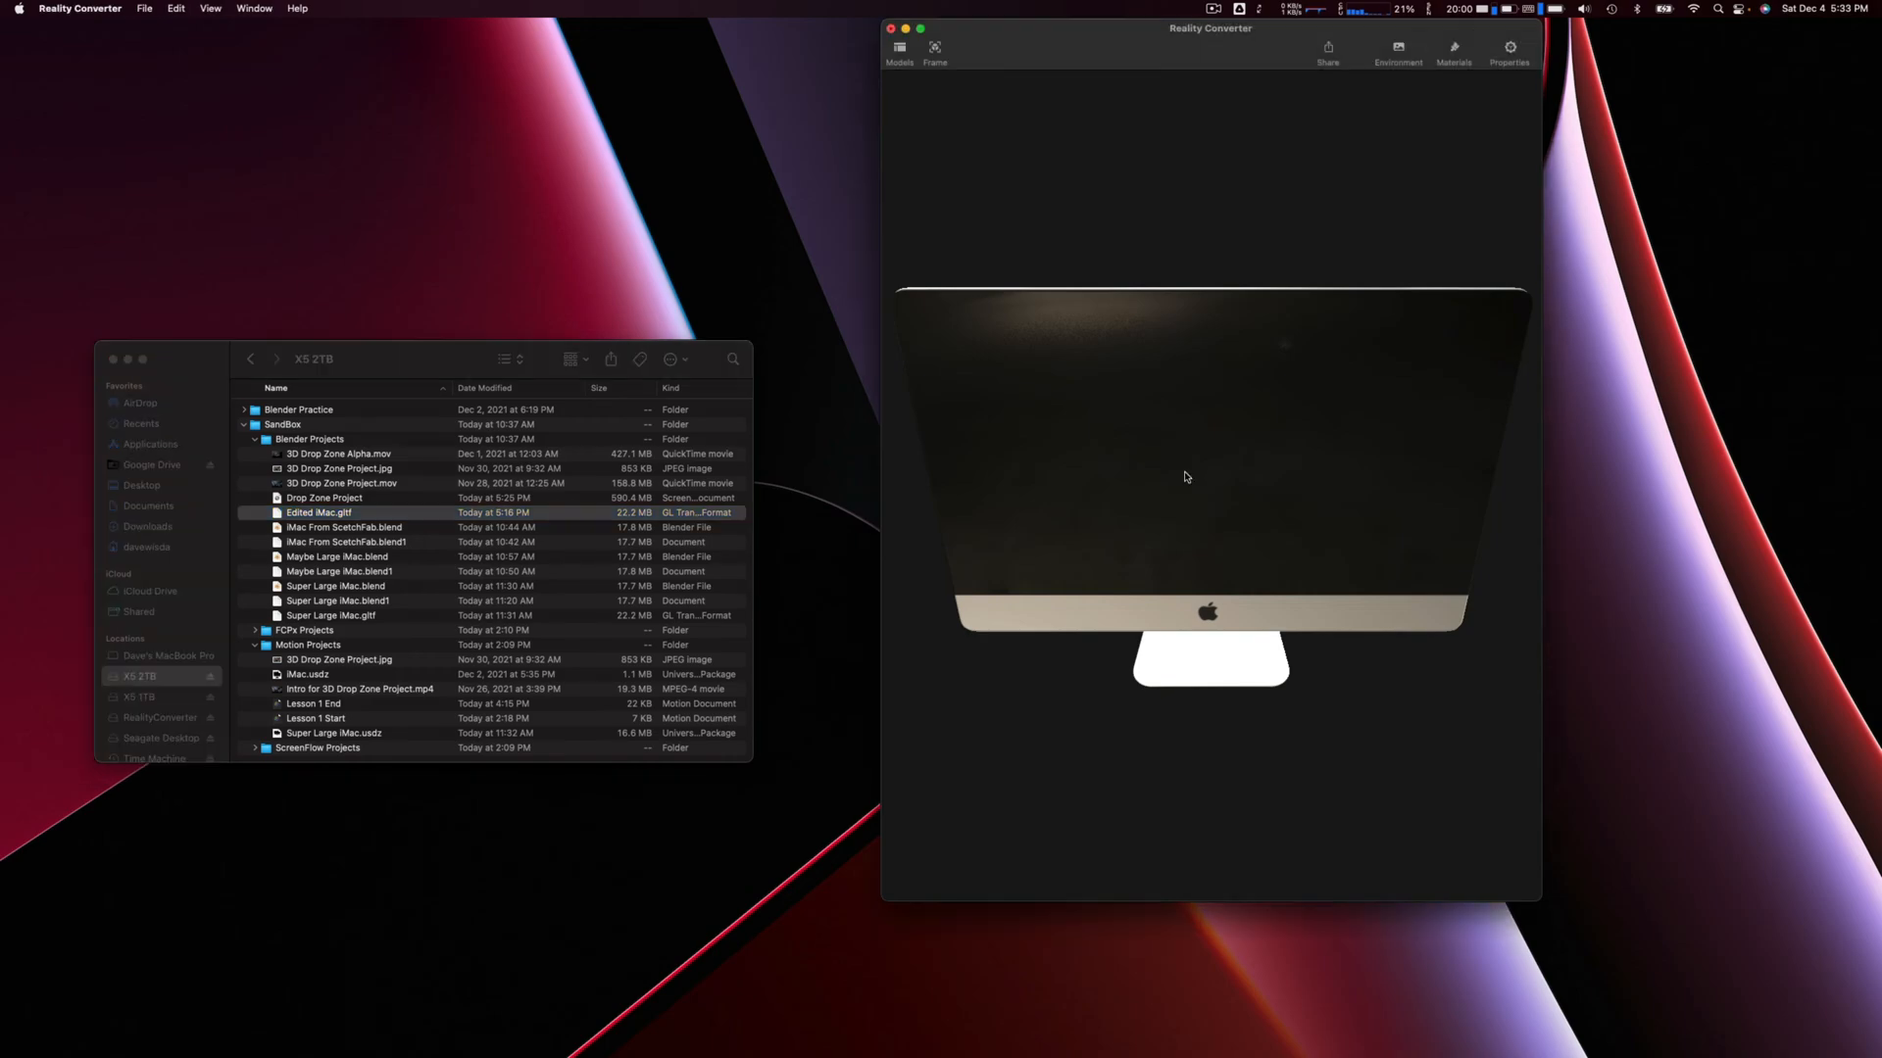
Try the Default and Downtown at night environments on the iMac, then apply Diffuse warehouse with exposure set to 0
left_click_drag(1189, 424, 1187, 350)
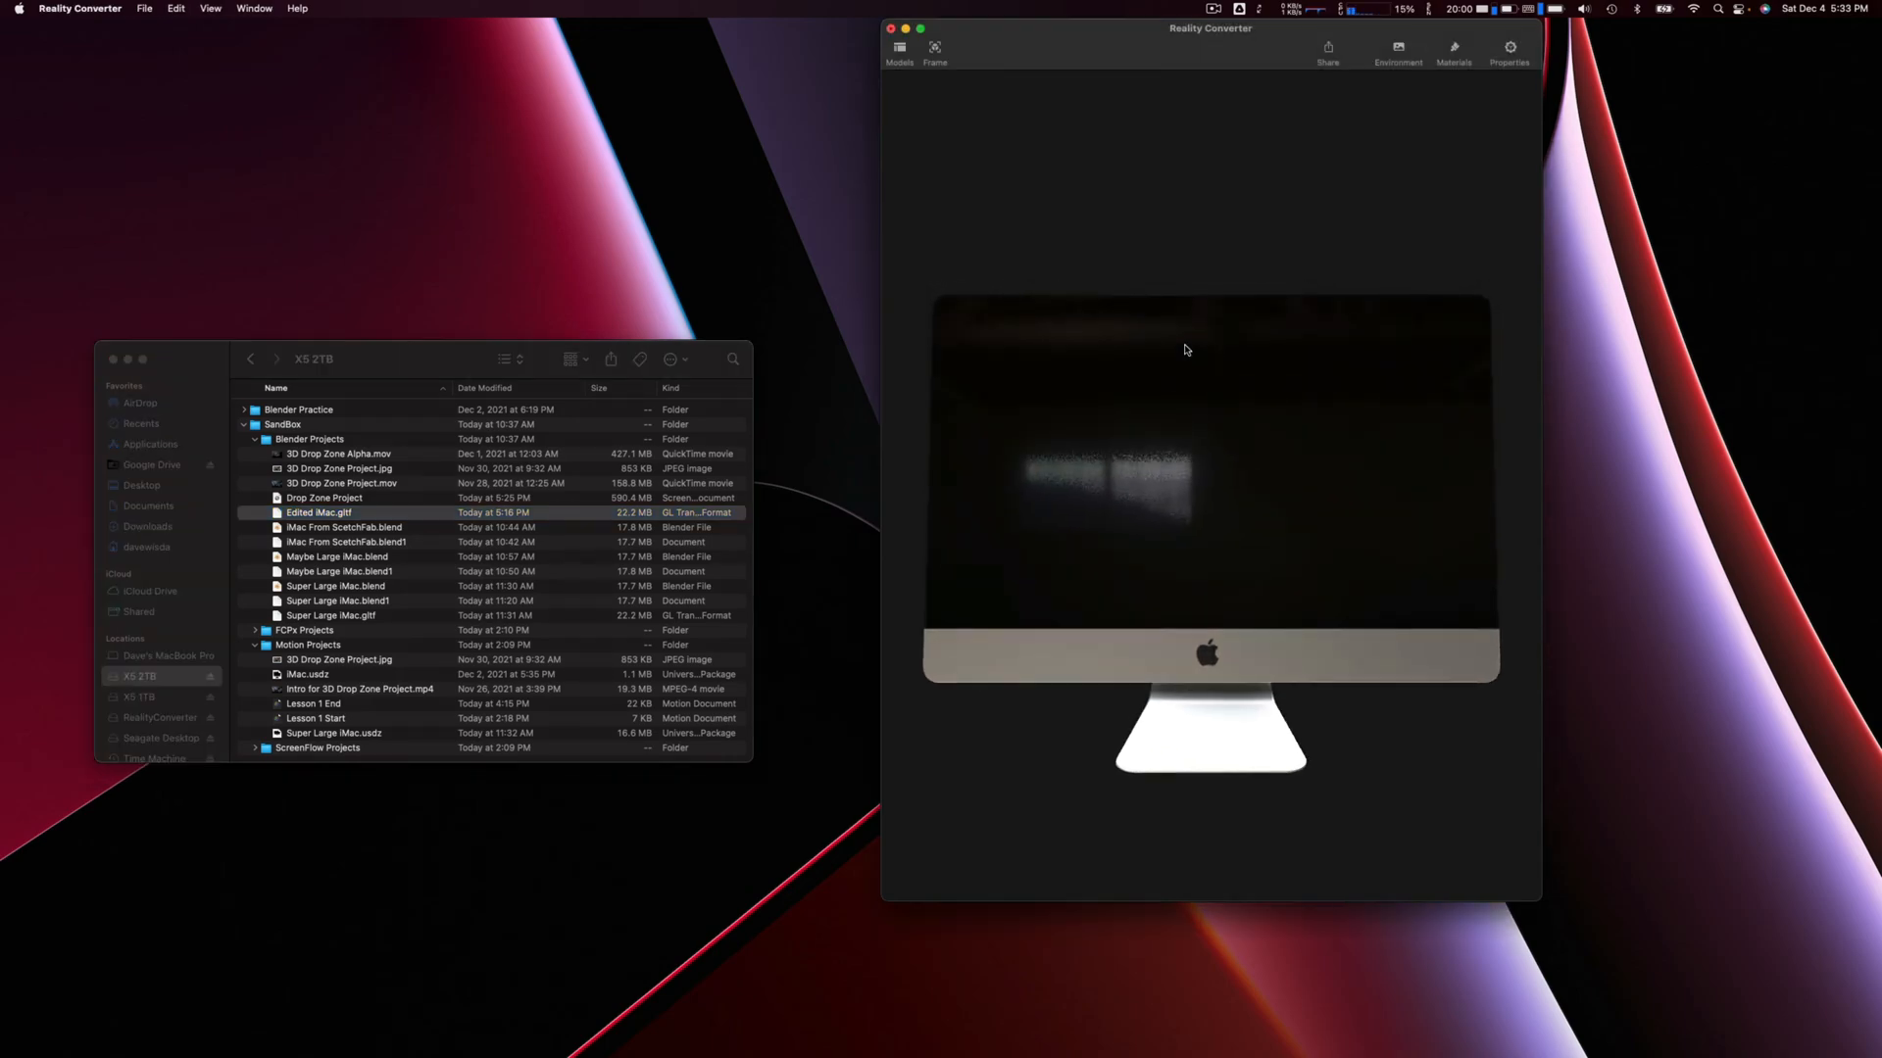
left_click(1396, 54)
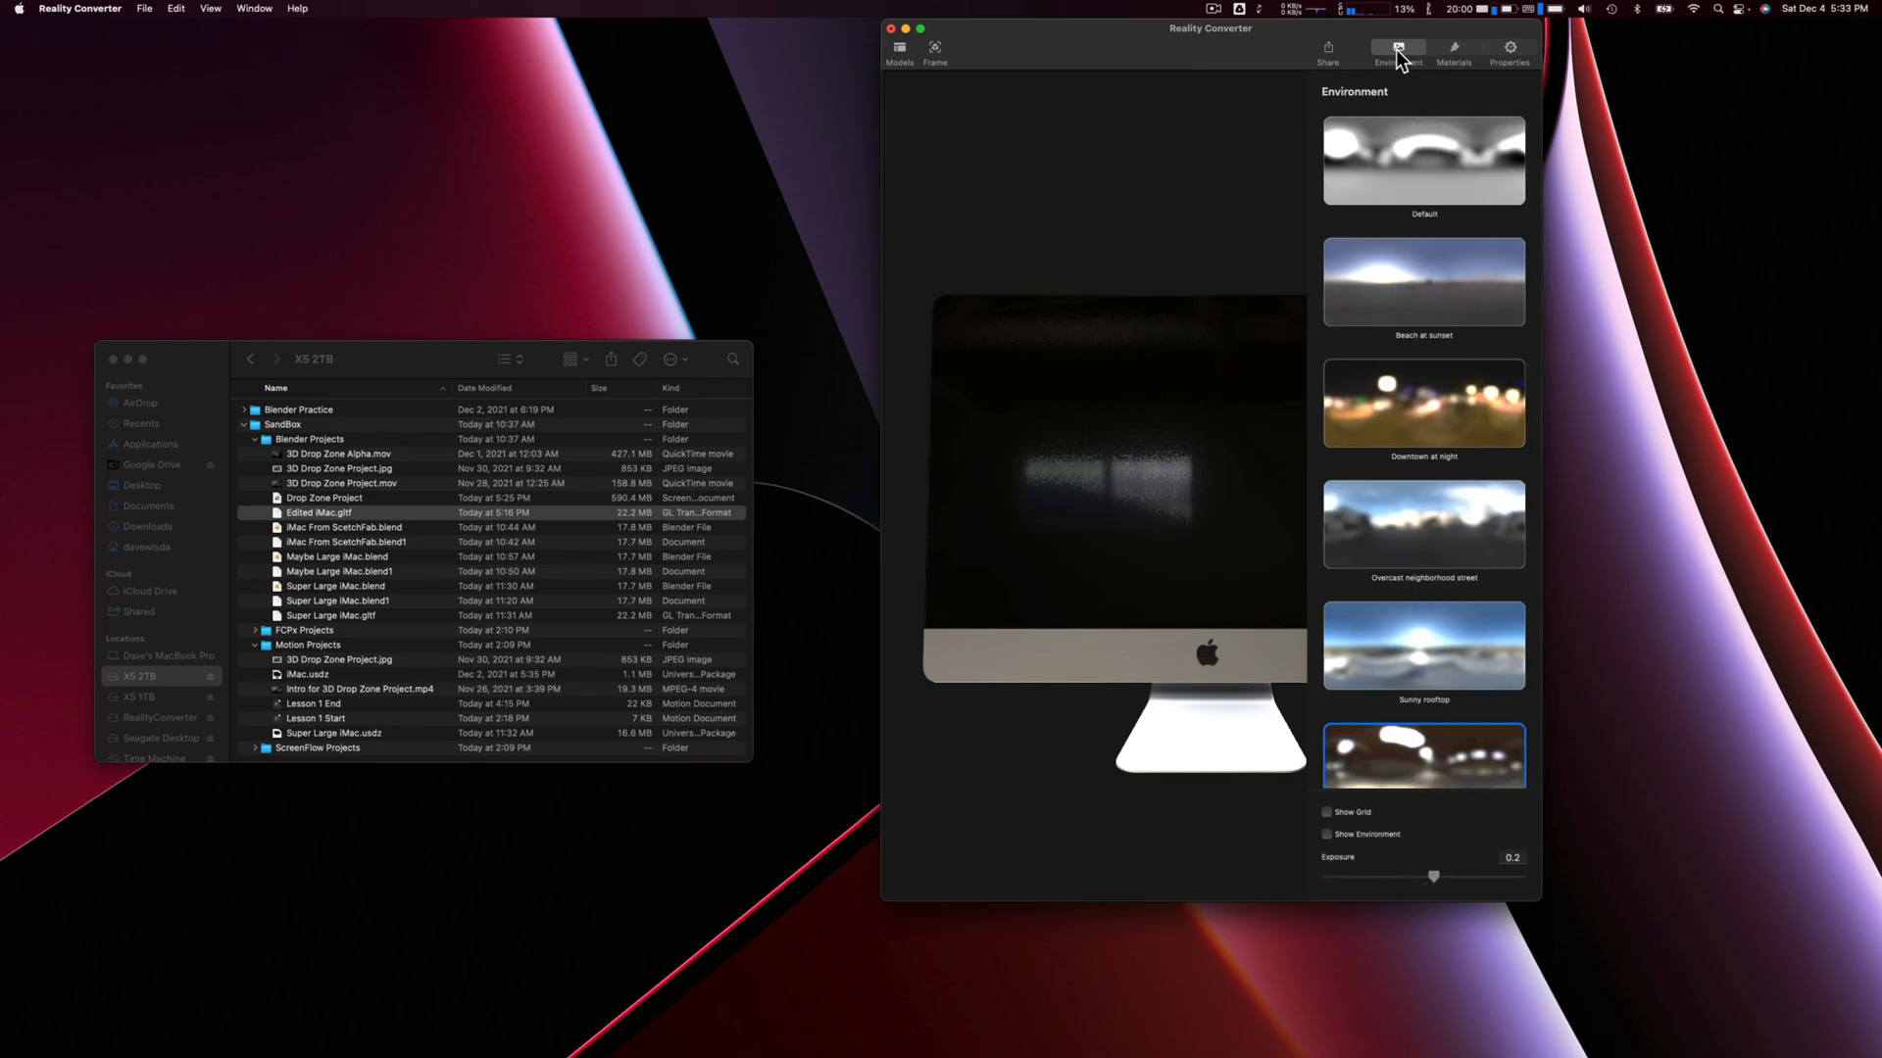
left_click(1411, 186)
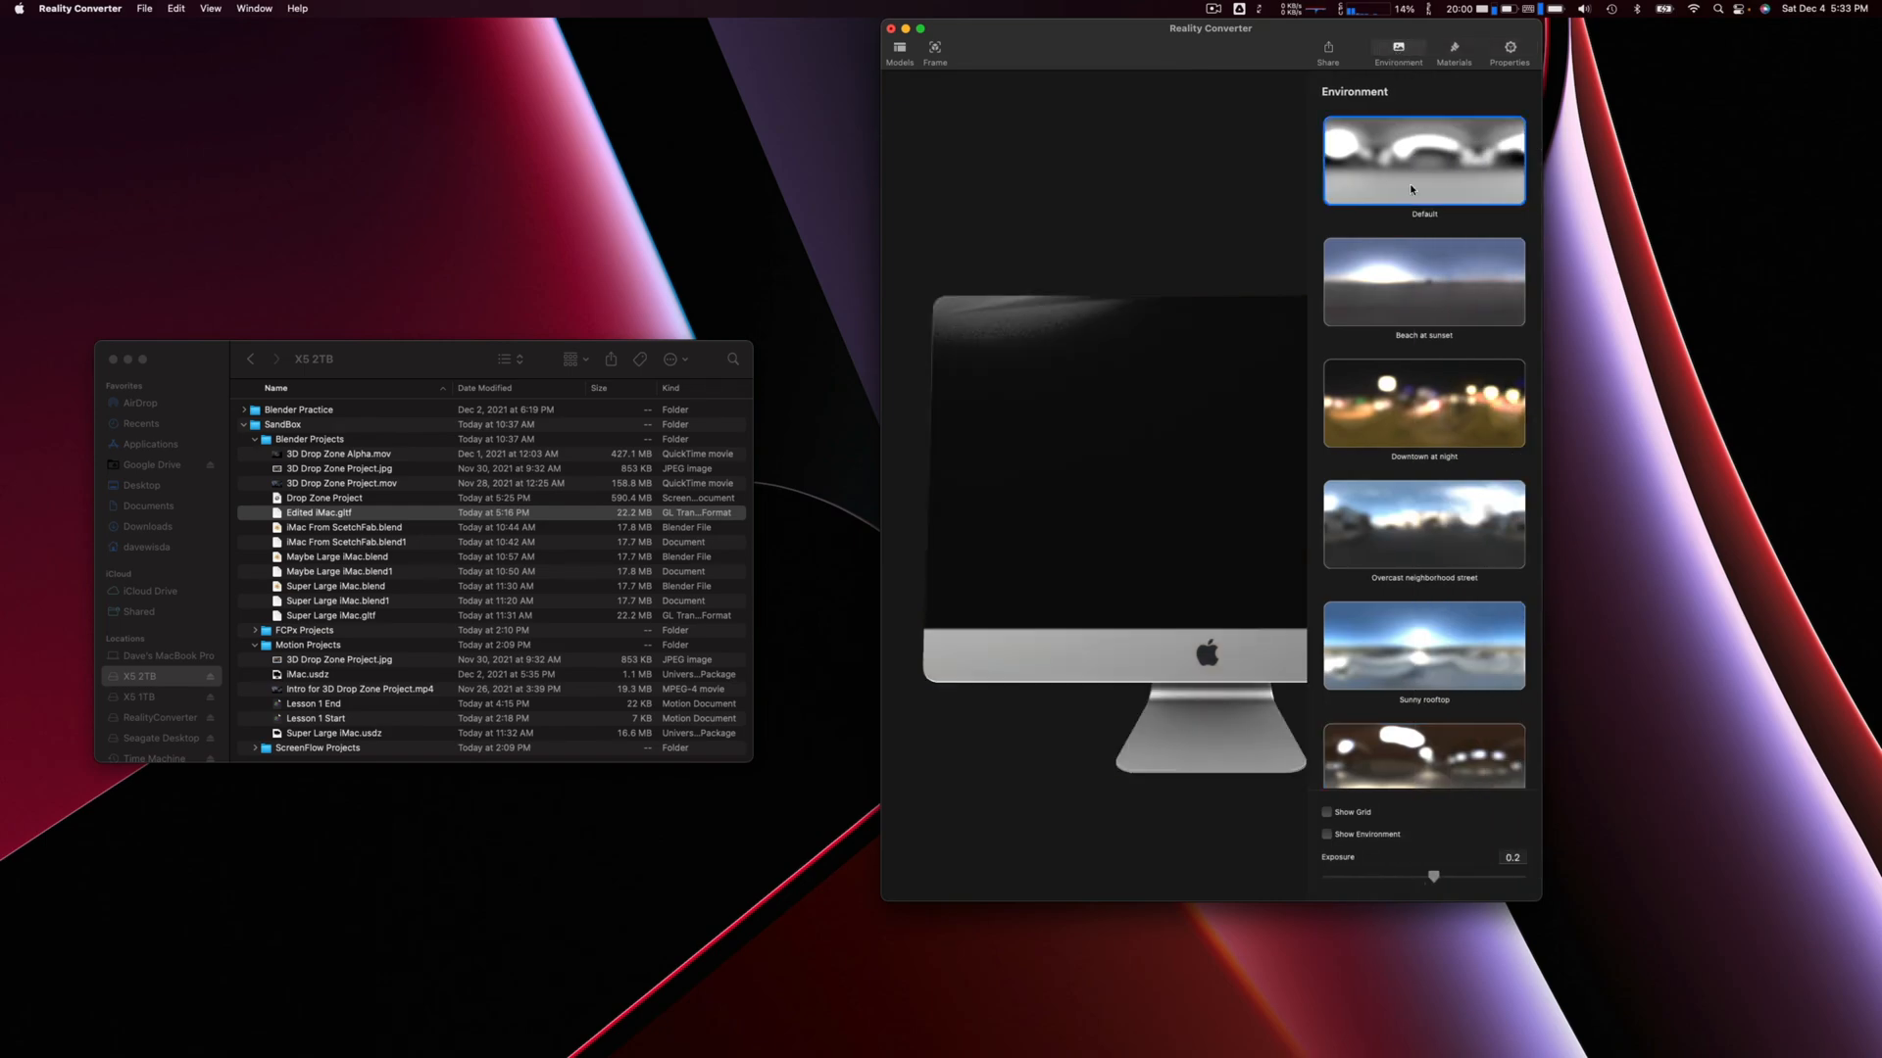
left_click(1412, 377)
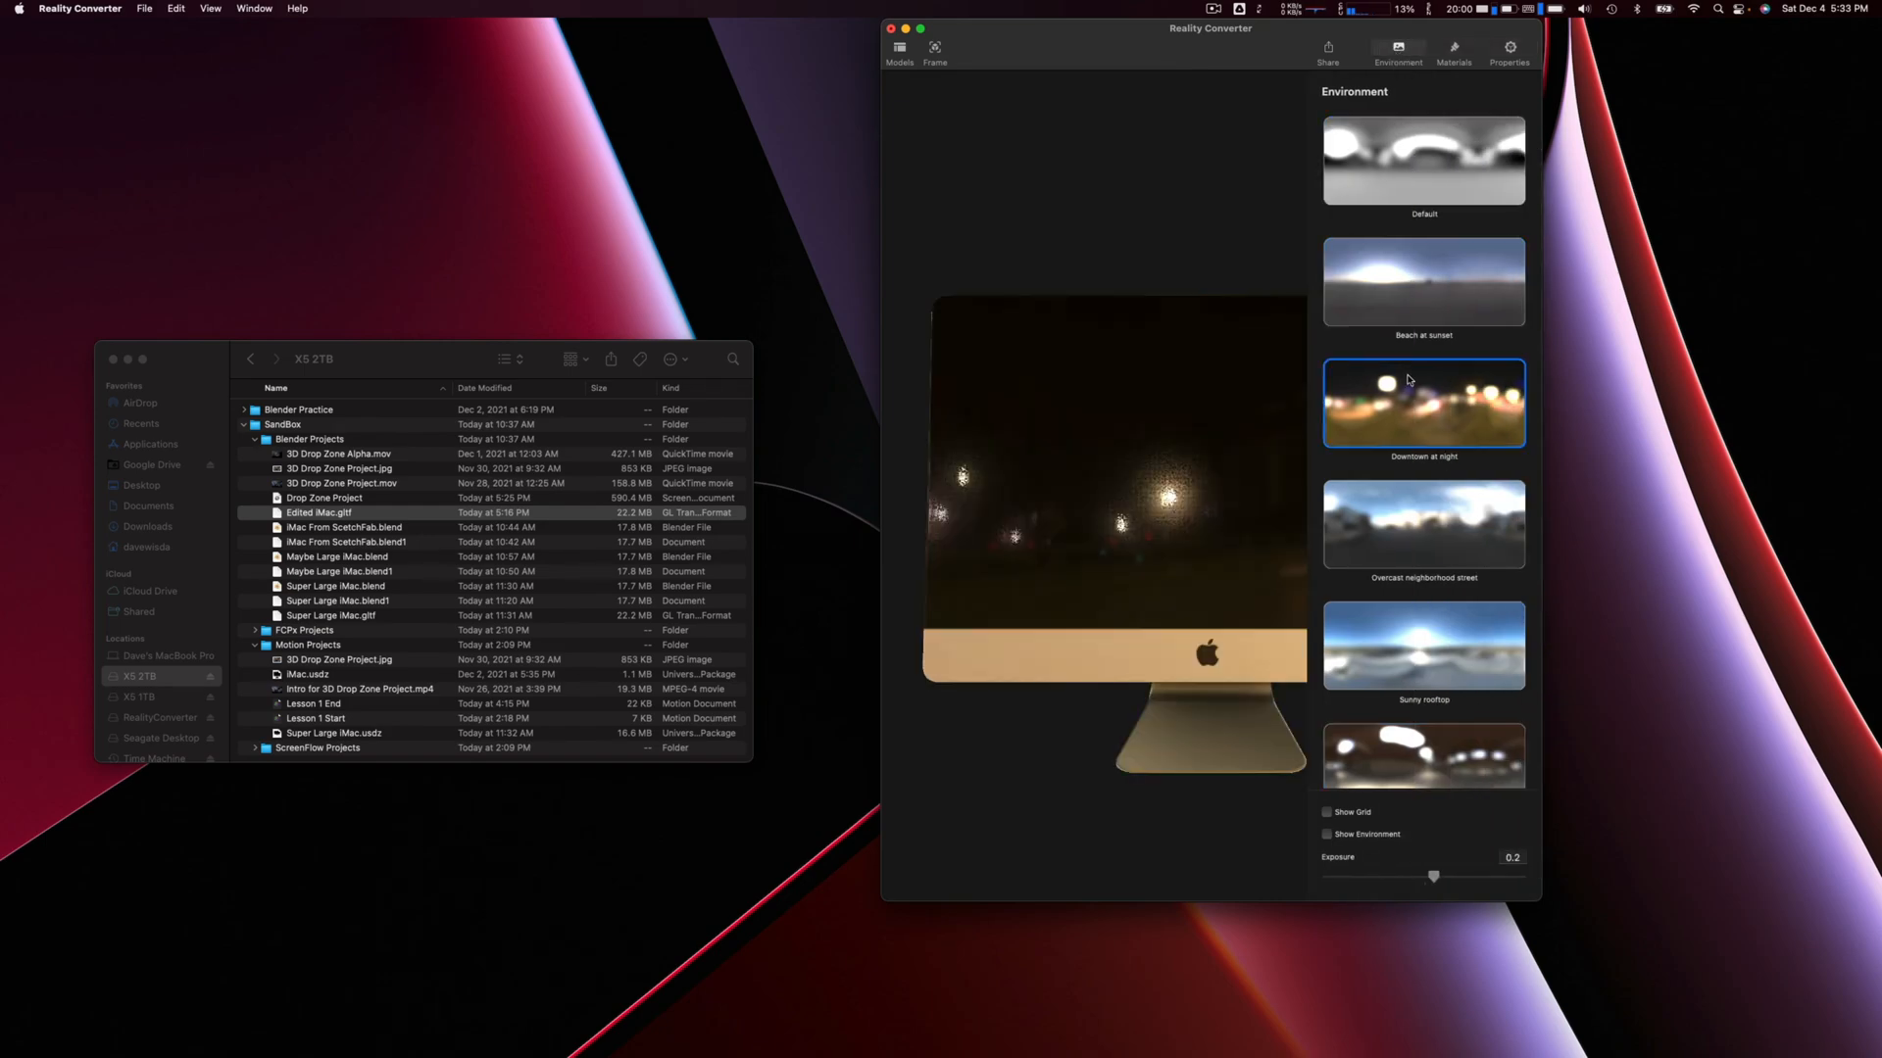
left_click(1420, 766)
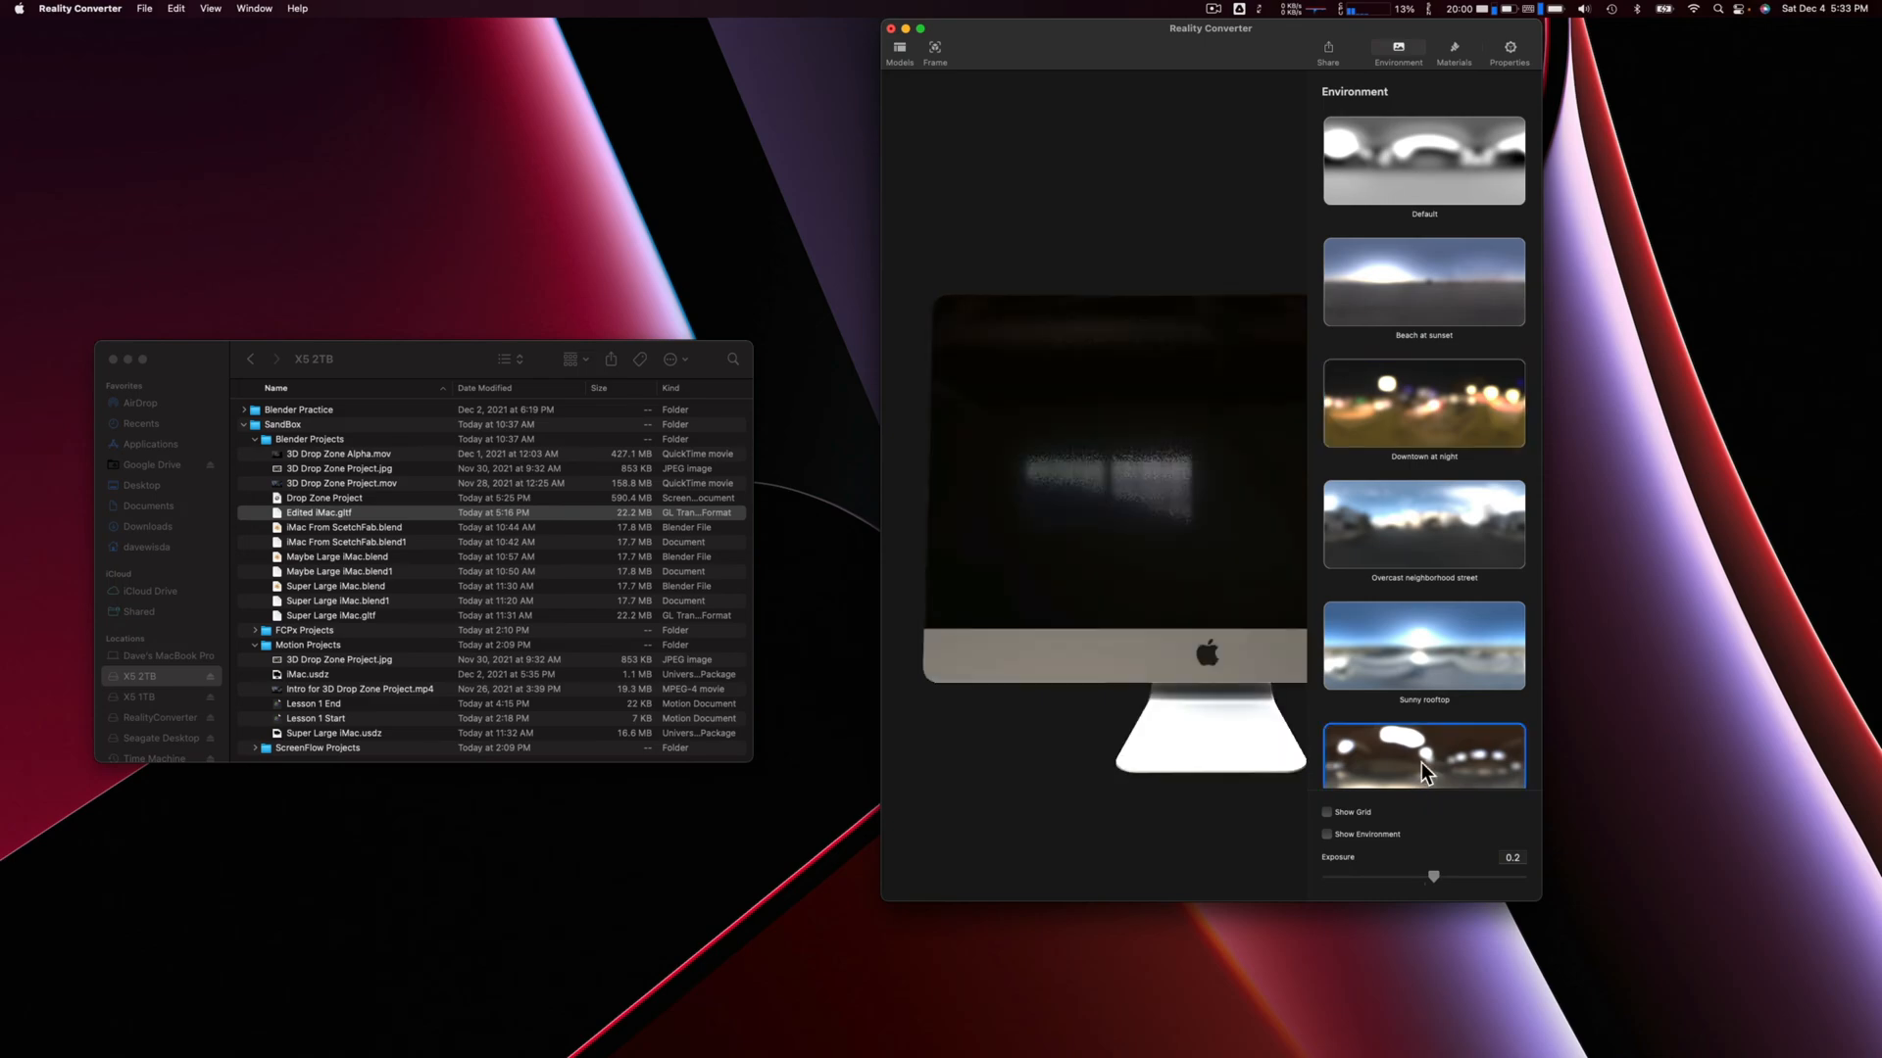
scroll(1421, 769, "down", 2)
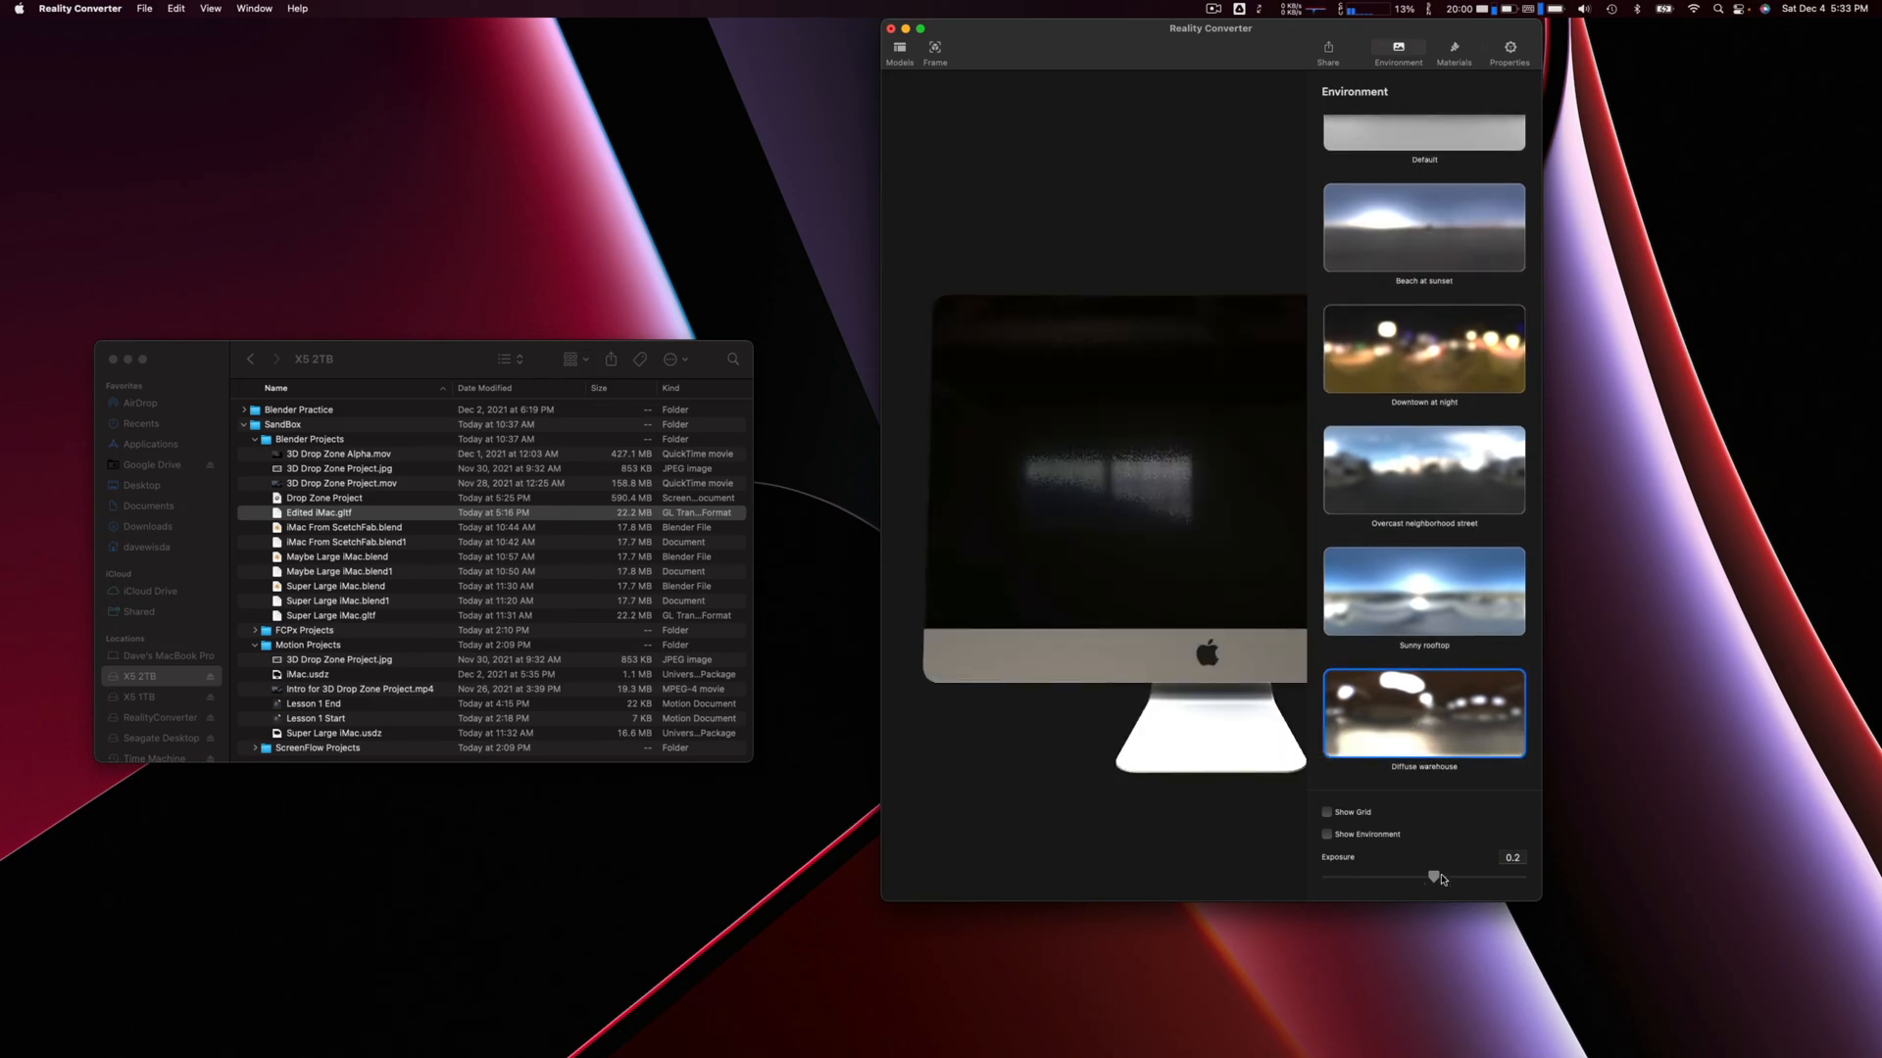
left_click_drag(1433, 877, 1426, 878)
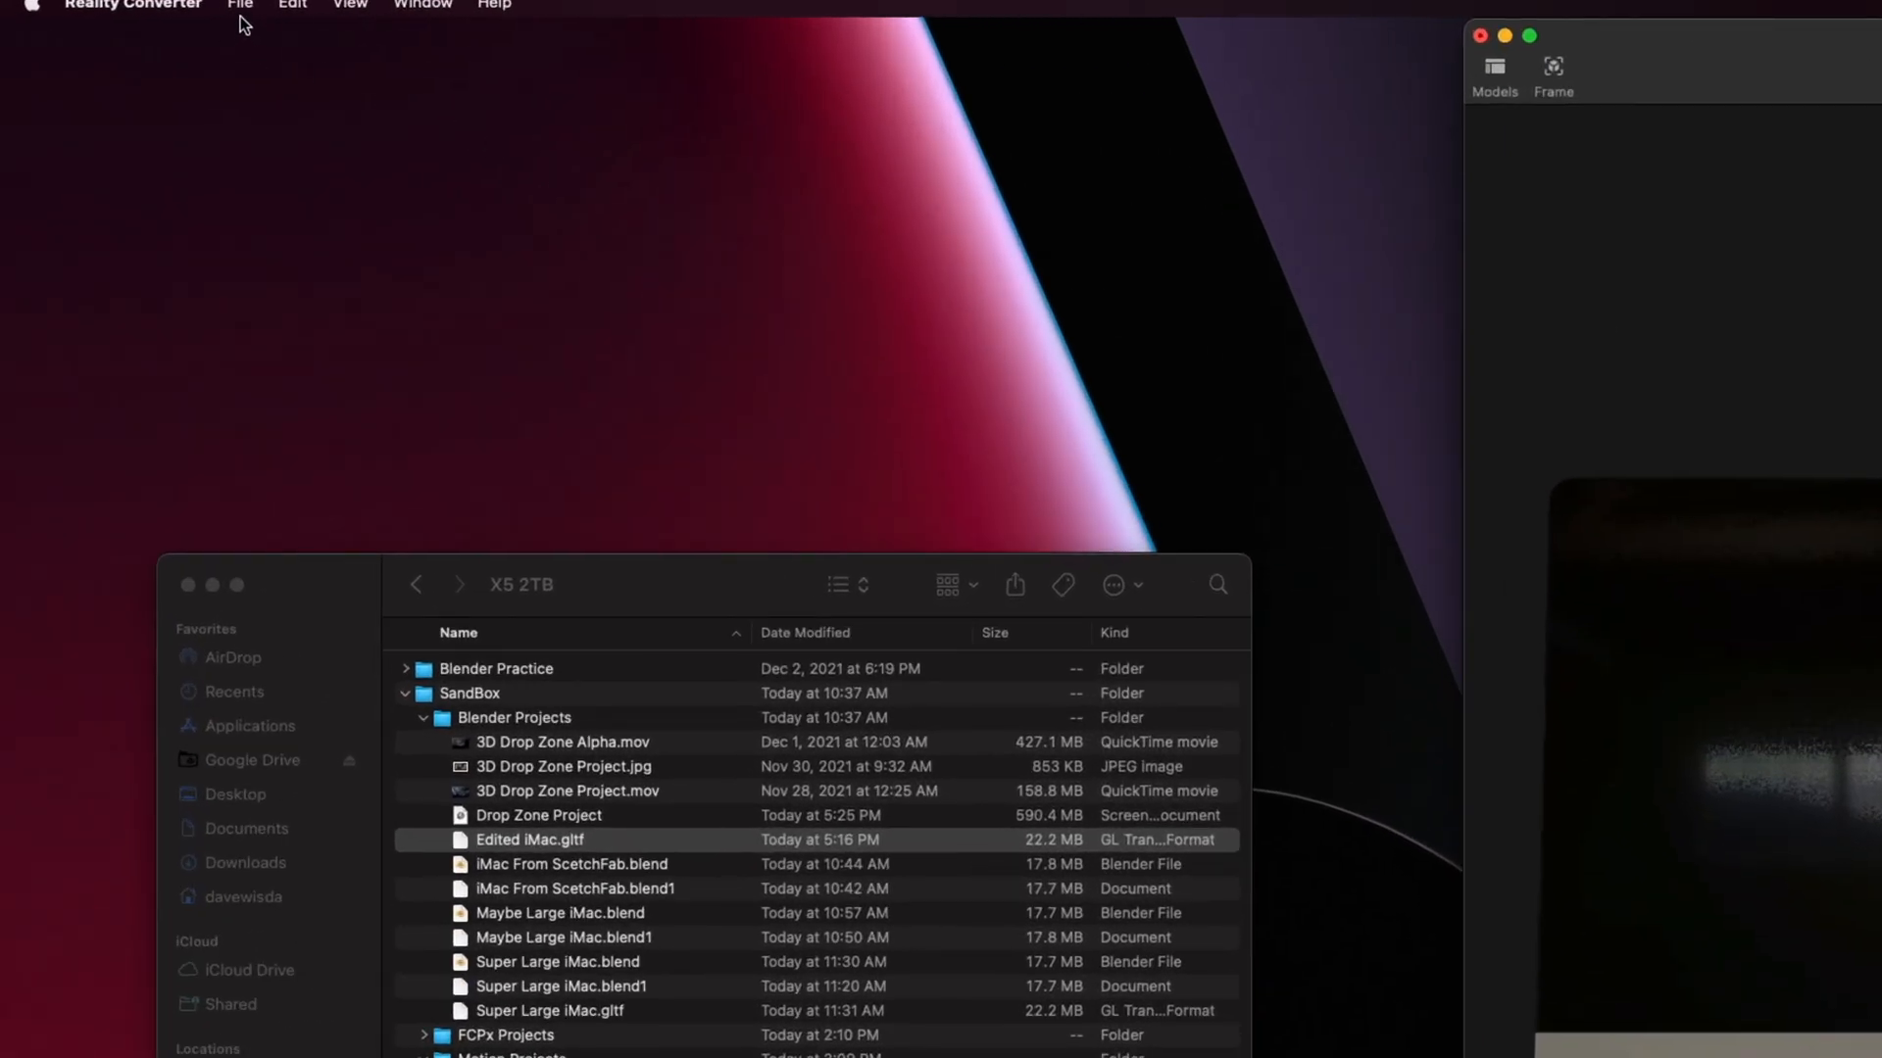
Export the converted model as Edited iMac to the Motion Projects folder inside SandBox on the X5 2TB volume
left_click(240, 5)
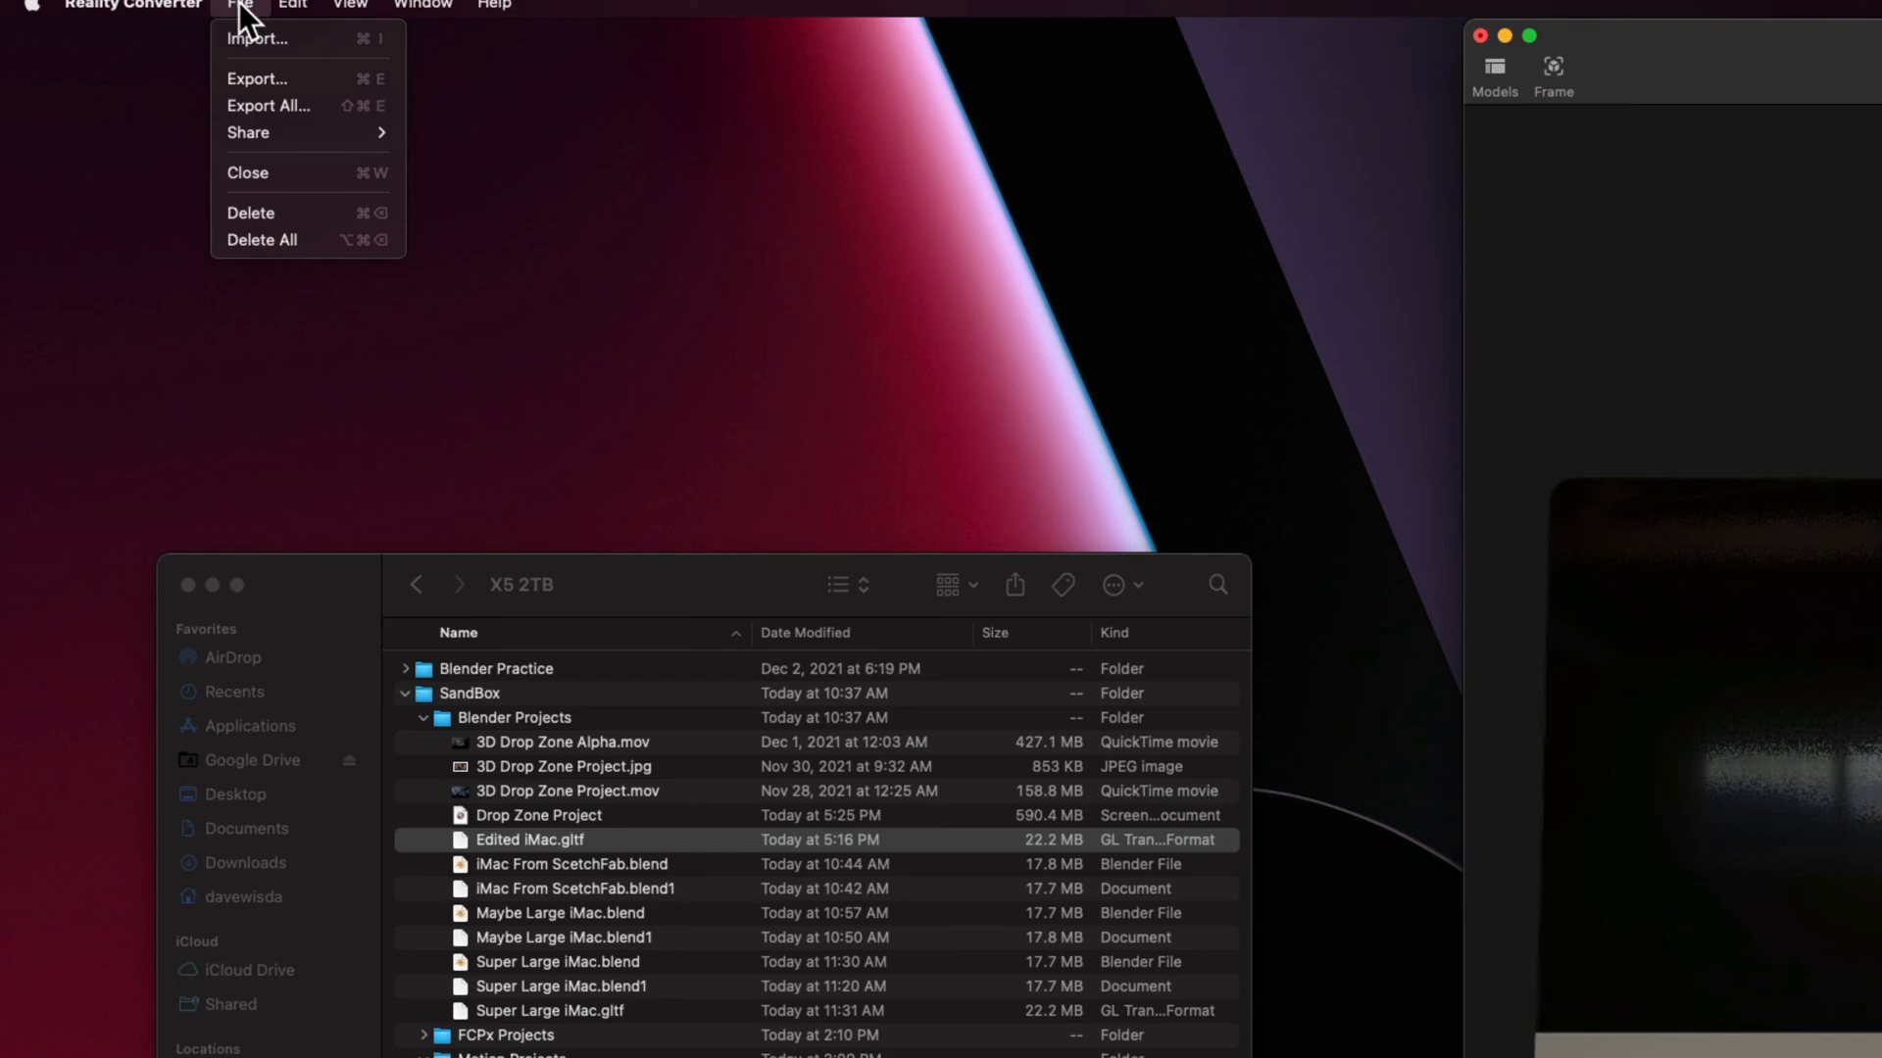
left_click(267, 76)
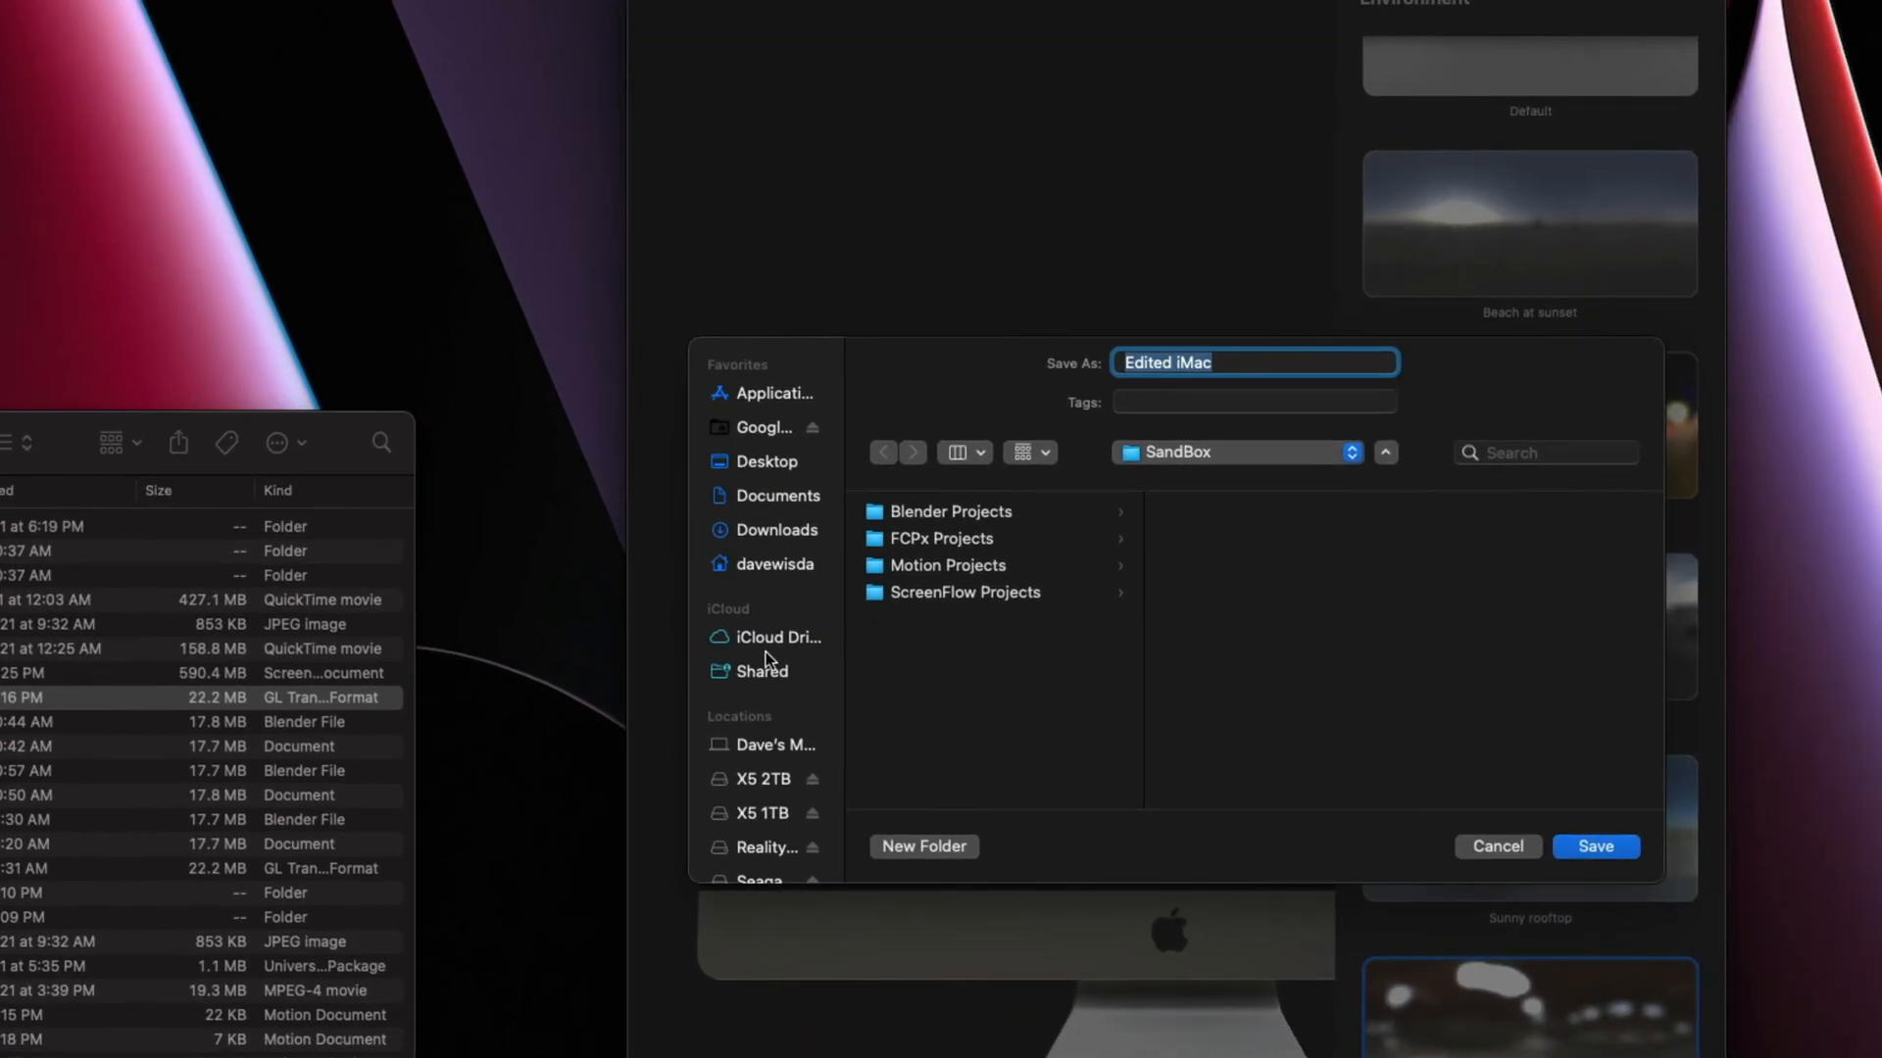
left_click(761, 780)
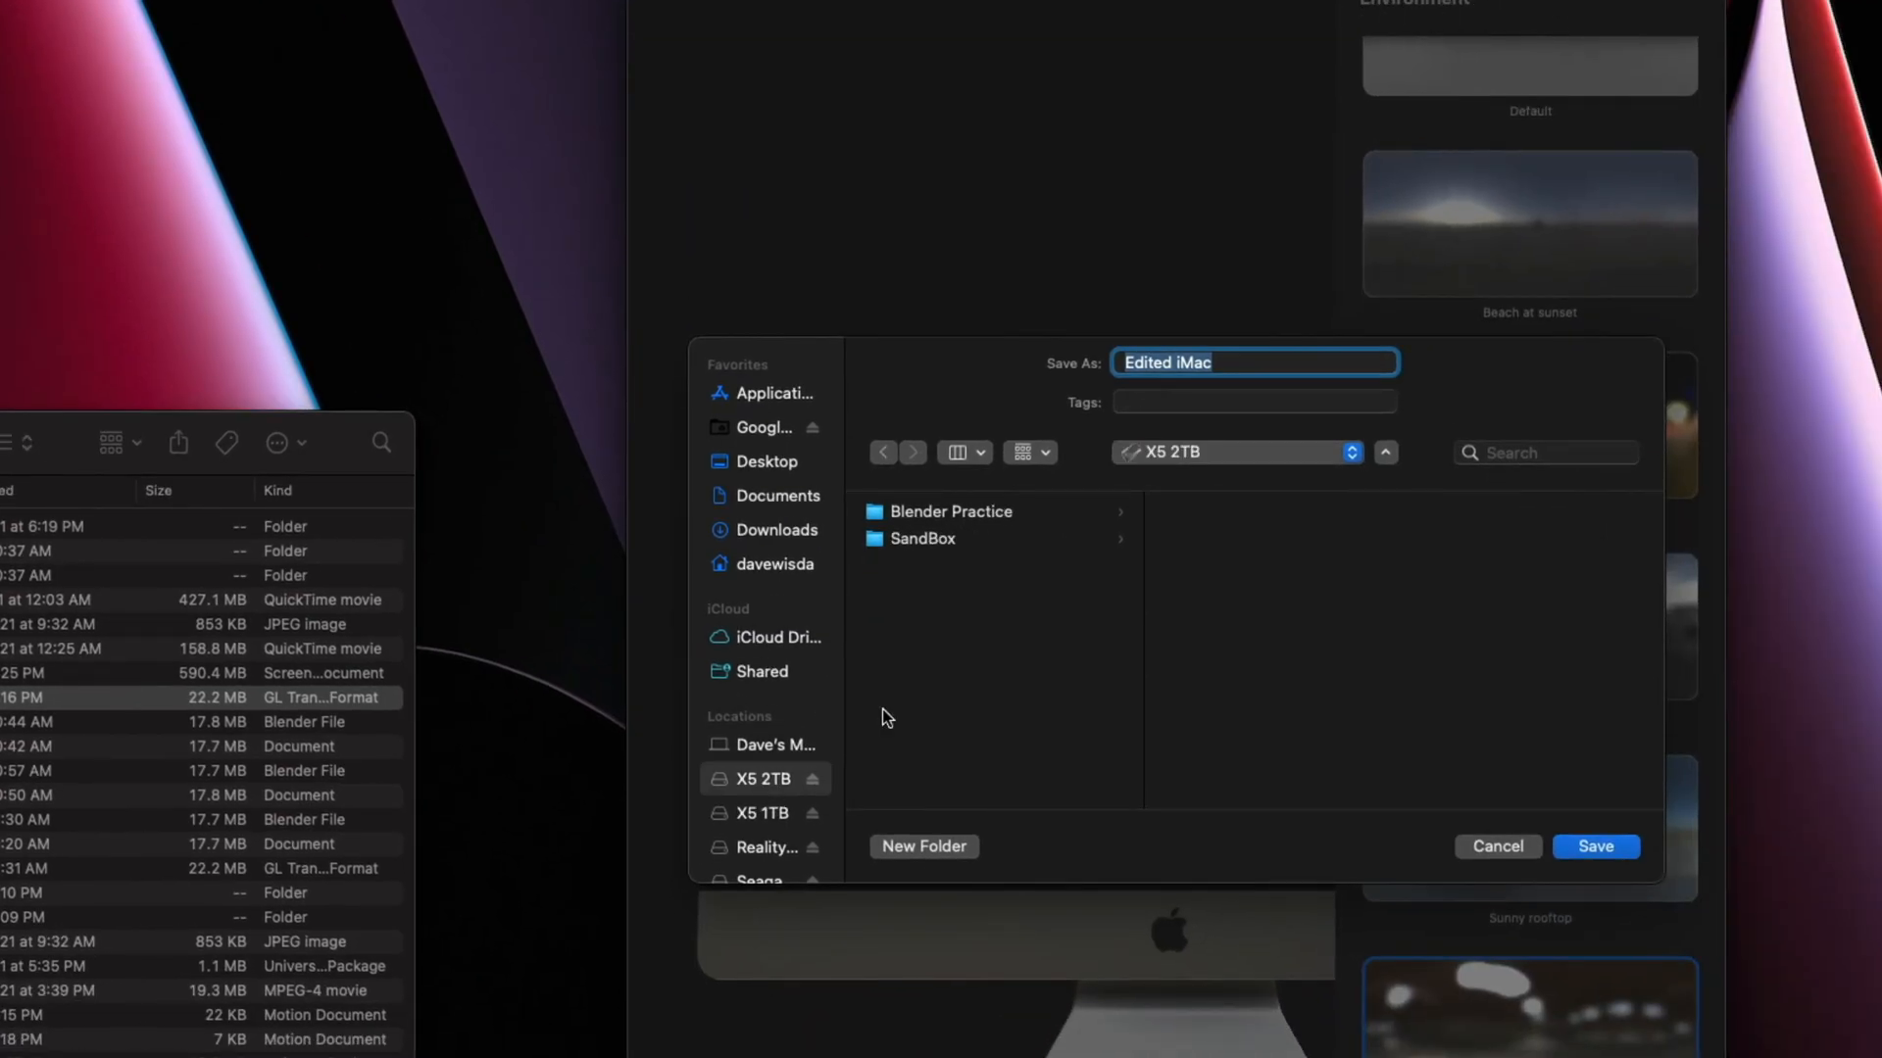
left_click(885, 541)
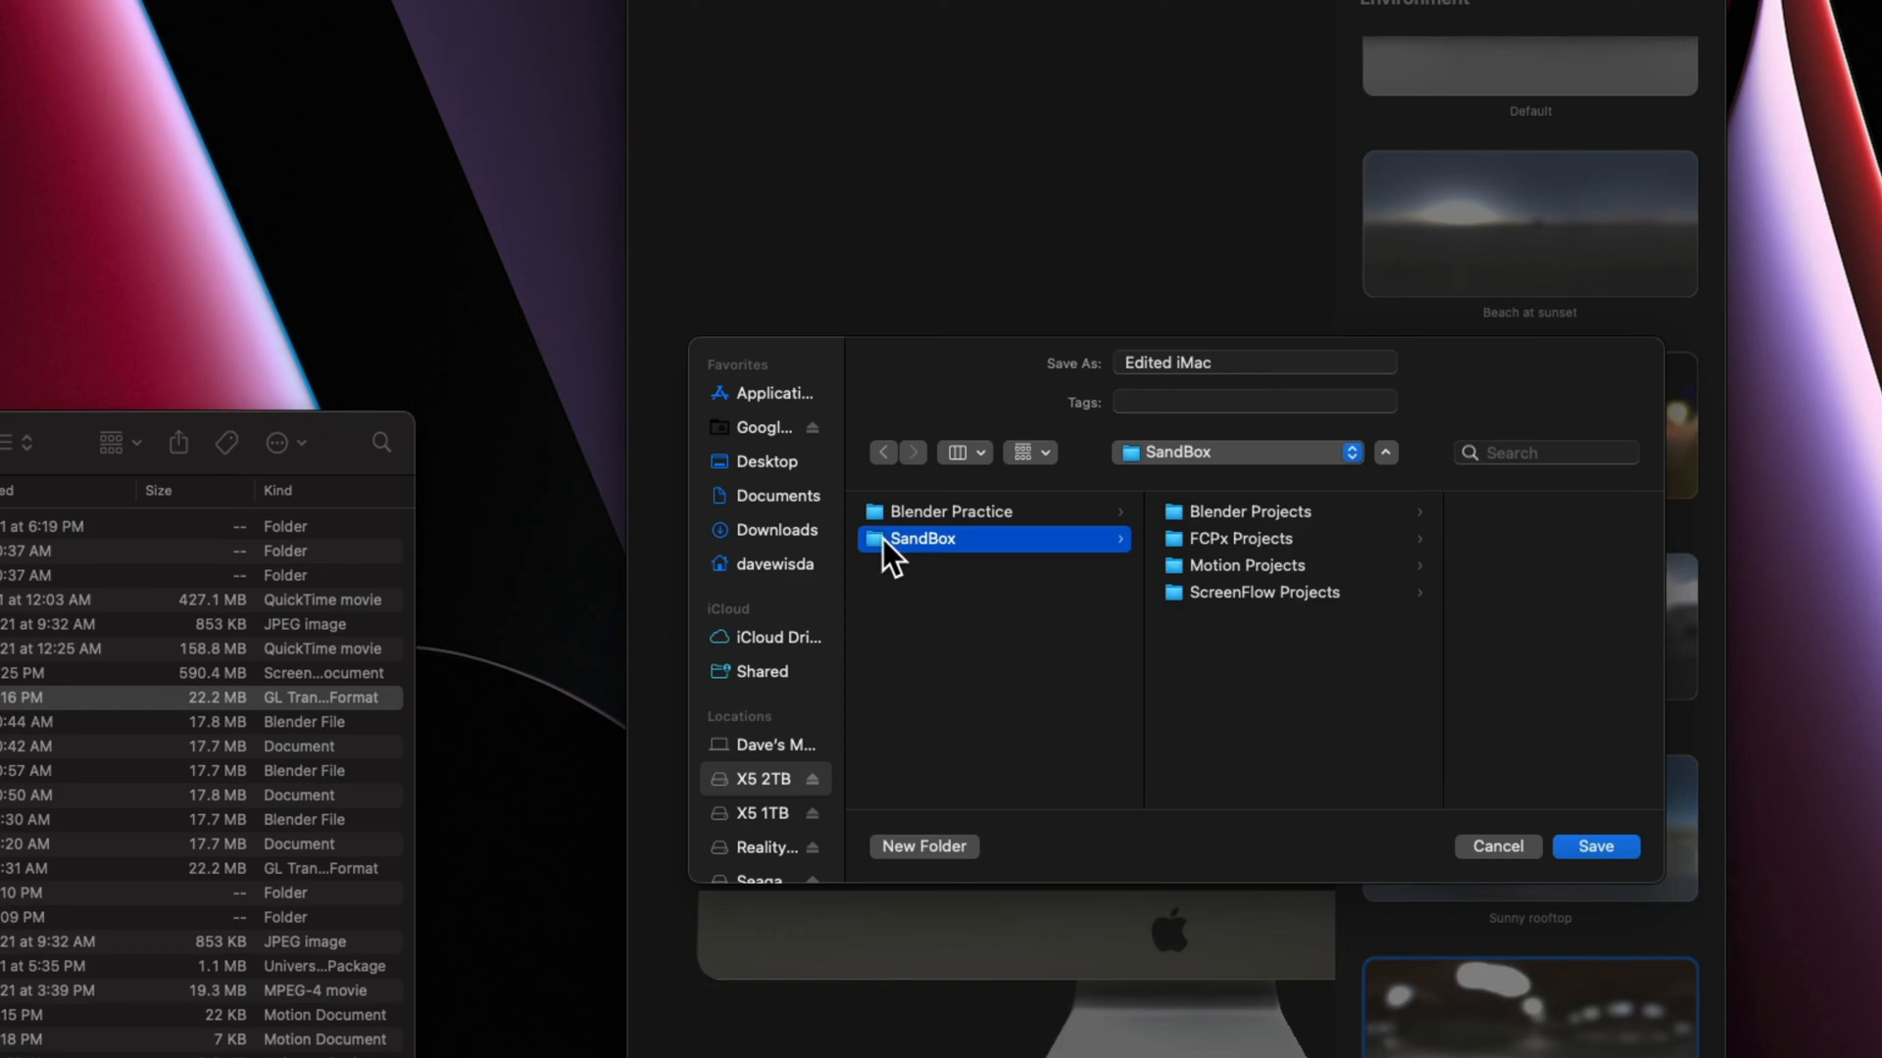
left_click(1229, 569)
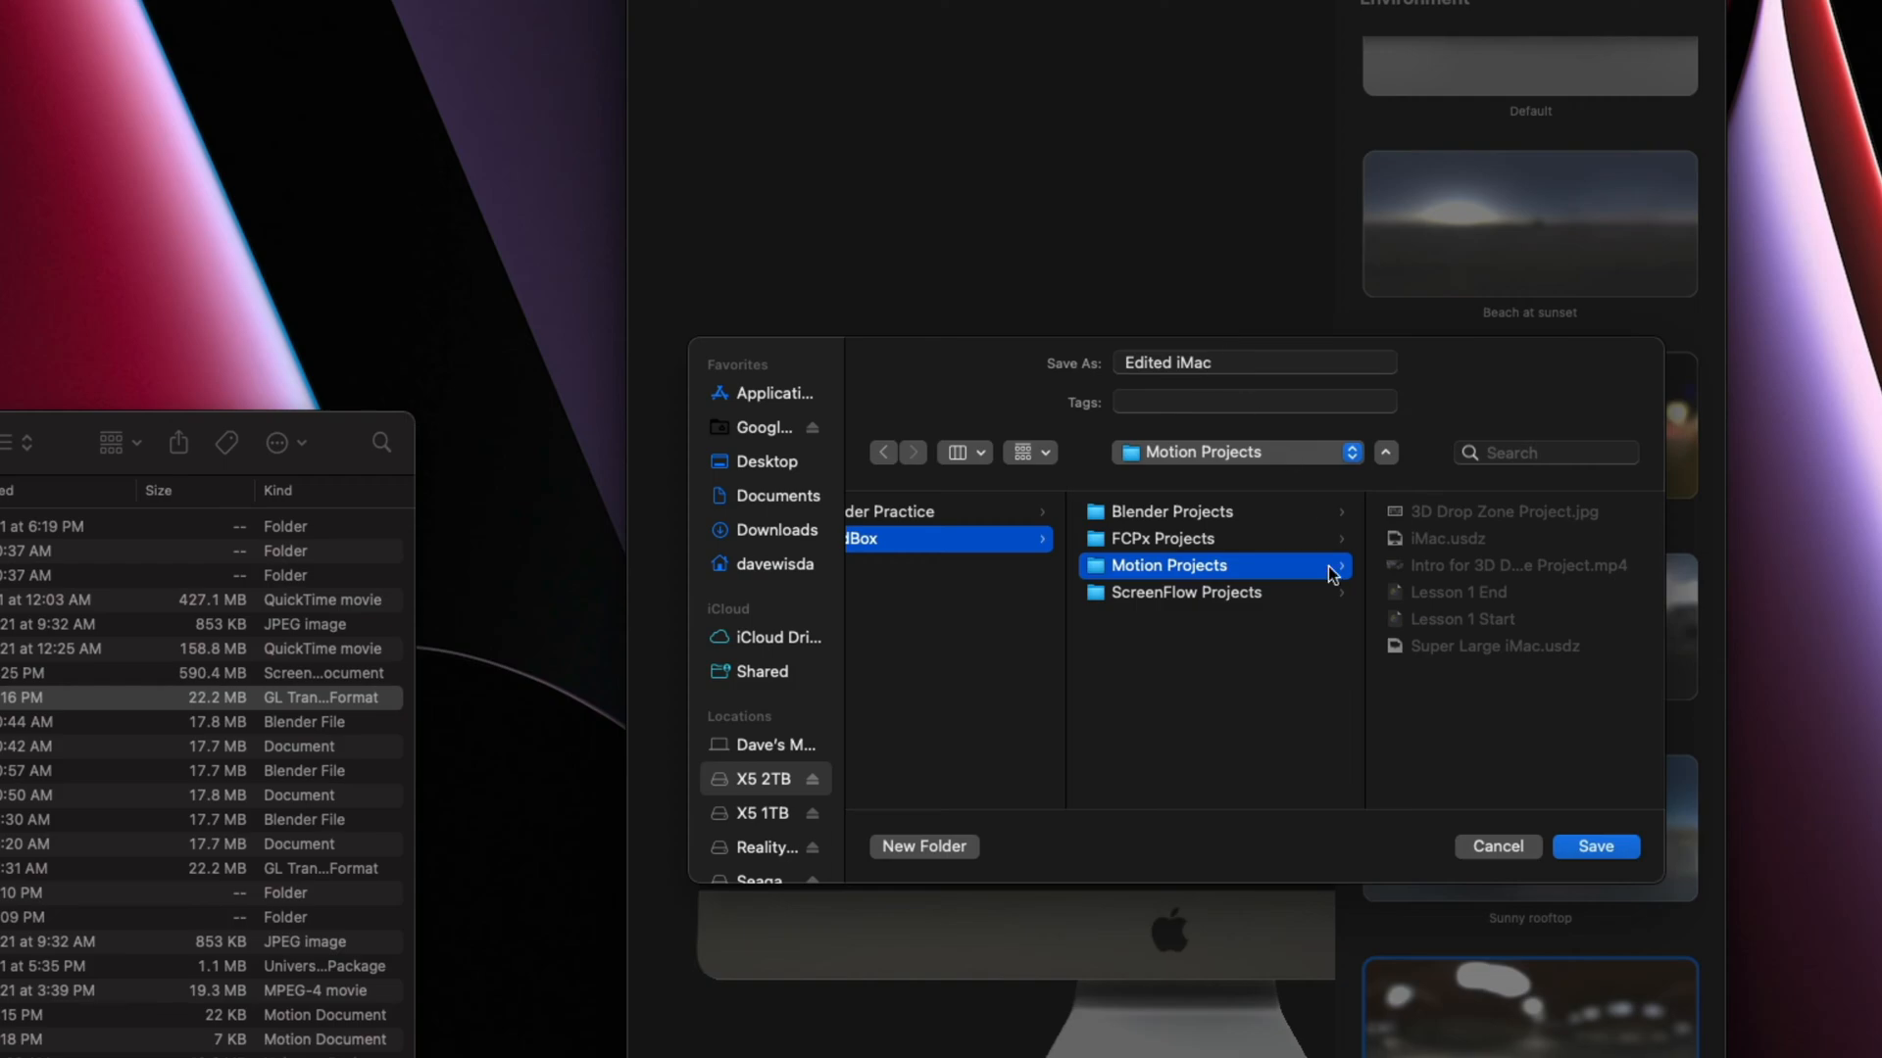
left_click(1595, 847)
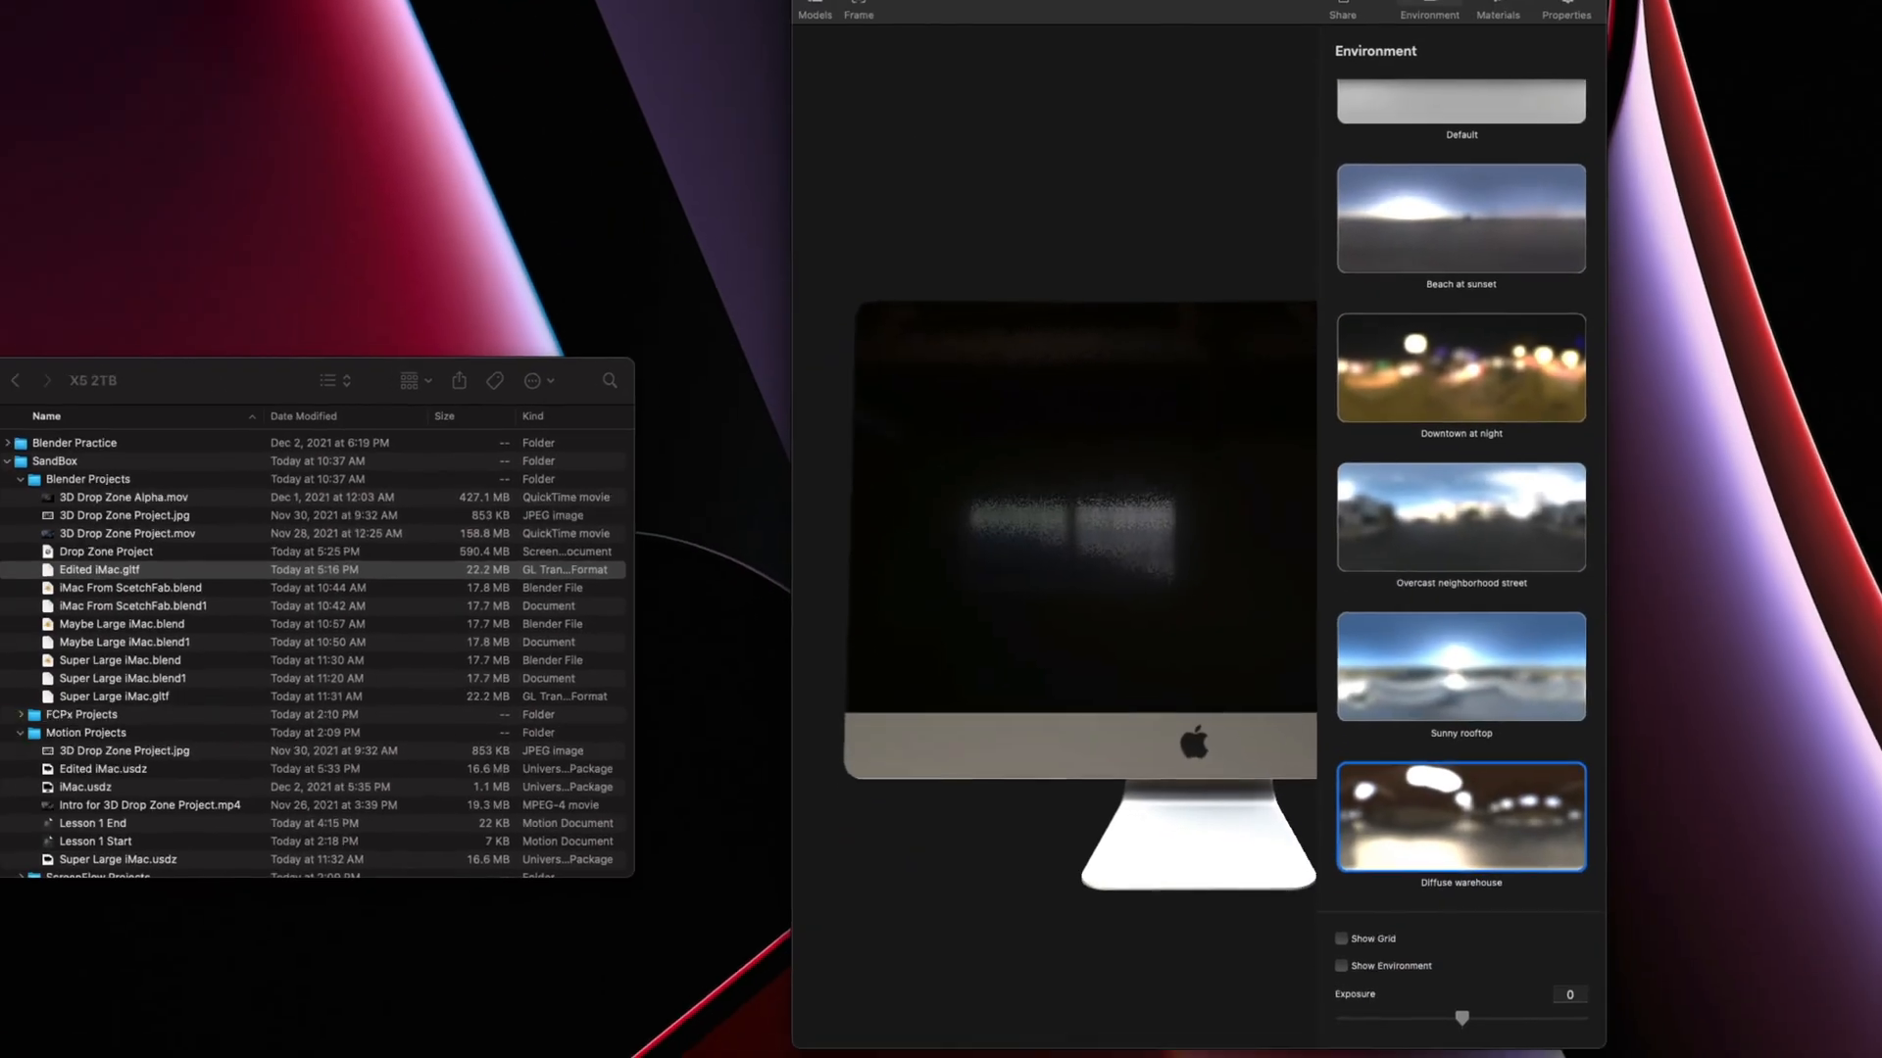
Put the converter window away and preview Edited iMac.usdz from the Motion Projects folder in Quick Look
left_click(869, 14)
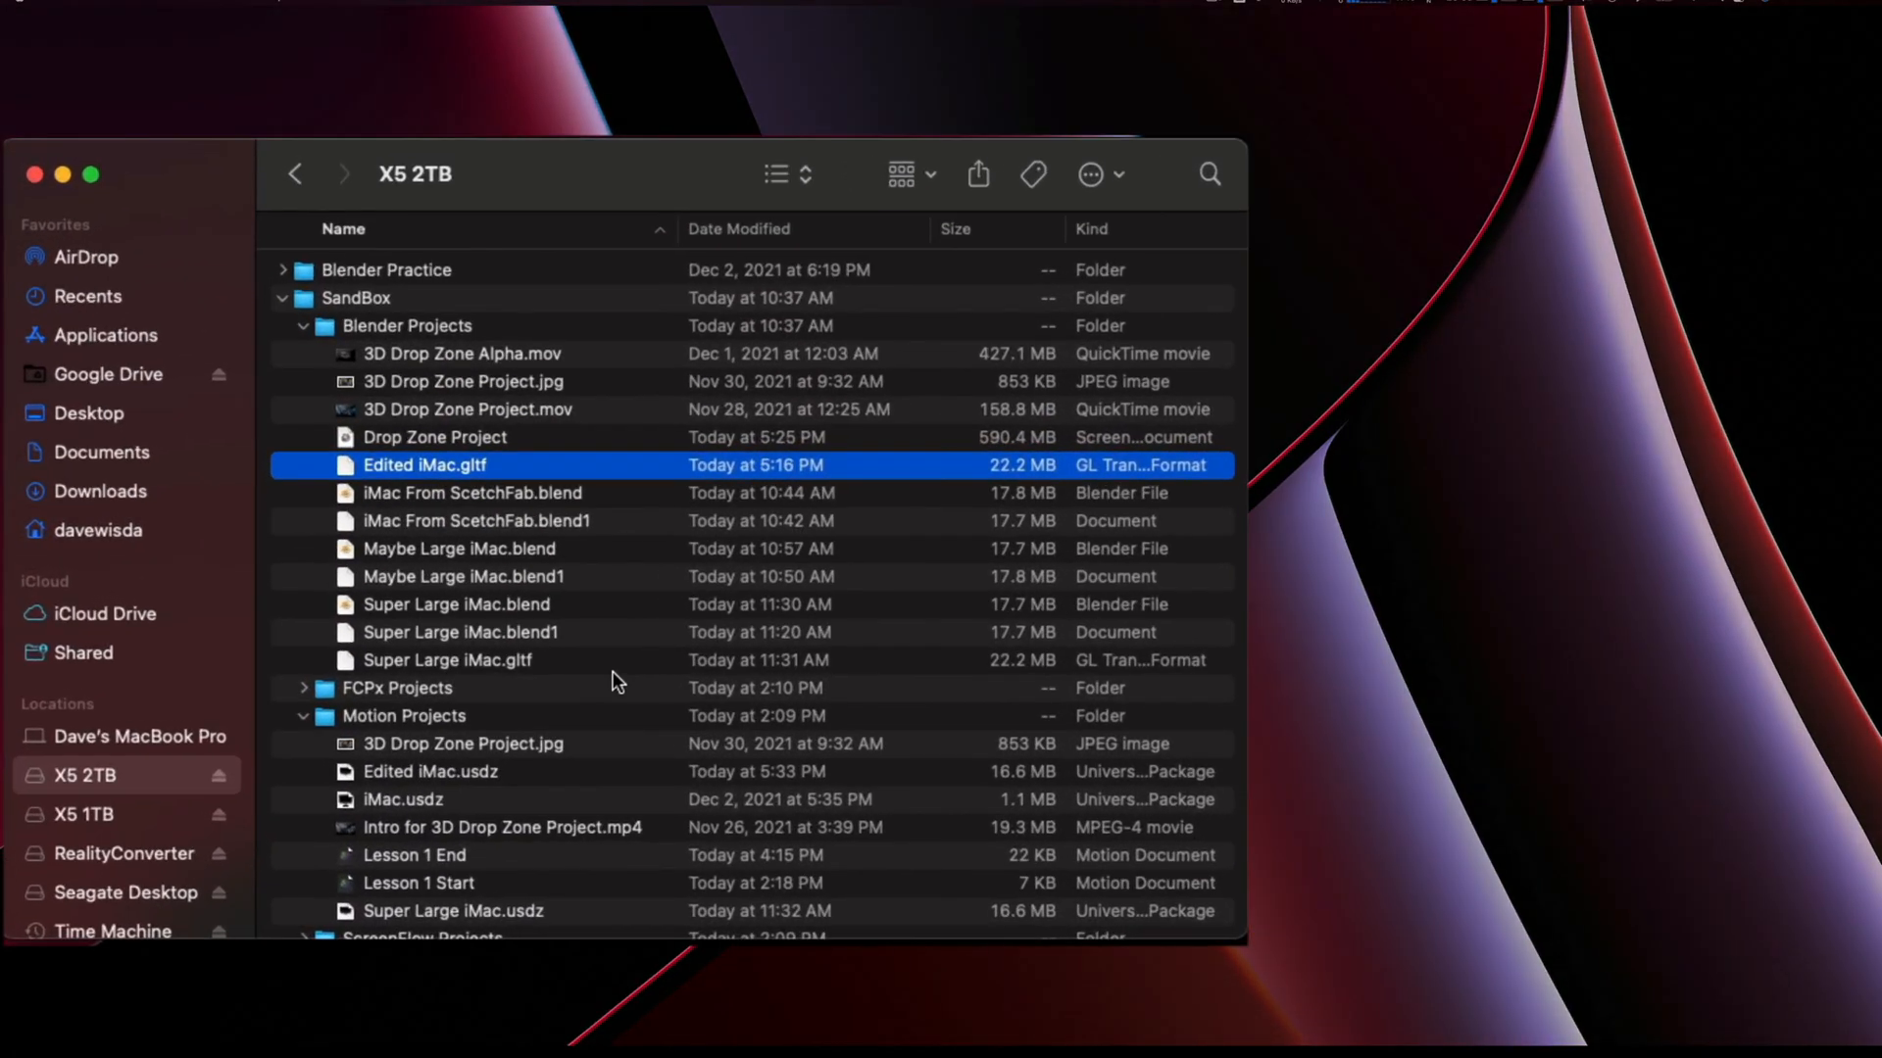
left_click(461, 775)
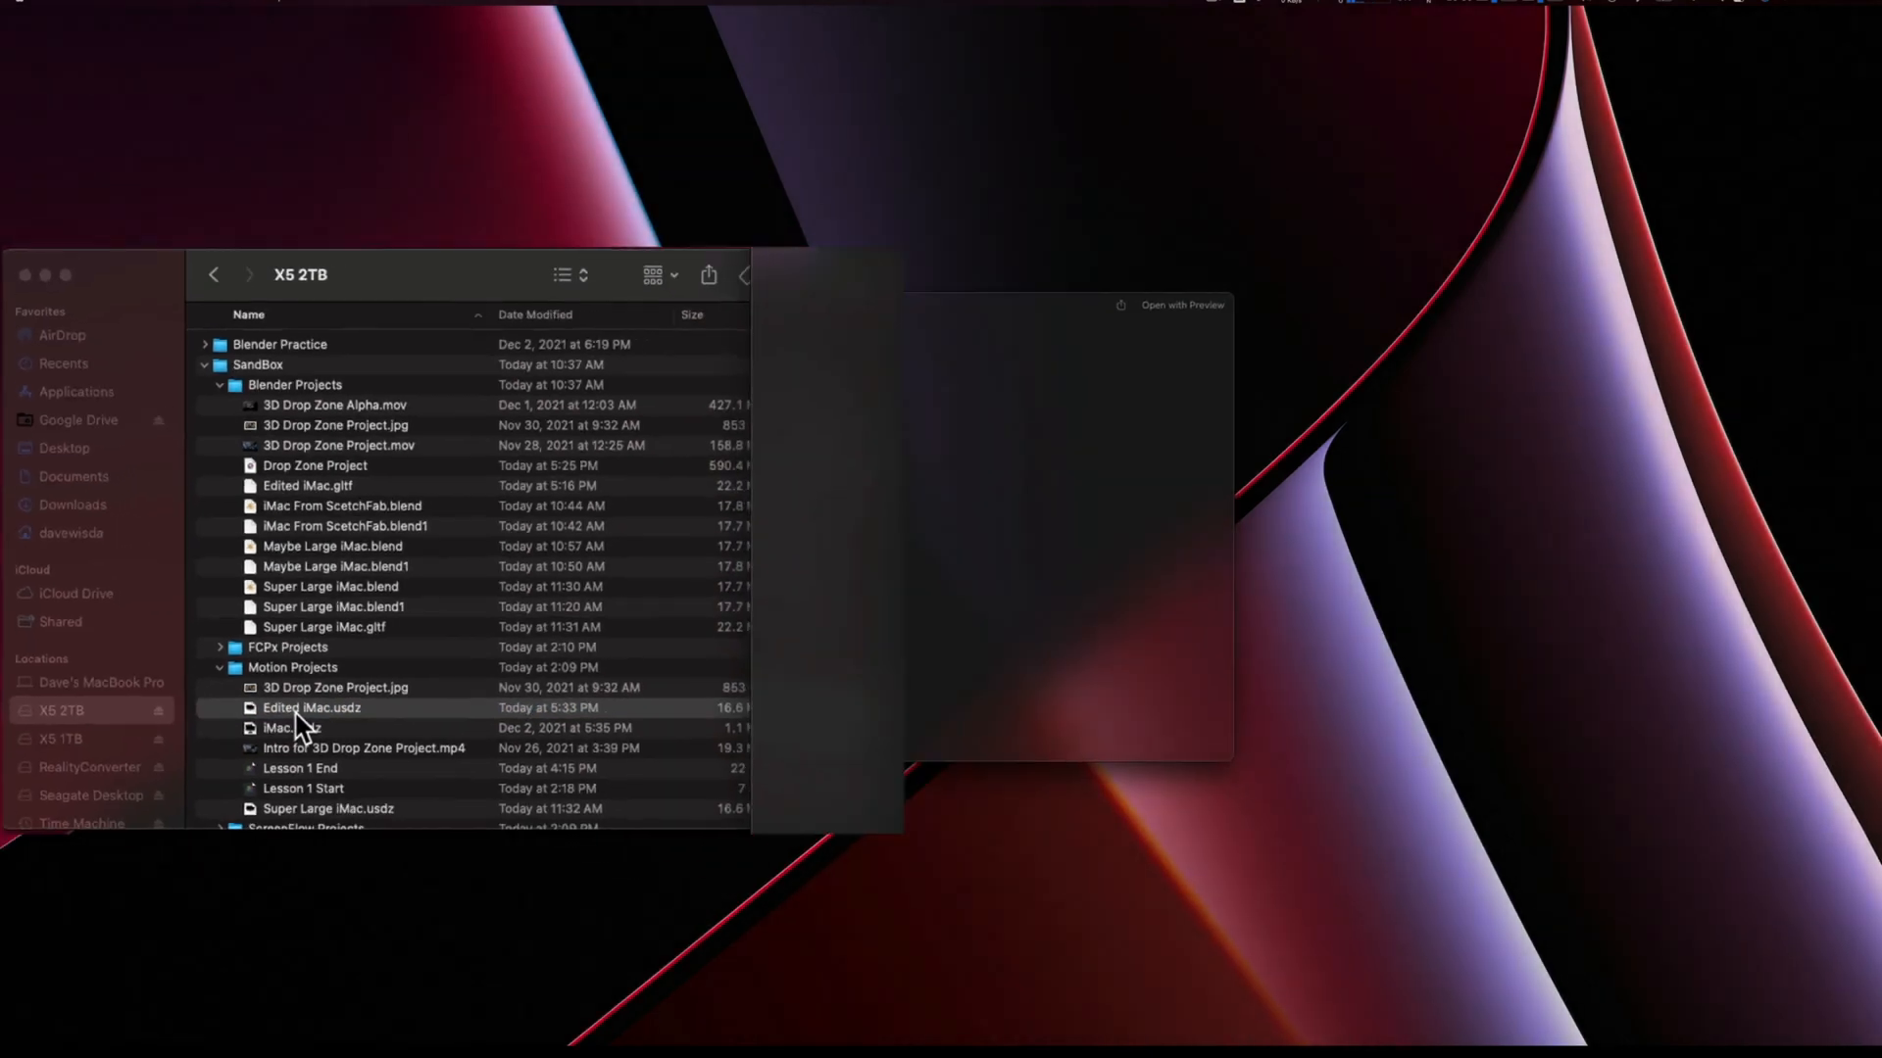
key("space")
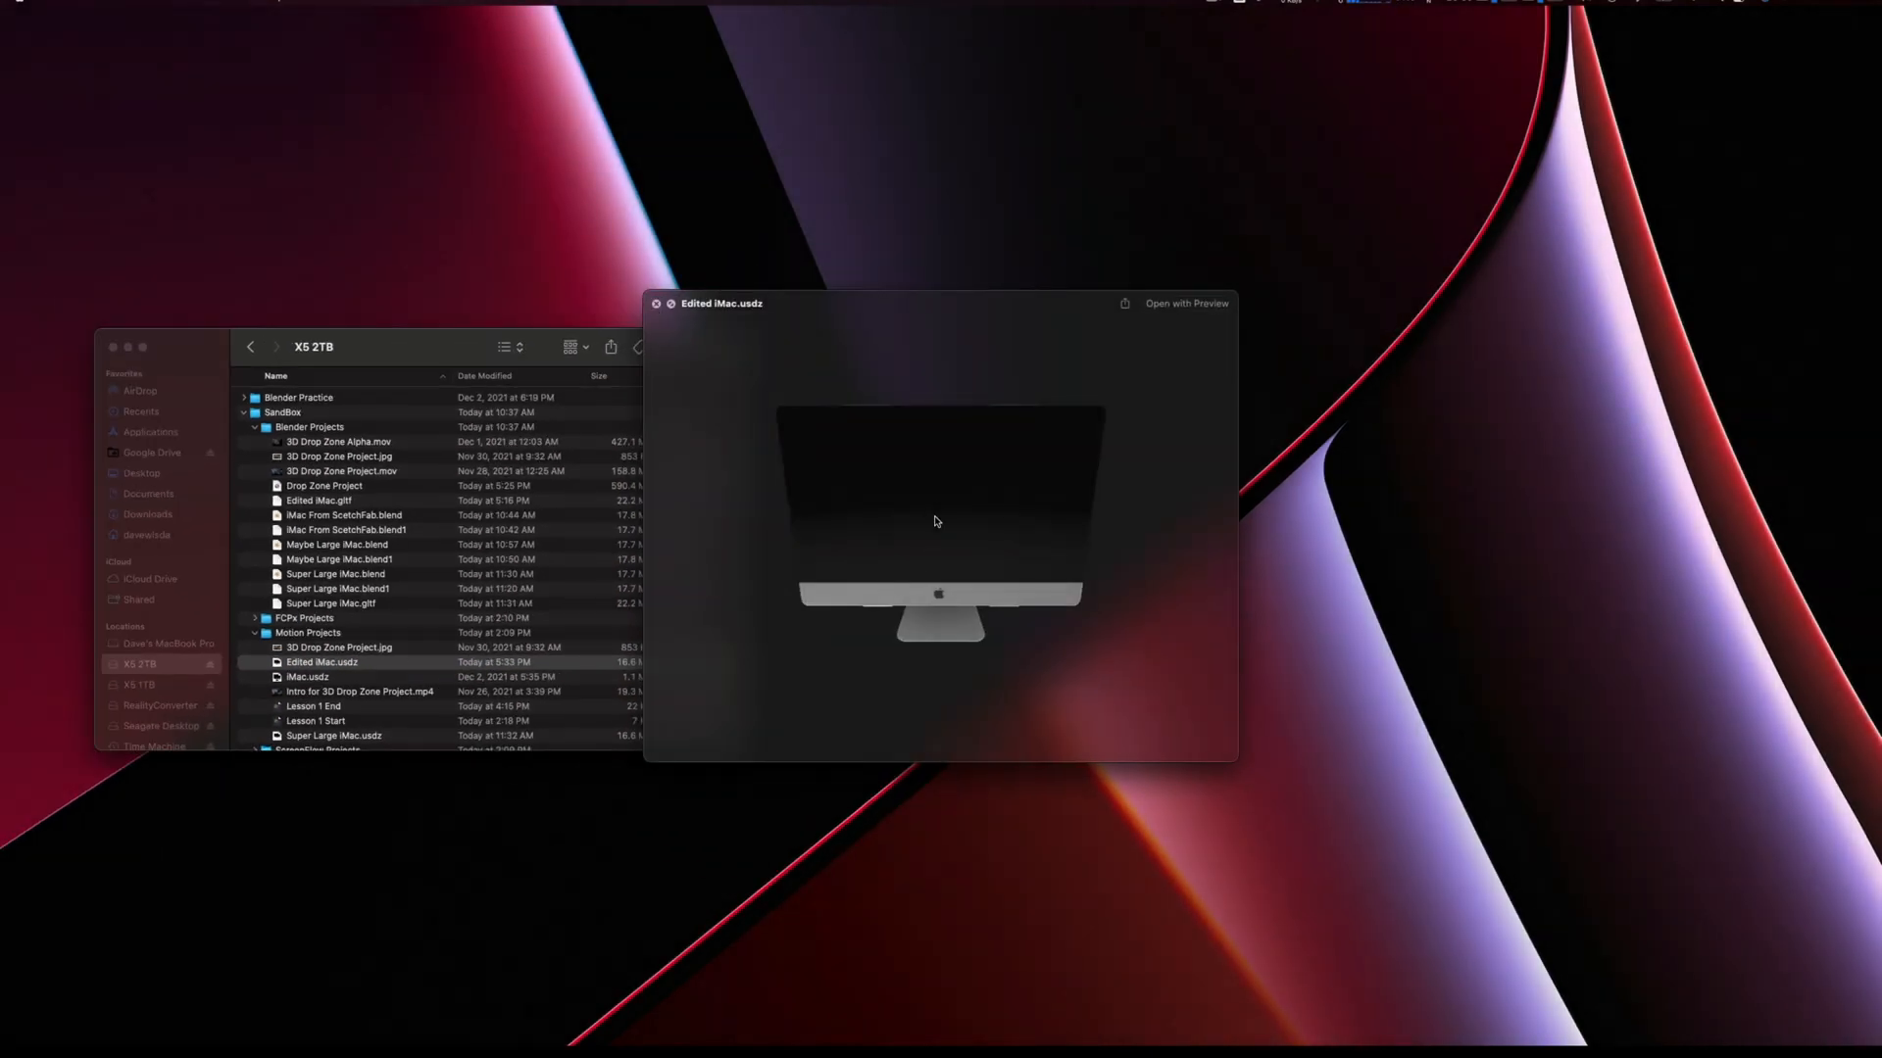
Close the quick preview, open Edited iMac.usdz from the Motion Projects folder in Preview to view it, and quit Preview
left_click(657, 305)
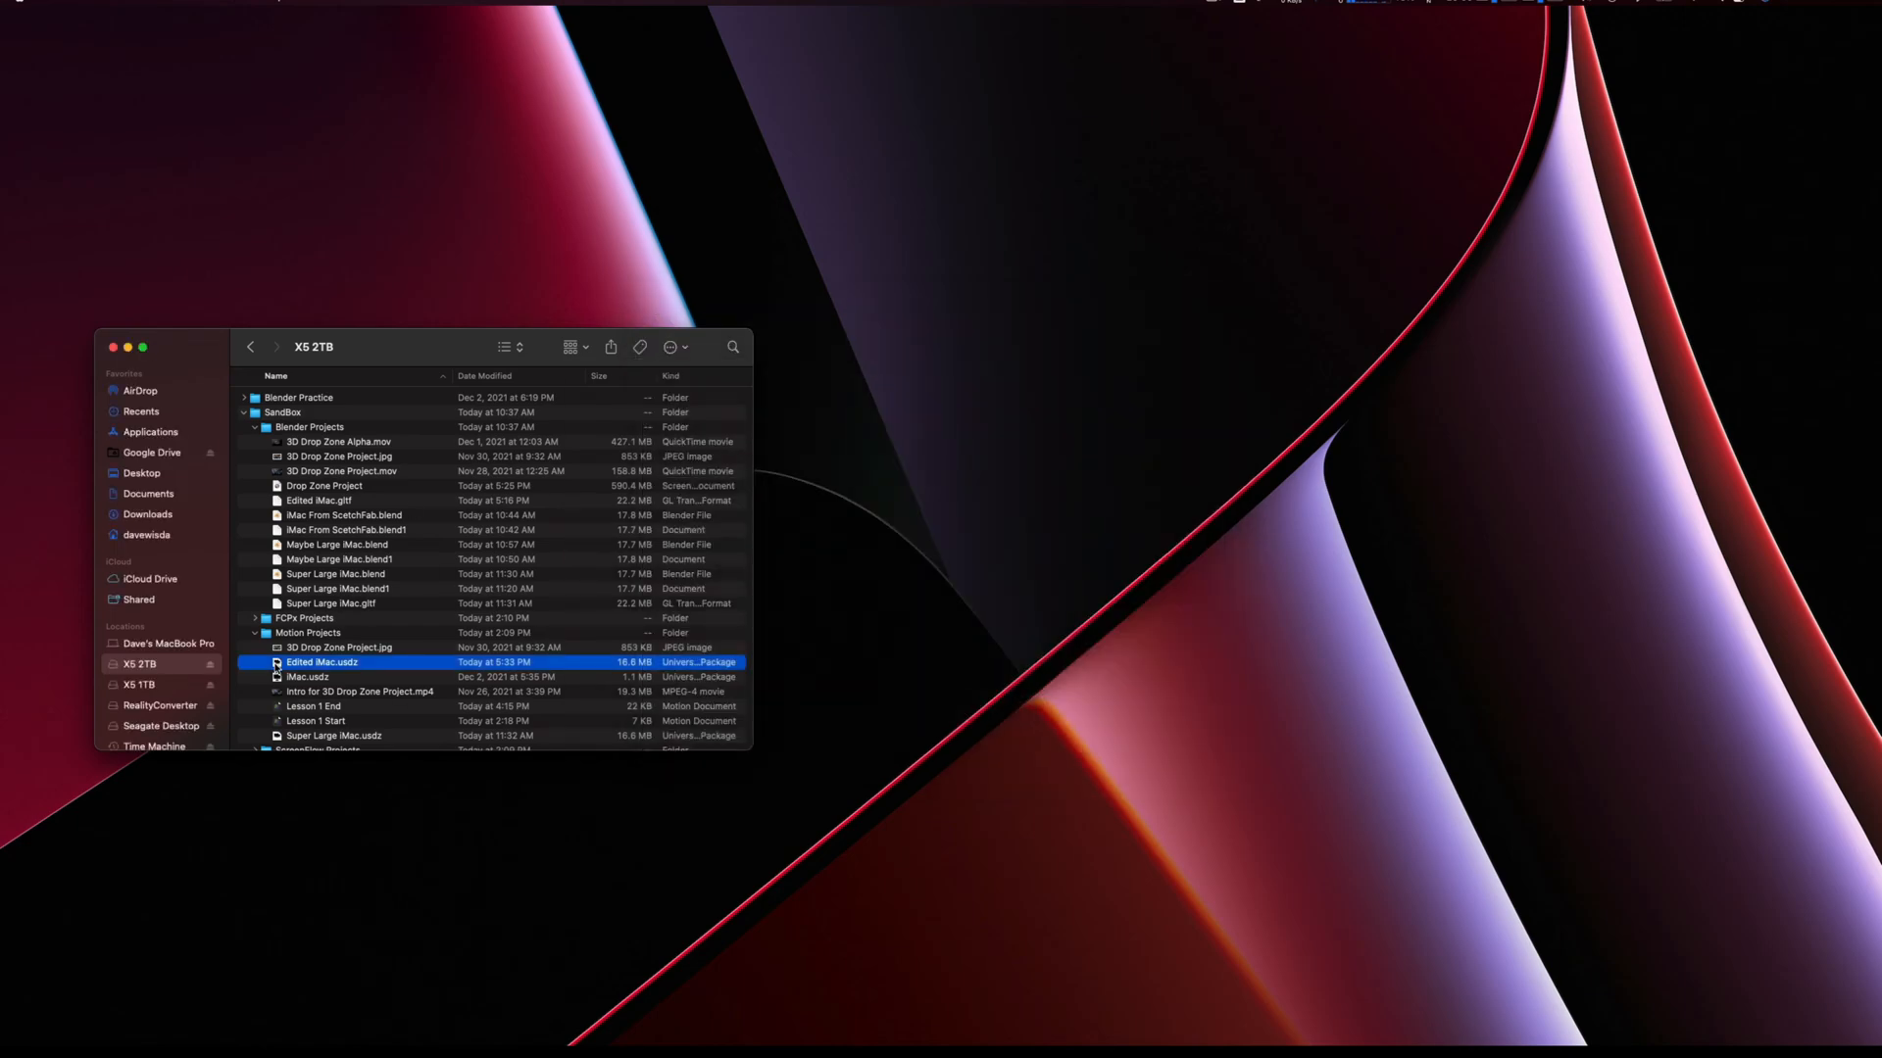
right_click(275, 667)
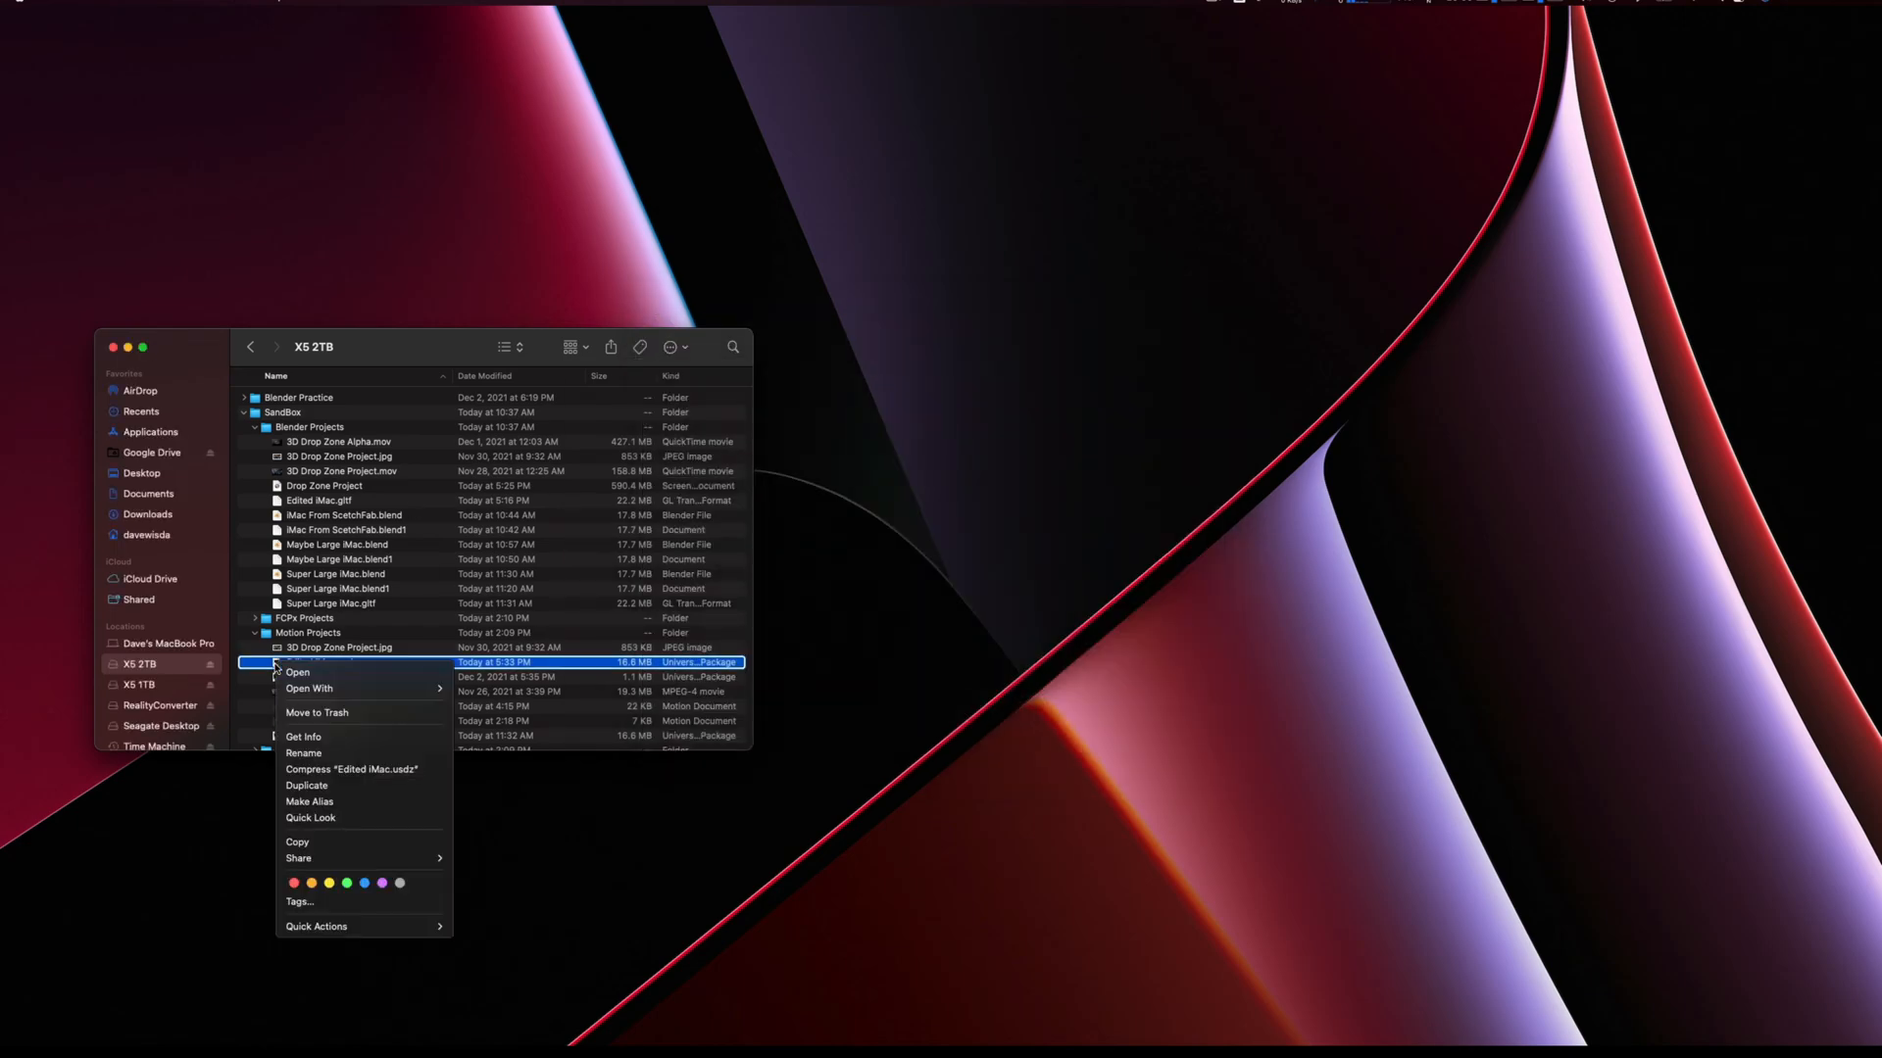
mouse_move(300, 688)
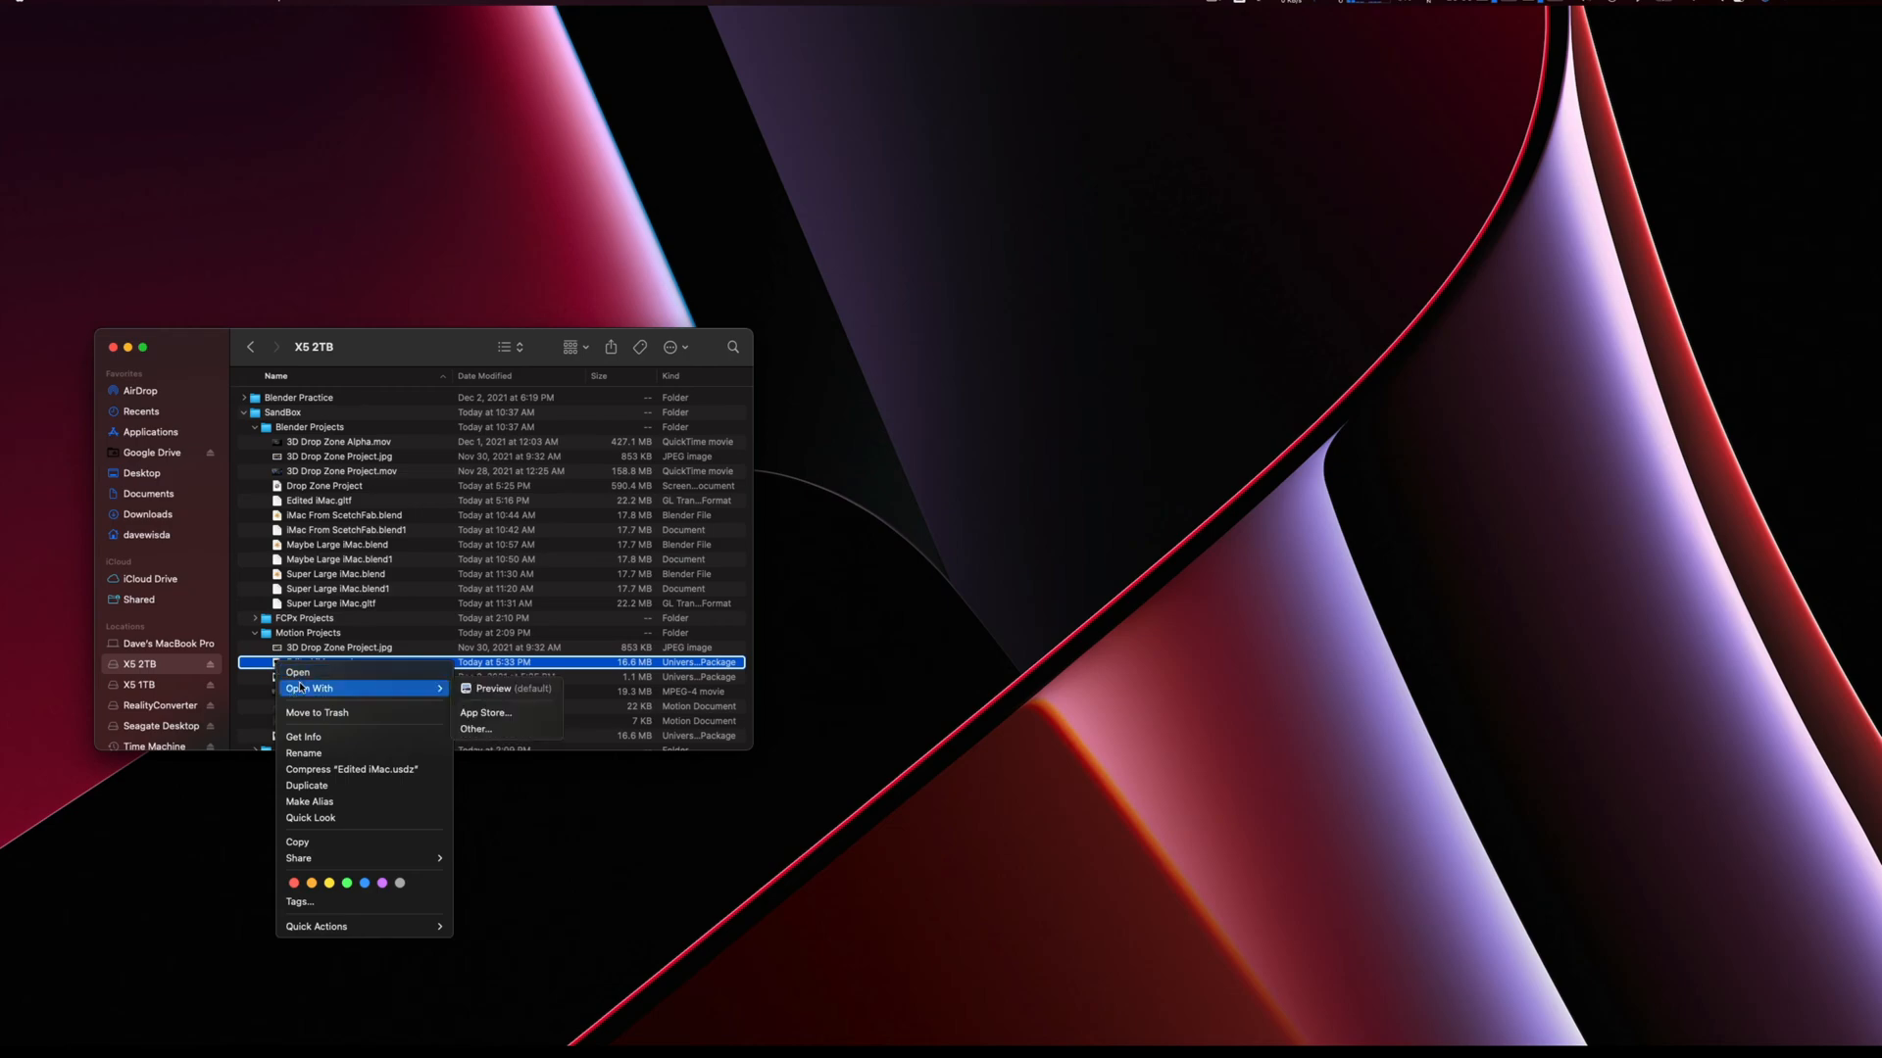
left_click(484, 689)
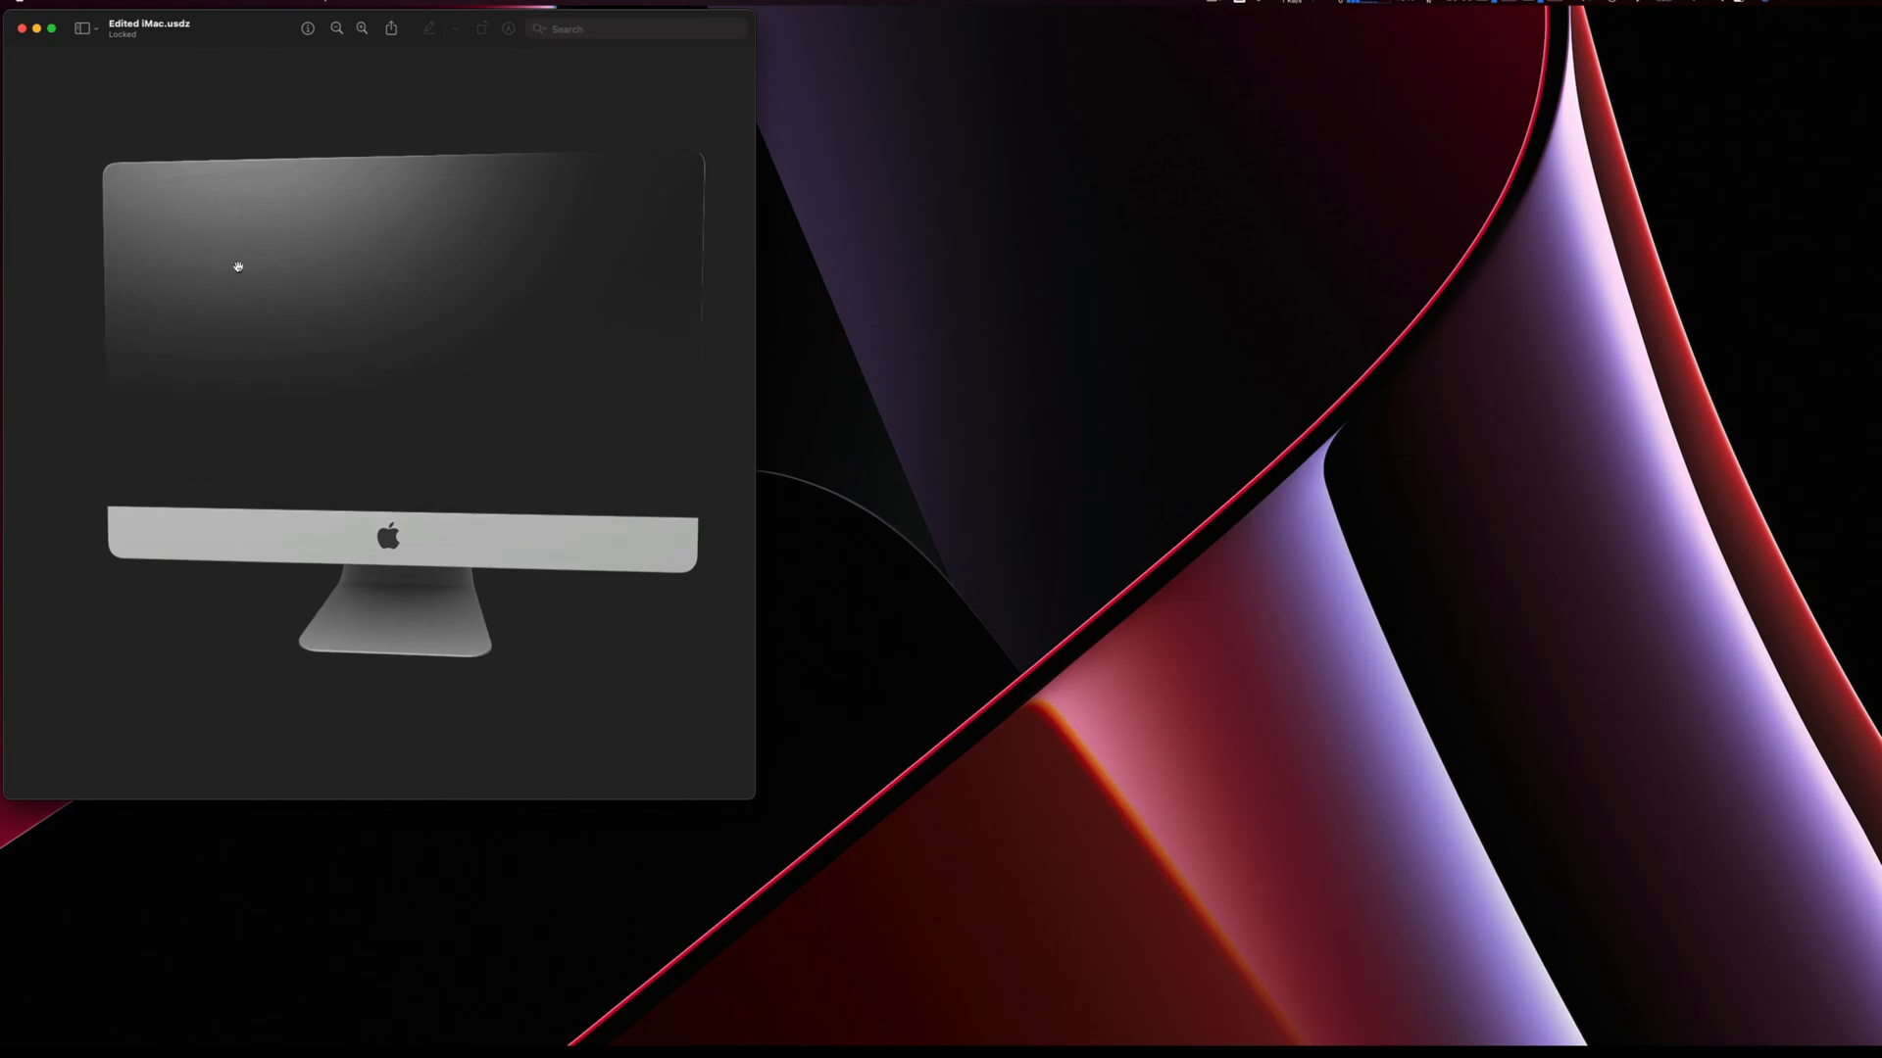
left_click(61, 3)
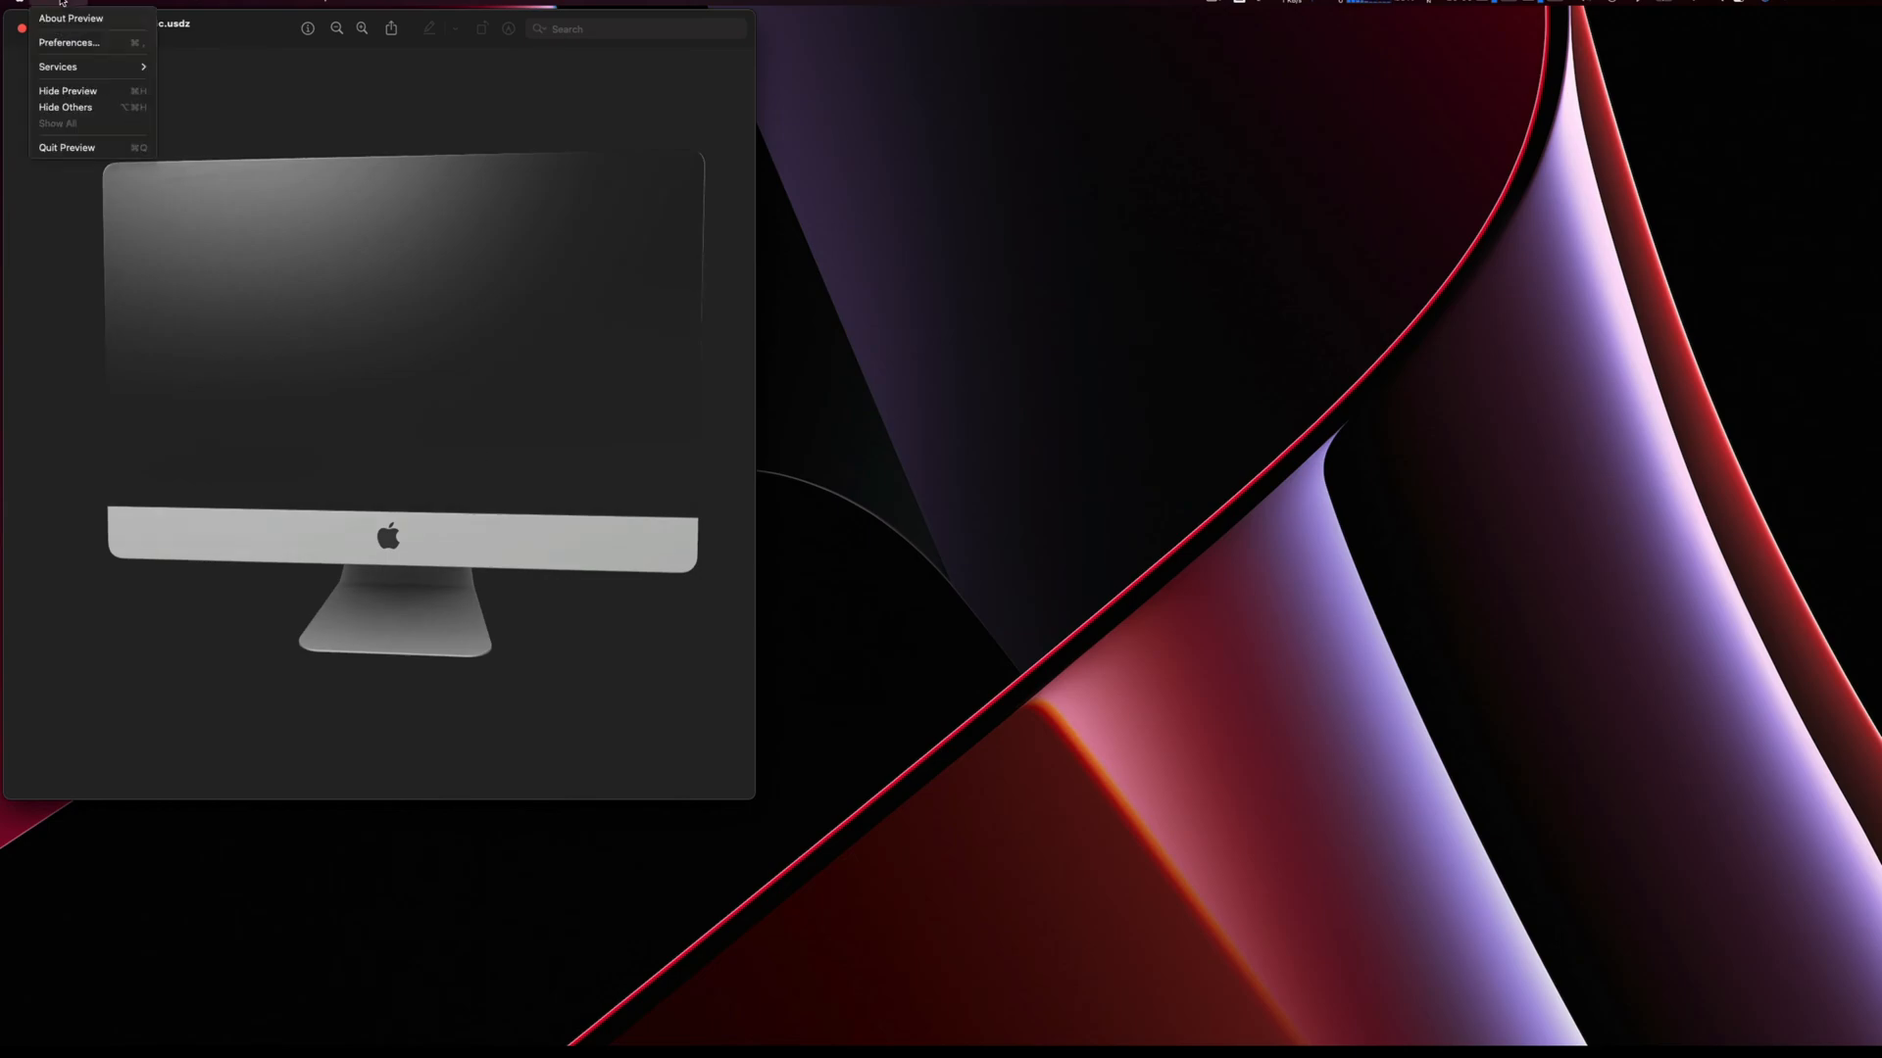
left_click(69, 148)
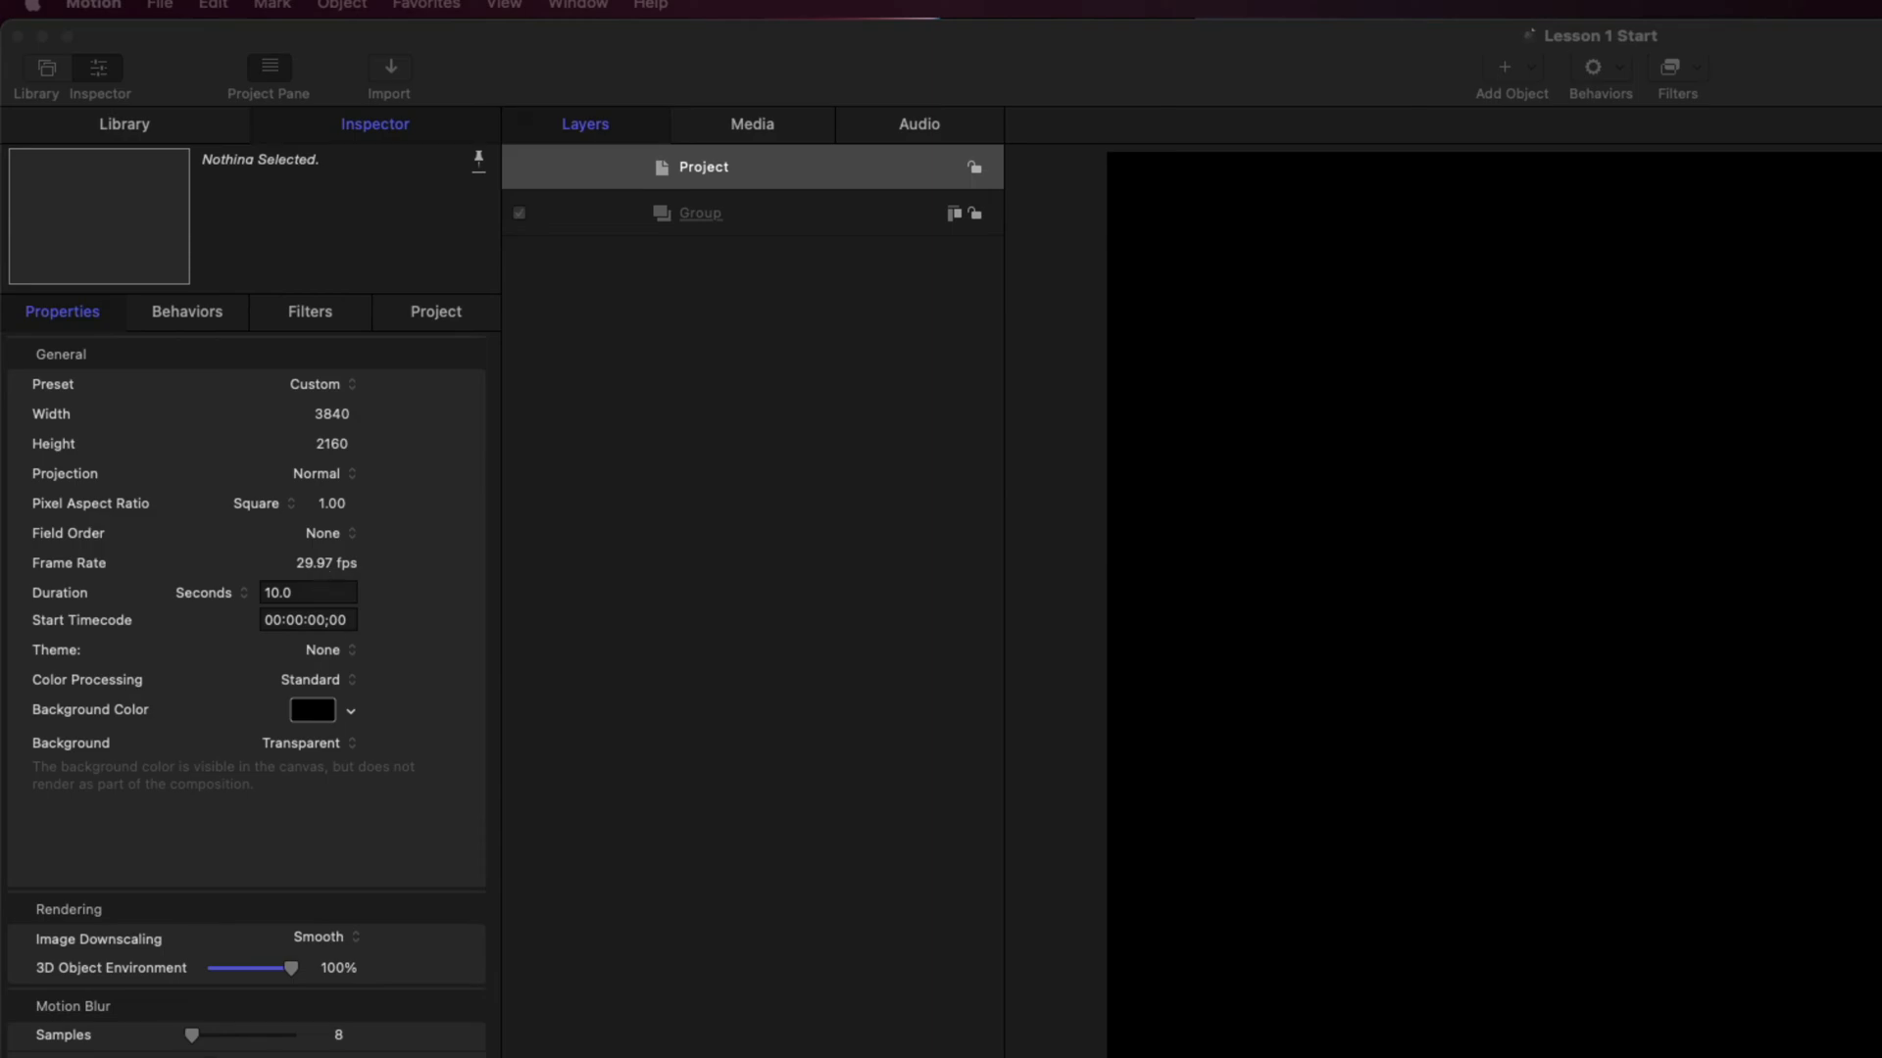
Bring Edited iMac.usdz from Finder into the layers of the Lesson 1 Start project in Motion and delete the empty group
key("super+Tab")
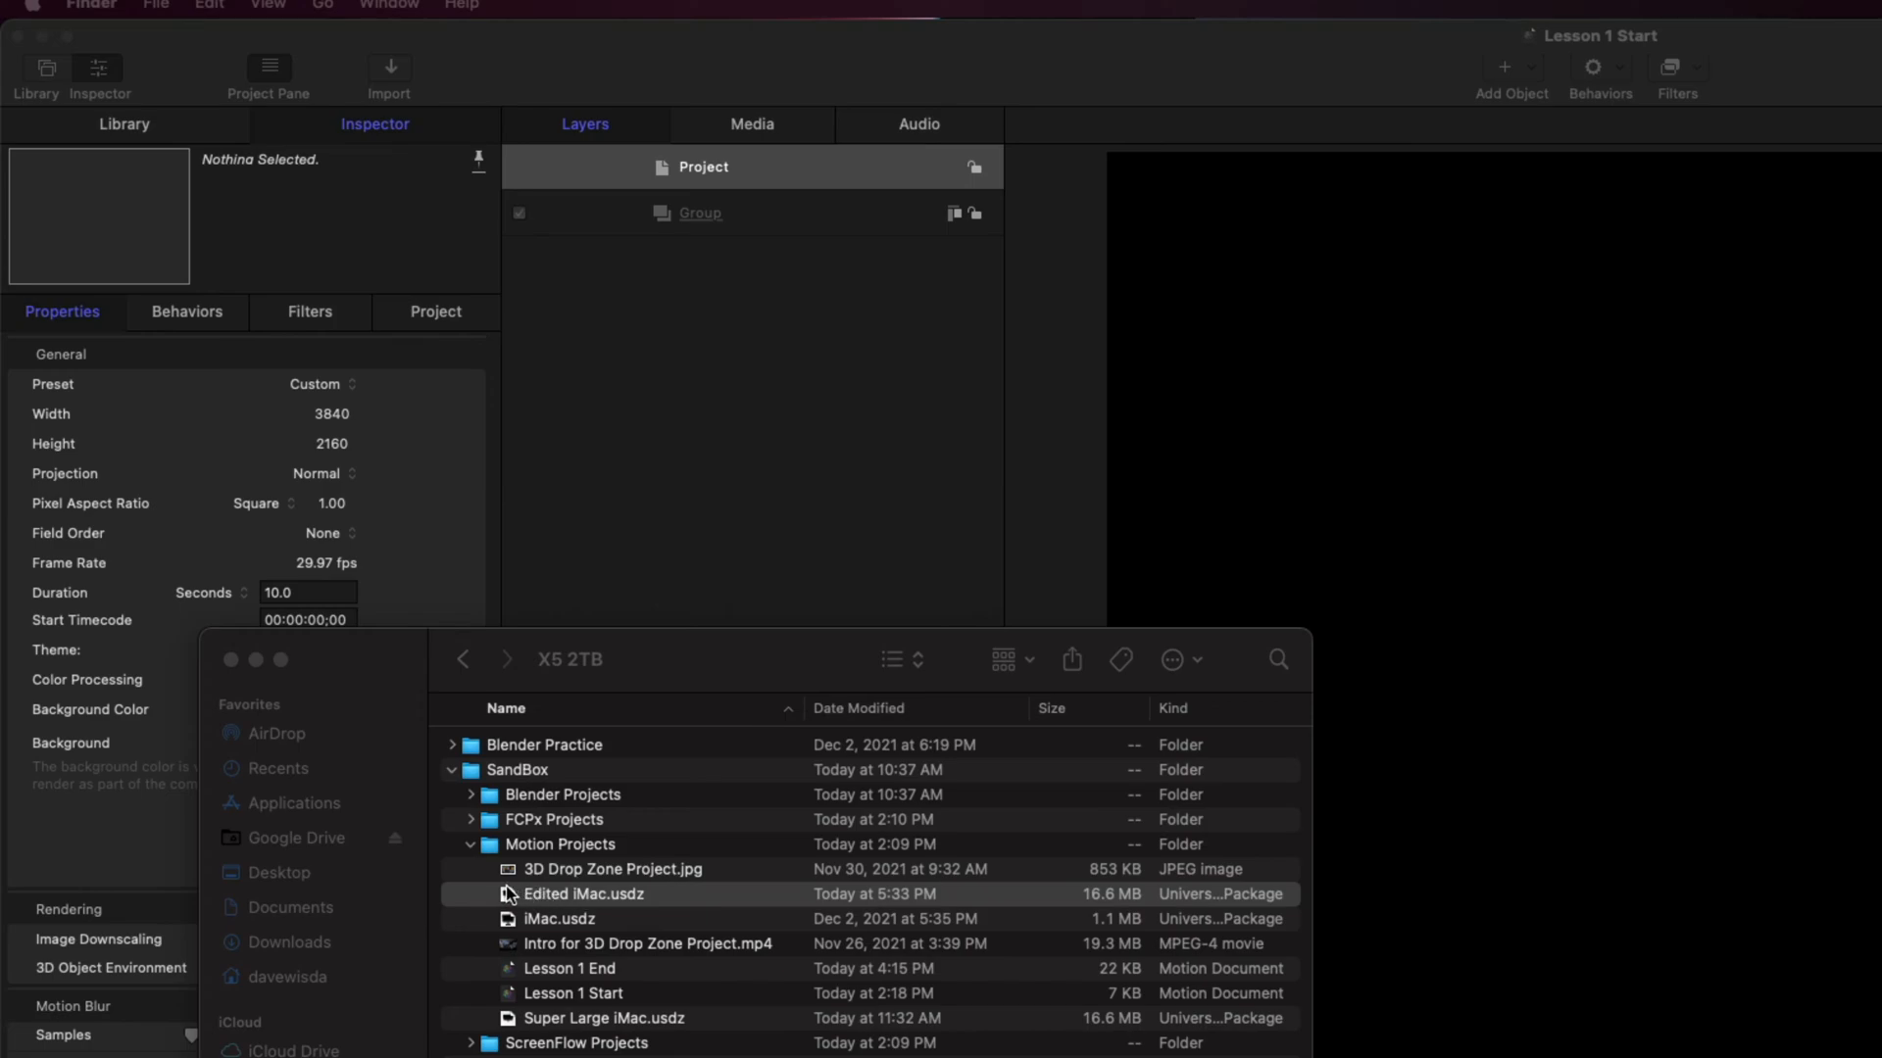
left_click_drag(508, 897, 677, 353)
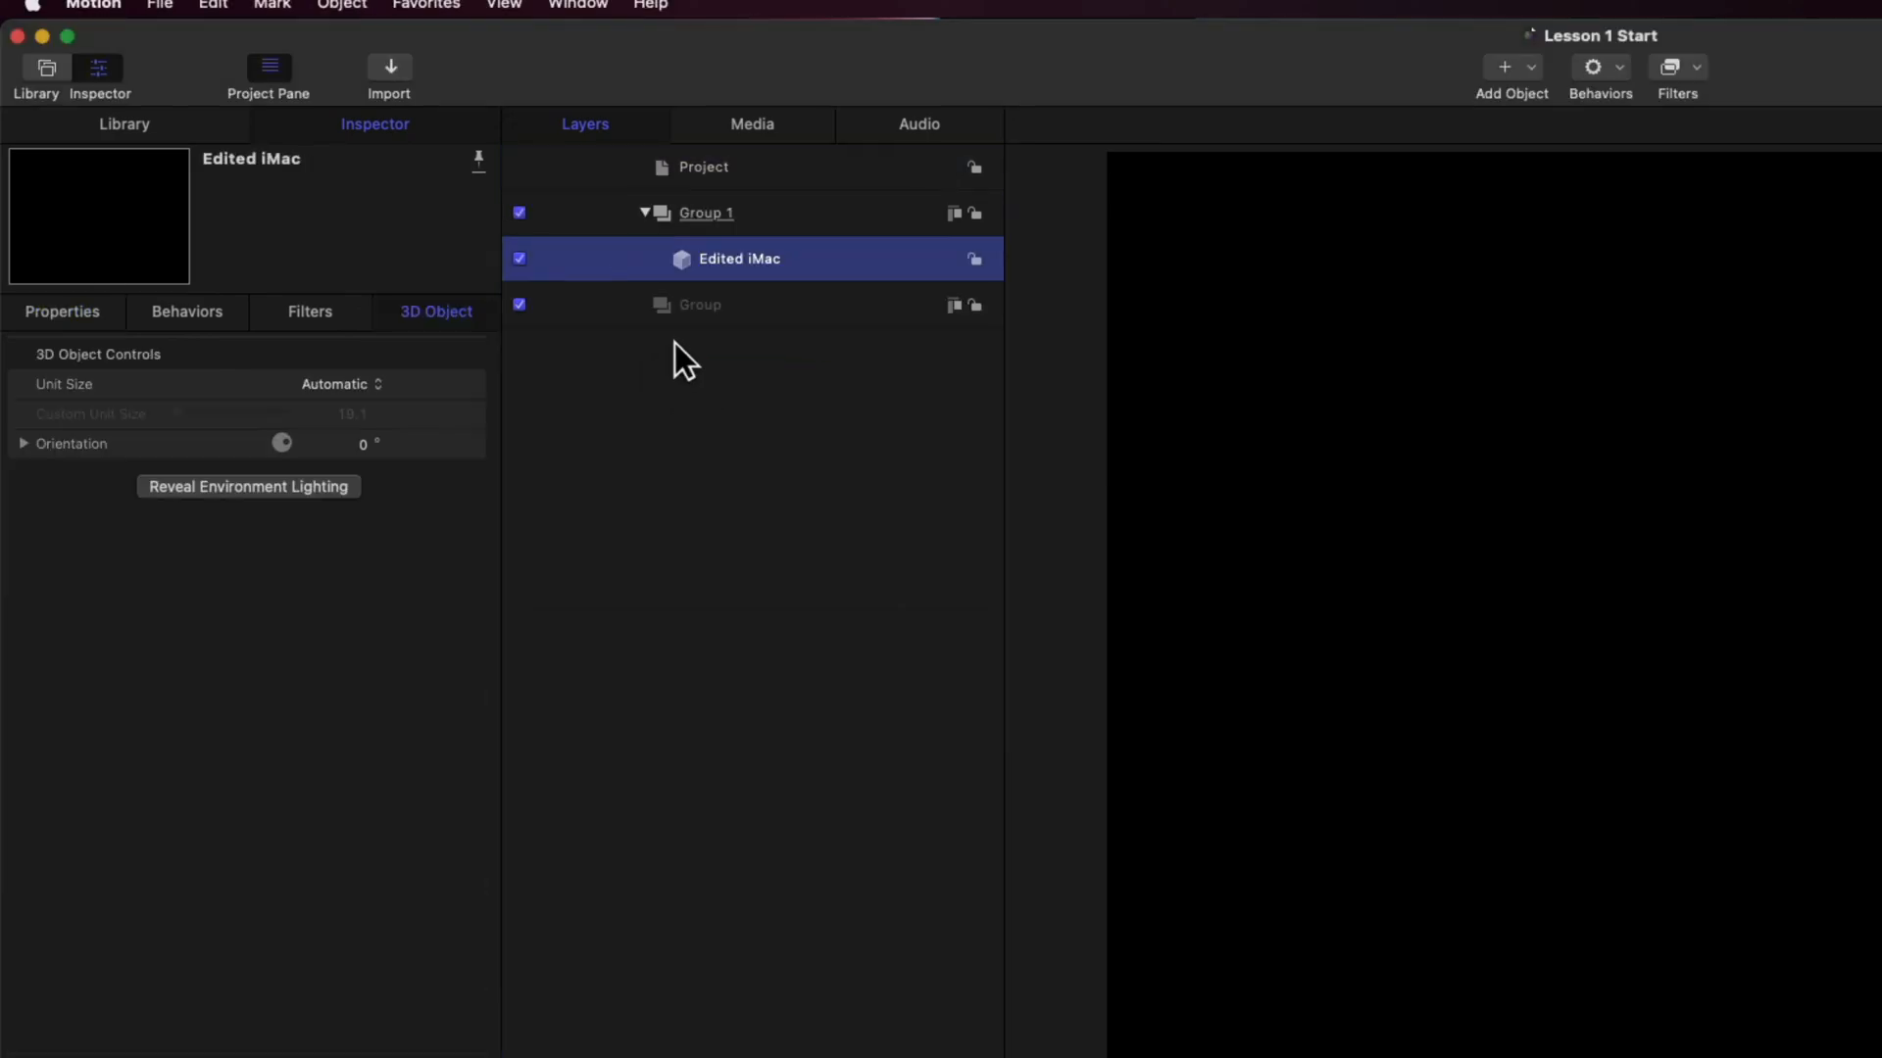
left_click(600, 312)
right_click(595, 307)
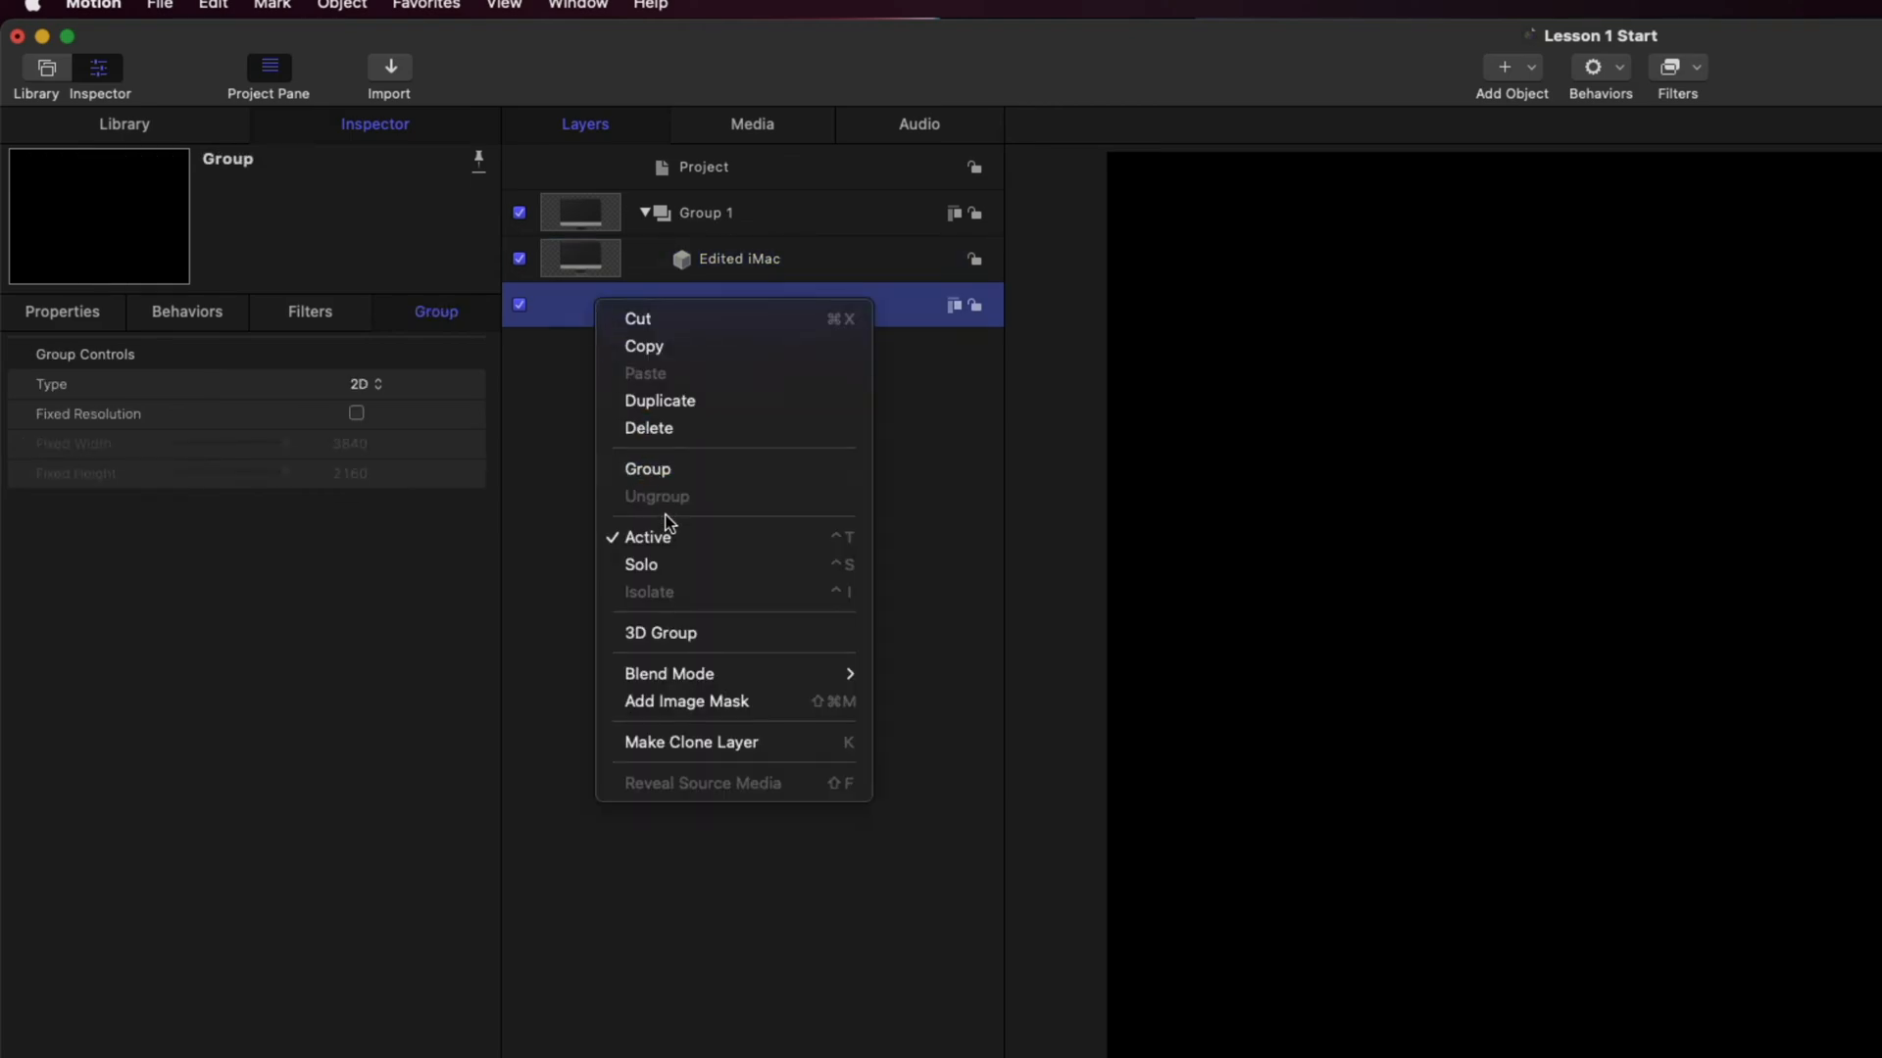
left_click(677, 429)
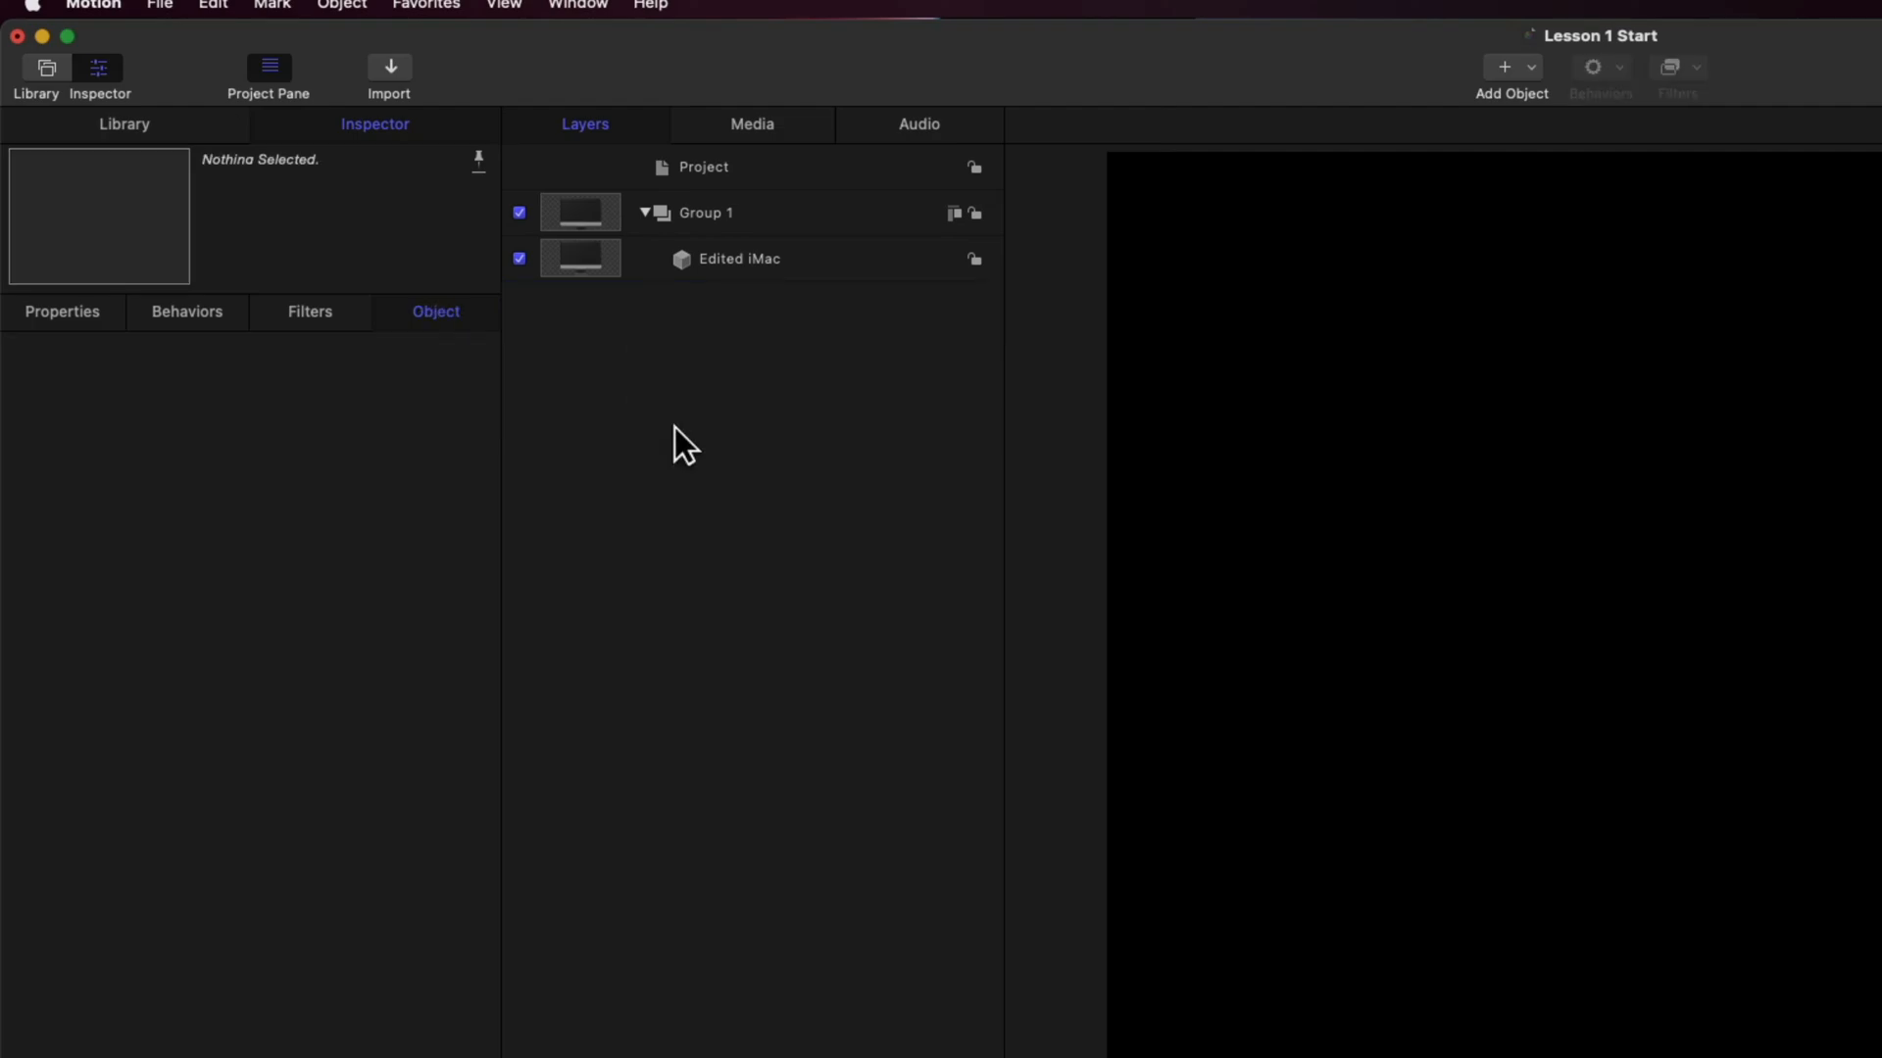
Give the Edited iMac object a custom unit size of 70 and move it up to a Y position of about 146 px
left_click(751, 279)
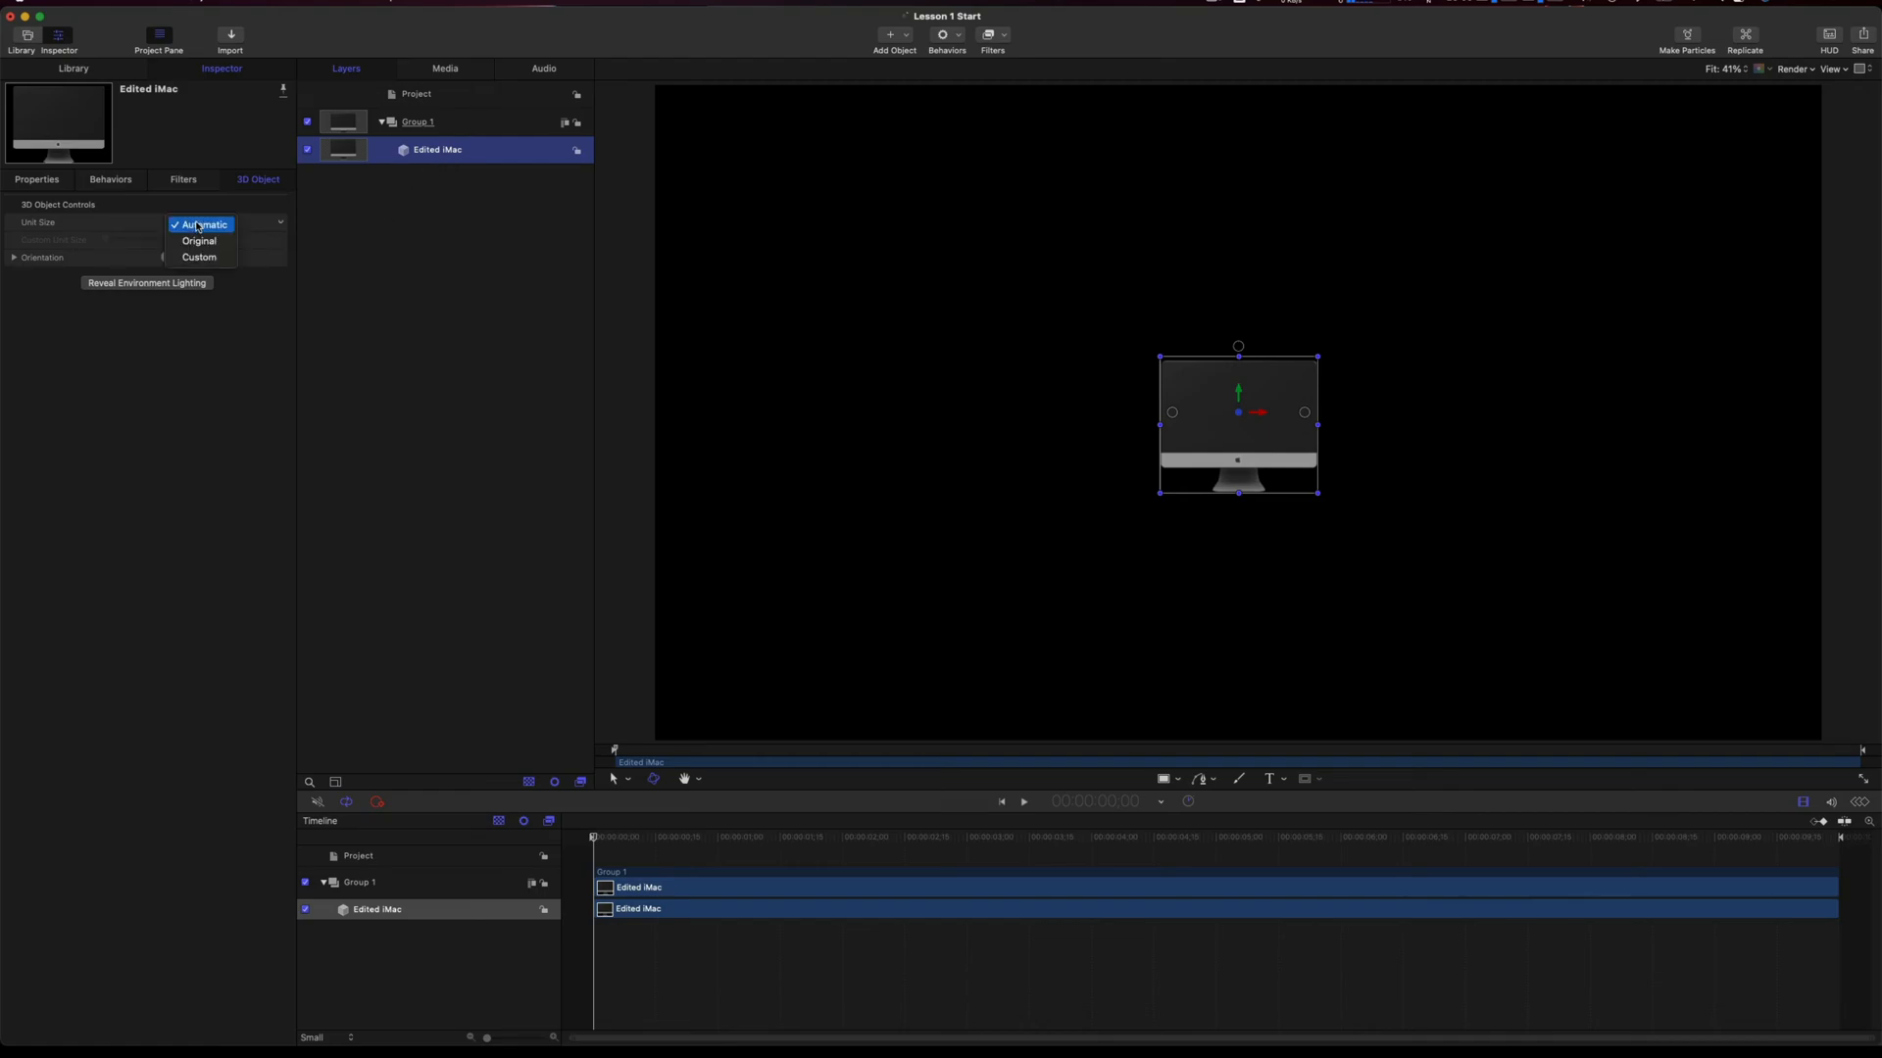
left_click(199, 257)
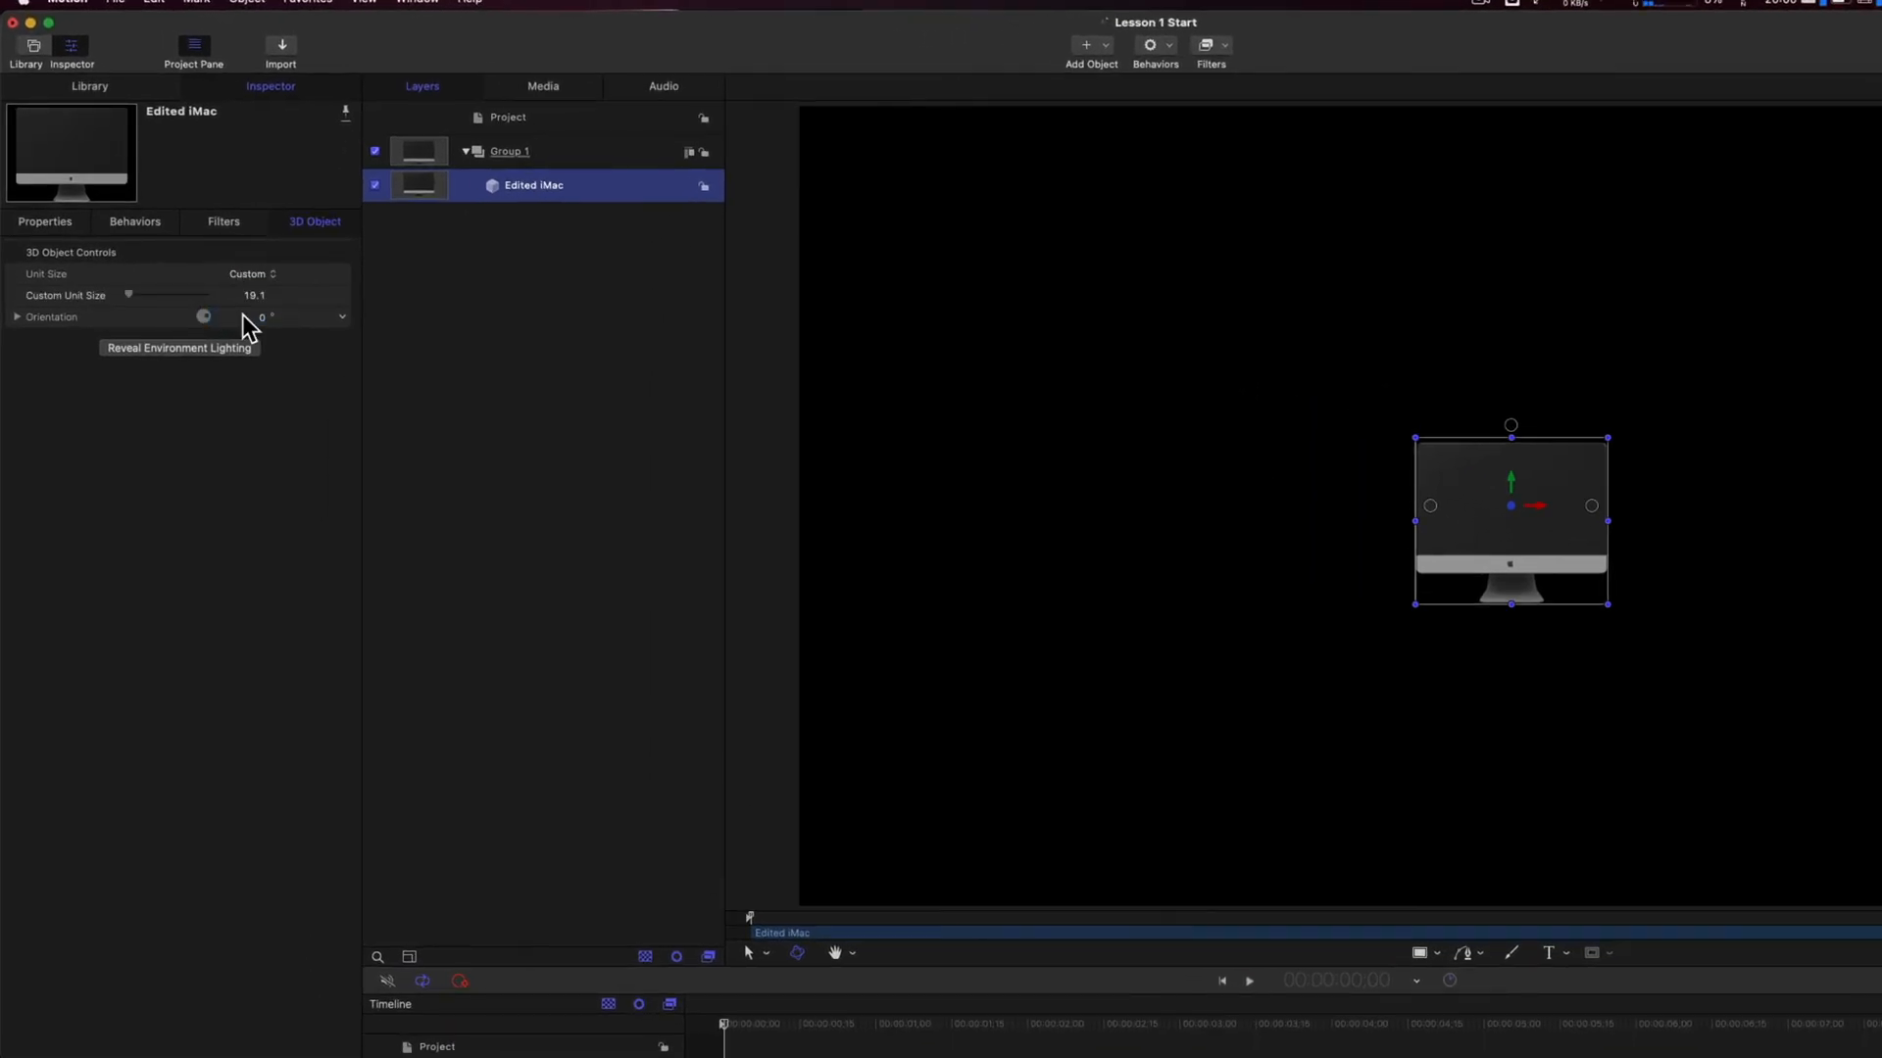
left_click(130, 295)
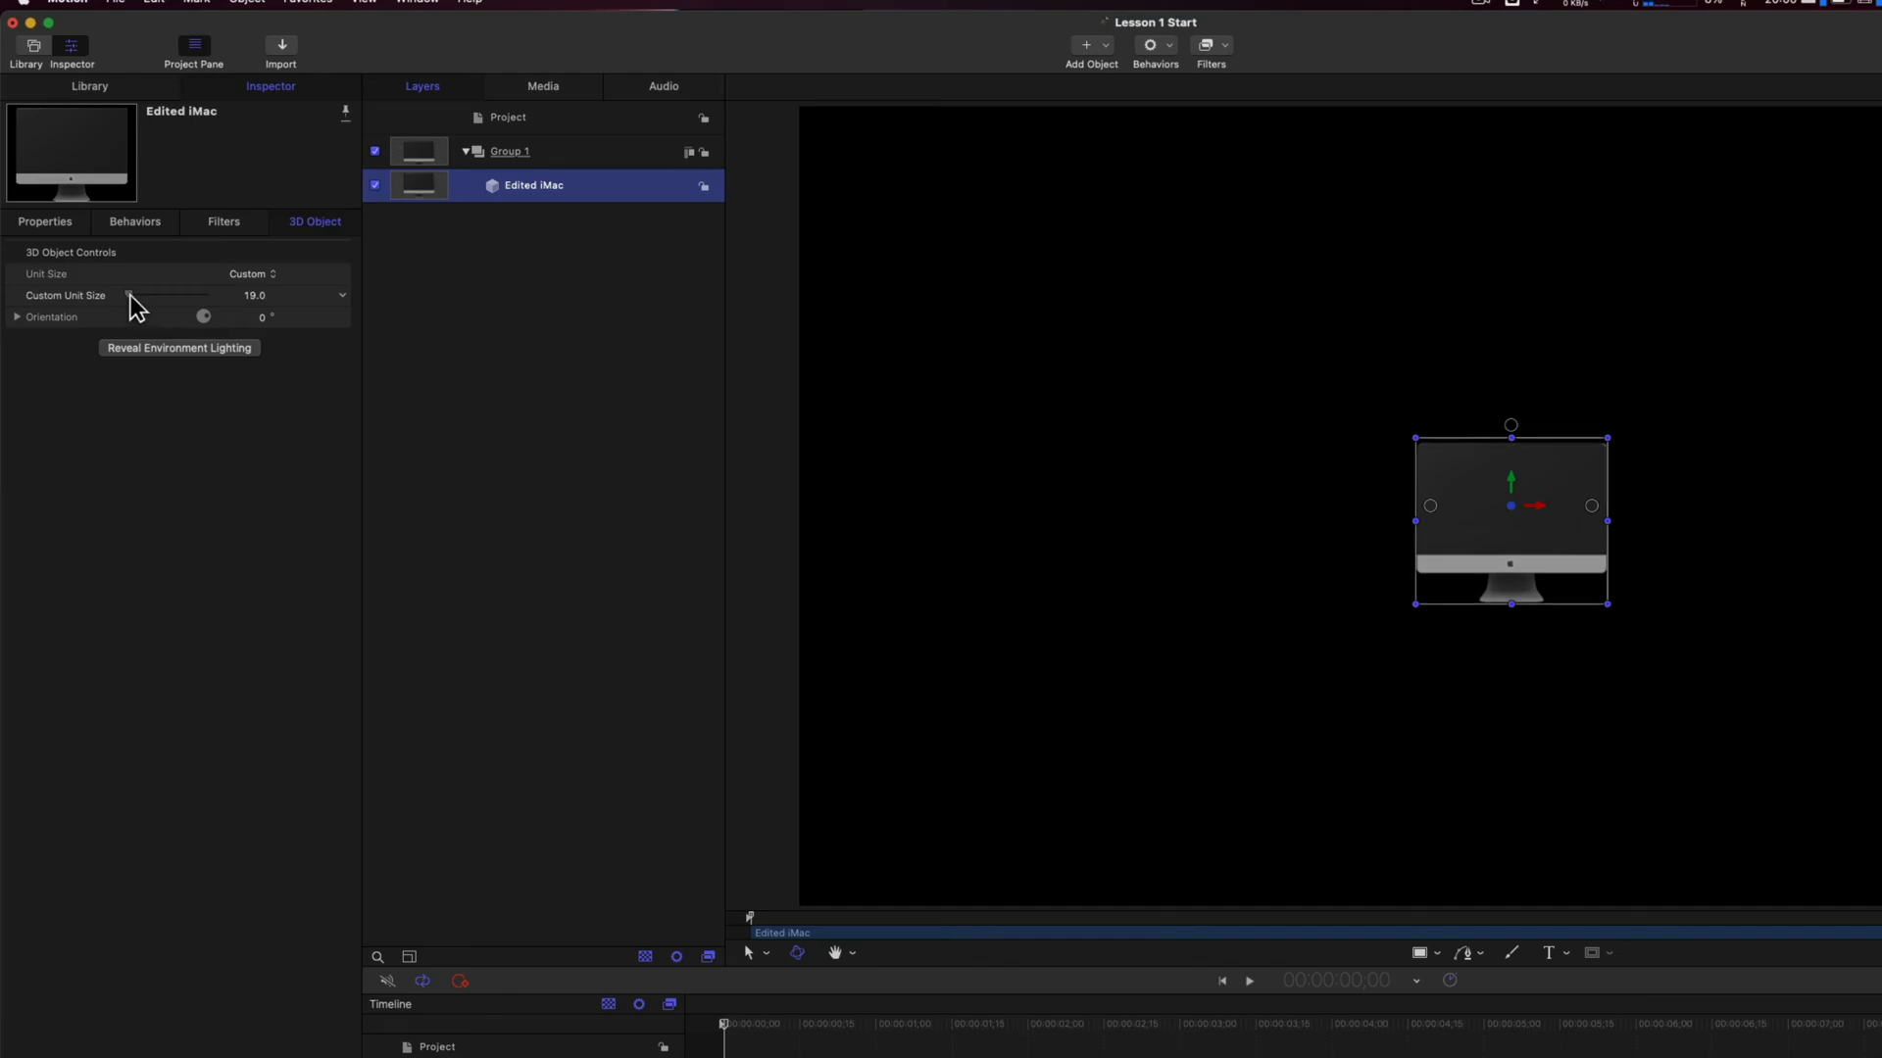
left_click_drag(130, 295, 143, 304)
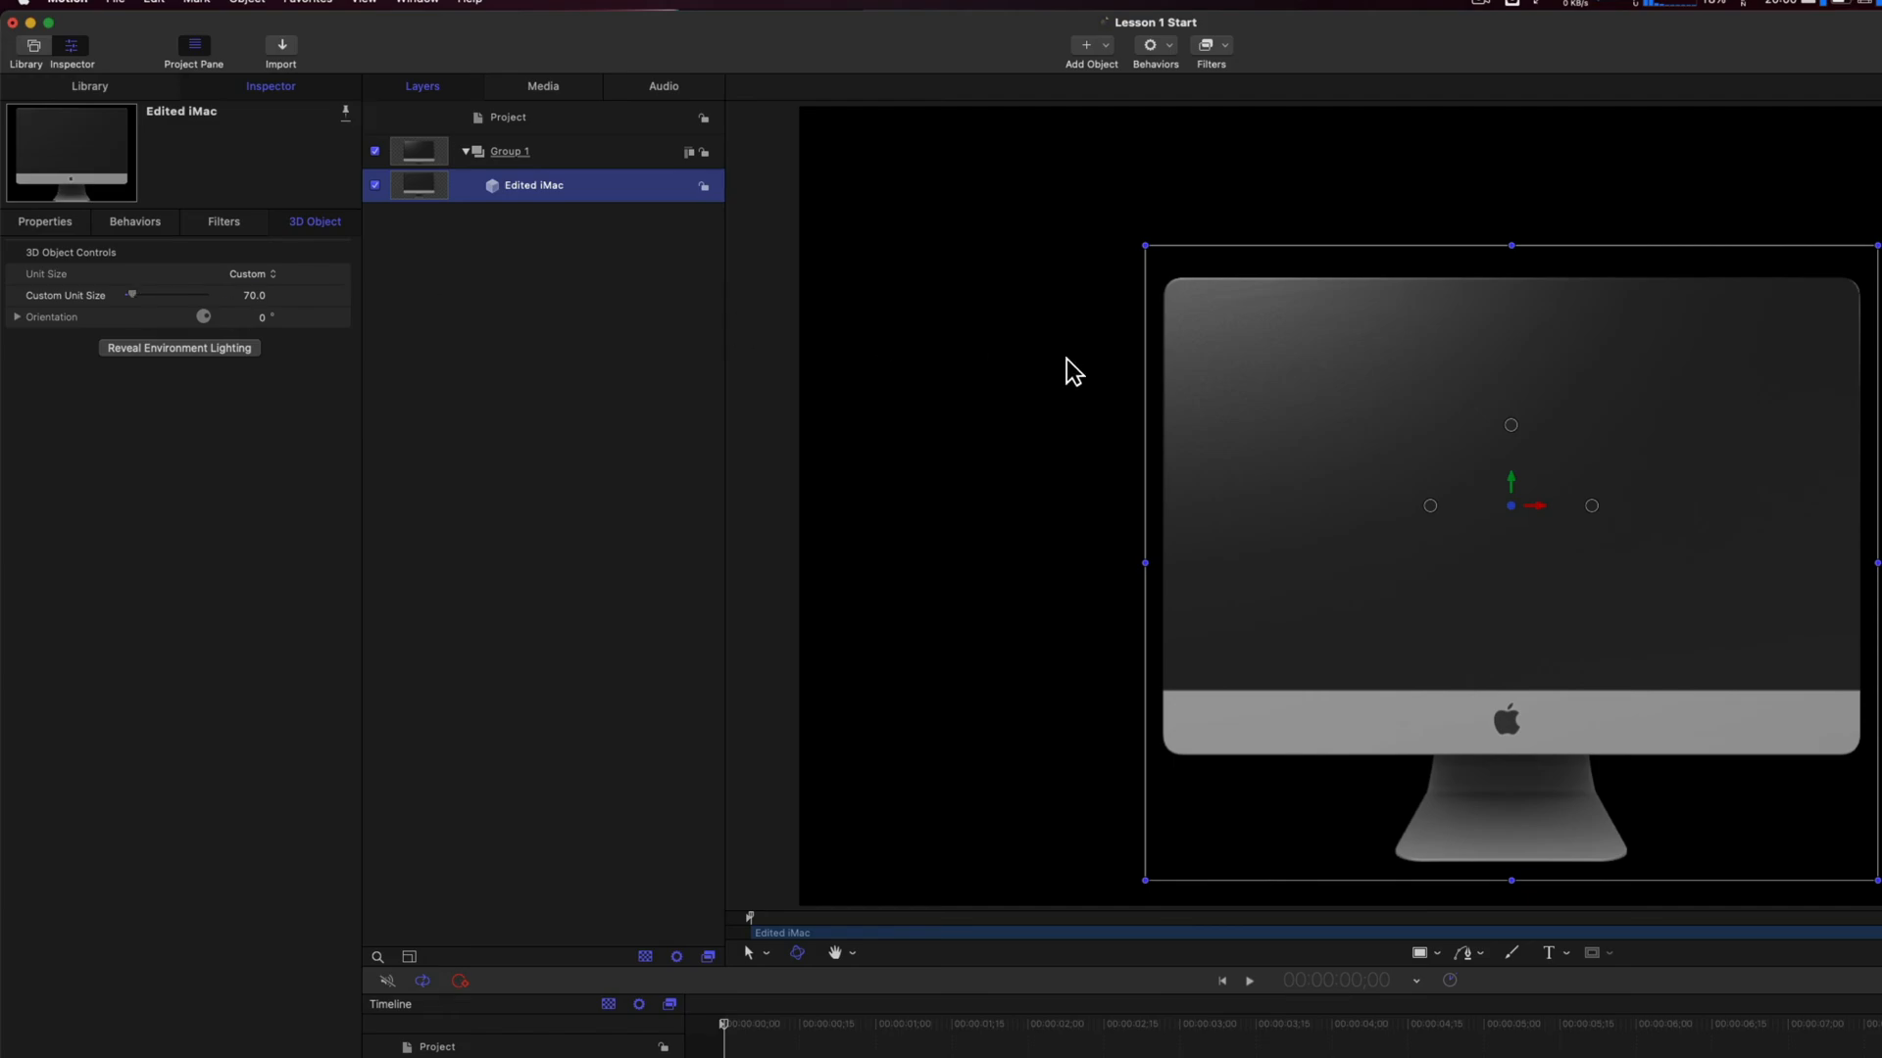
left_click_drag(1267, 480, 1266, 423)
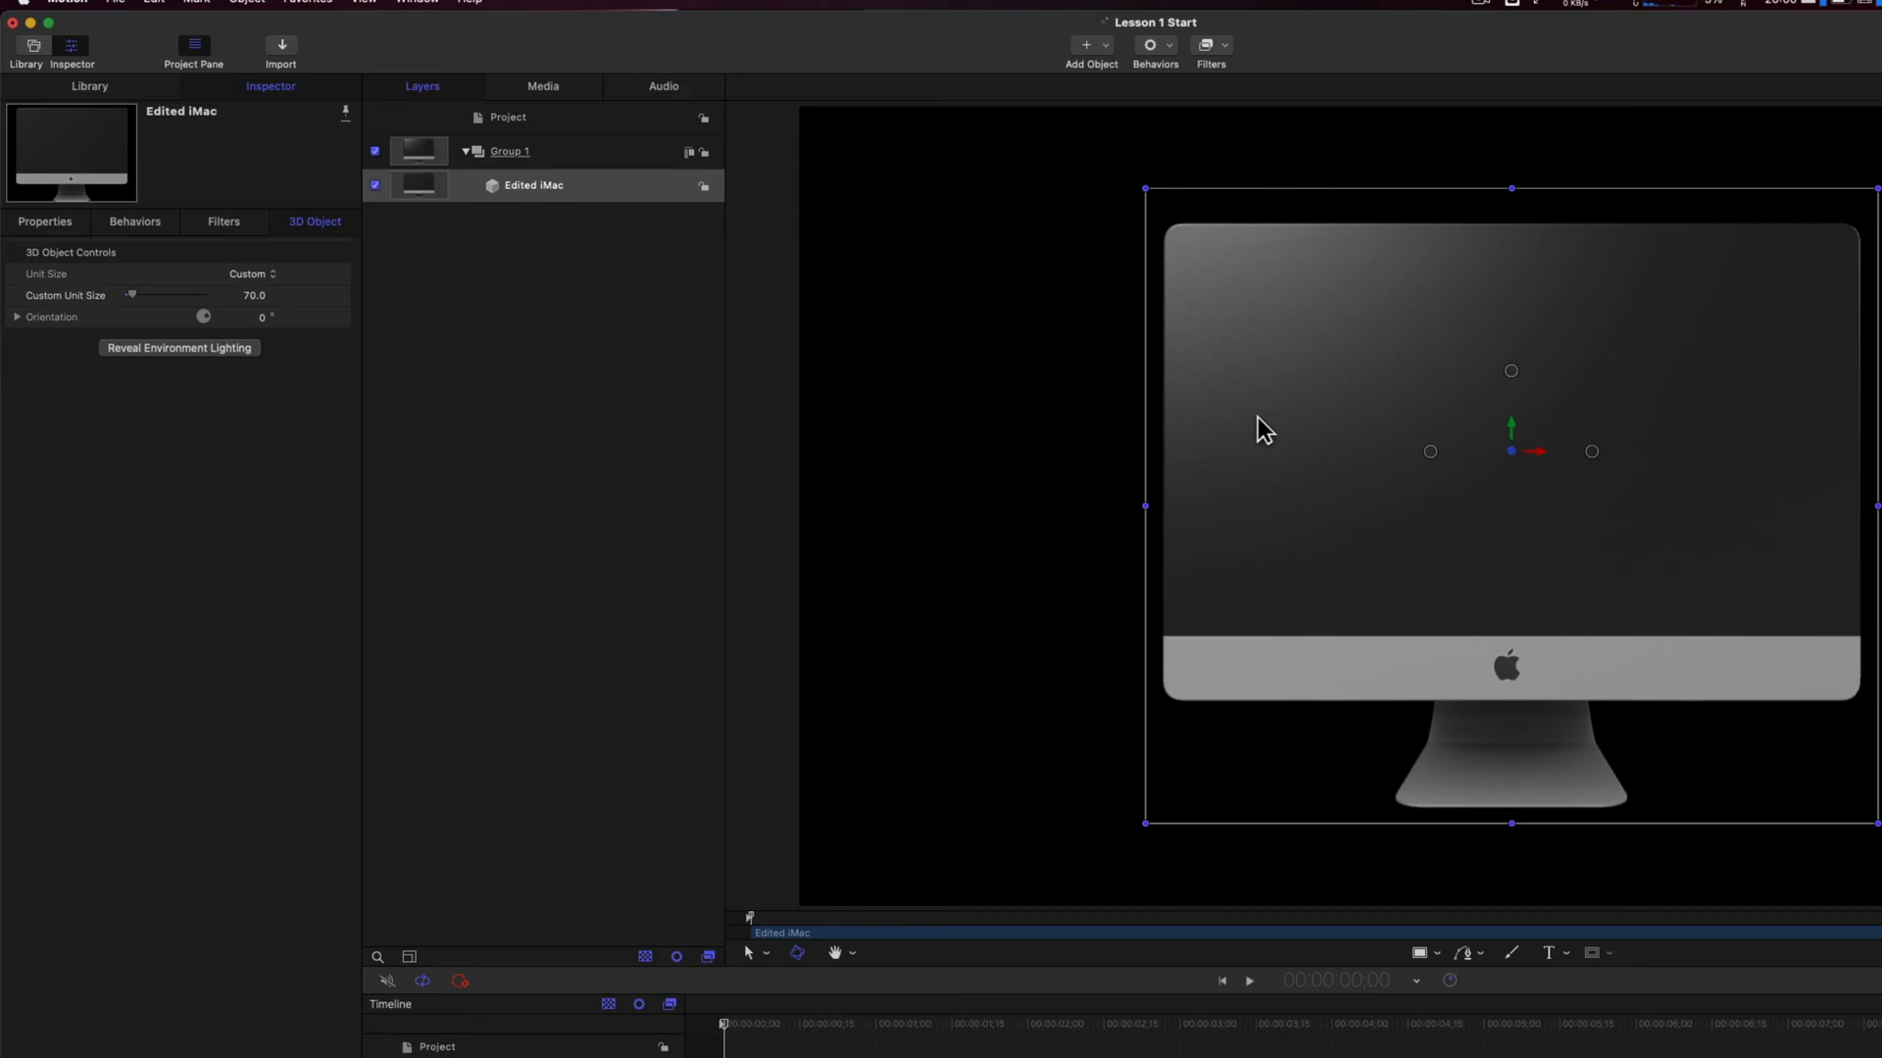
left_click(63, 226)
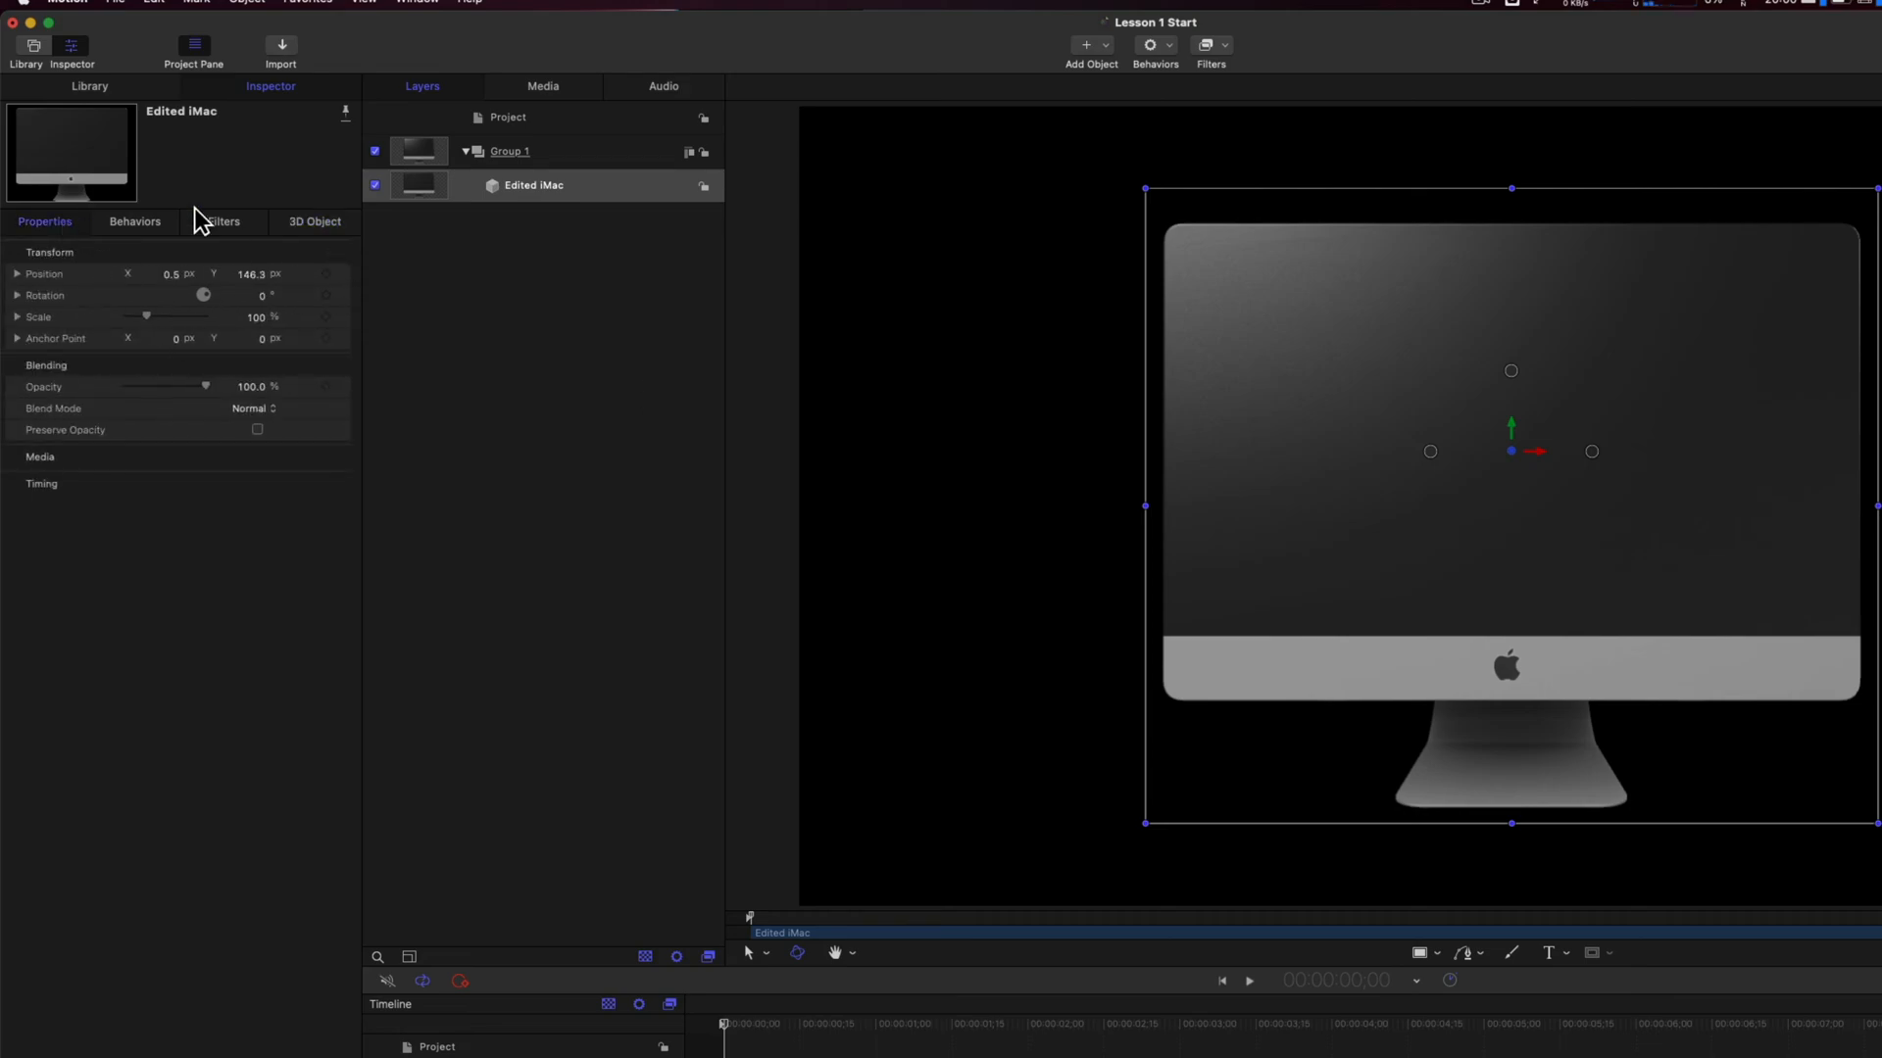
Add a drop zone, scale it to 45%, and move it up over the iMac's screen to a Y position of about 201 px
left_click(1104, 49)
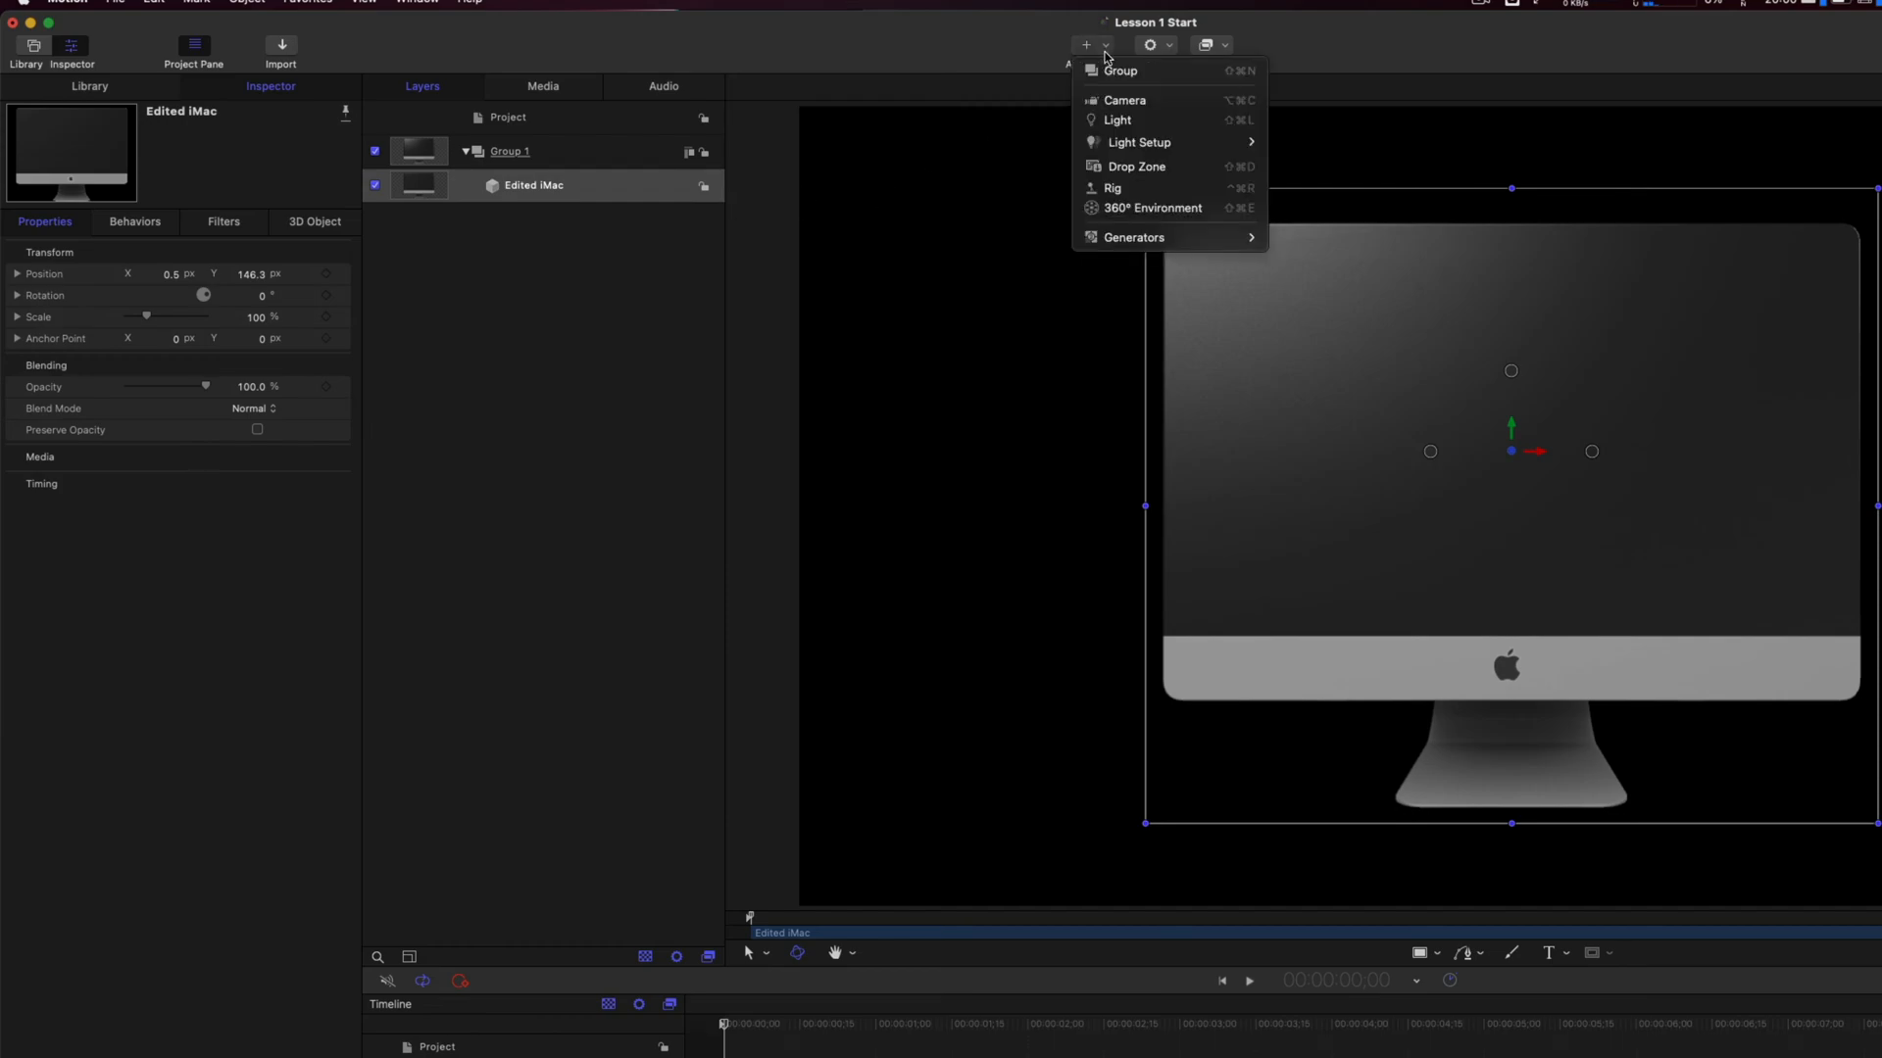
left_click(1116, 168)
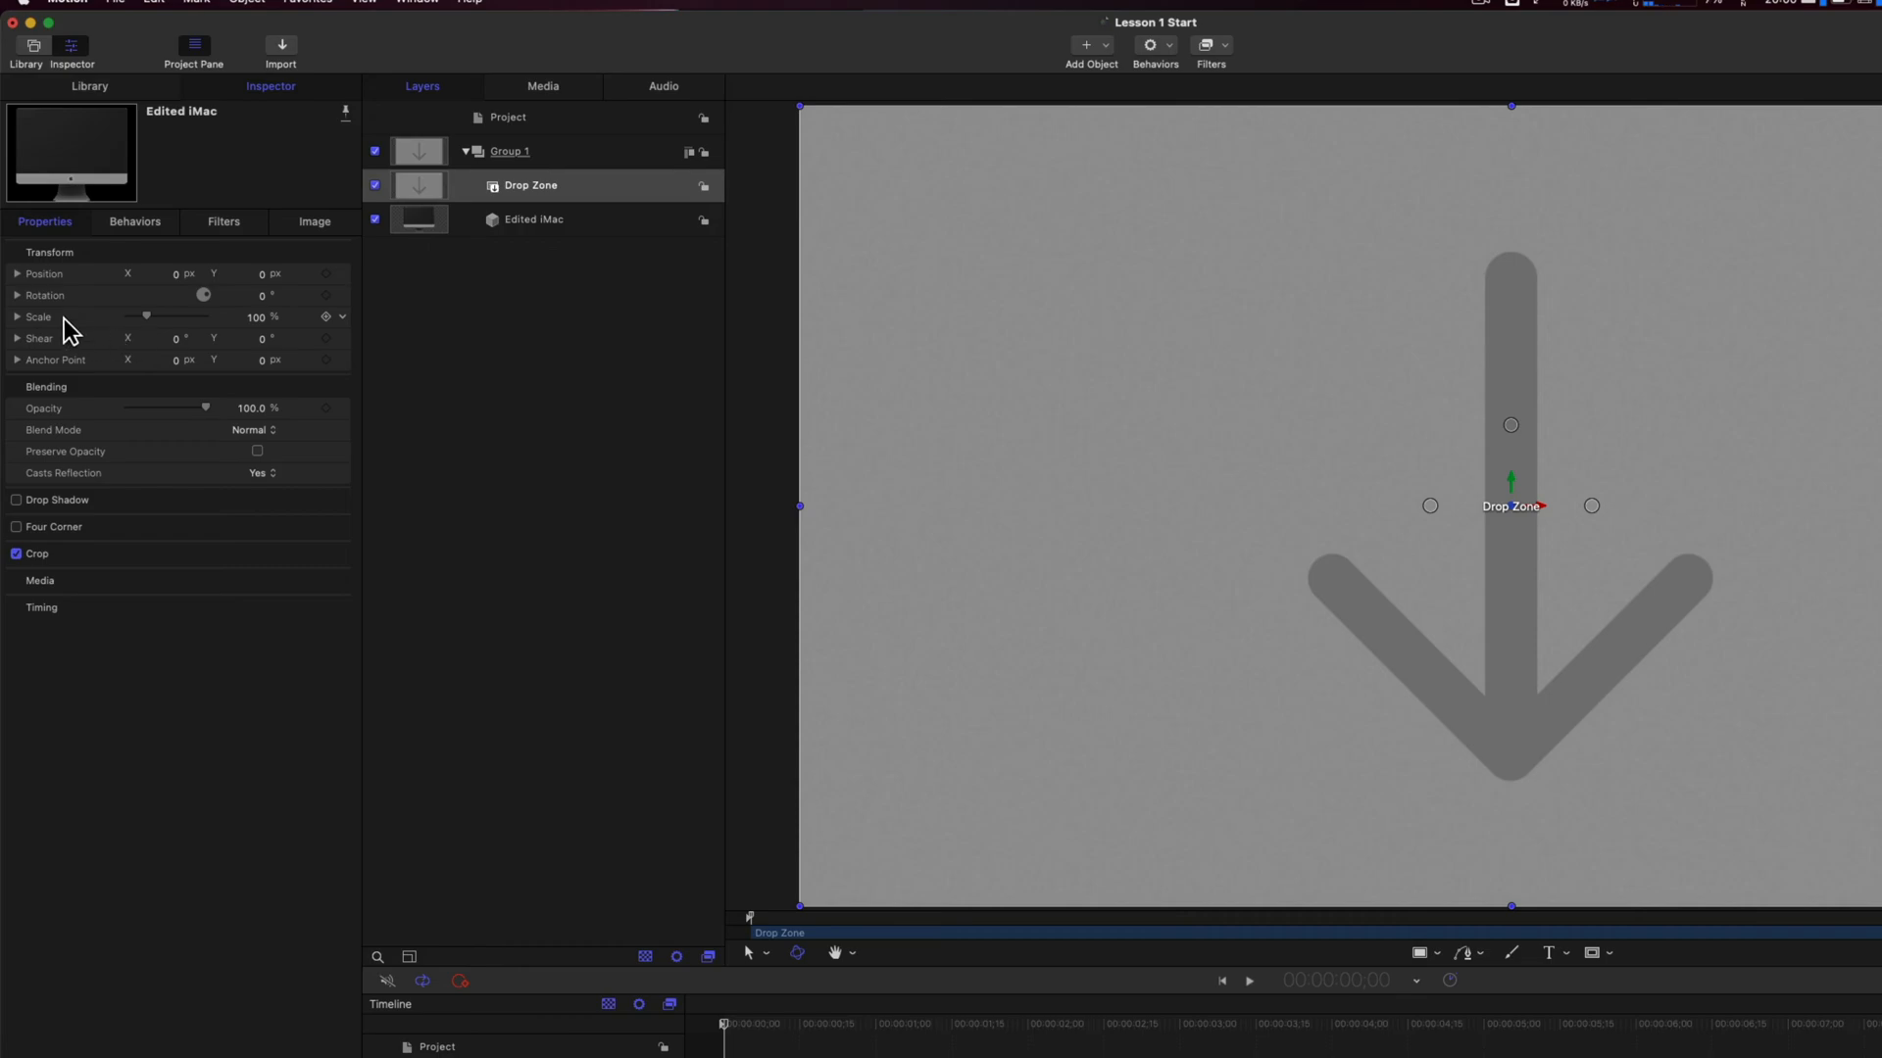
left_click_drag(154, 325, 147, 328)
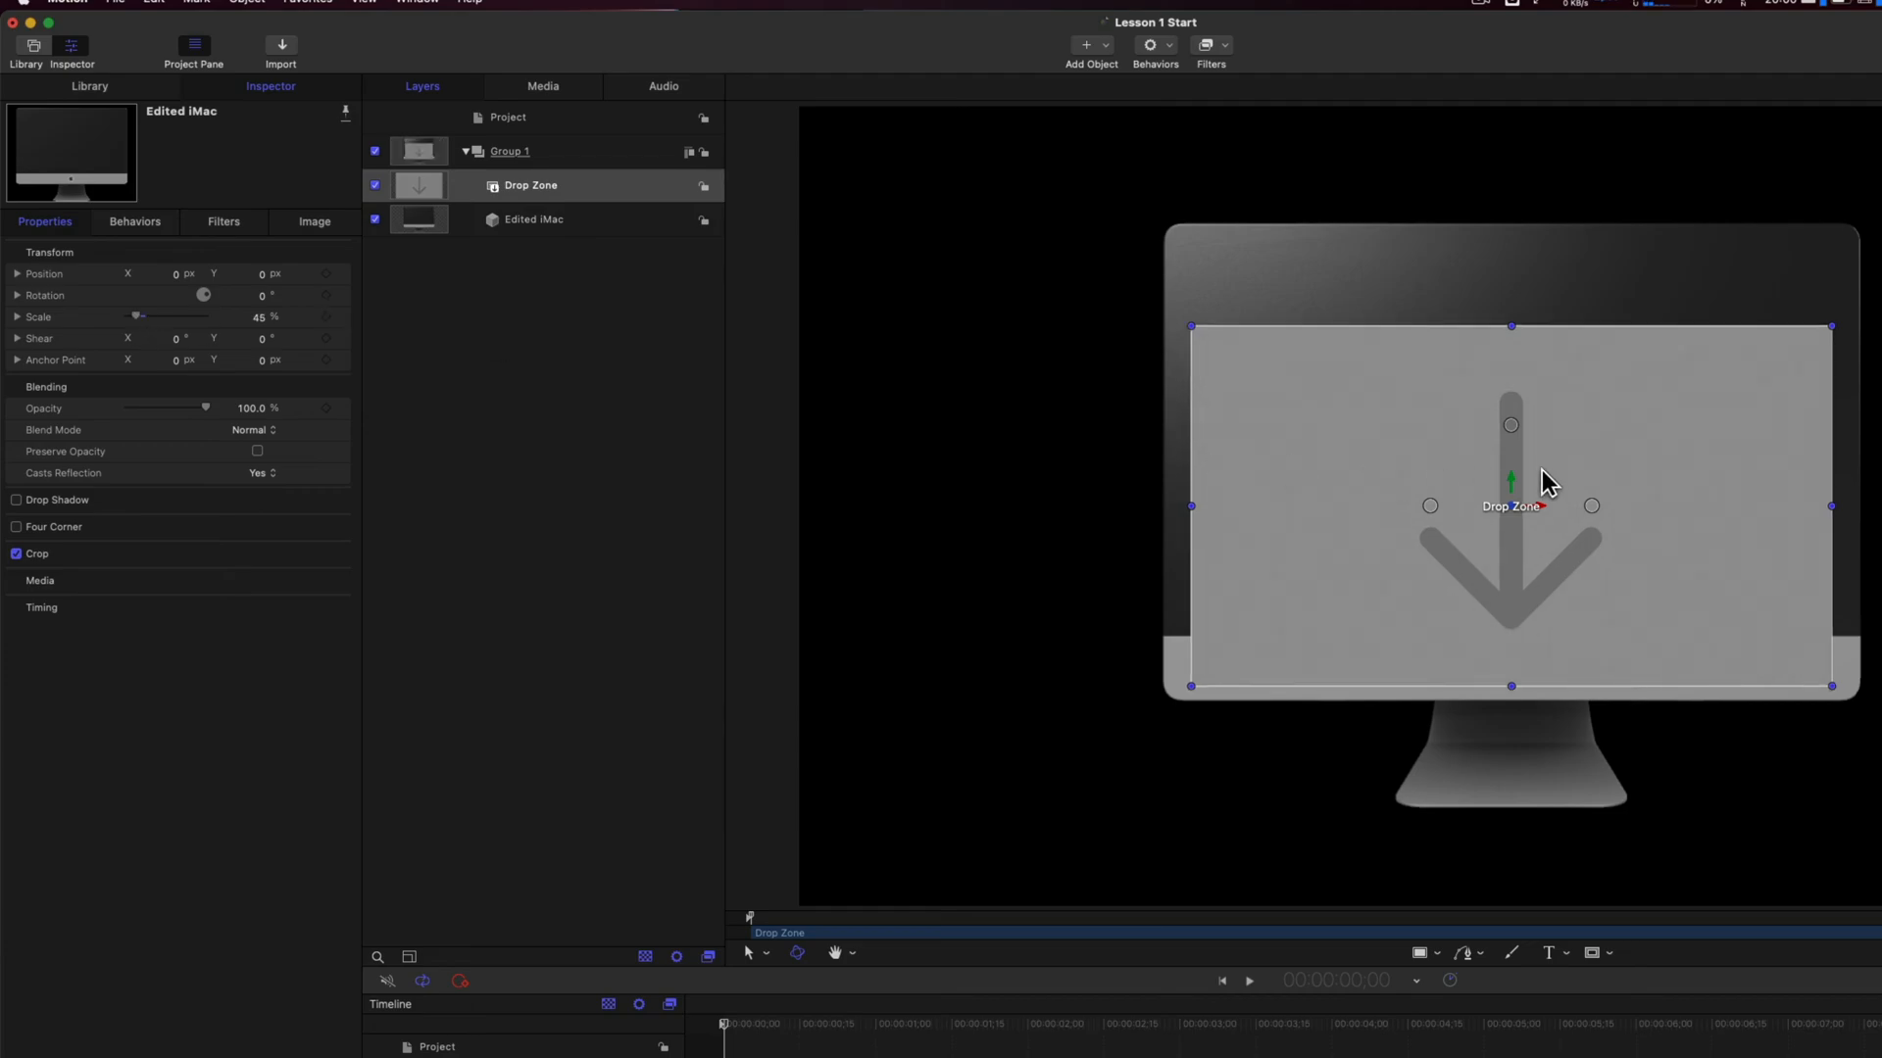
left_click_drag(1521, 482, 1524, 421)
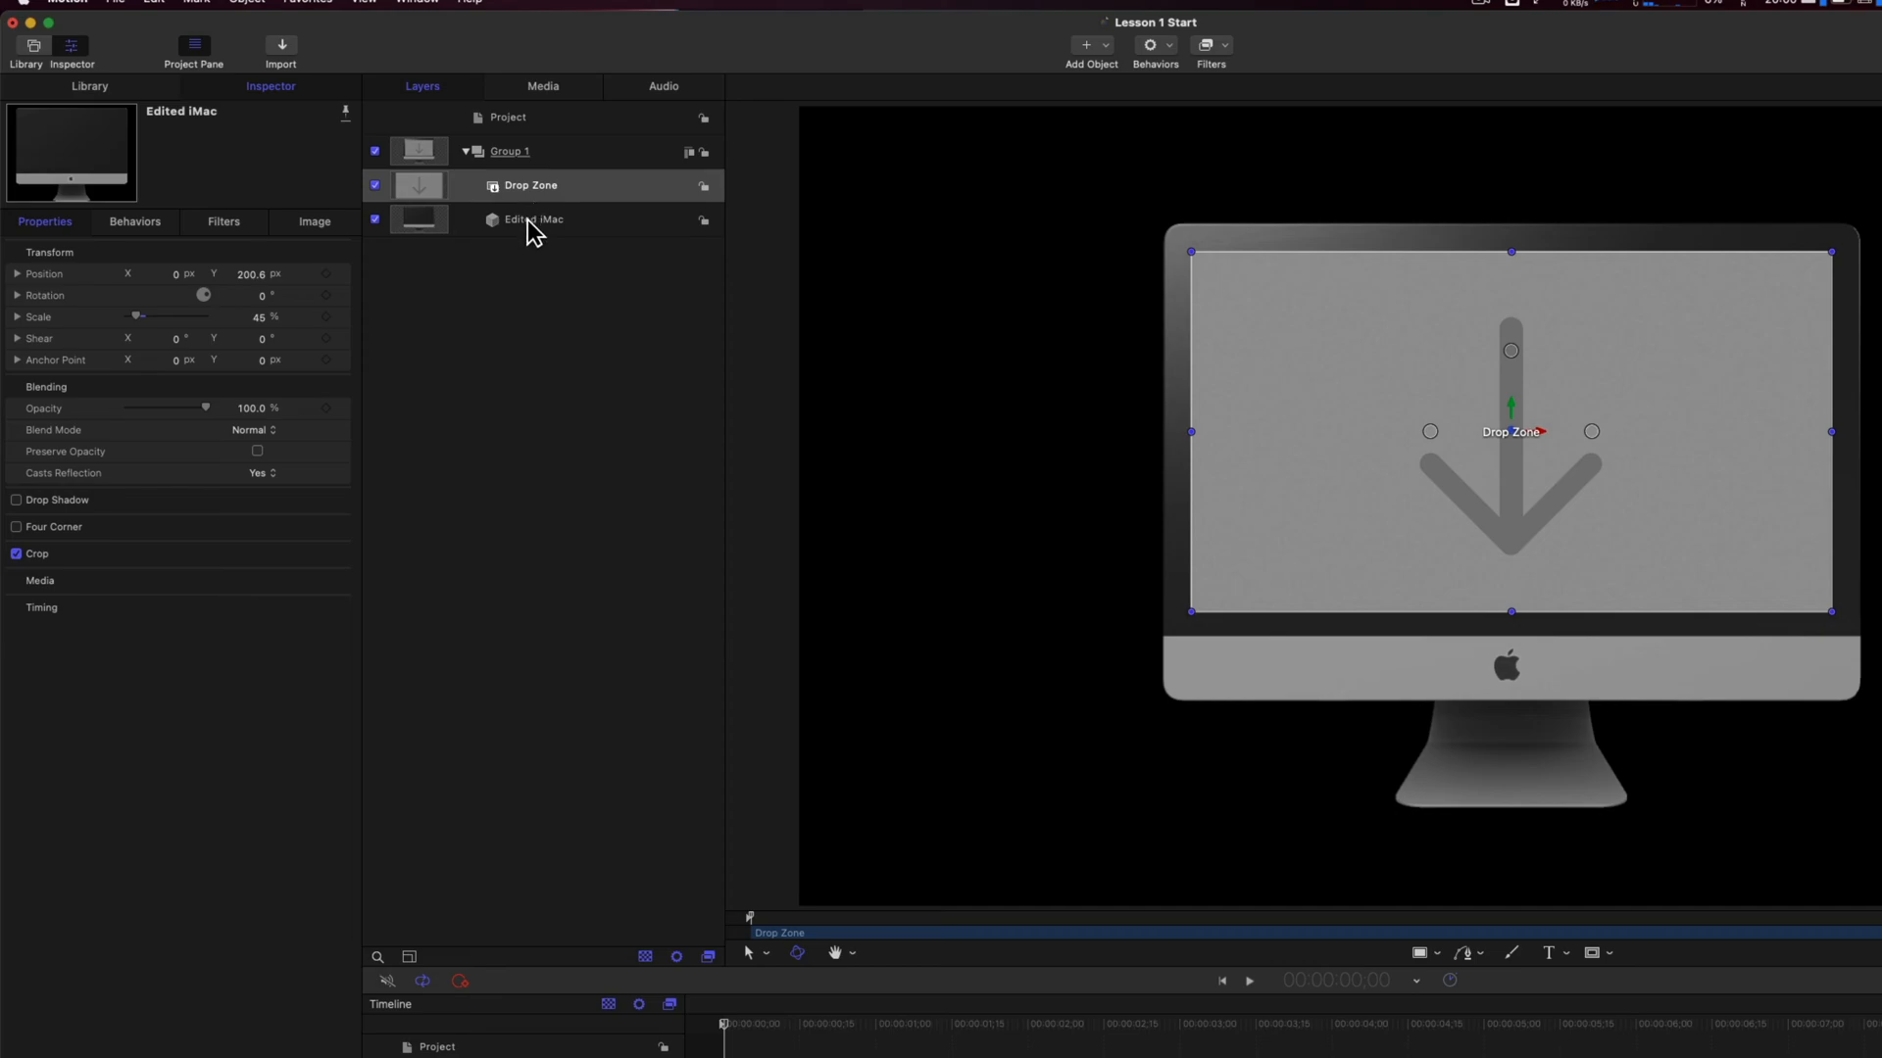
Apply an Align To behavior to the drop zone with Edited iMac as its object and a Y offset of 467 px
left_click(1169, 49)
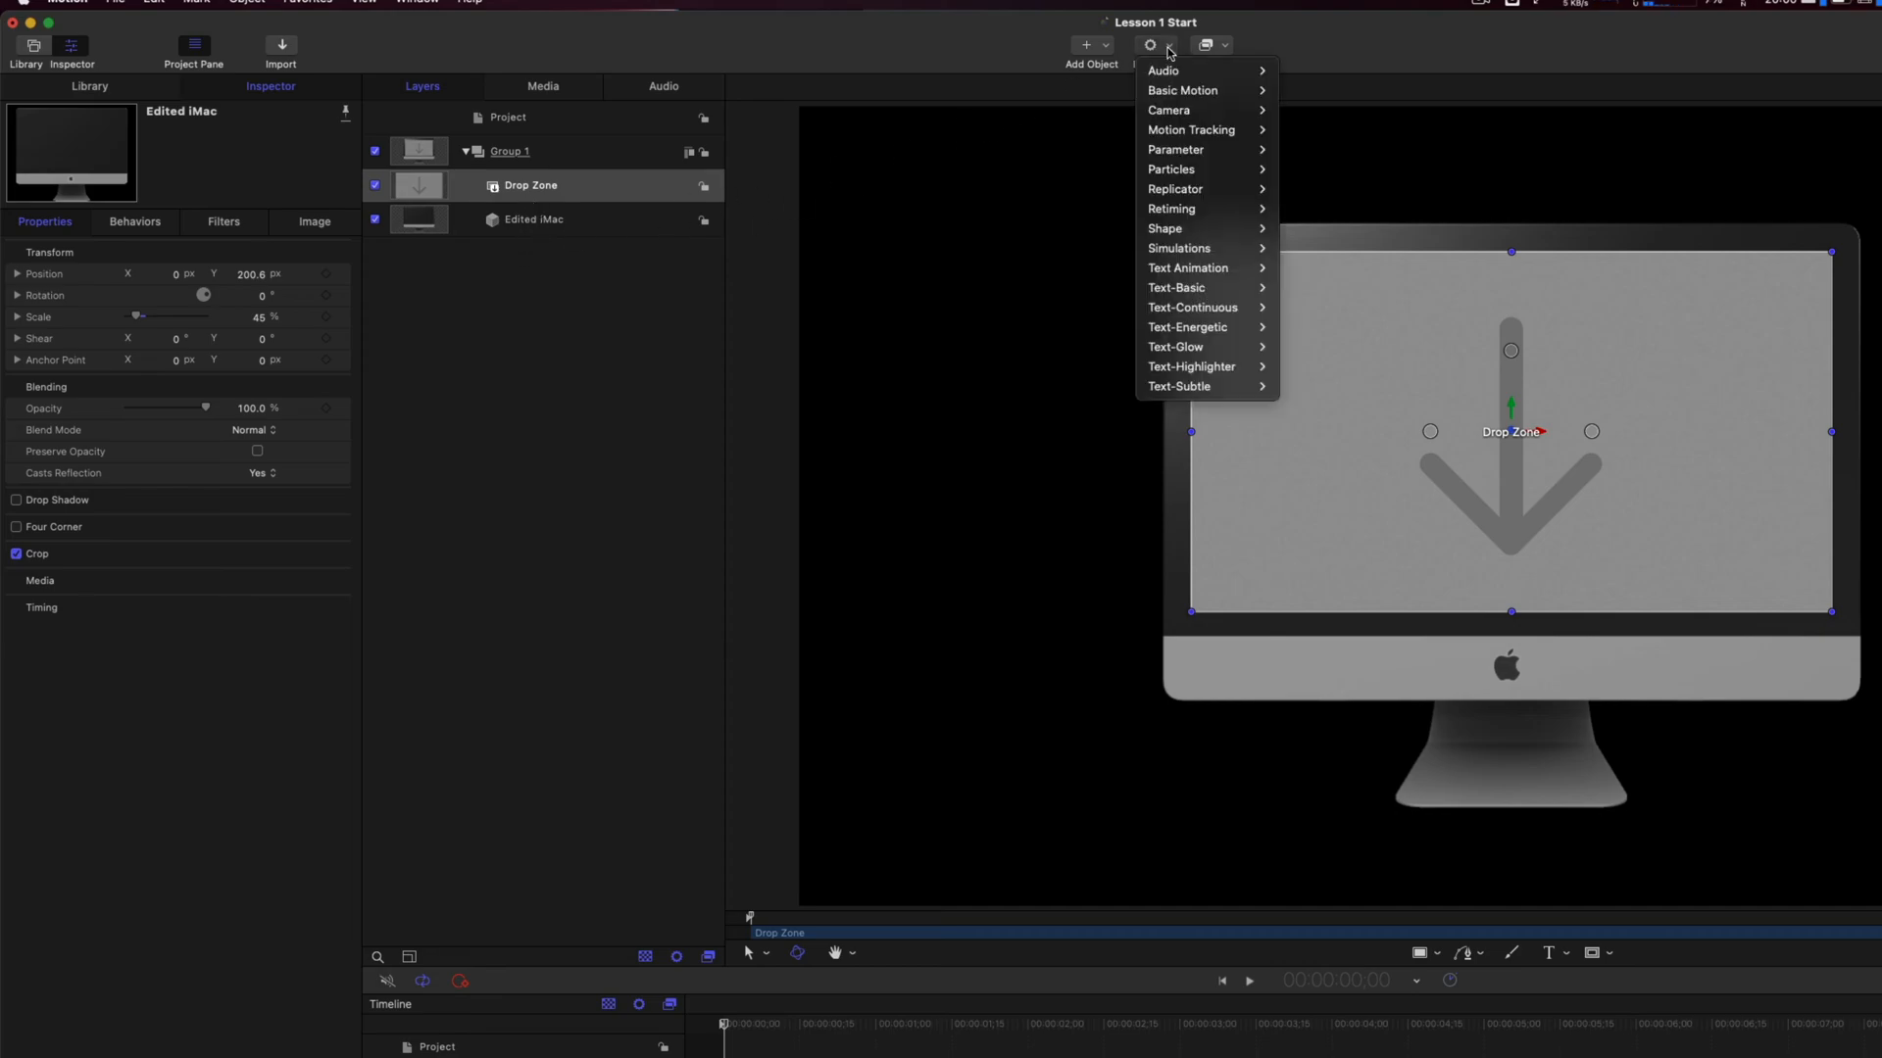
mouse_move(1206, 90)
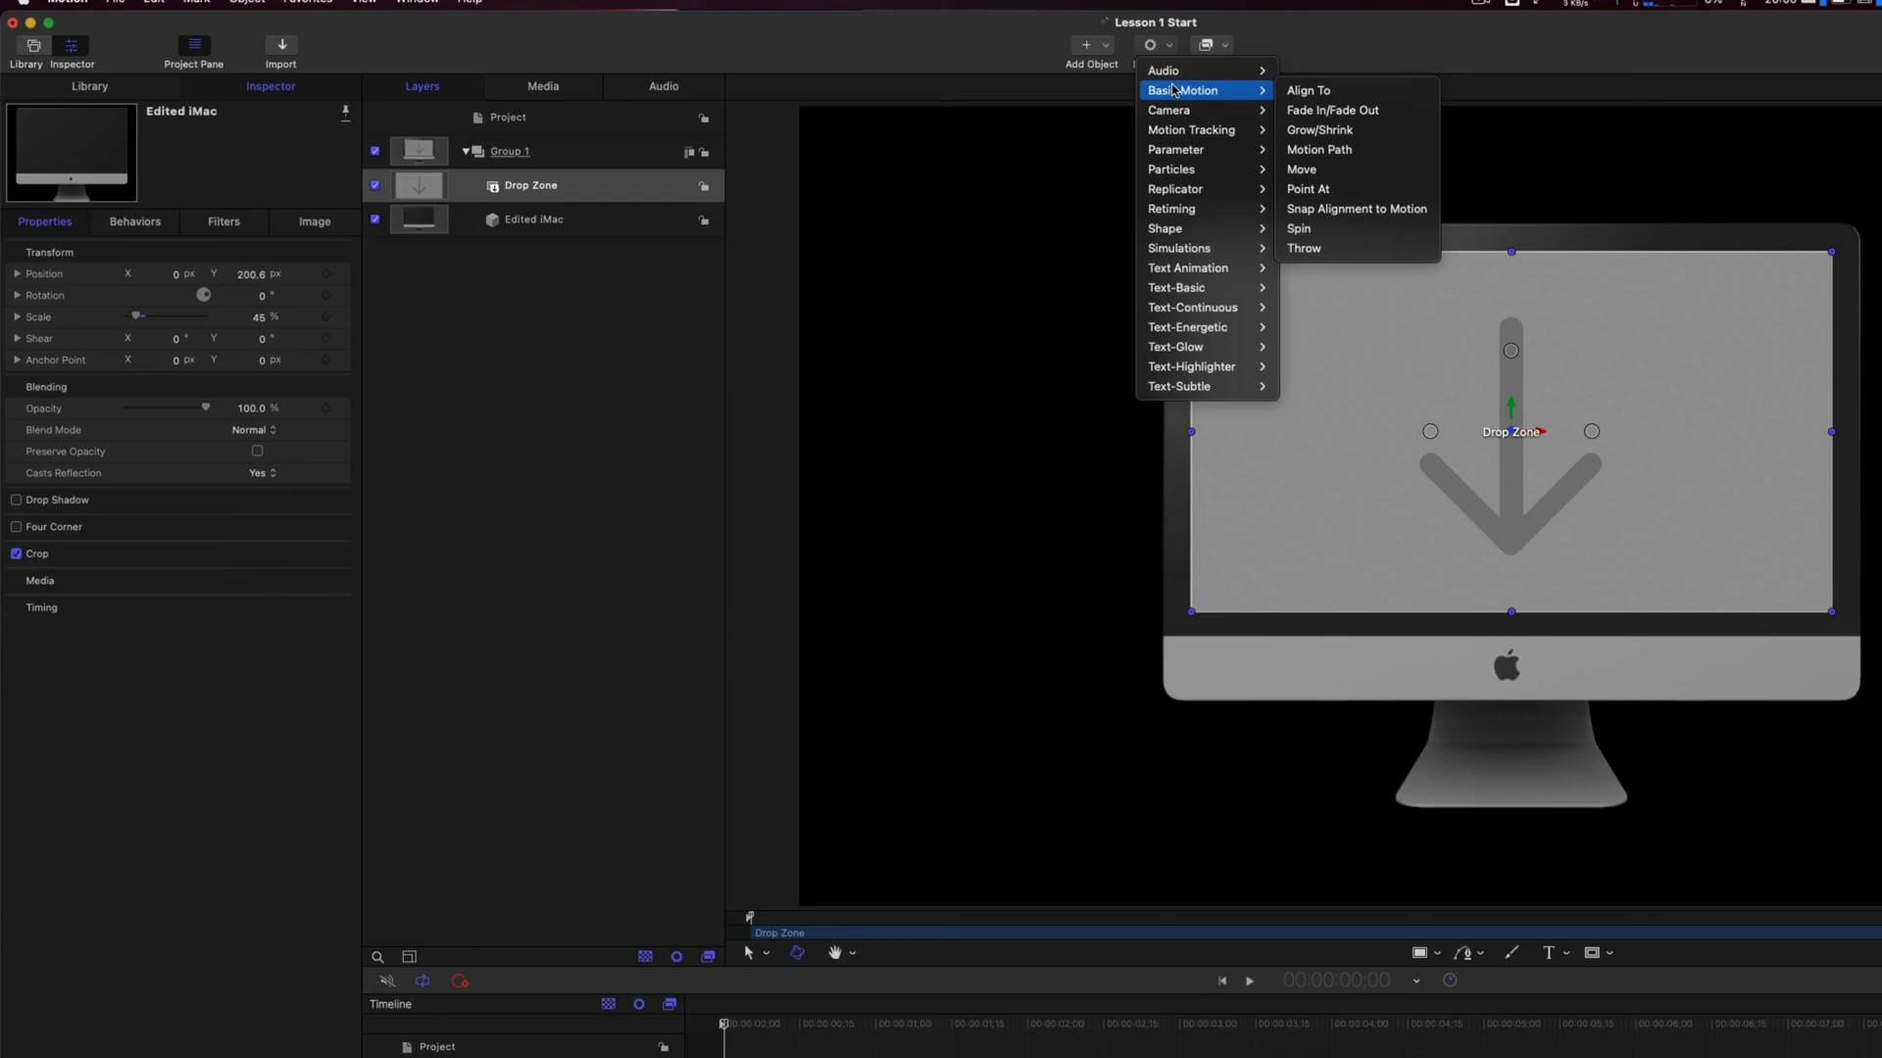
left_click(1309, 93)
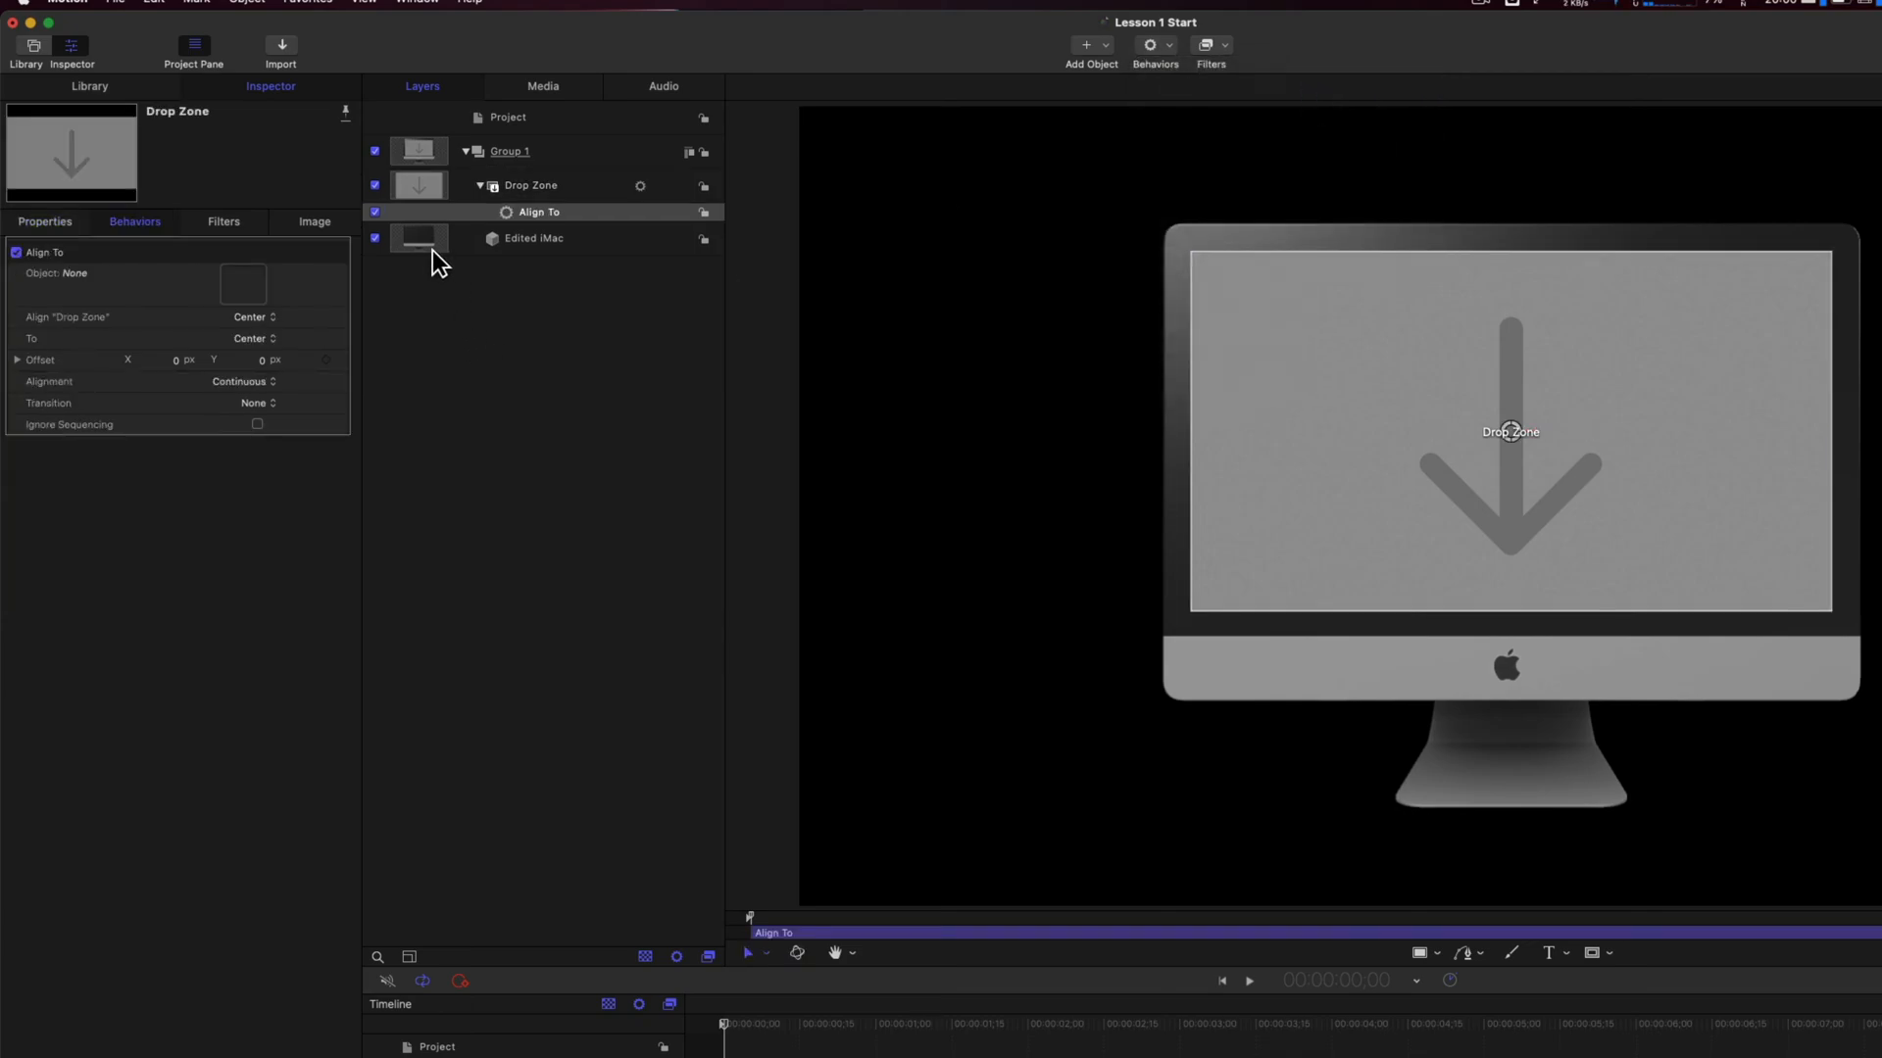
left_click_drag(432, 252, 247, 294)
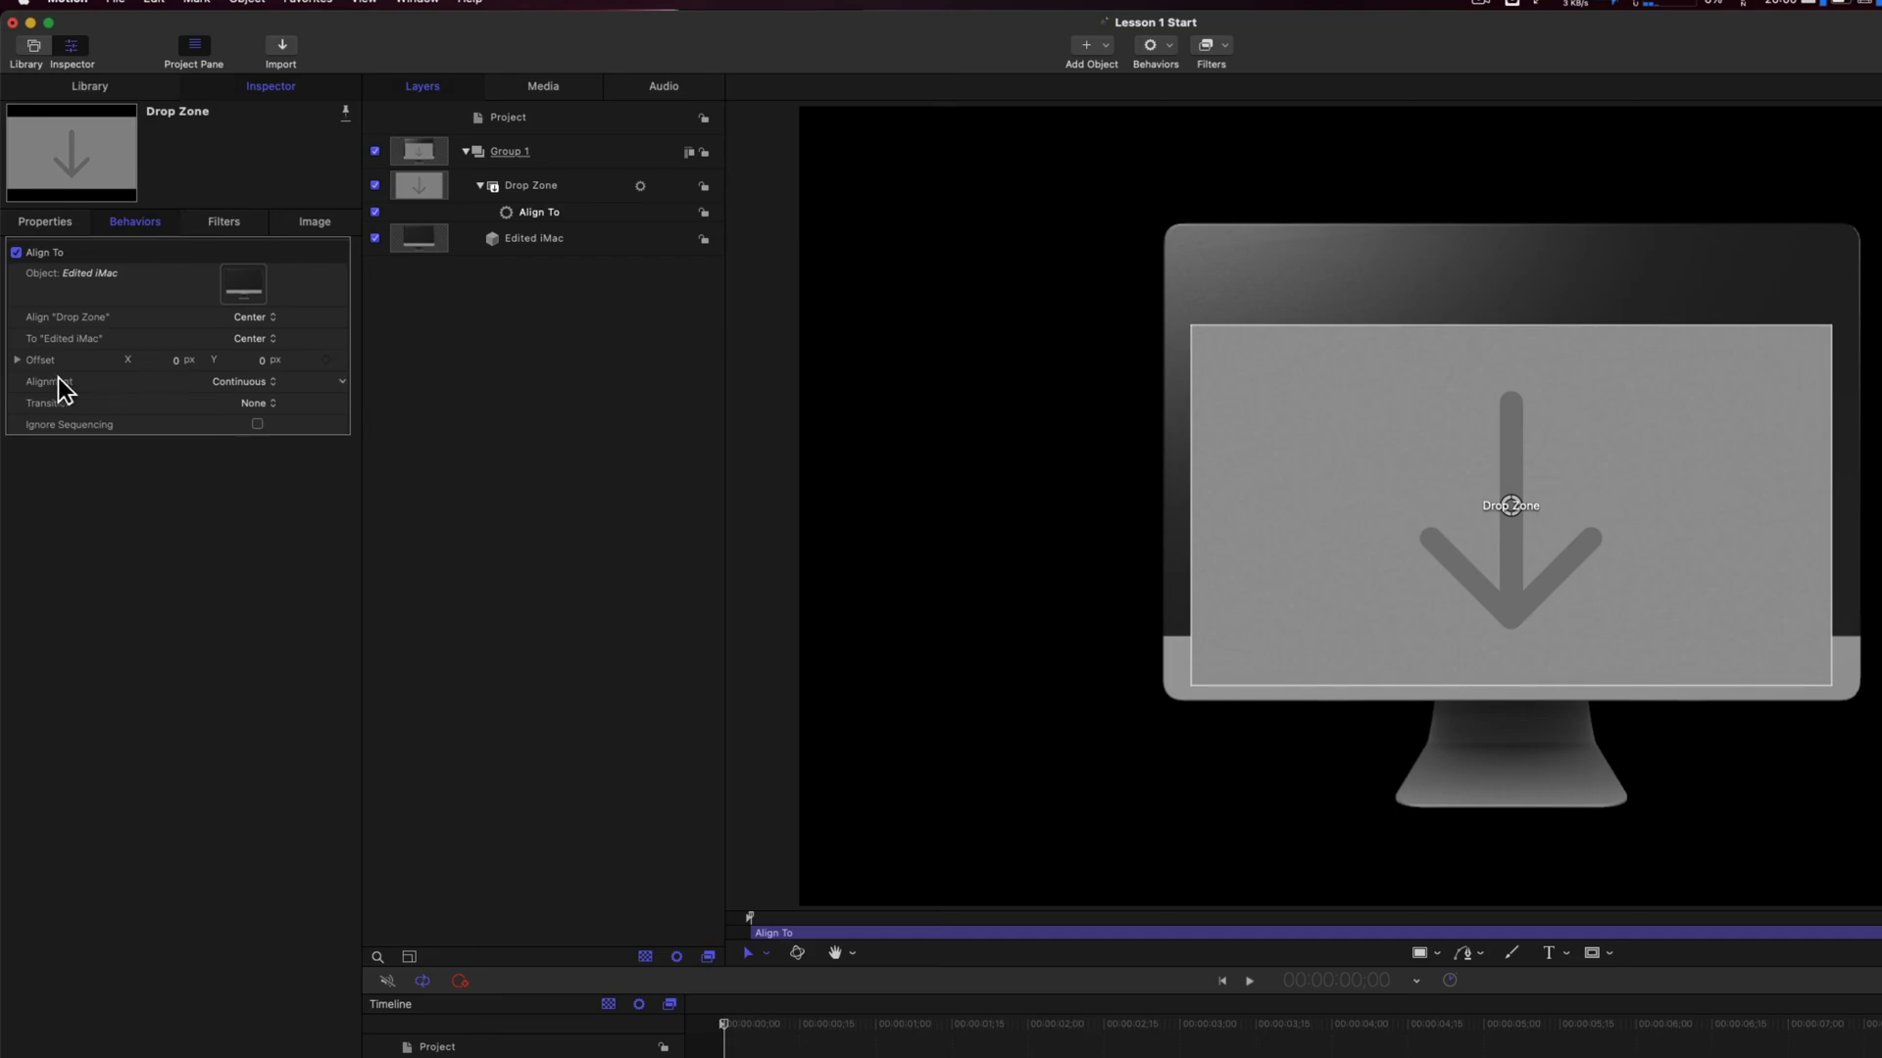
left_click(263, 363)
left_click_drag(263, 362, 265, 363)
Add a Link parameter behavior to the drop zone's Scale, with Edited iMac as source object and a link scale of 0.45
left_click(555, 193)
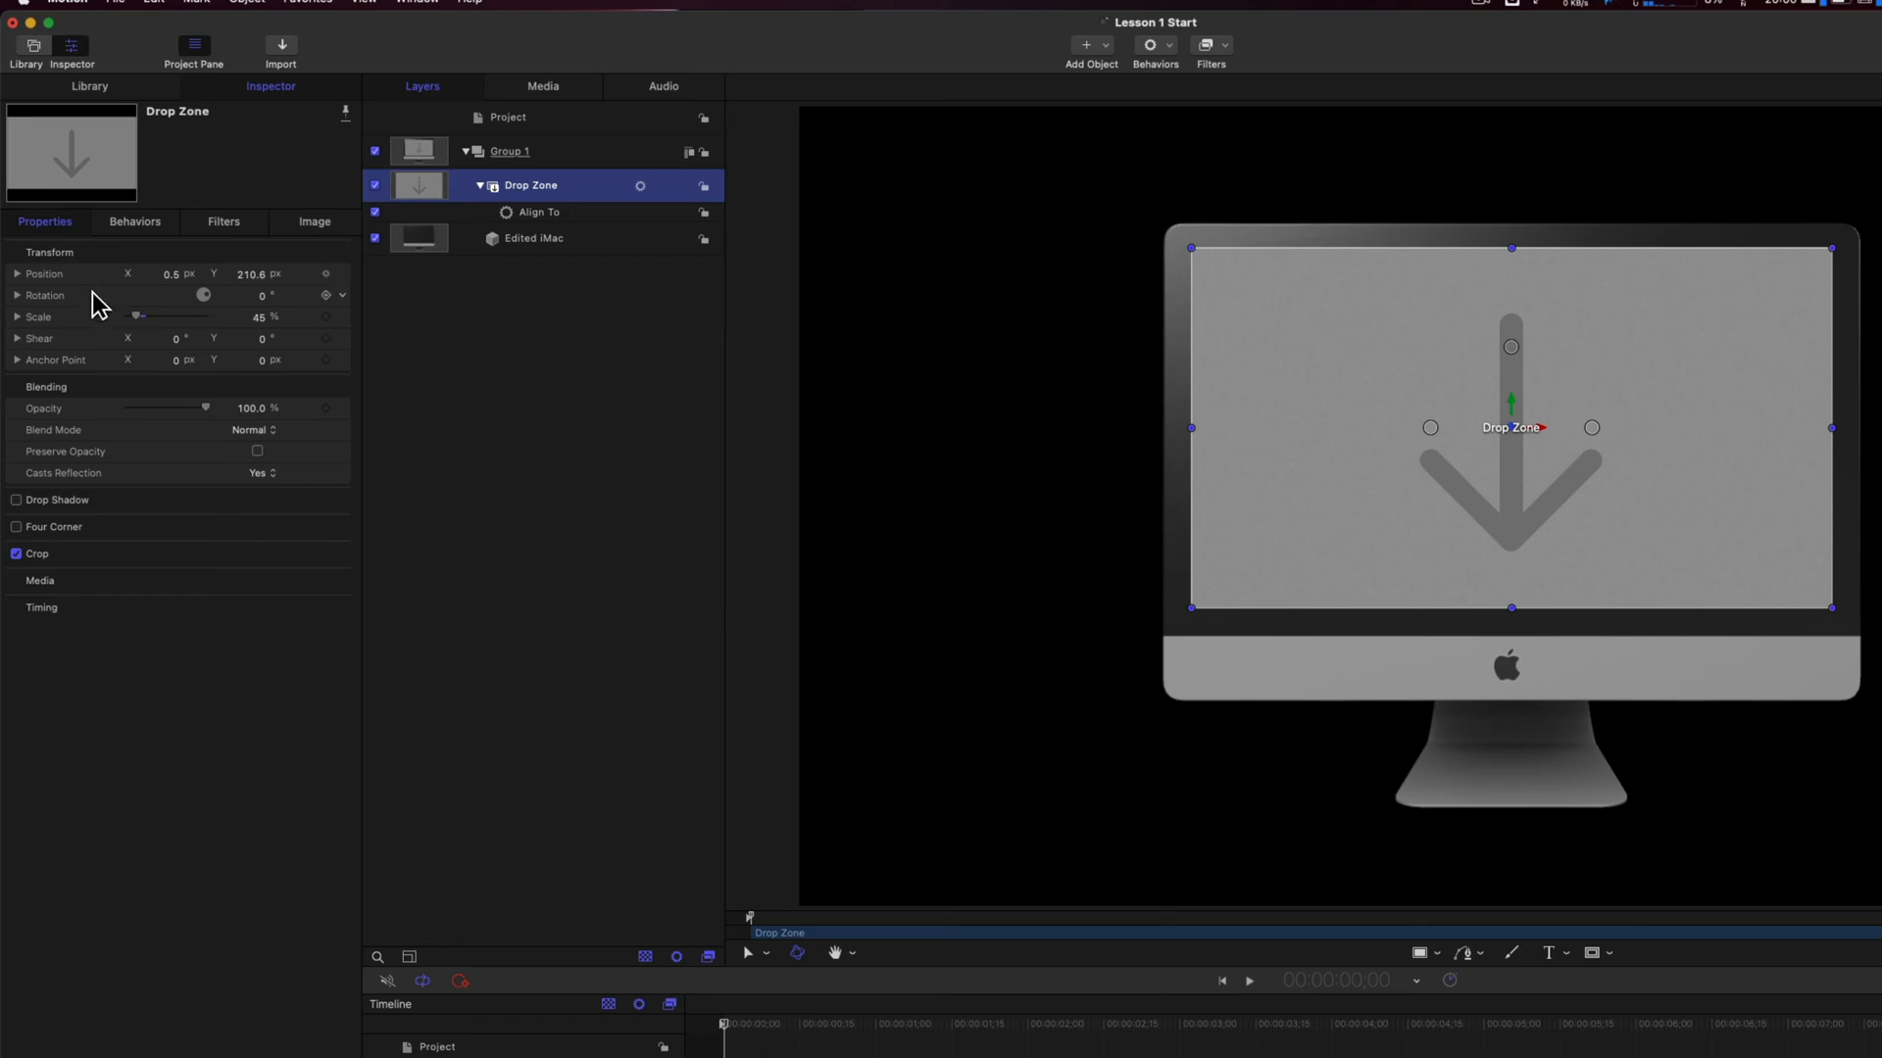
left_click(20, 296)
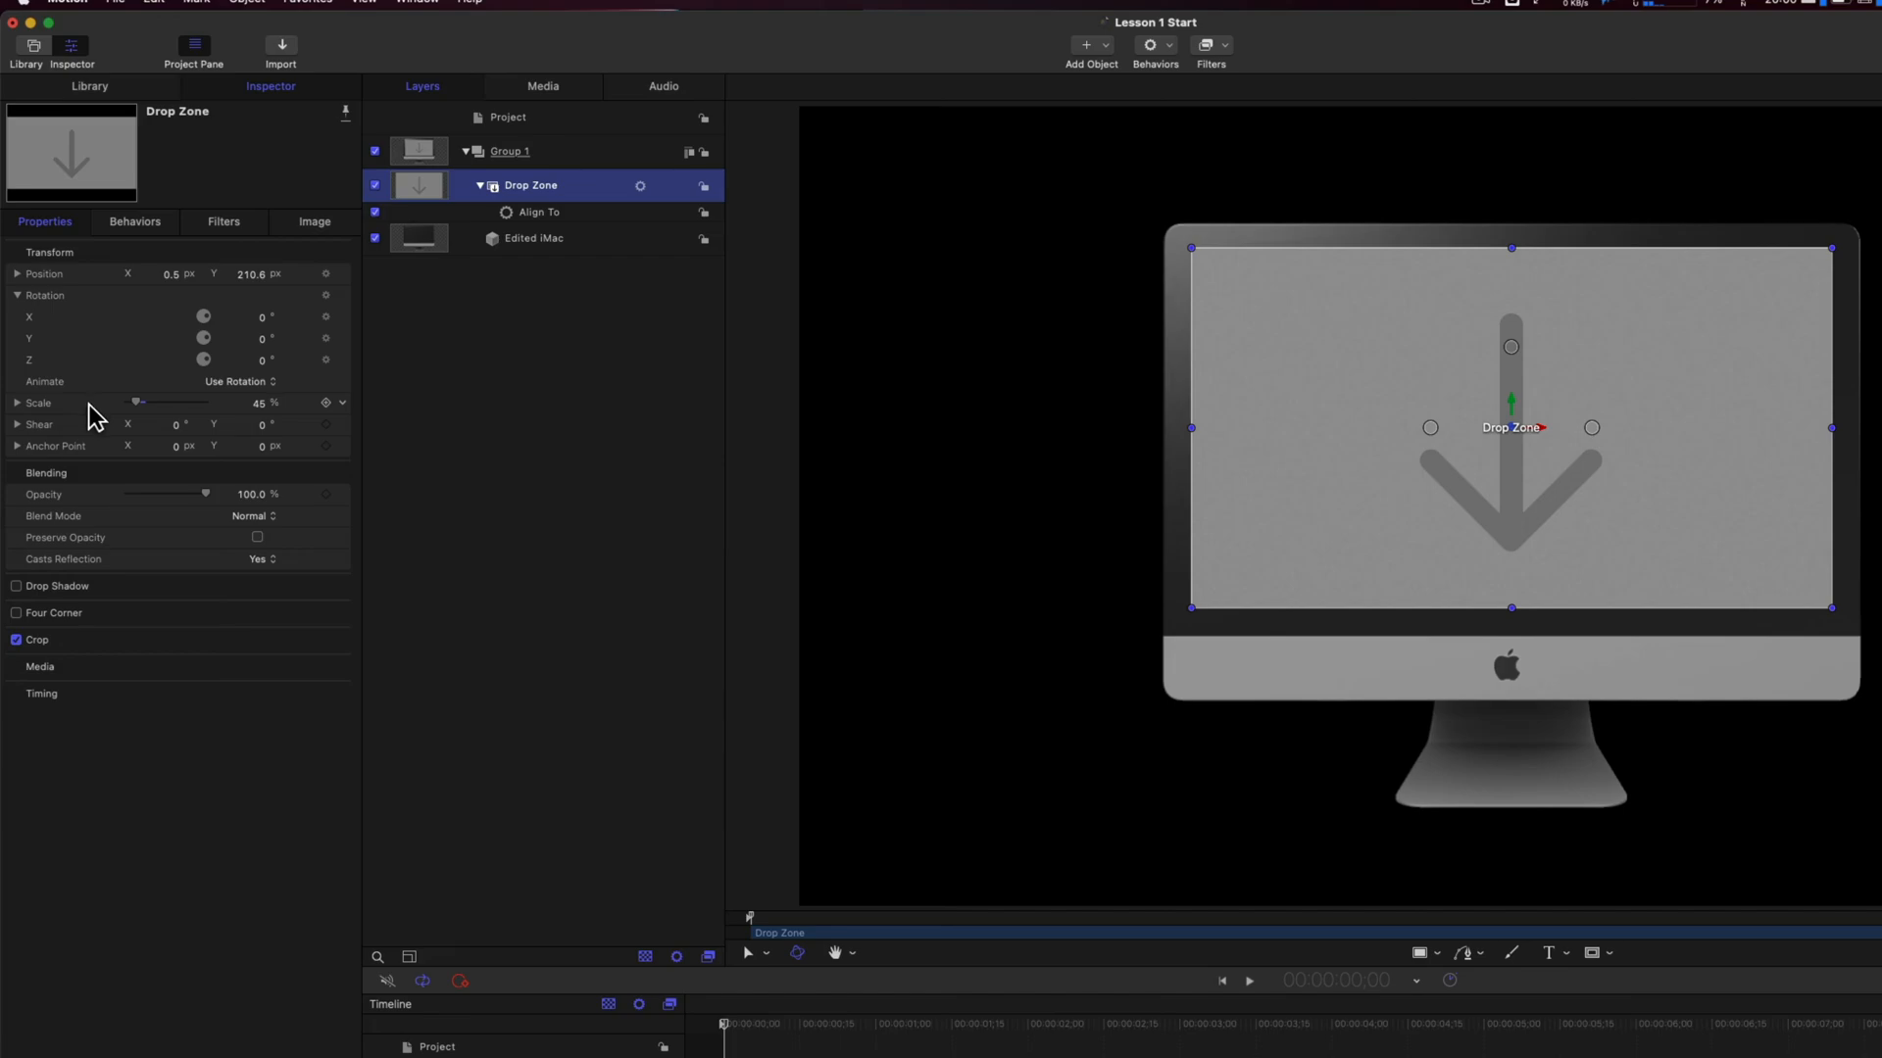
left_click(342, 403)
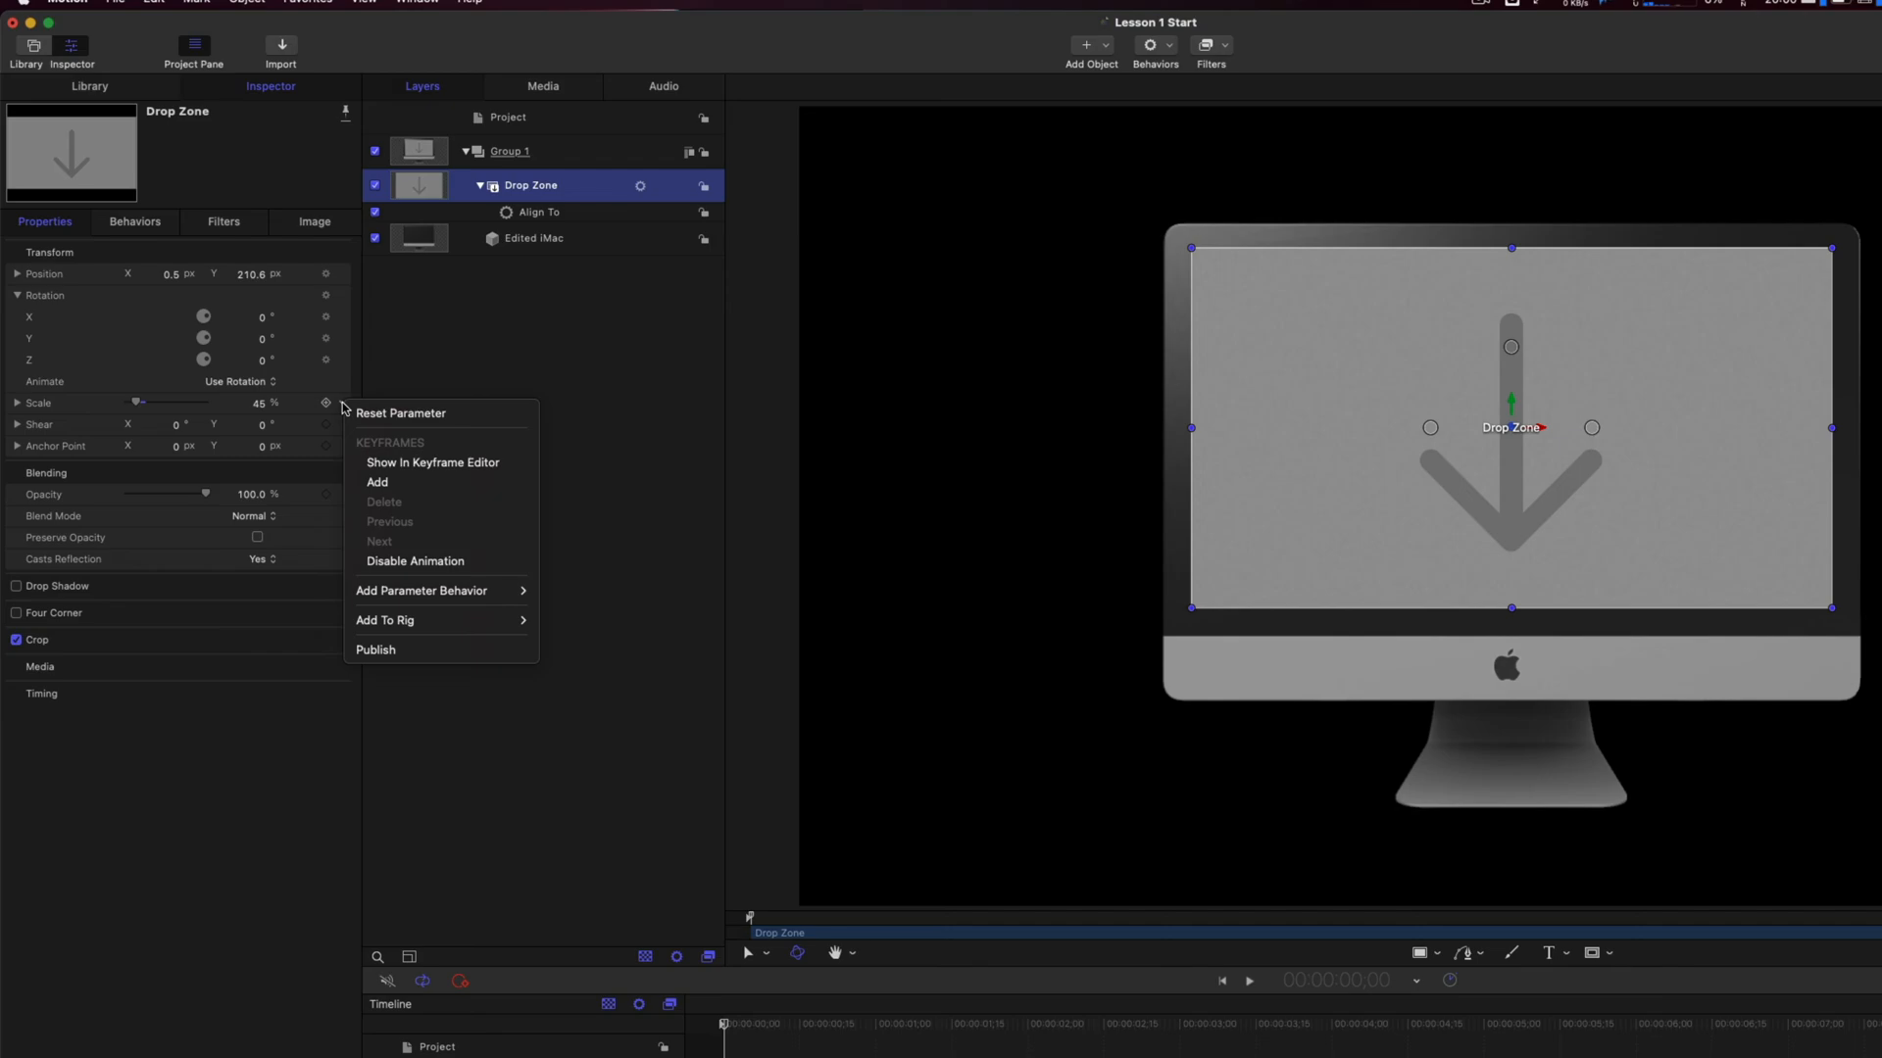
mouse_move(446, 591)
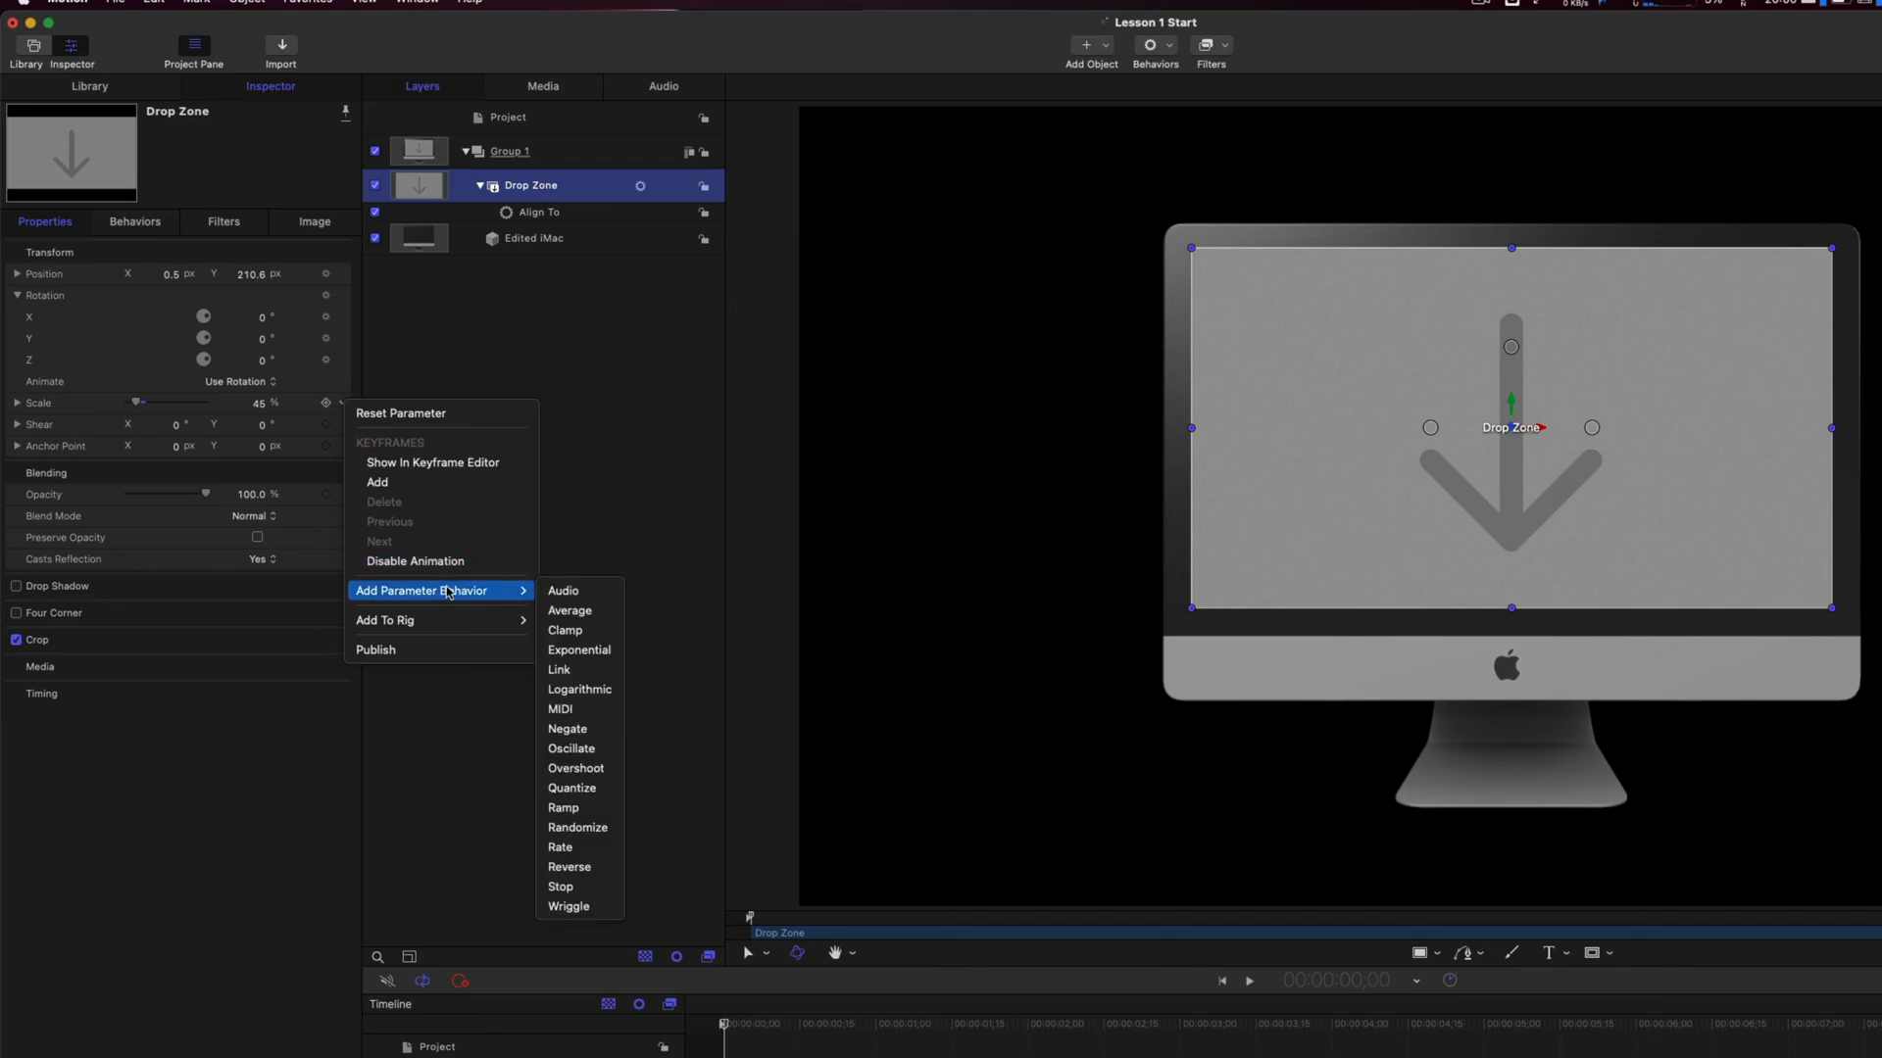
left_click(576, 673)
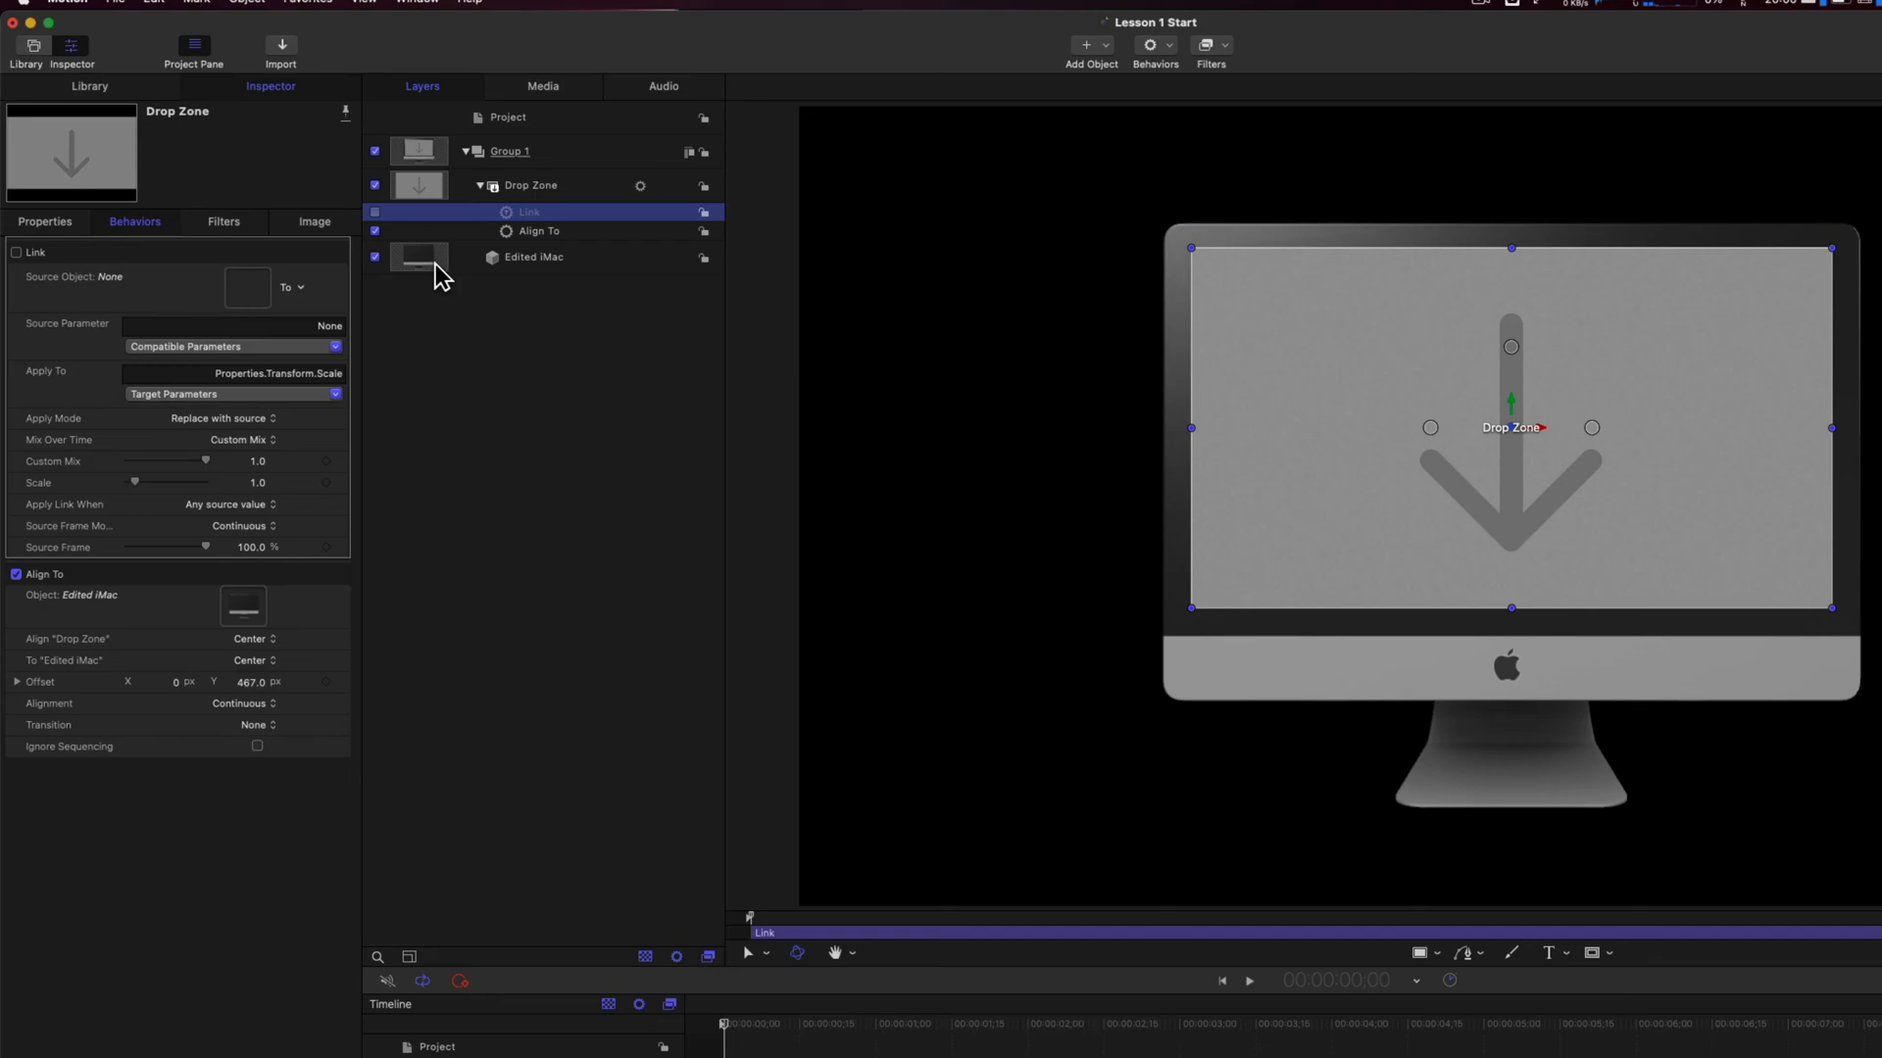
left_click_drag(426, 258, 245, 291)
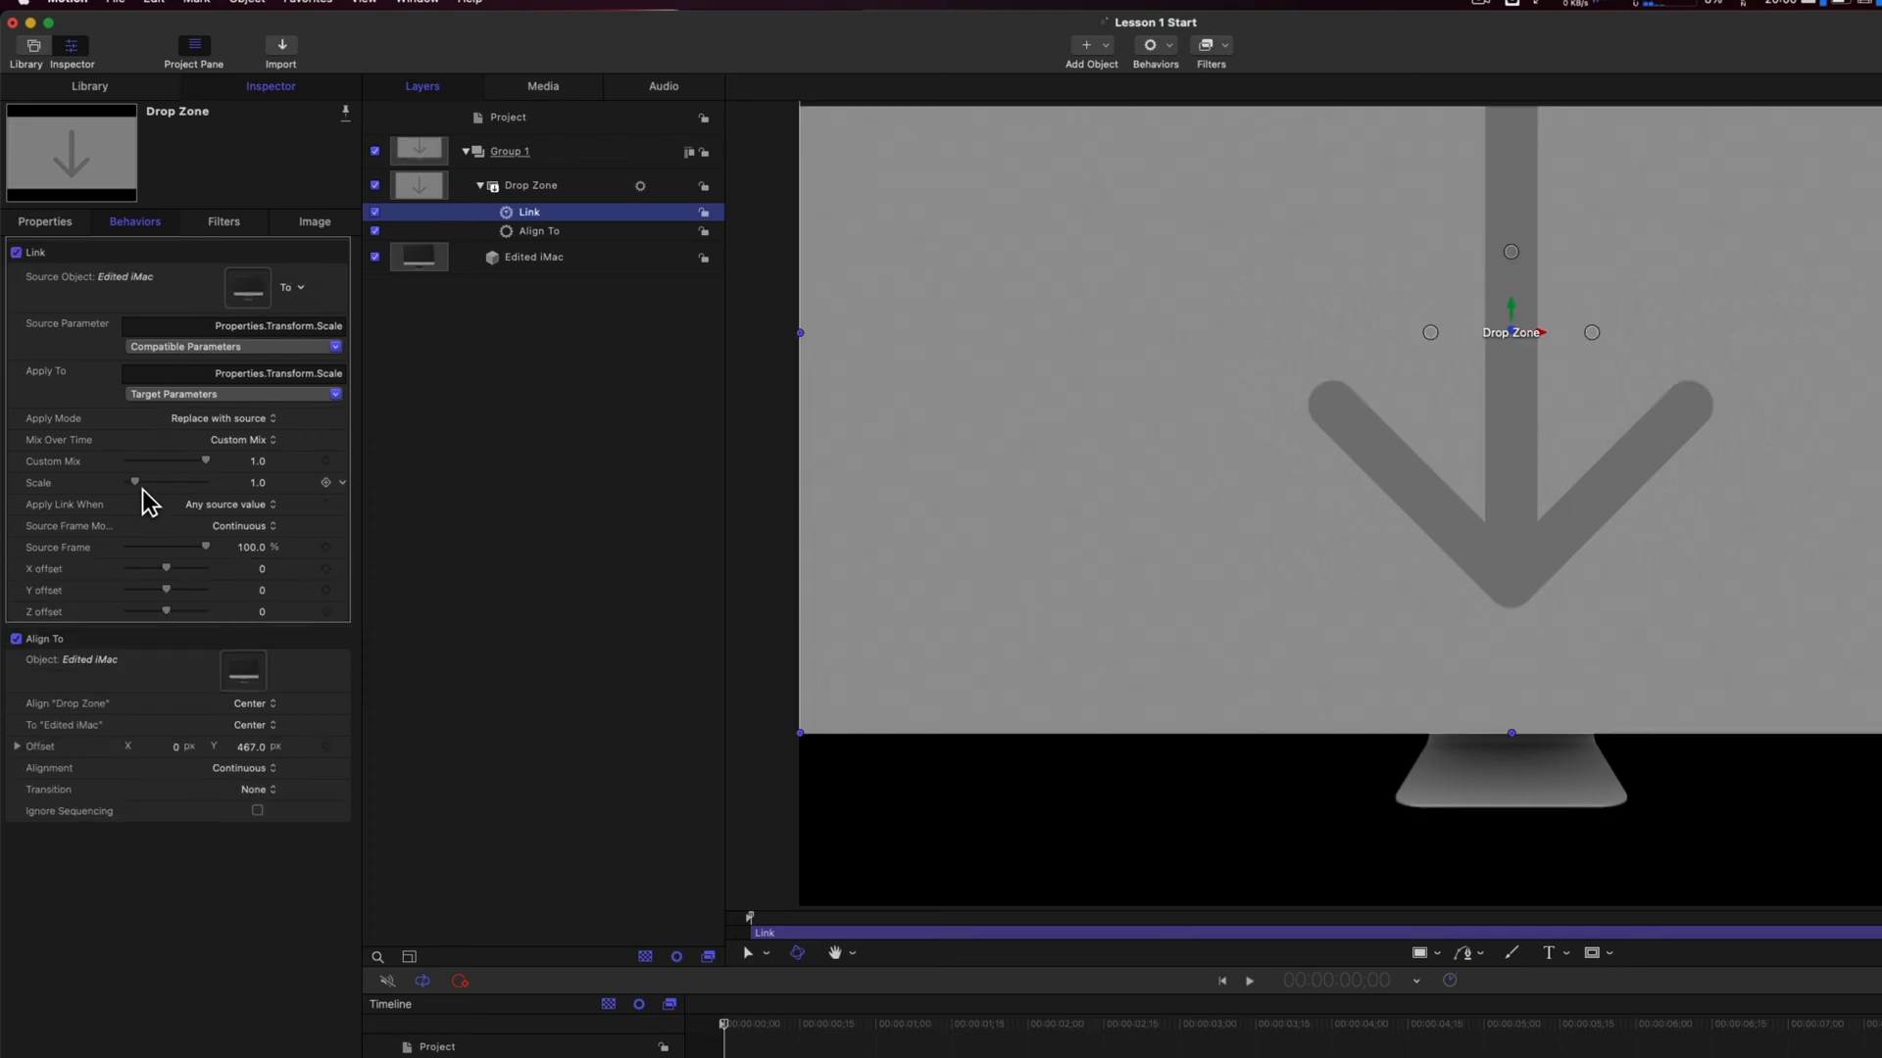
left_click_drag(145, 485, 141, 485)
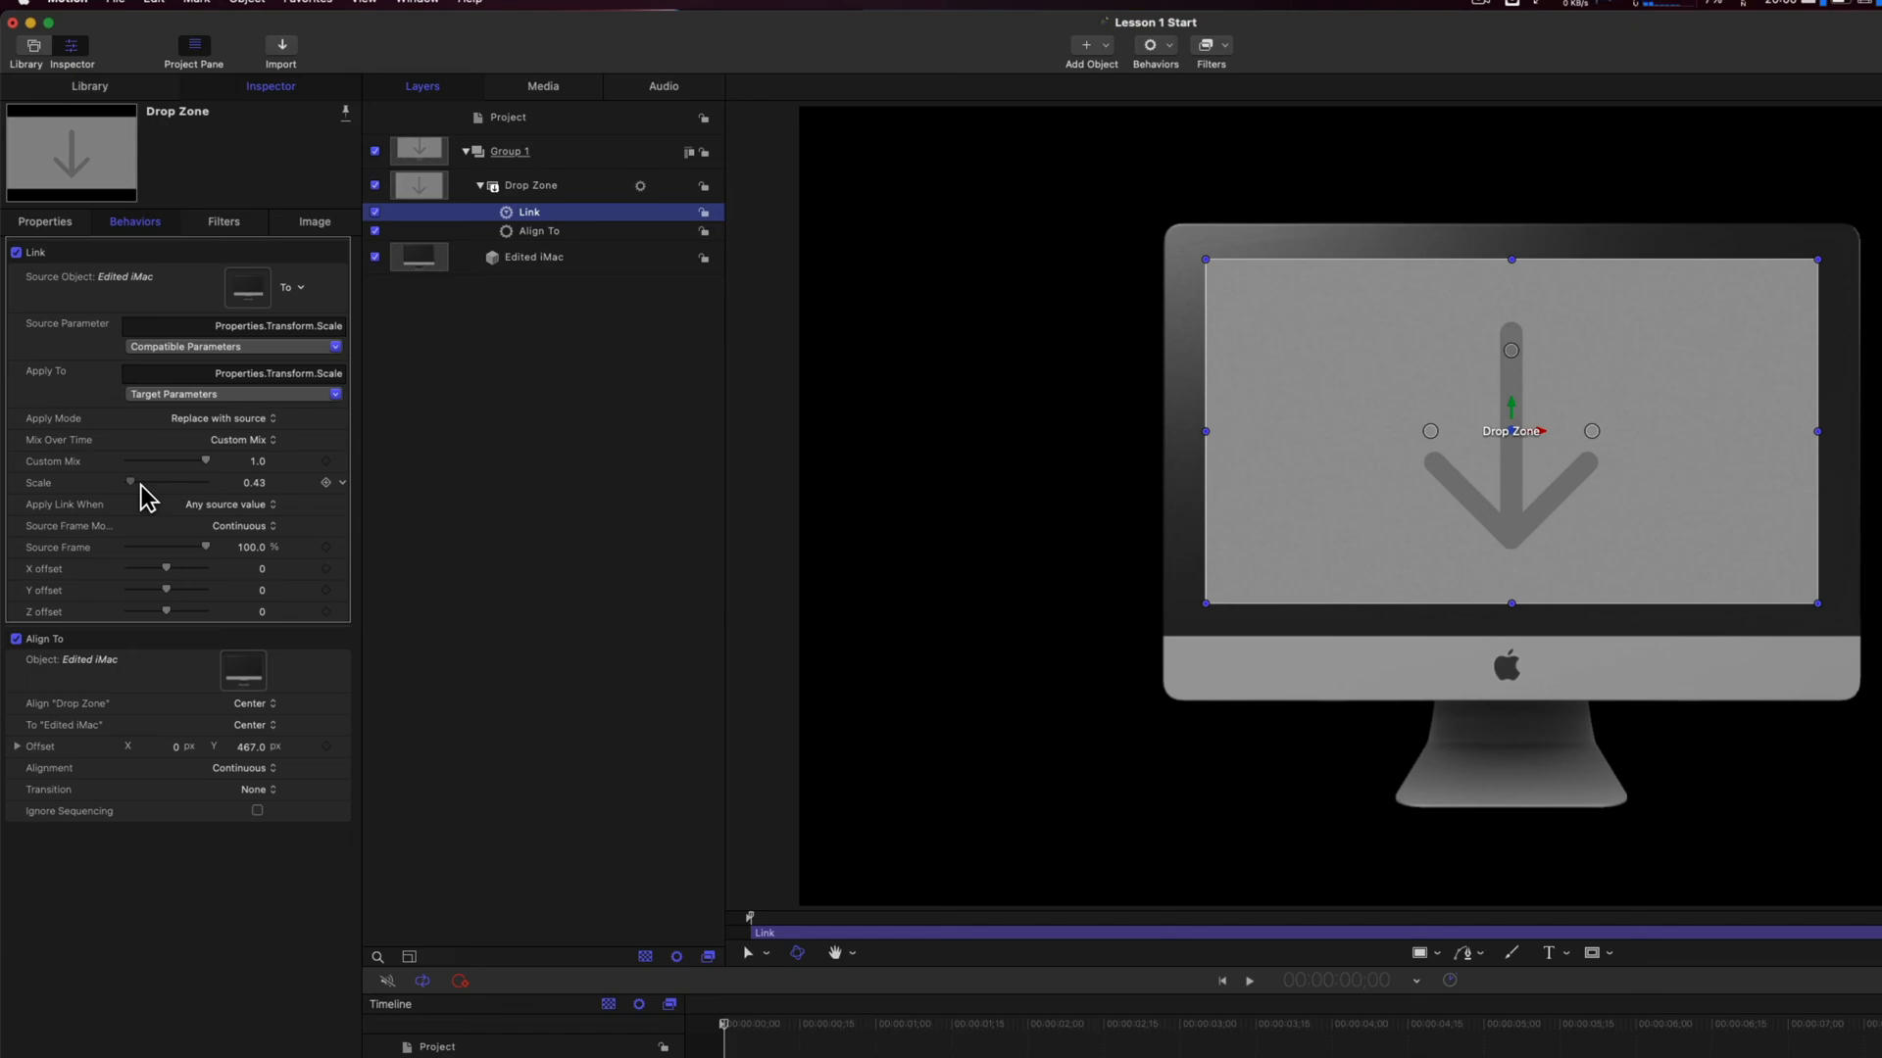
left_click_drag(141, 485, 132, 478)
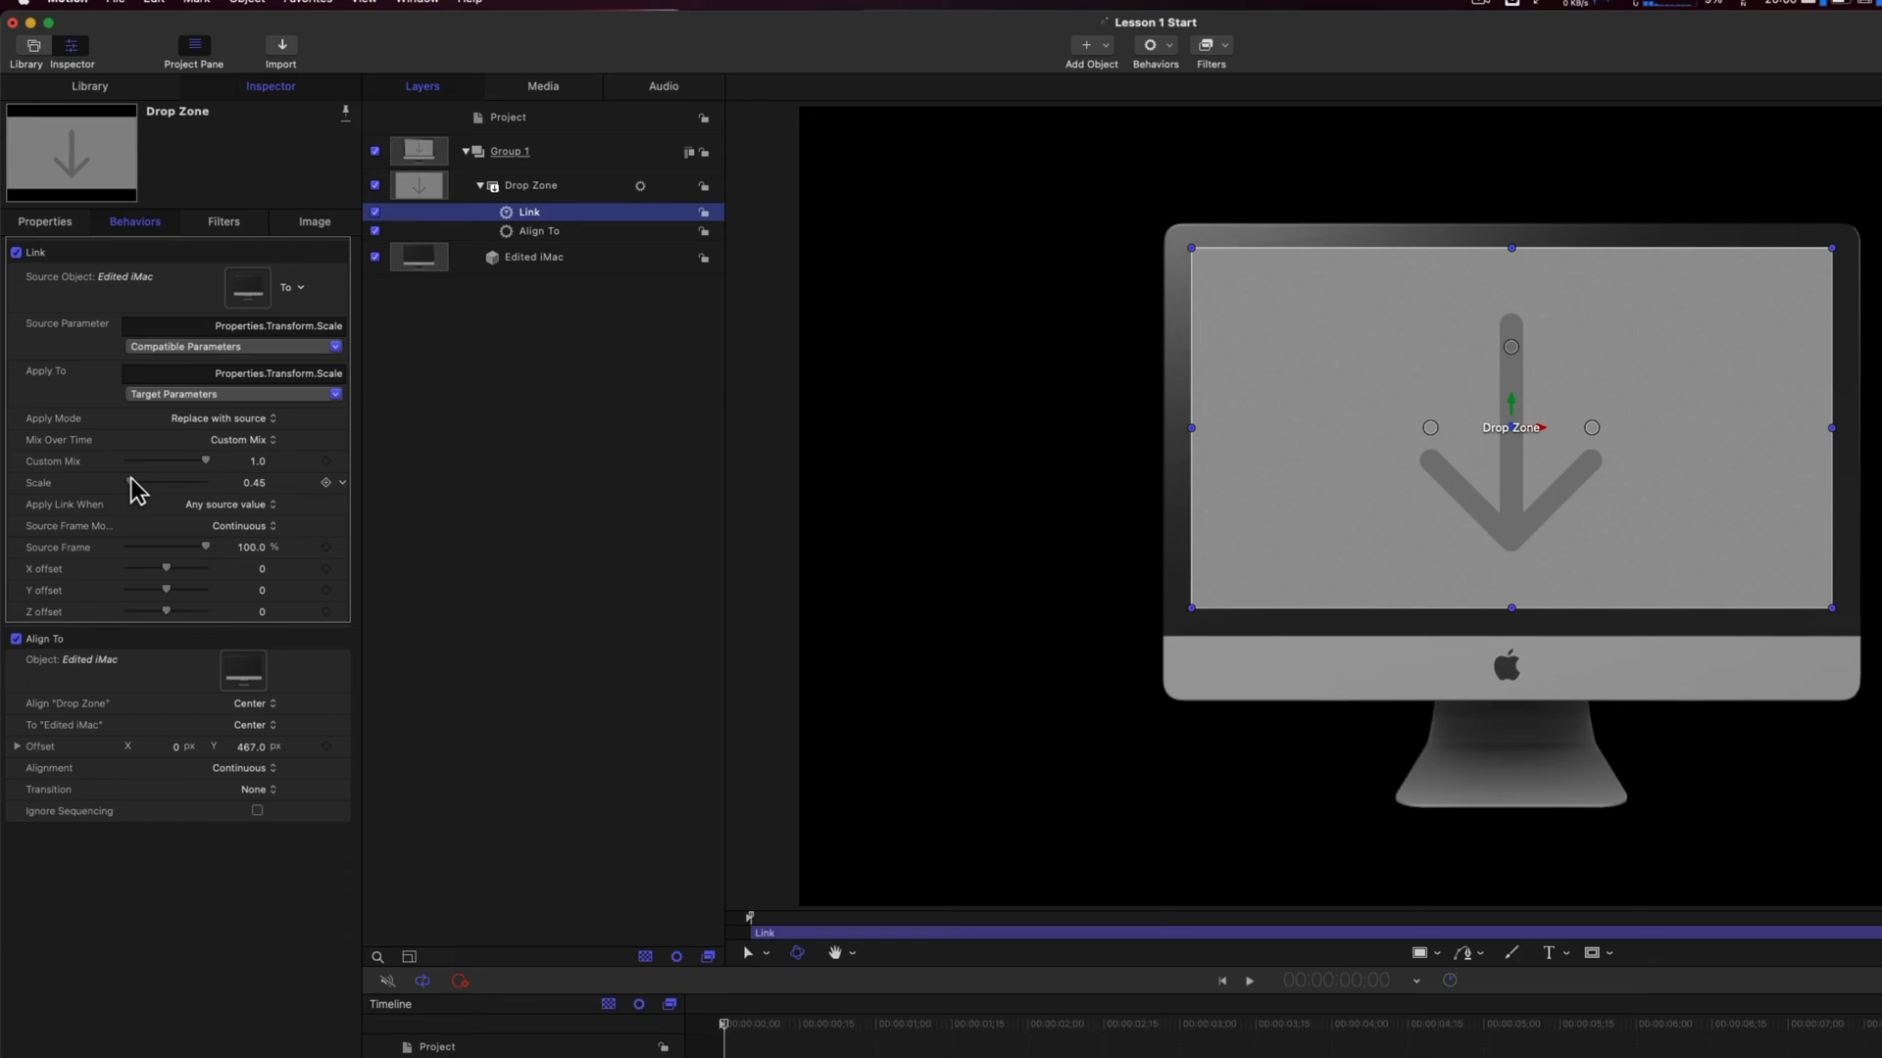
Test the drop zone's tracking by rotating Edited iMac to -10° on X, 12° on Y and 15° on Z
left_click(565, 275)
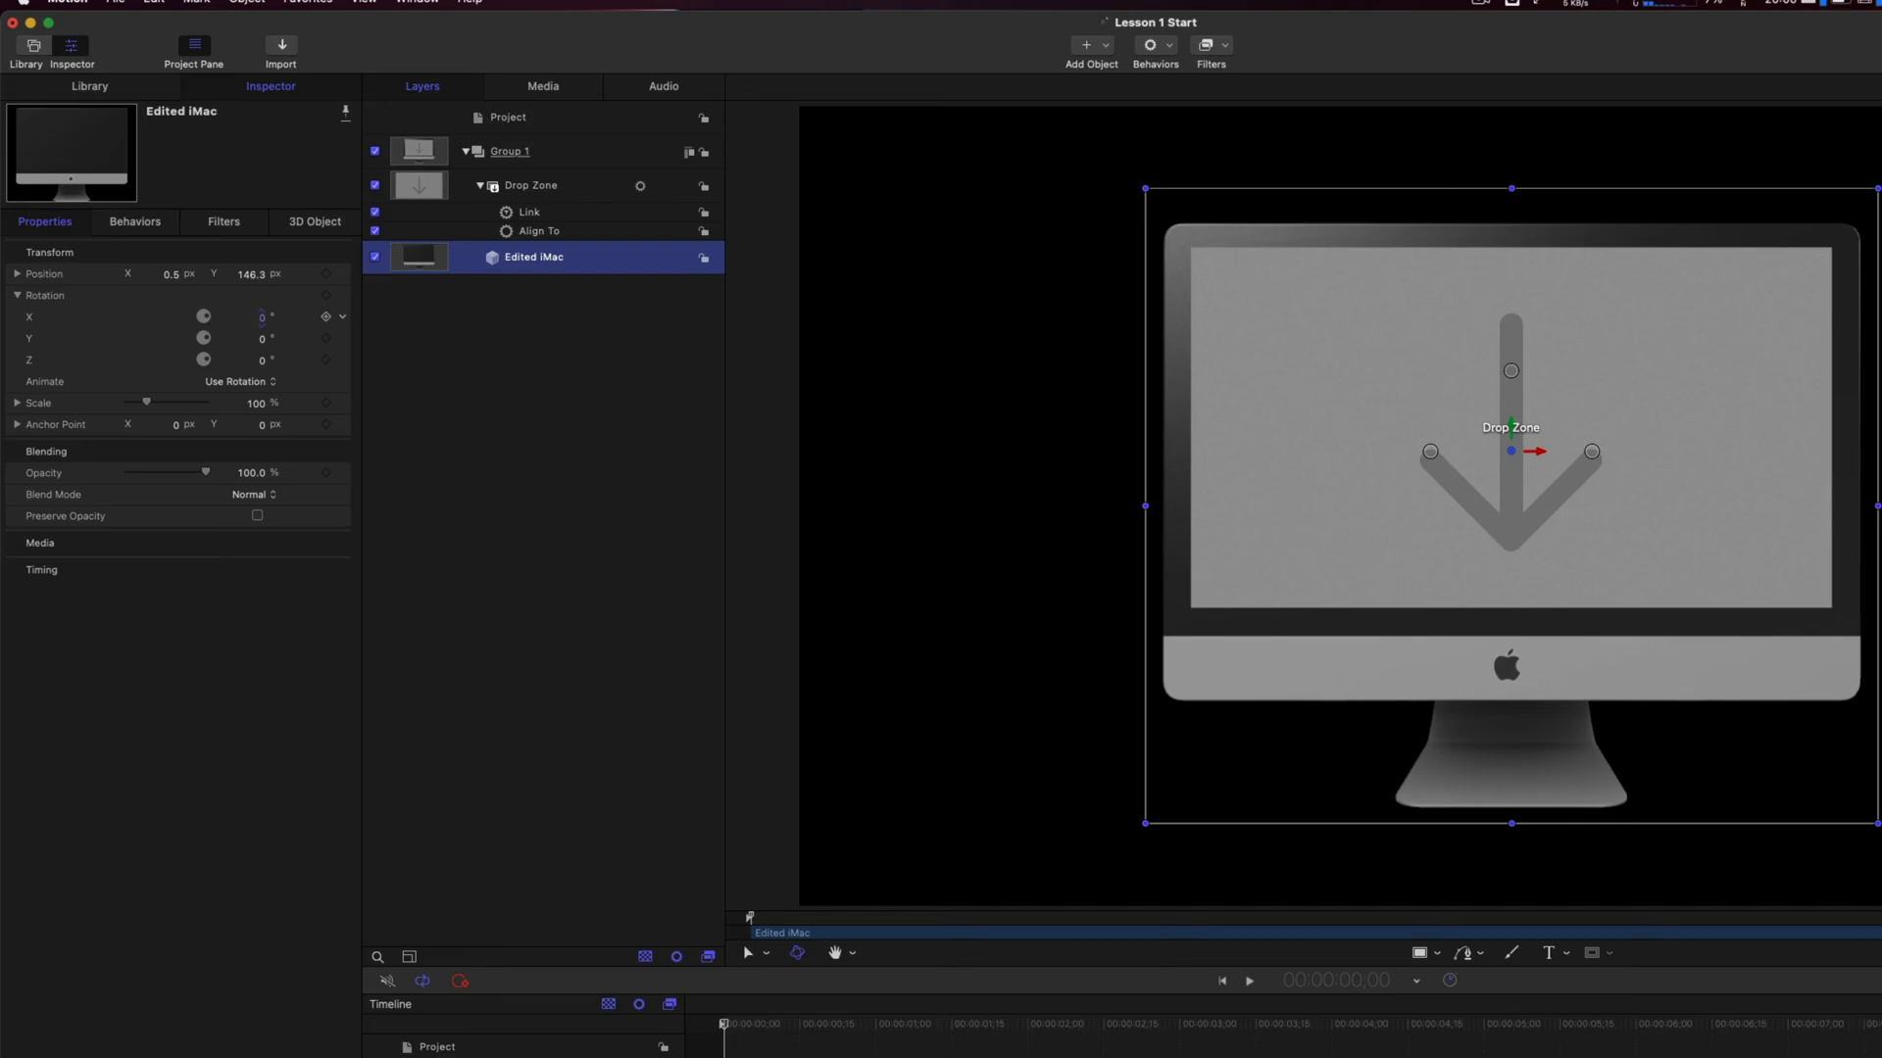
mouse_move(261, 317)
left_mouse_down()
mouse_move(228, 318)
mouse_move(308, 338)
mouse_move(268, 338)
left_mouse_up()
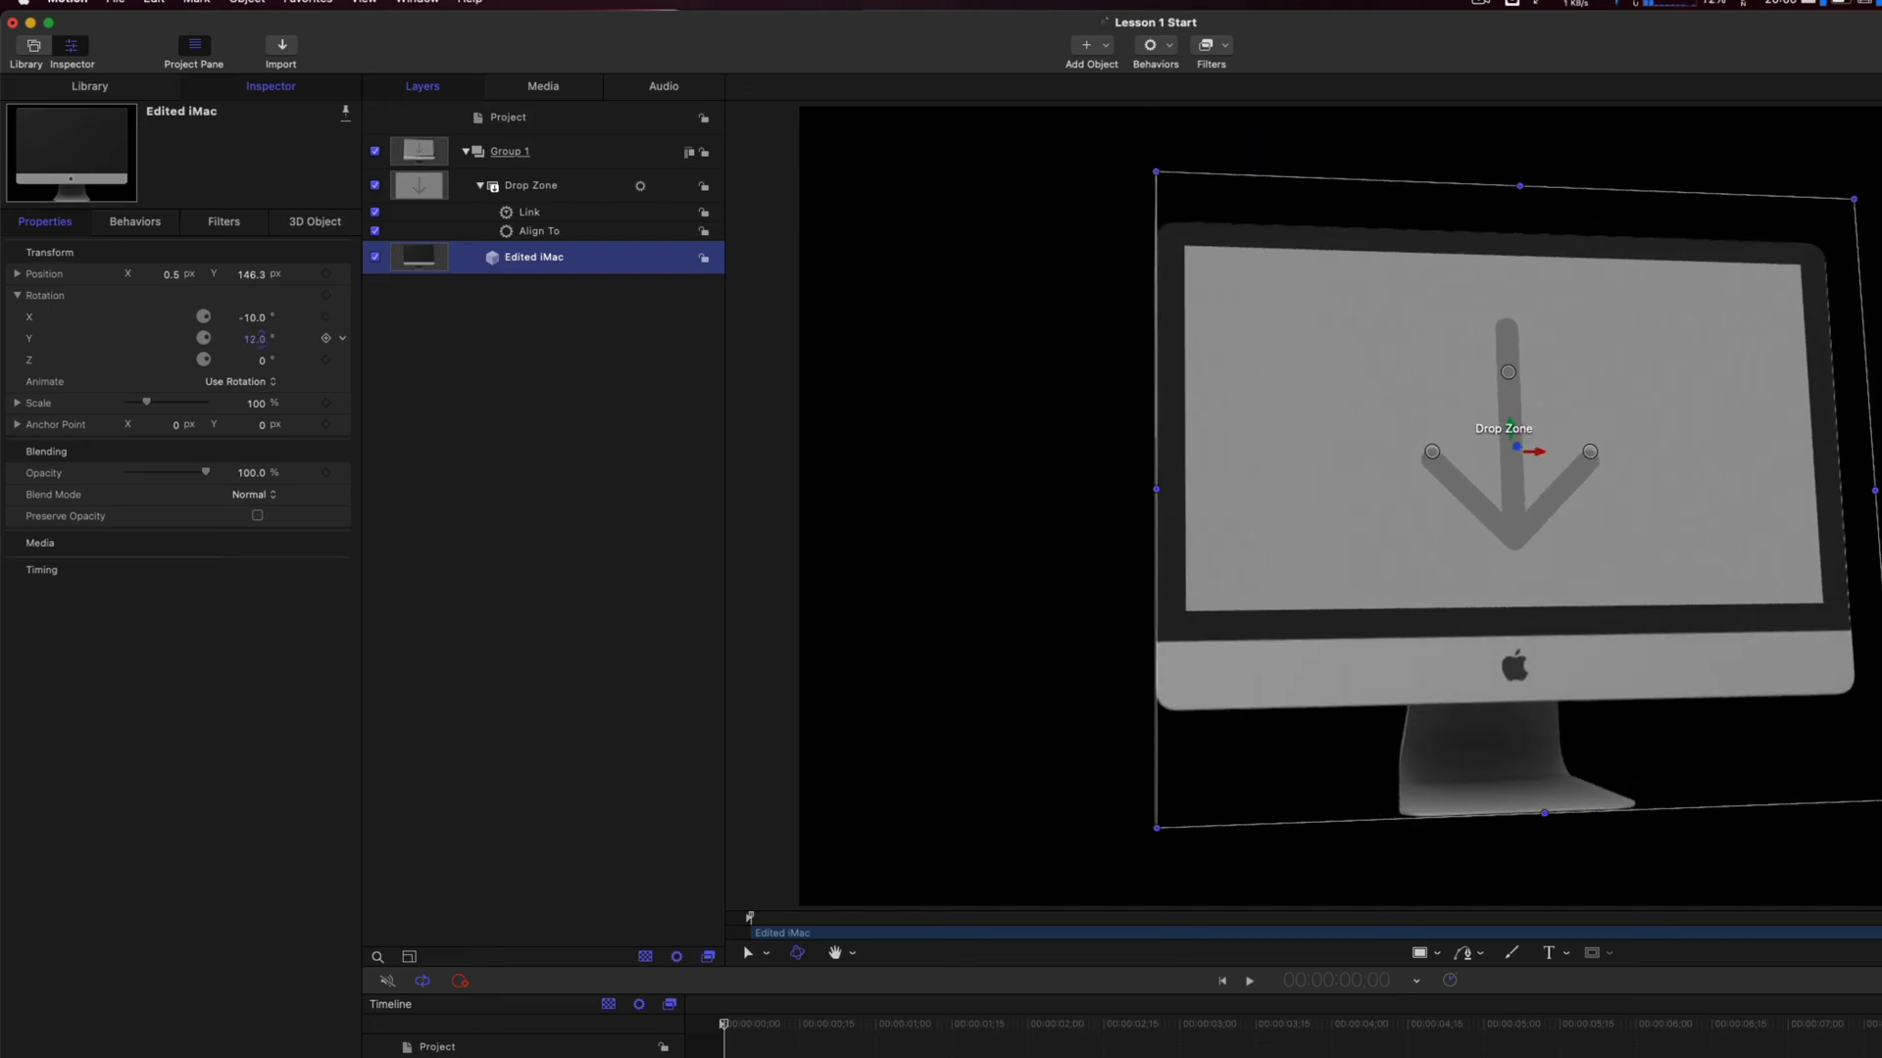
left_click(274, 361)
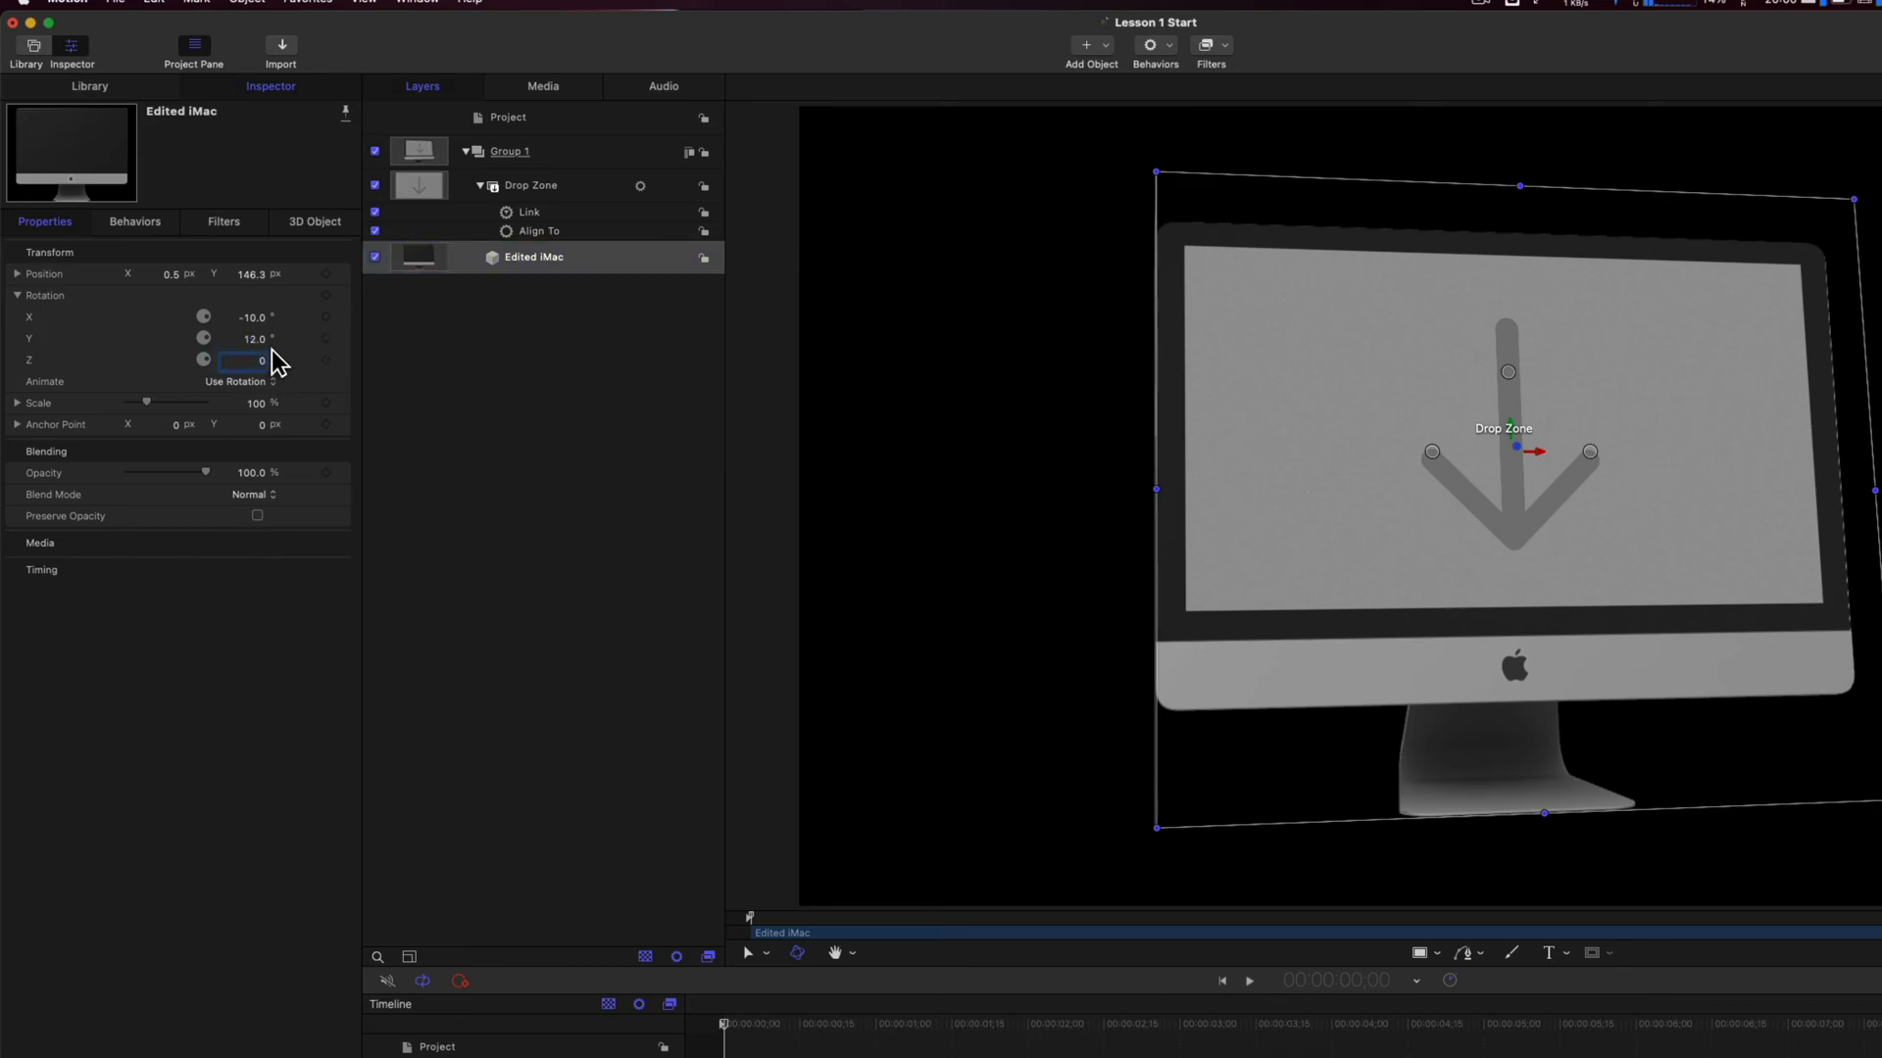
type("33")
key("Return")
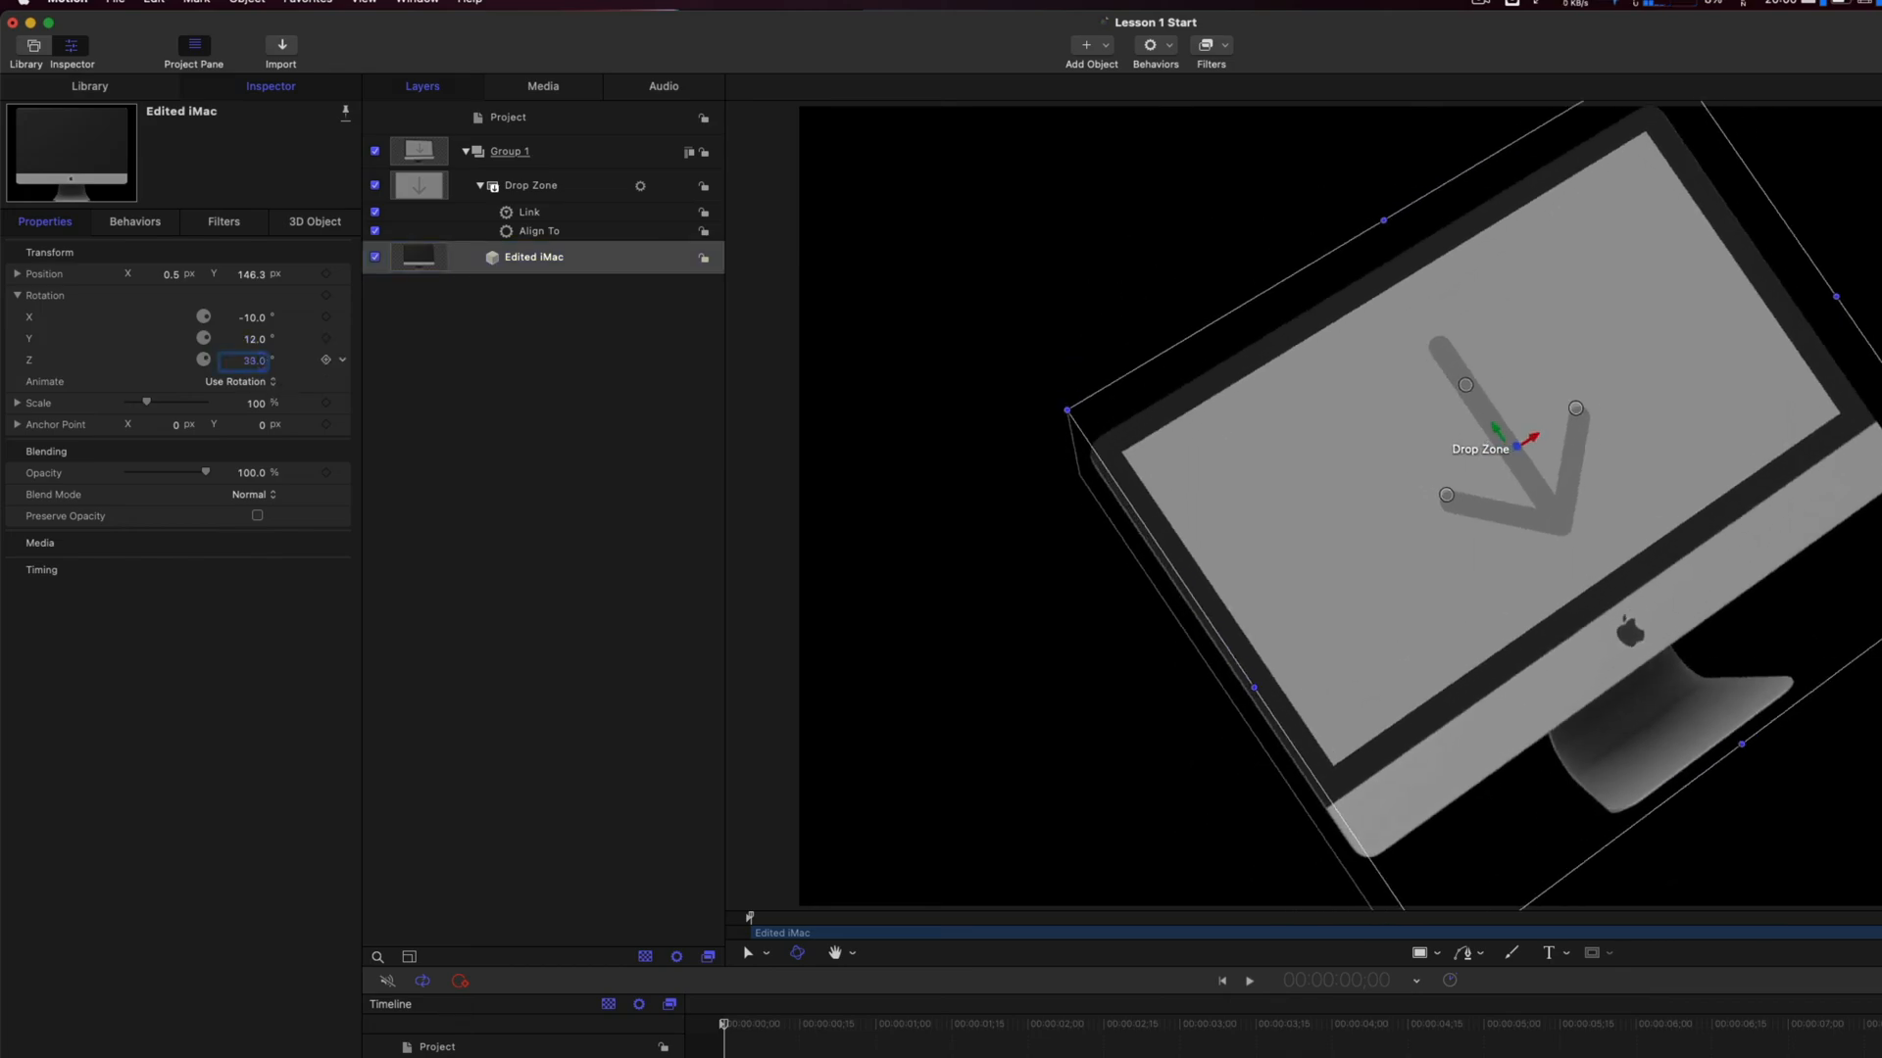
type("15")
key("Return")
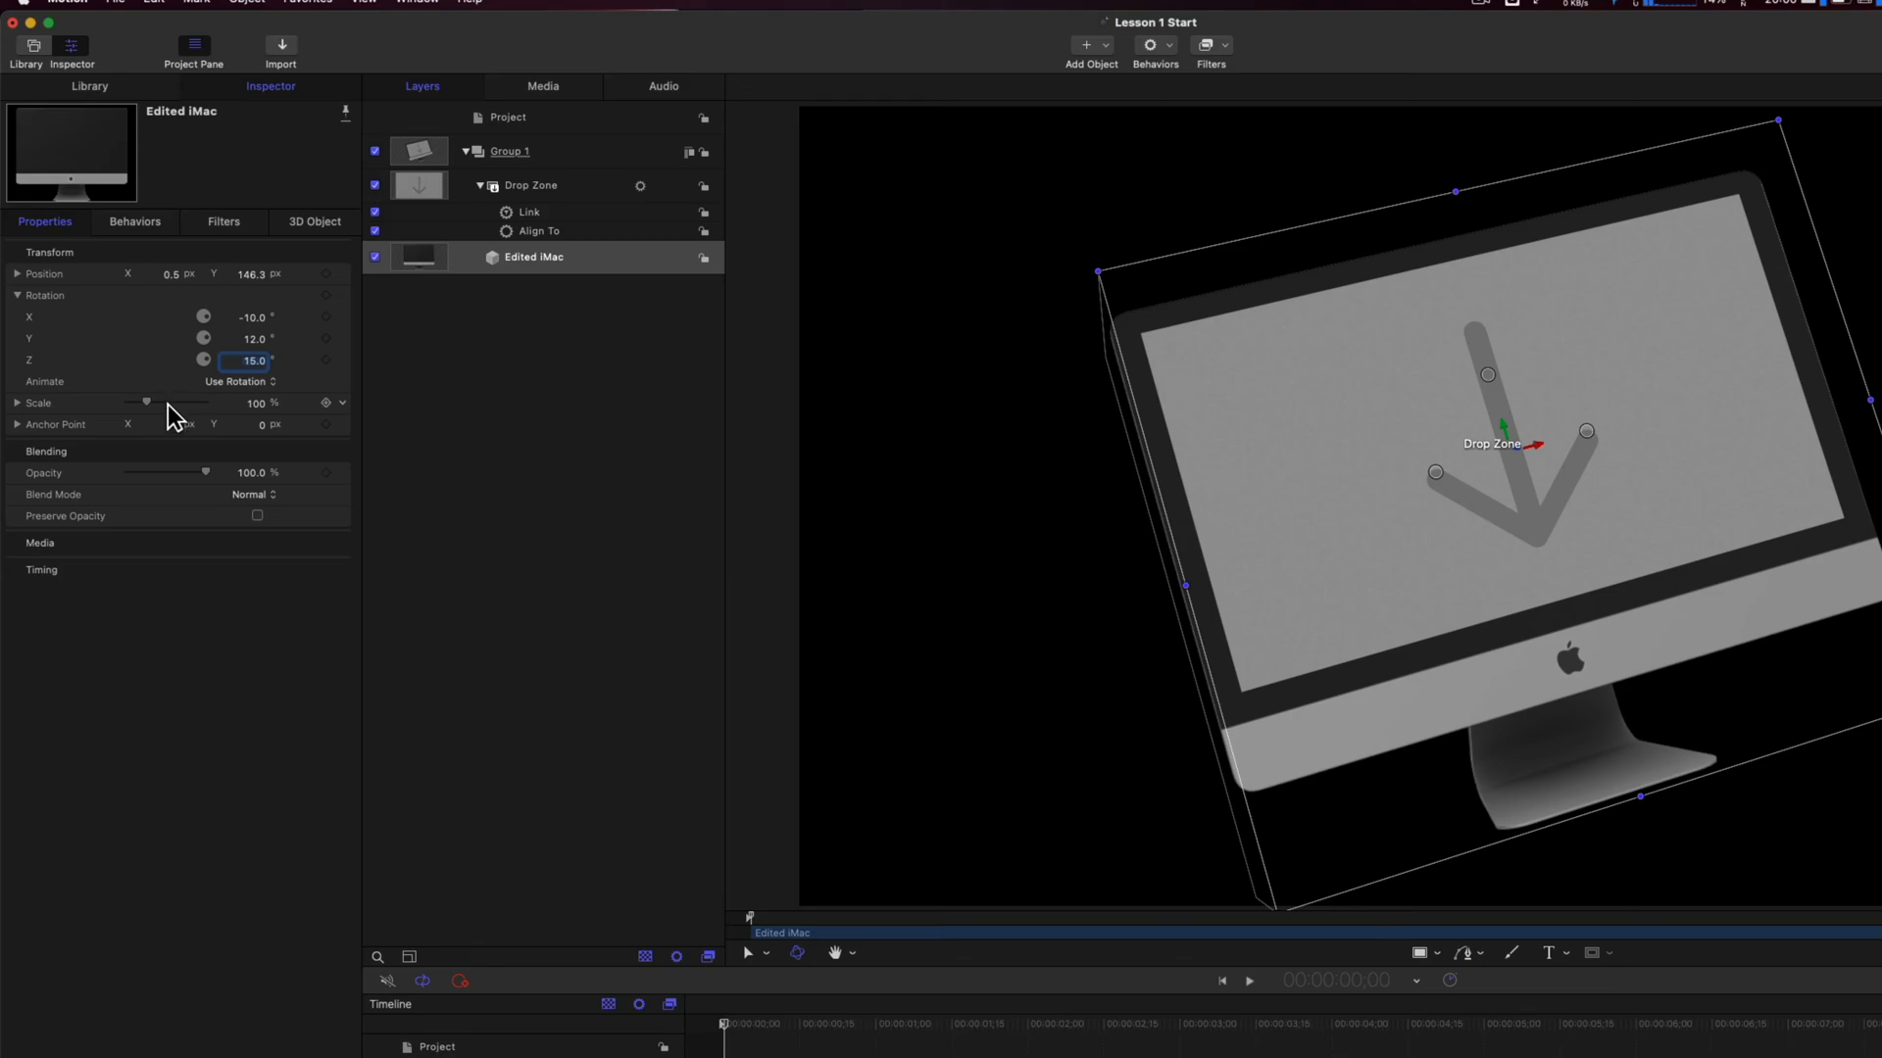
Try scaling Edited iMac down to 97%, and reset its scale and rotation to their defaults
mouse_move(156, 404)
left_mouse_down()
mouse_move(181, 405)
mouse_move(147, 406)
left_mouse_up()
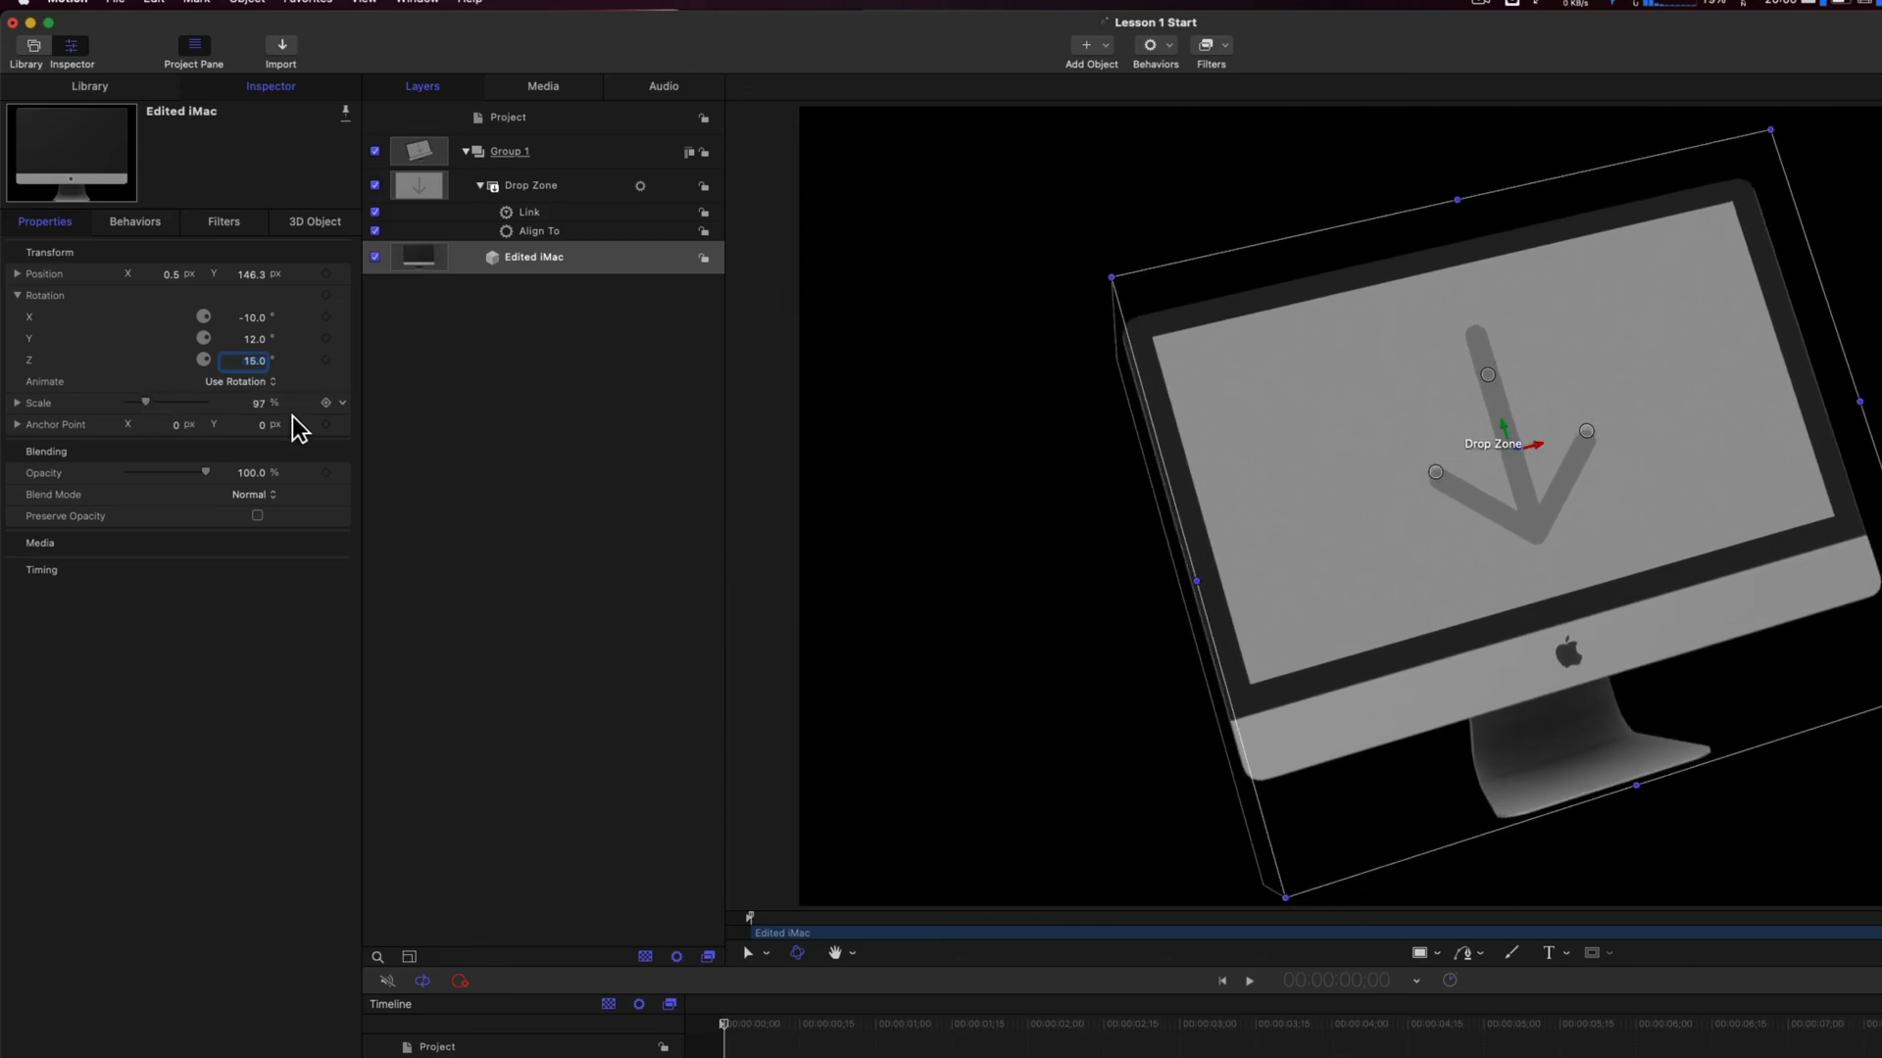
left_click(342, 403)
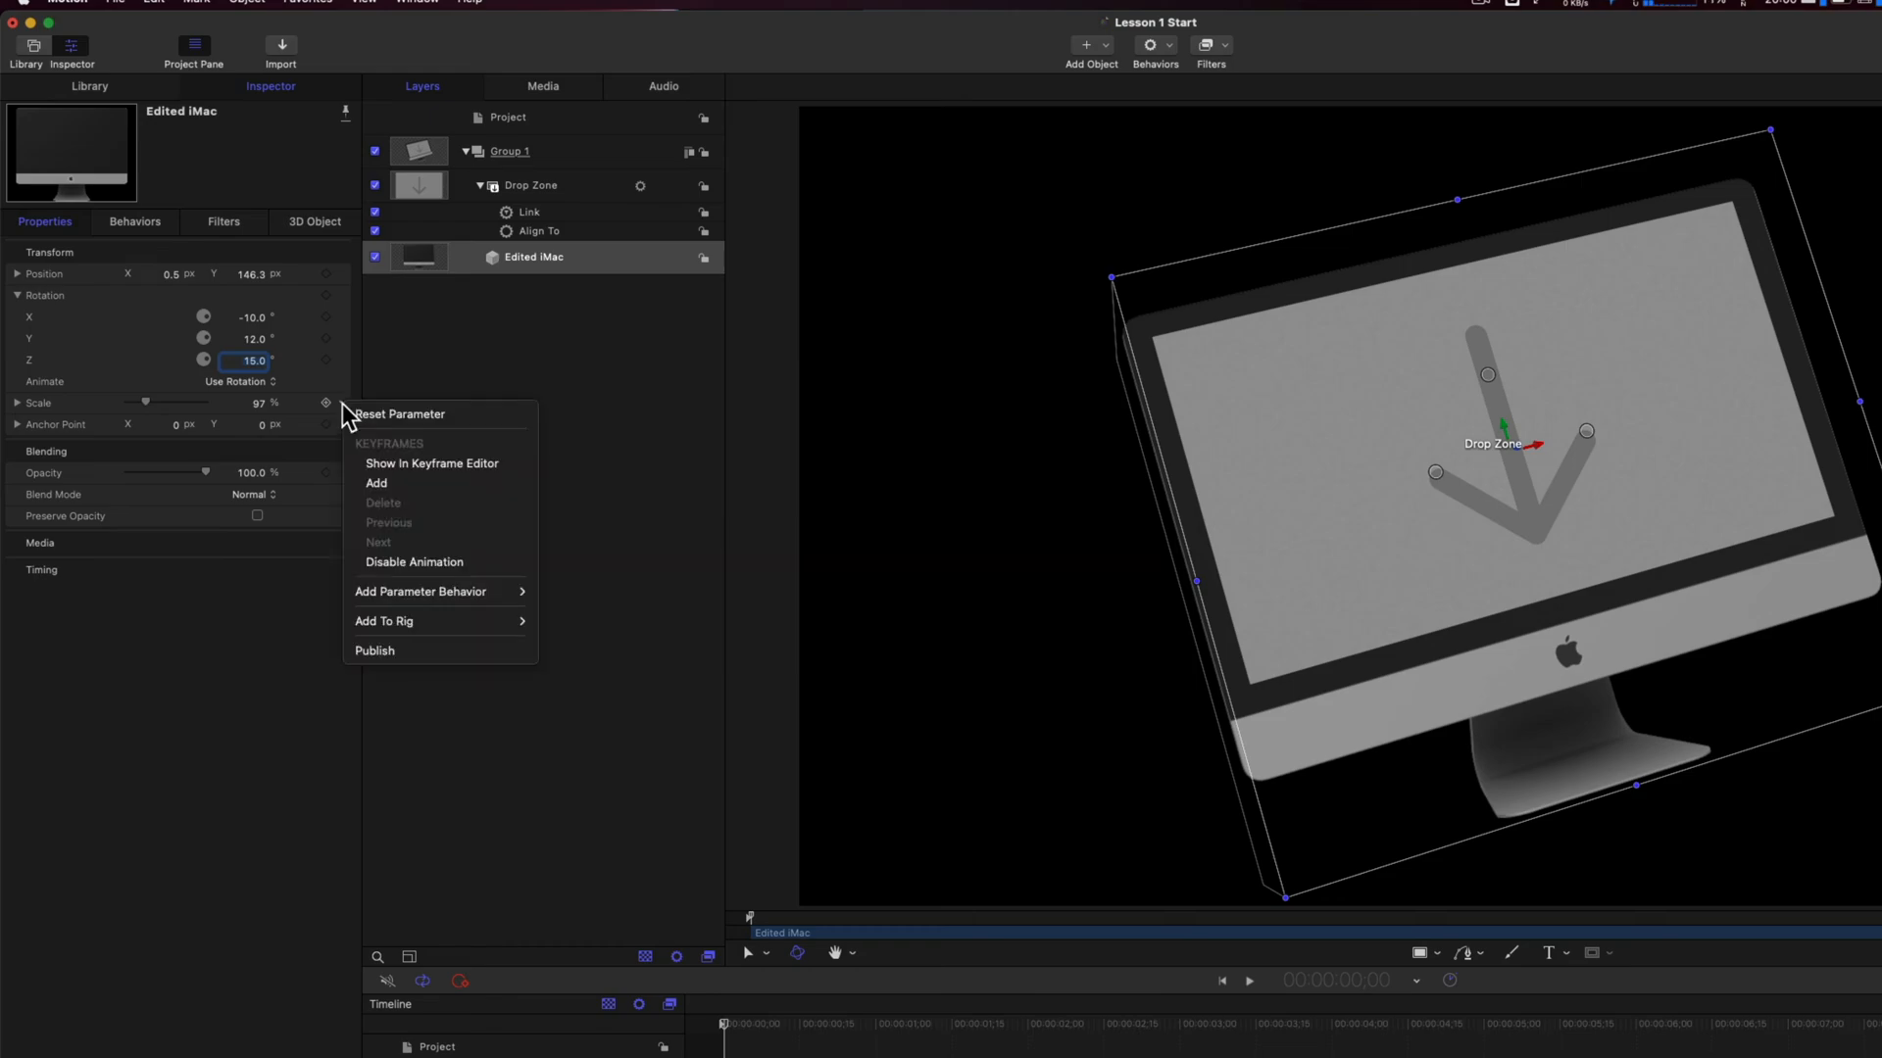
left_click(372, 412)
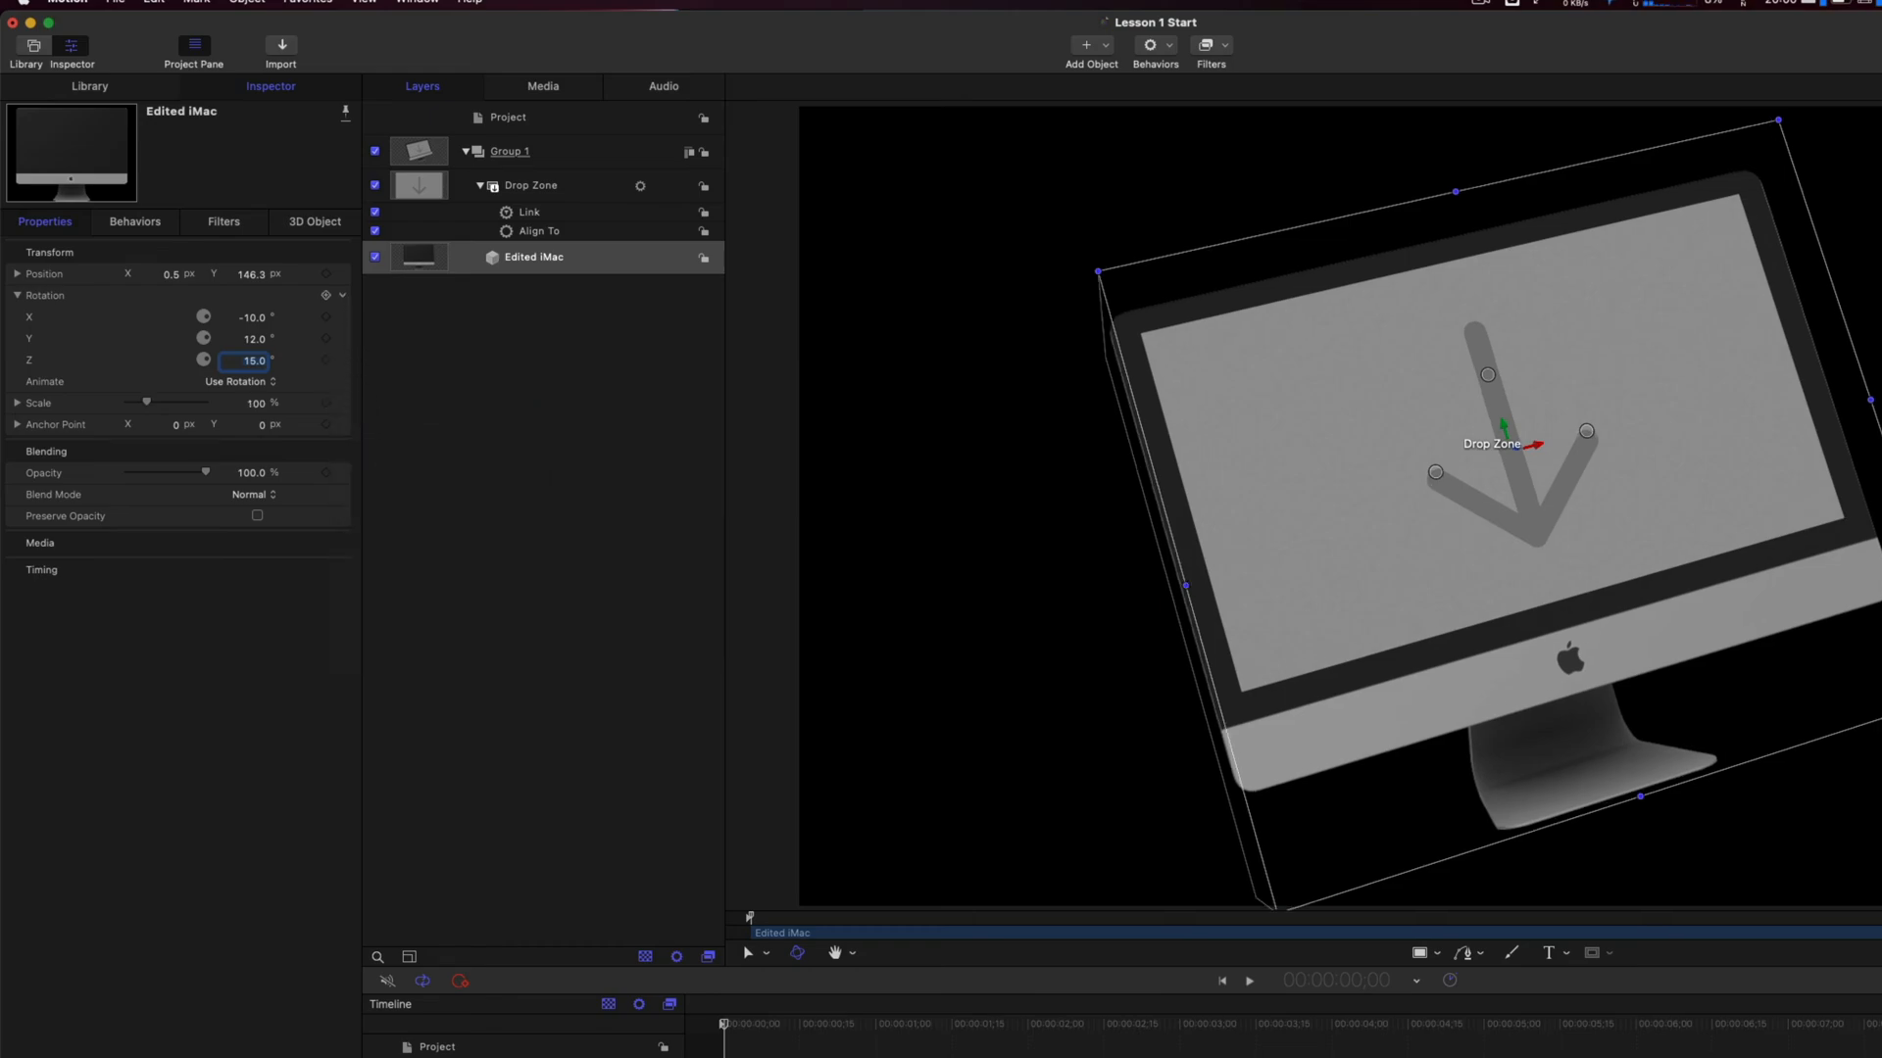
left_click(342, 295)
left_click(396, 312)
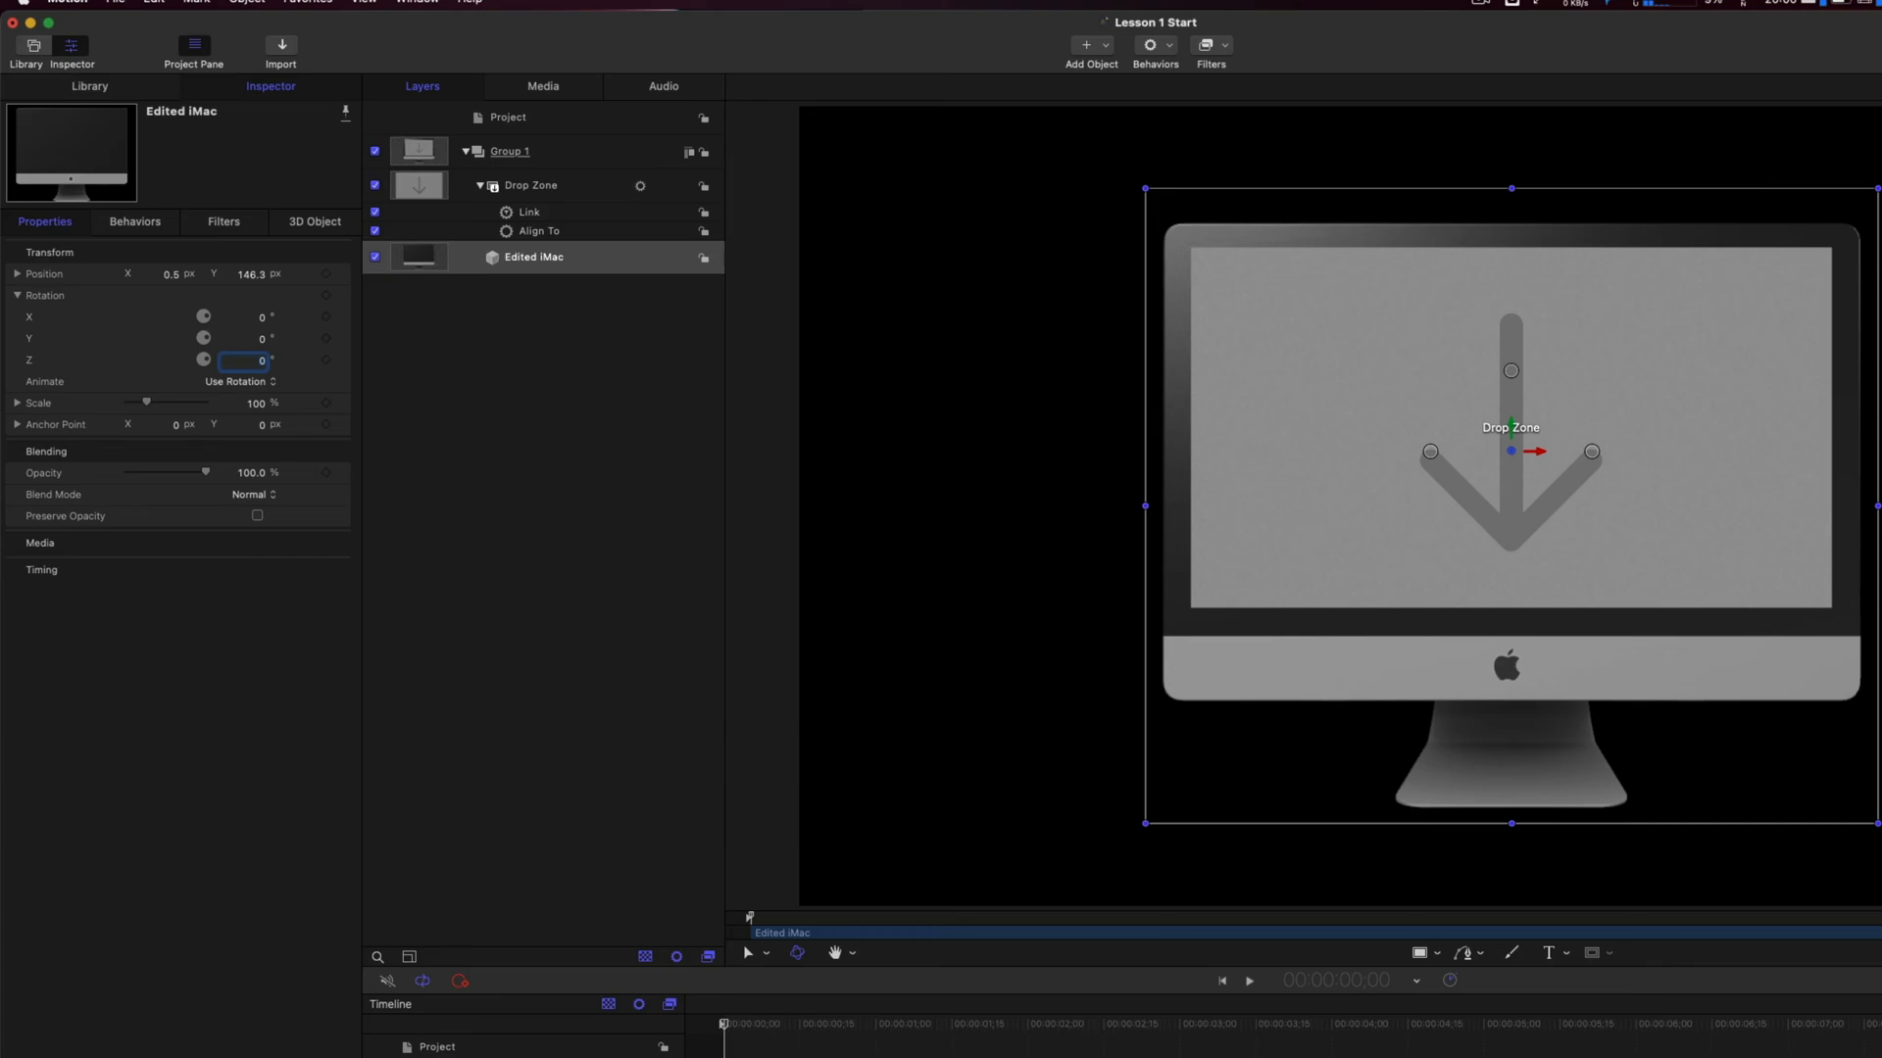
Switch to Finder and place 3D Drop Zone Project.jpg from the Motion Projects folder into the drop zone on the iMac's screen
key("super+Tab")
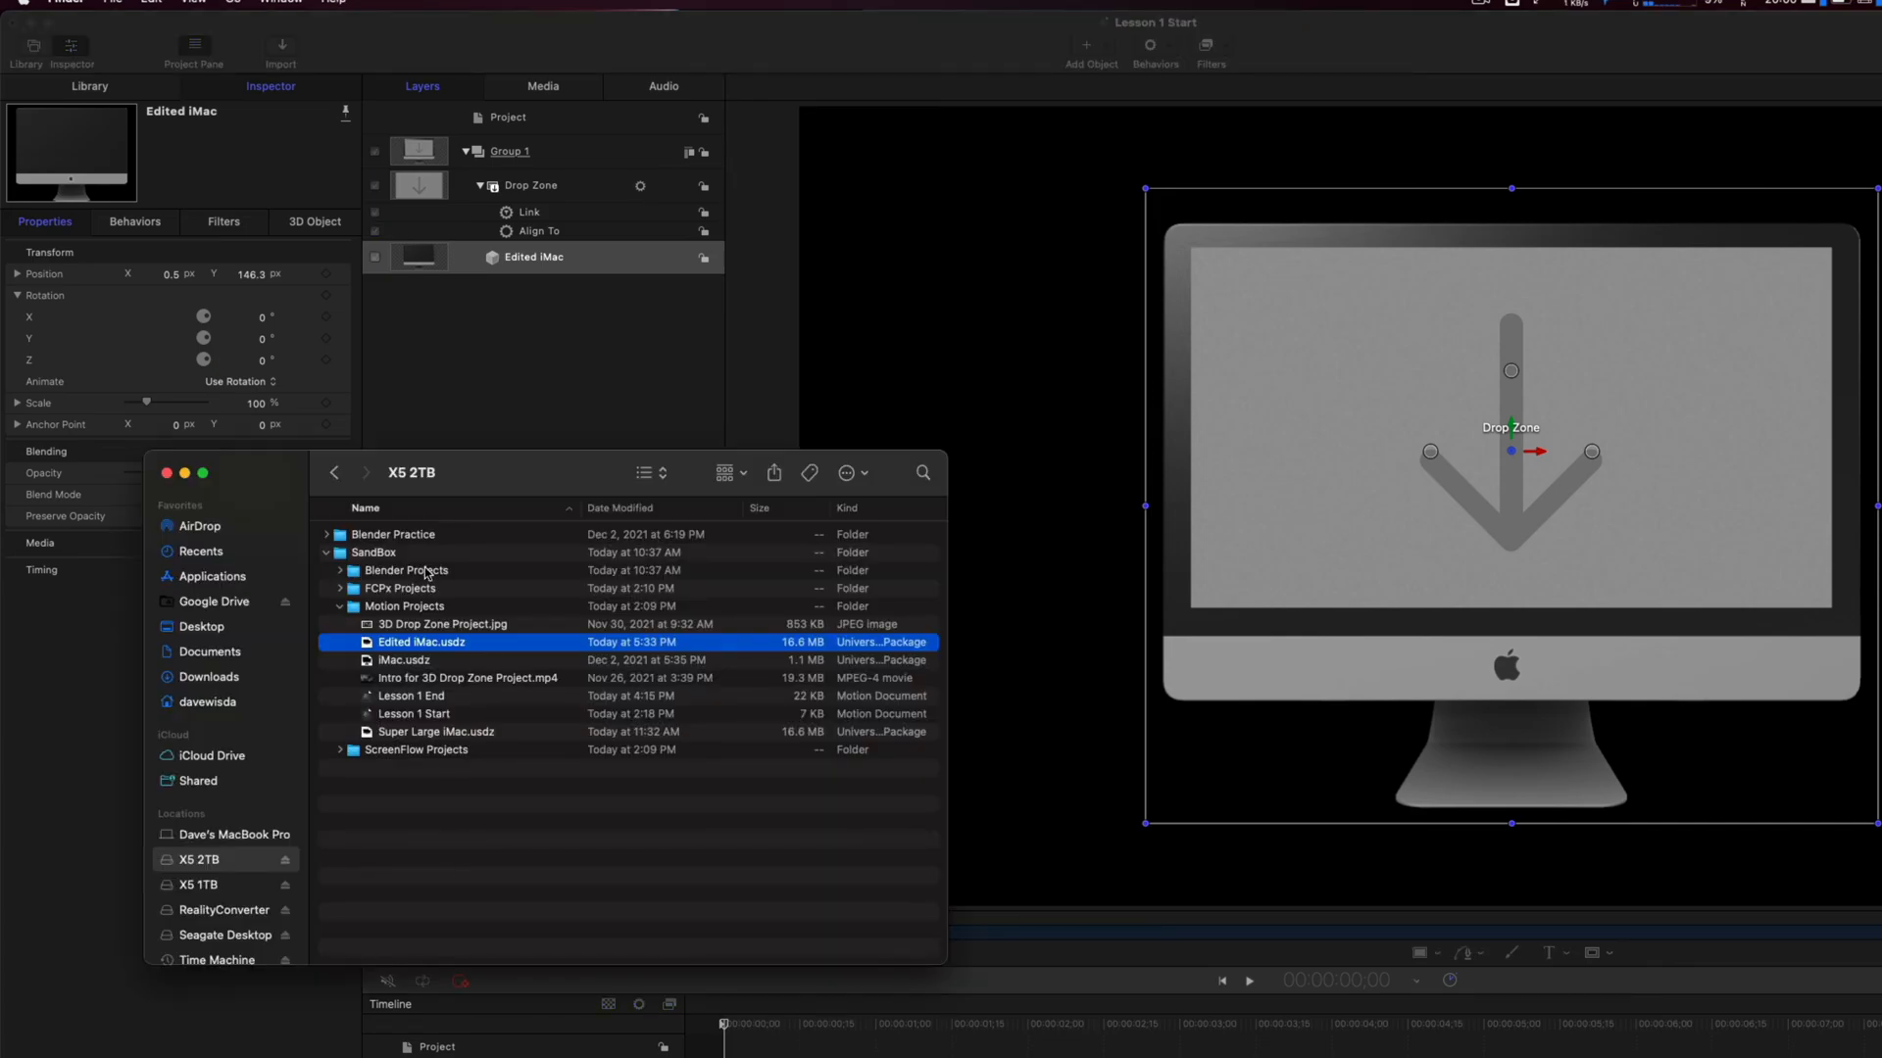
left_click(410, 629)
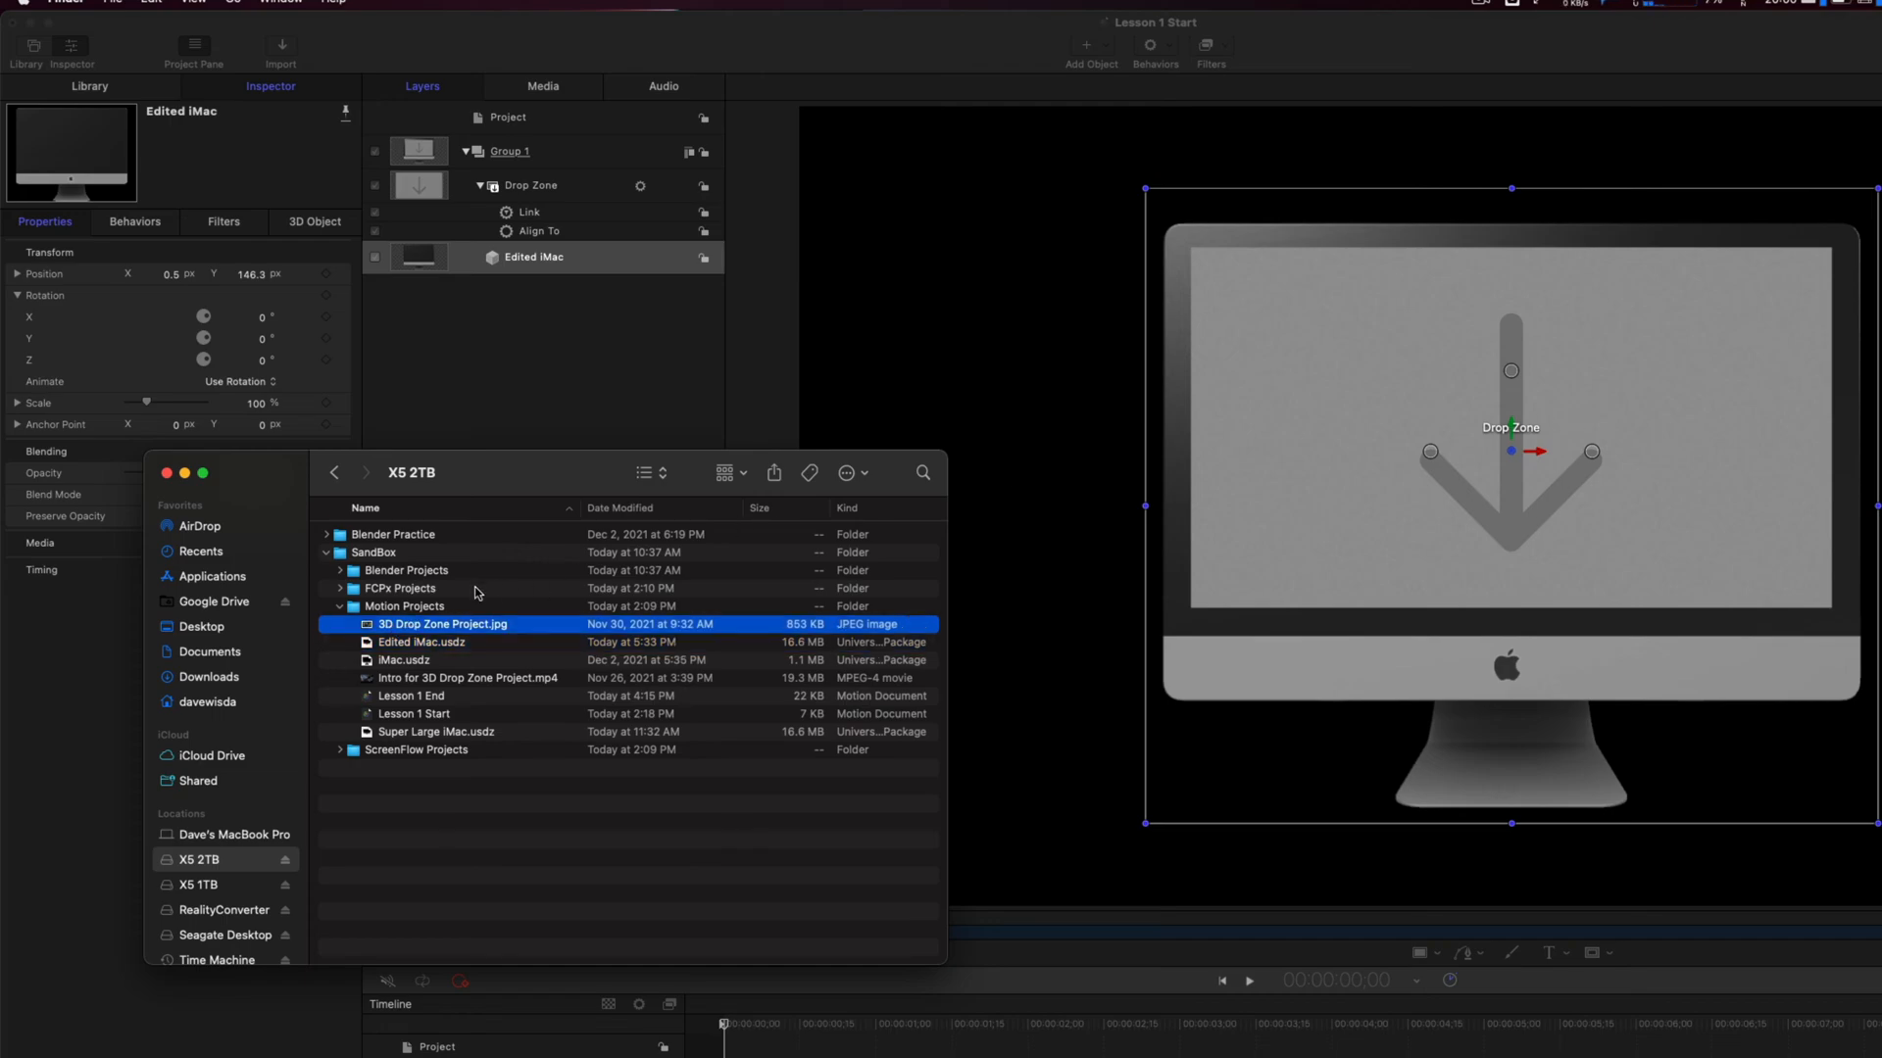
left_click_drag(367, 623, 1531, 460)
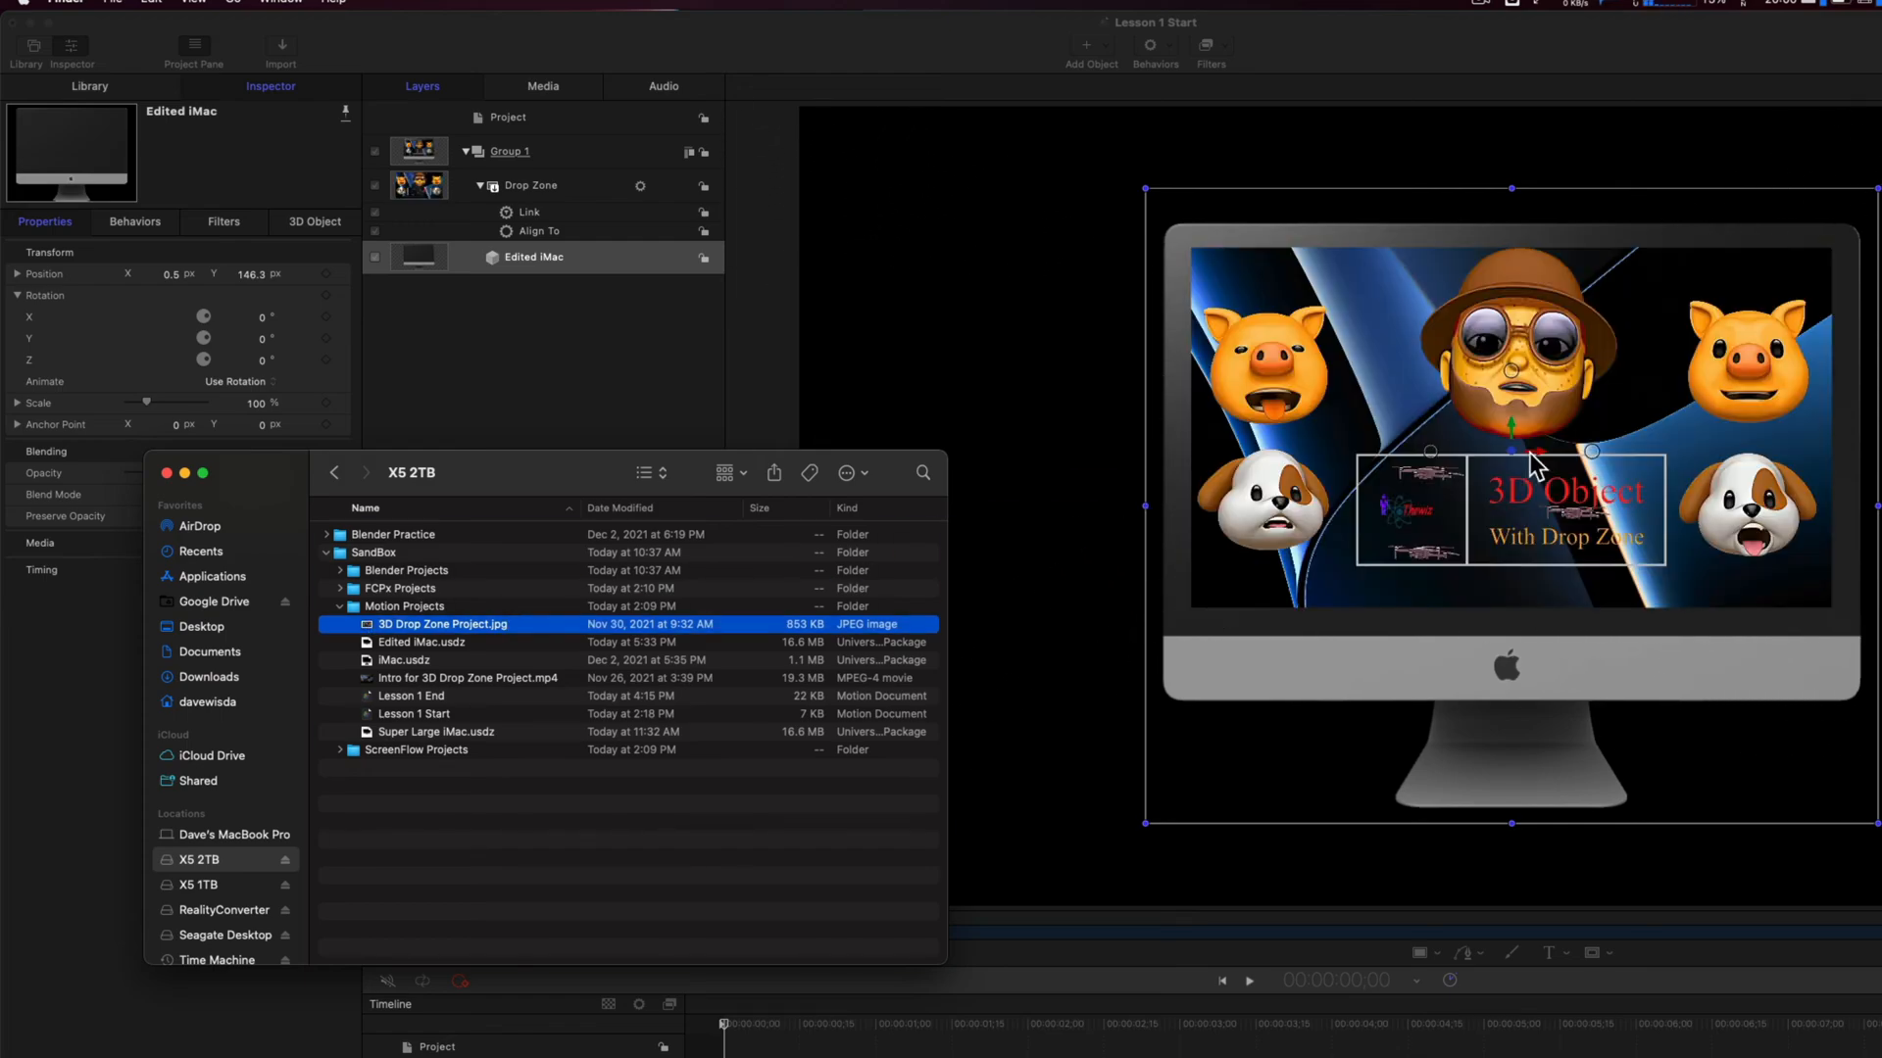
left_click(569, 355)
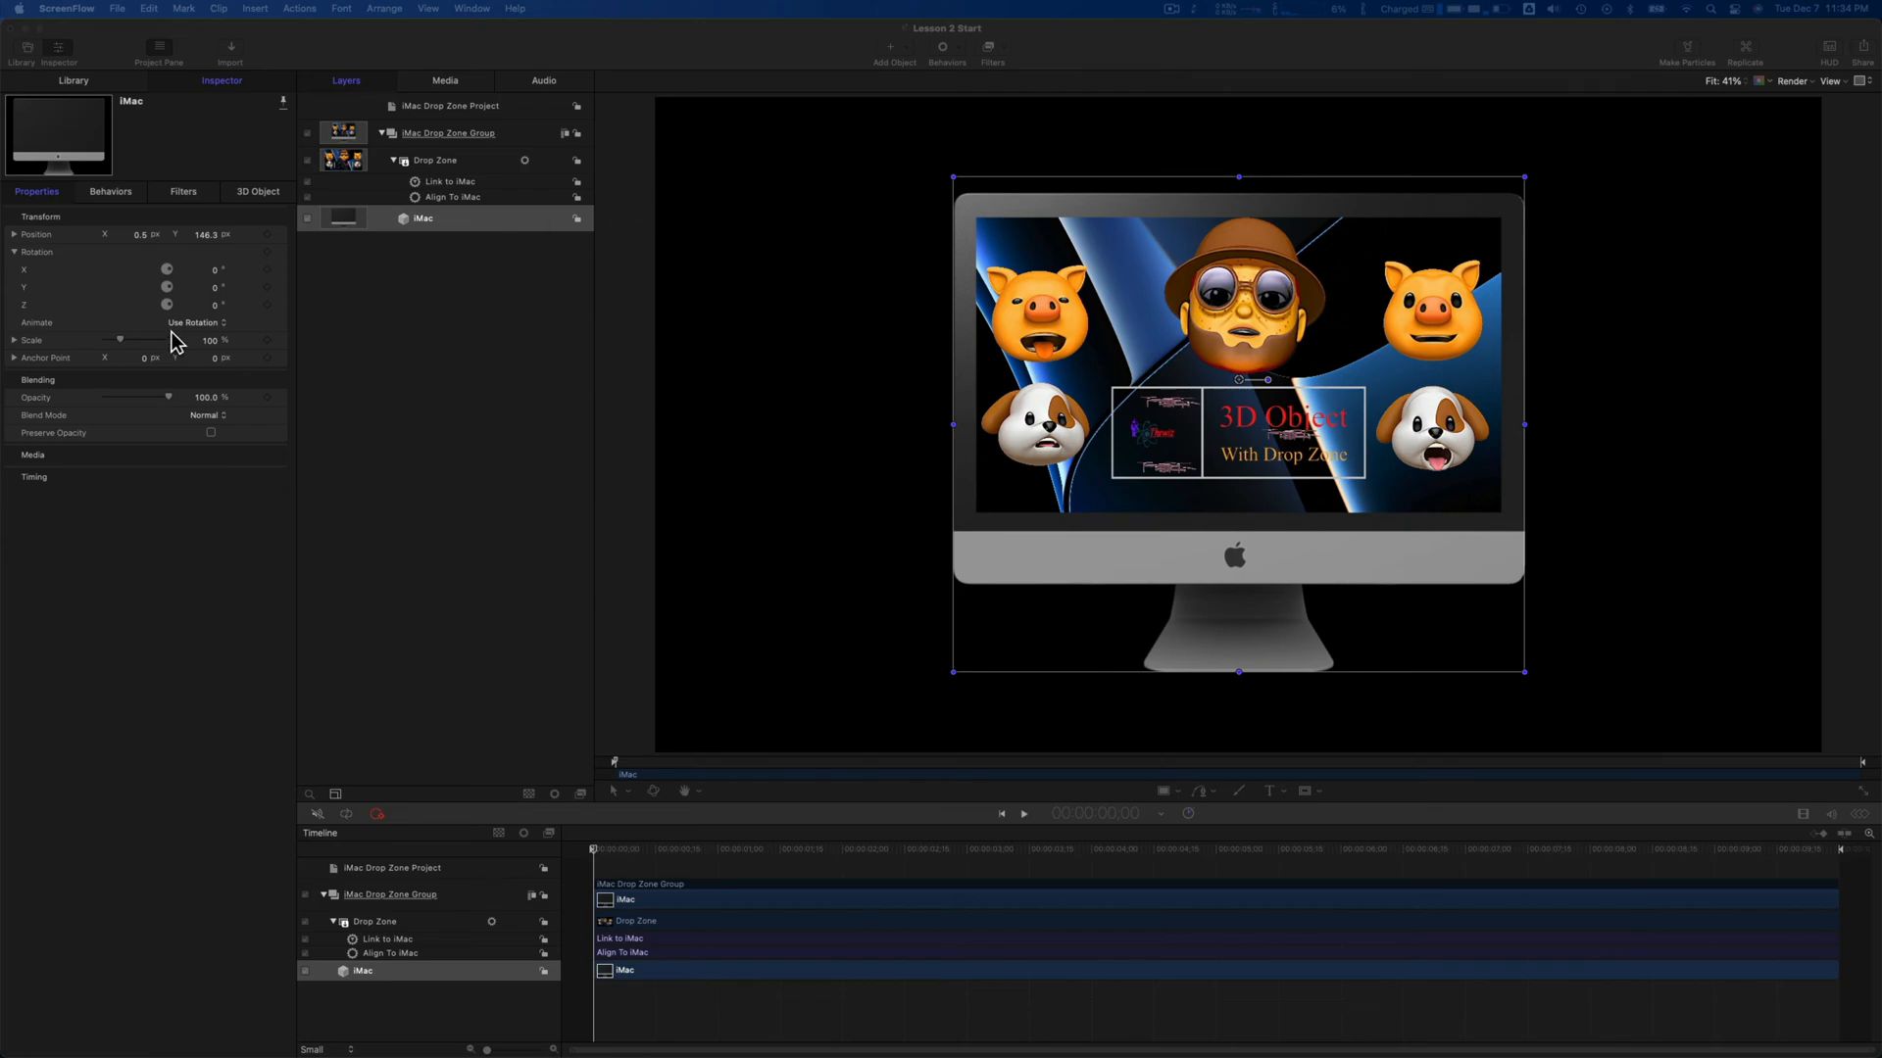
In the Lesson 2 Start project, examine the settings of the drop zone's Align To iMac and Link to iMac behaviors
left_click(111, 362)
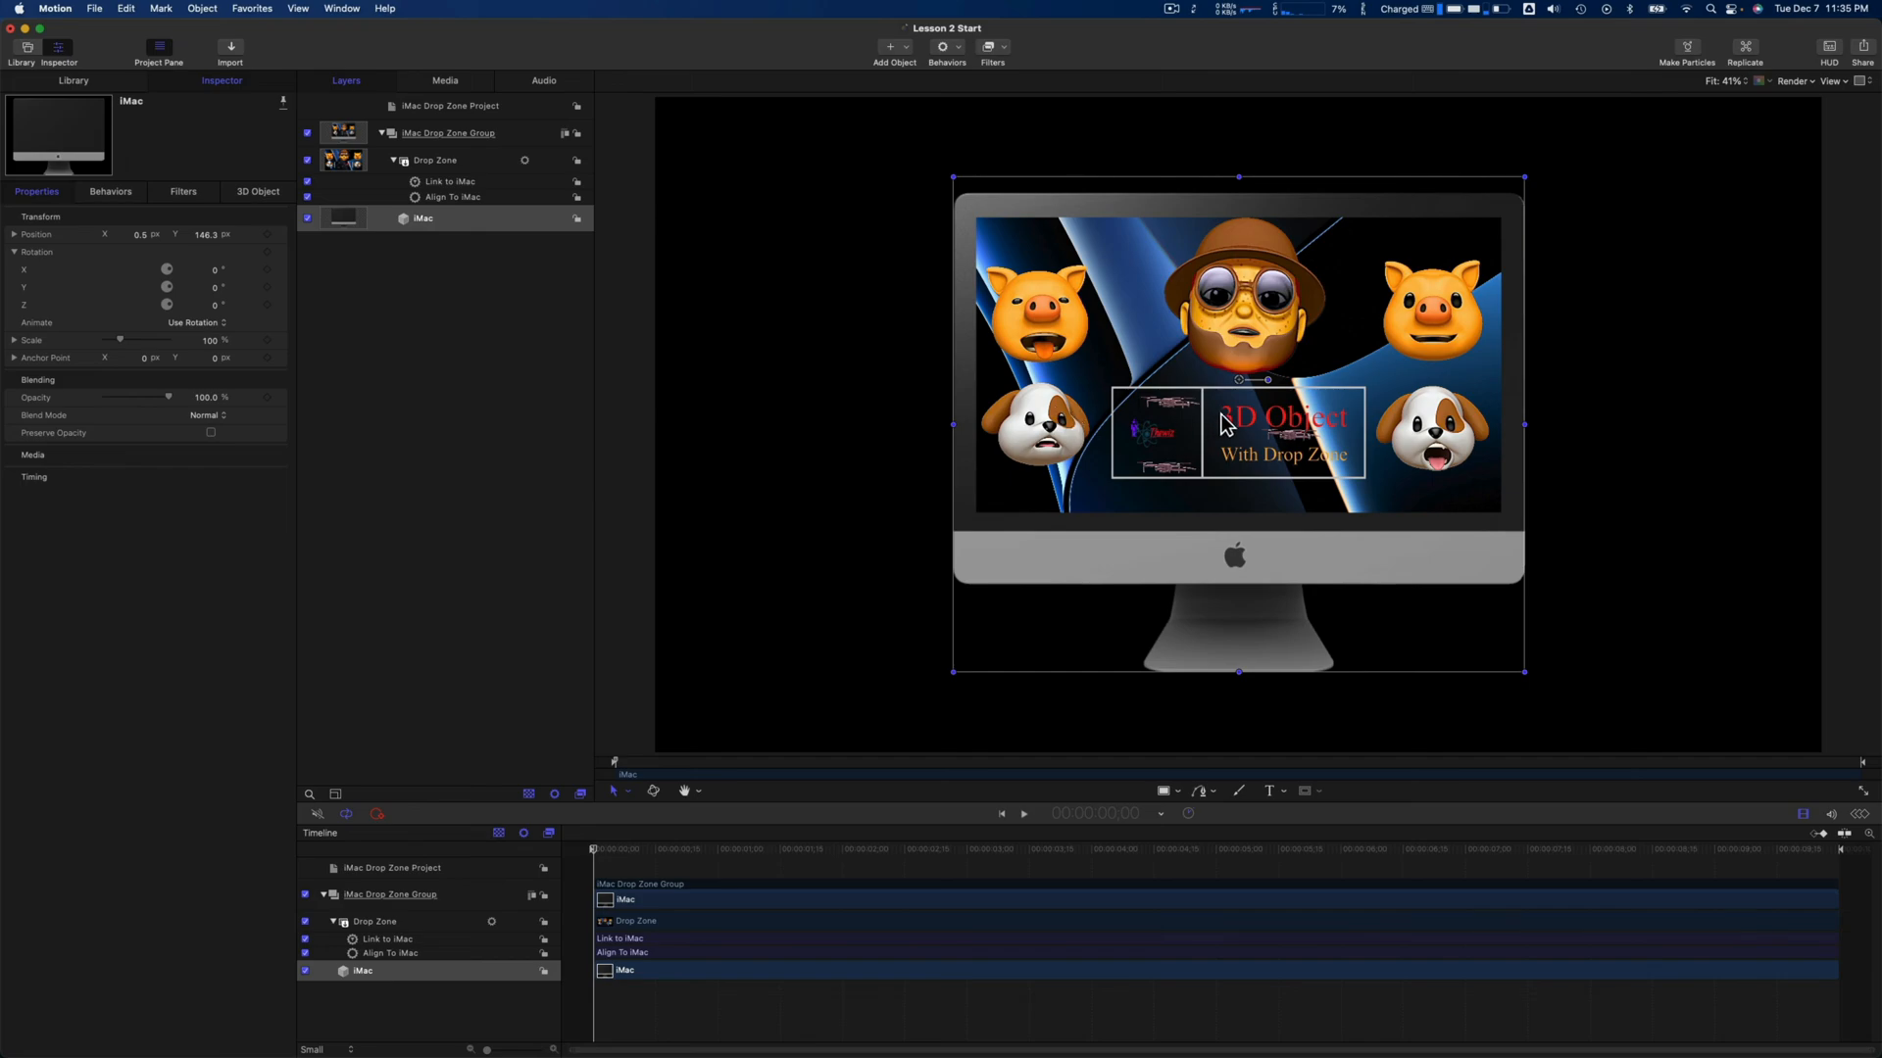
left_click_drag(1225, 423, 1218, 417)
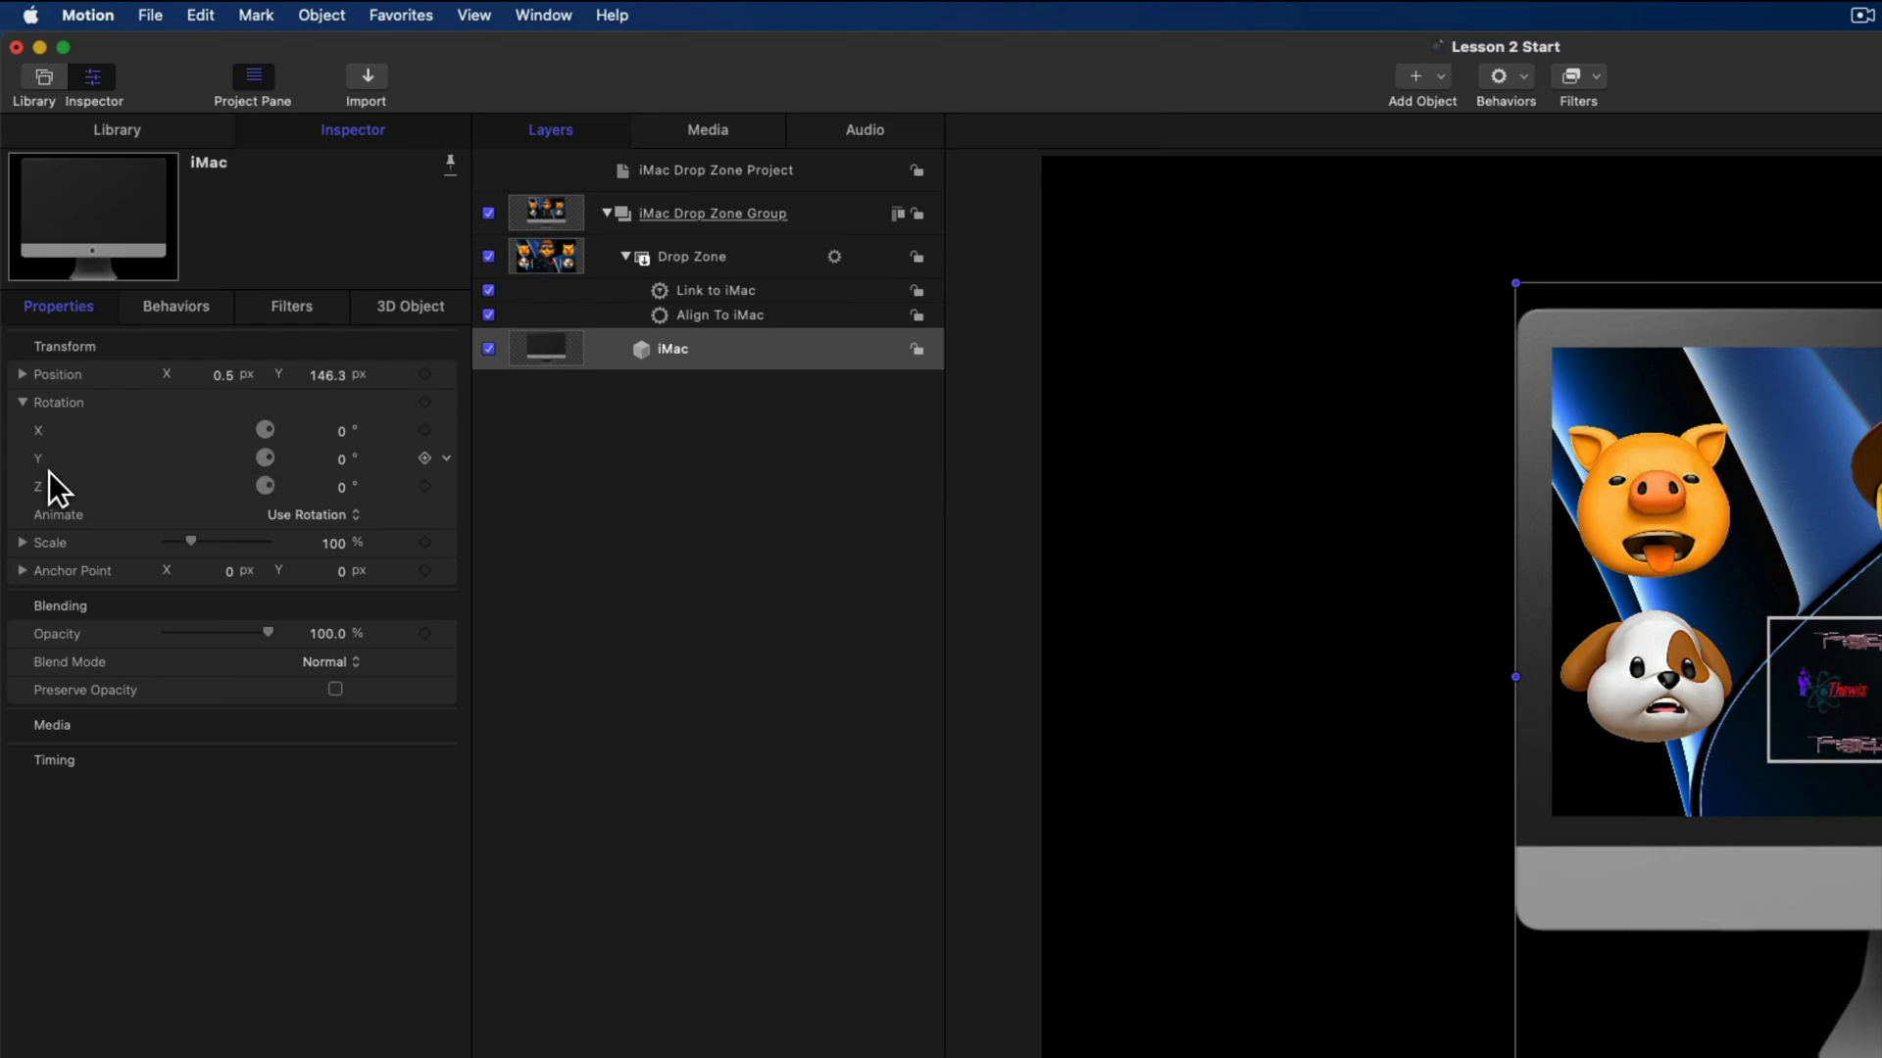
left_click(698, 319)
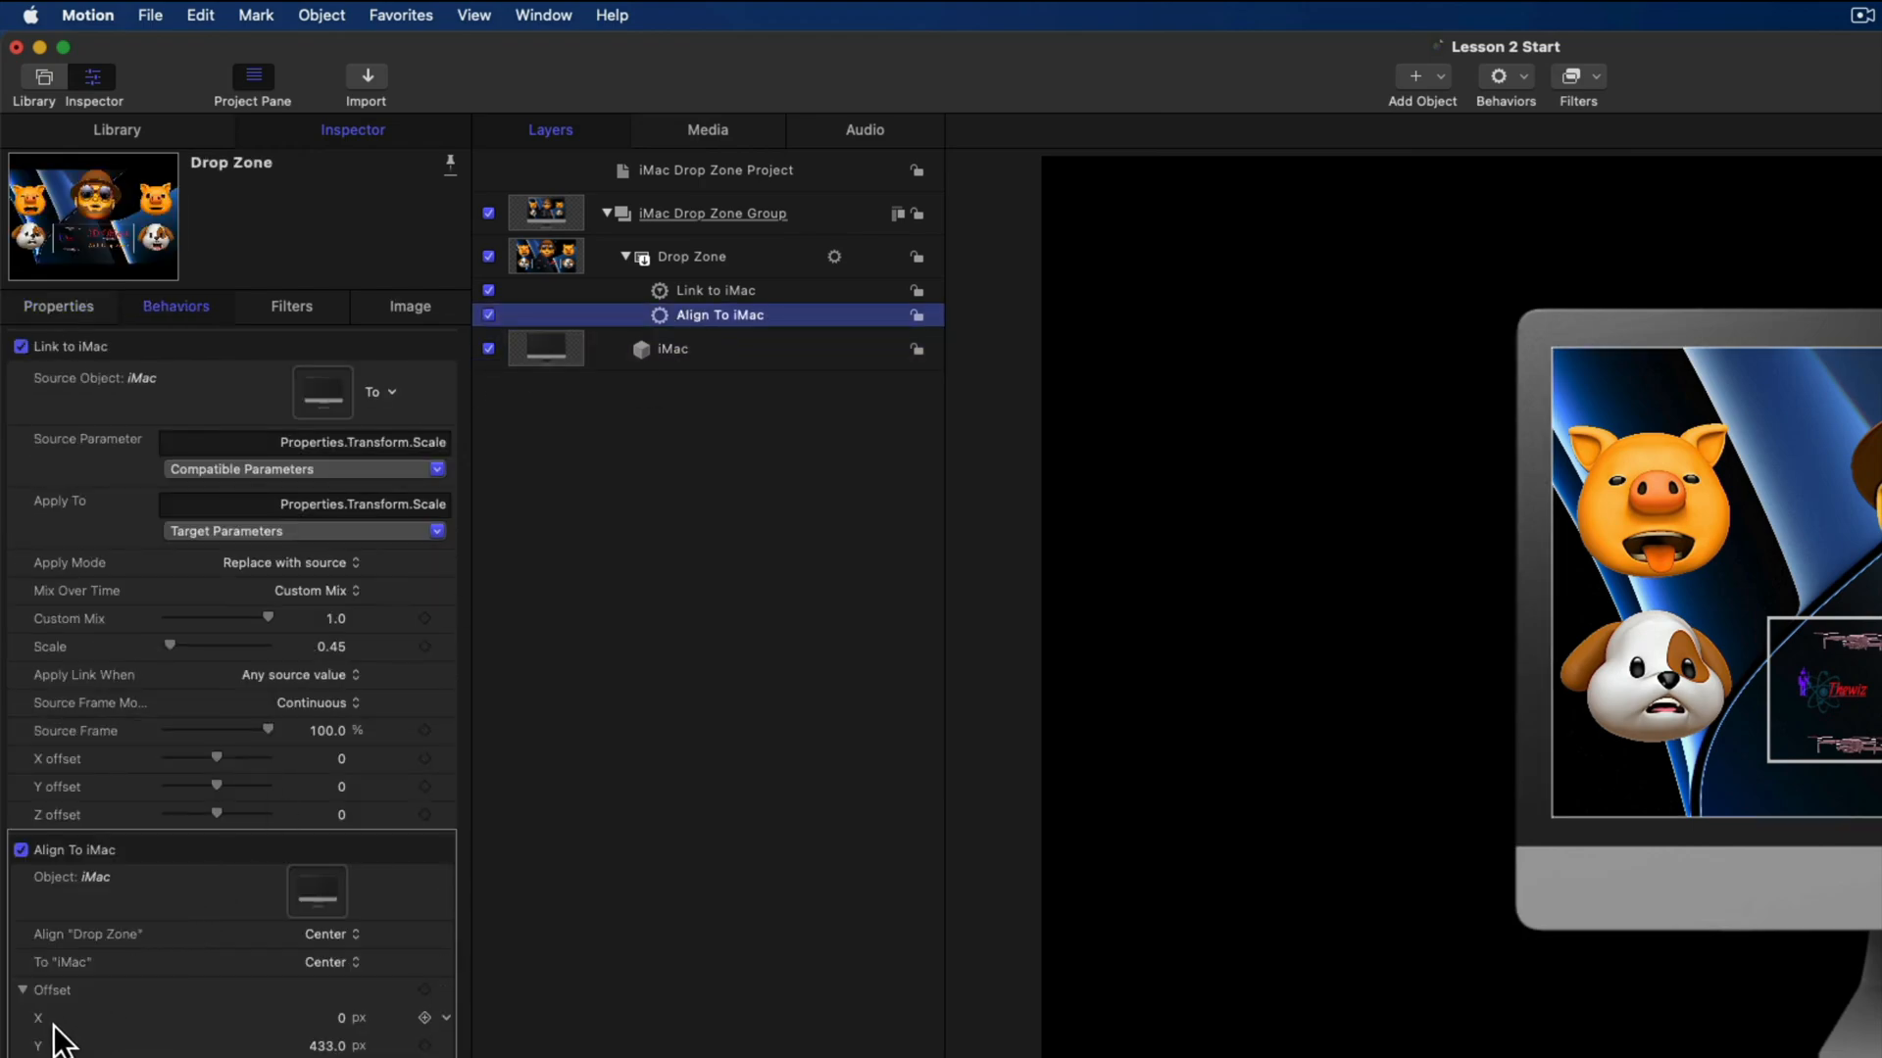
left_click(701, 291)
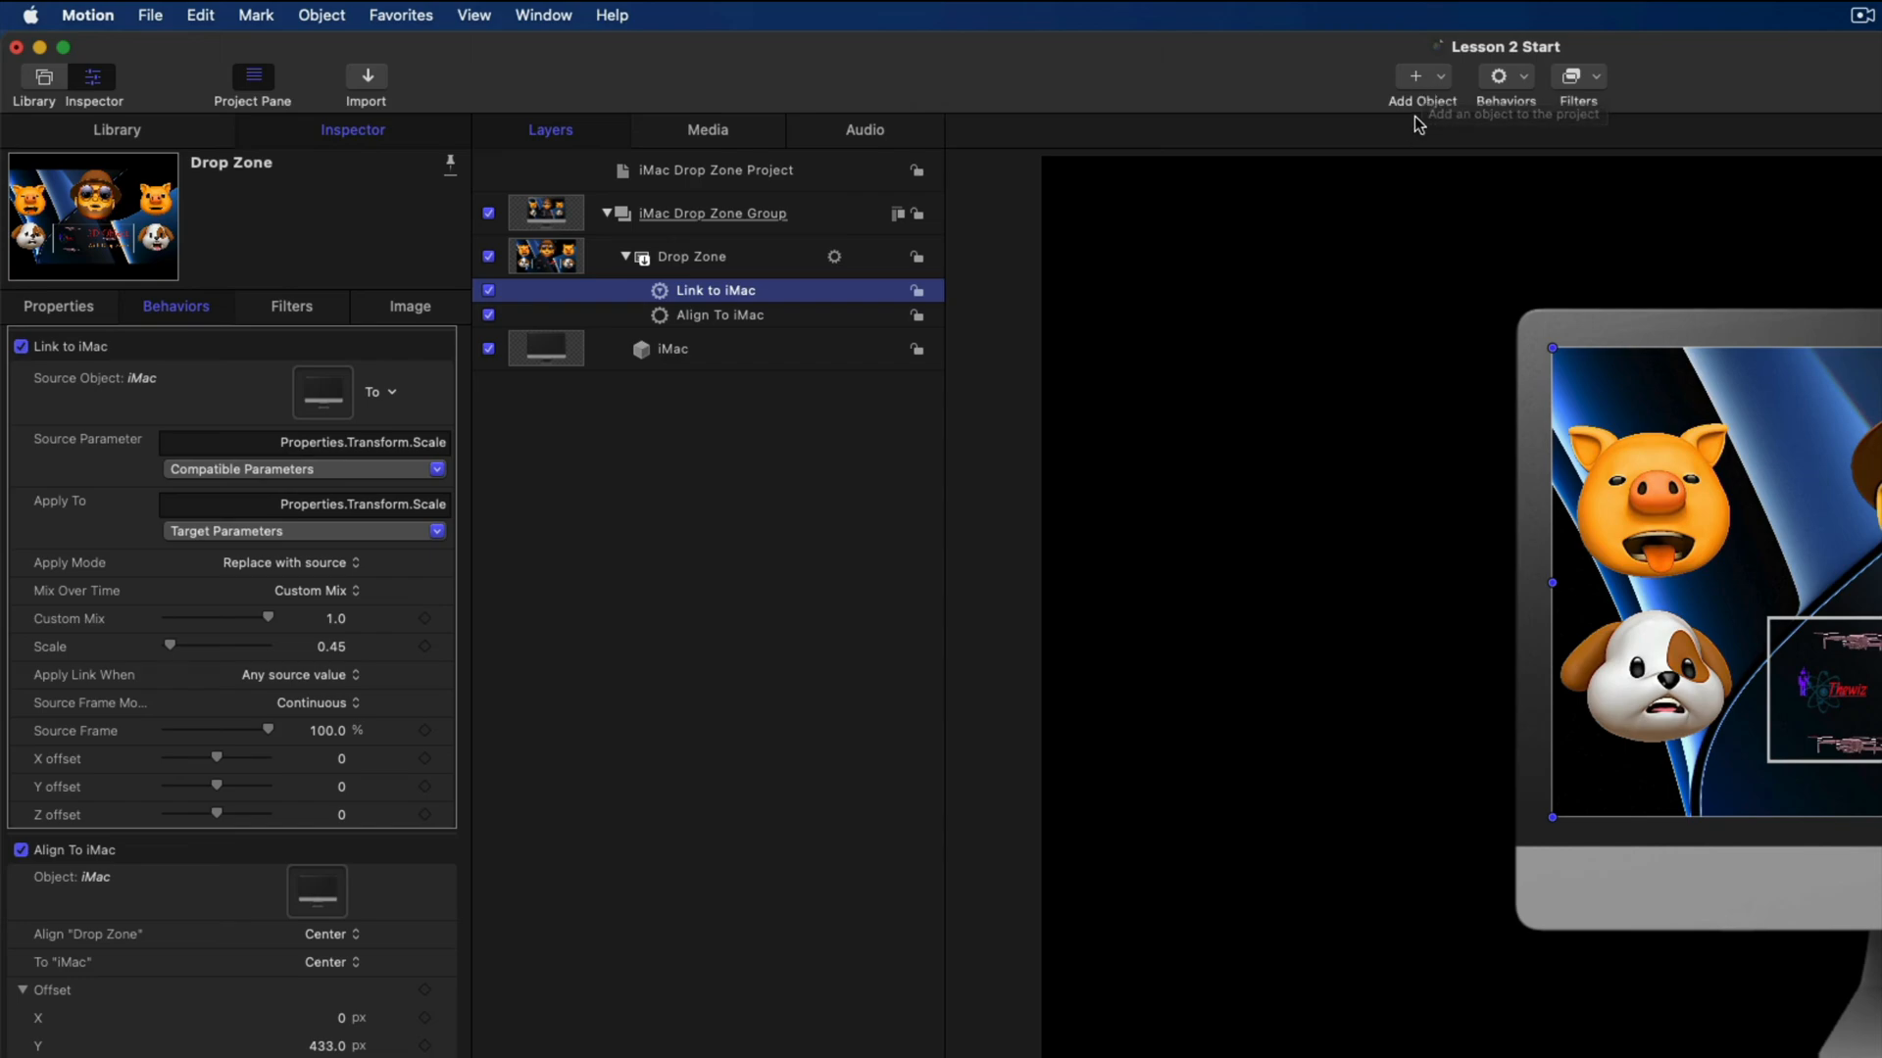
Add a rig named iMac Rig, and add the iMac's Z, Y and X rotations to separate new sliders in it
left_click(1416, 83)
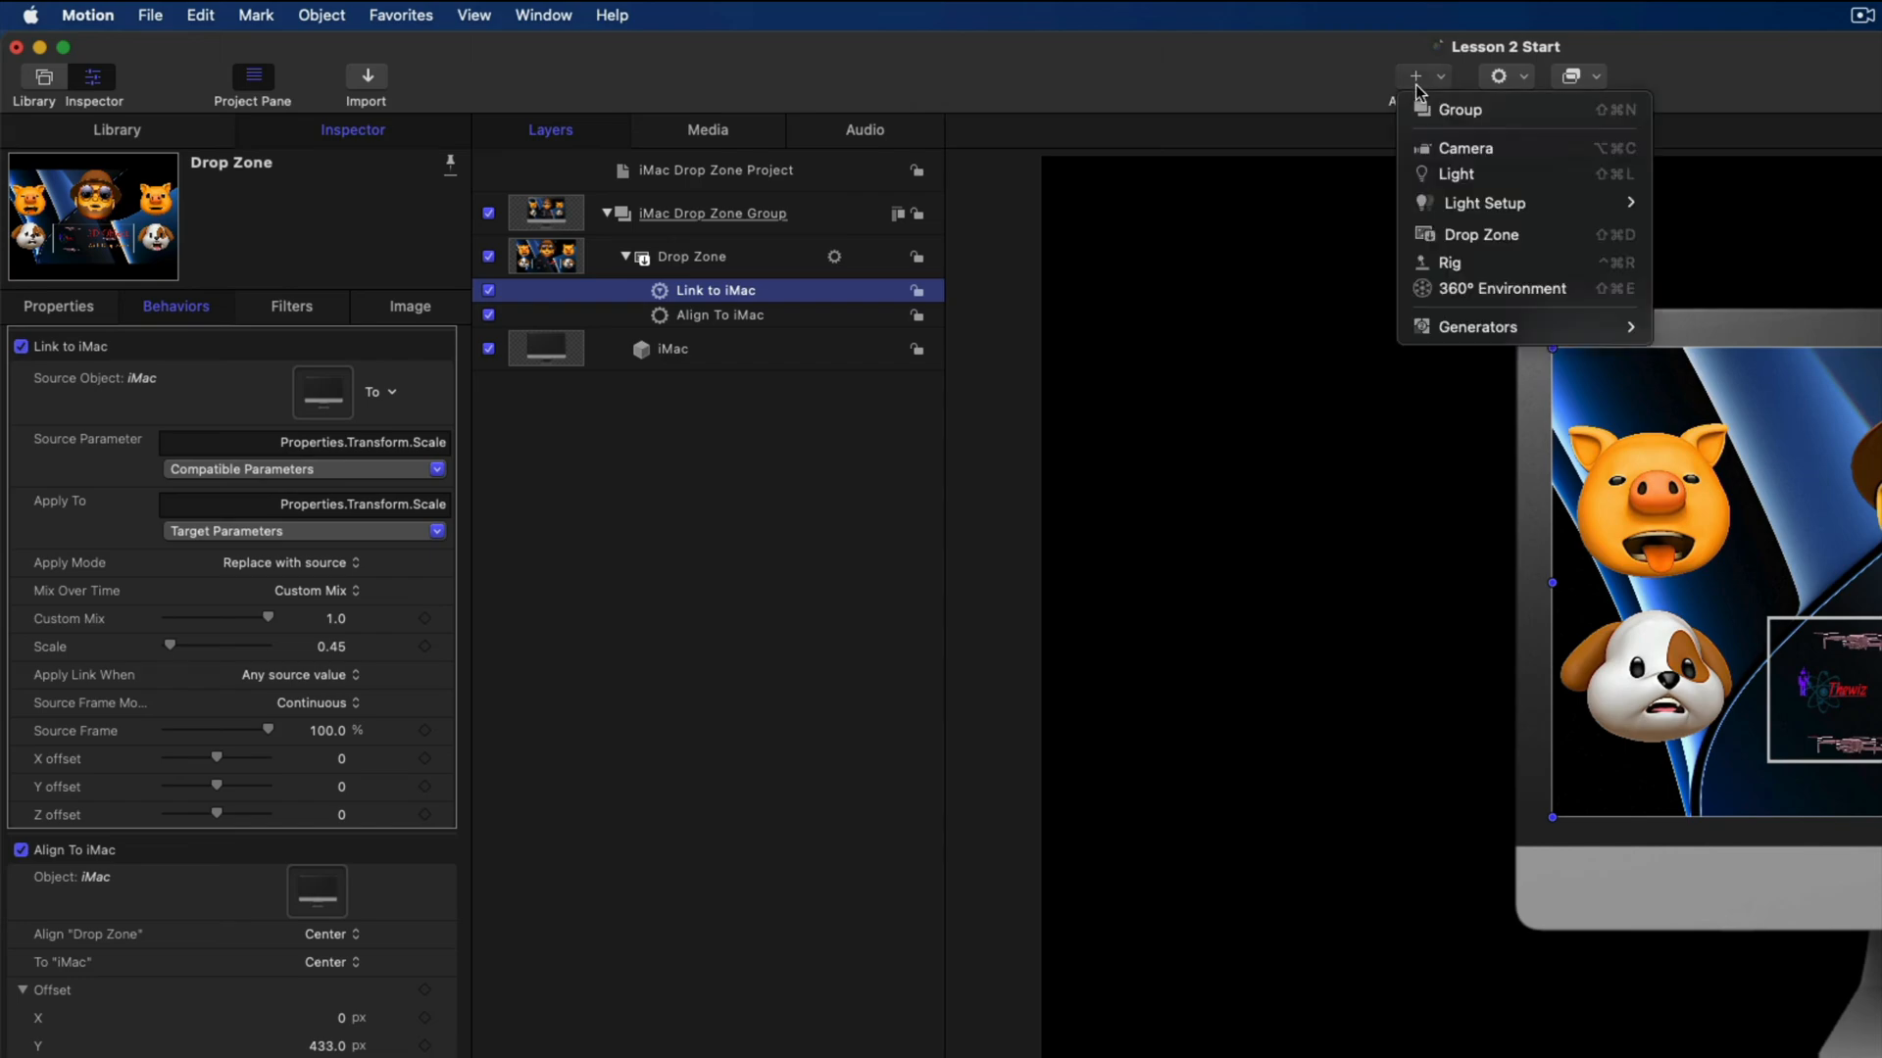
left_click(1444, 261)
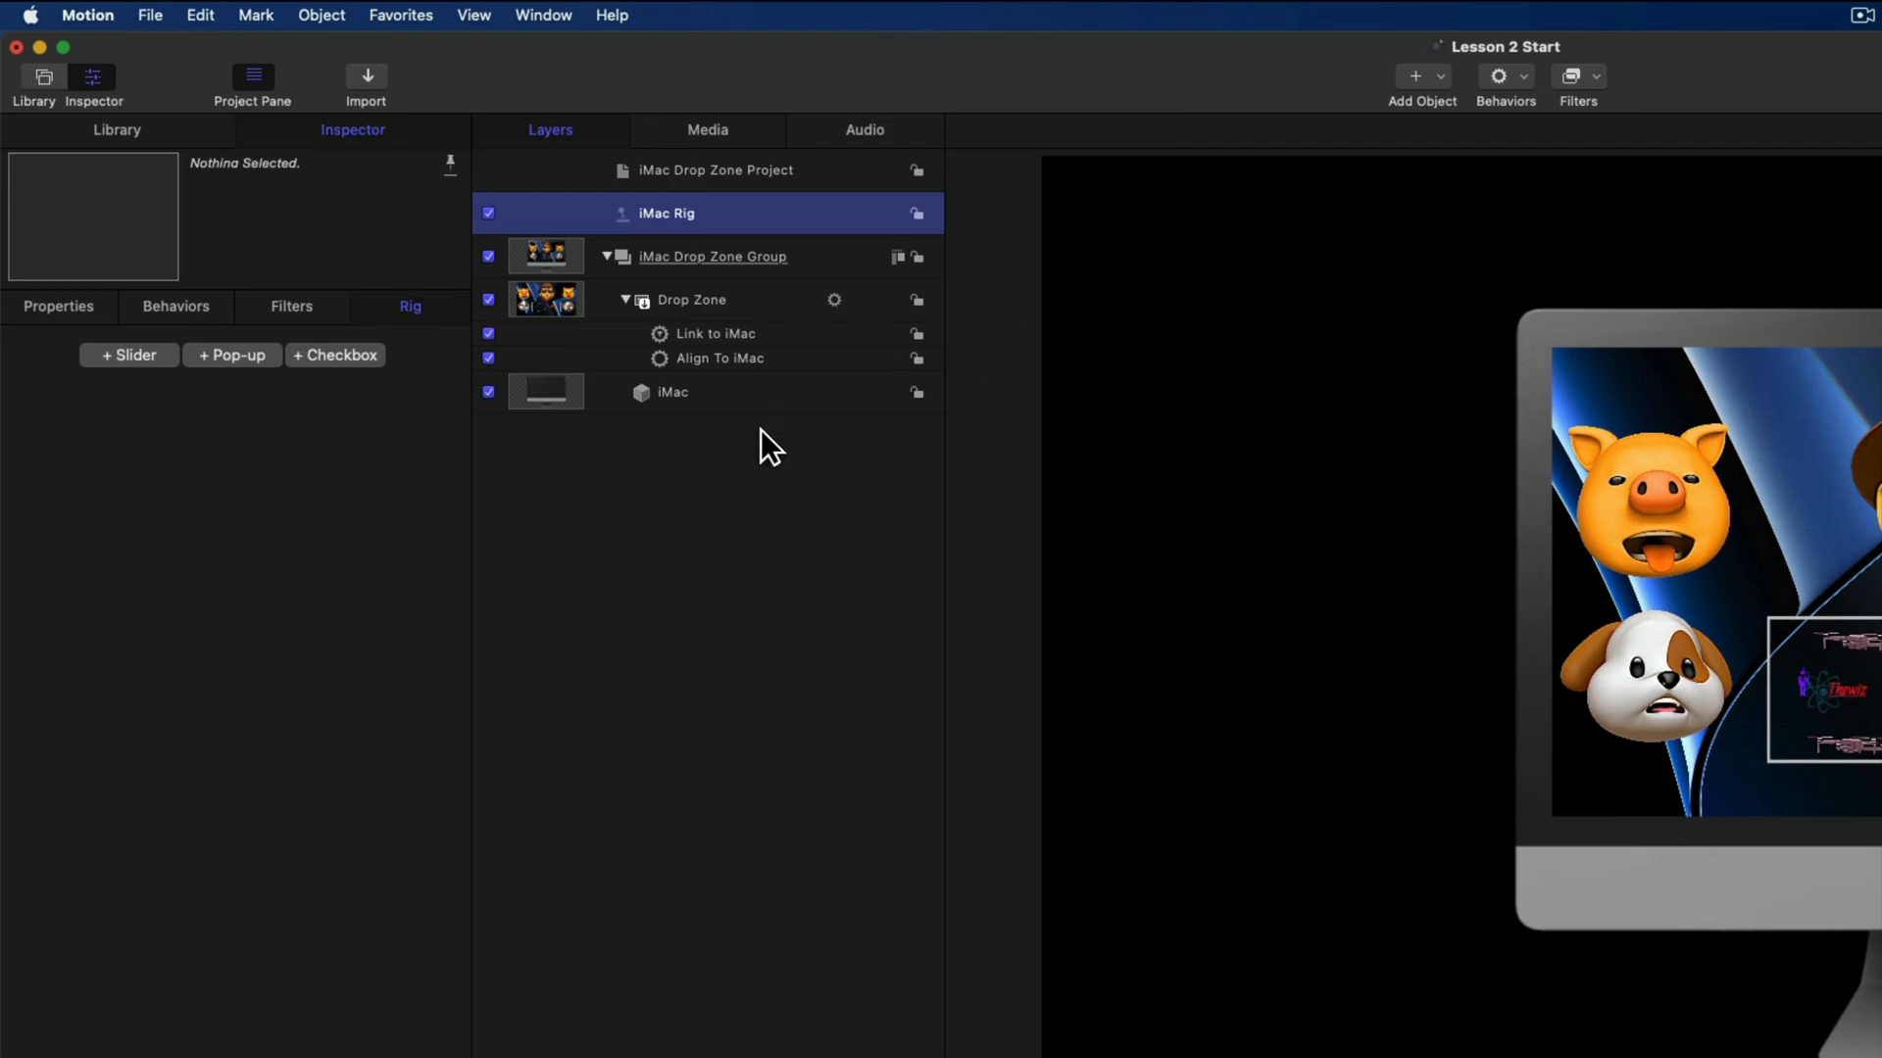
left_click(683, 394)
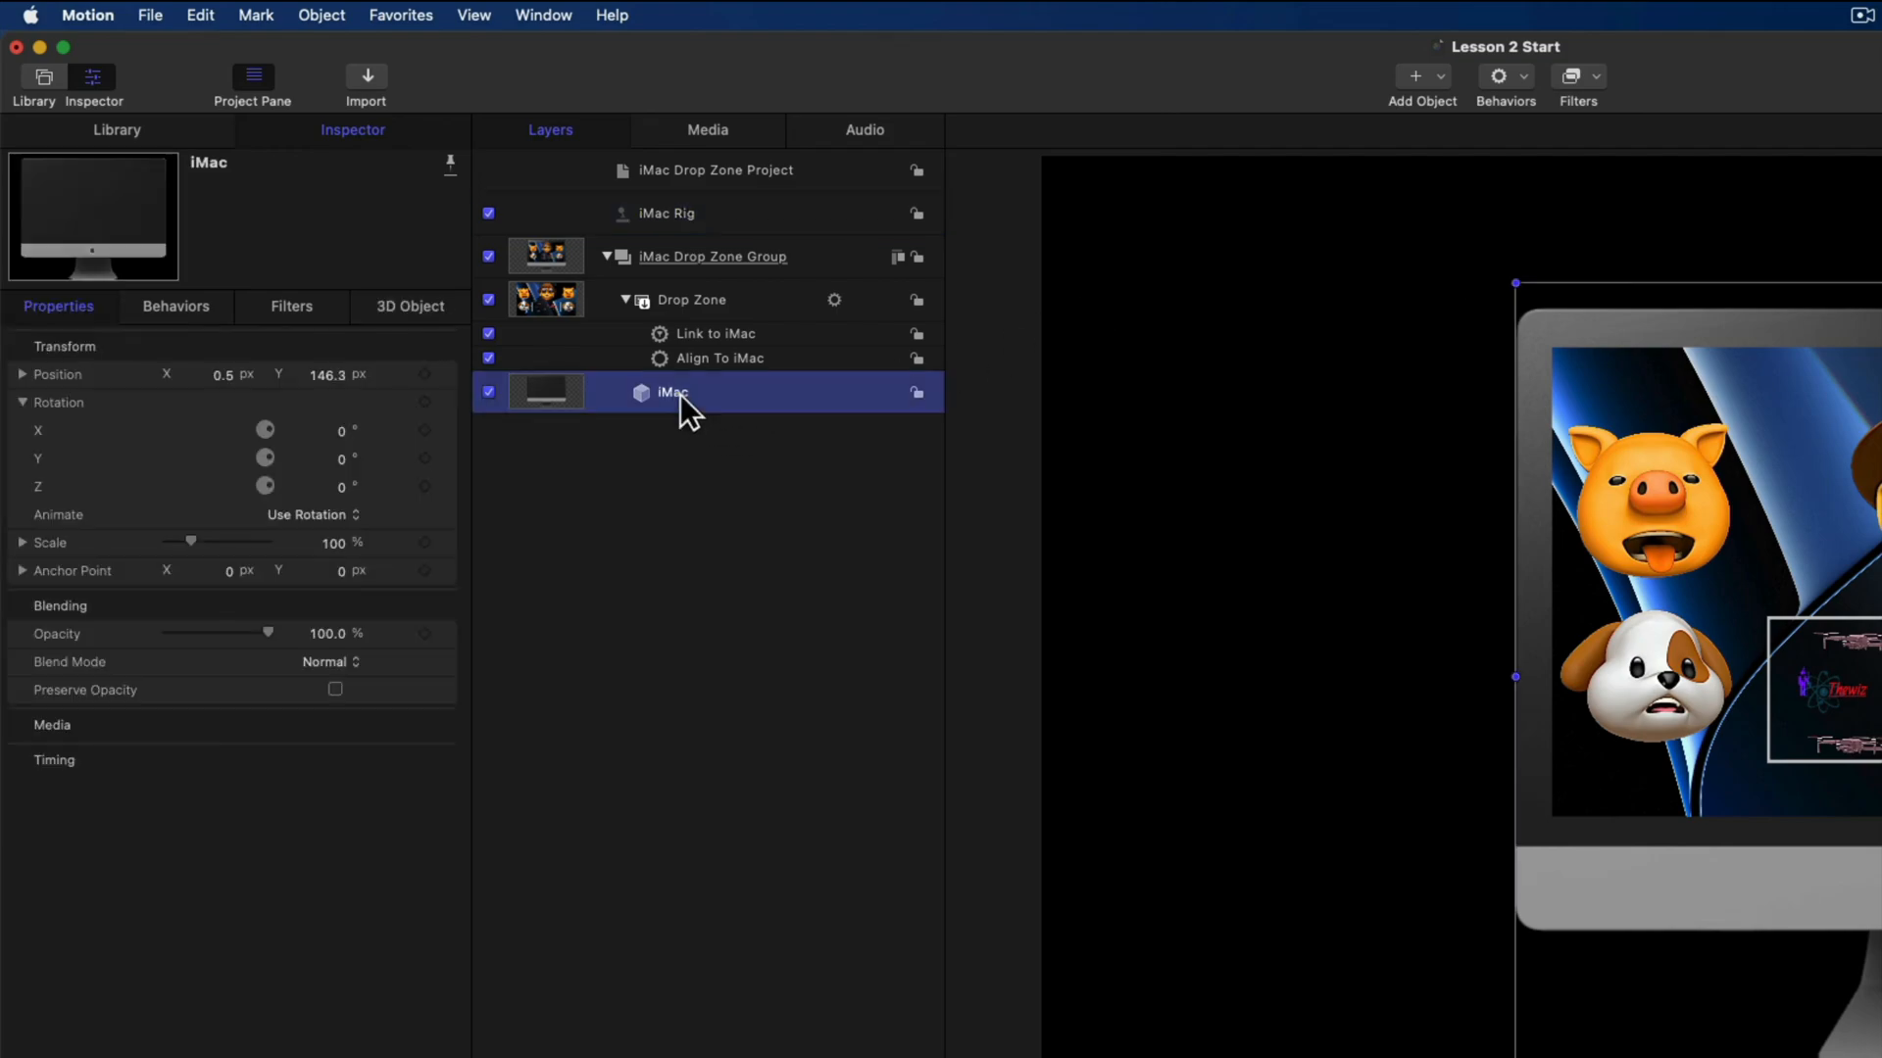
left_click(447, 488)
mouse_move(547, 776)
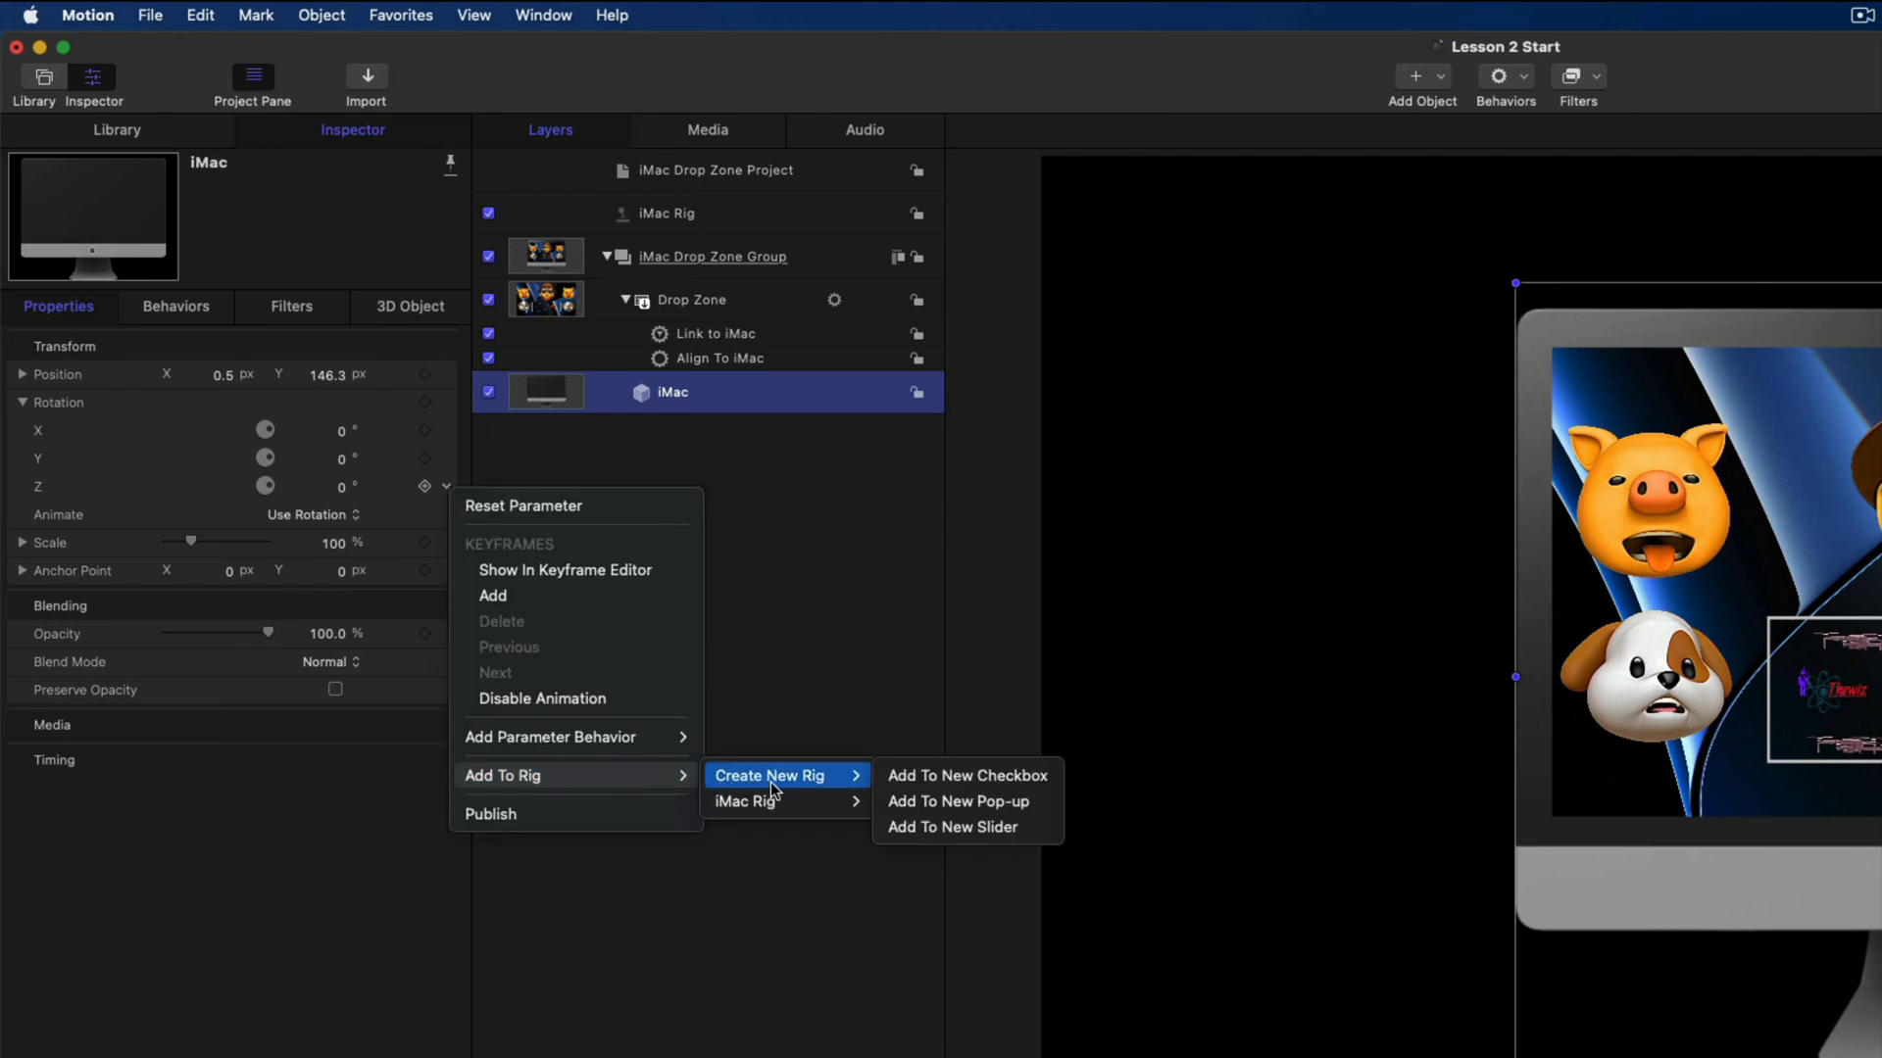
mouse_move(772, 804)
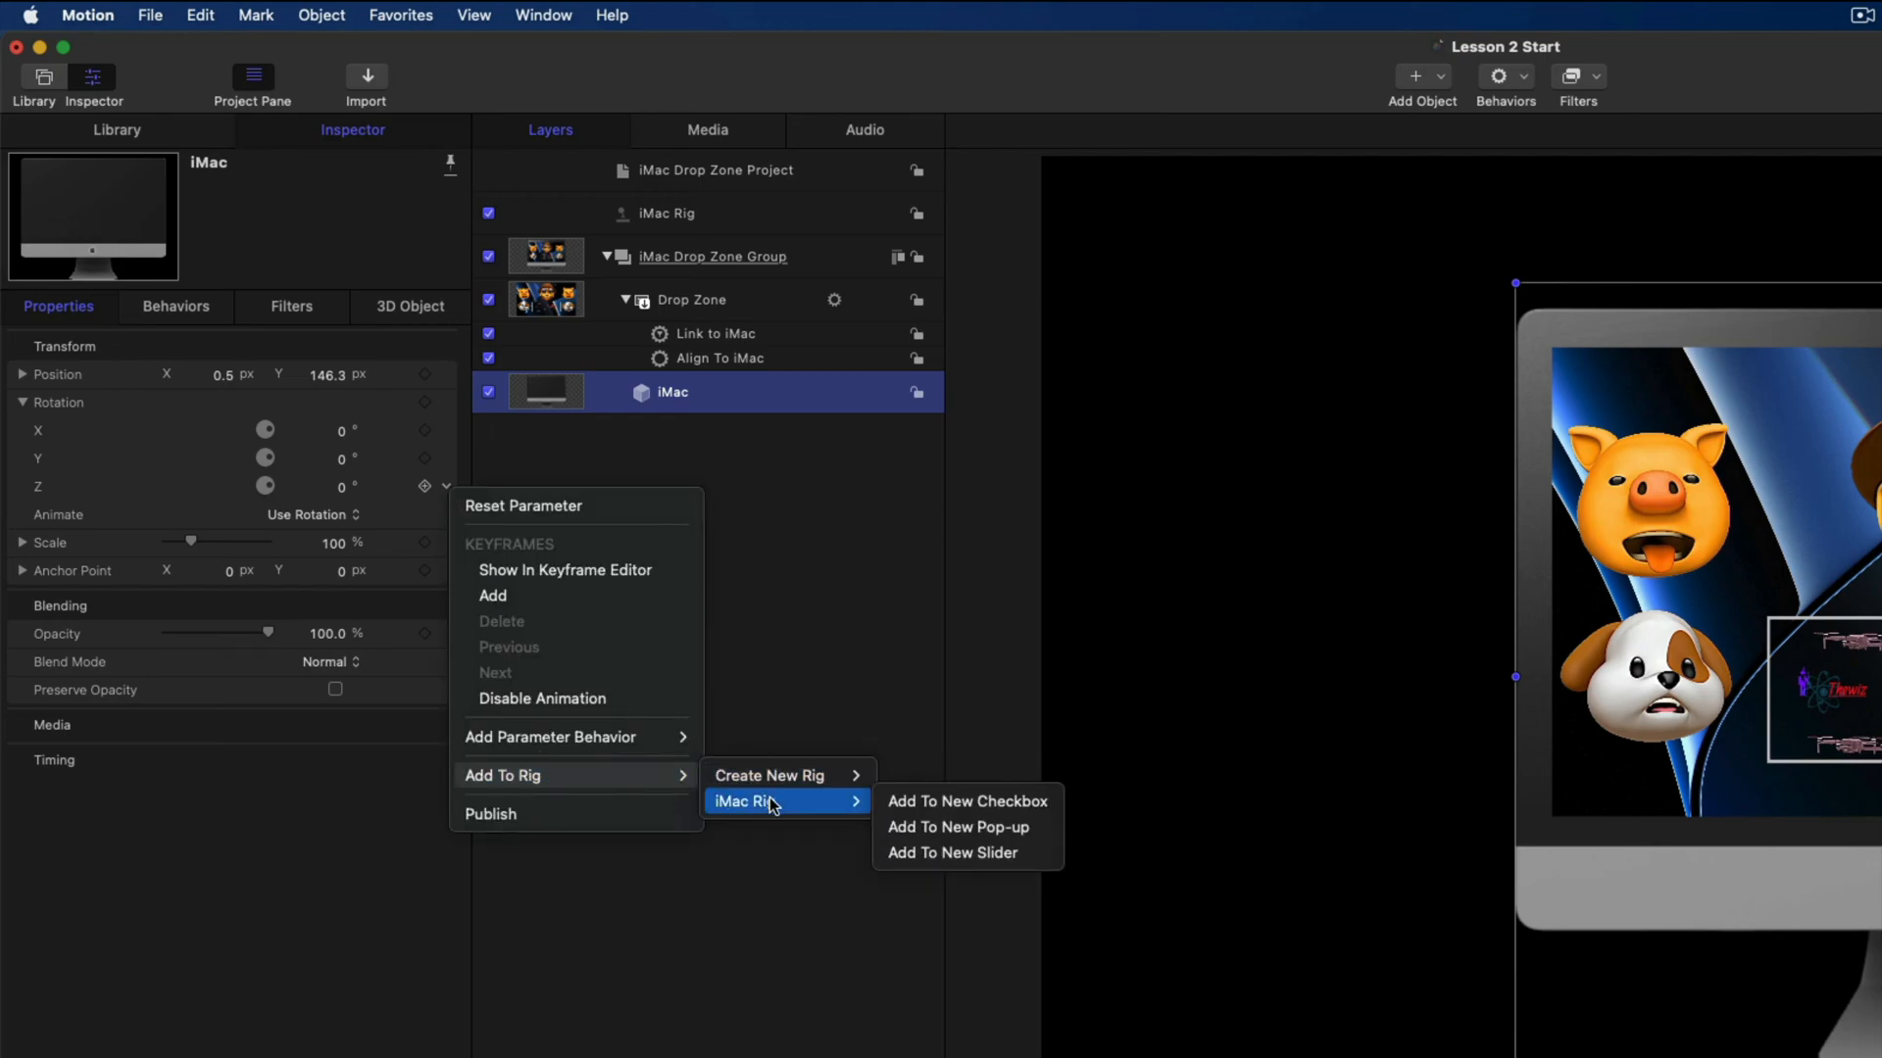
left_click(970, 853)
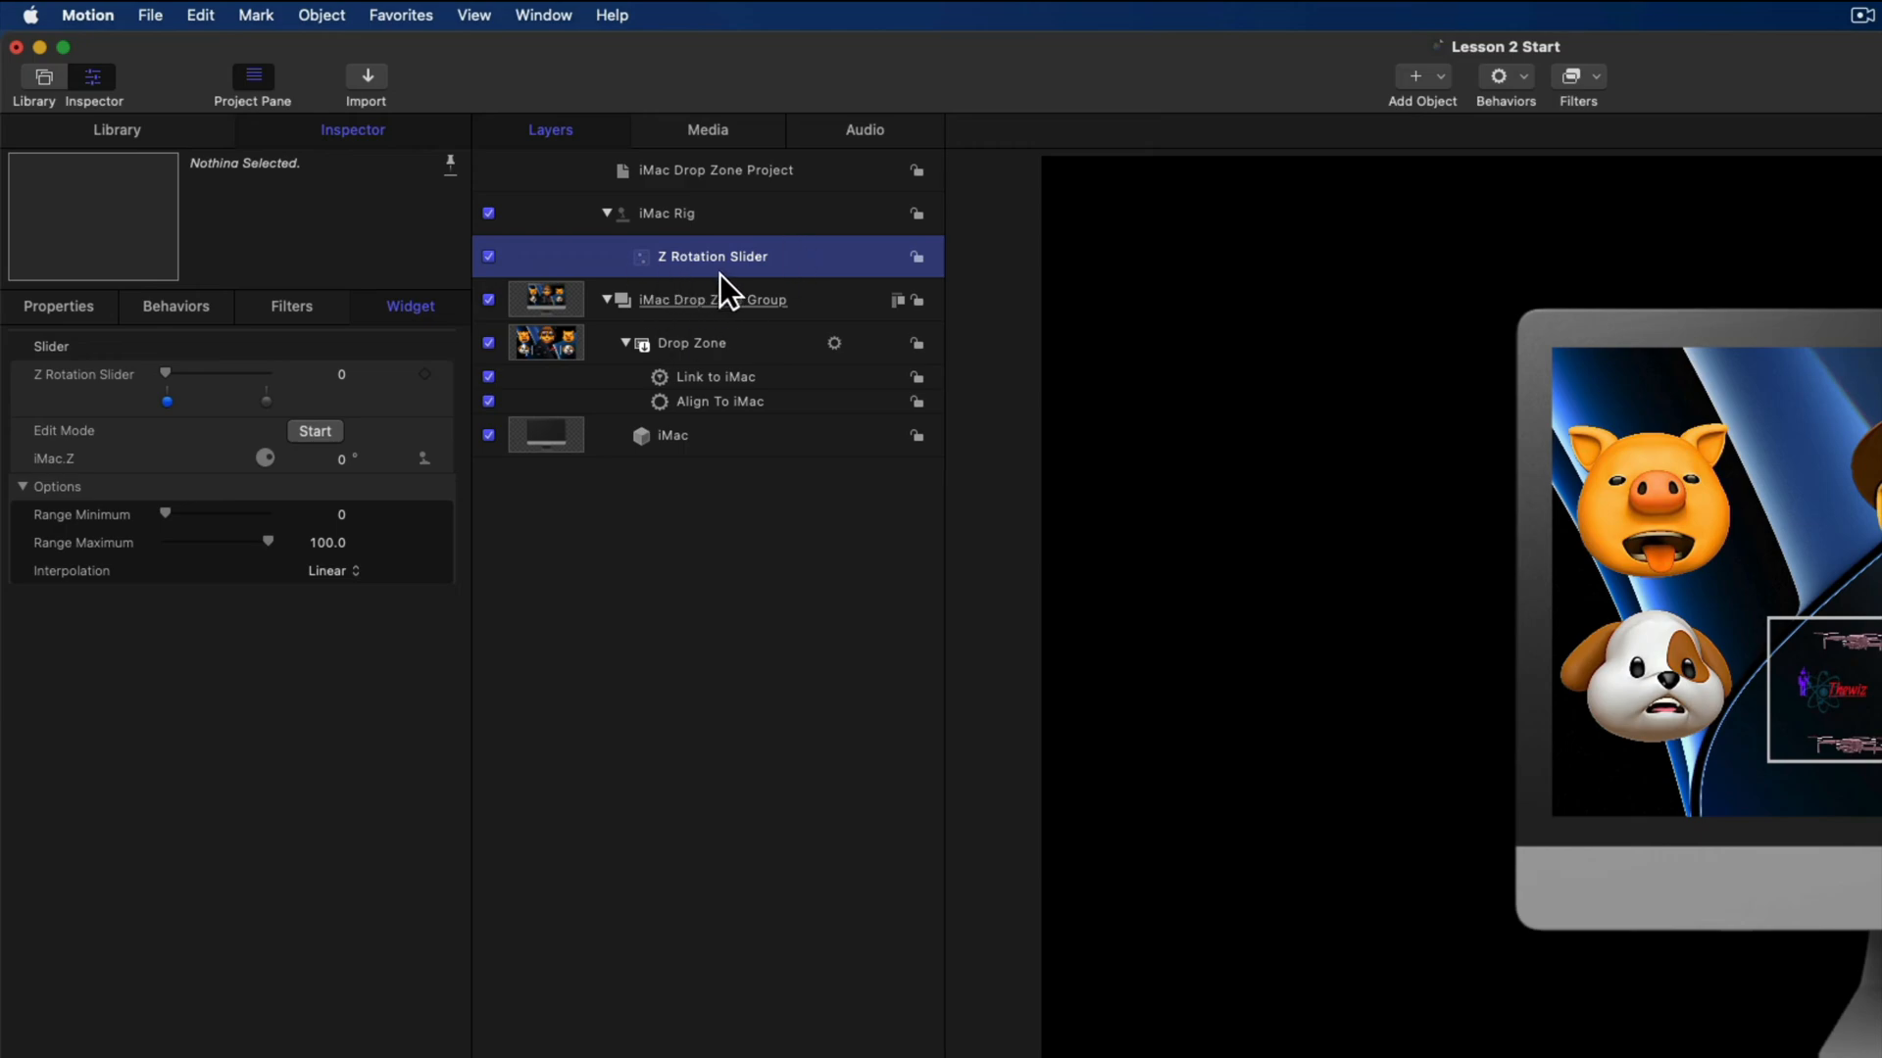
left_click(658, 441)
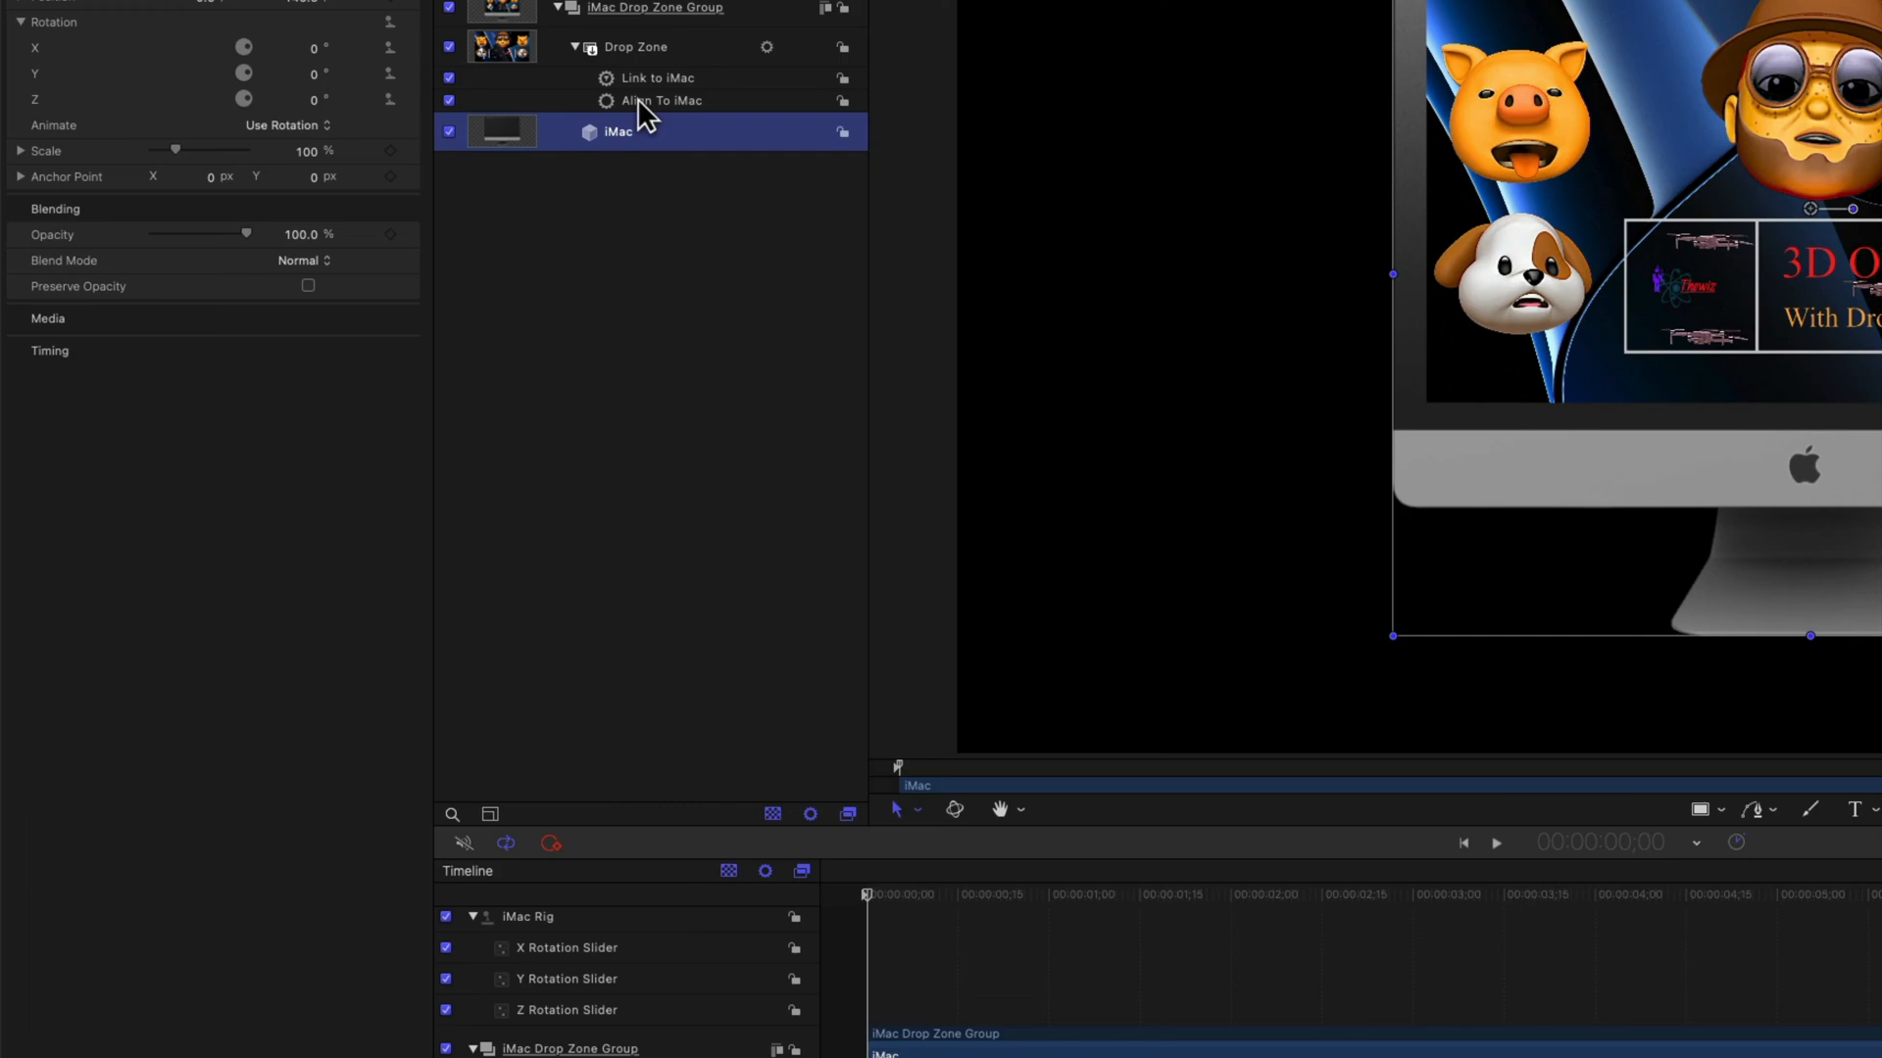
Add the Align To iMac behavior's Y and X offsets to new iMac Rig sliders named Y Position Slider and X Position Slider
left_click(711, 488)
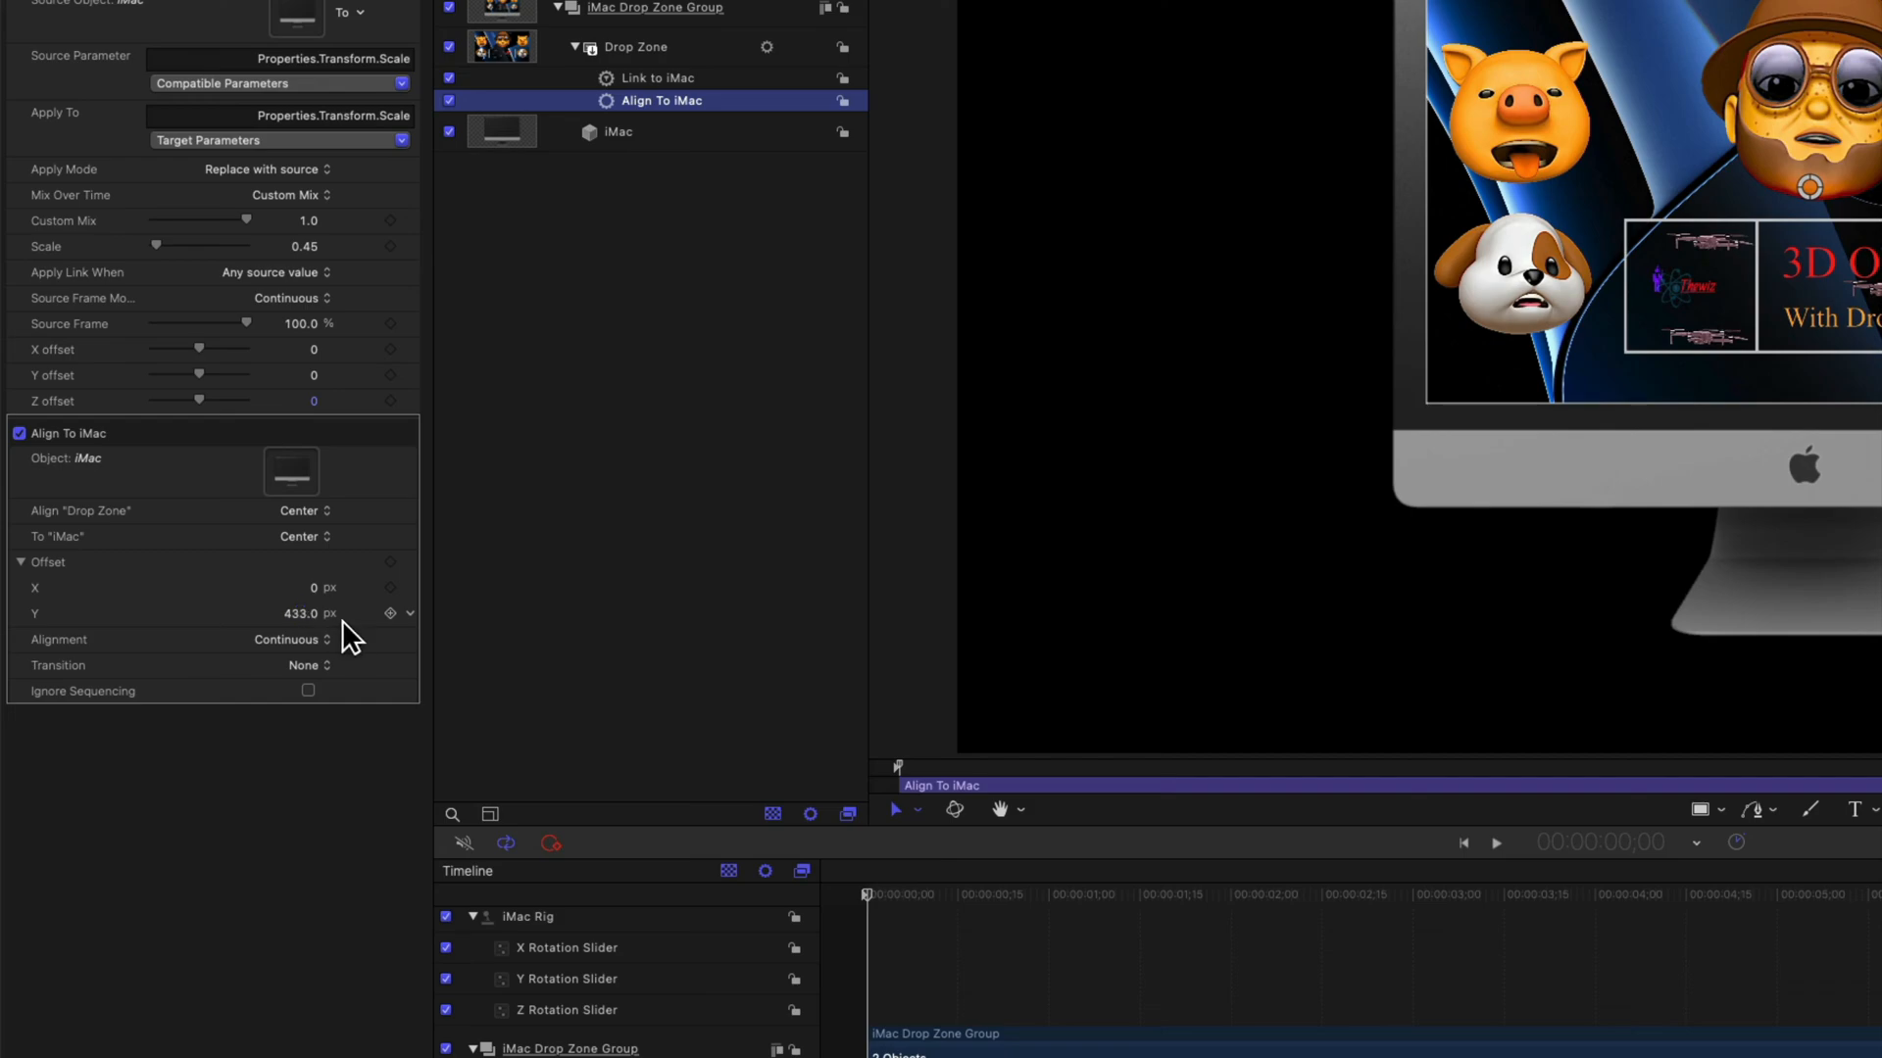
left_click(411, 615)
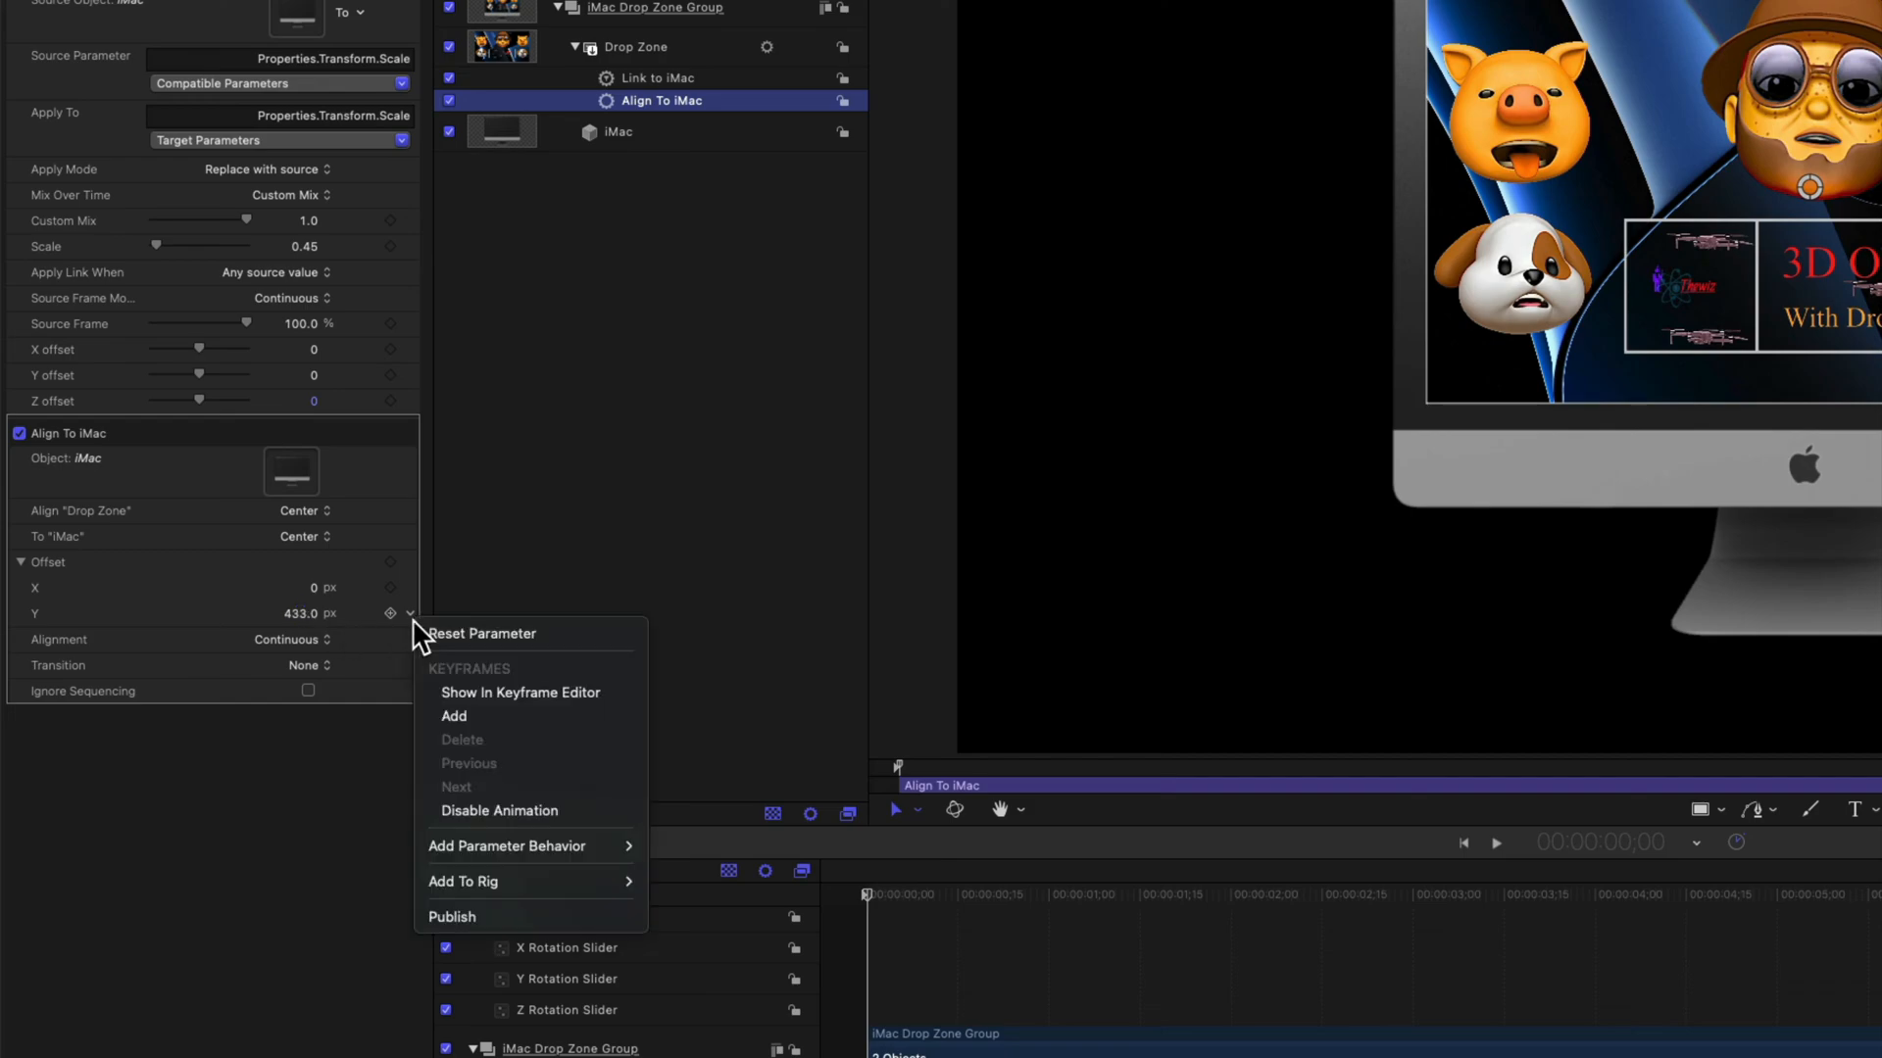
mouse_move(463, 890)
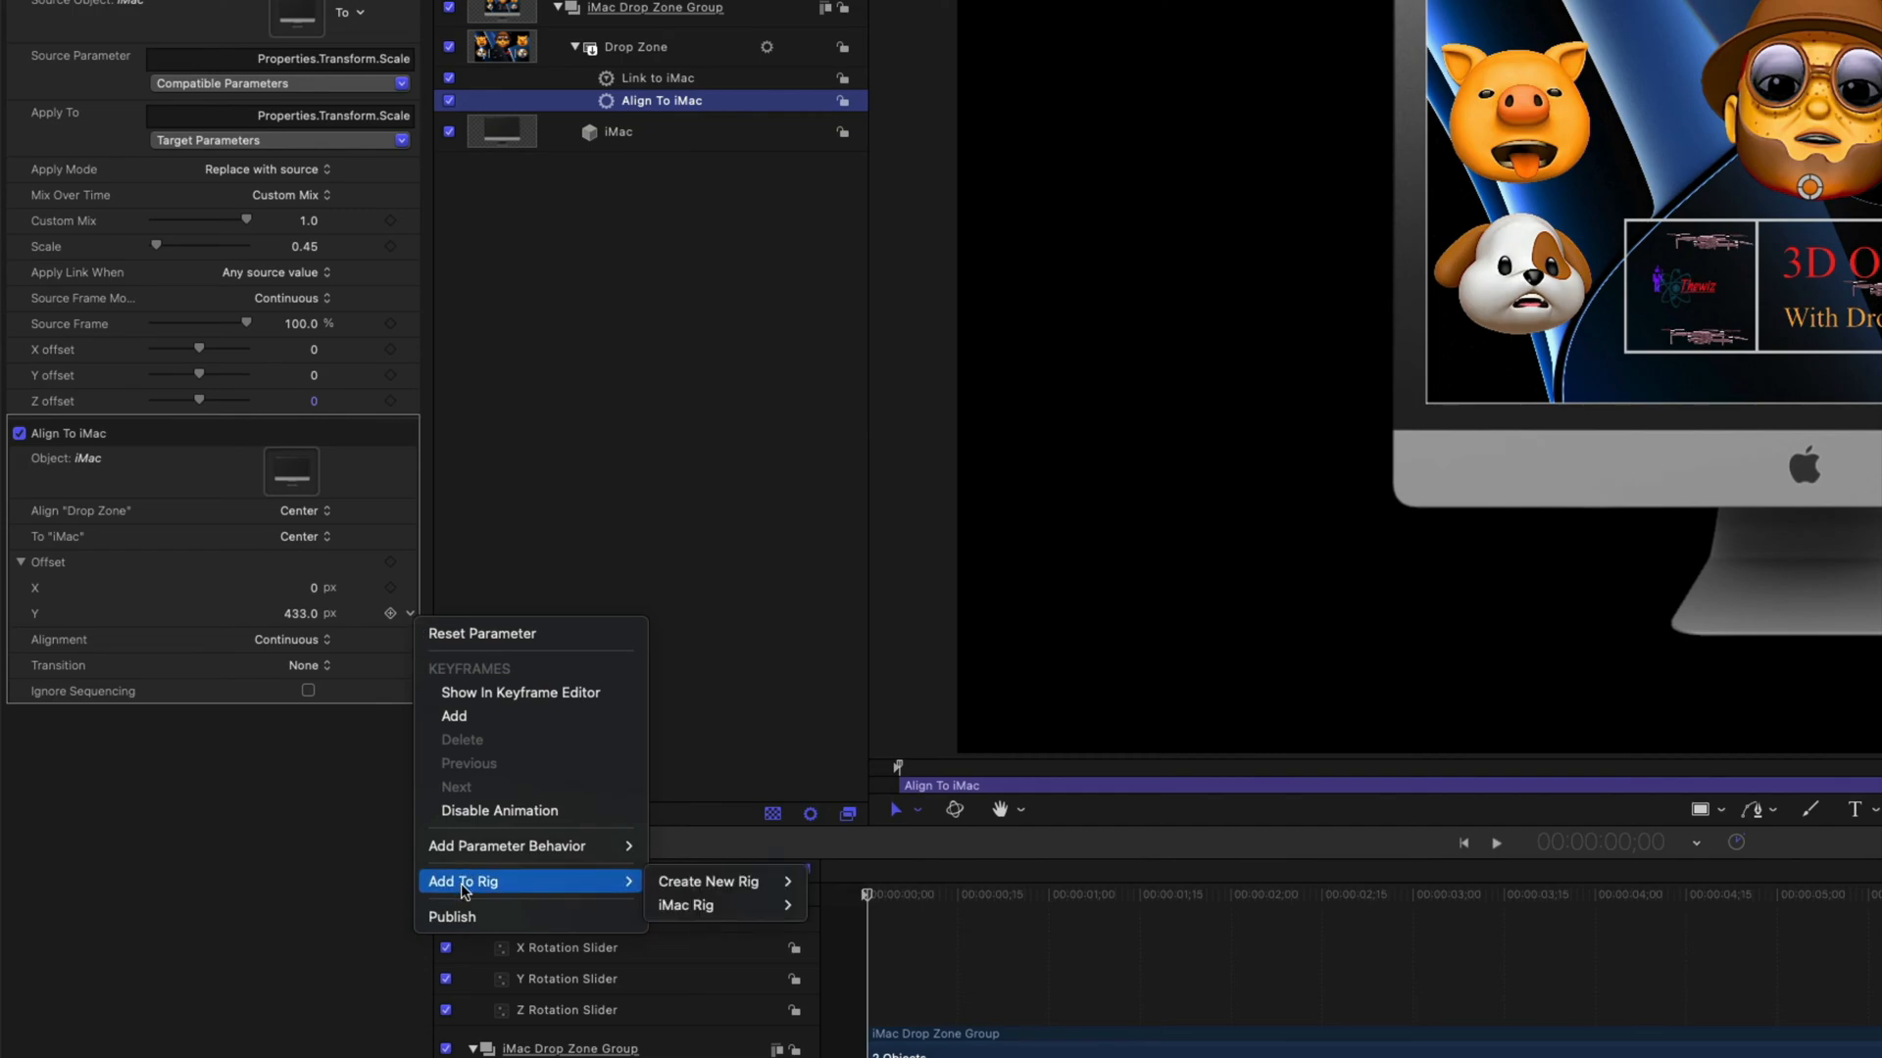
mouse_move(713, 918)
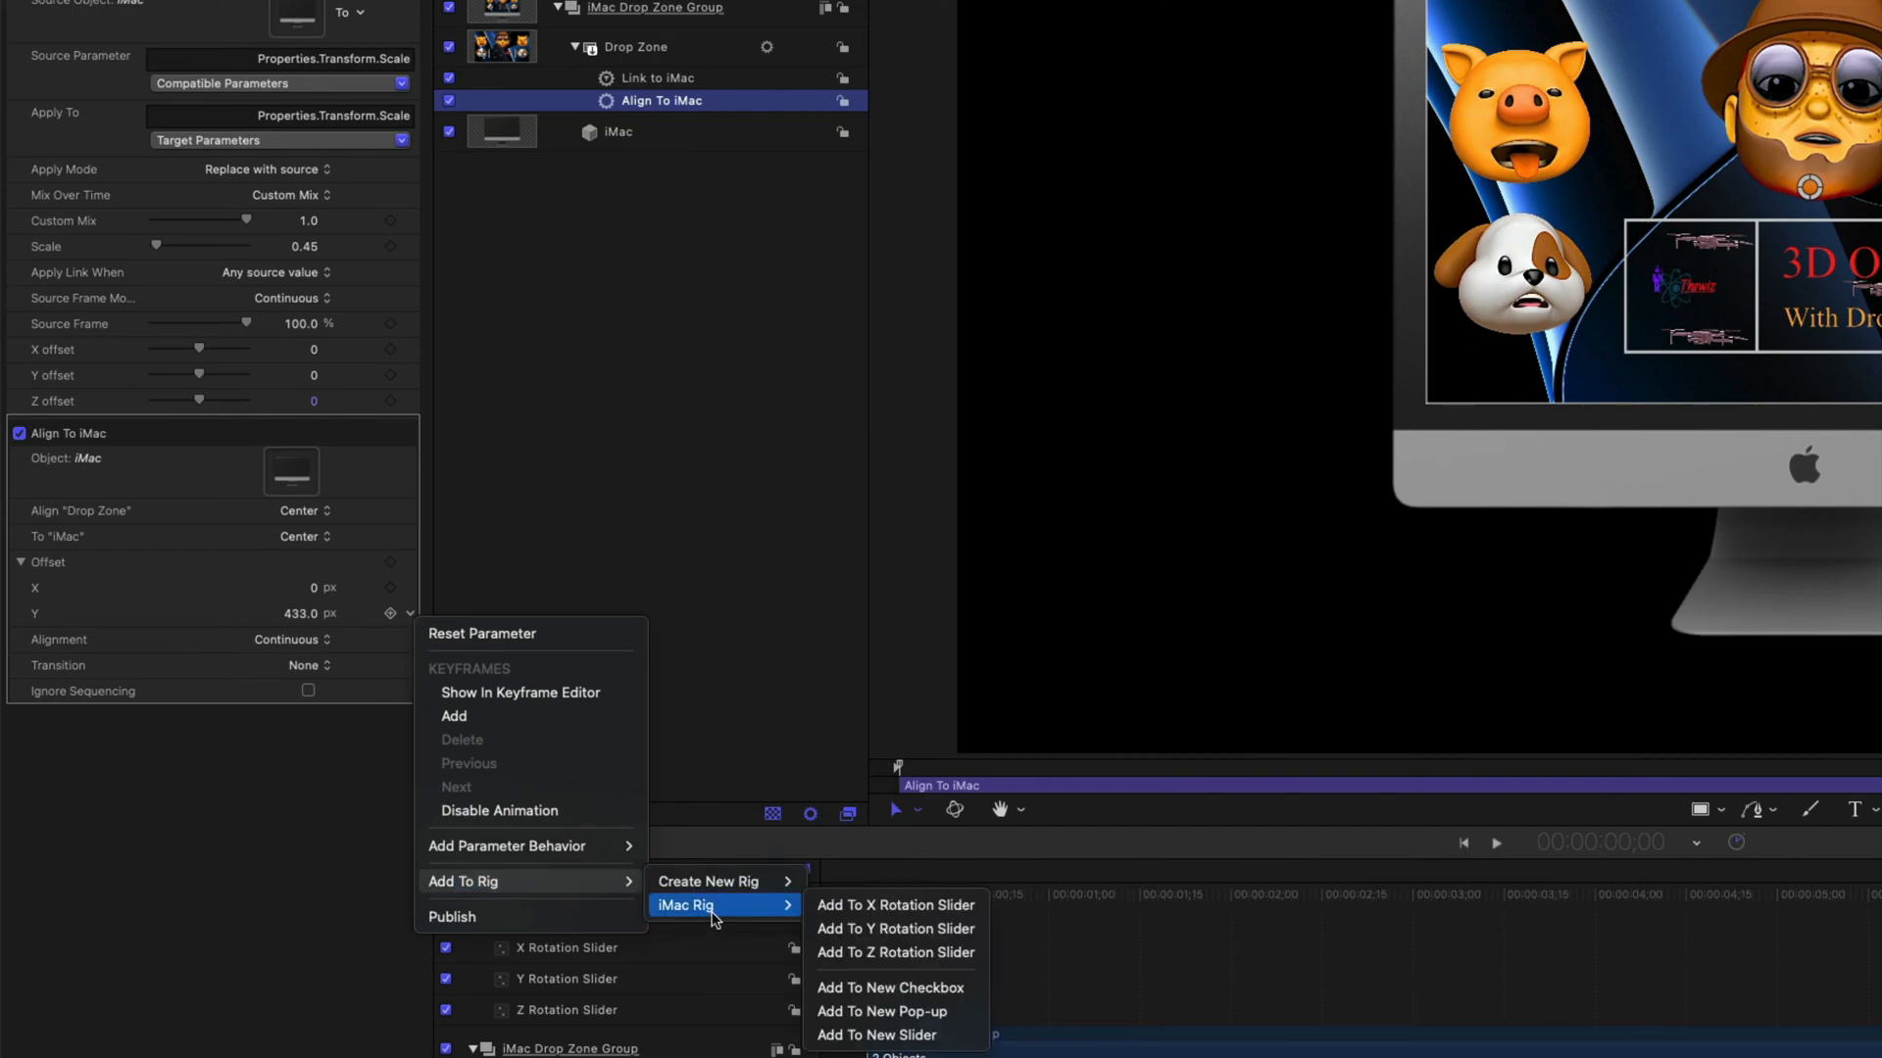
left_click(867, 1035)
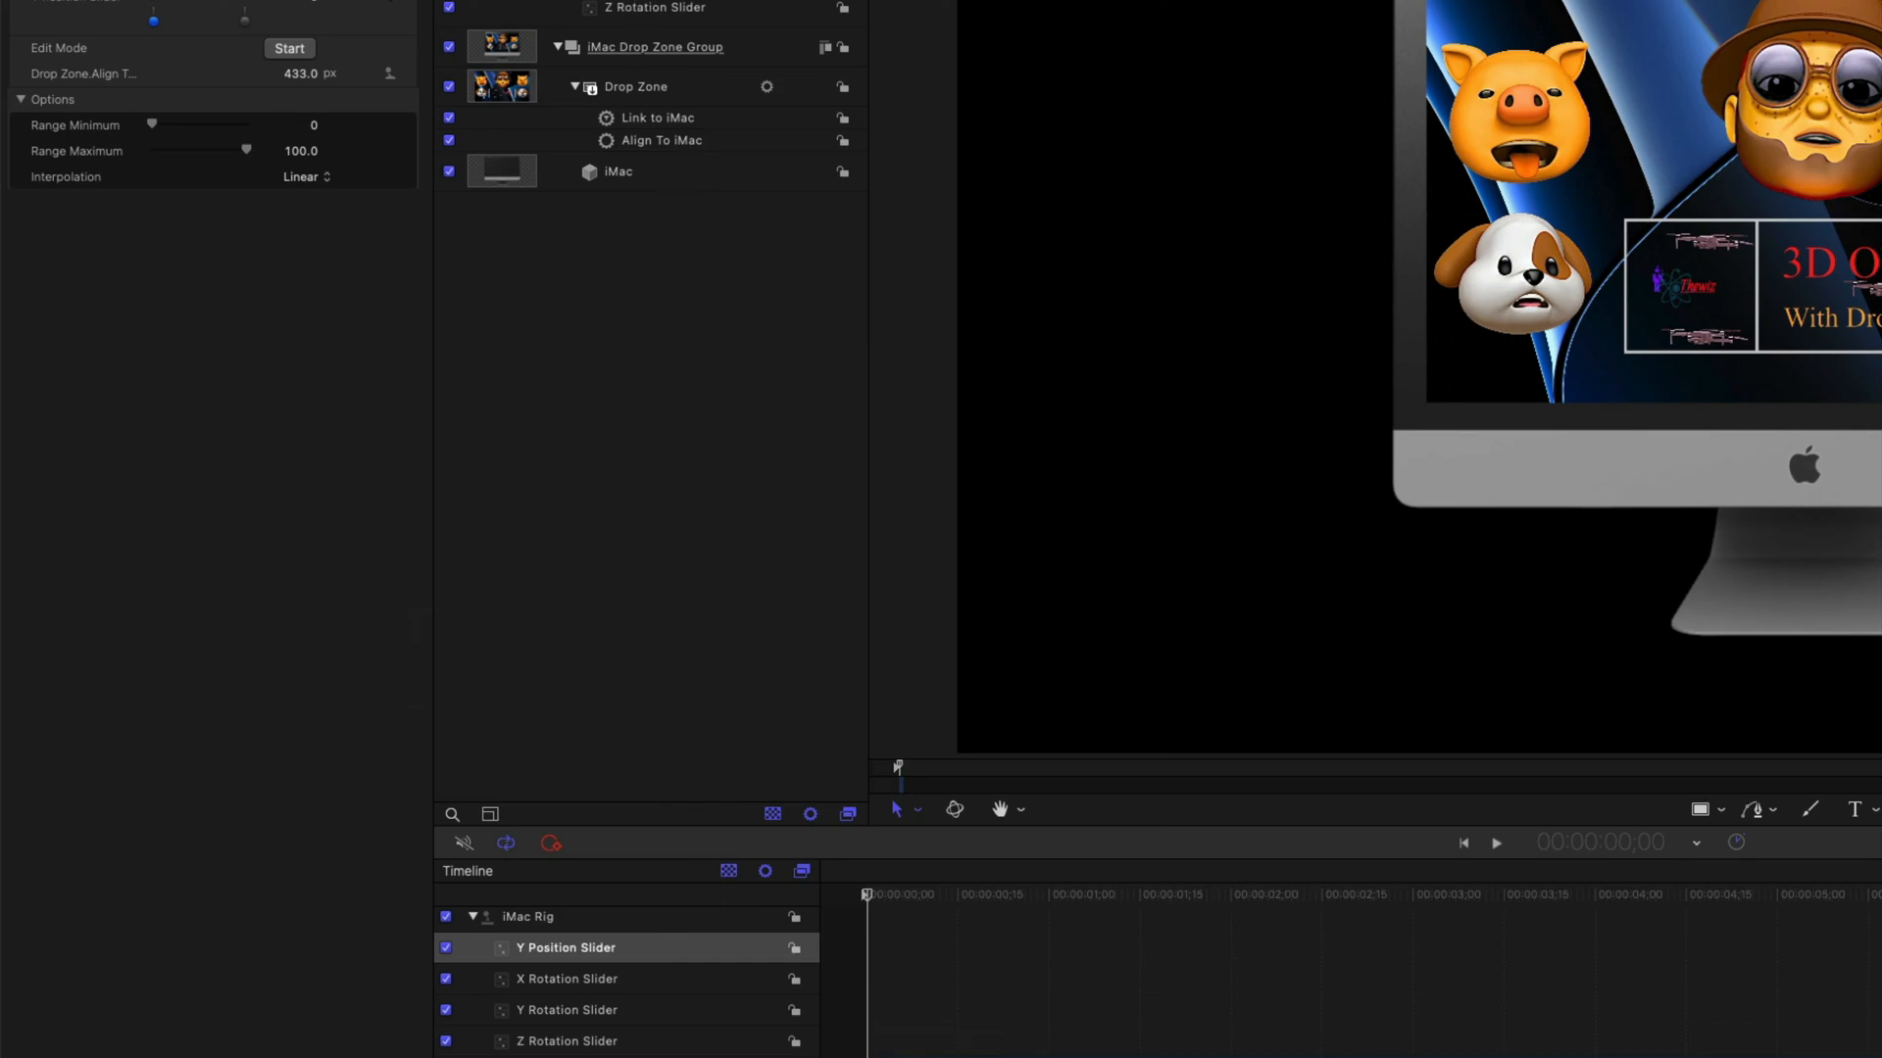
left_click(623, 144)
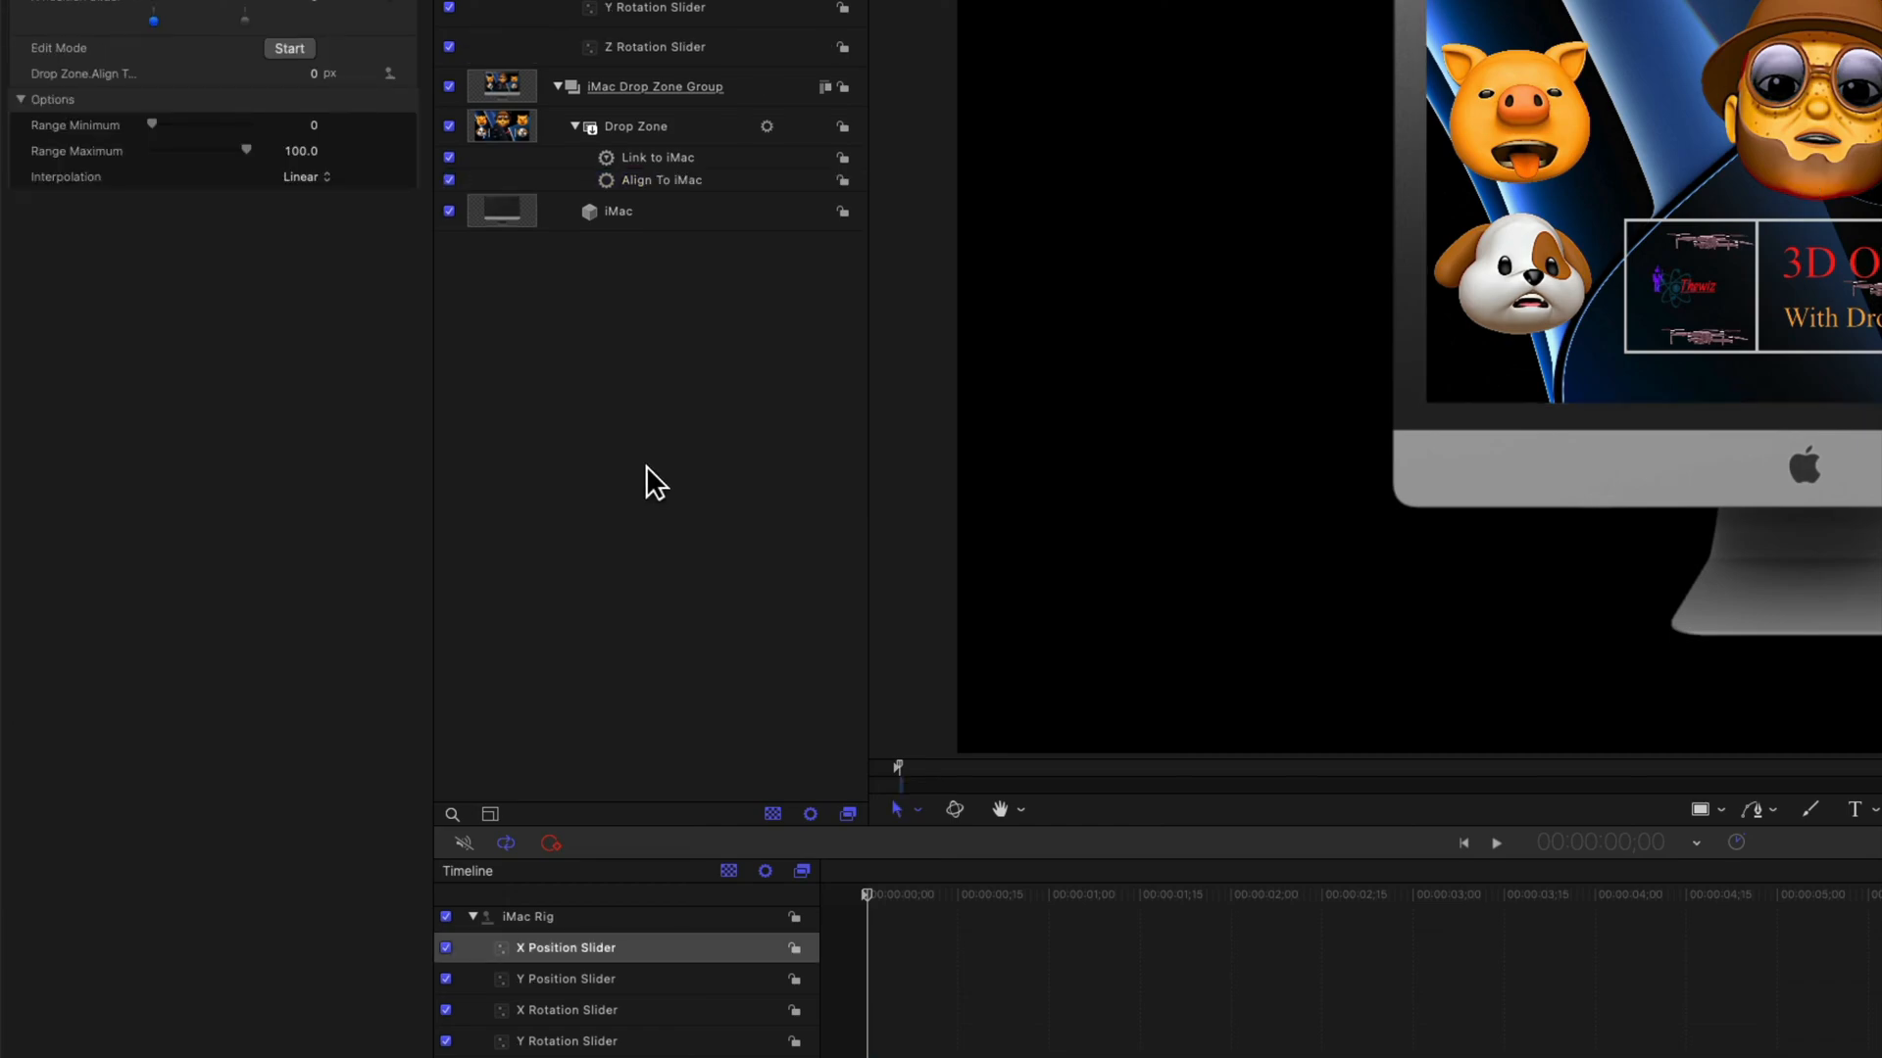
Add the Link to iMac behavior's Y offset to a new iMac Rig slider named Y Scale Slider
left_click(647, 157)
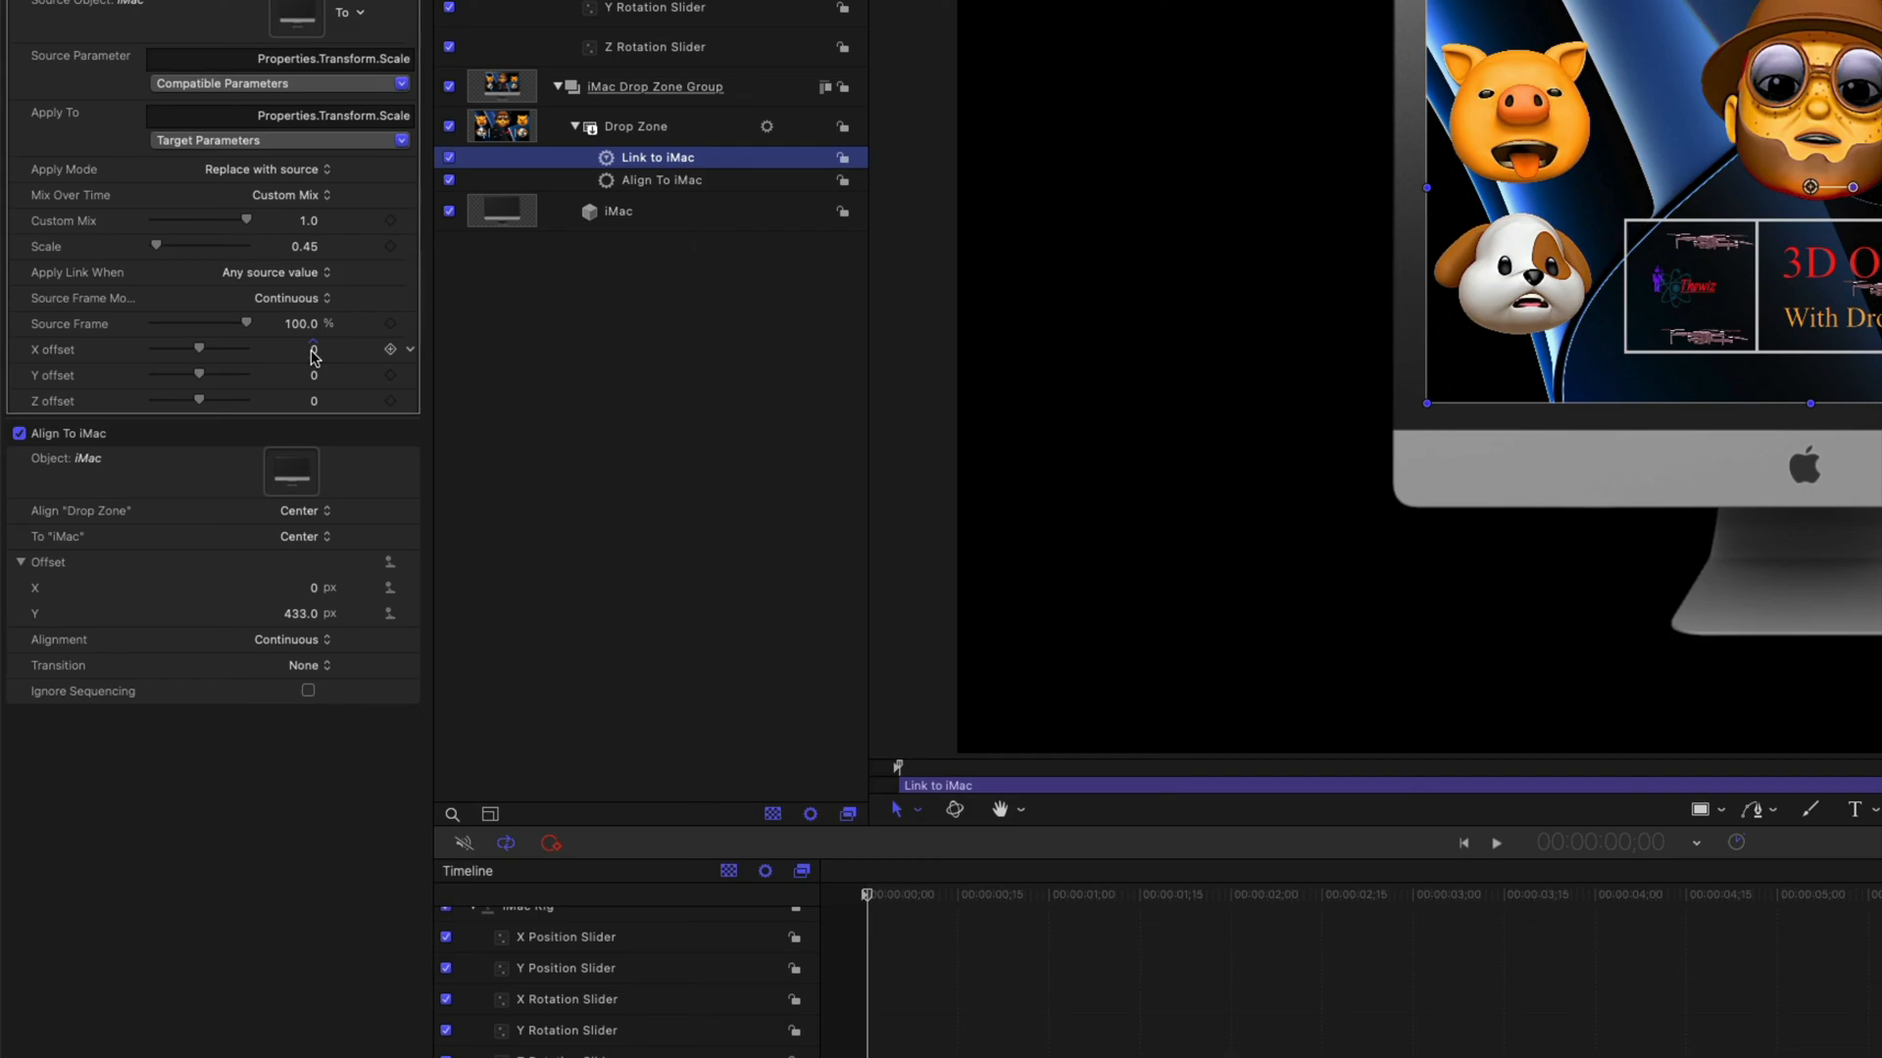
left_click(410, 377)
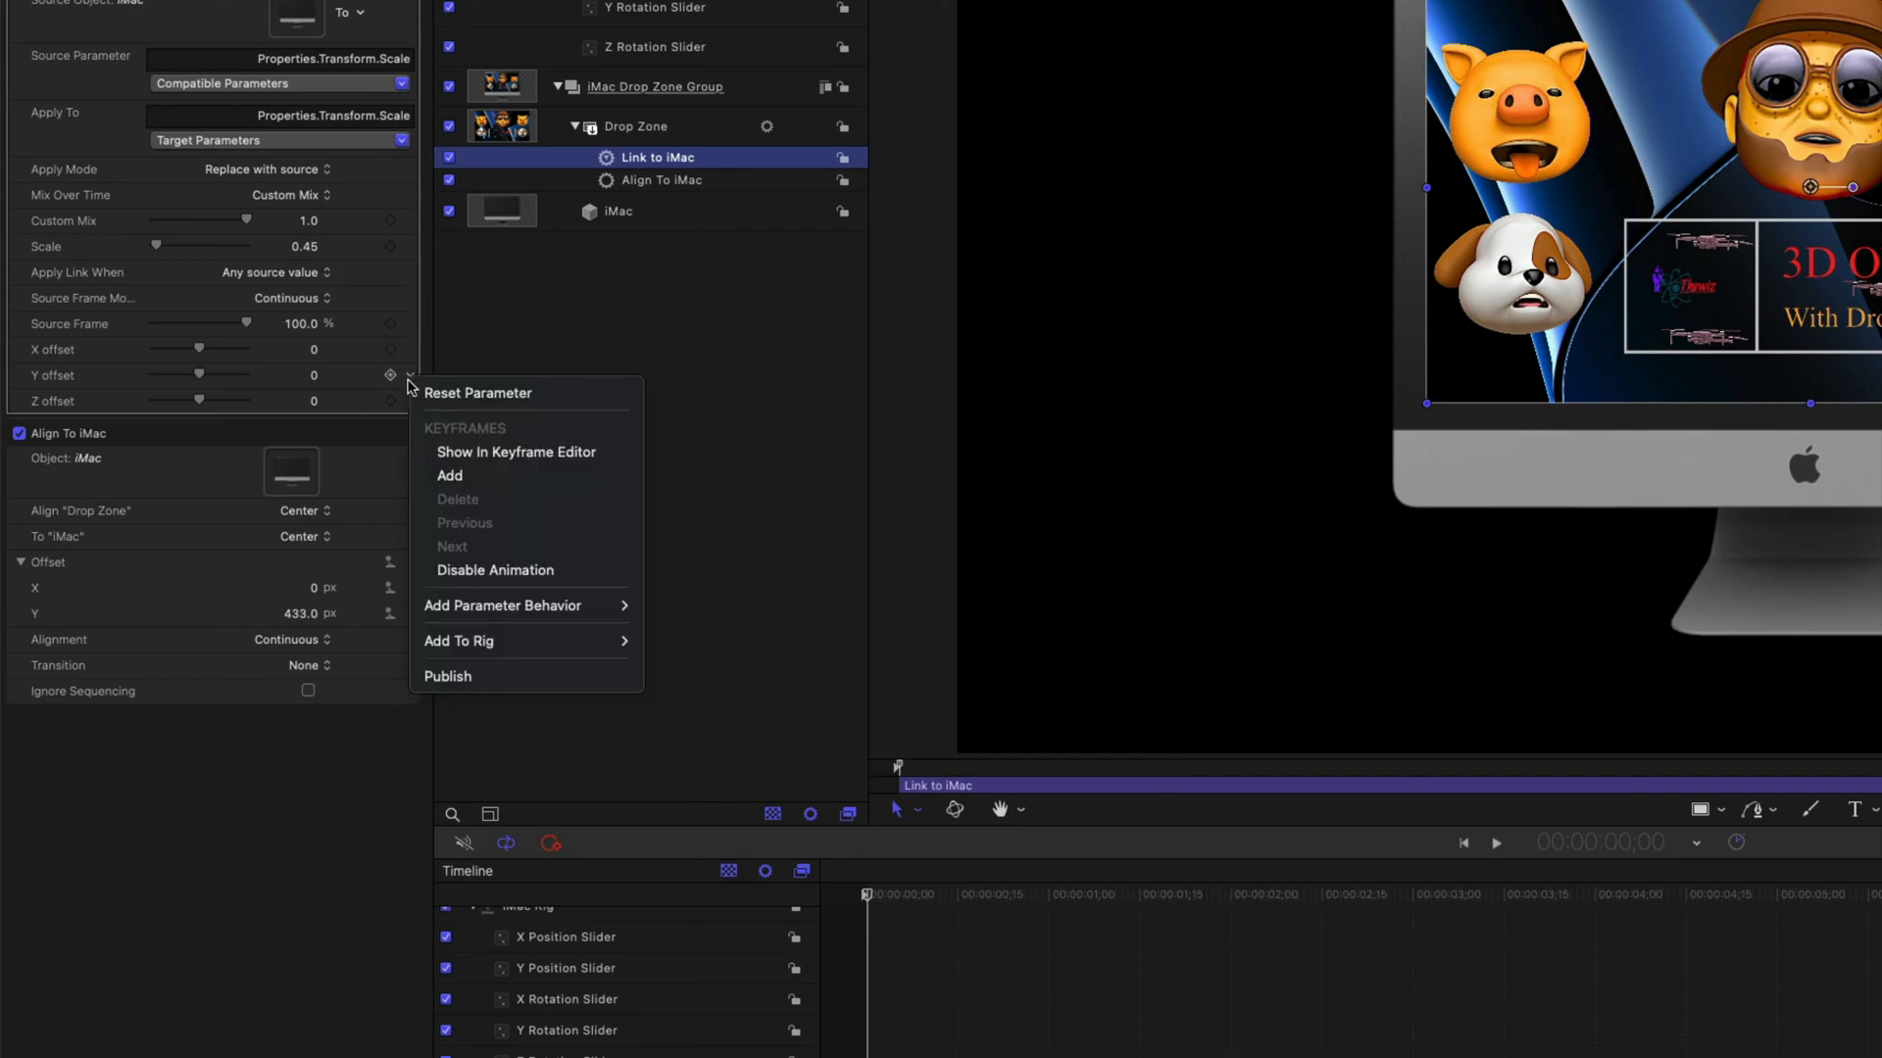
mouse_move(490, 644)
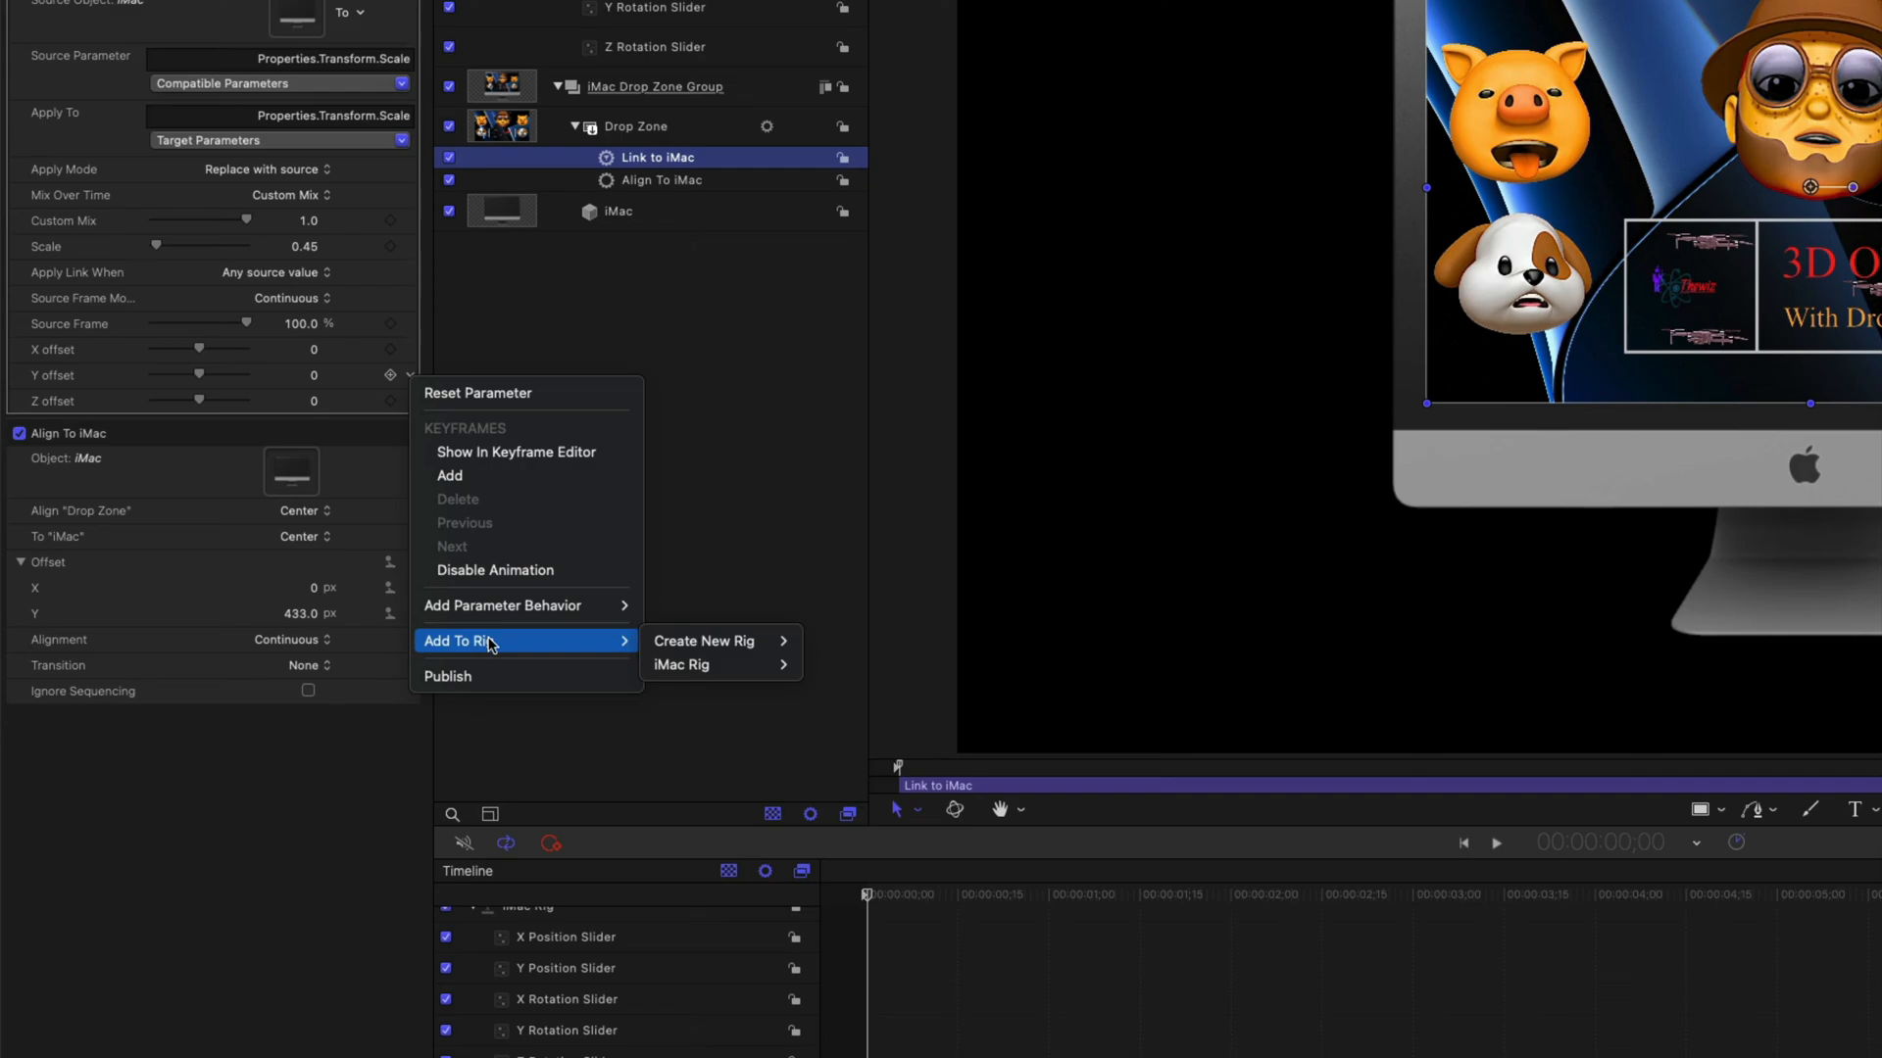
mouse_move(698, 676)
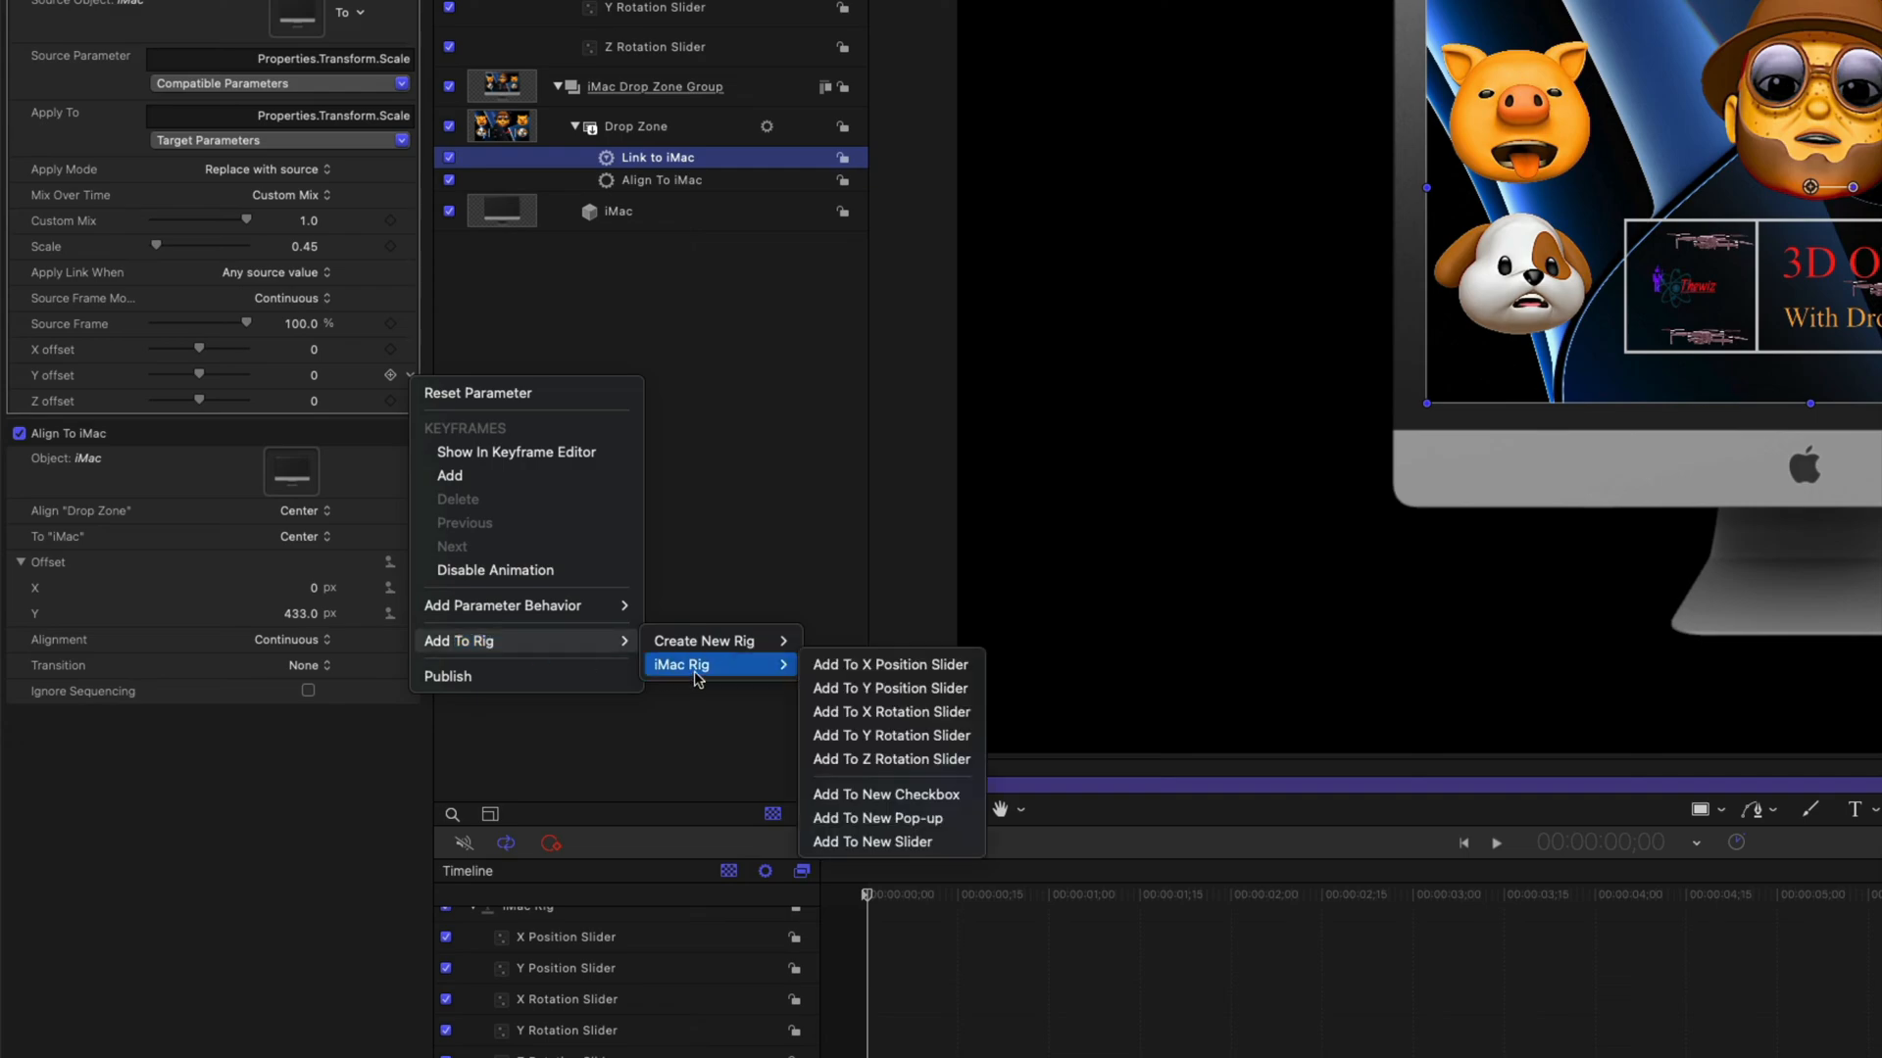
left_click(878, 845)
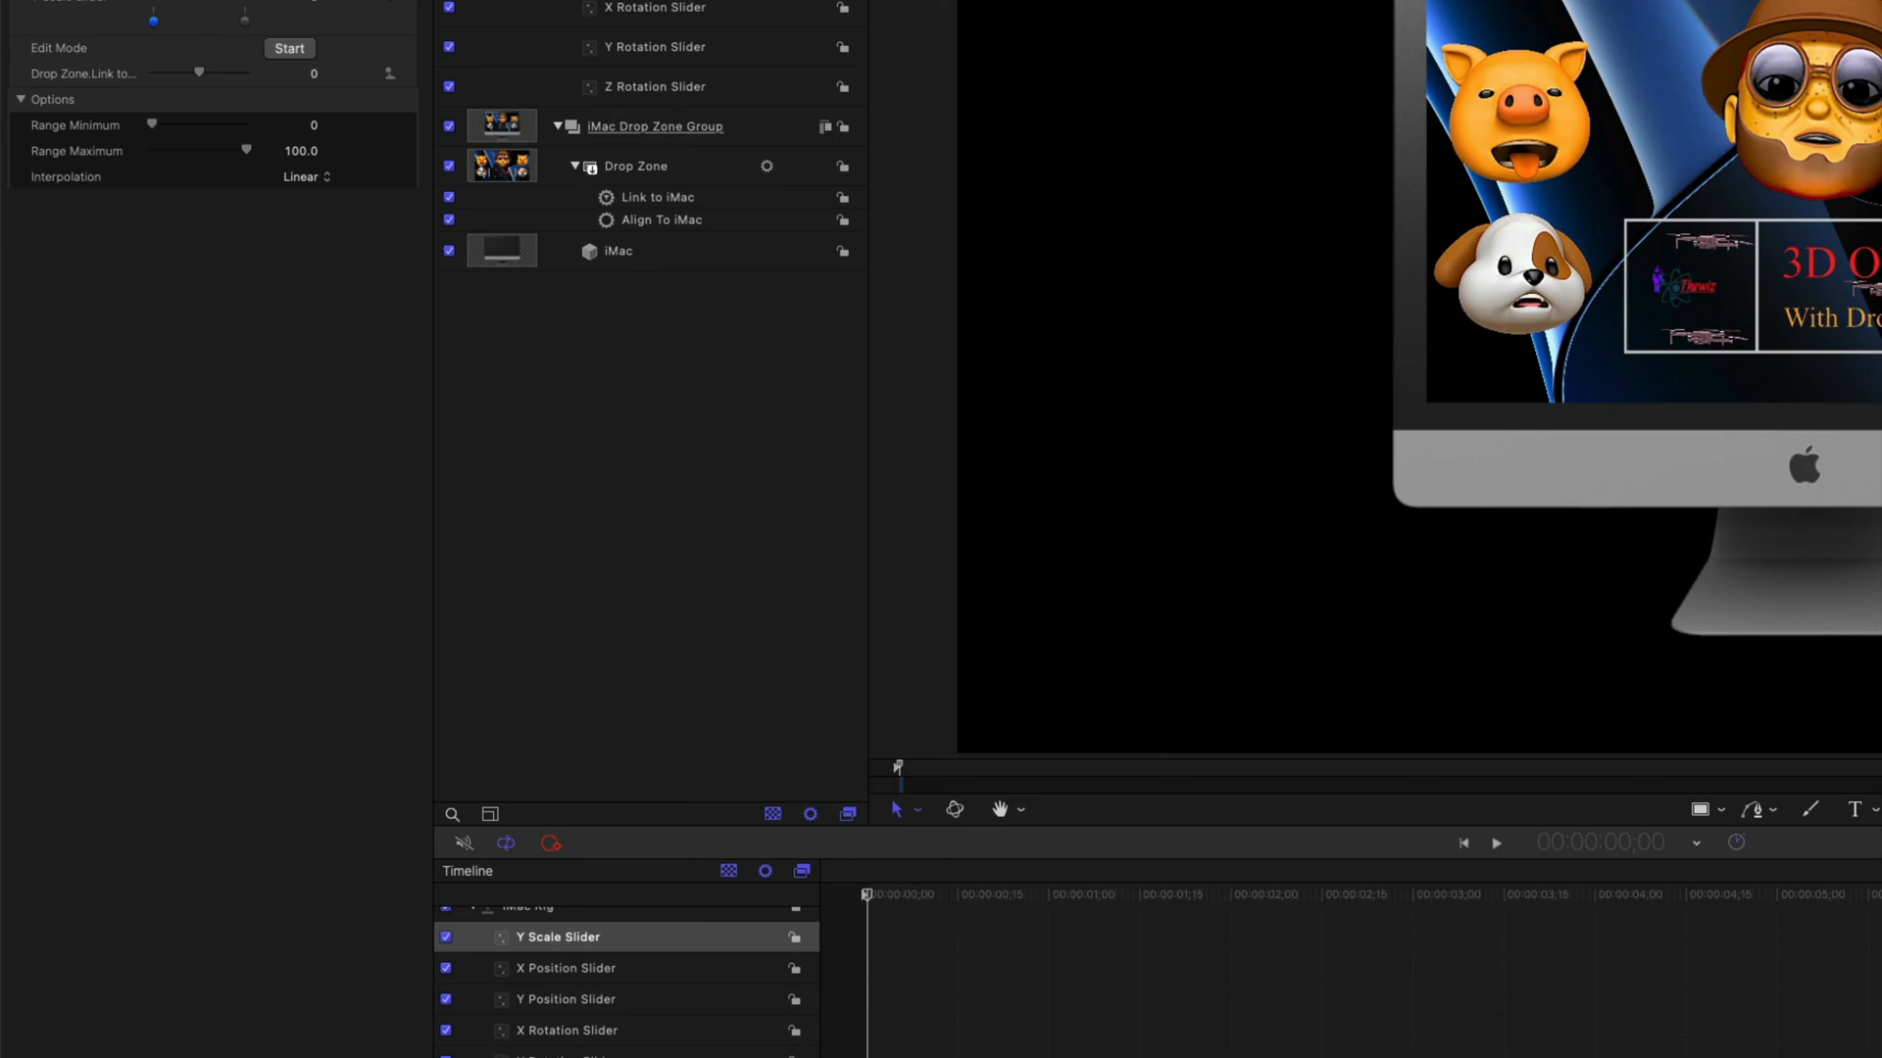
Add the Link to iMac behavior's X offset to a new x Scale Slider, and set the offset to 9 at the slider's start snapshot
left_click(654, 202)
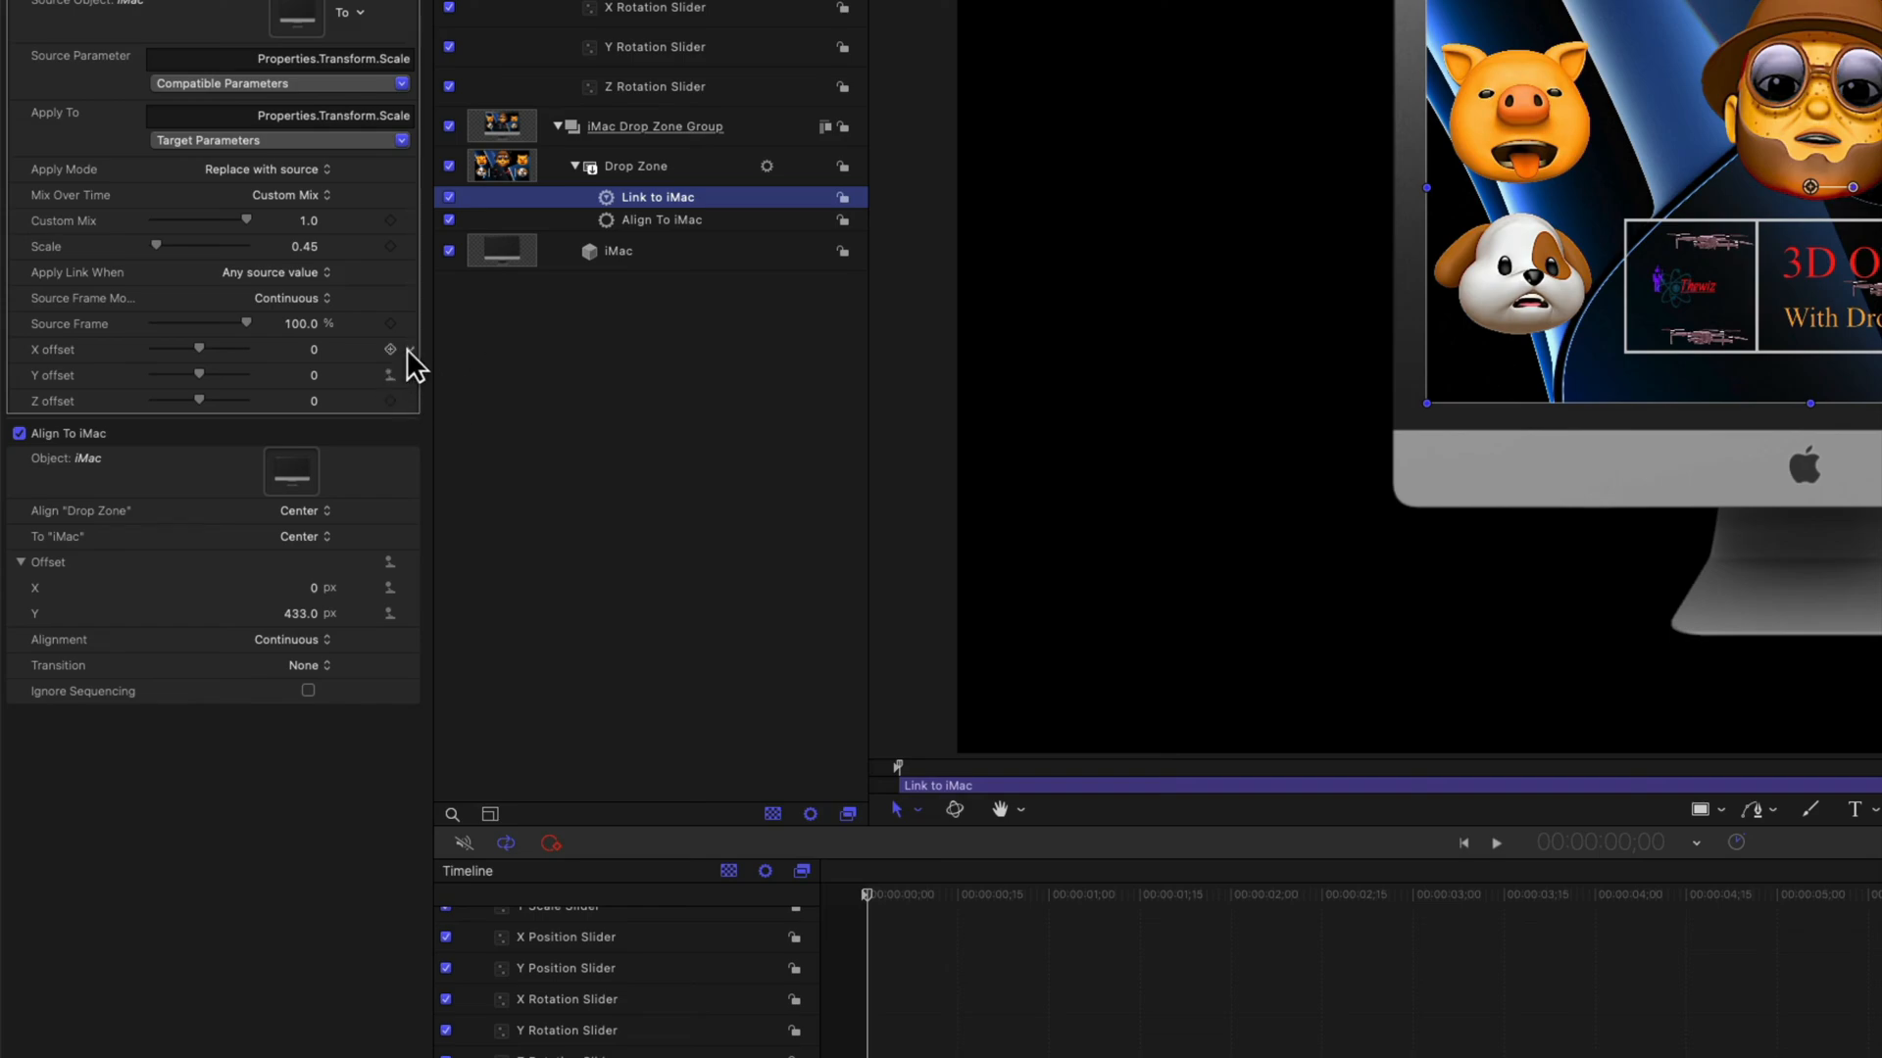
left_click(409, 350)
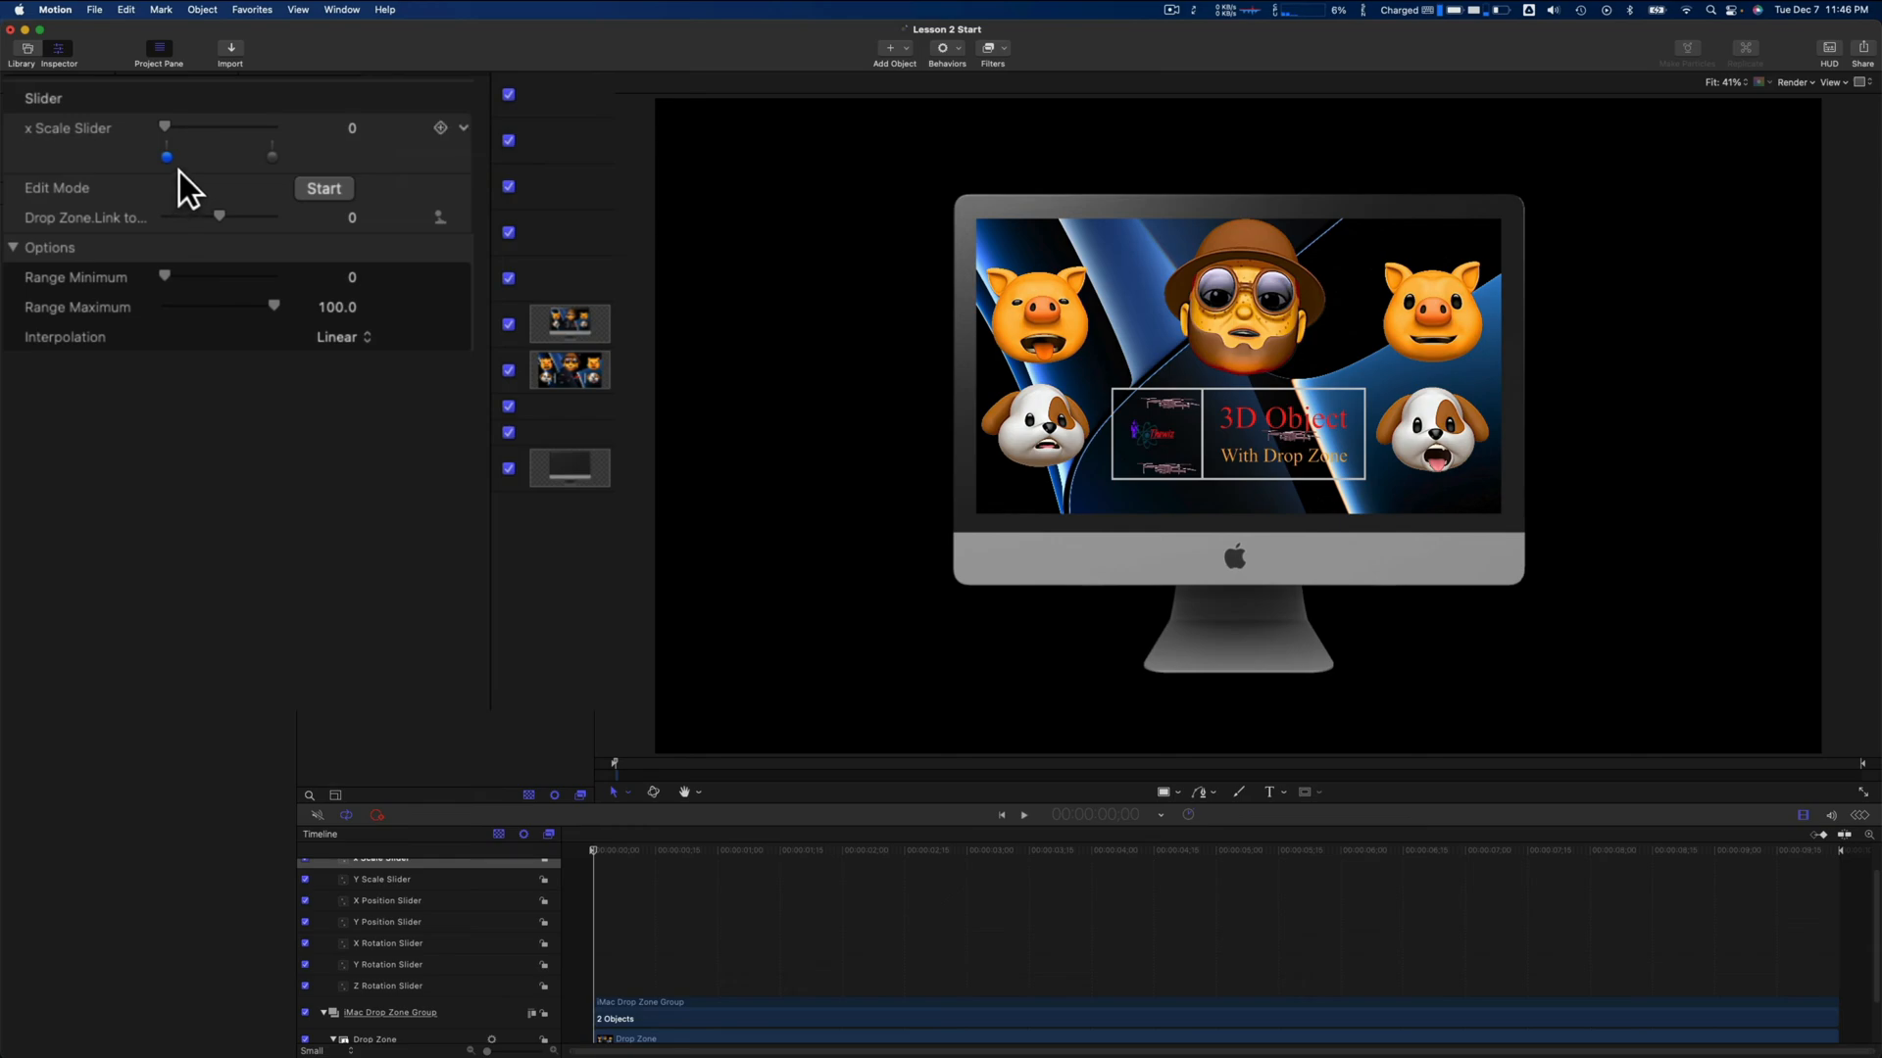
left_click(336, 200)
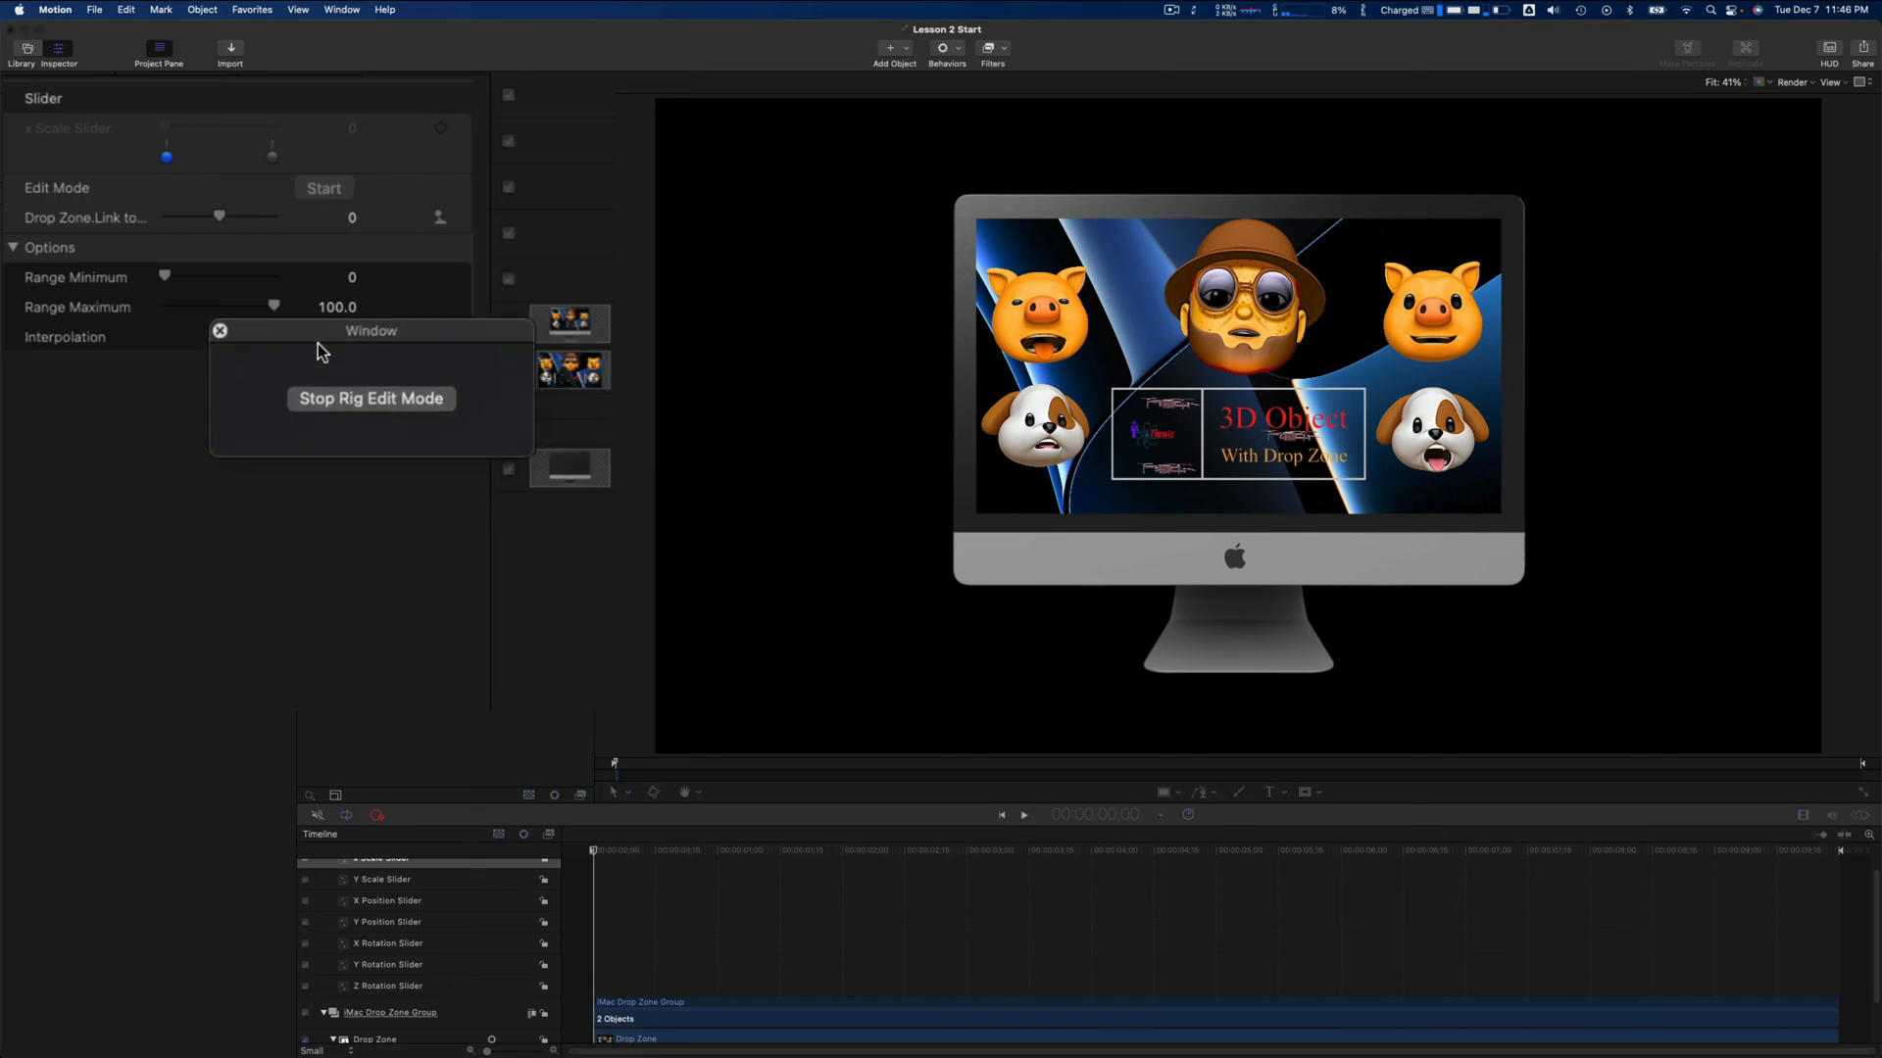
left_click_drag(317, 343, 184, 320)
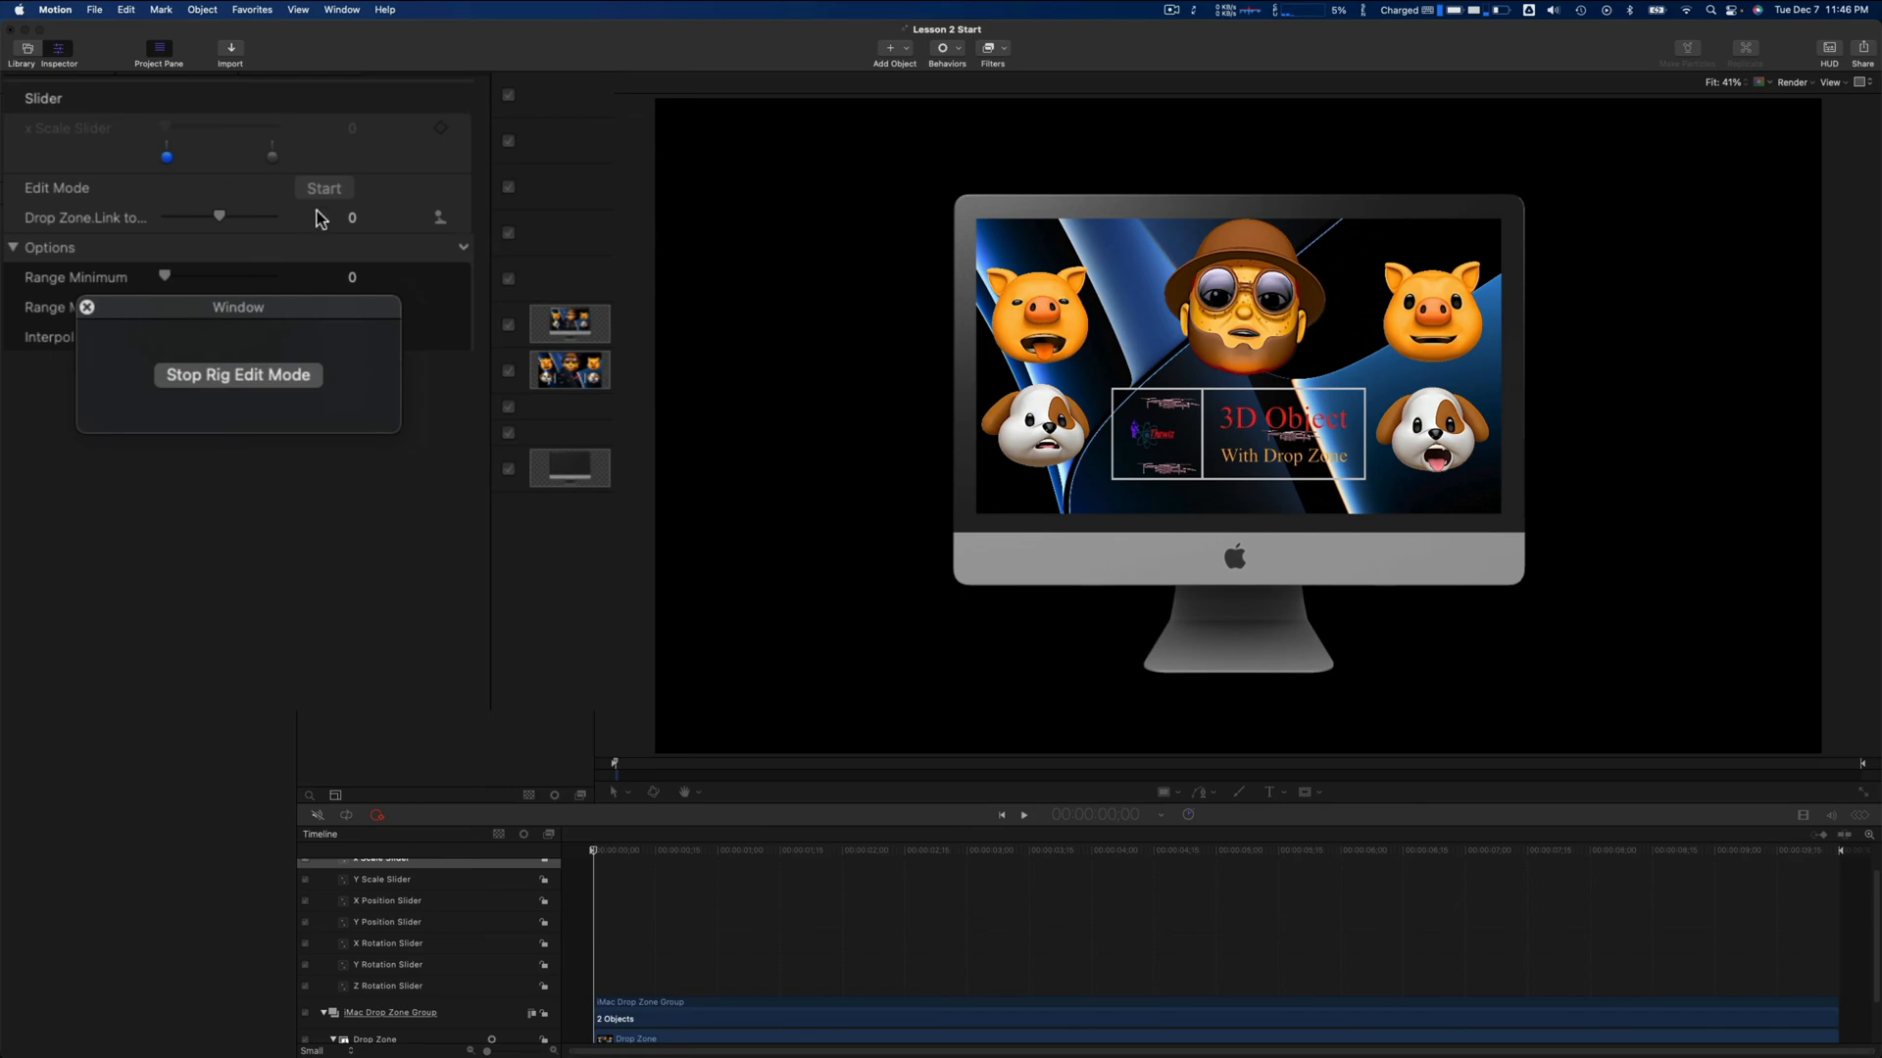
left_click_drag(352, 222, 363, 222)
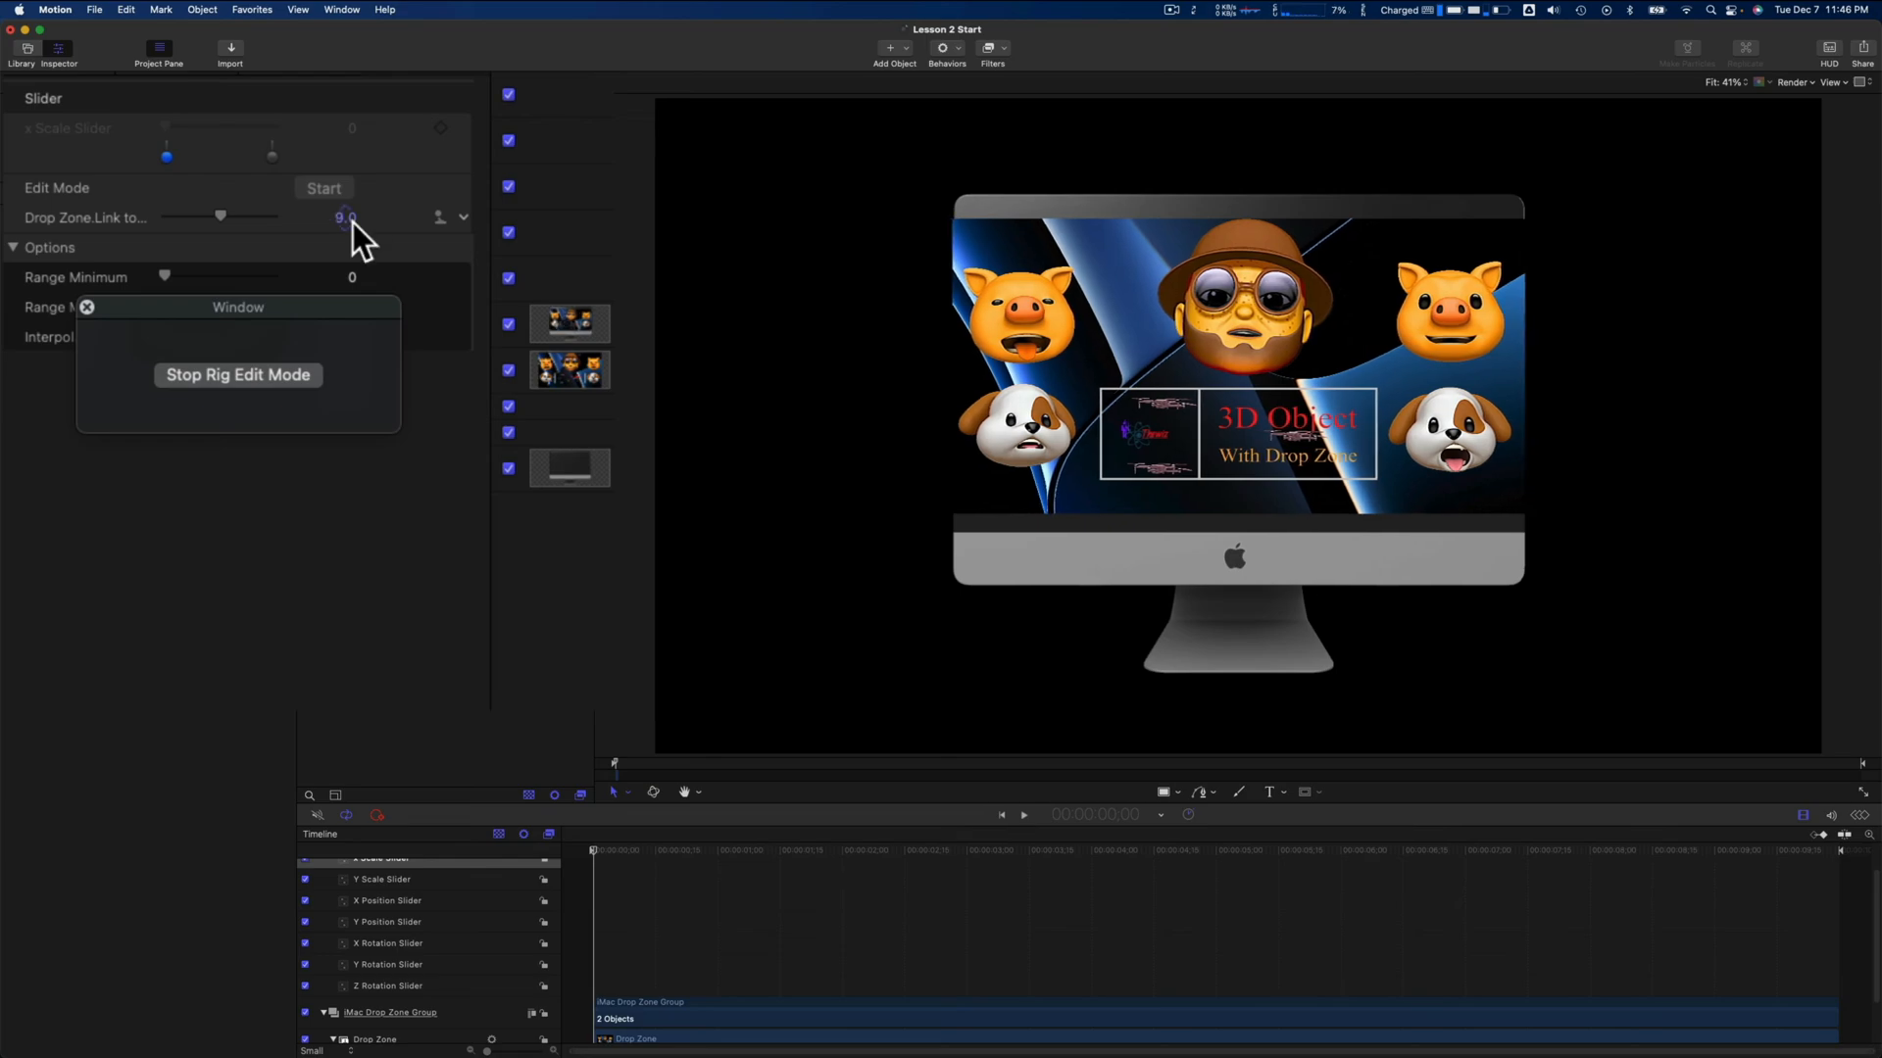
left_click(253, 379)
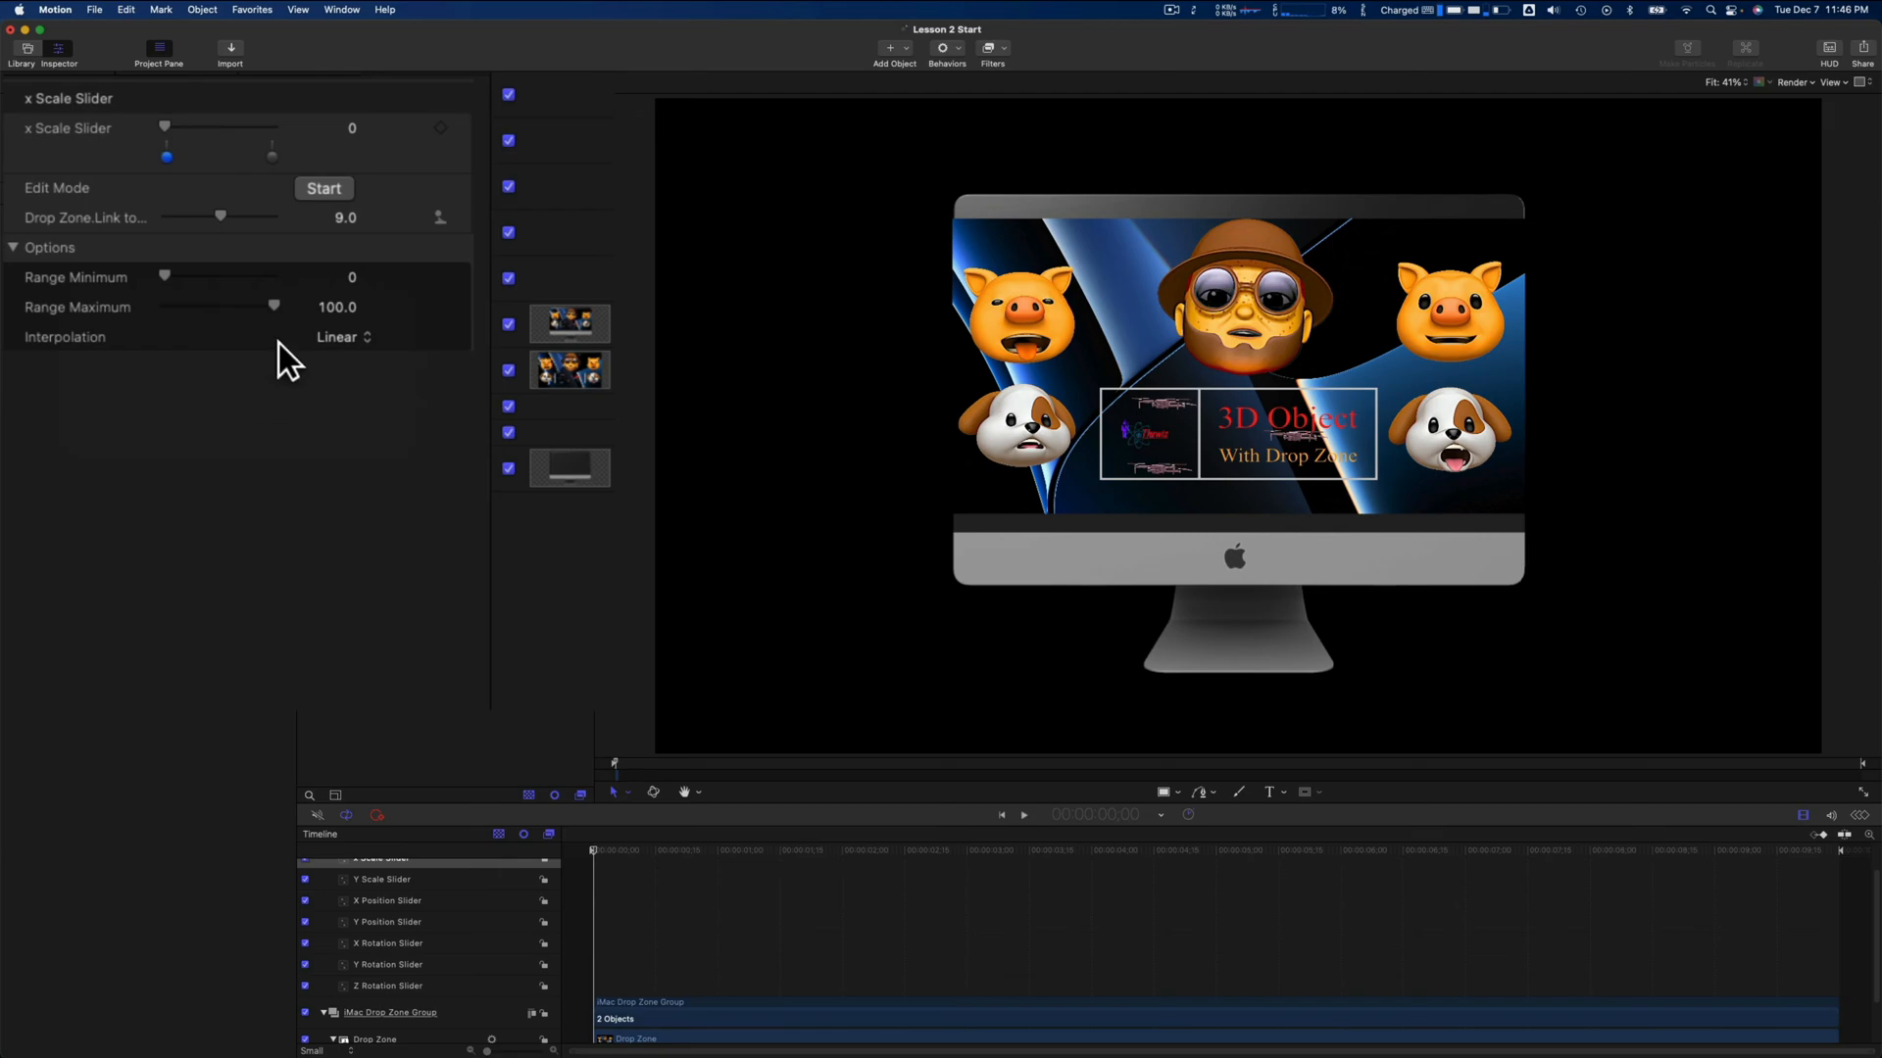
Set the drop zone's Link to iMac X offset to about -11.55 at the x Scale Slider's end snapshot
left_click(273, 157)
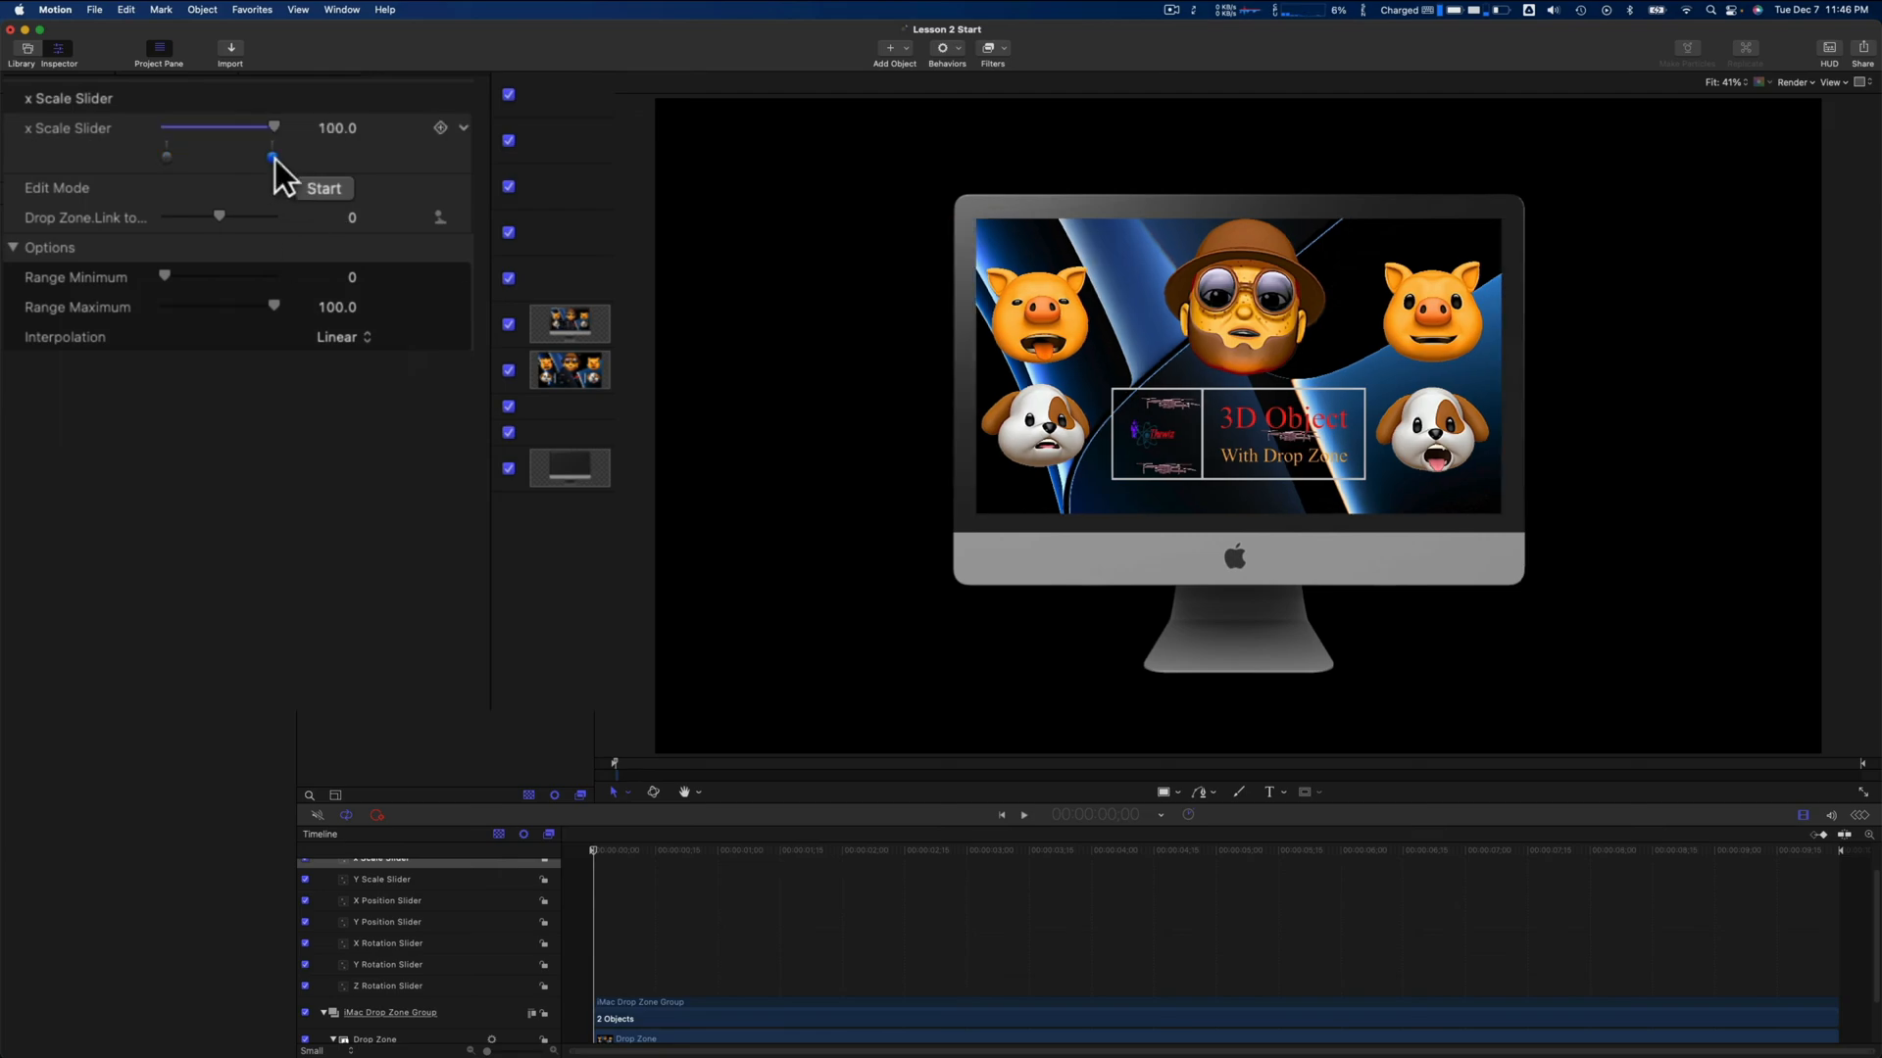
left_click(327, 196)
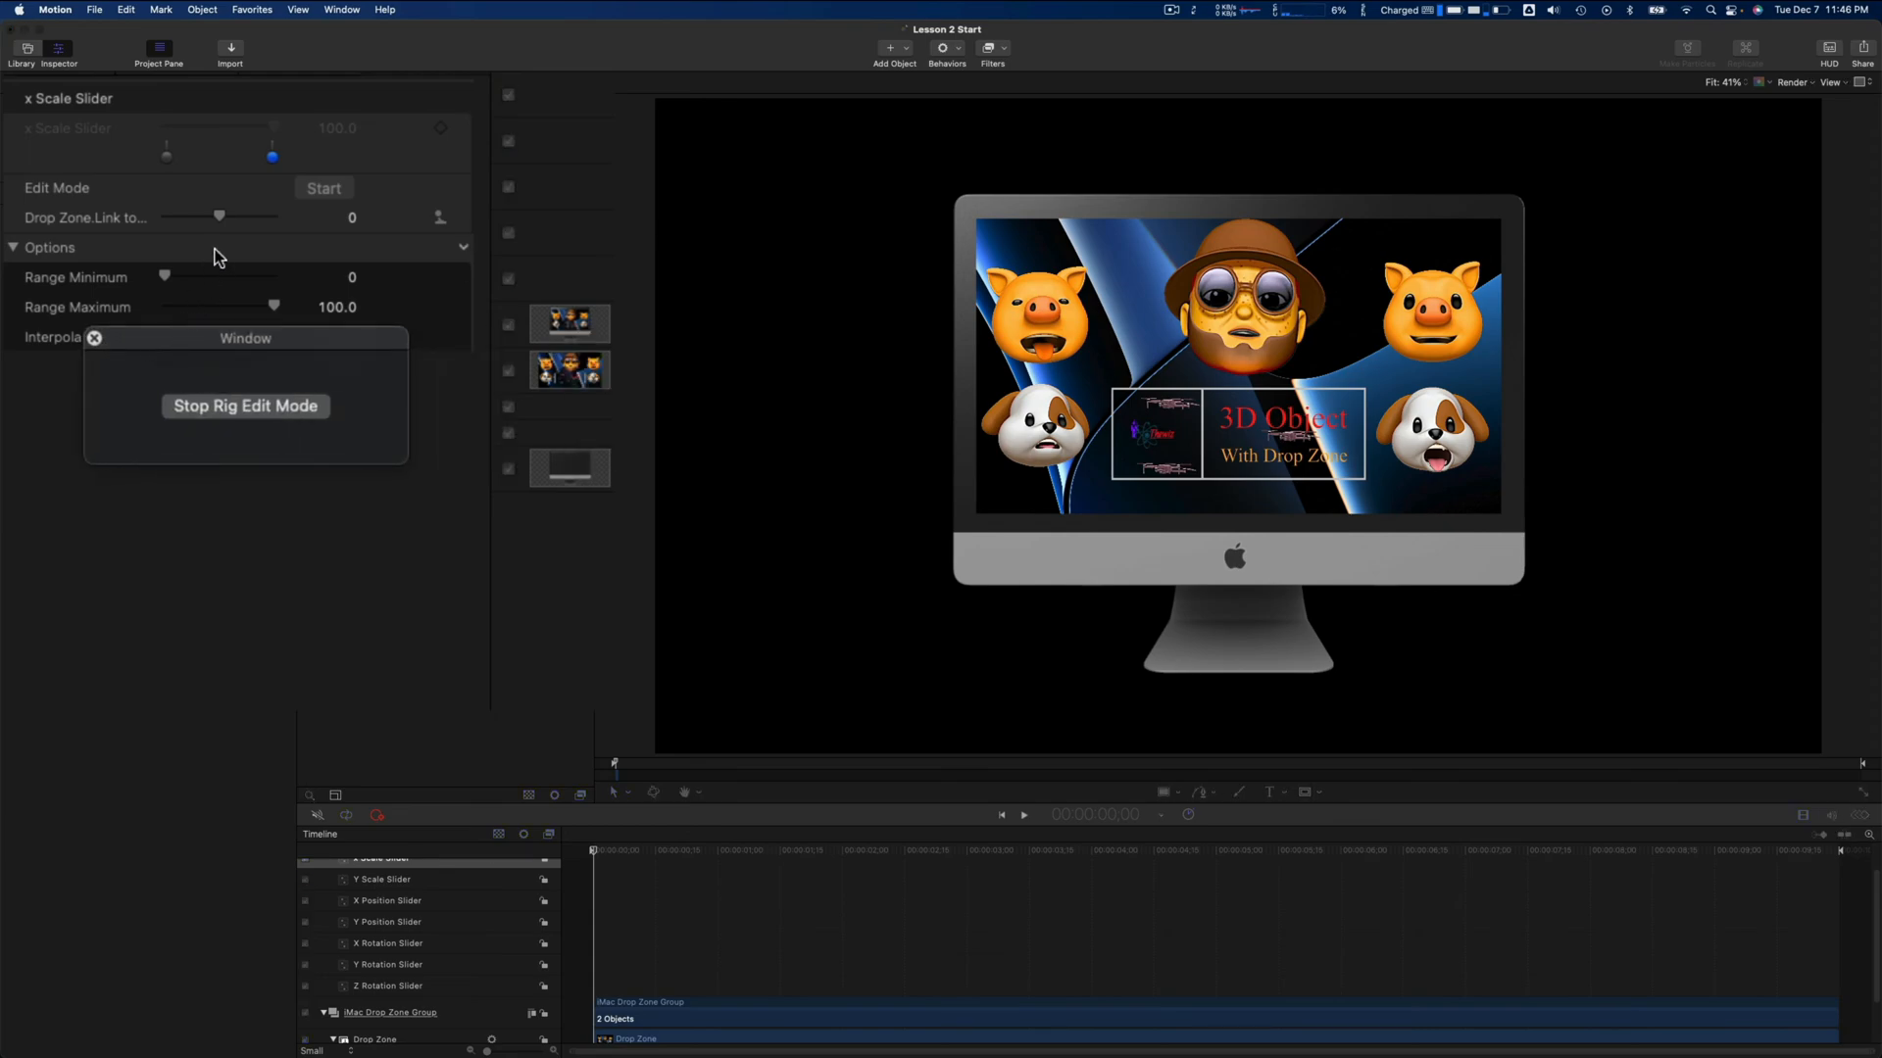
left_click(352, 218)
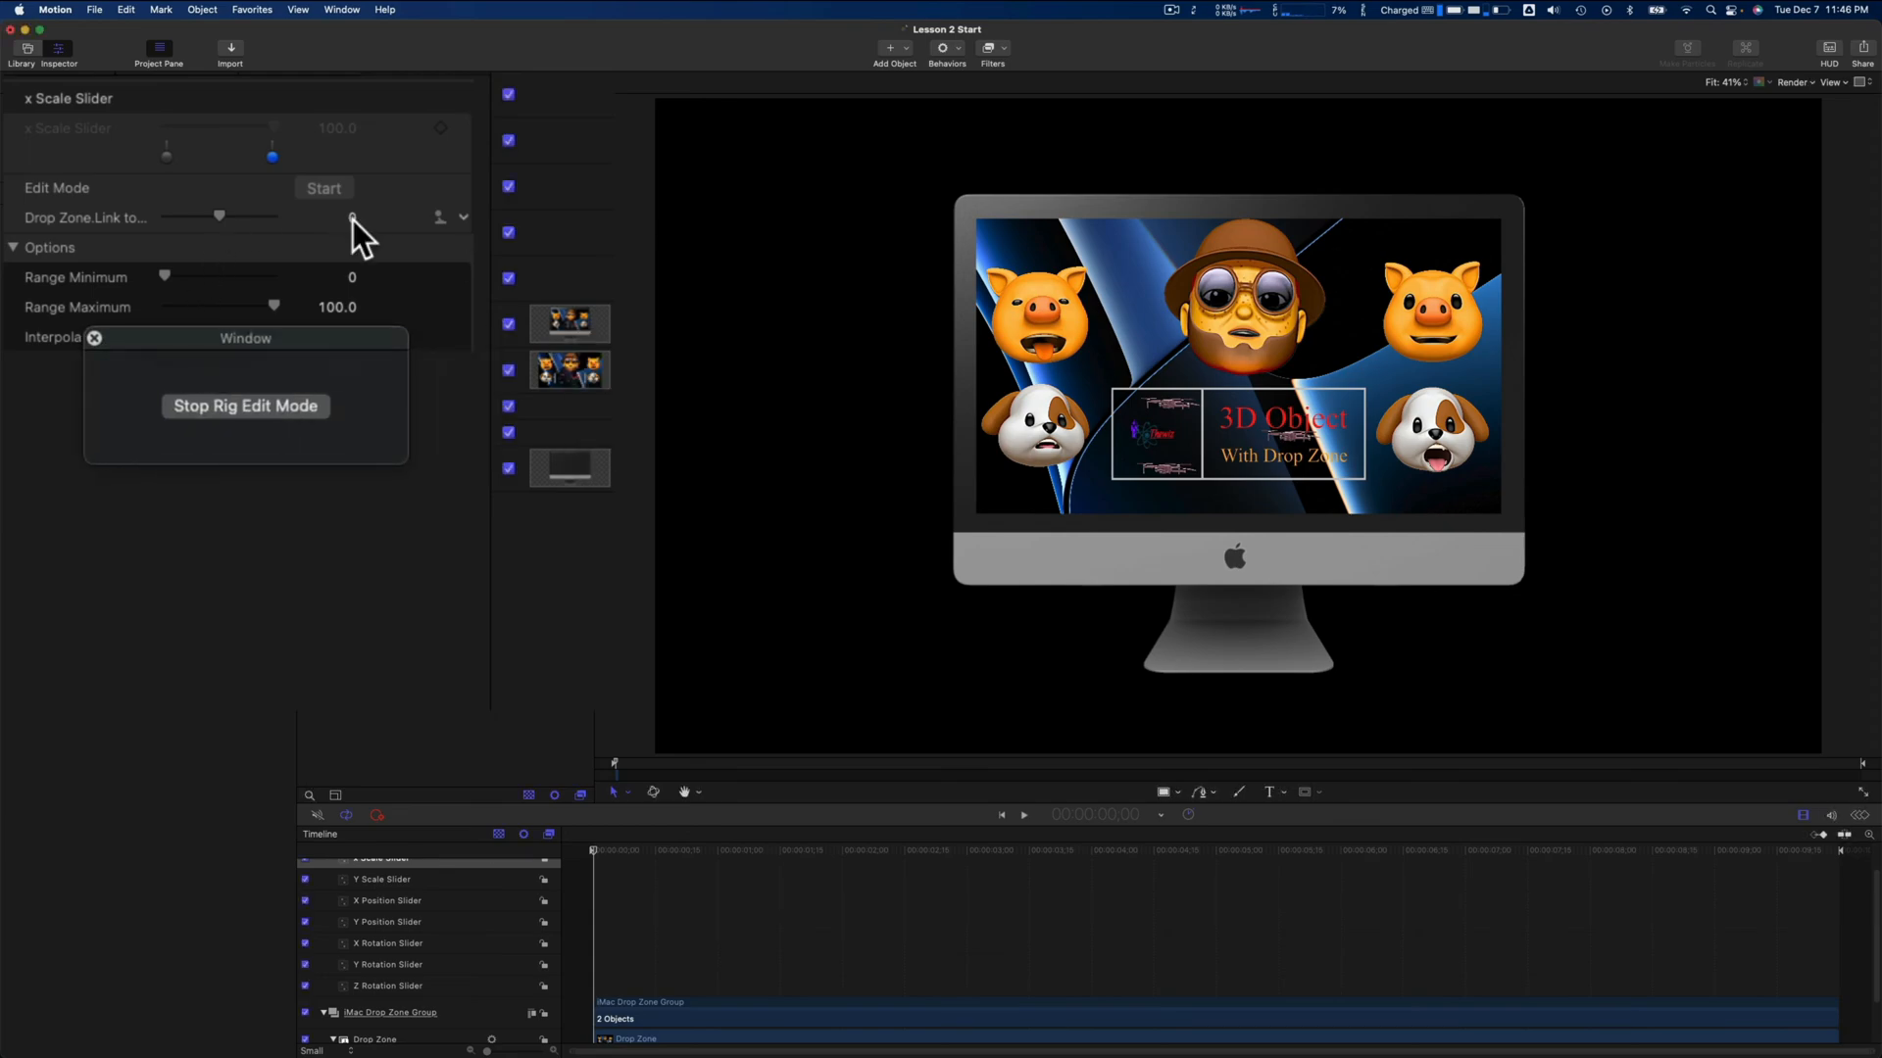
left_click_drag(353, 219, 341, 219)
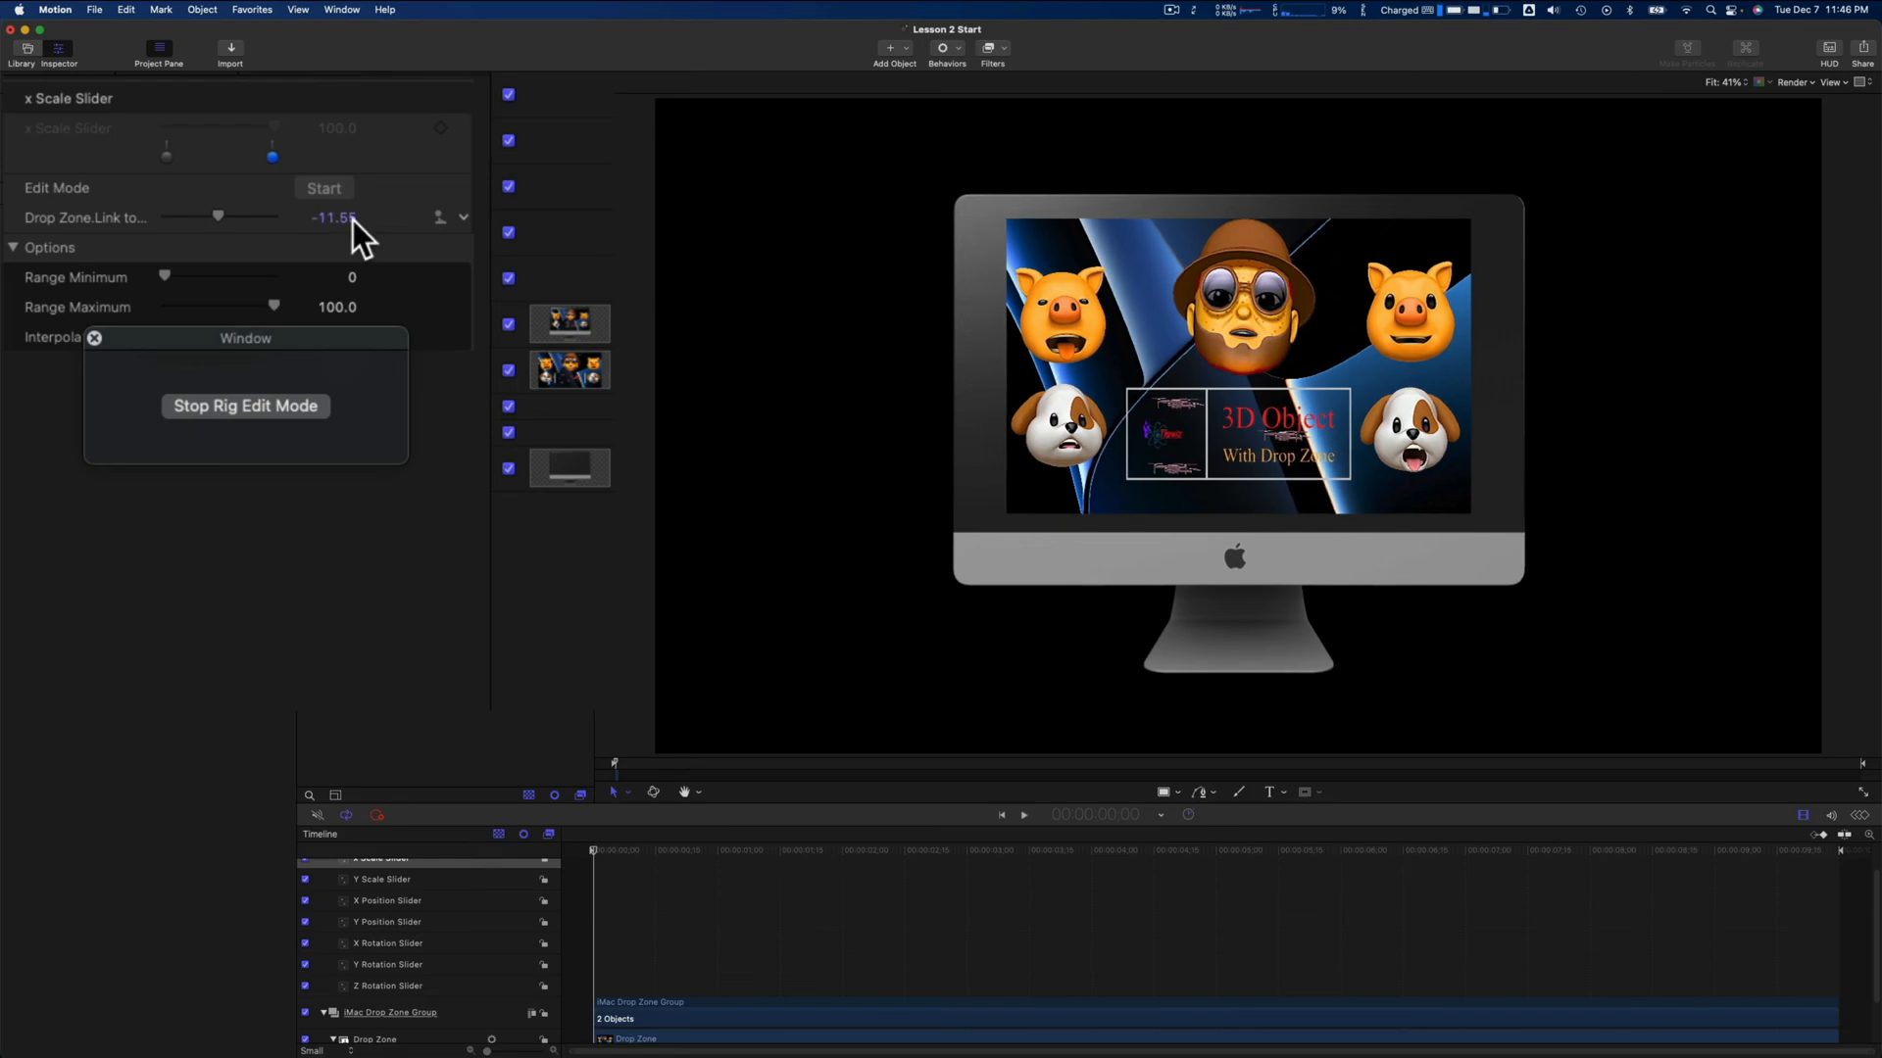
left_click(245, 405)
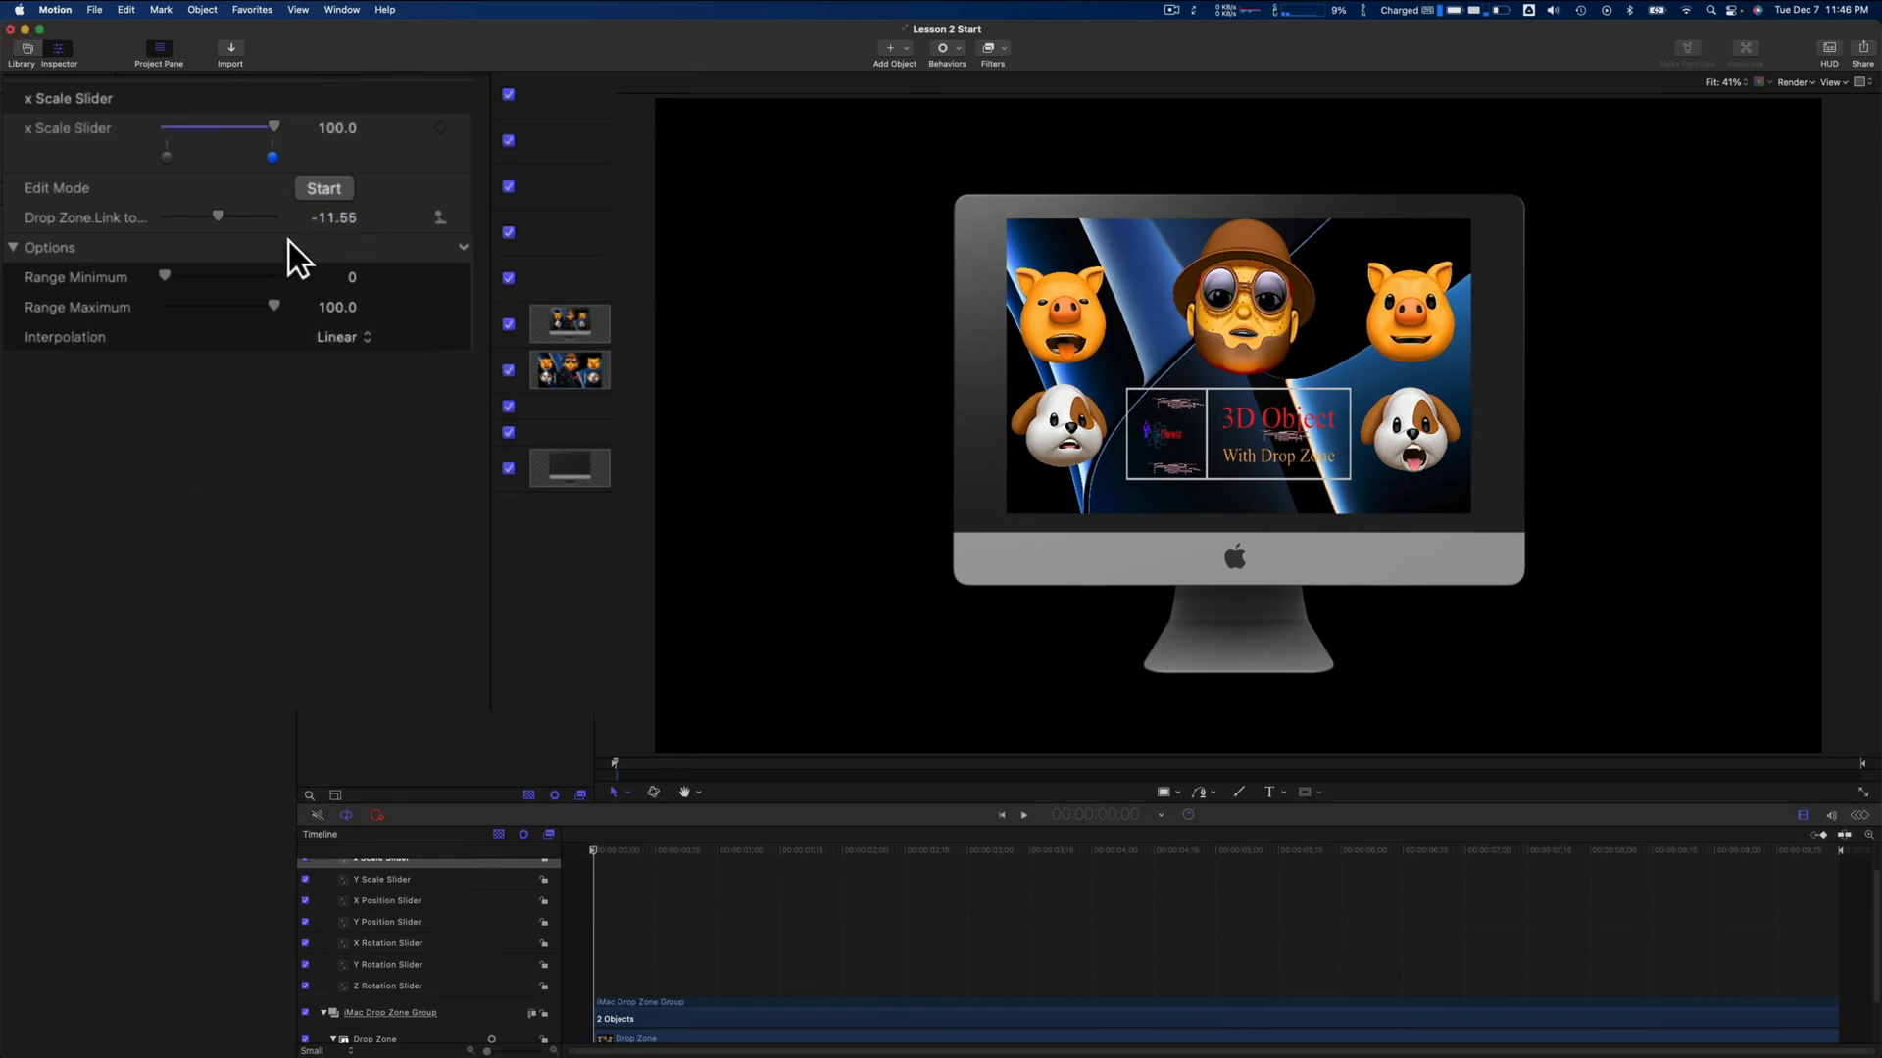
Adjust the x Scale Slider to about 34 and the Y Scale Slider to about 69 to fit the iMac screen
left_click_drag(273, 130, 212, 127)
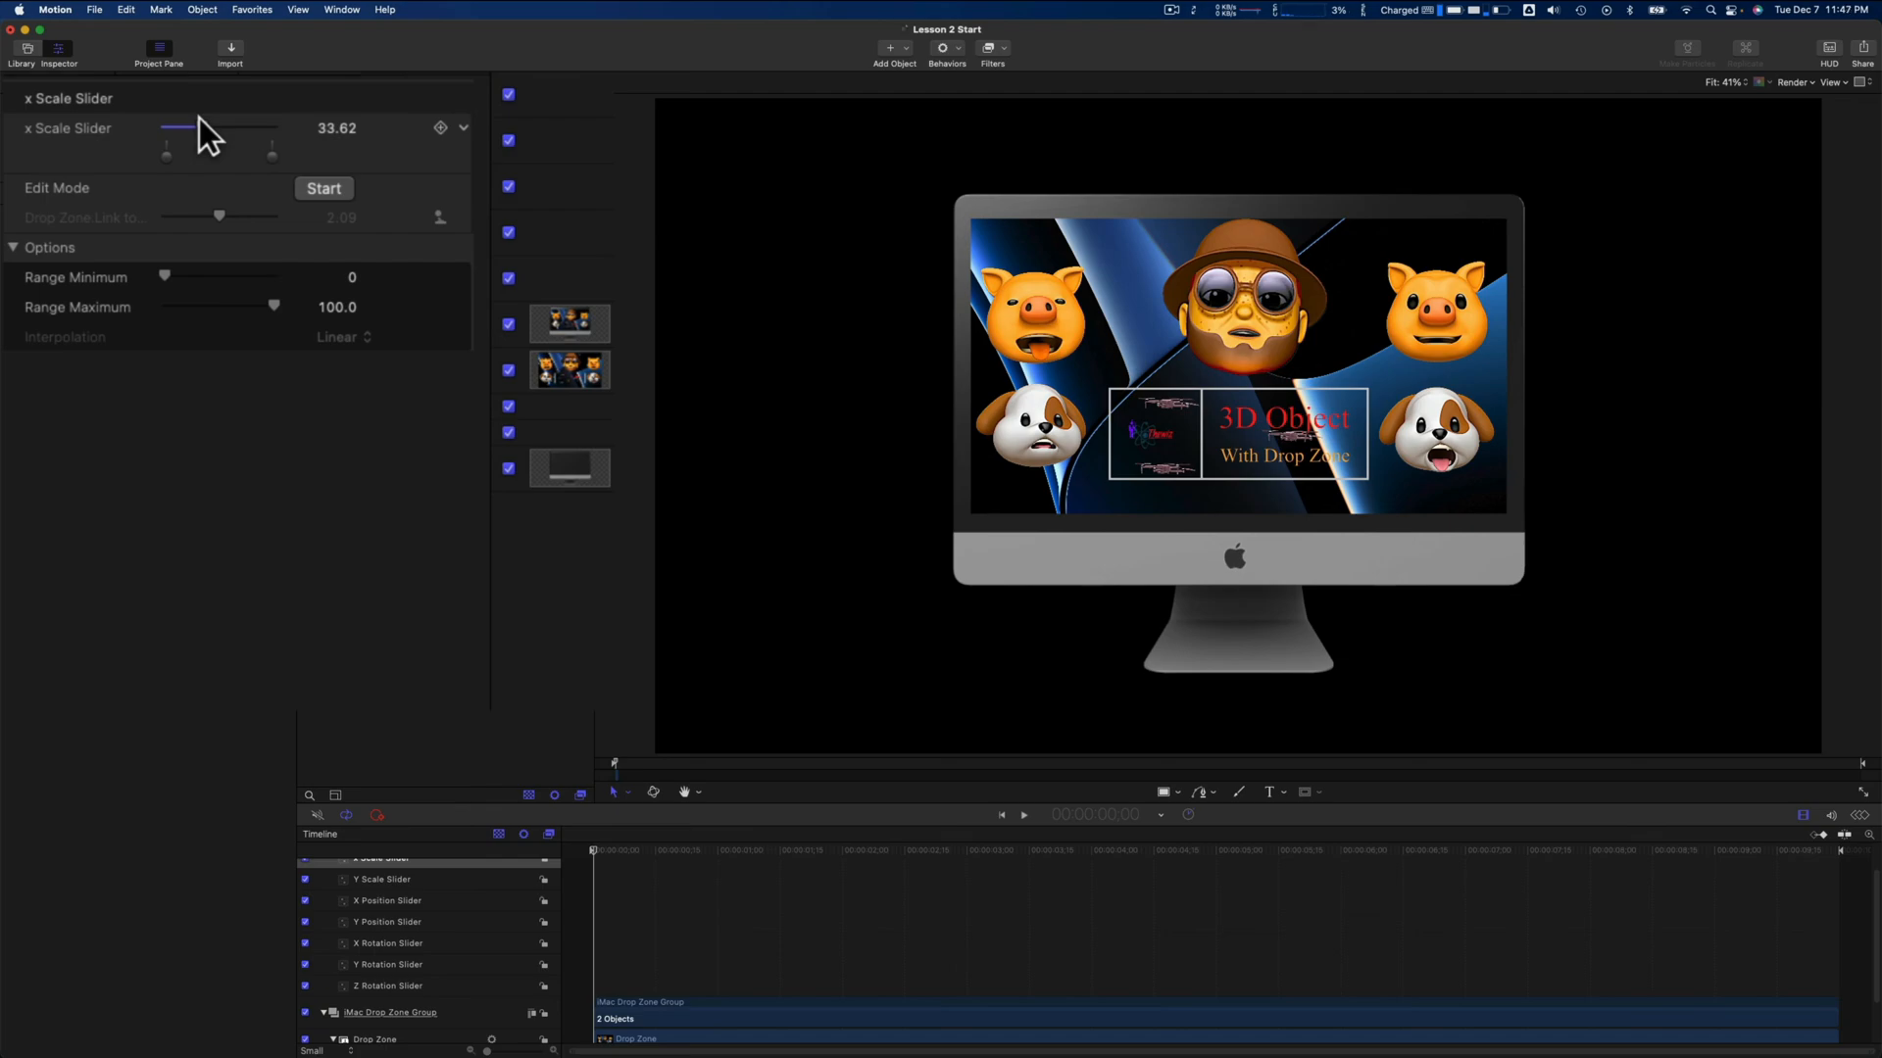
left_click(437, 196)
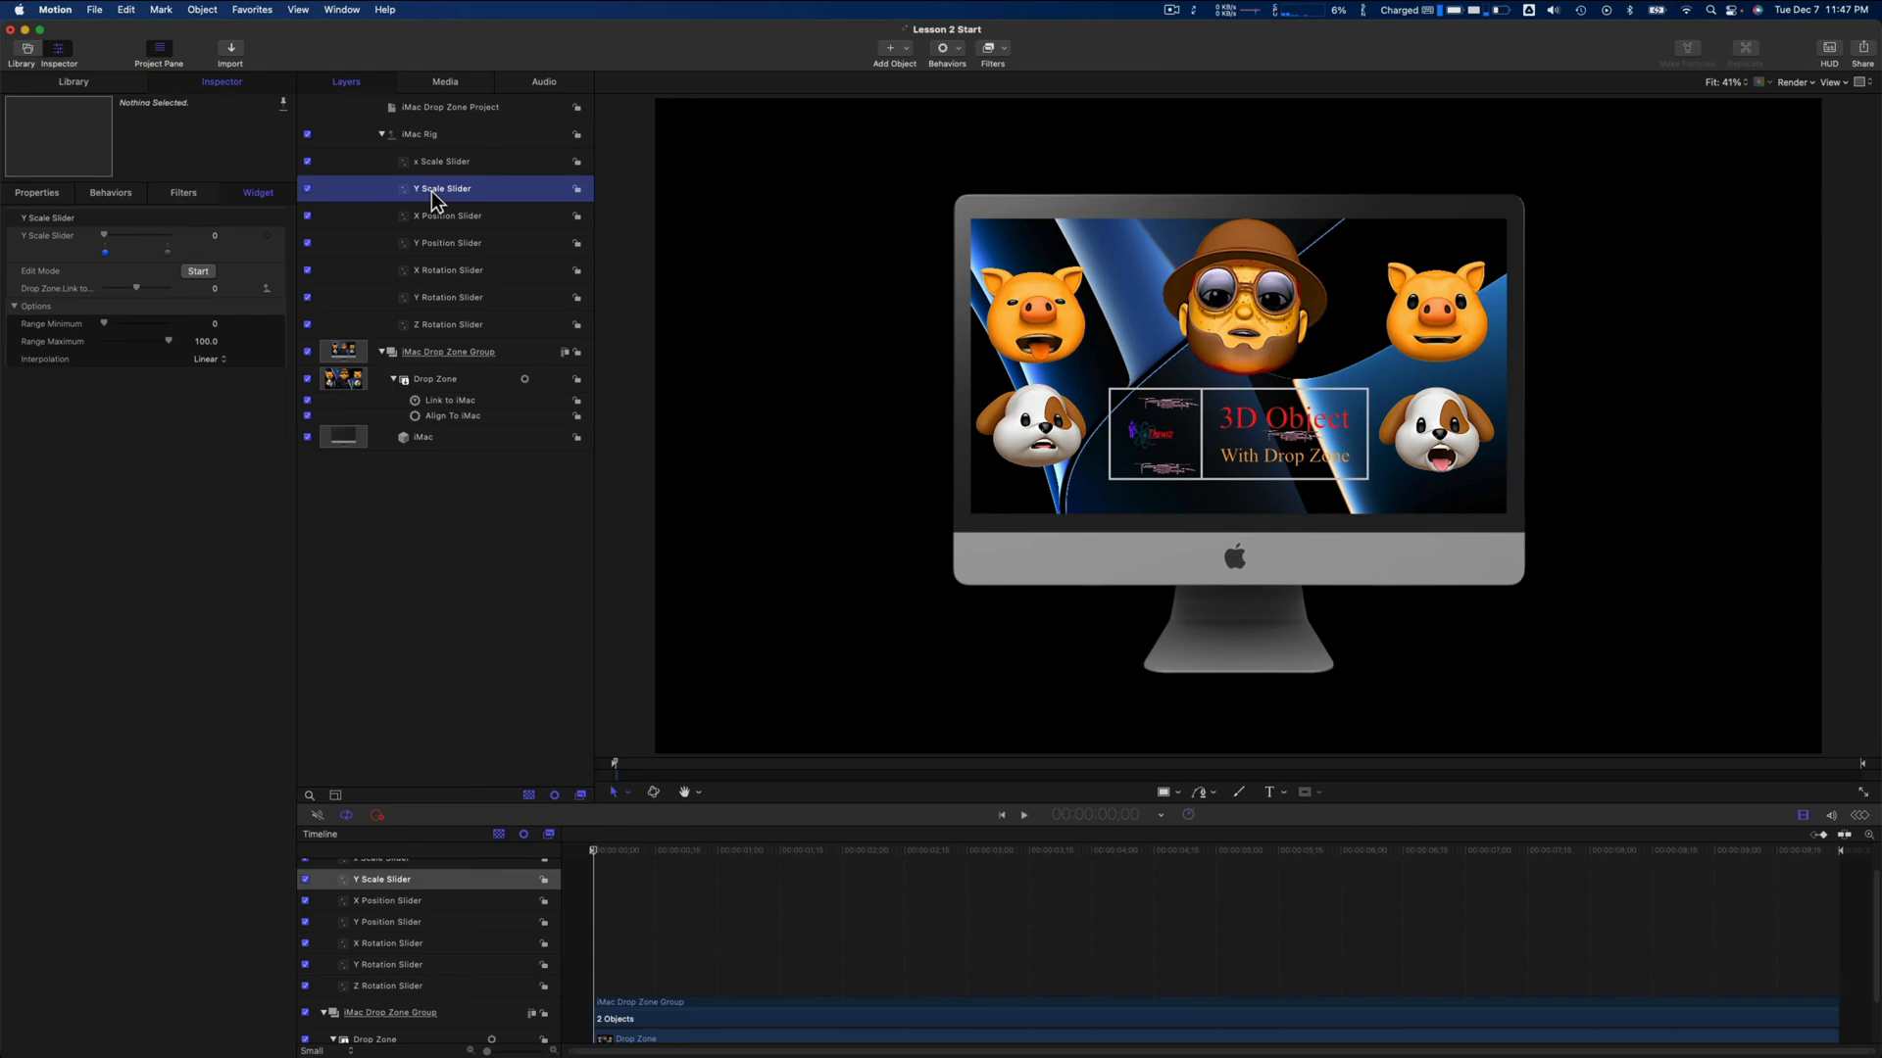
left_click_drag(103, 235, 150, 237)
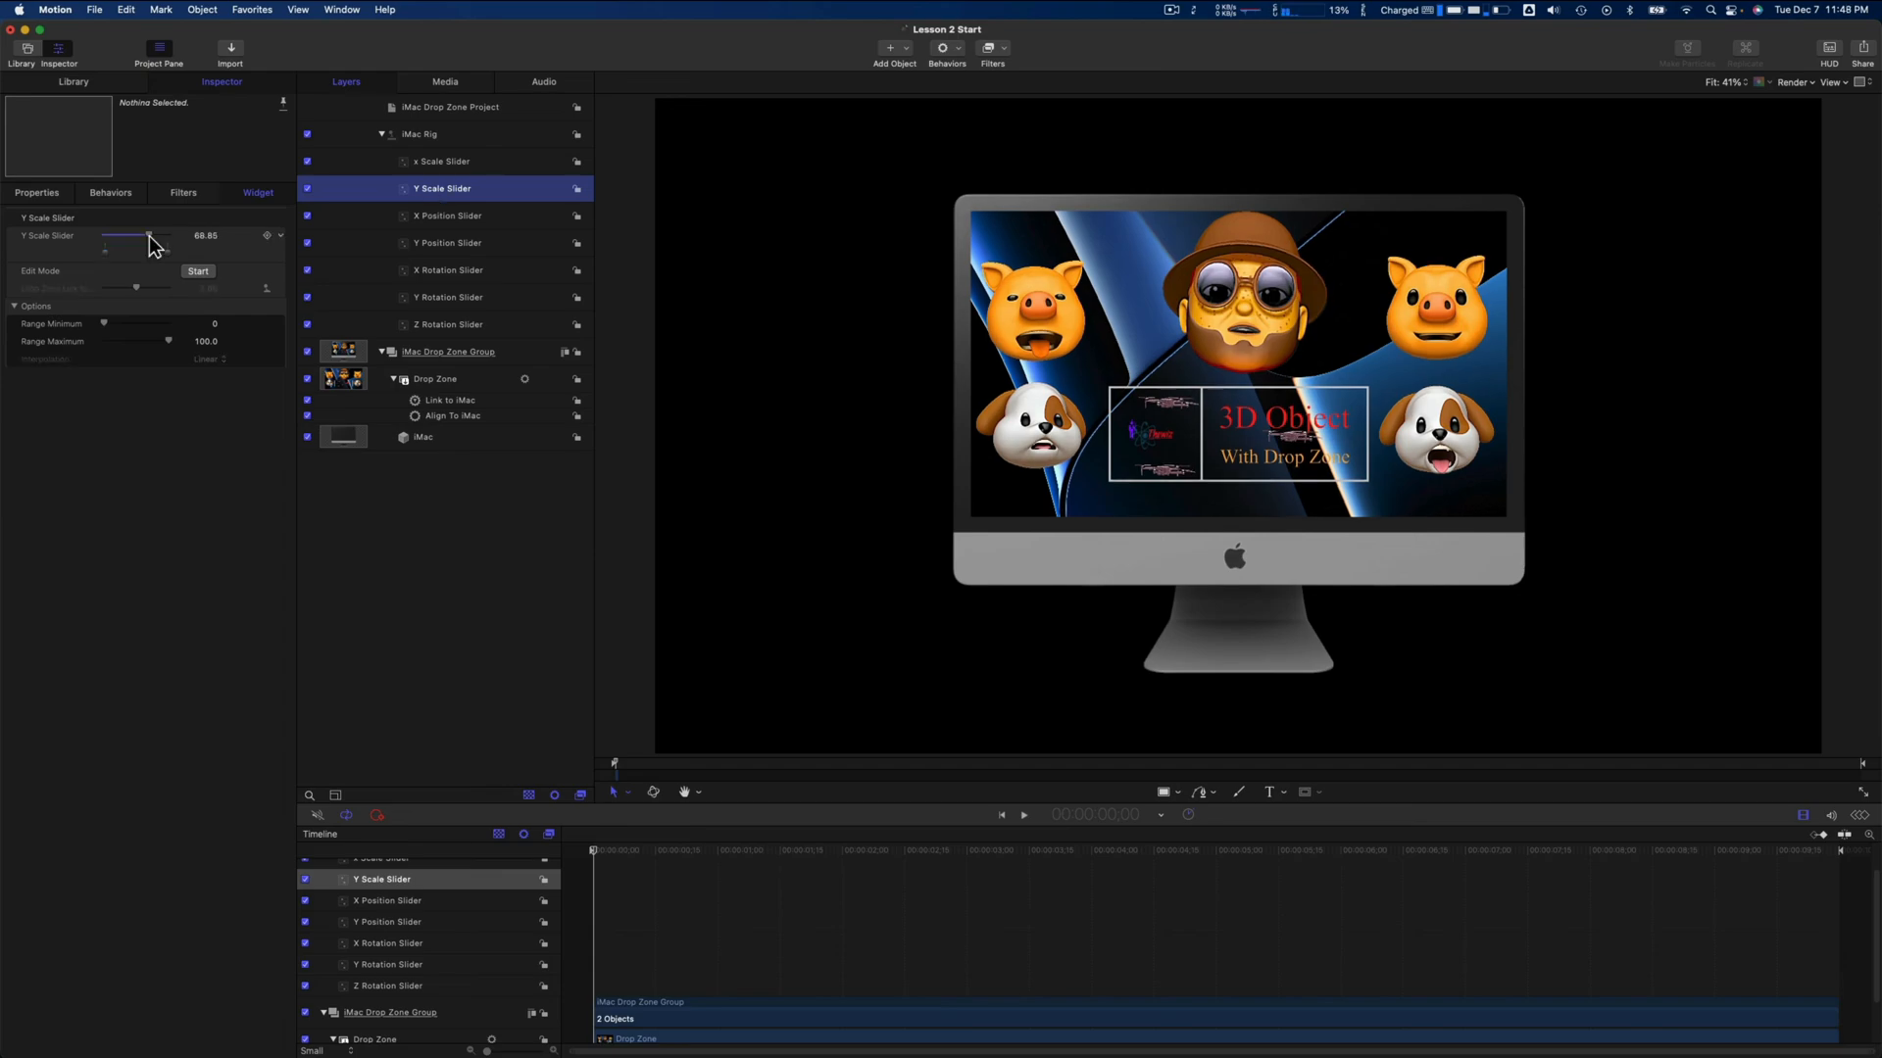
Set the drop zone's Align To iMac X offset to 131 px at the X Position Slider's start snapshot
left_click(447, 220)
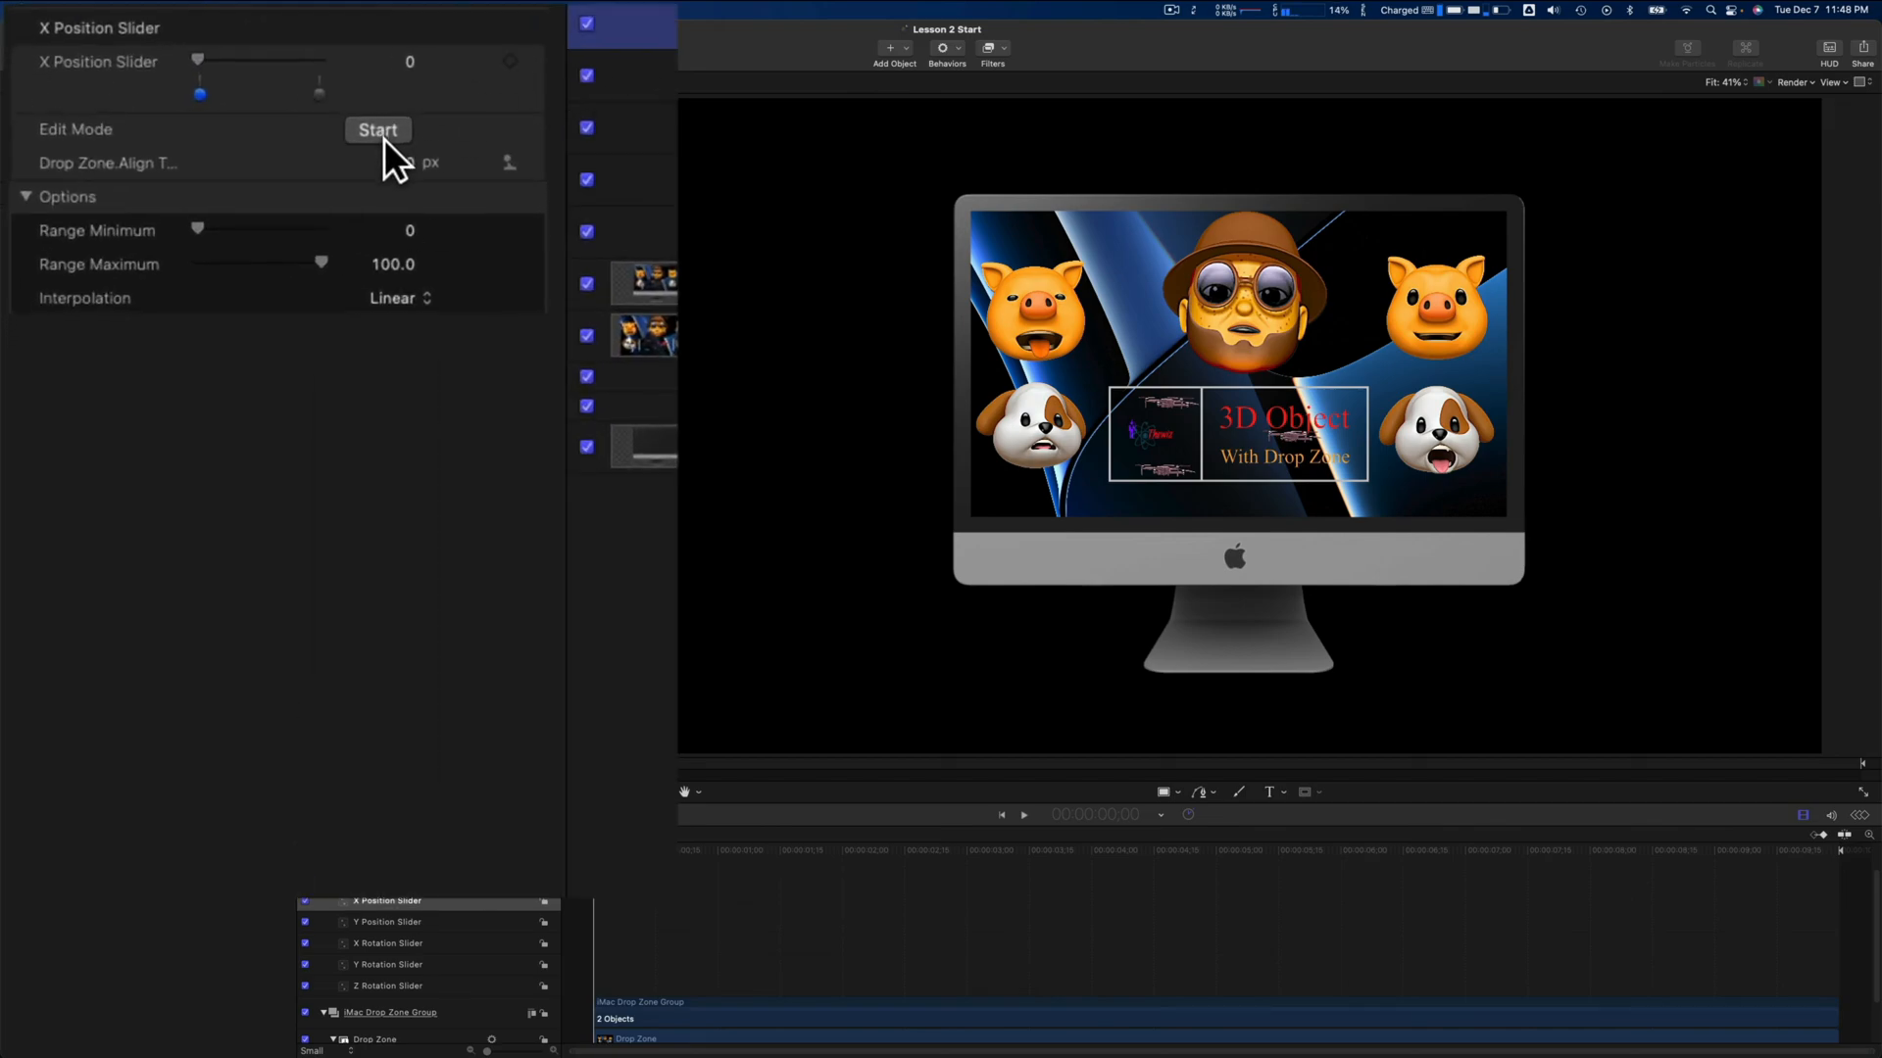
left_click(372, 129)
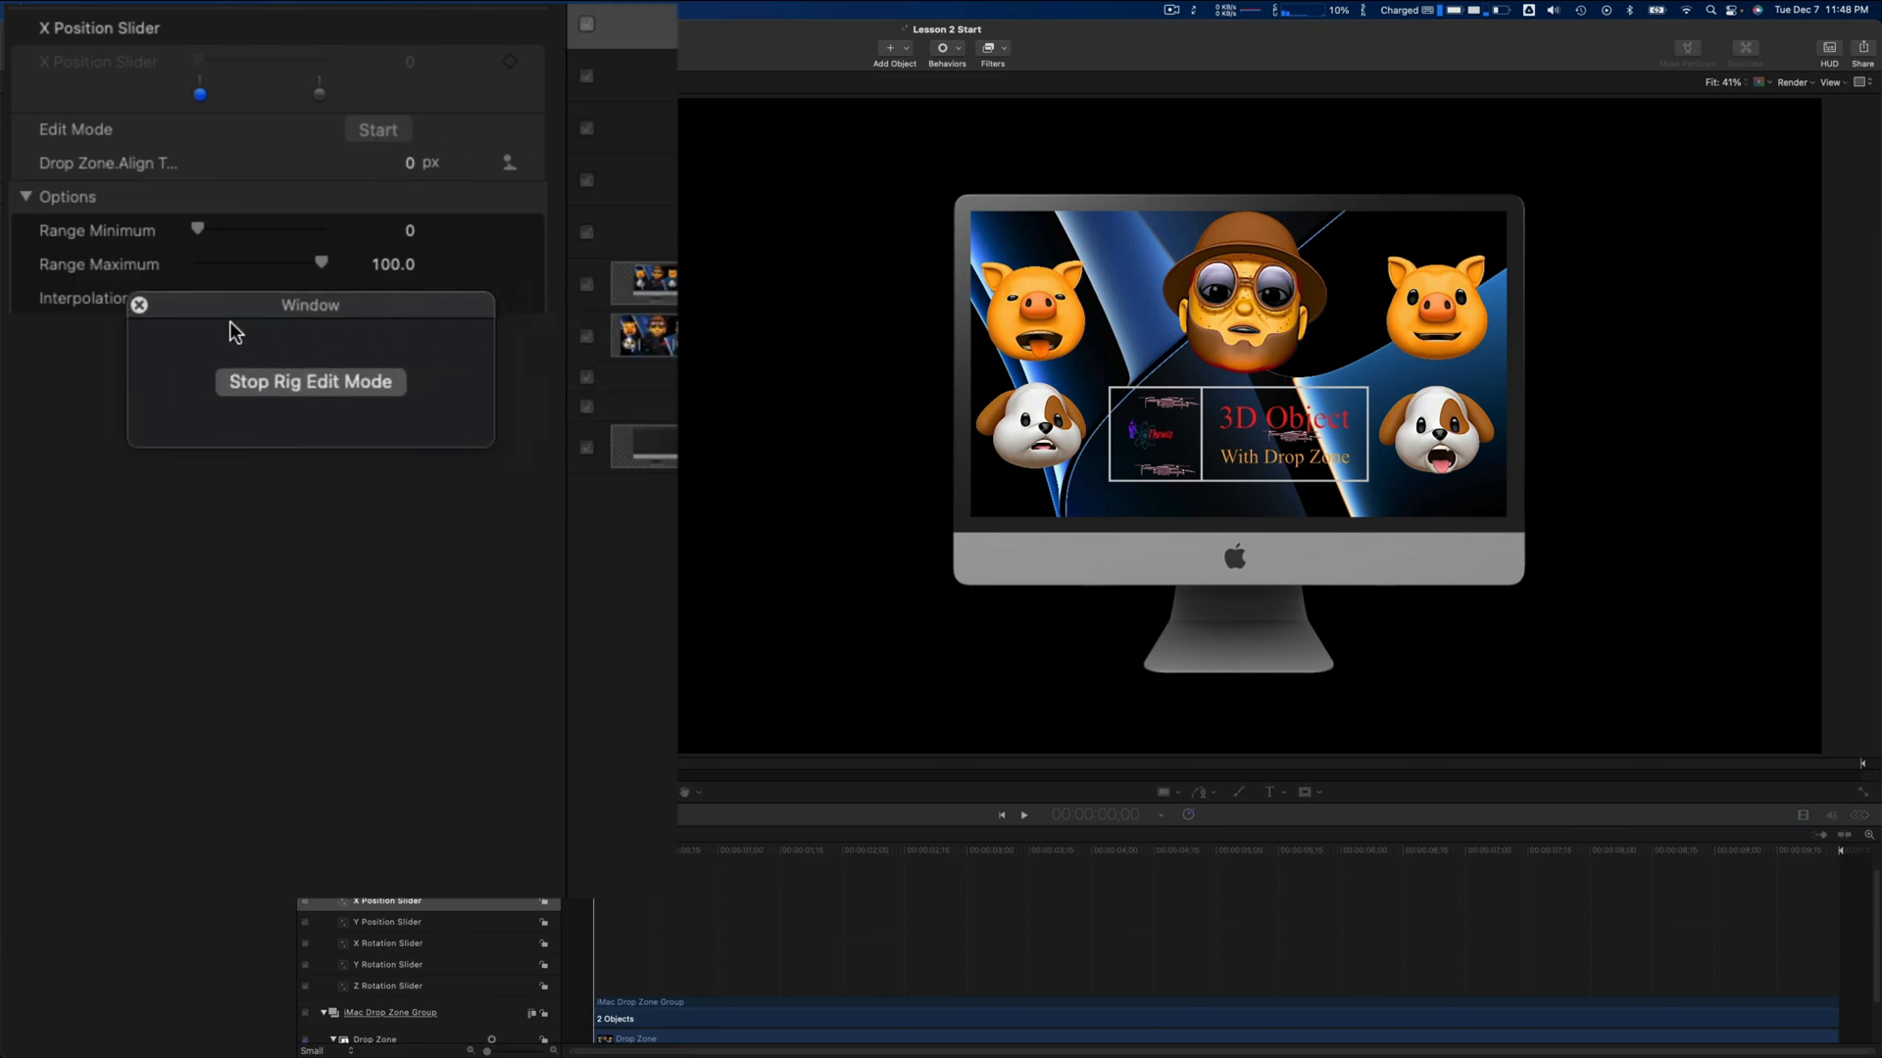
left_click(412, 169)
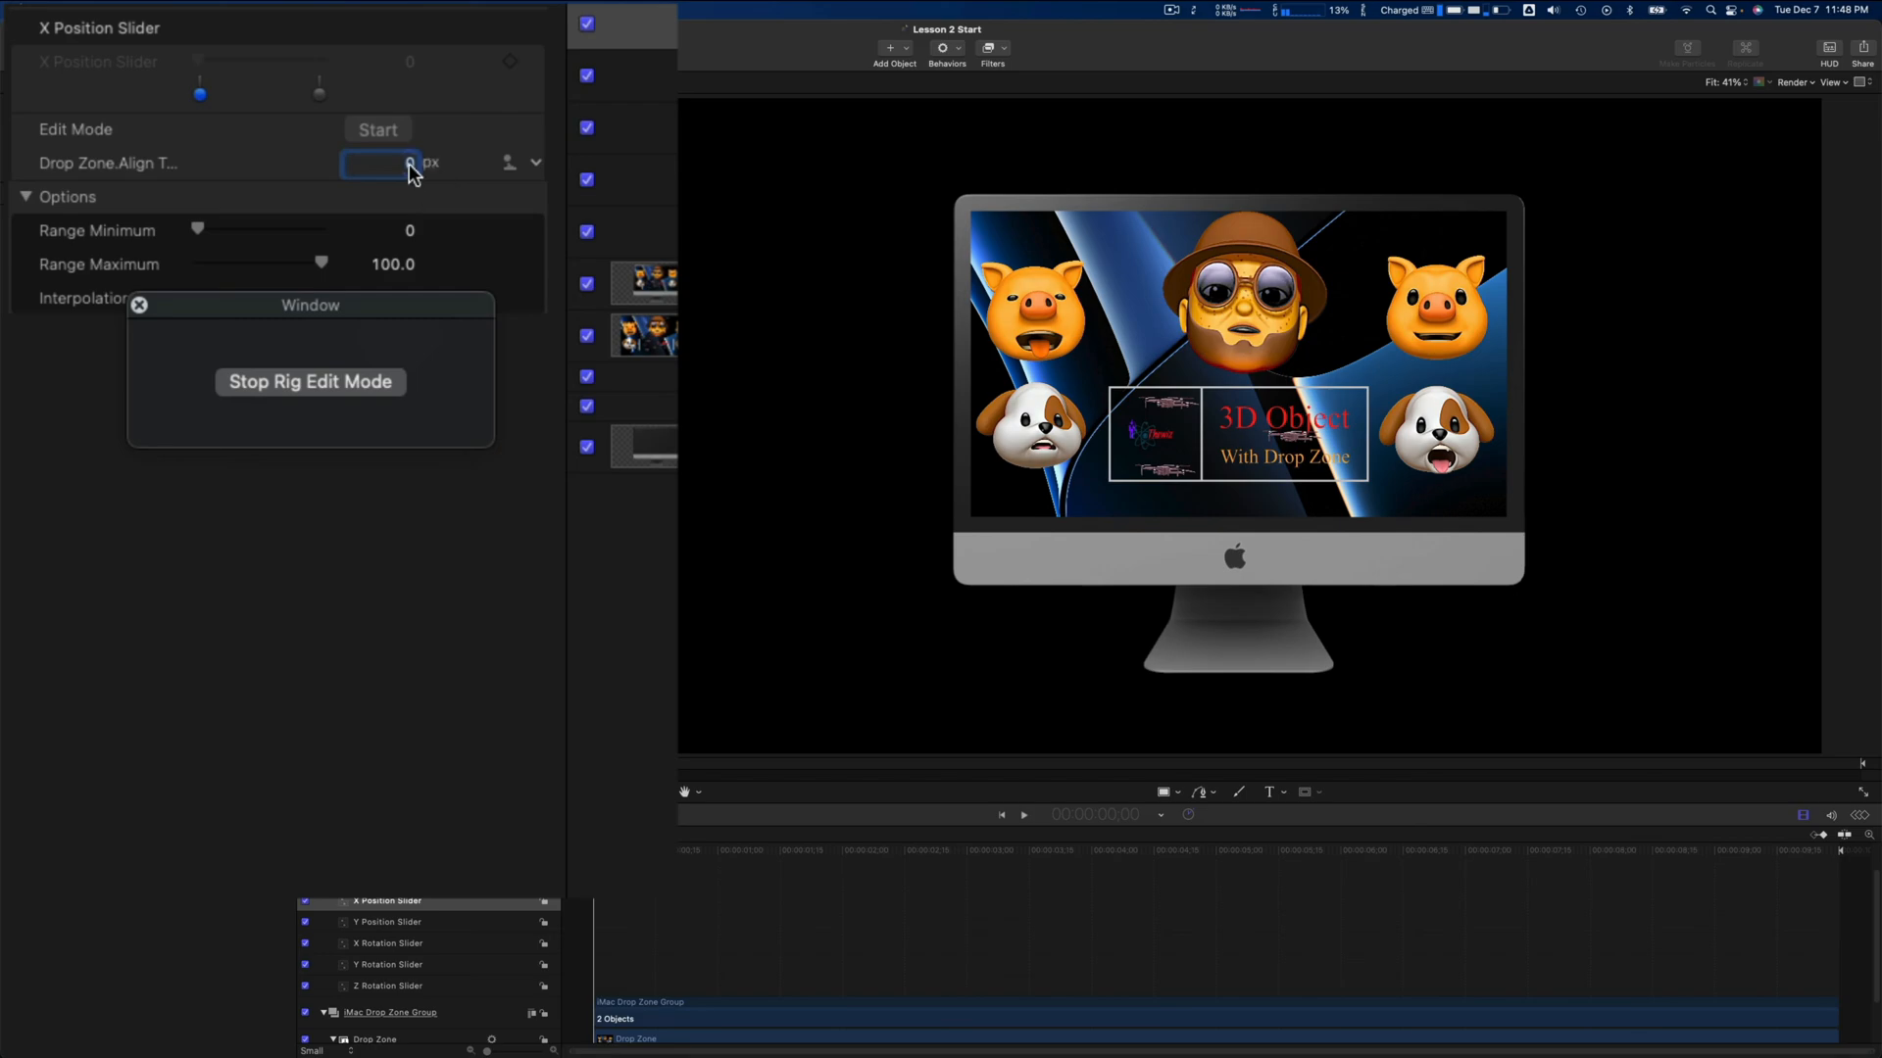
type("62")
key("Return")
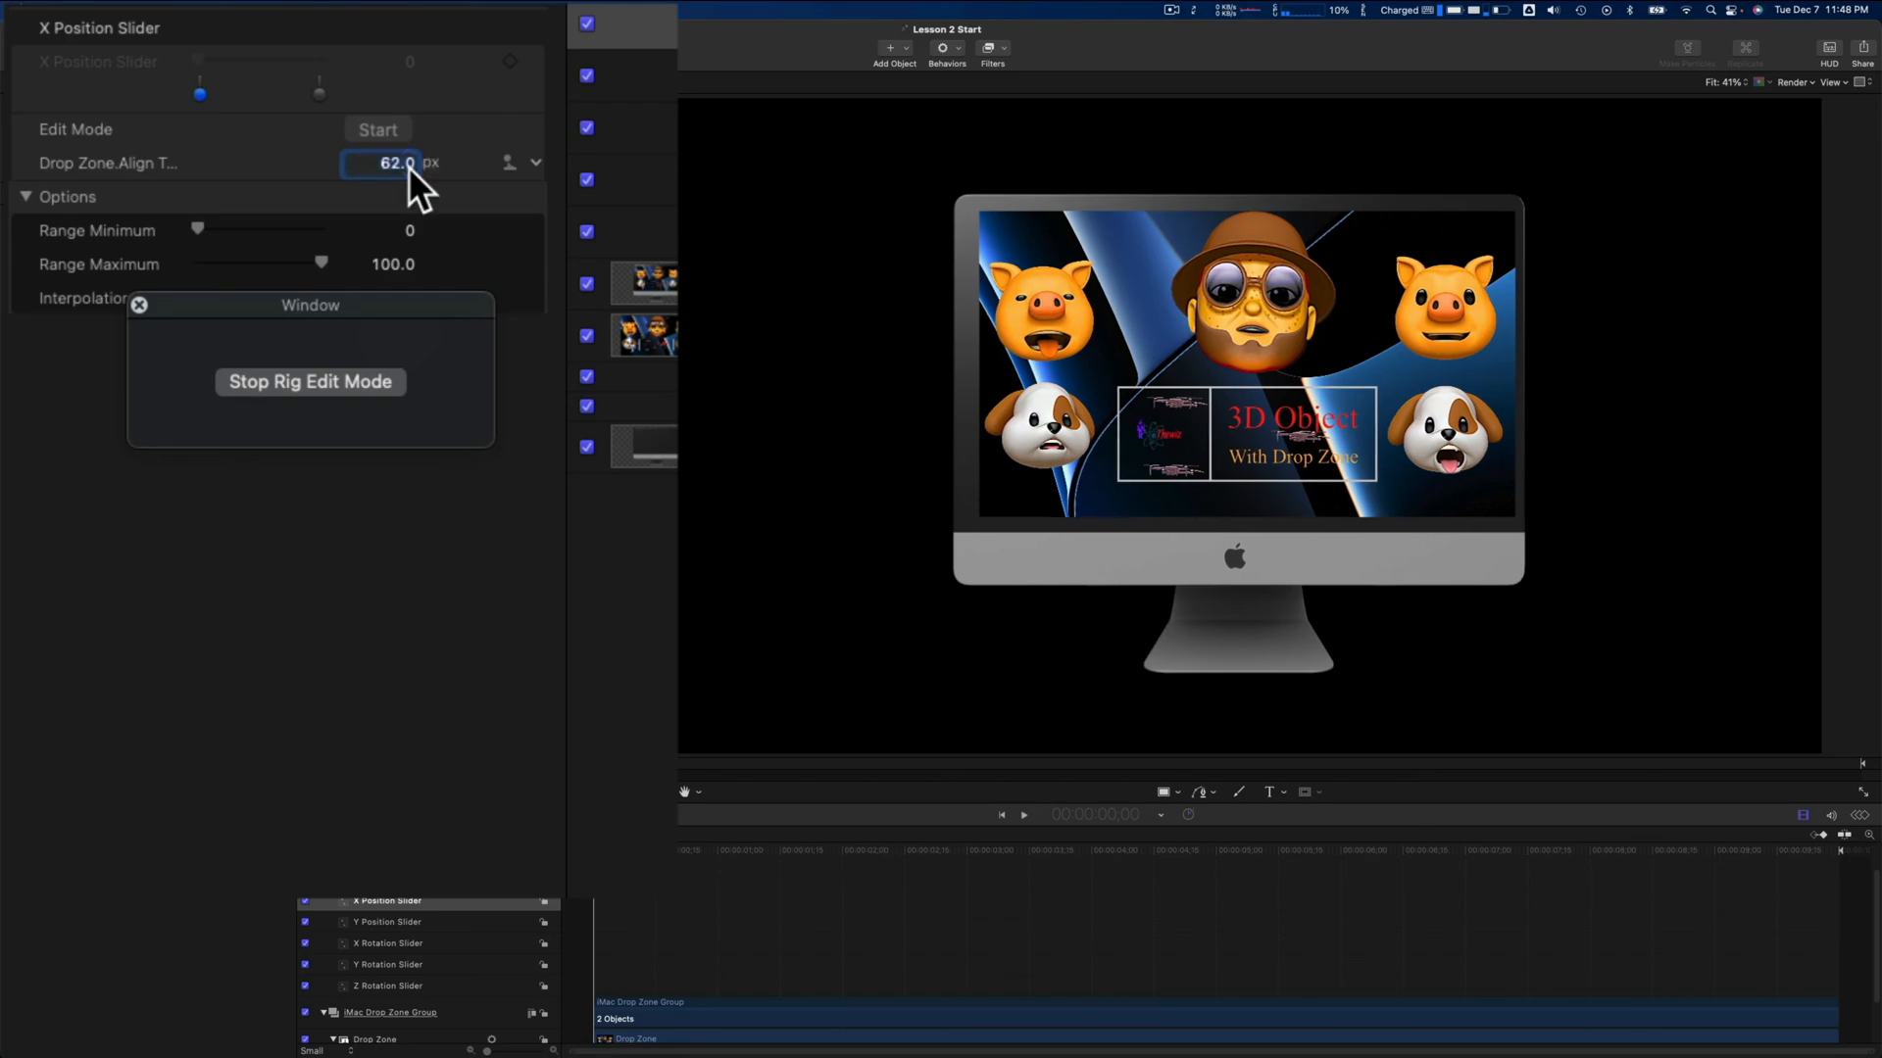
left_click_drag(389, 169, 388, 101)
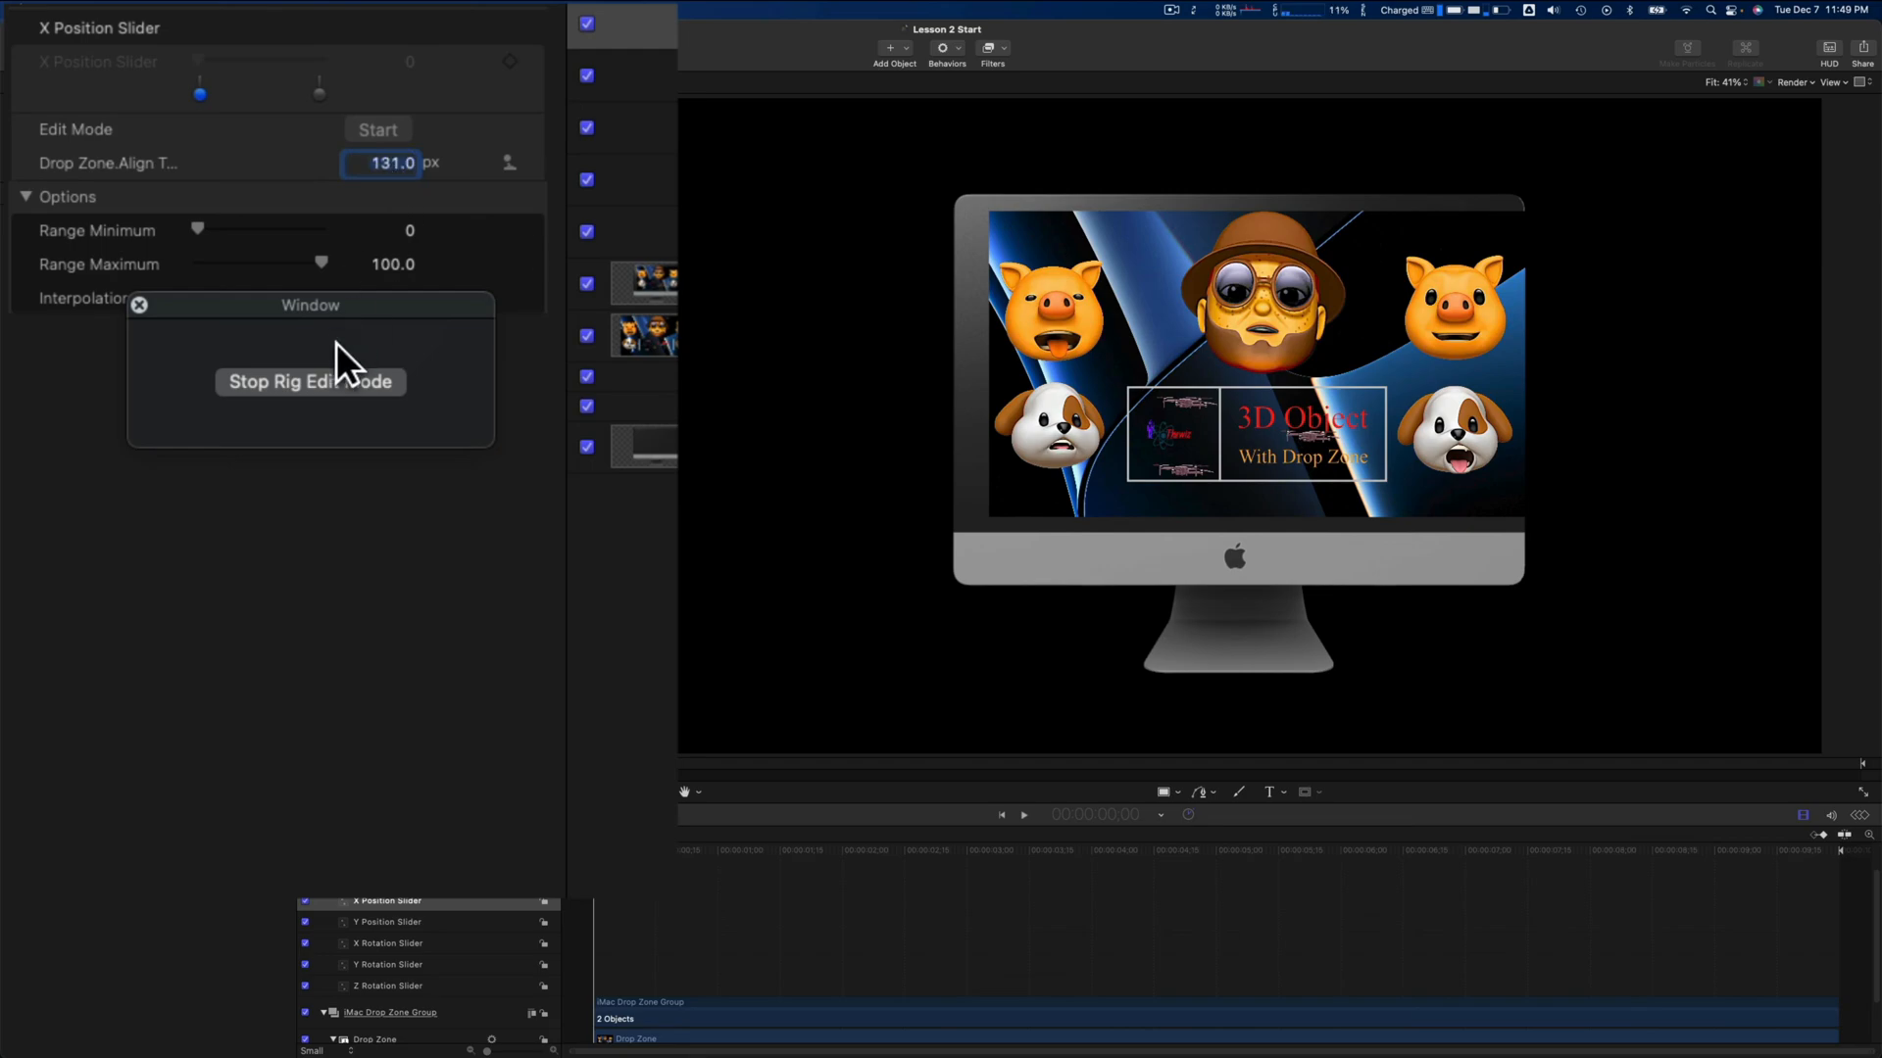
left_click(285, 386)
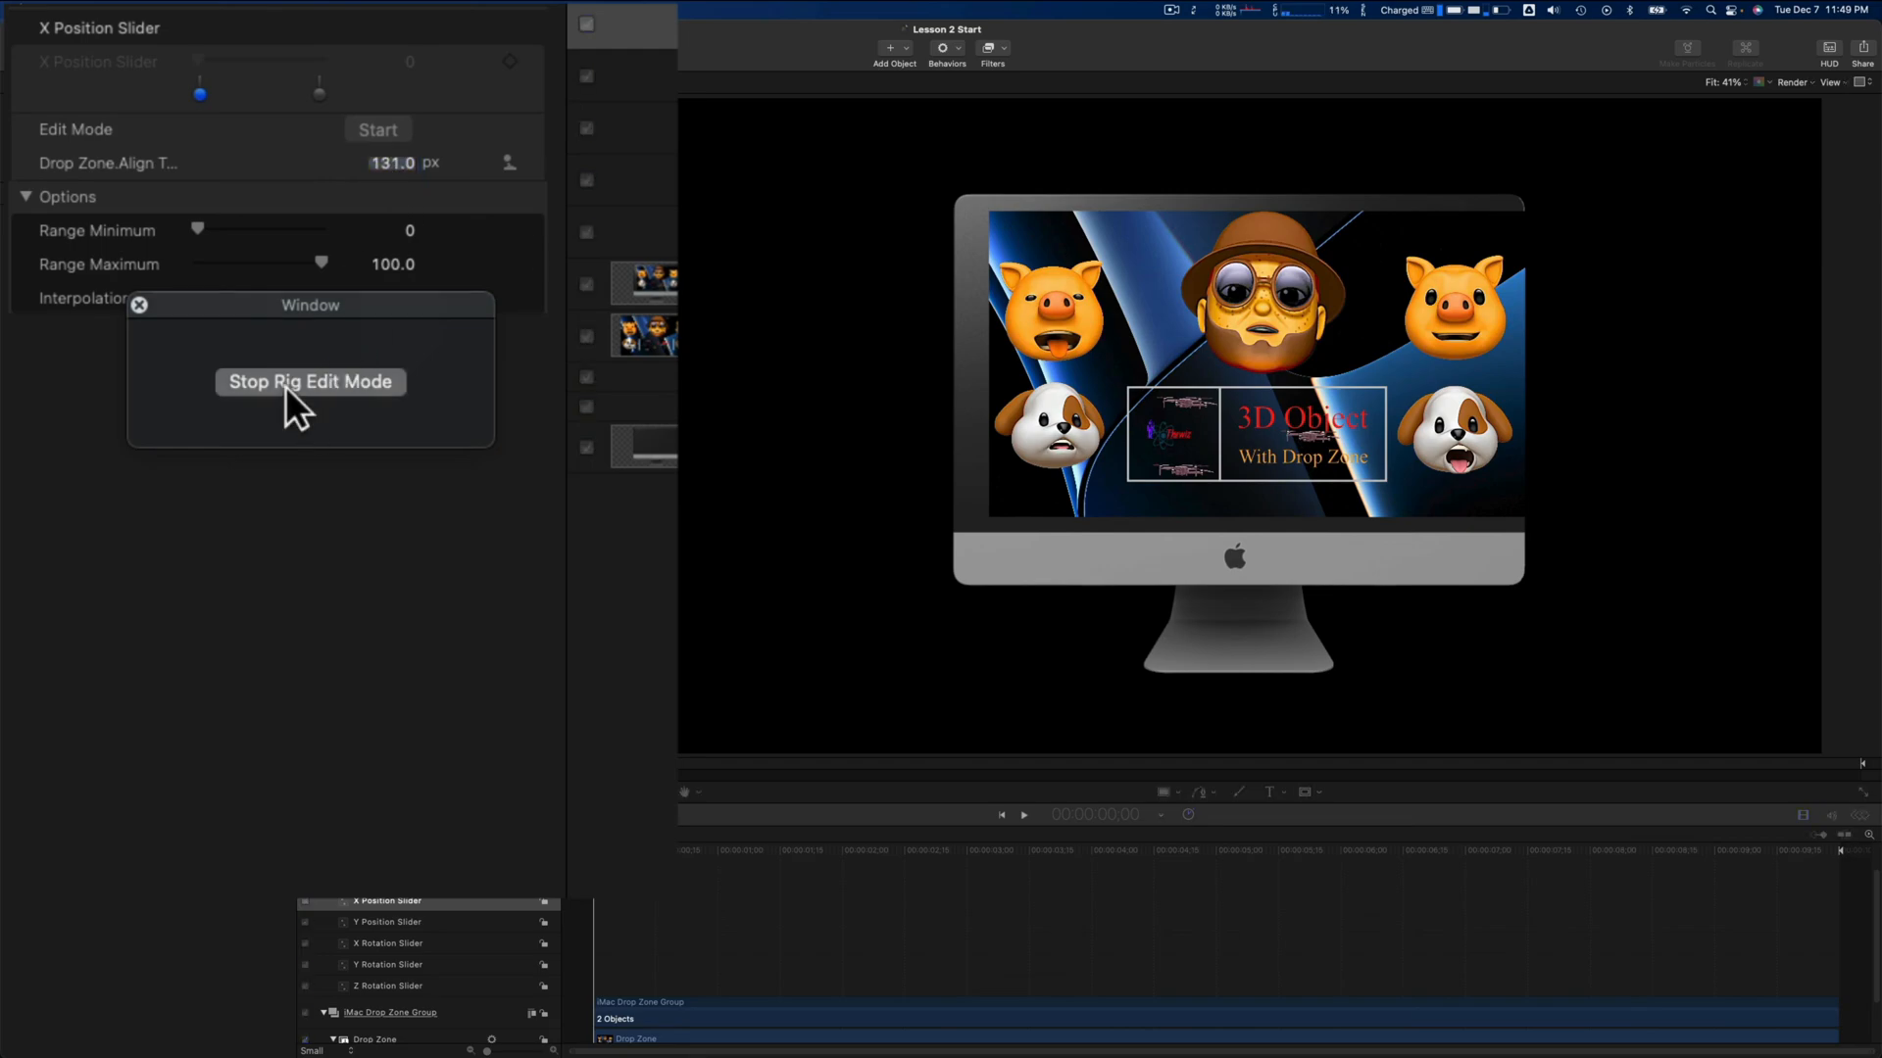
Set the Align To iMac X offset to about -115 px at the X Position Slider's end snapshot
left_click(324, 97)
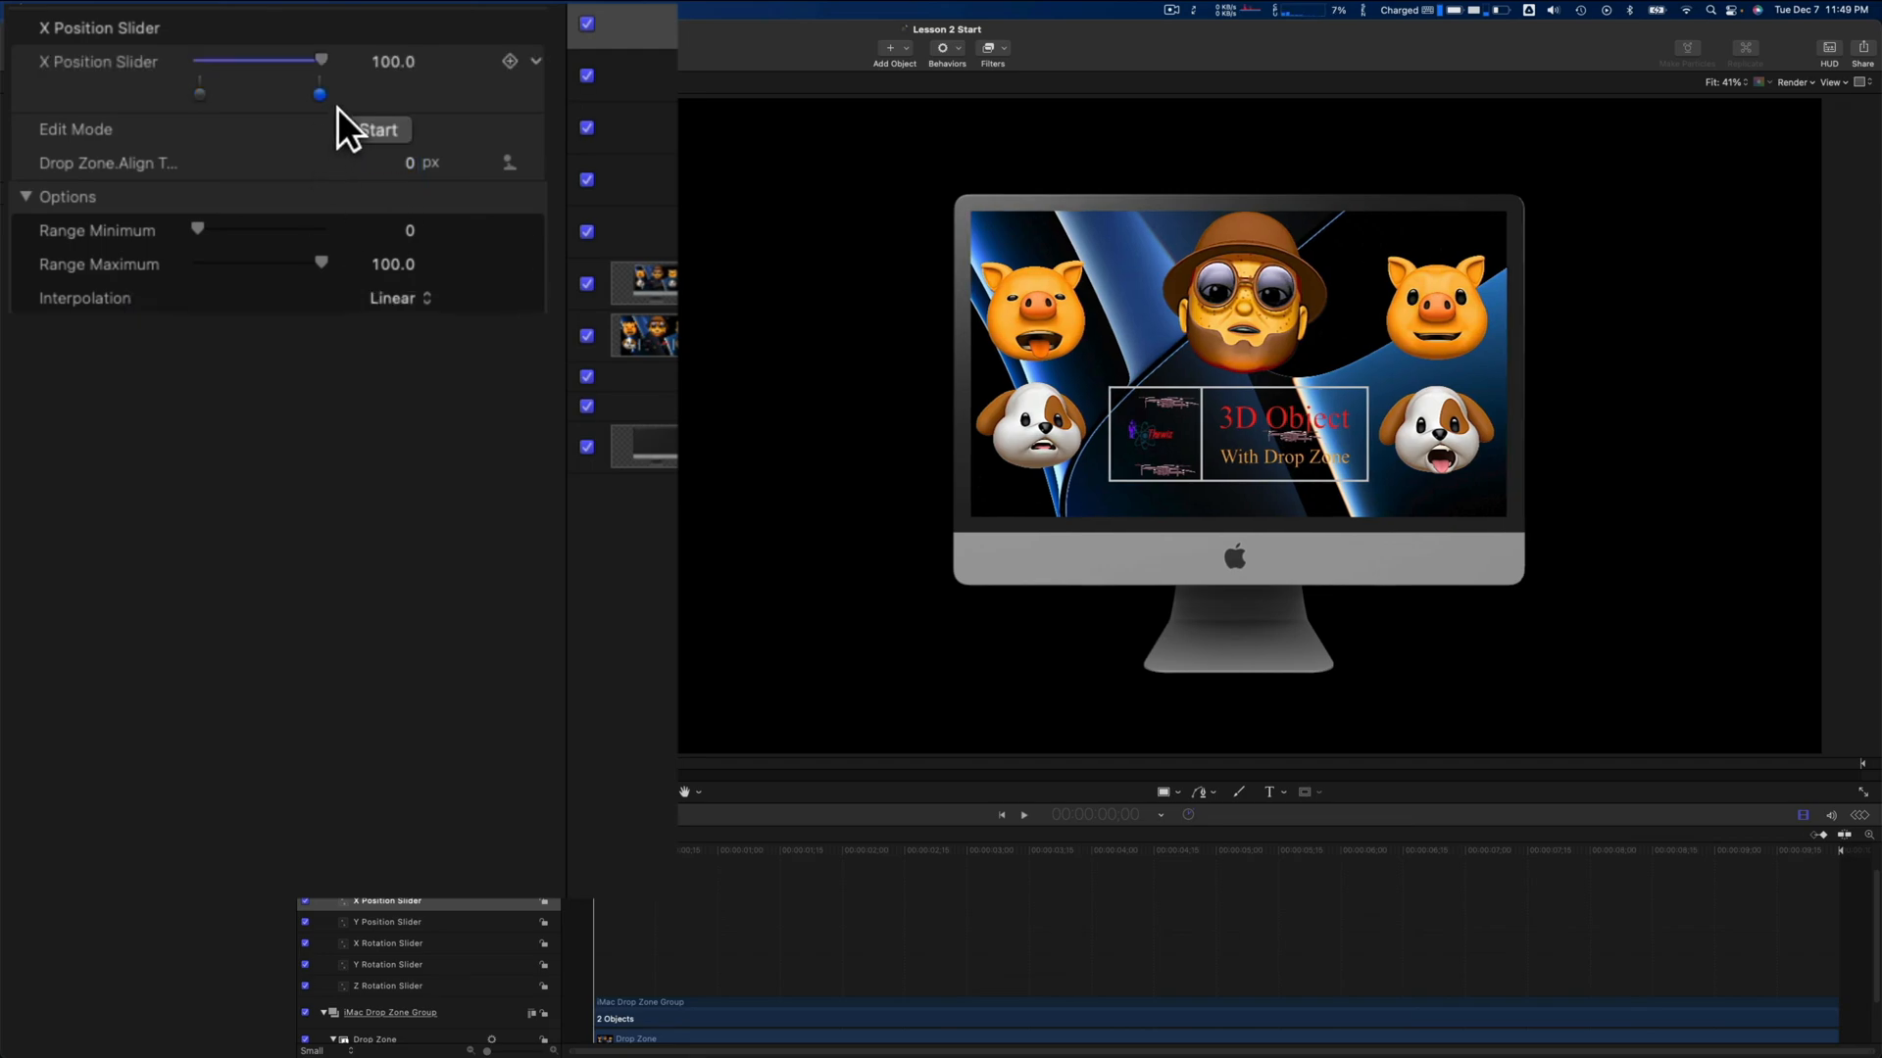
left_click(383, 137)
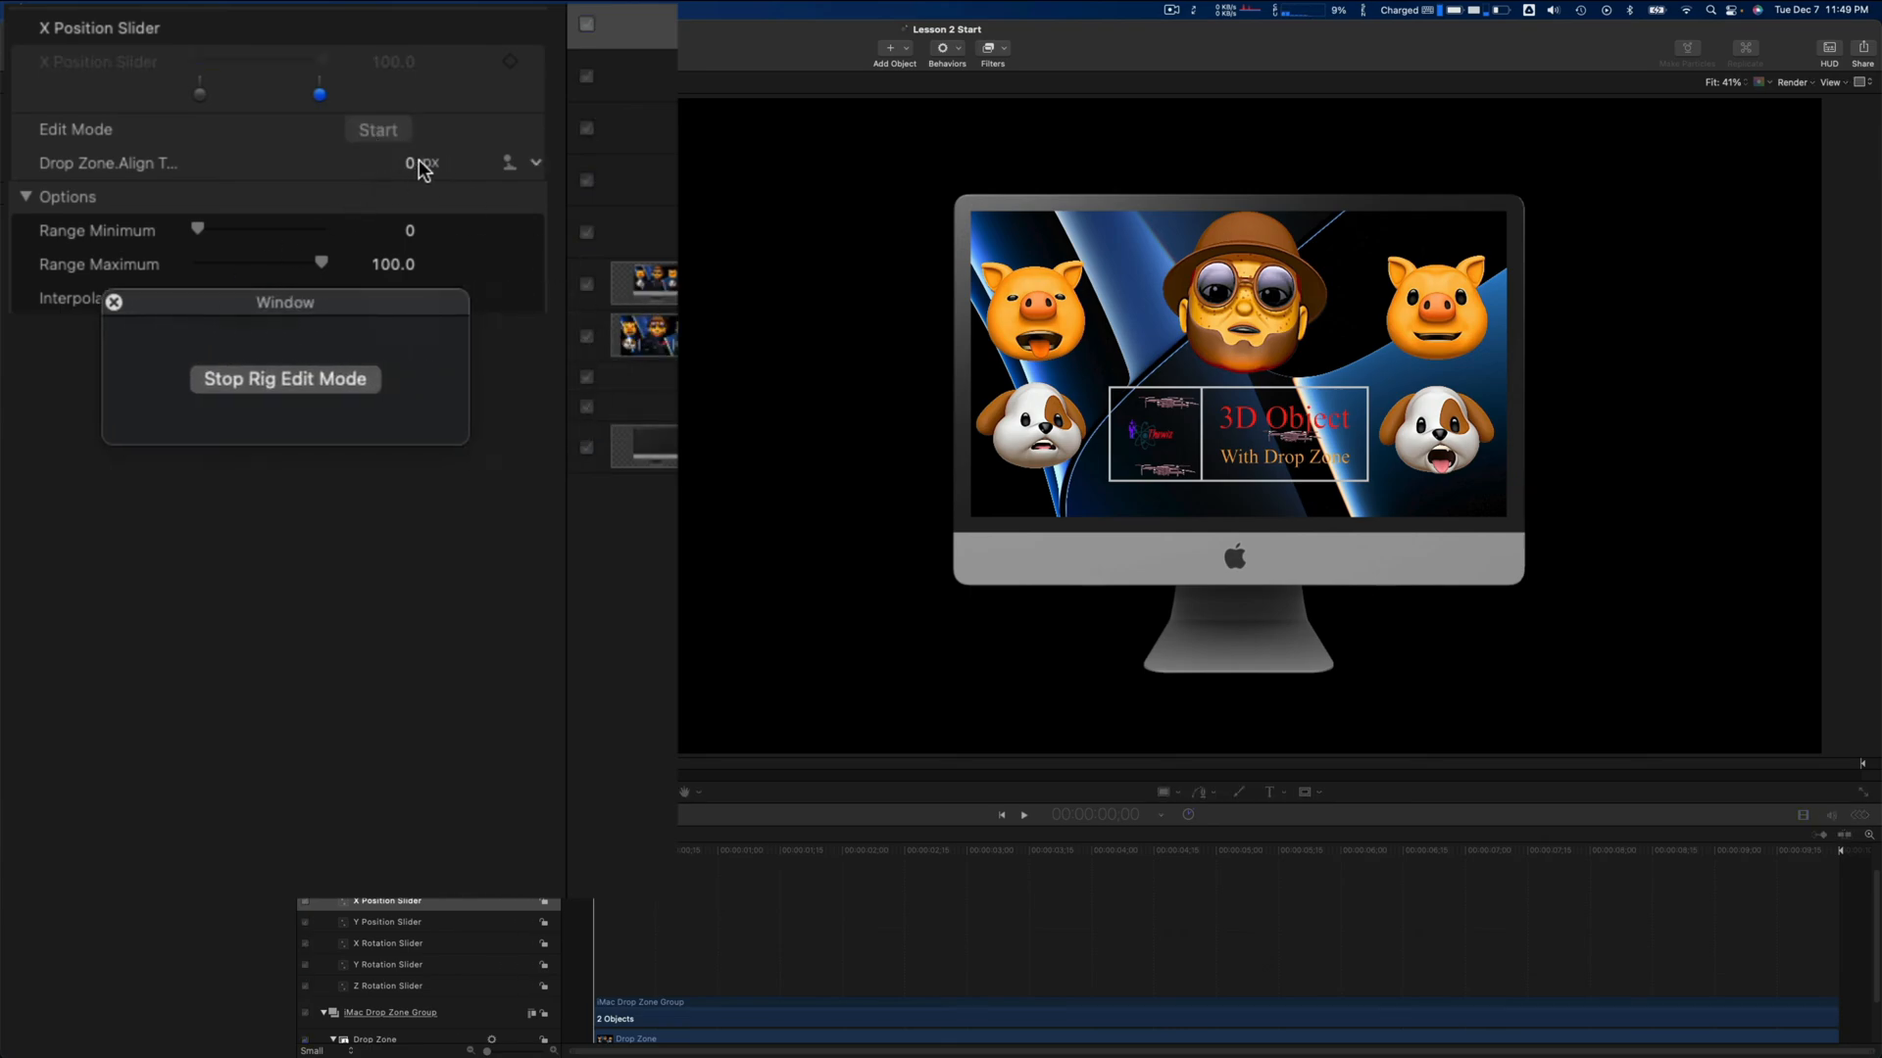
left_click_drag(419, 165, 307, 165)
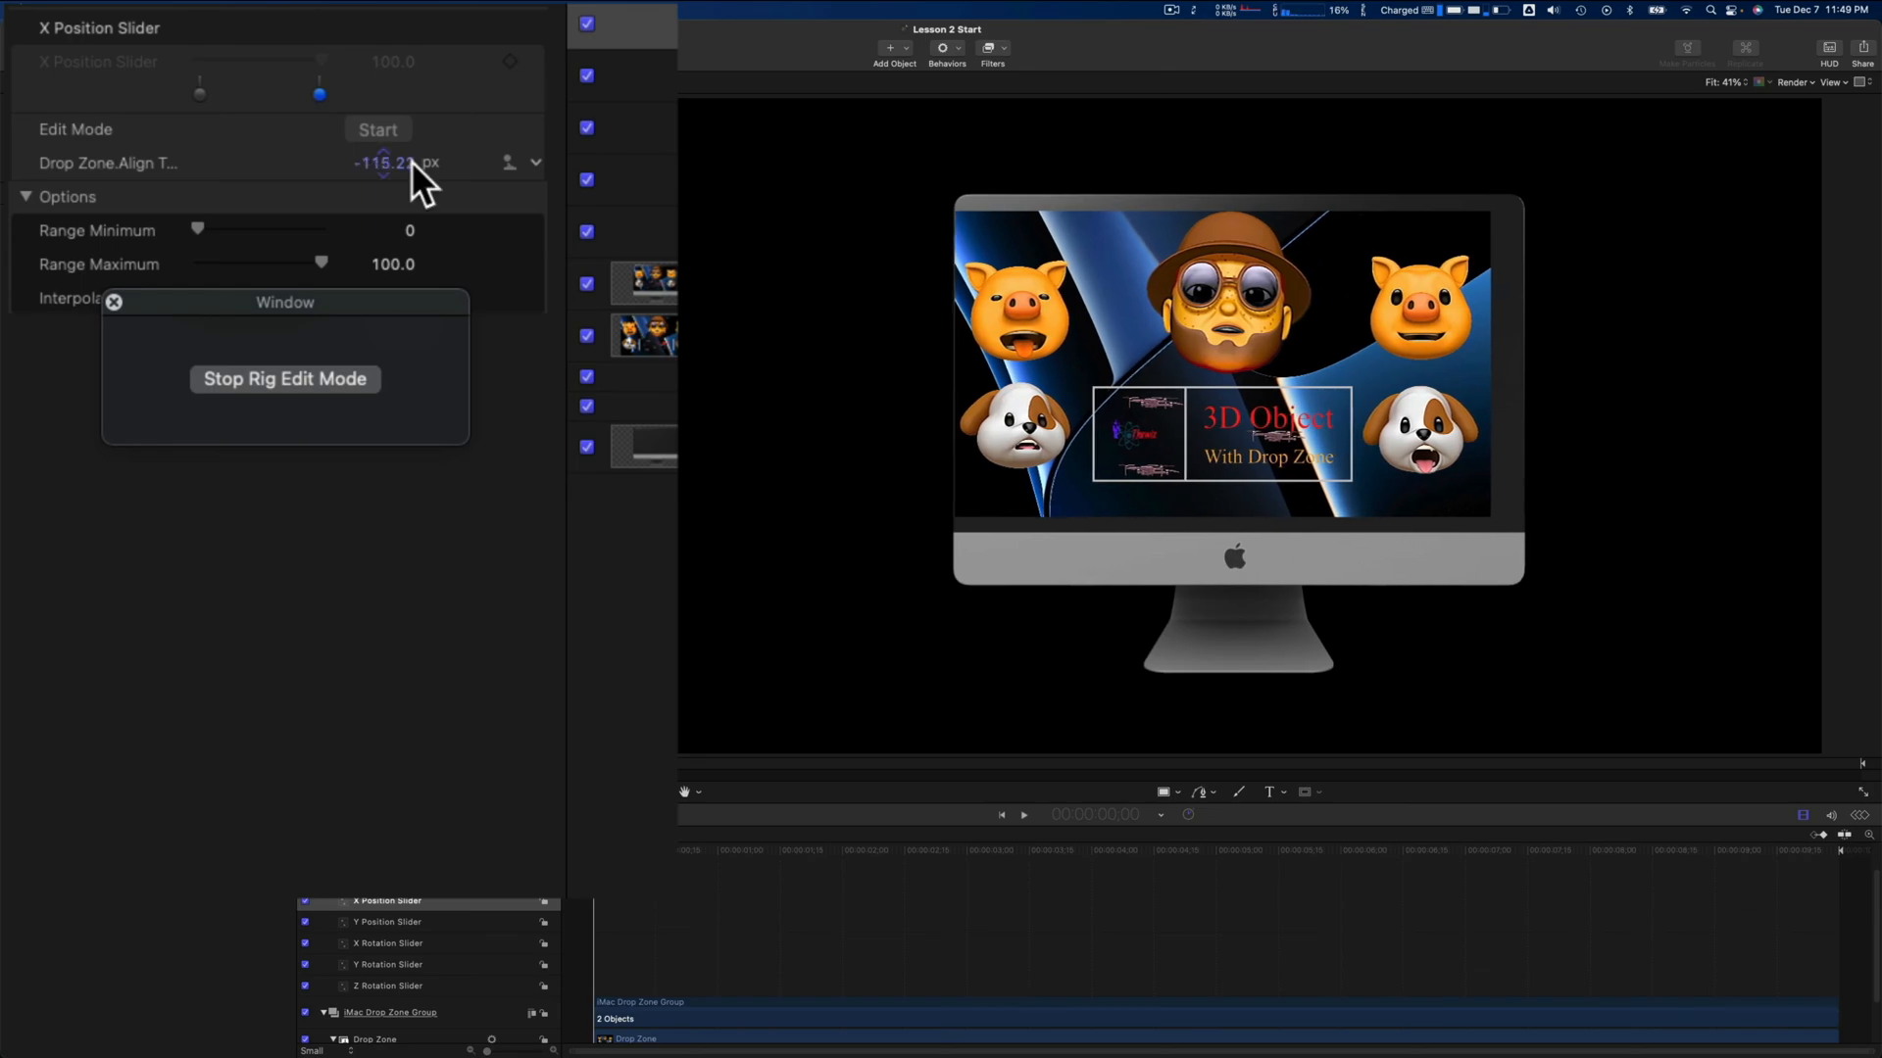
left_click(292, 381)
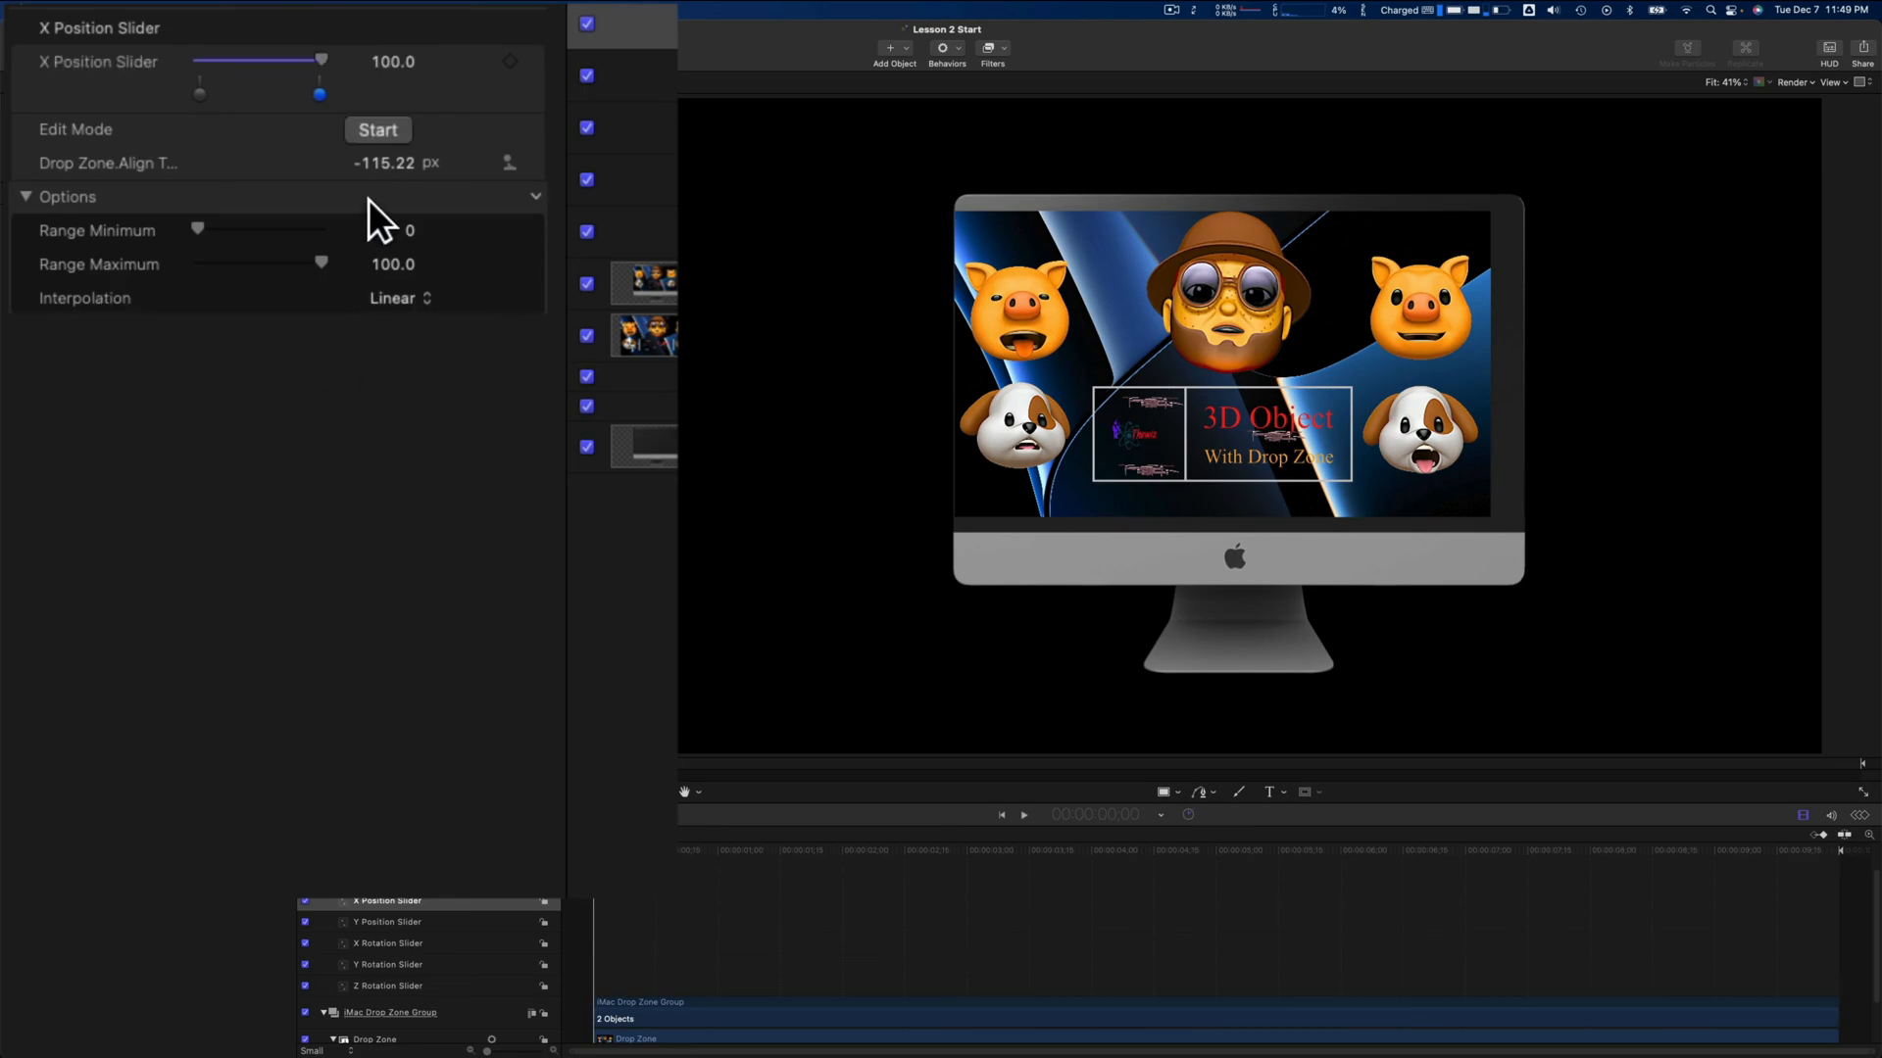
Adjust the X Position Slider to about 64 and the Y Position Slider to about 42
left_click_drag(337, 66, 292, 67)
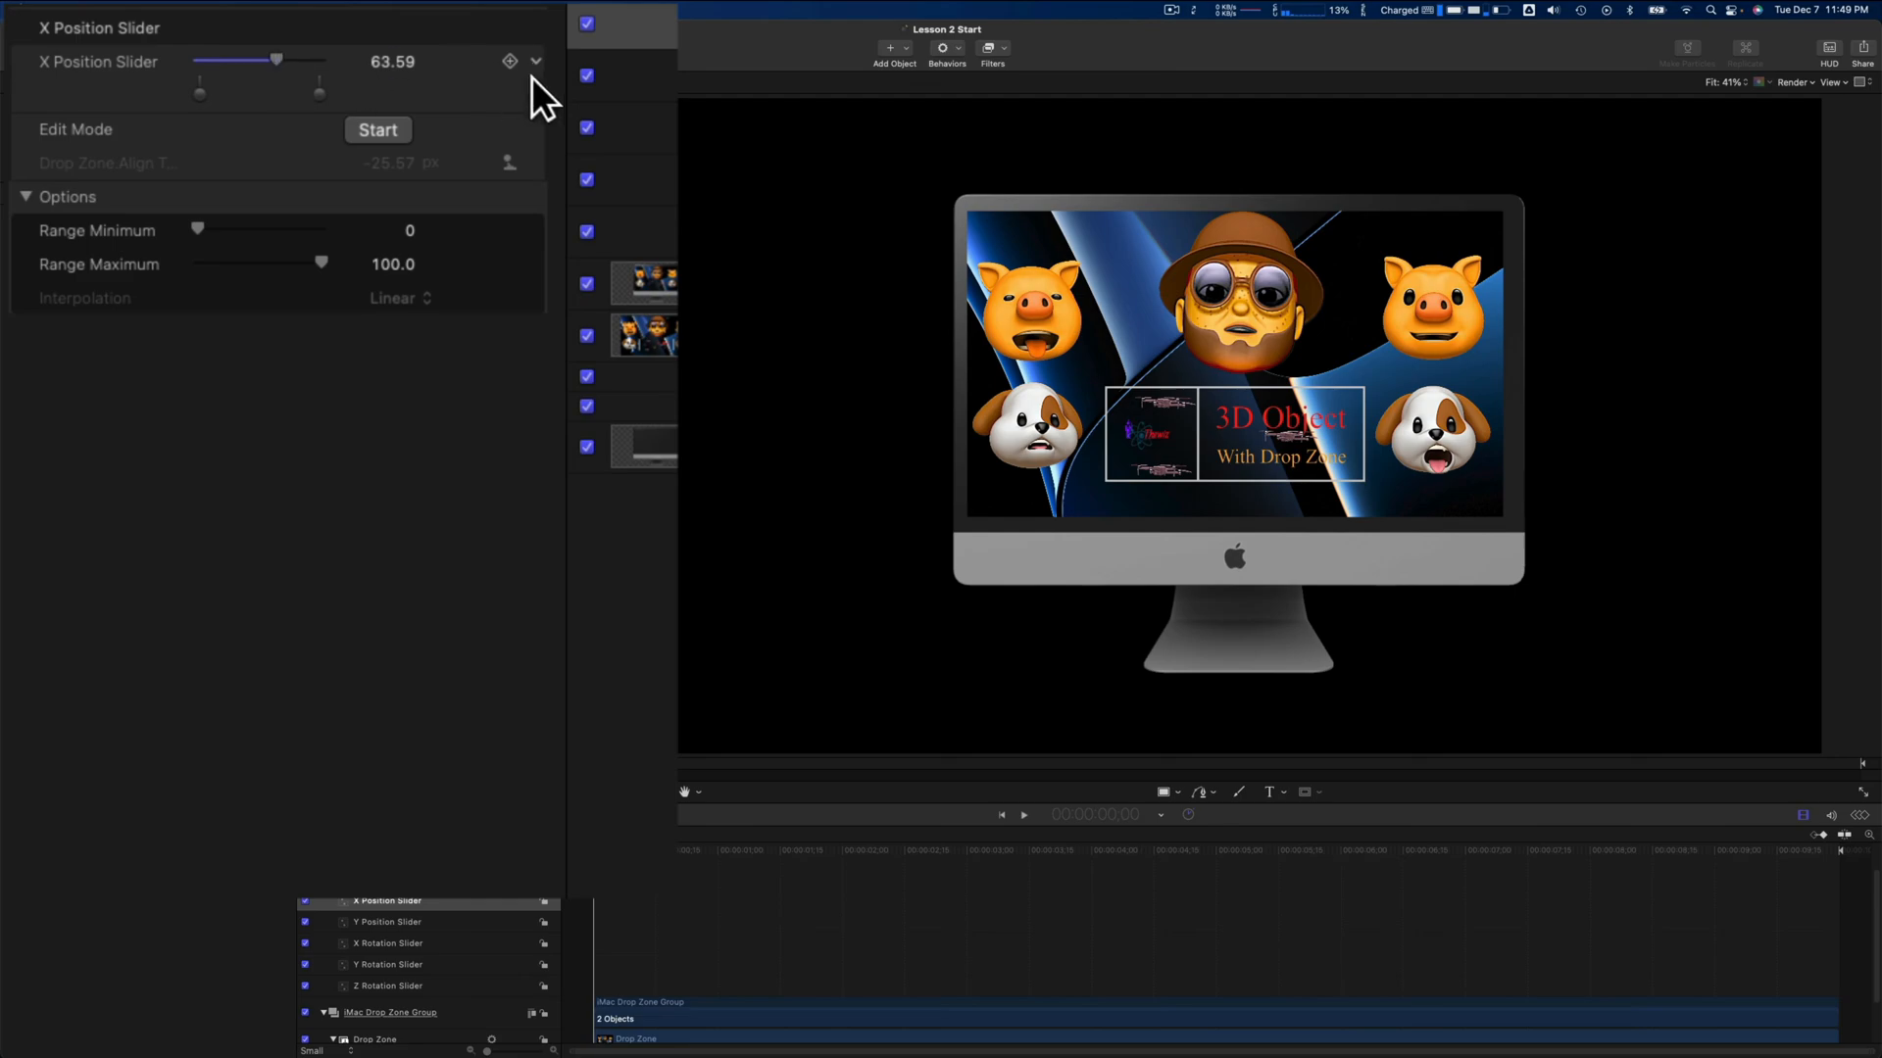
left_click(439, 244)
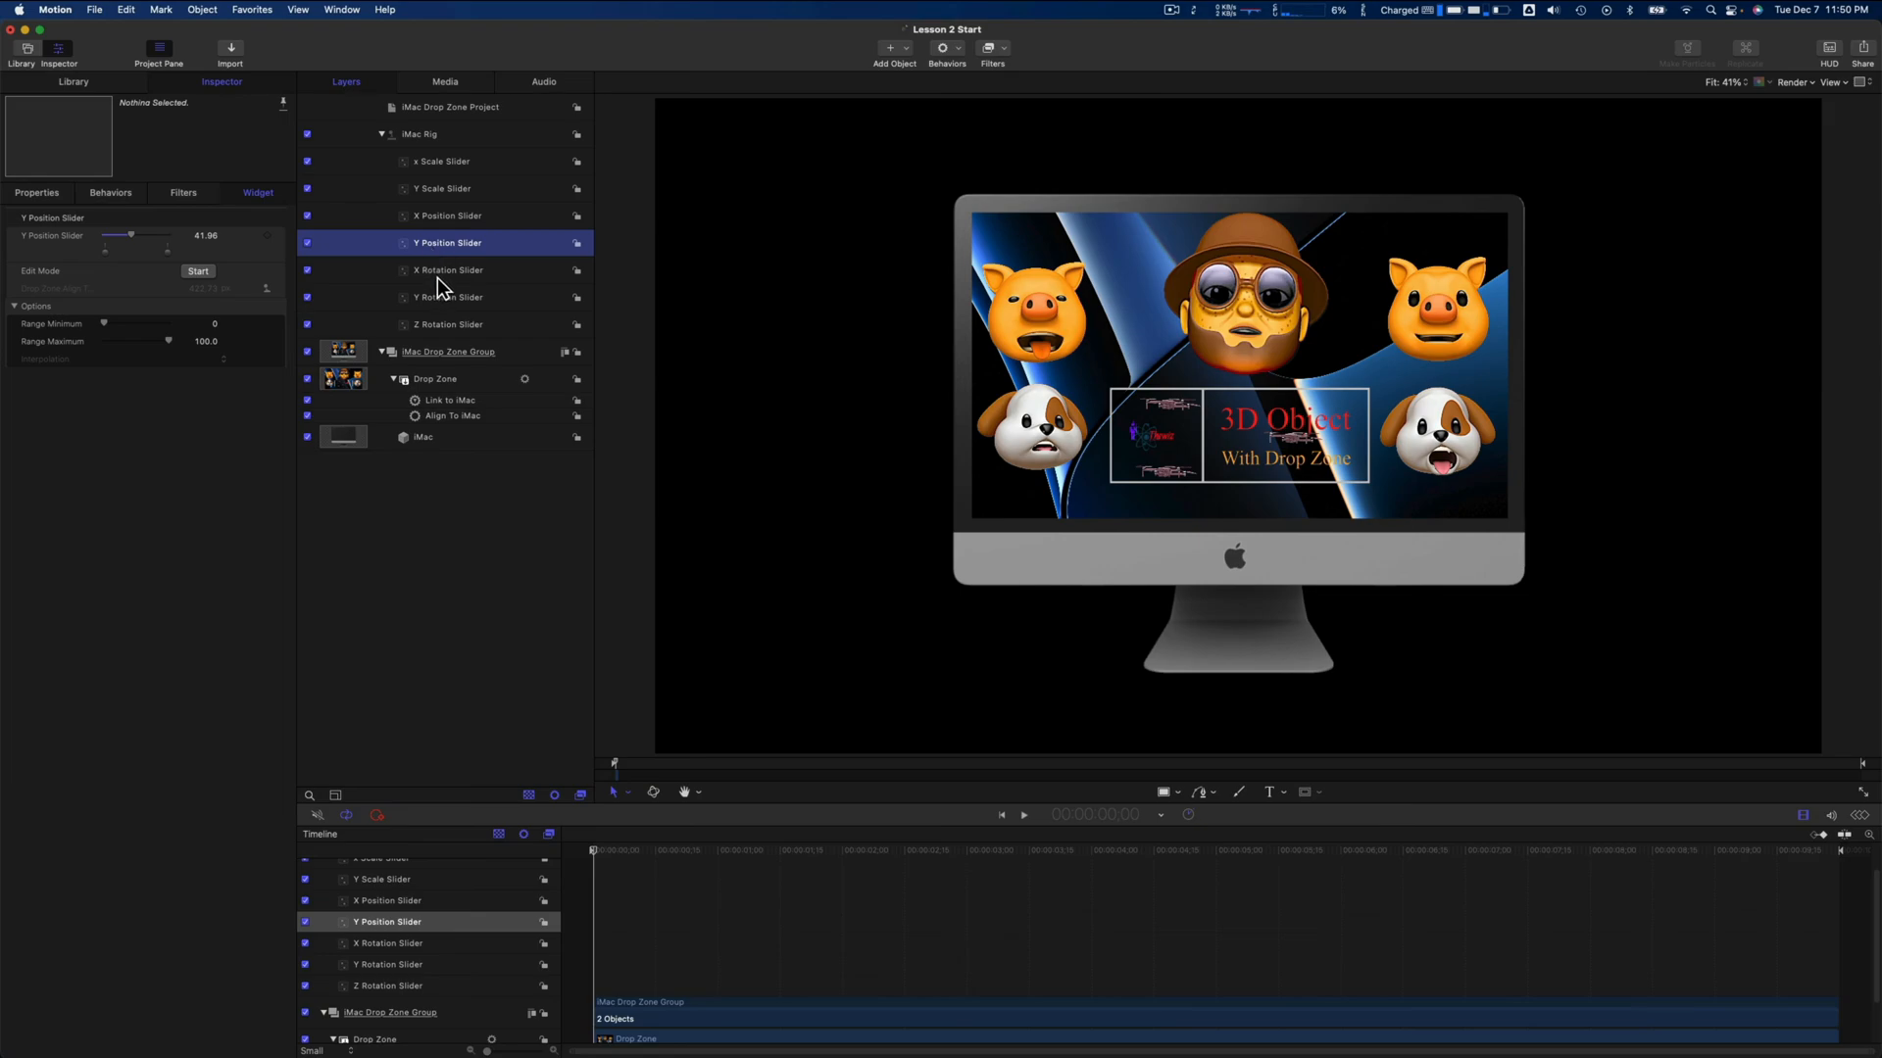
Set the iMac's X rotation to 76° at the X Rotation Slider's start snapshot
left_click(437, 277)
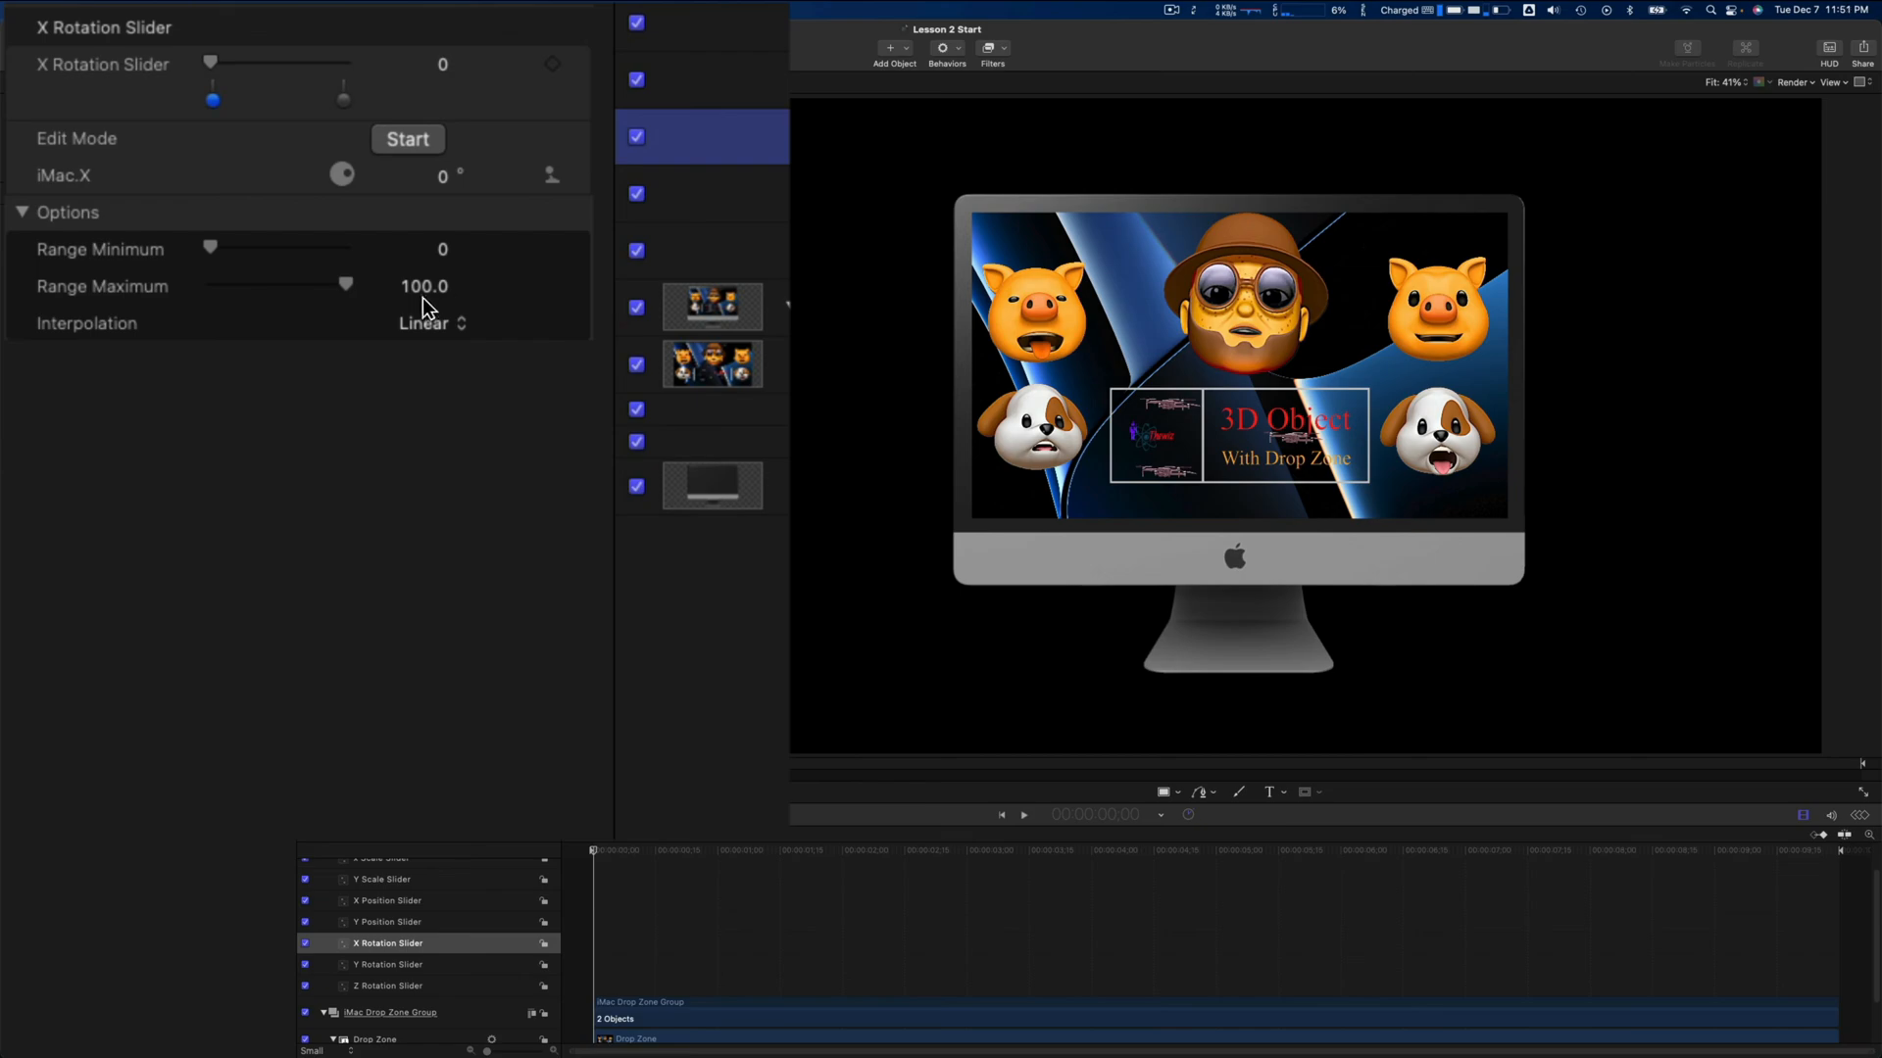
left_click(431, 145)
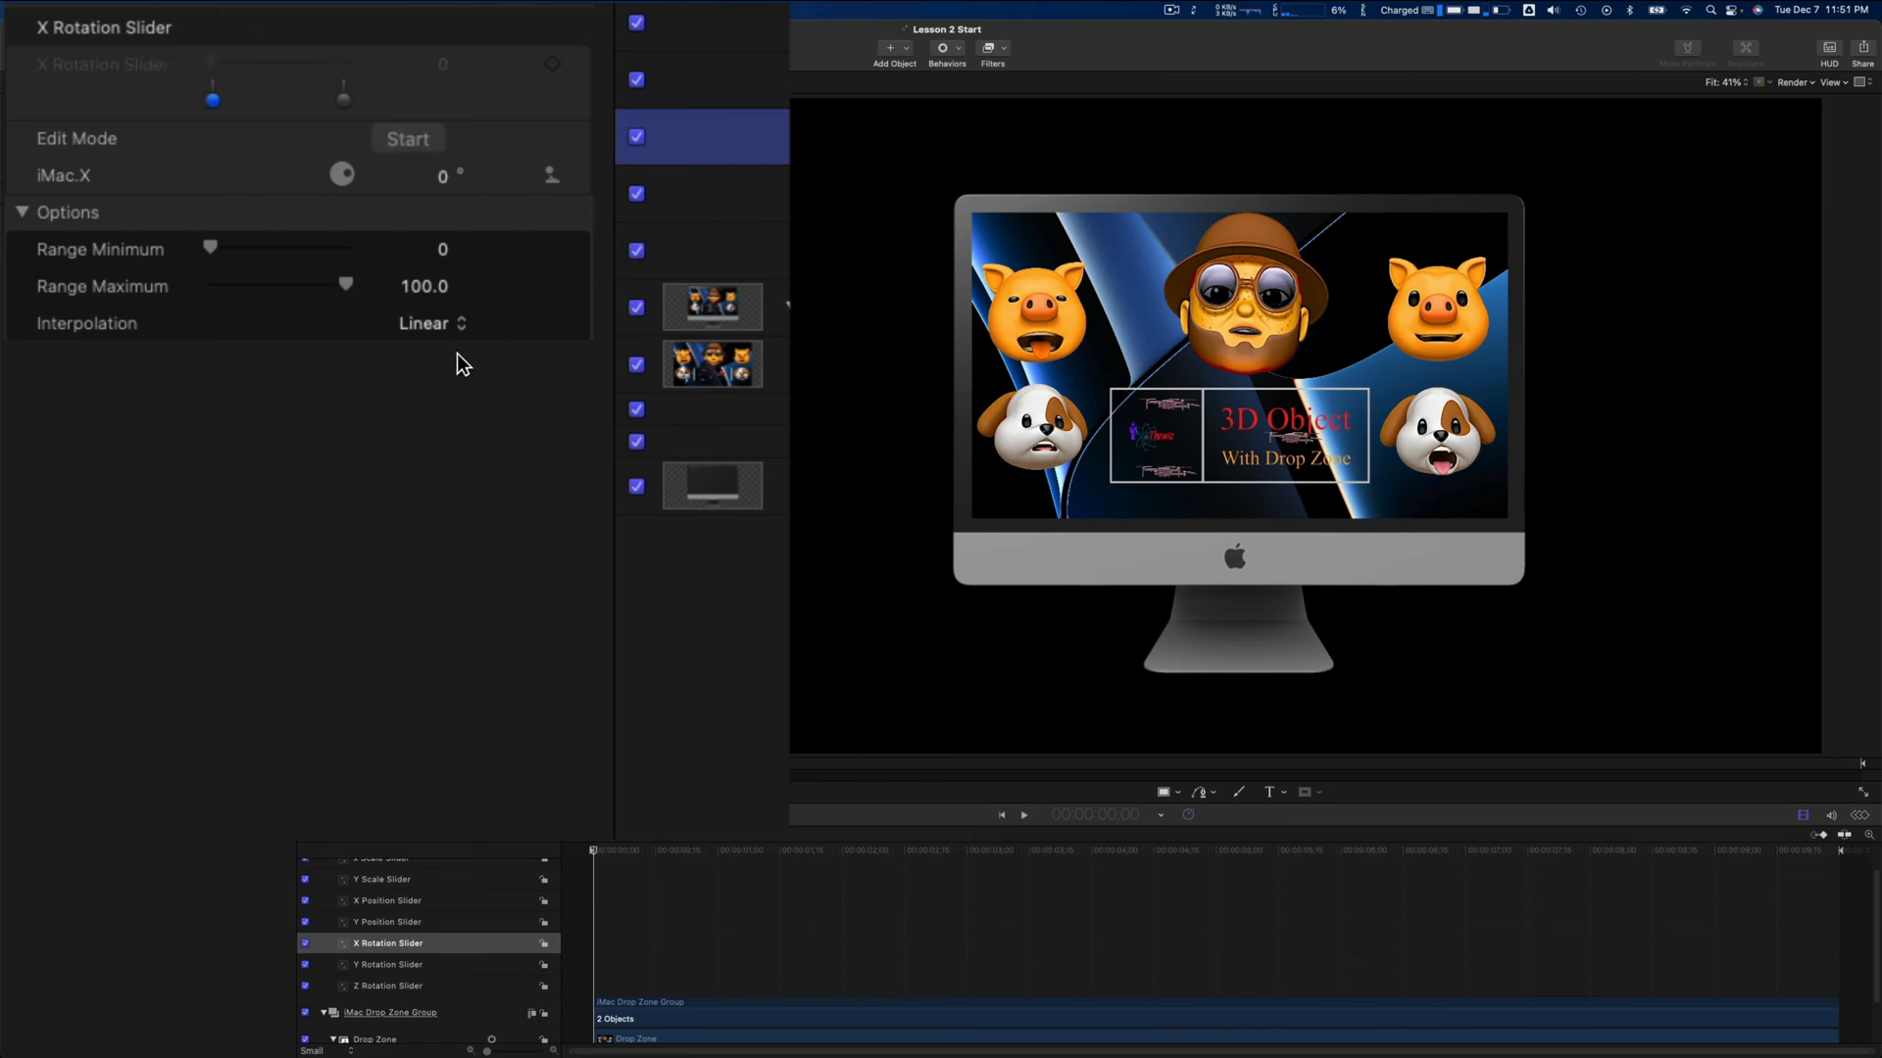
left_click_drag(267, 326, 251, 325)
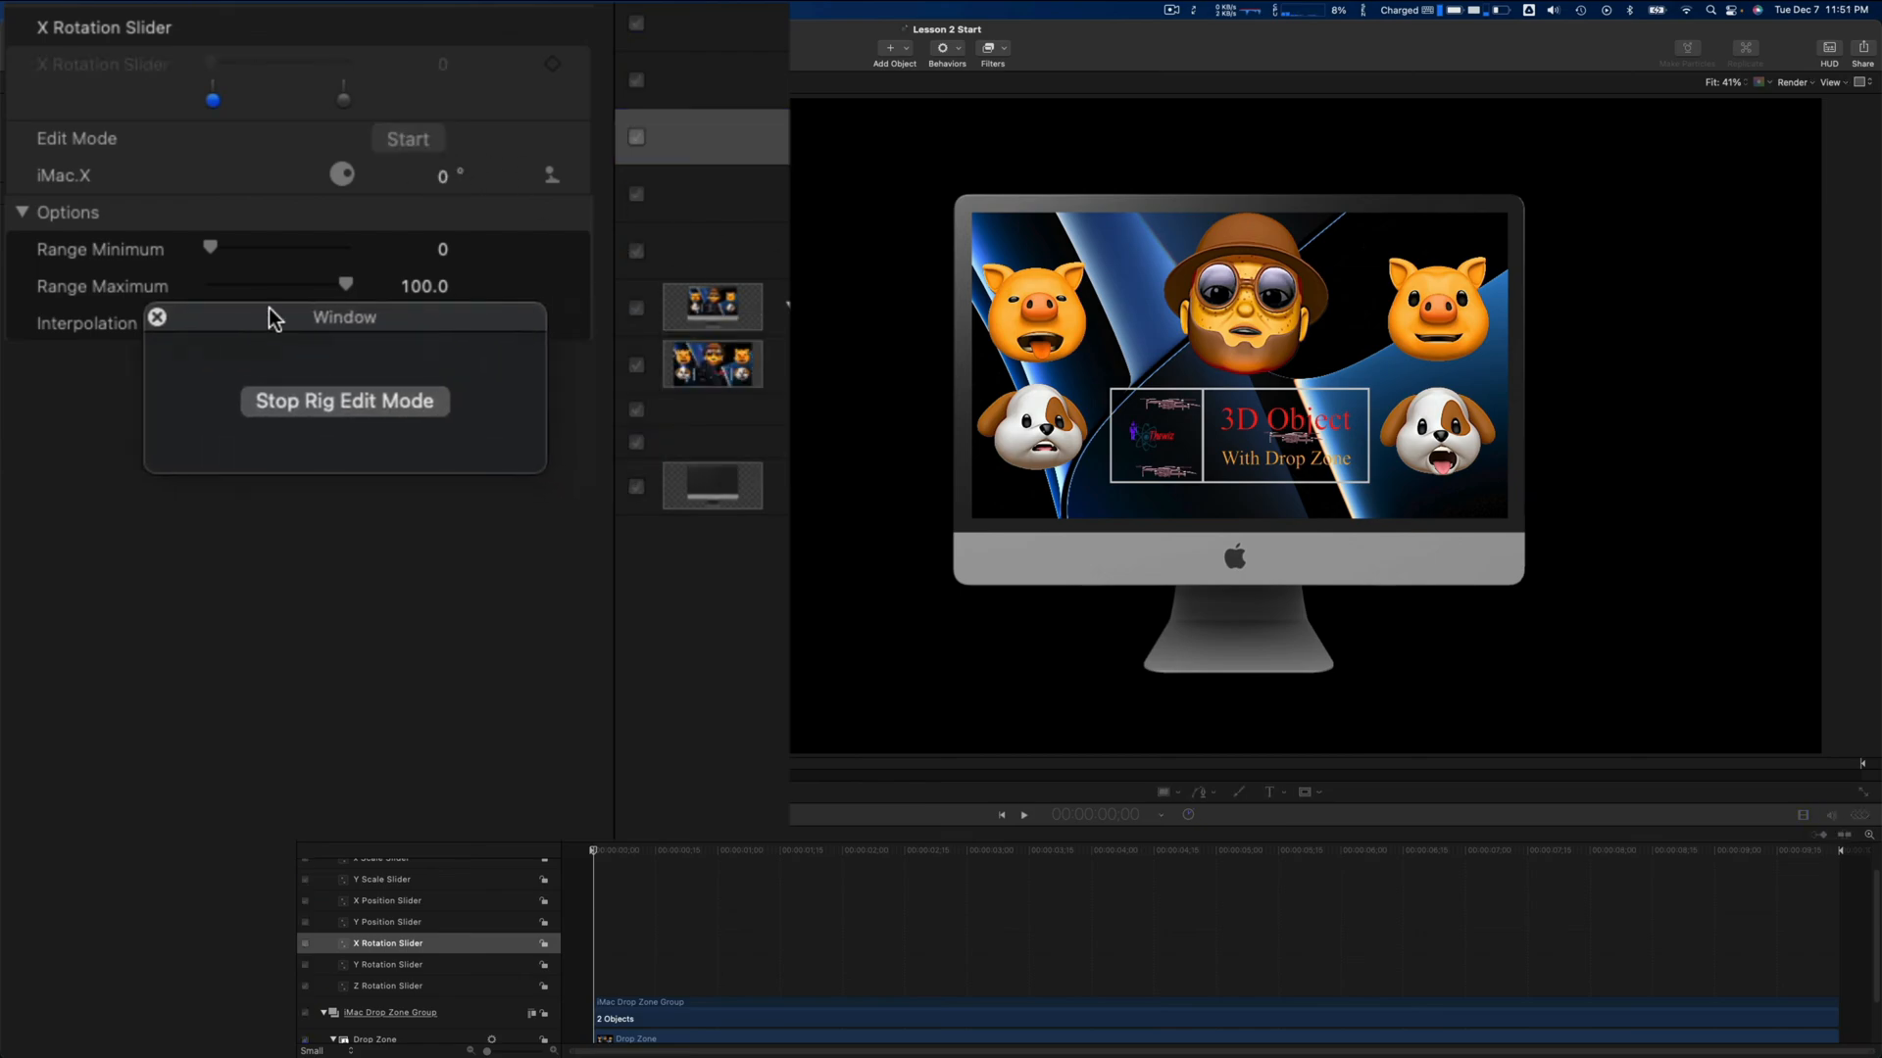
left_click(443, 177)
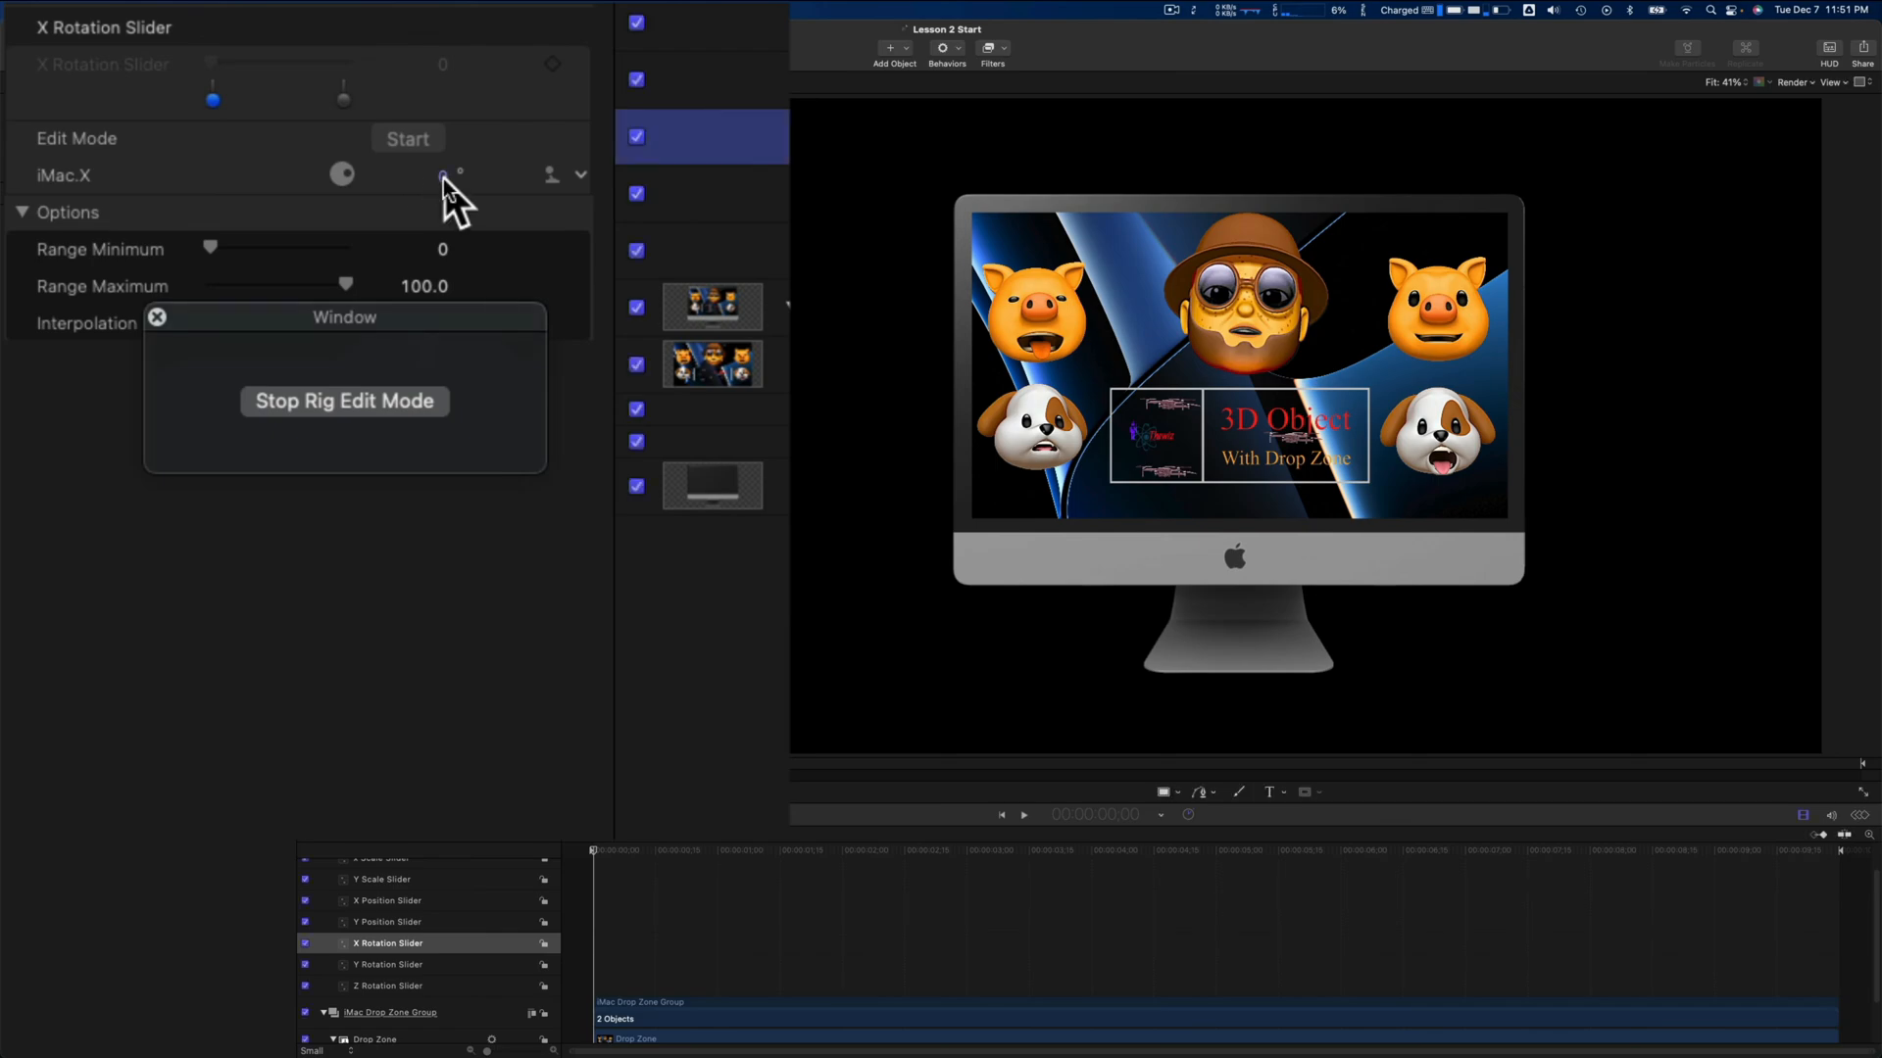
left_click_drag(443, 179, 517, 178)
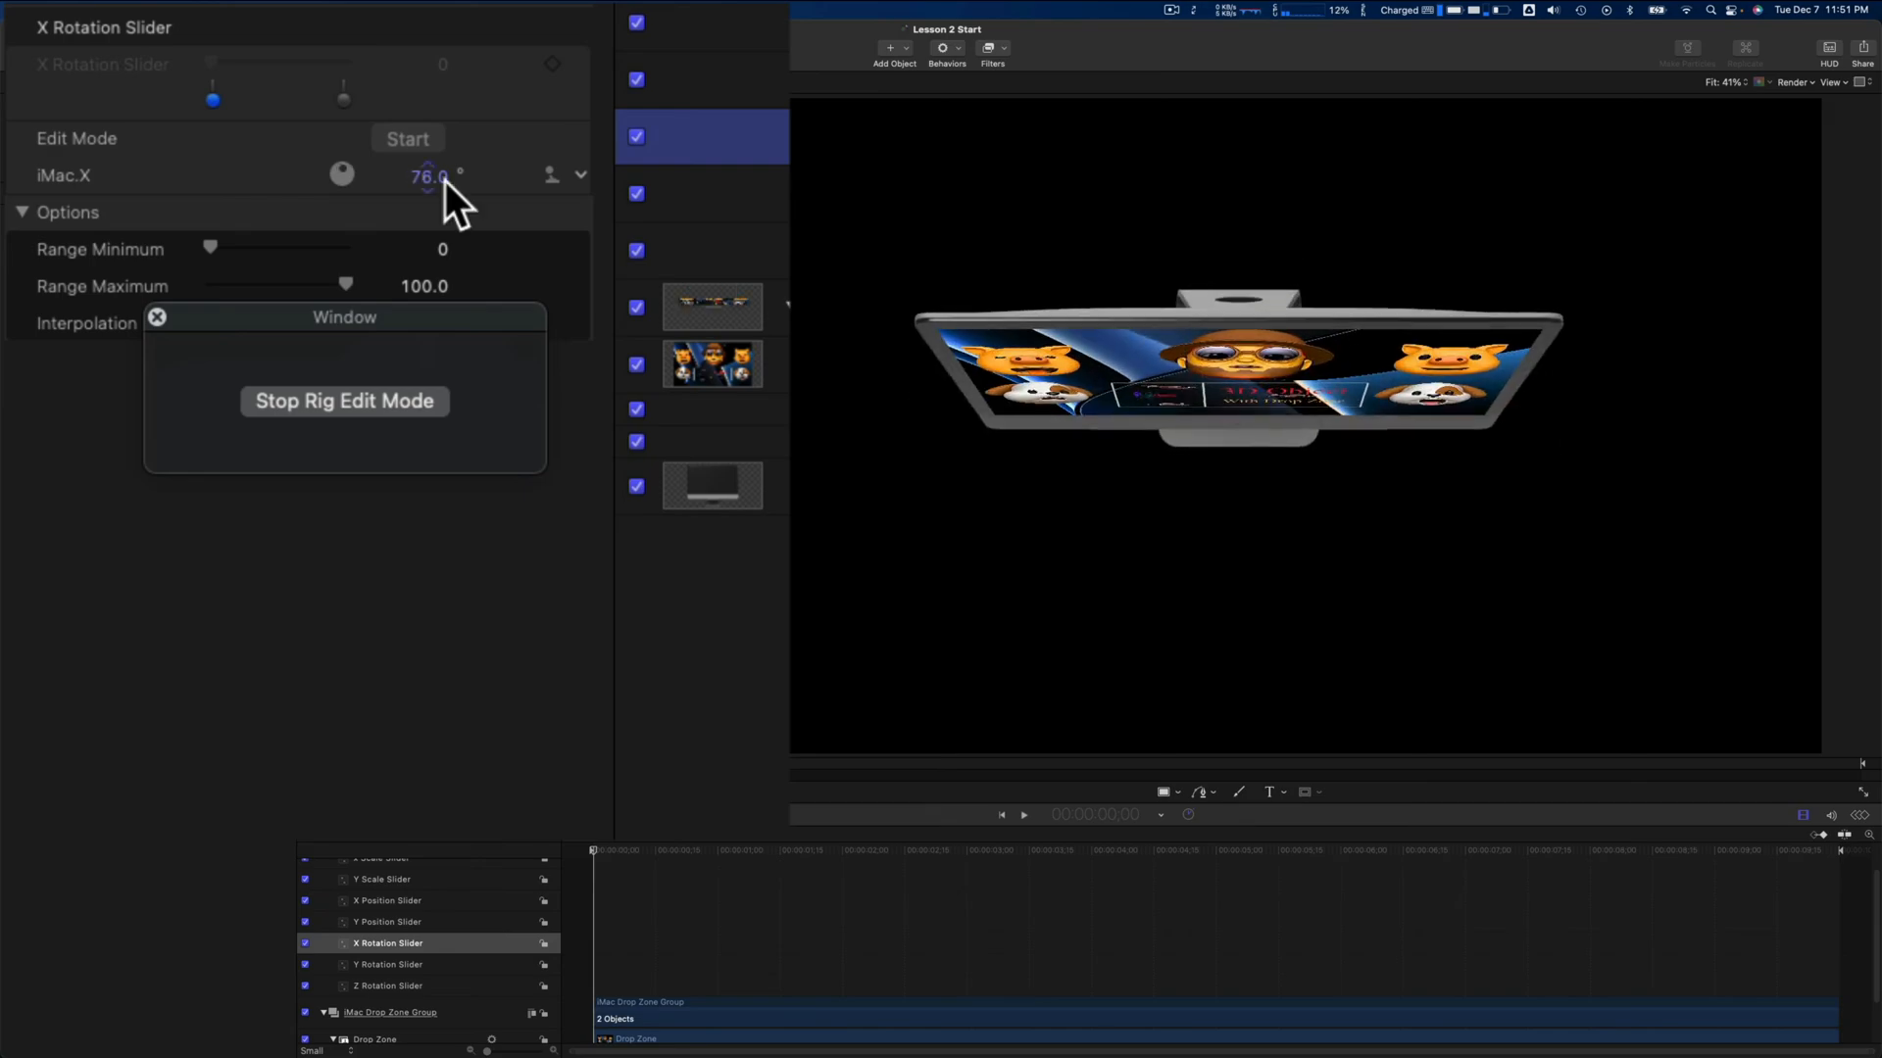
left_click(344, 406)
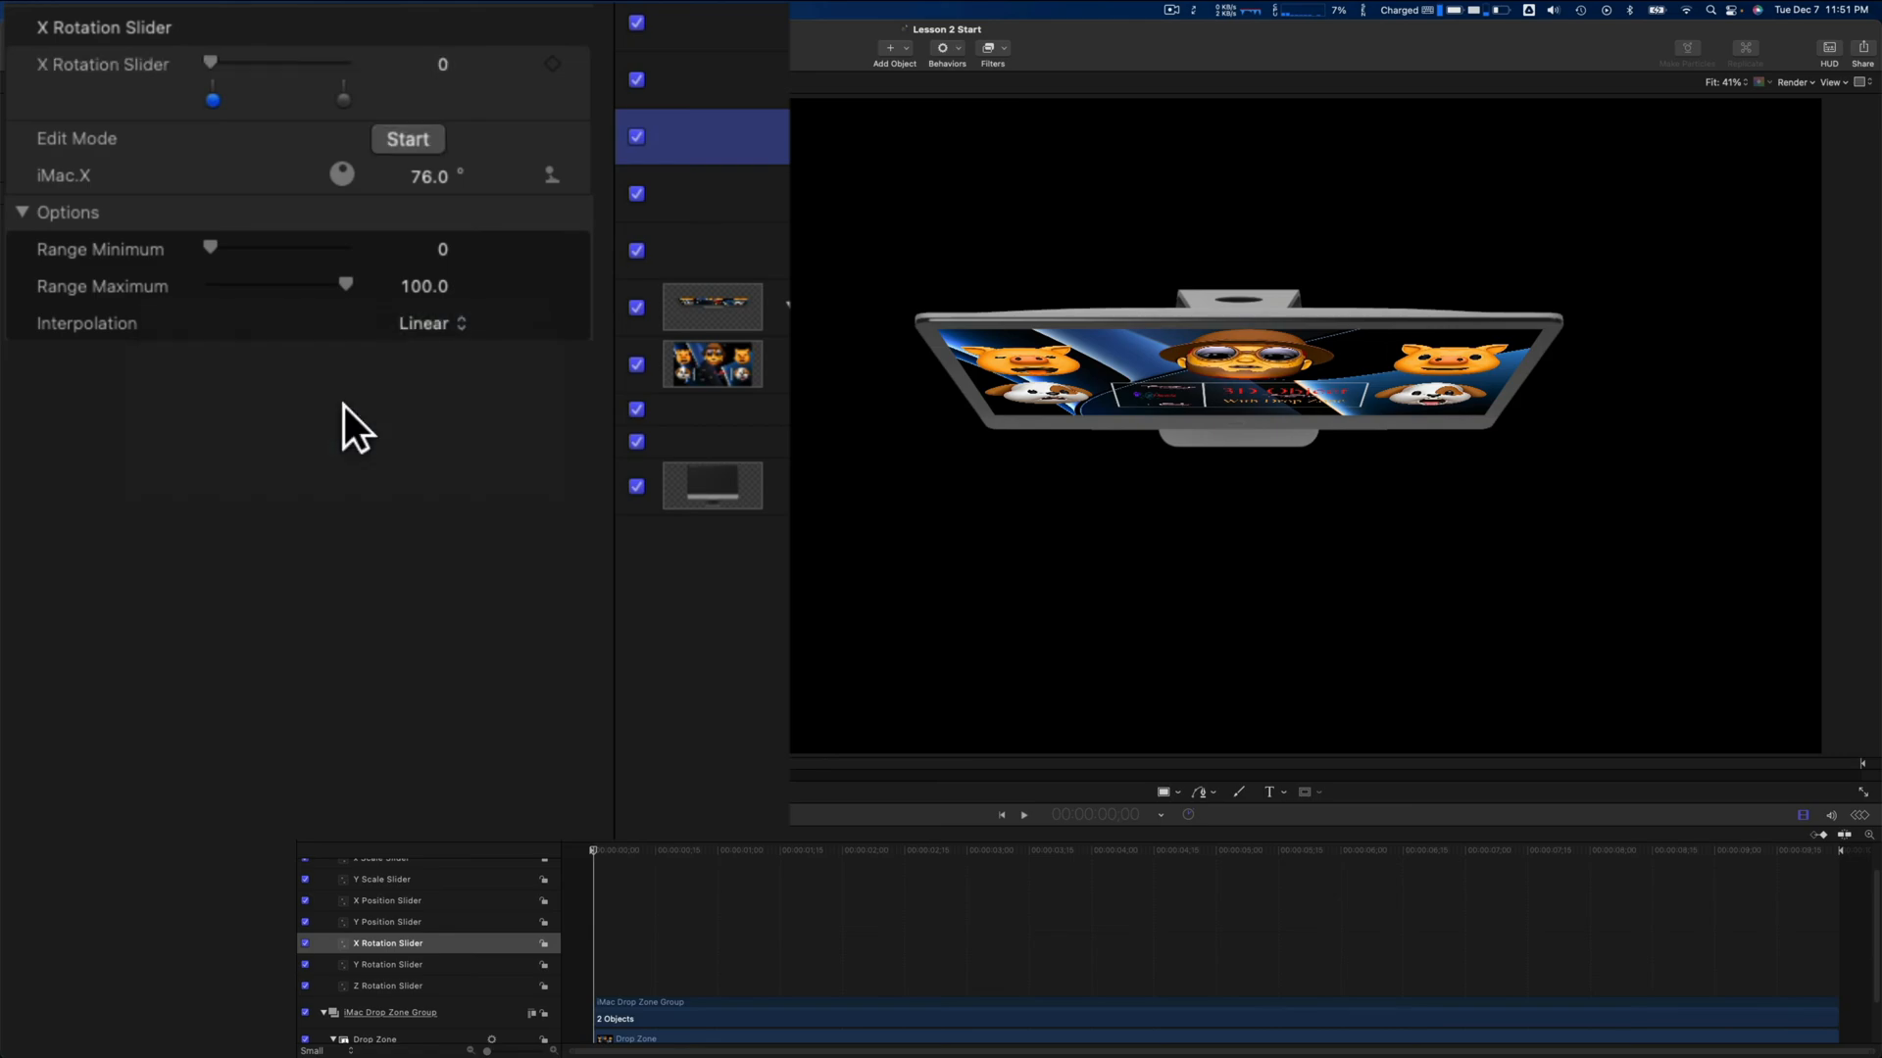
Set the iMac's X rotation to -68° at the X Rotation Slider's end snapshot
left_click(361, 121)
left_click(363, 113)
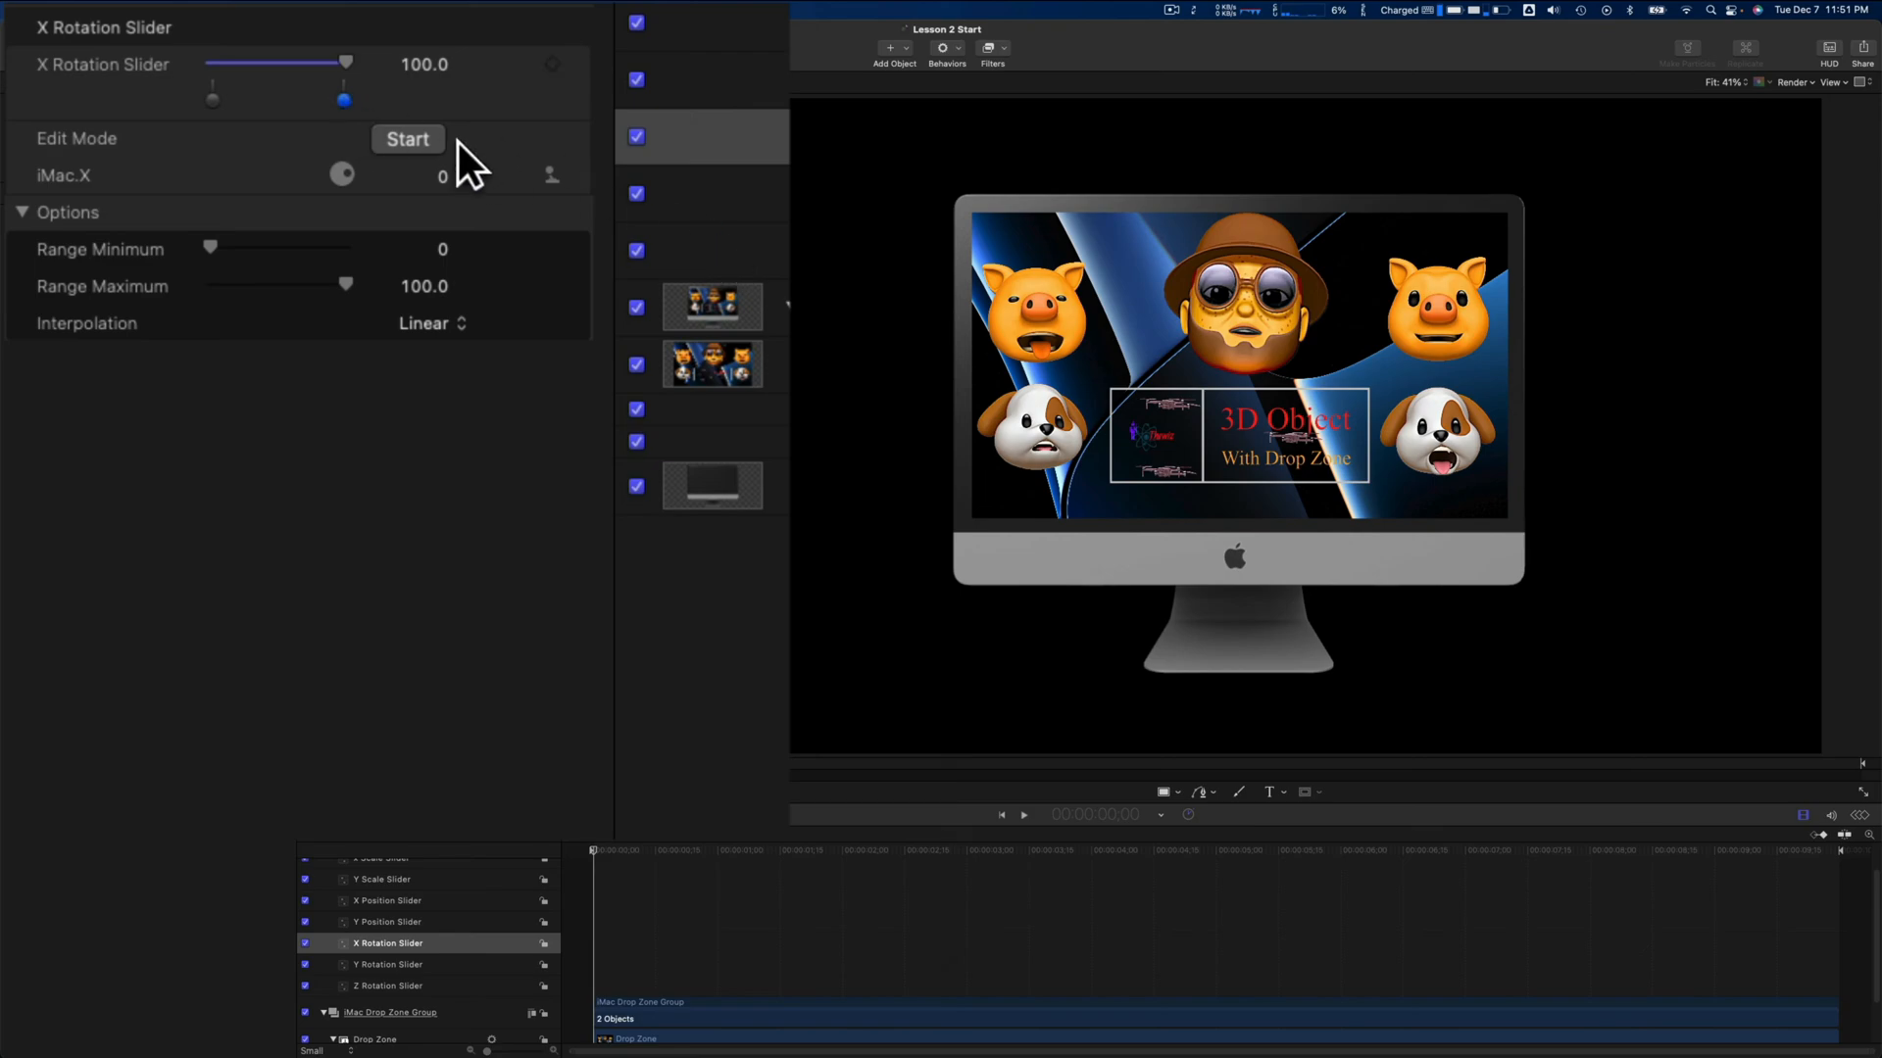
left_click(419, 145)
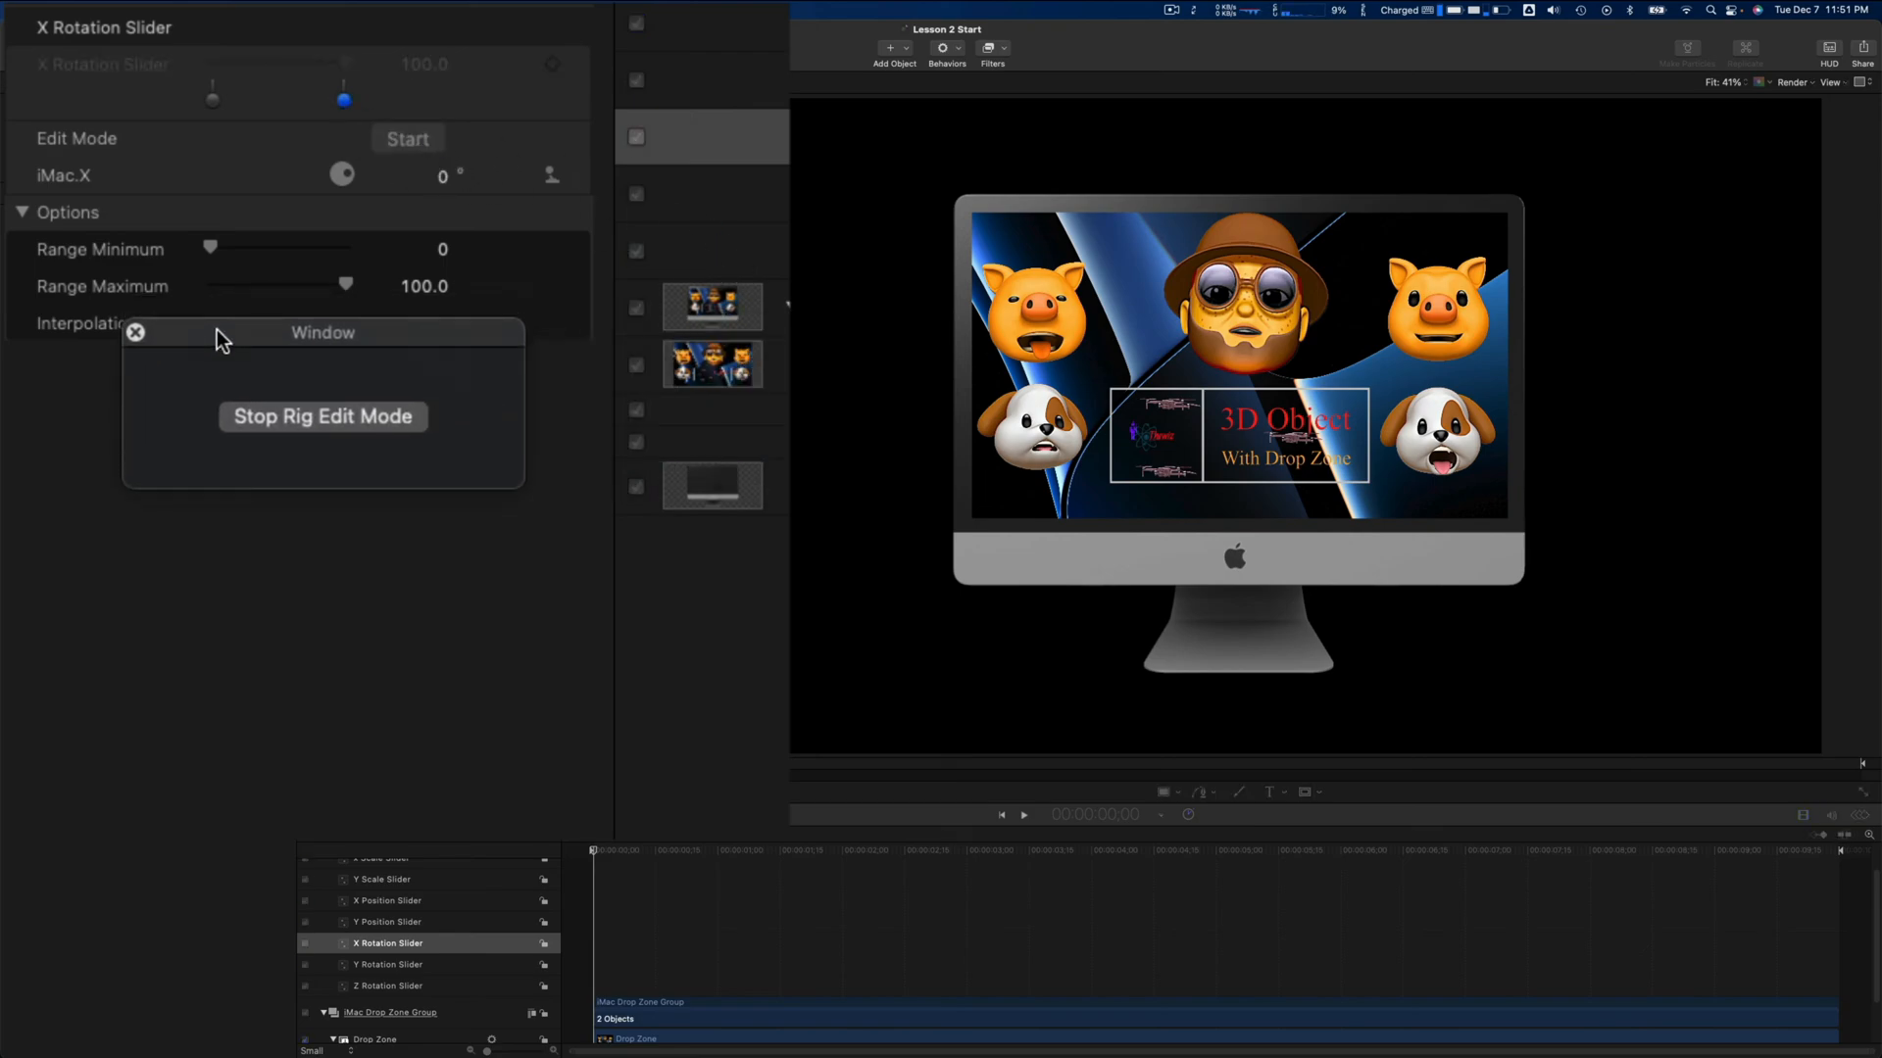
left_click(447, 178)
type("-45")
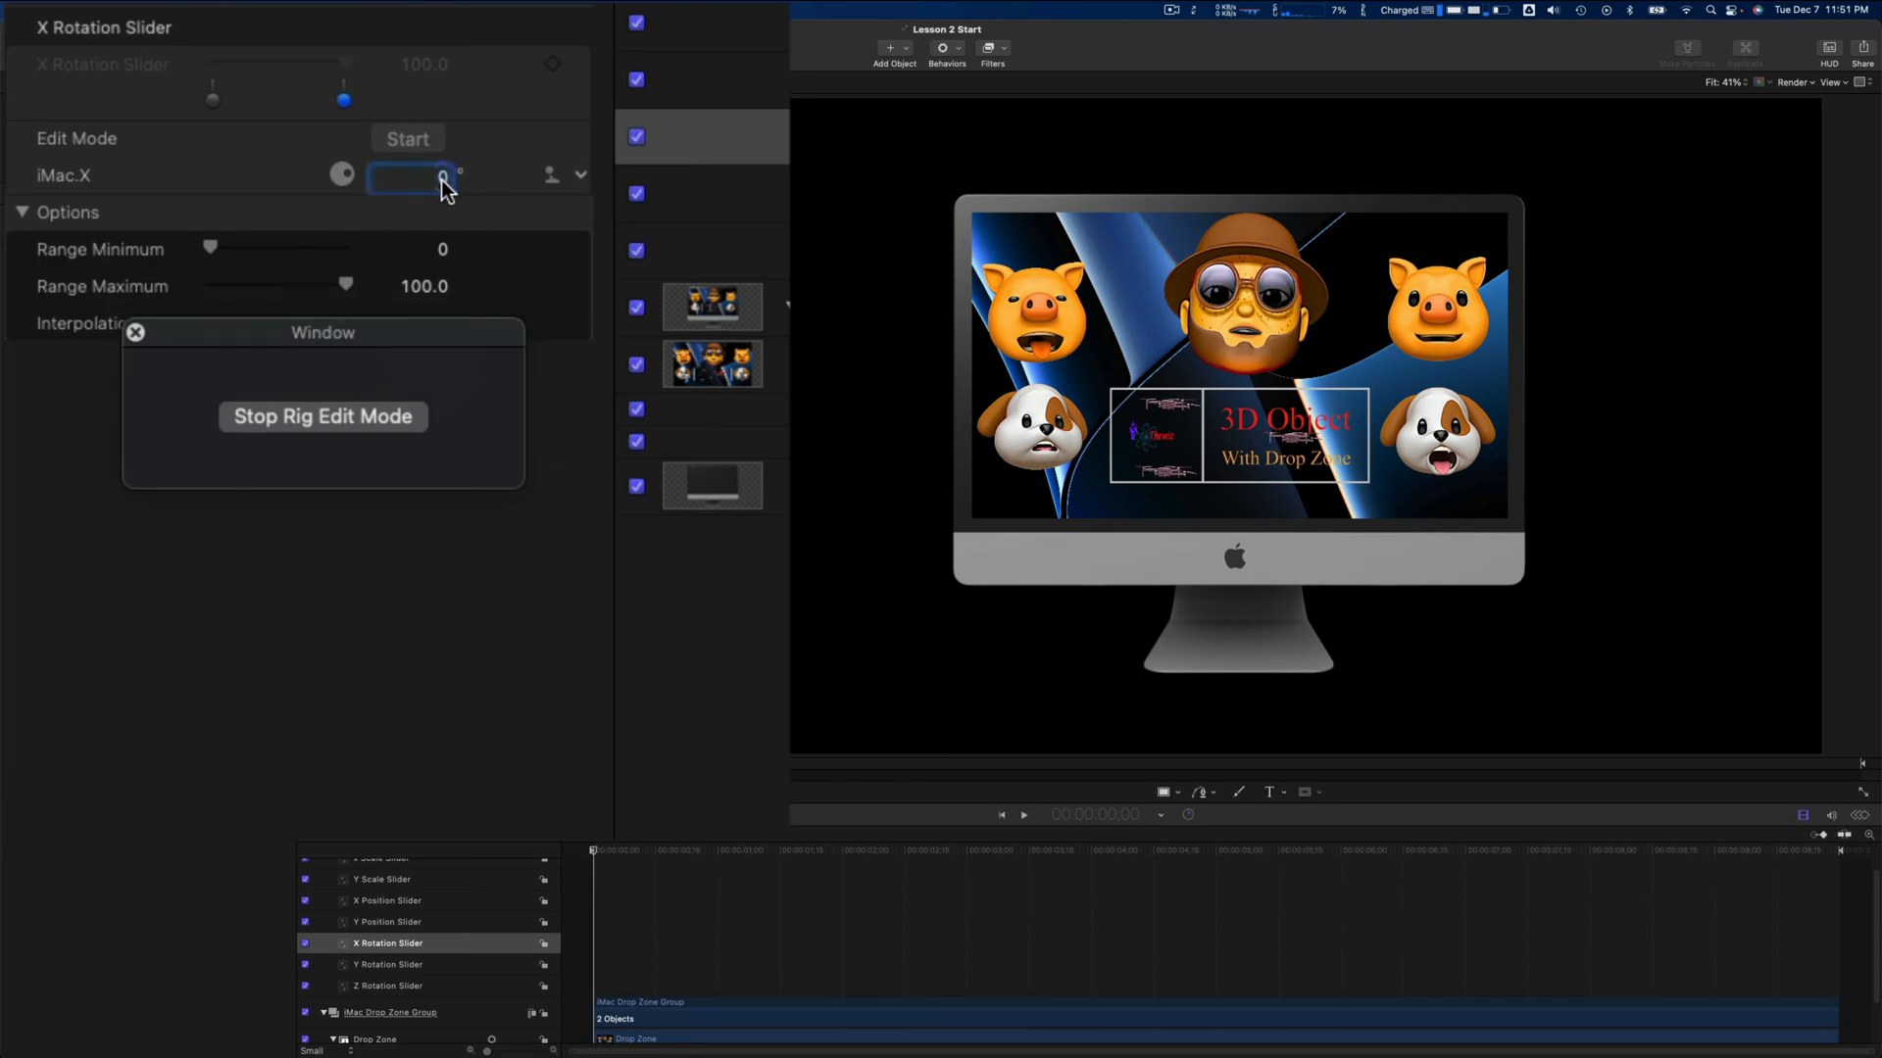
key("Return")
left_click_drag(443, 183, 443, 180)
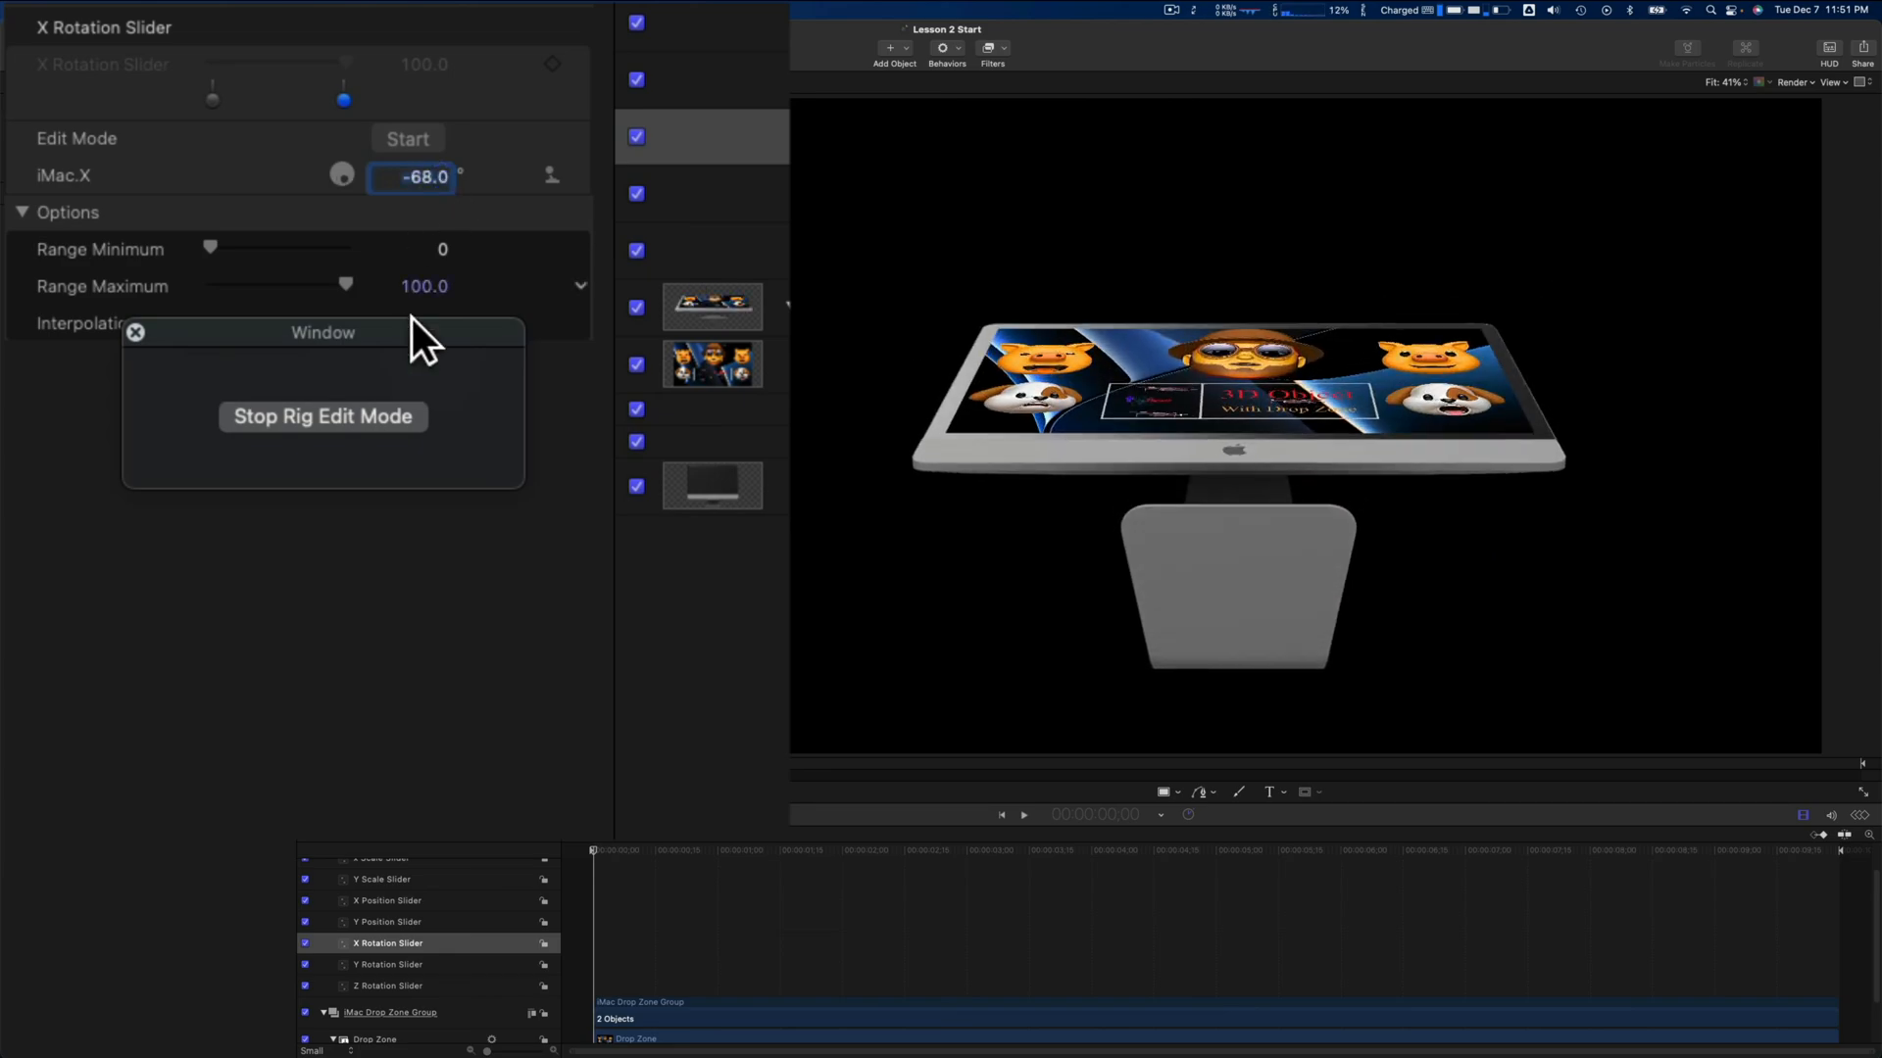
left_click(351, 415)
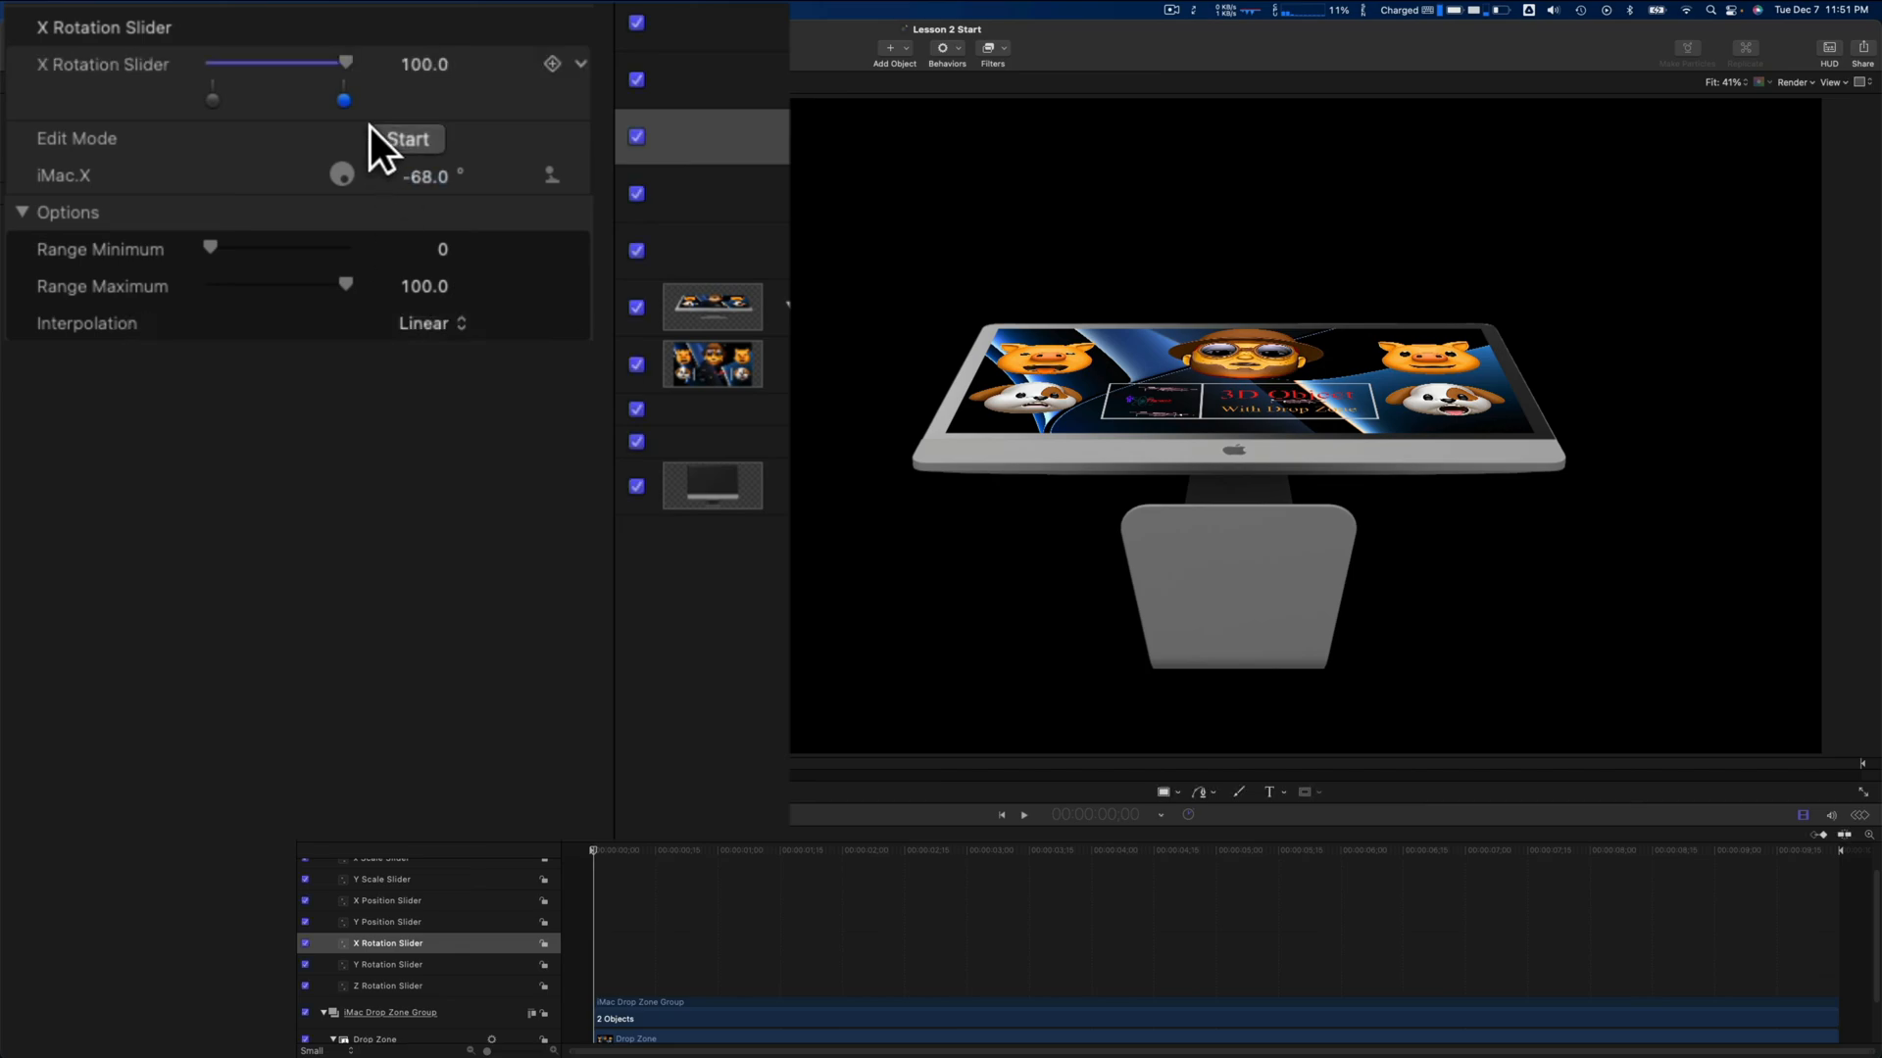
Set the X Rotation Slider's current value to 50
left_click_drag(367, 74, 307, 74)
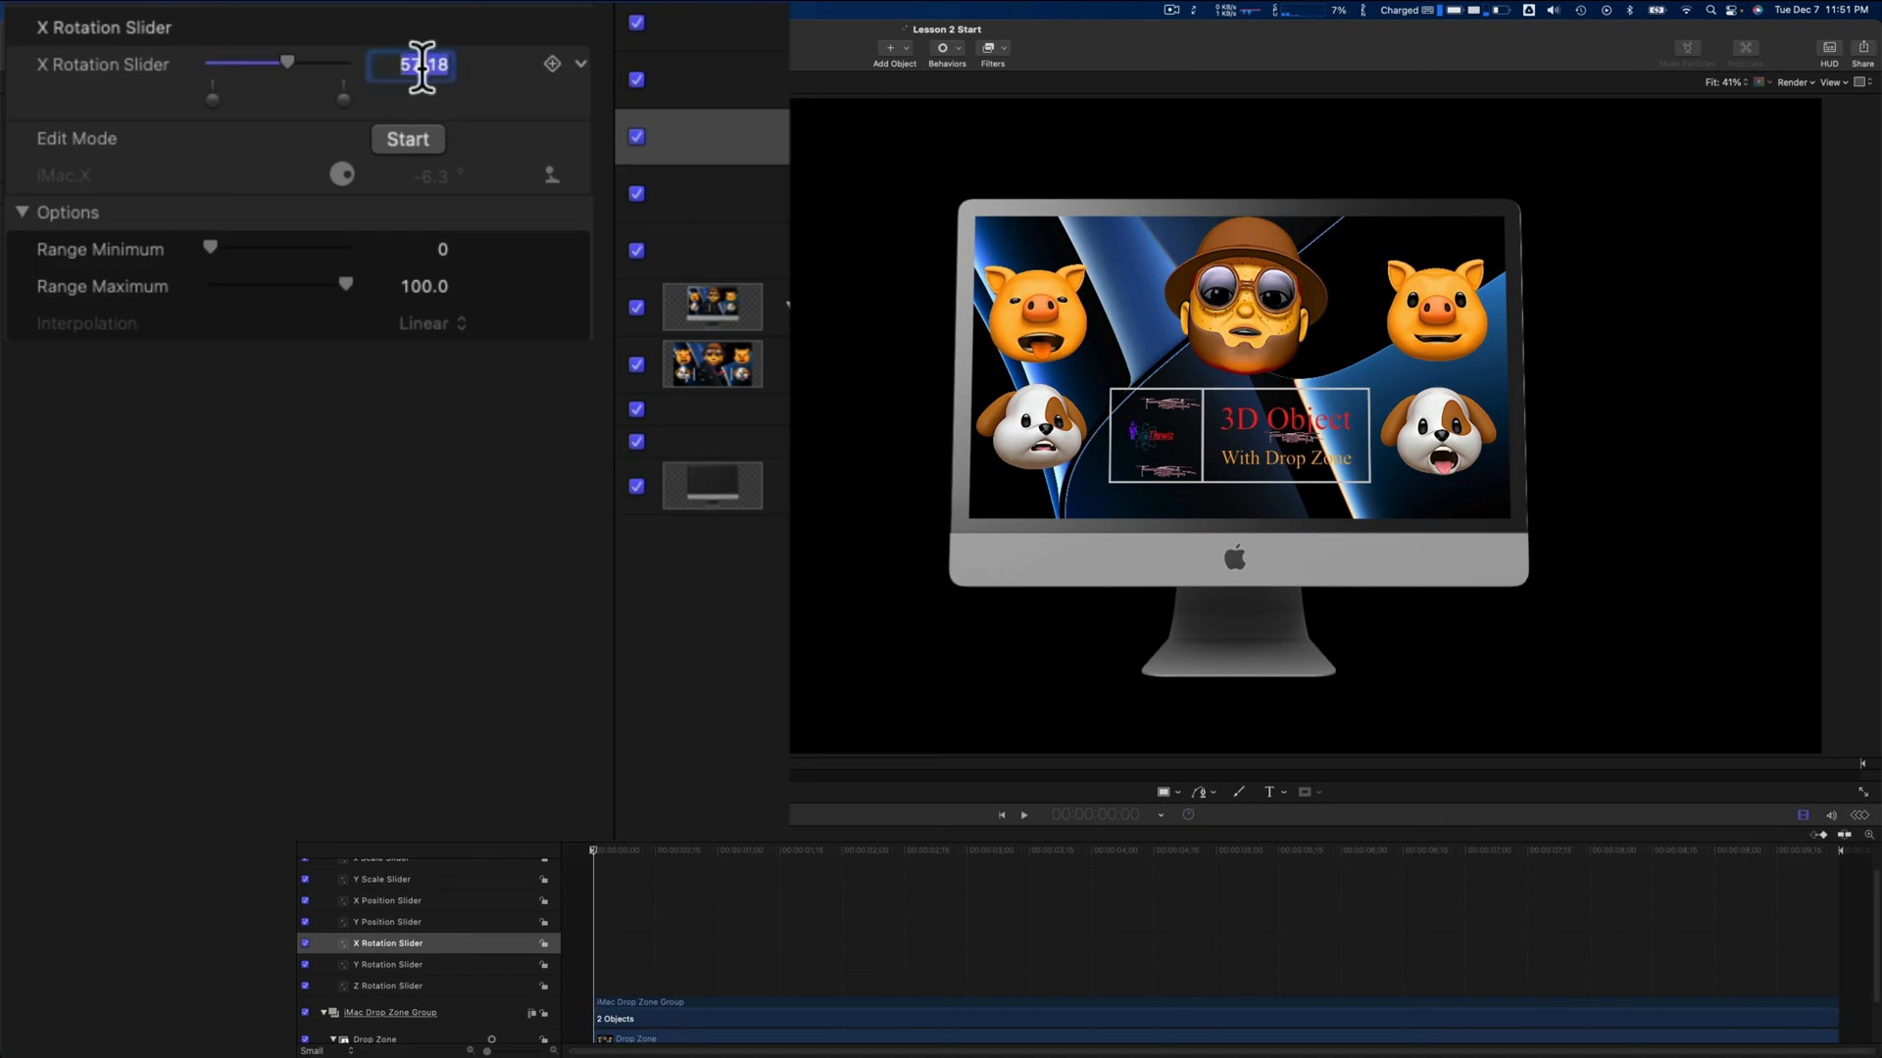
type("50")
key("Return")
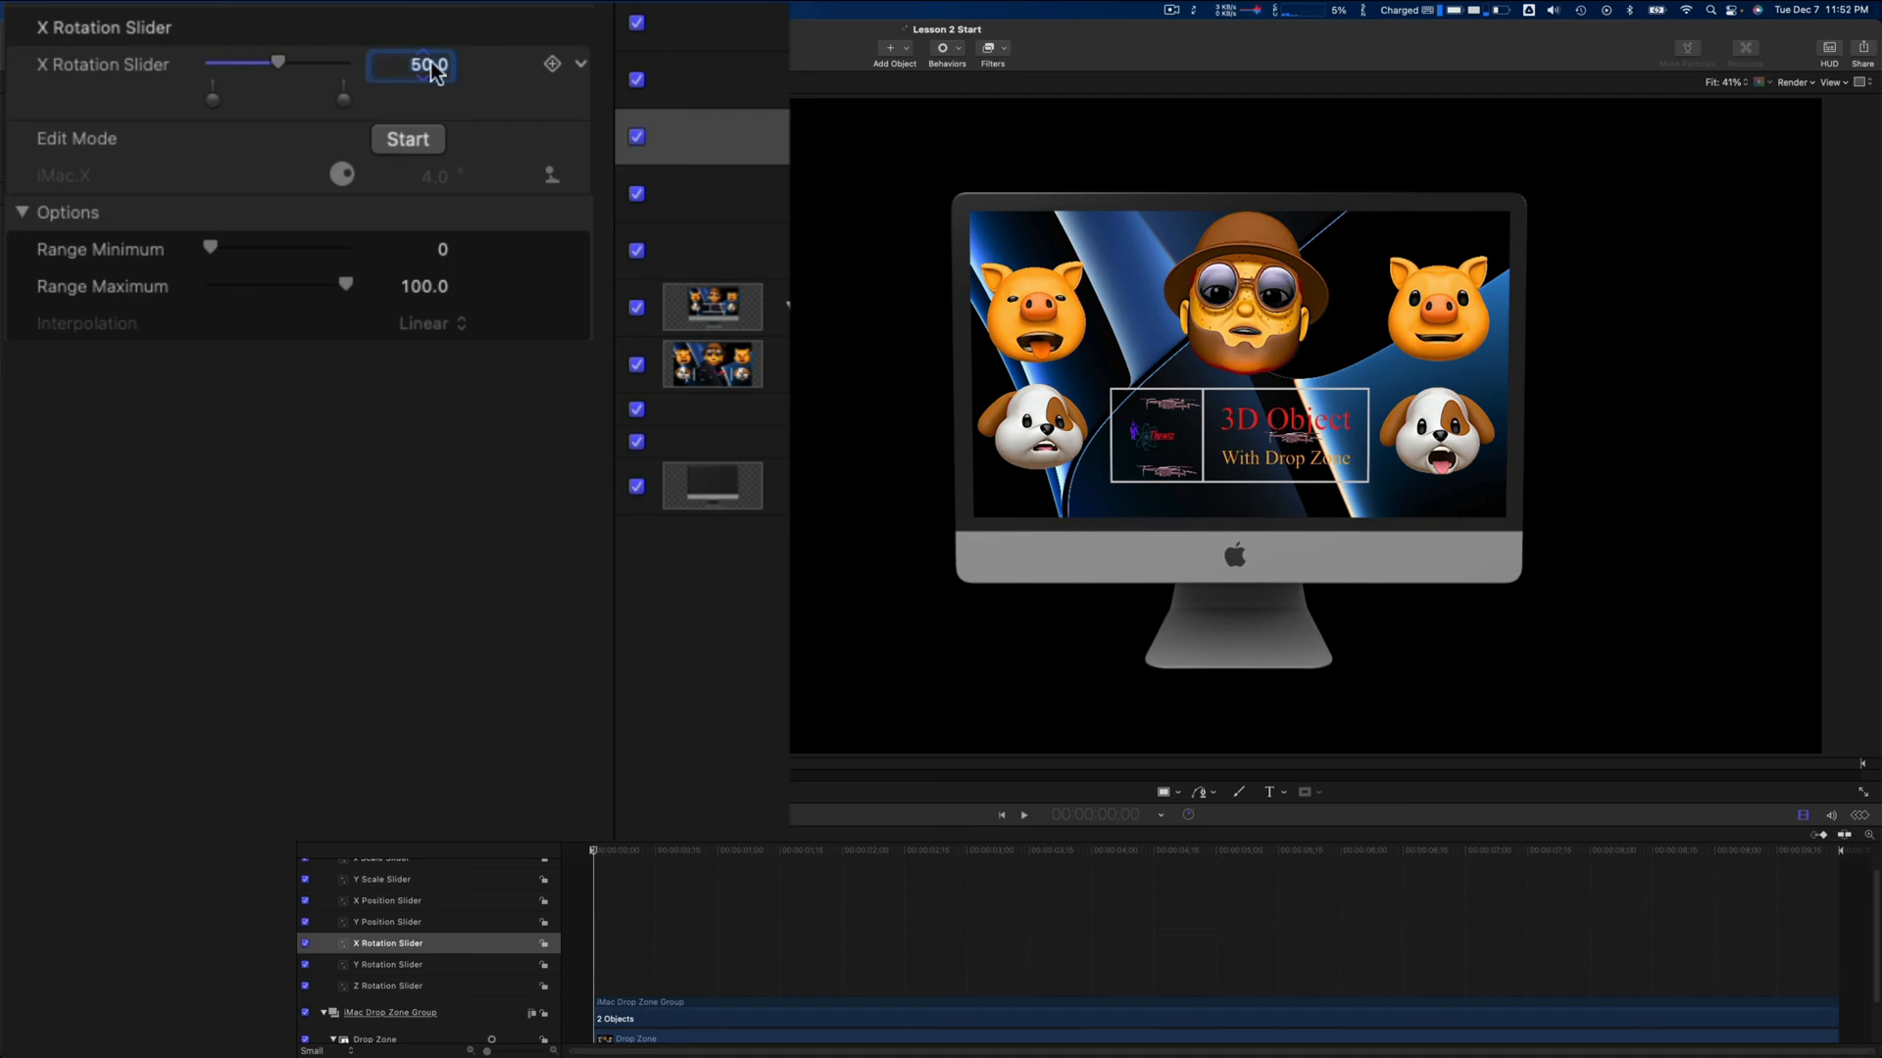
left_click(453, 304)
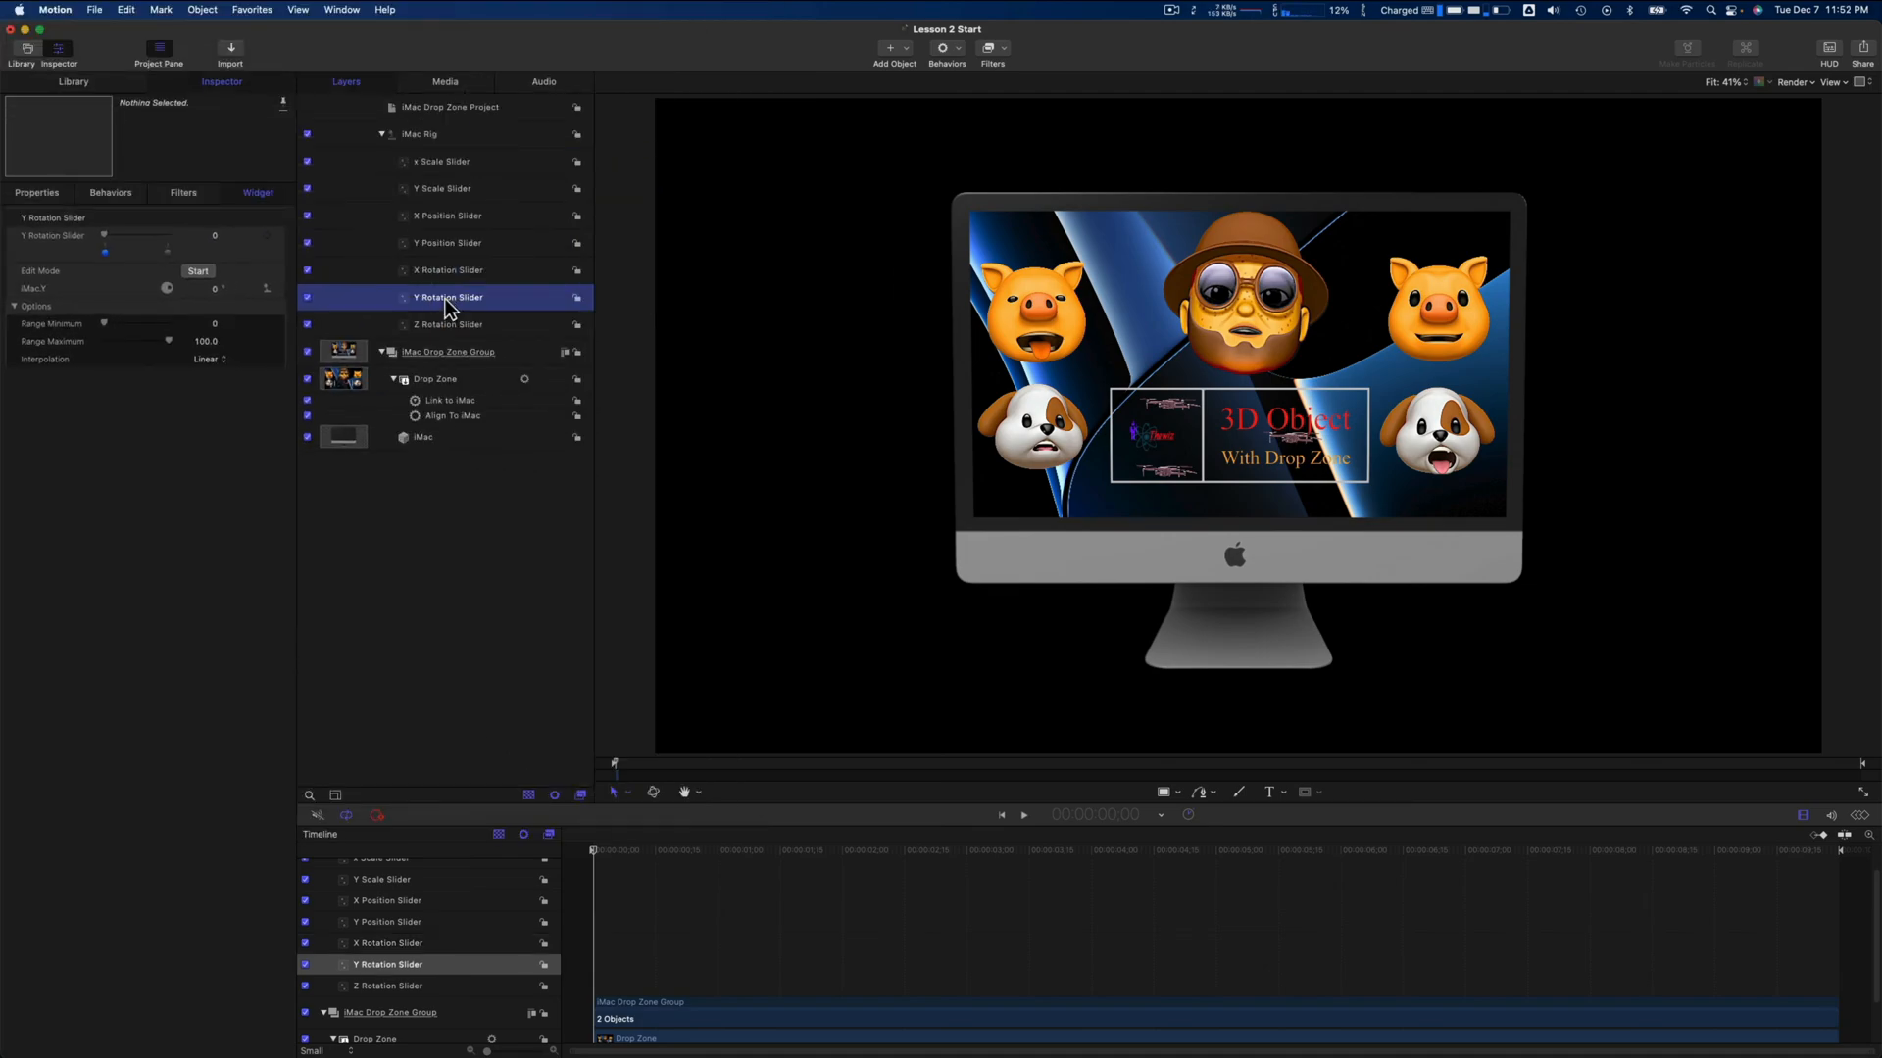
left_click(445, 326)
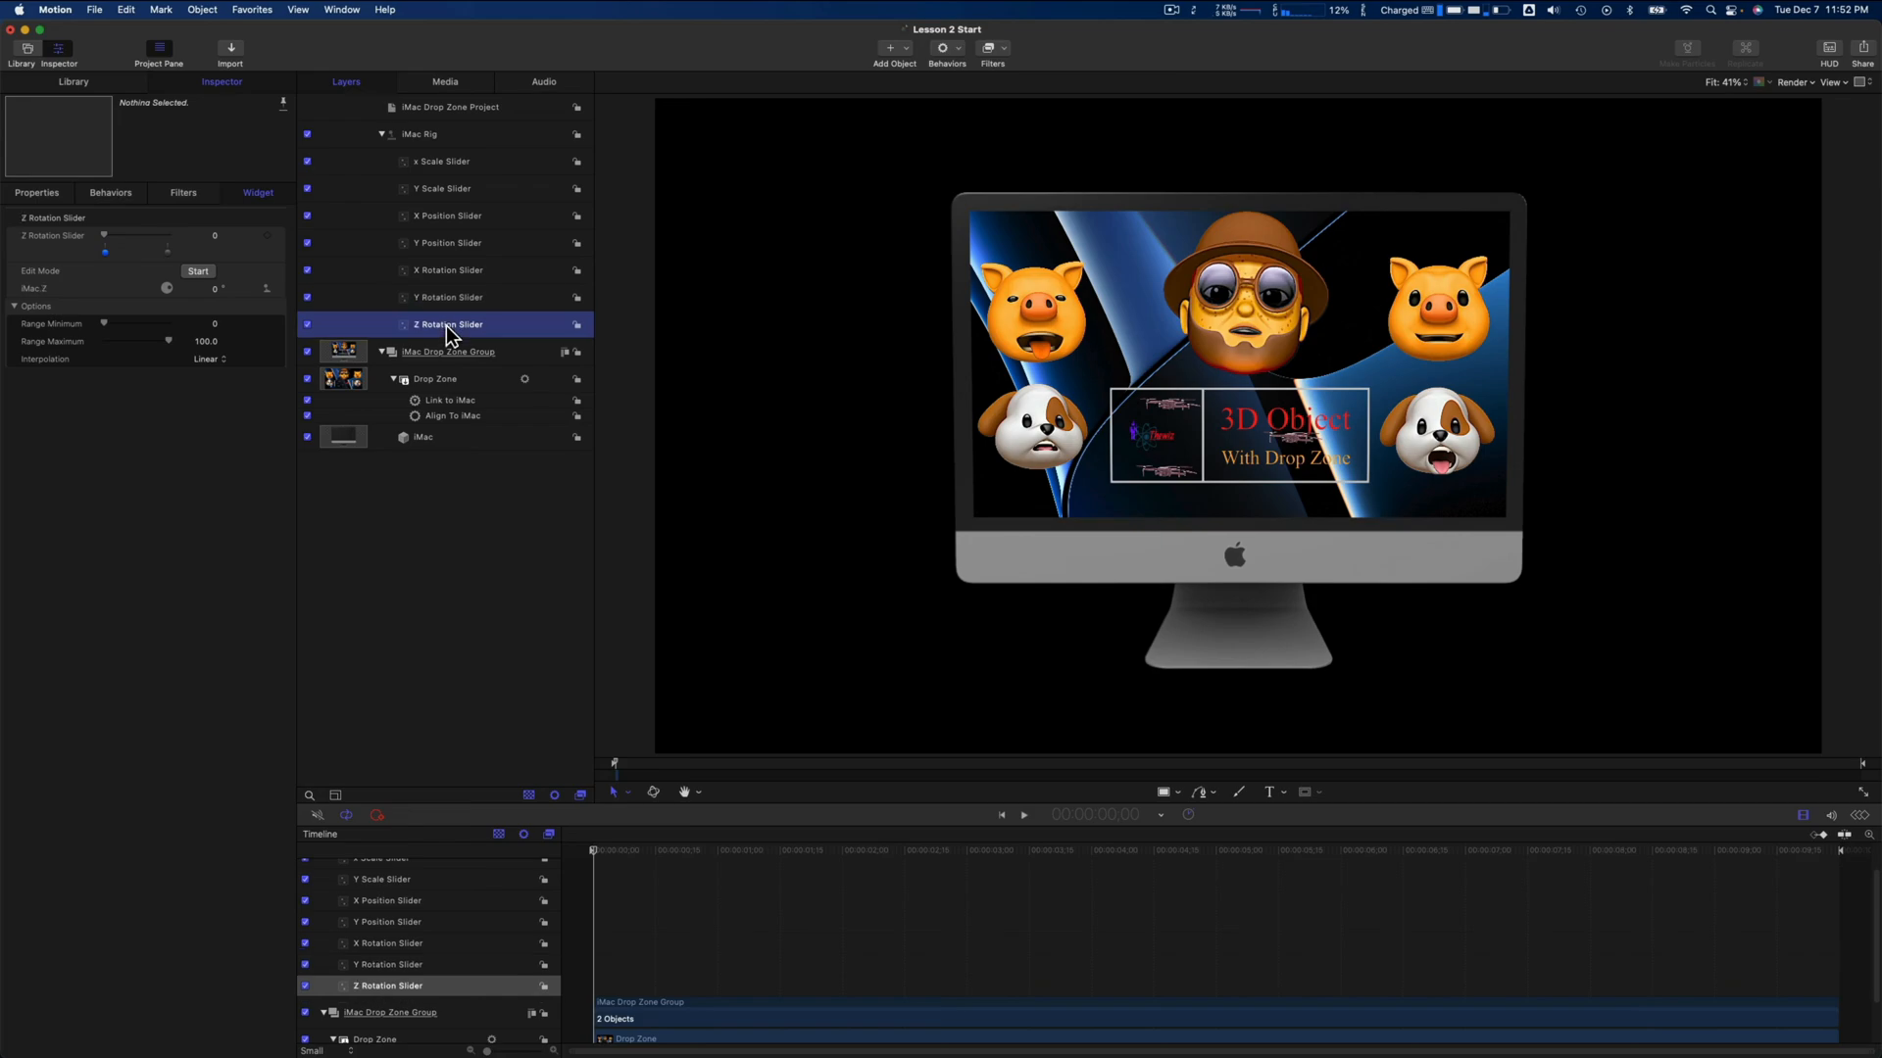
left_click(449, 304)
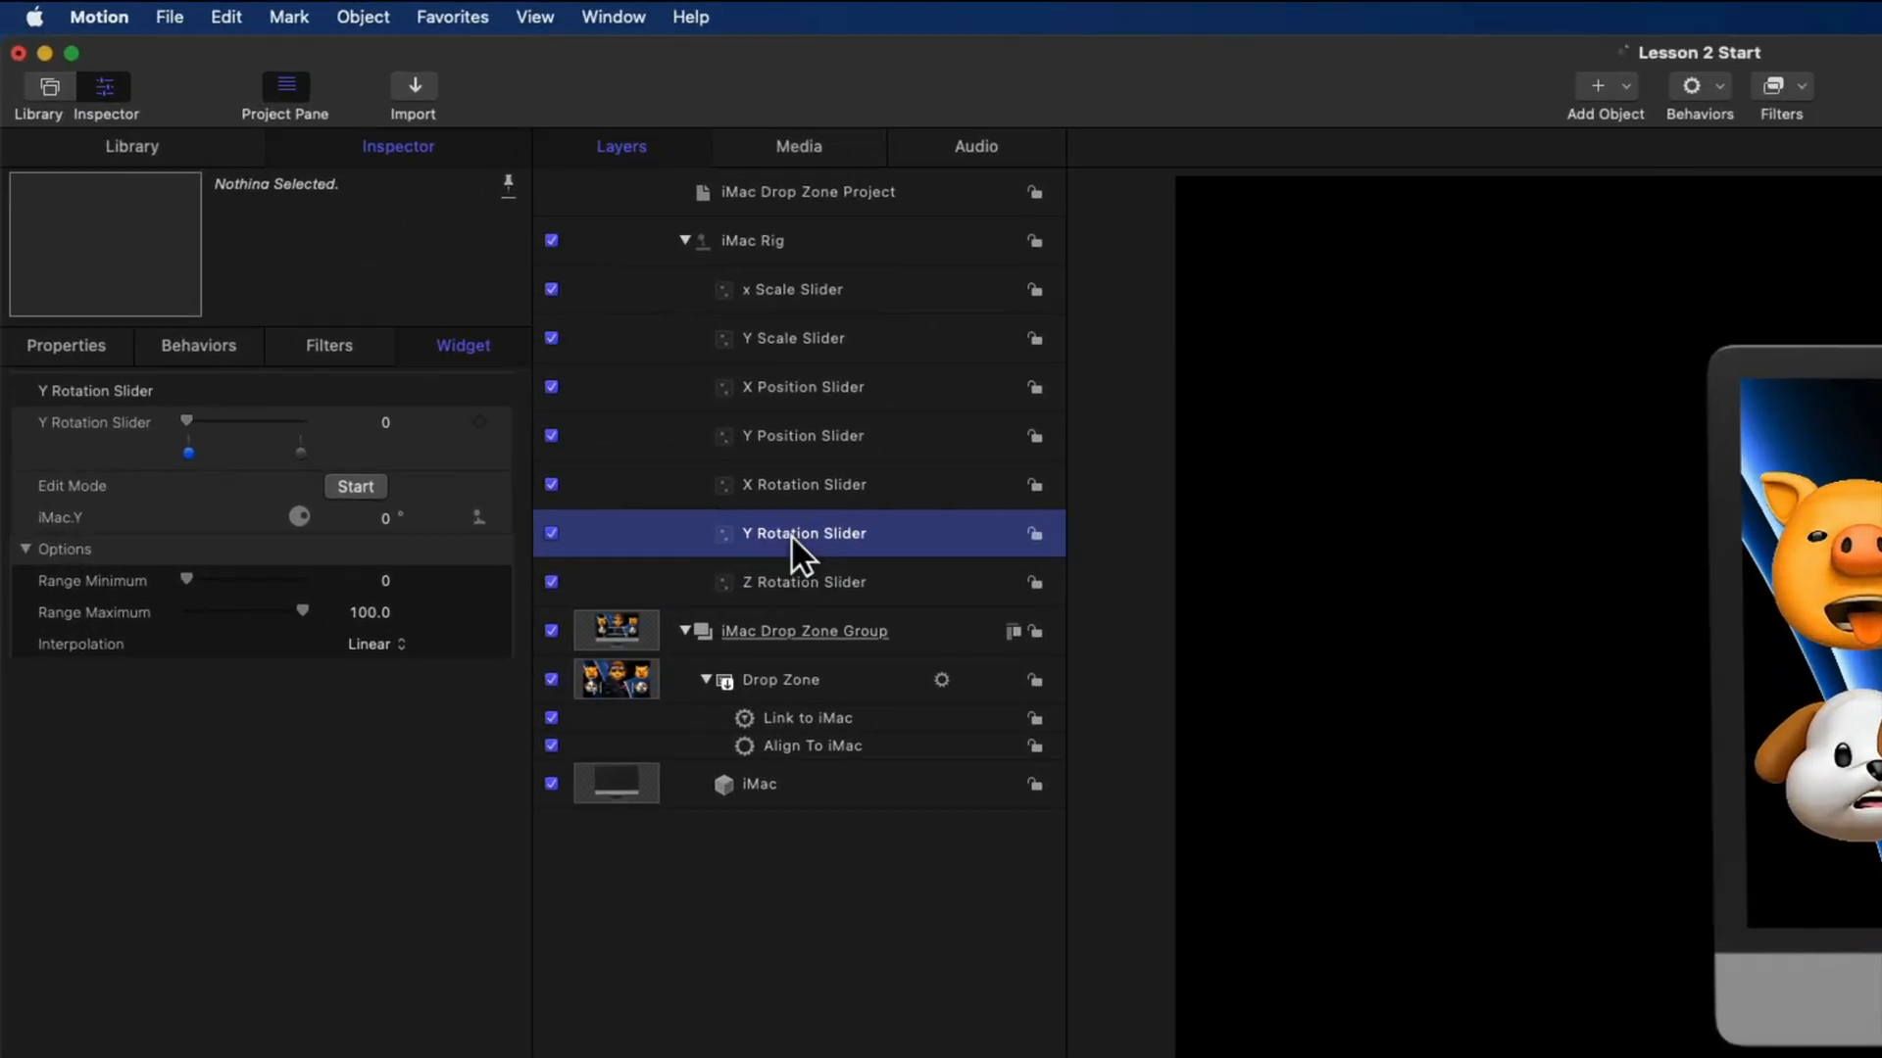
key("Down")
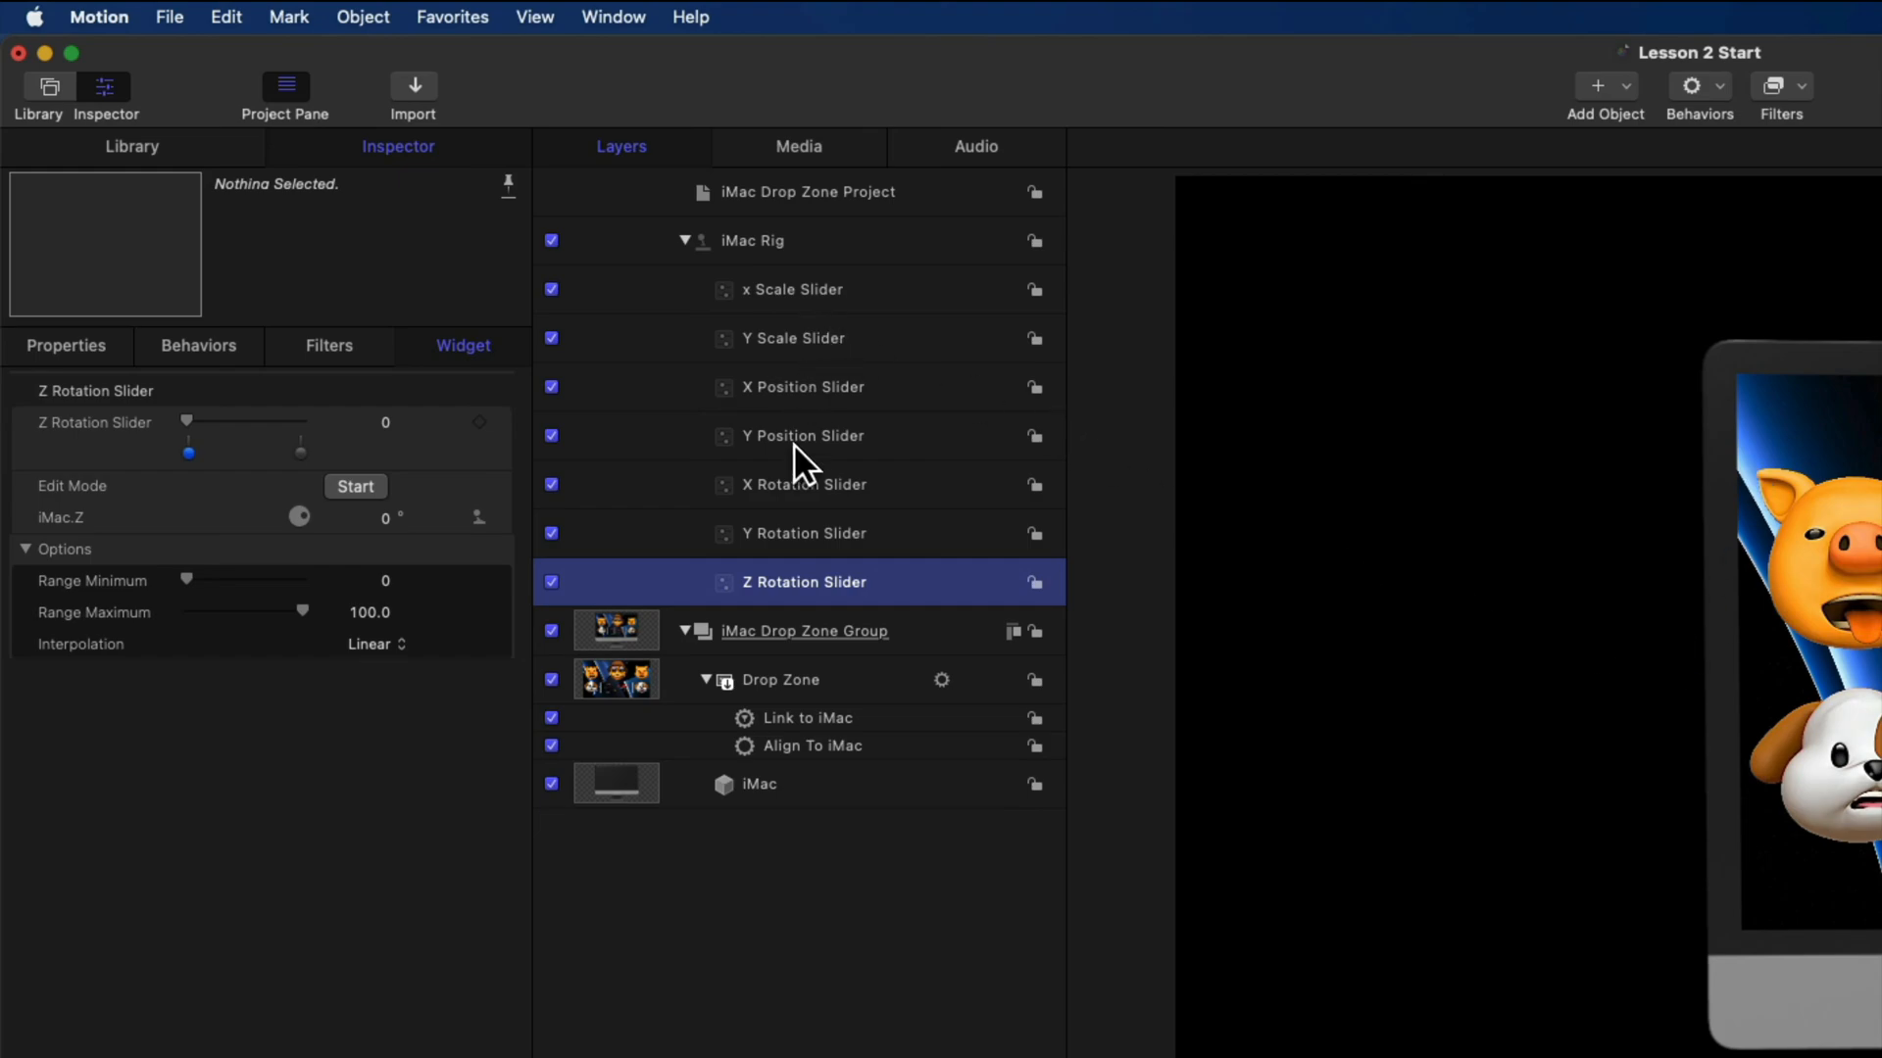
left_click(782, 257)
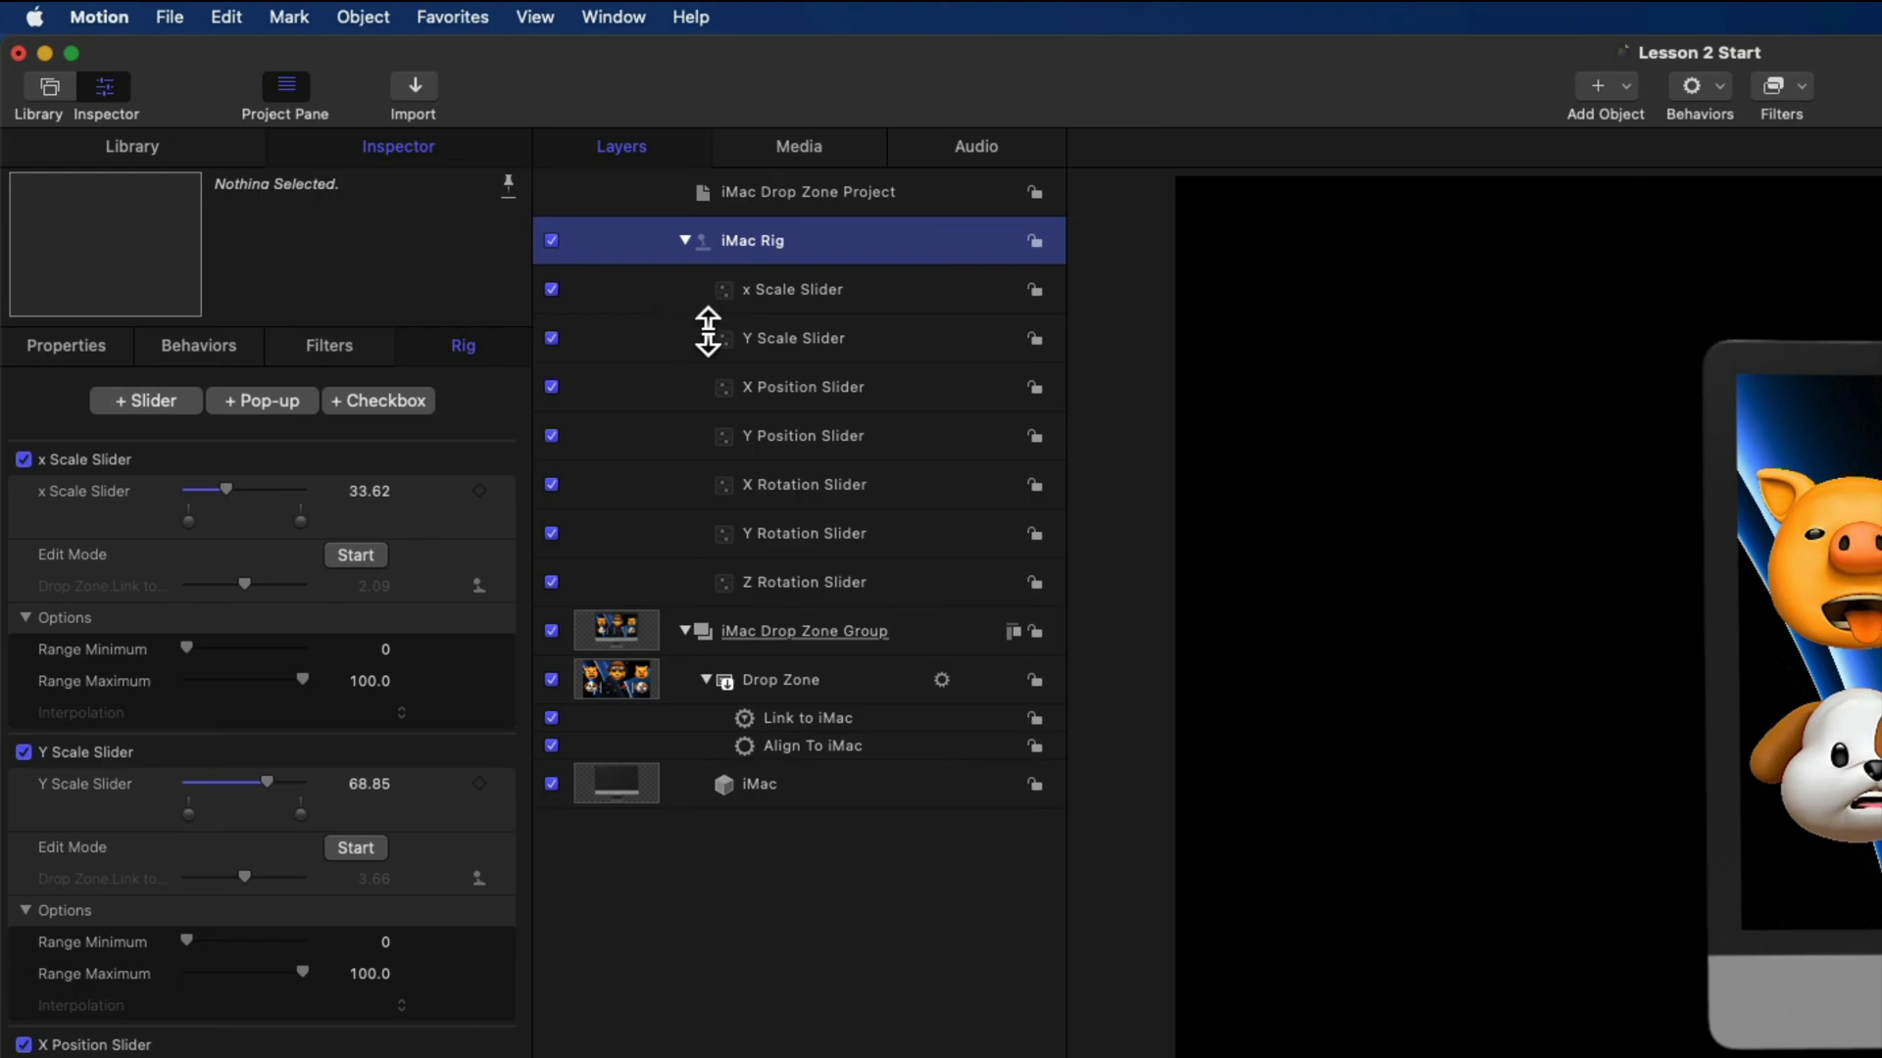
left_click_drag(706, 323, 779, 333)
left_click(784, 308)
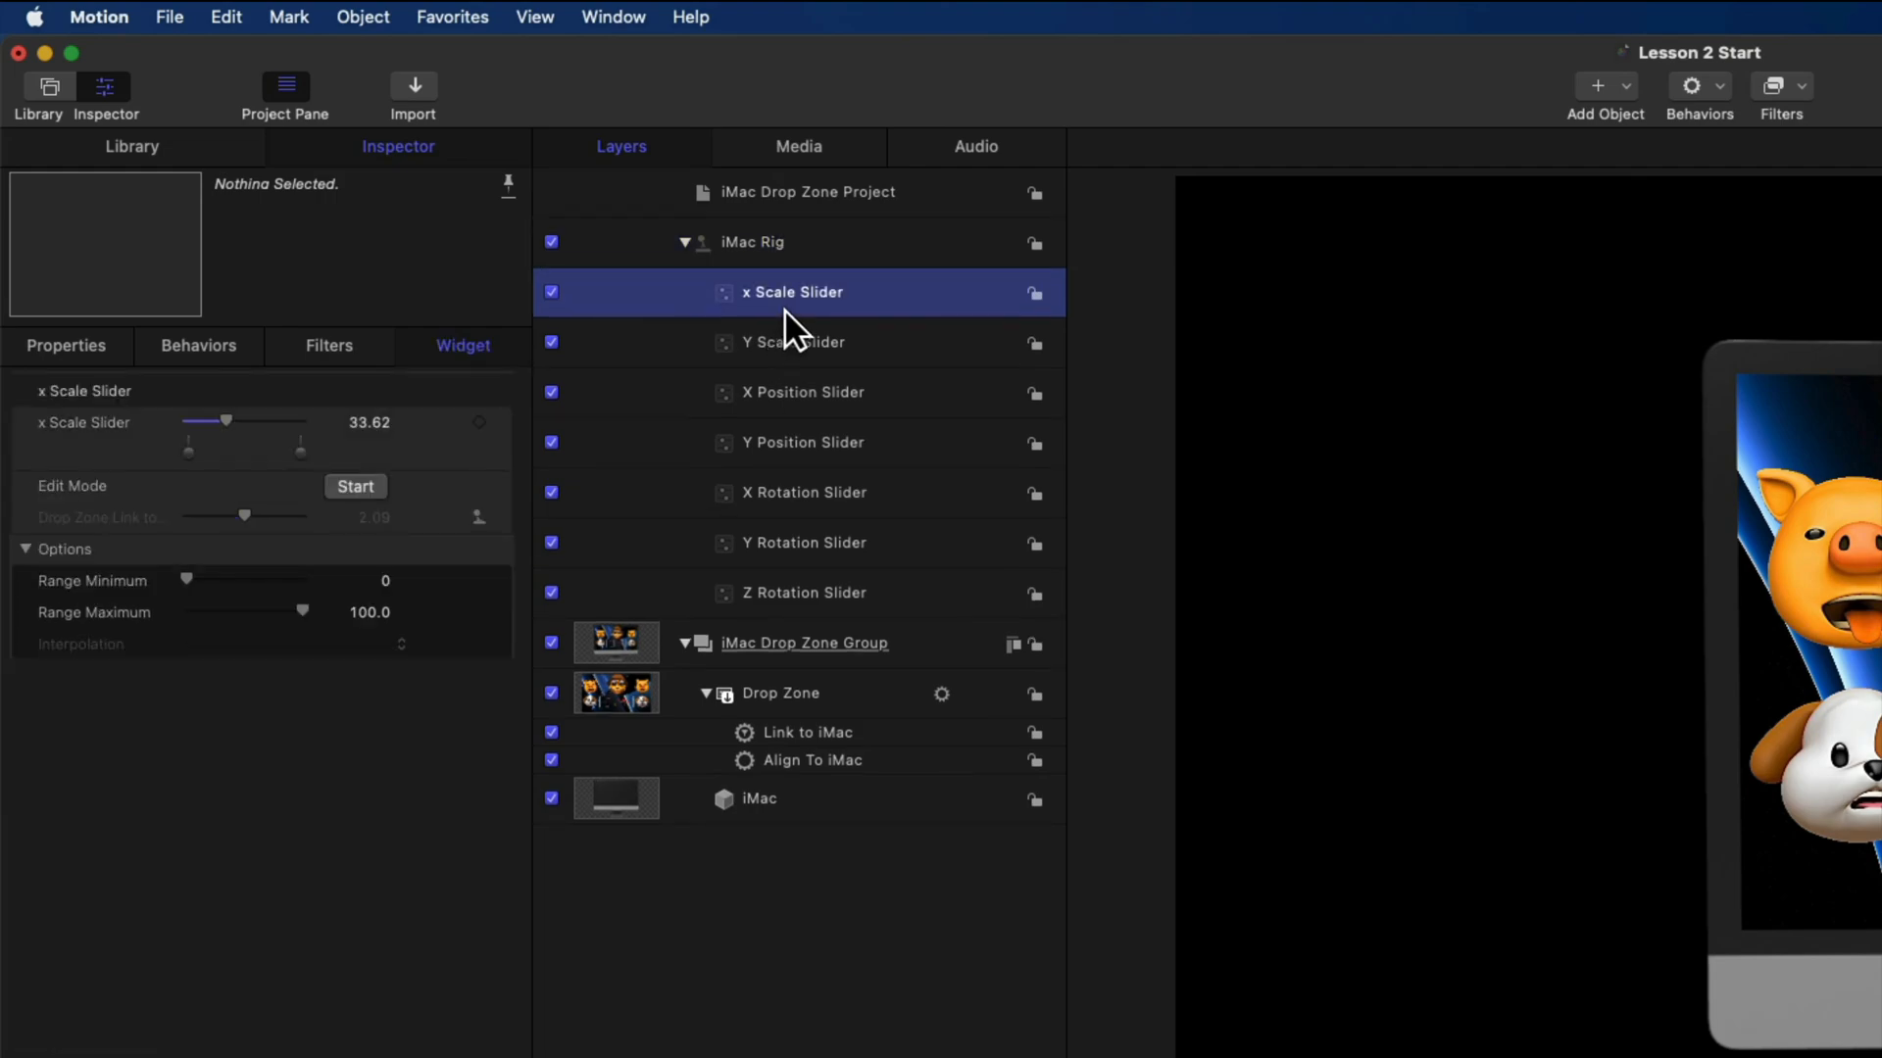
Add a pop-up widget to the iMac Rig and reduce it to a single snapshot with a blank name
left_click(780, 257)
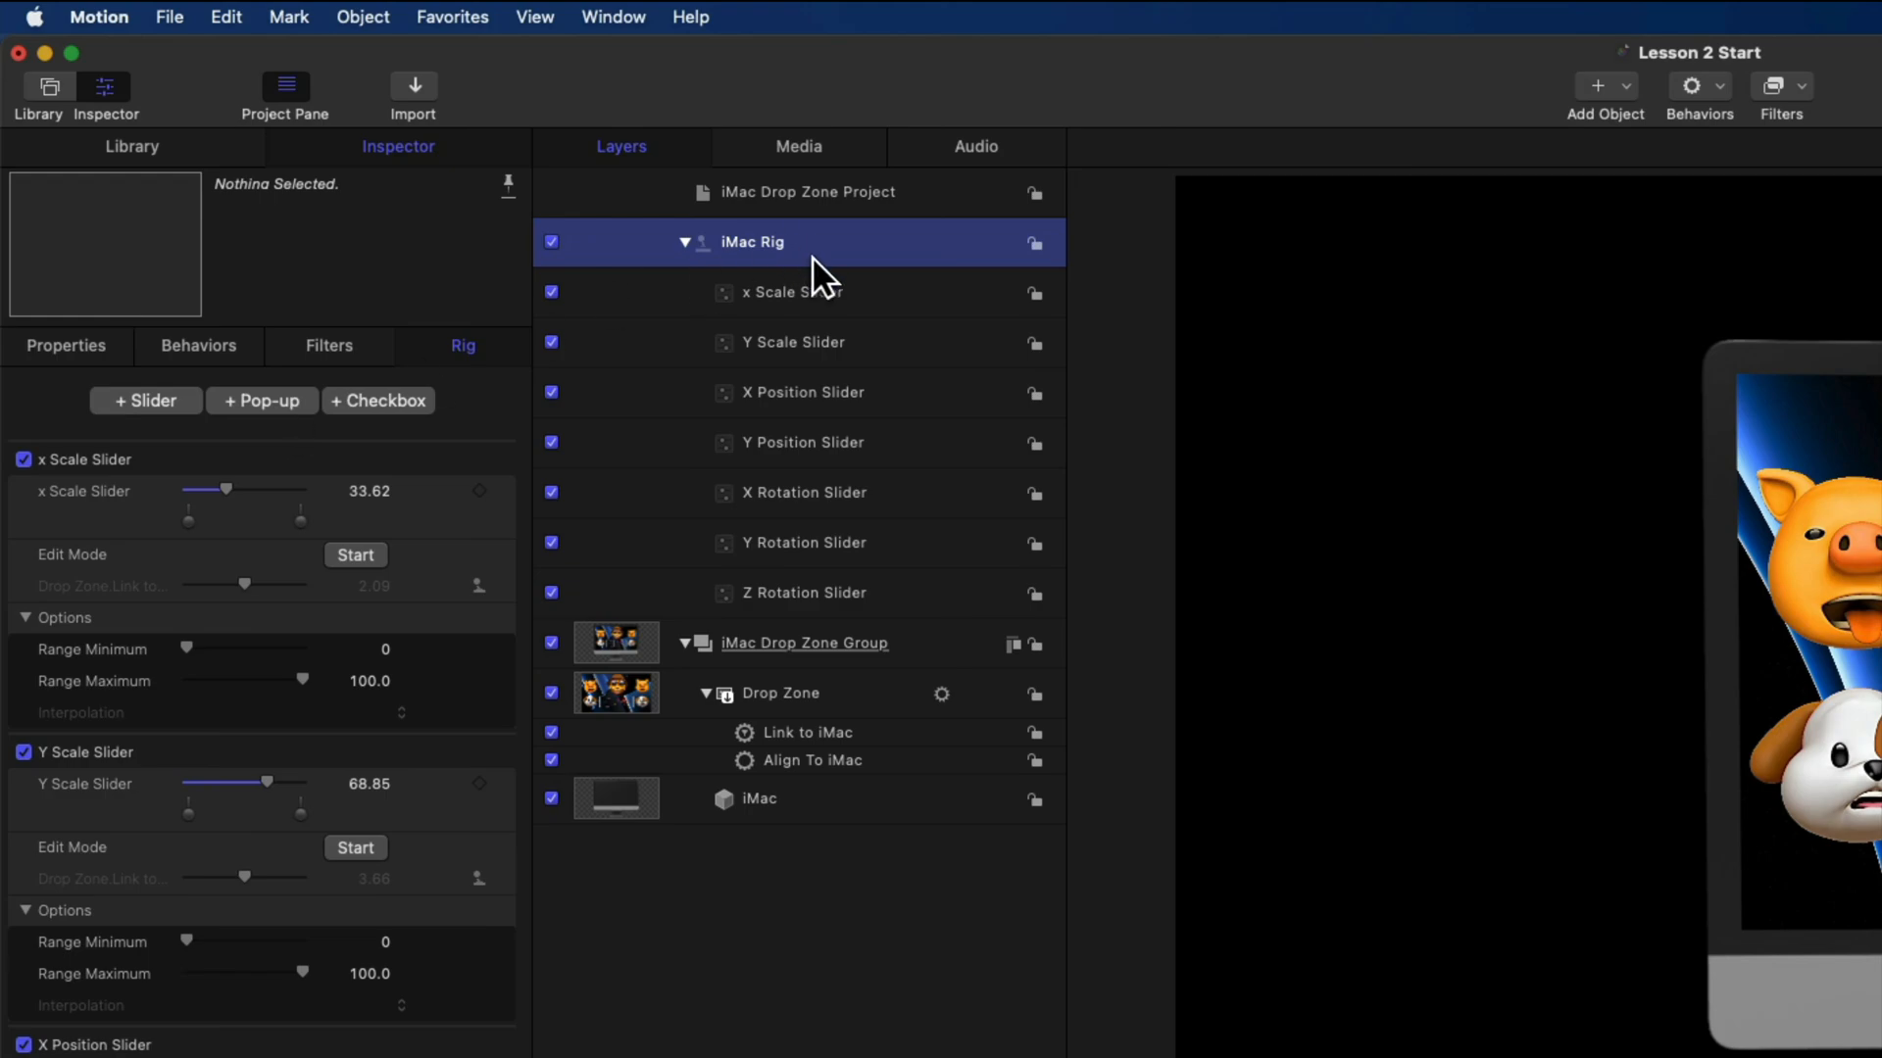
left_click(265, 403)
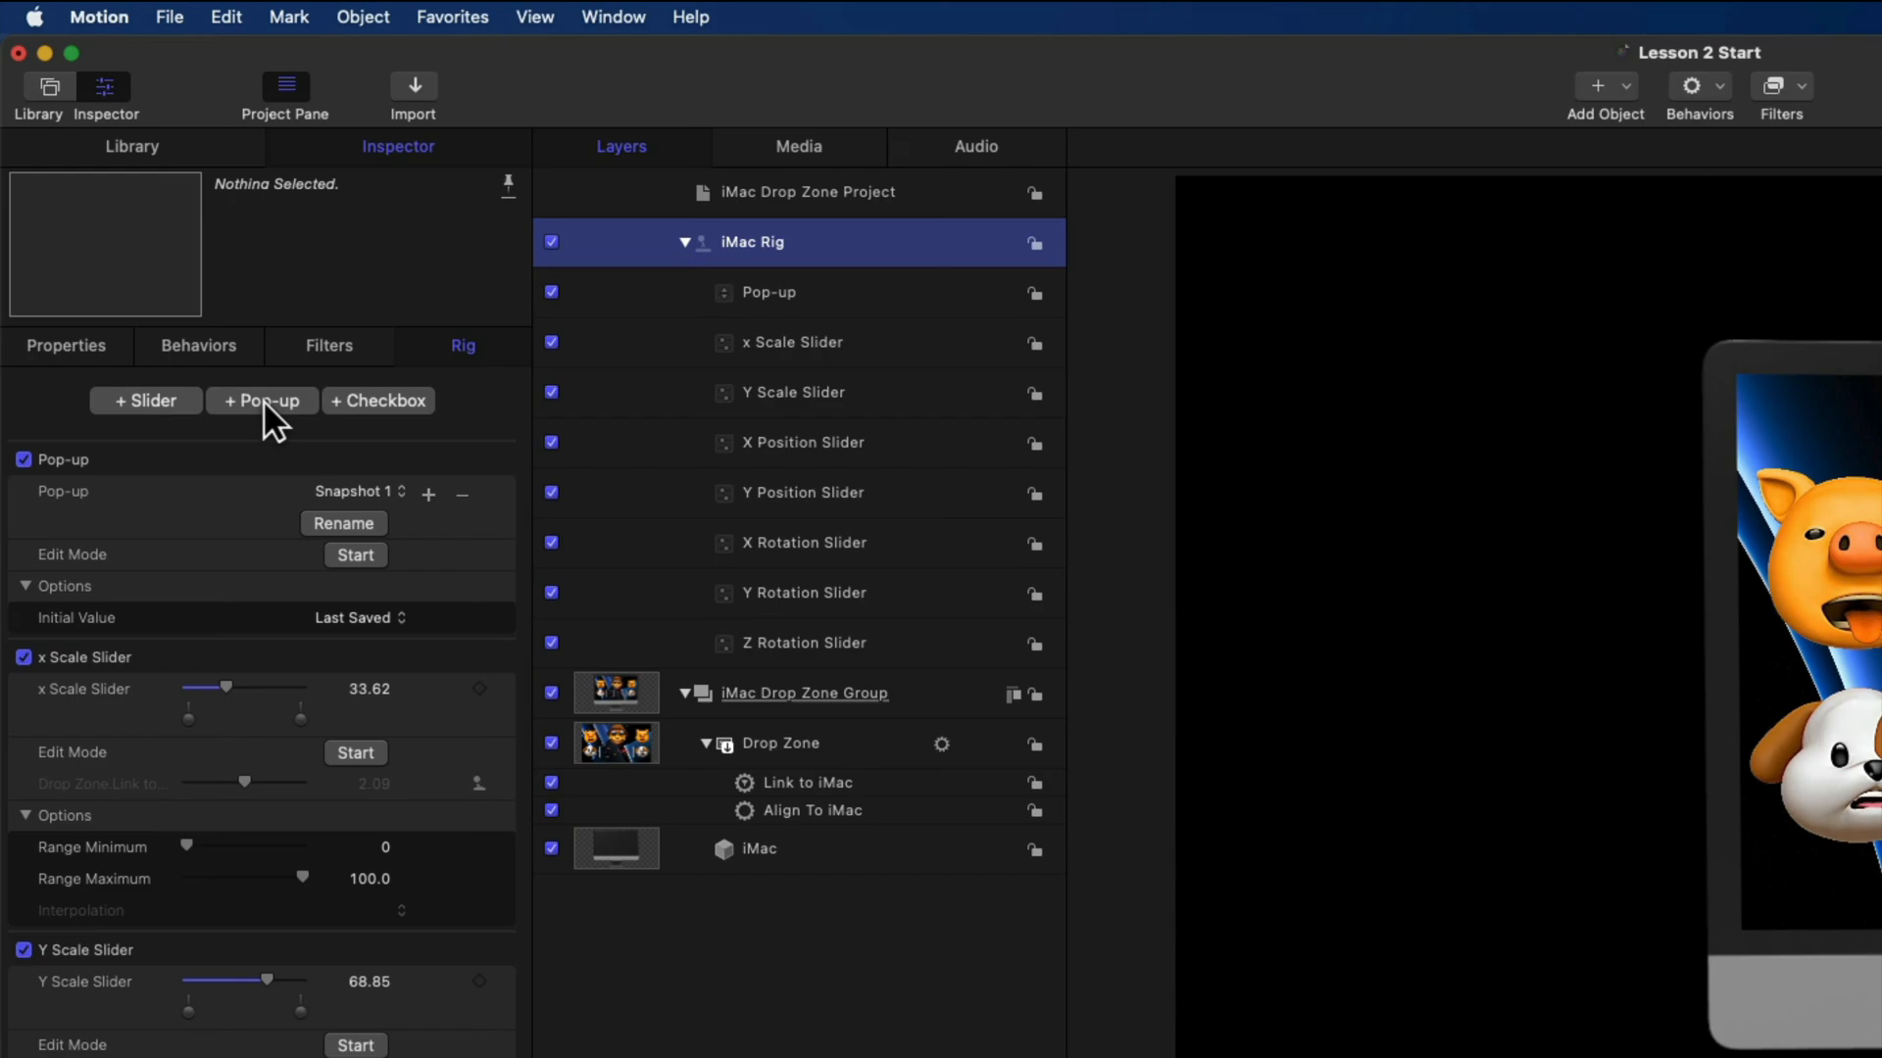
left_click(406, 507)
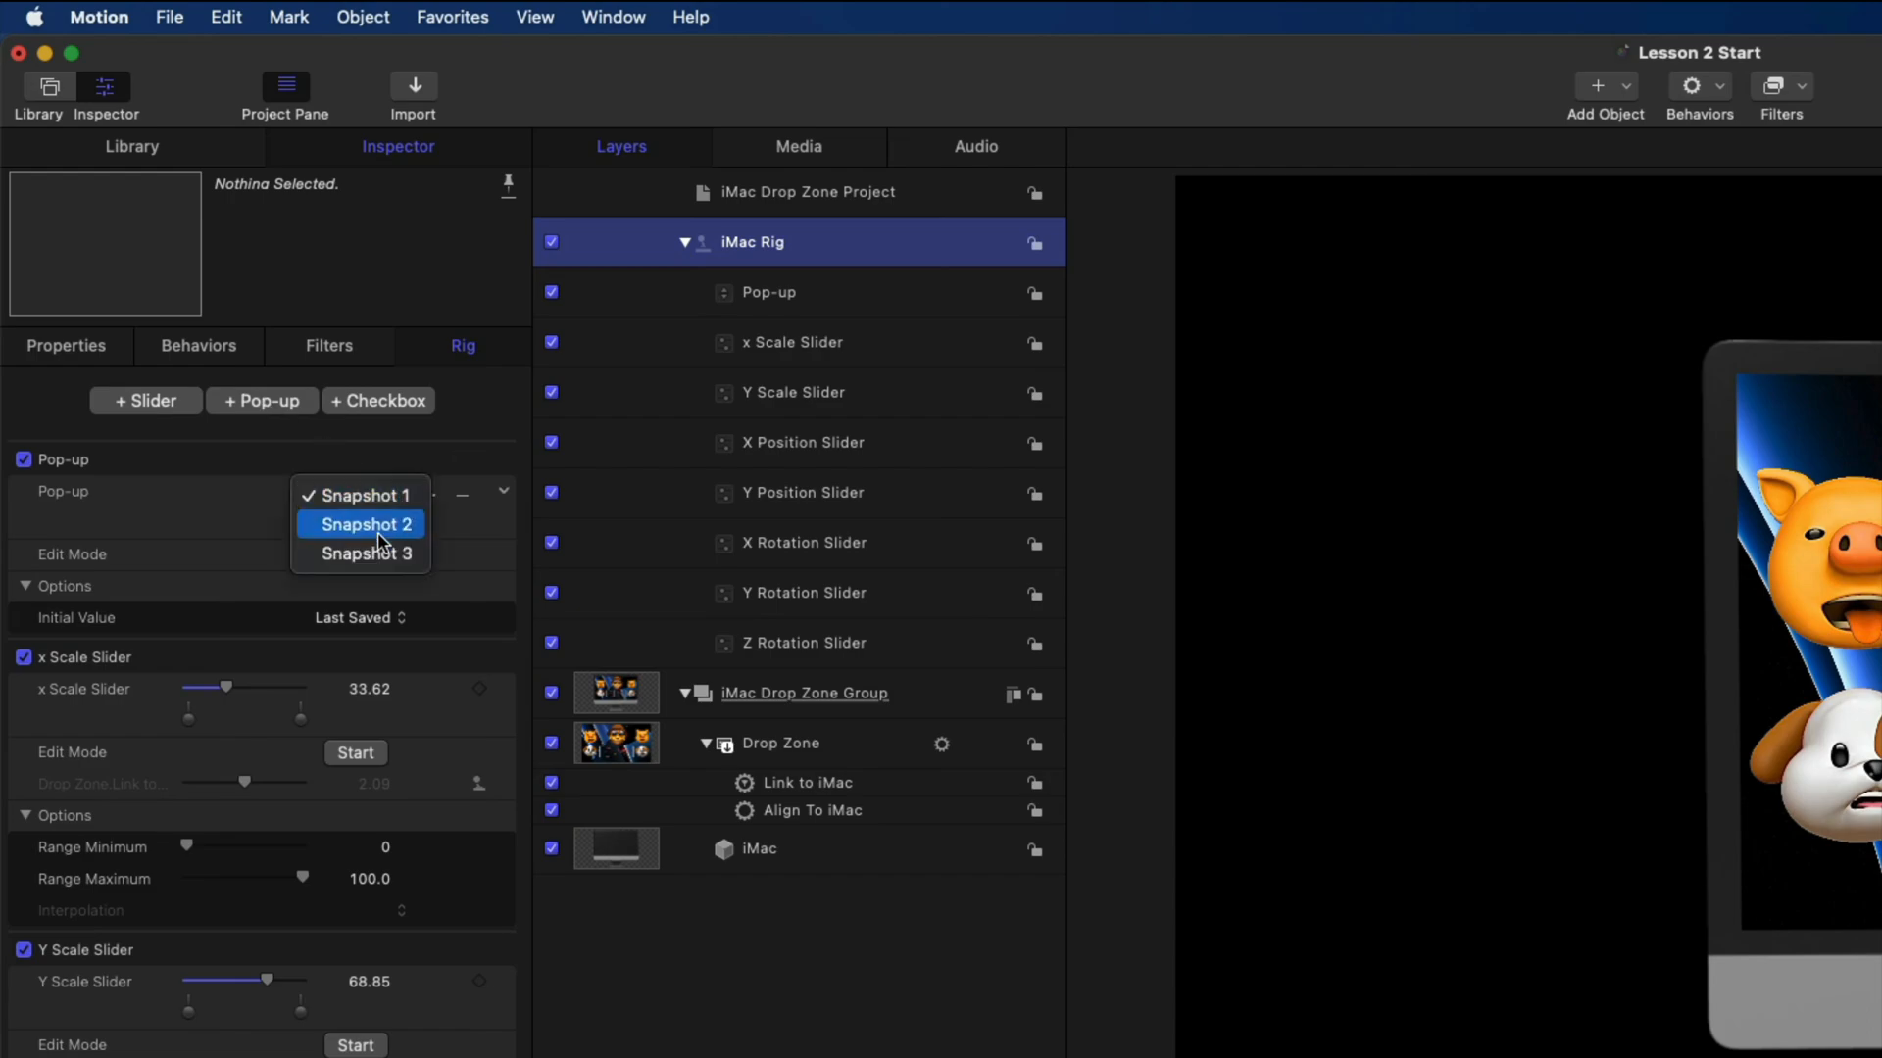
left_click(397, 465)
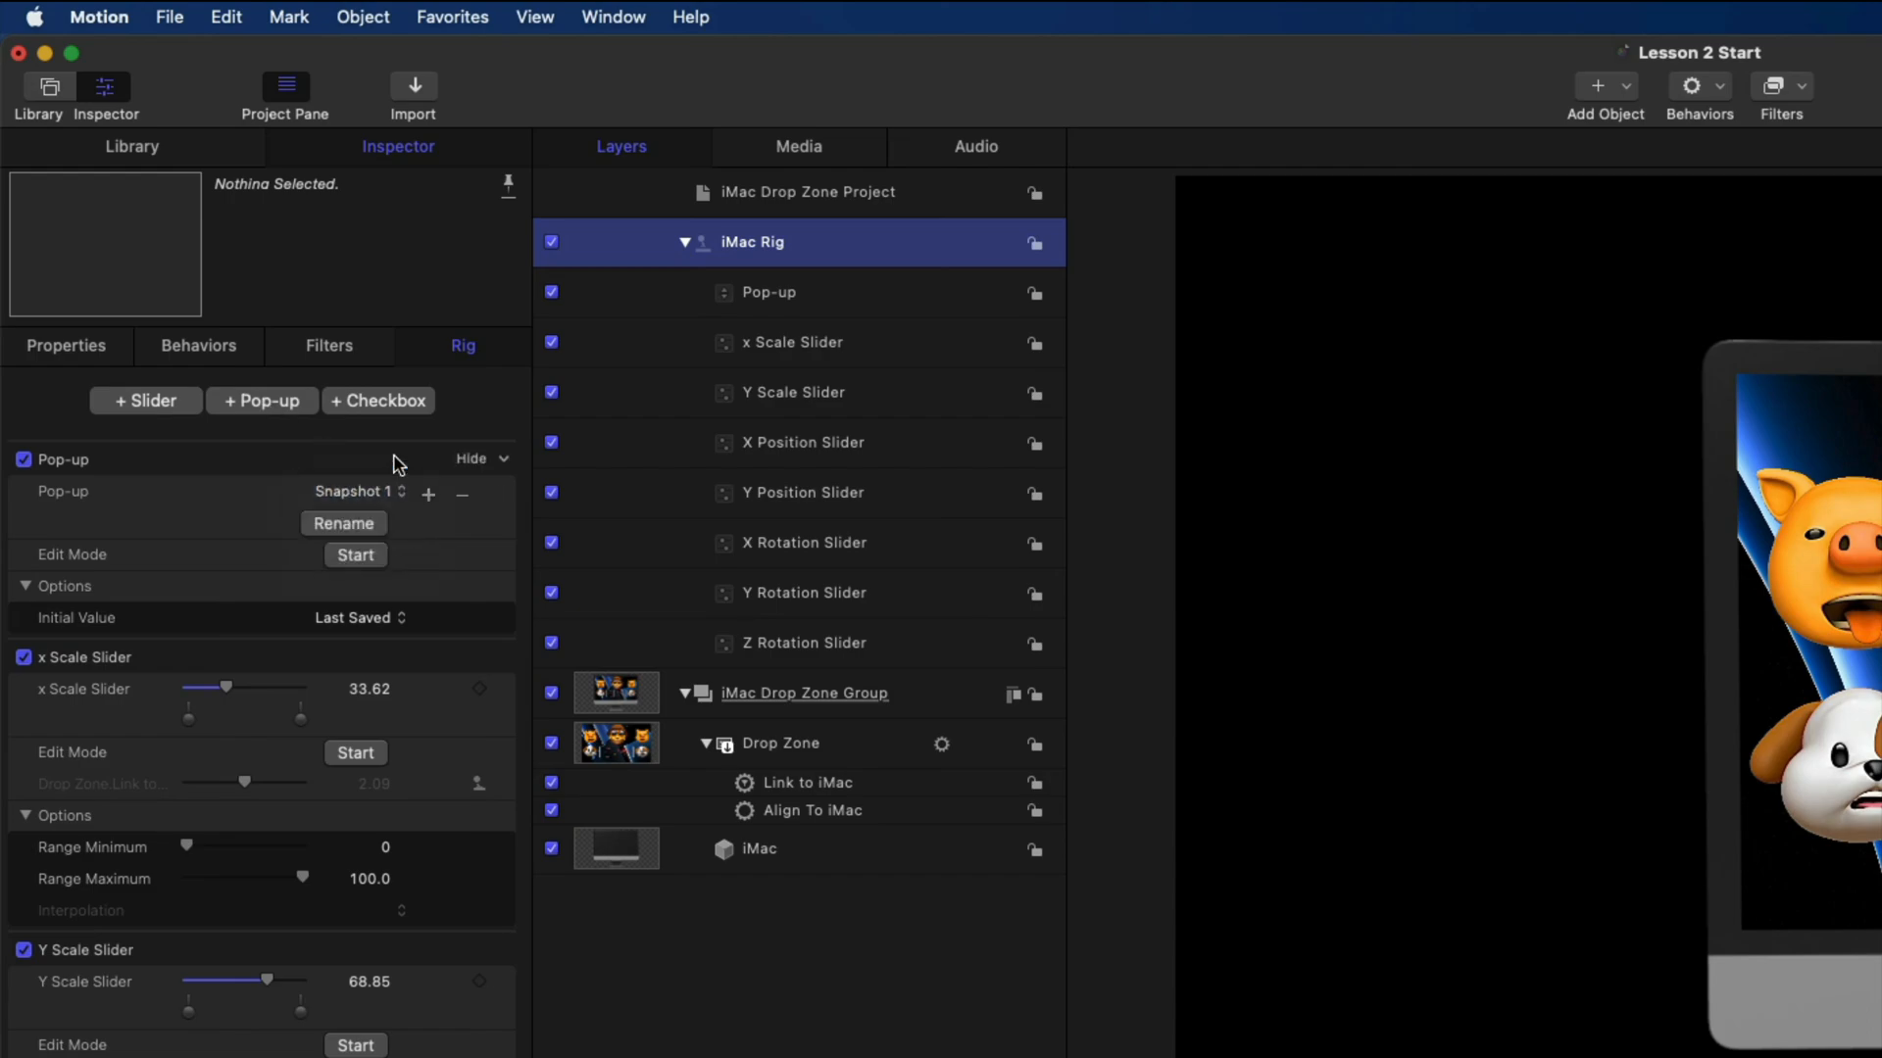
left_click(465, 503)
left_click(348, 525)
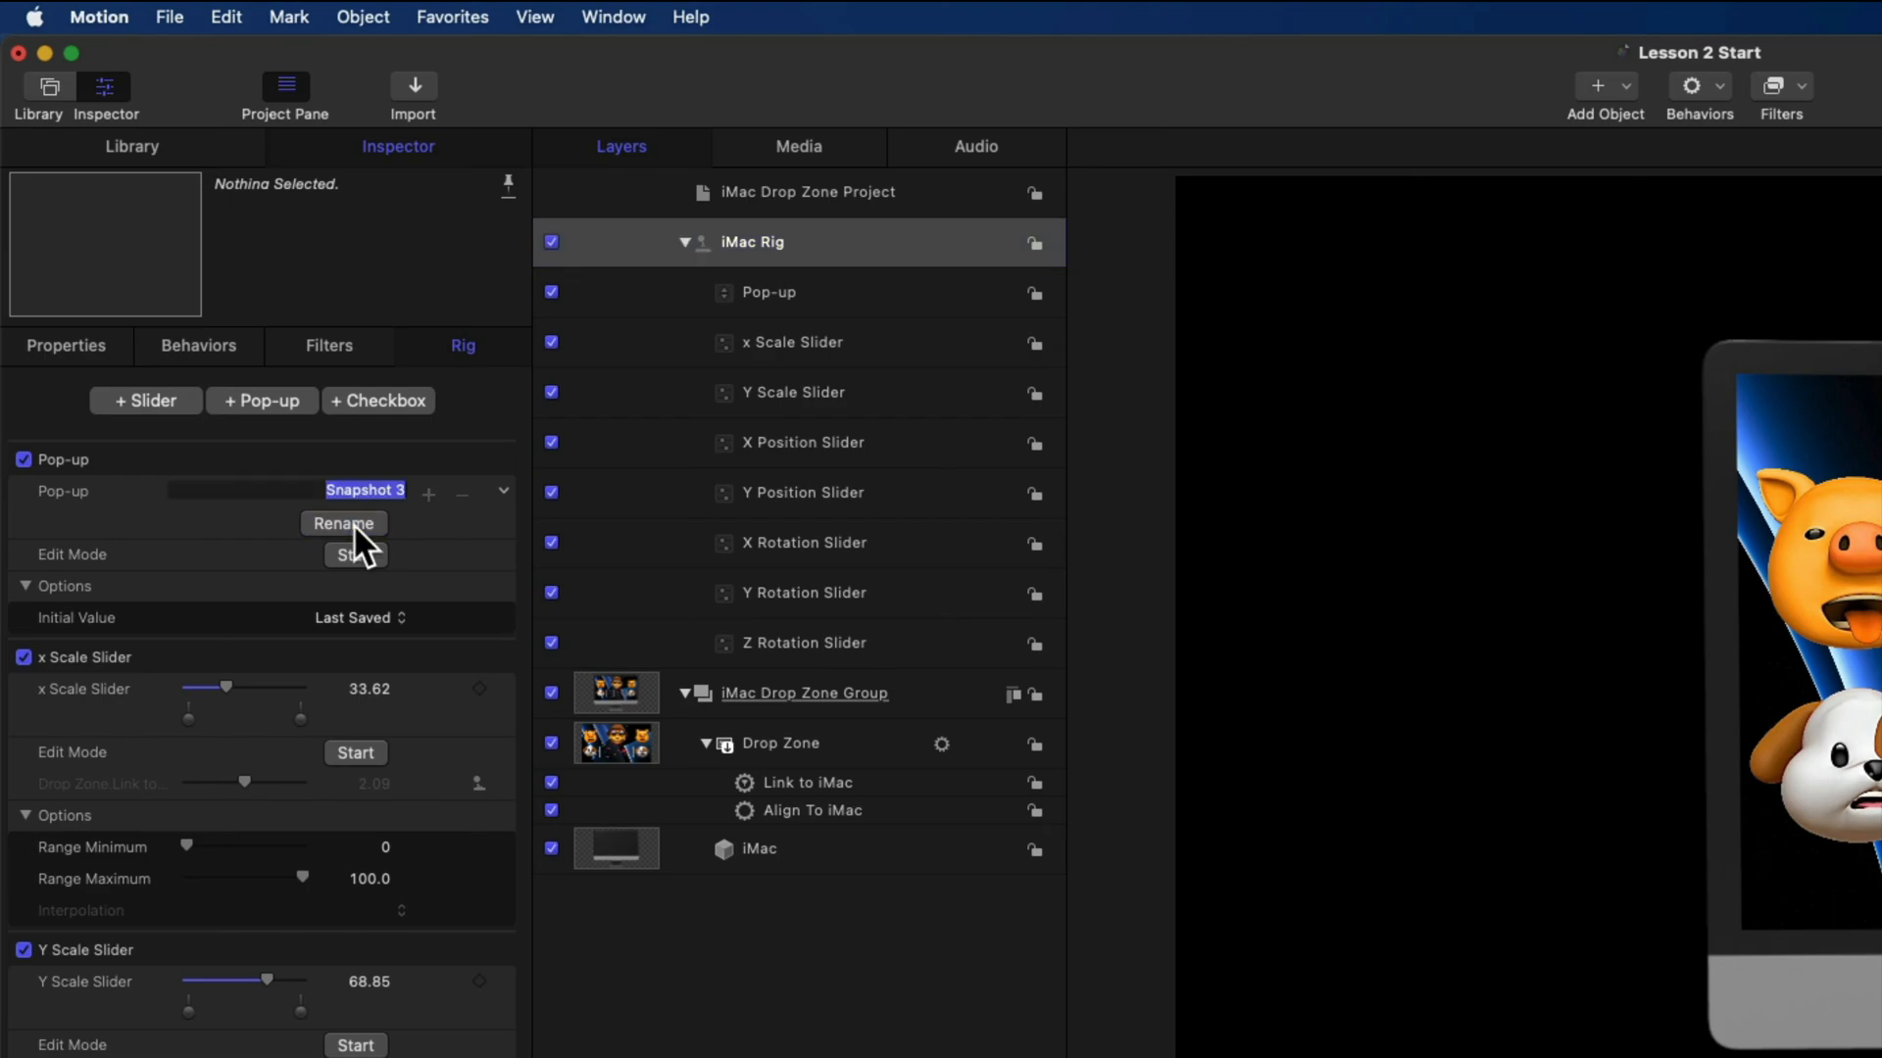
key("BackSpace")
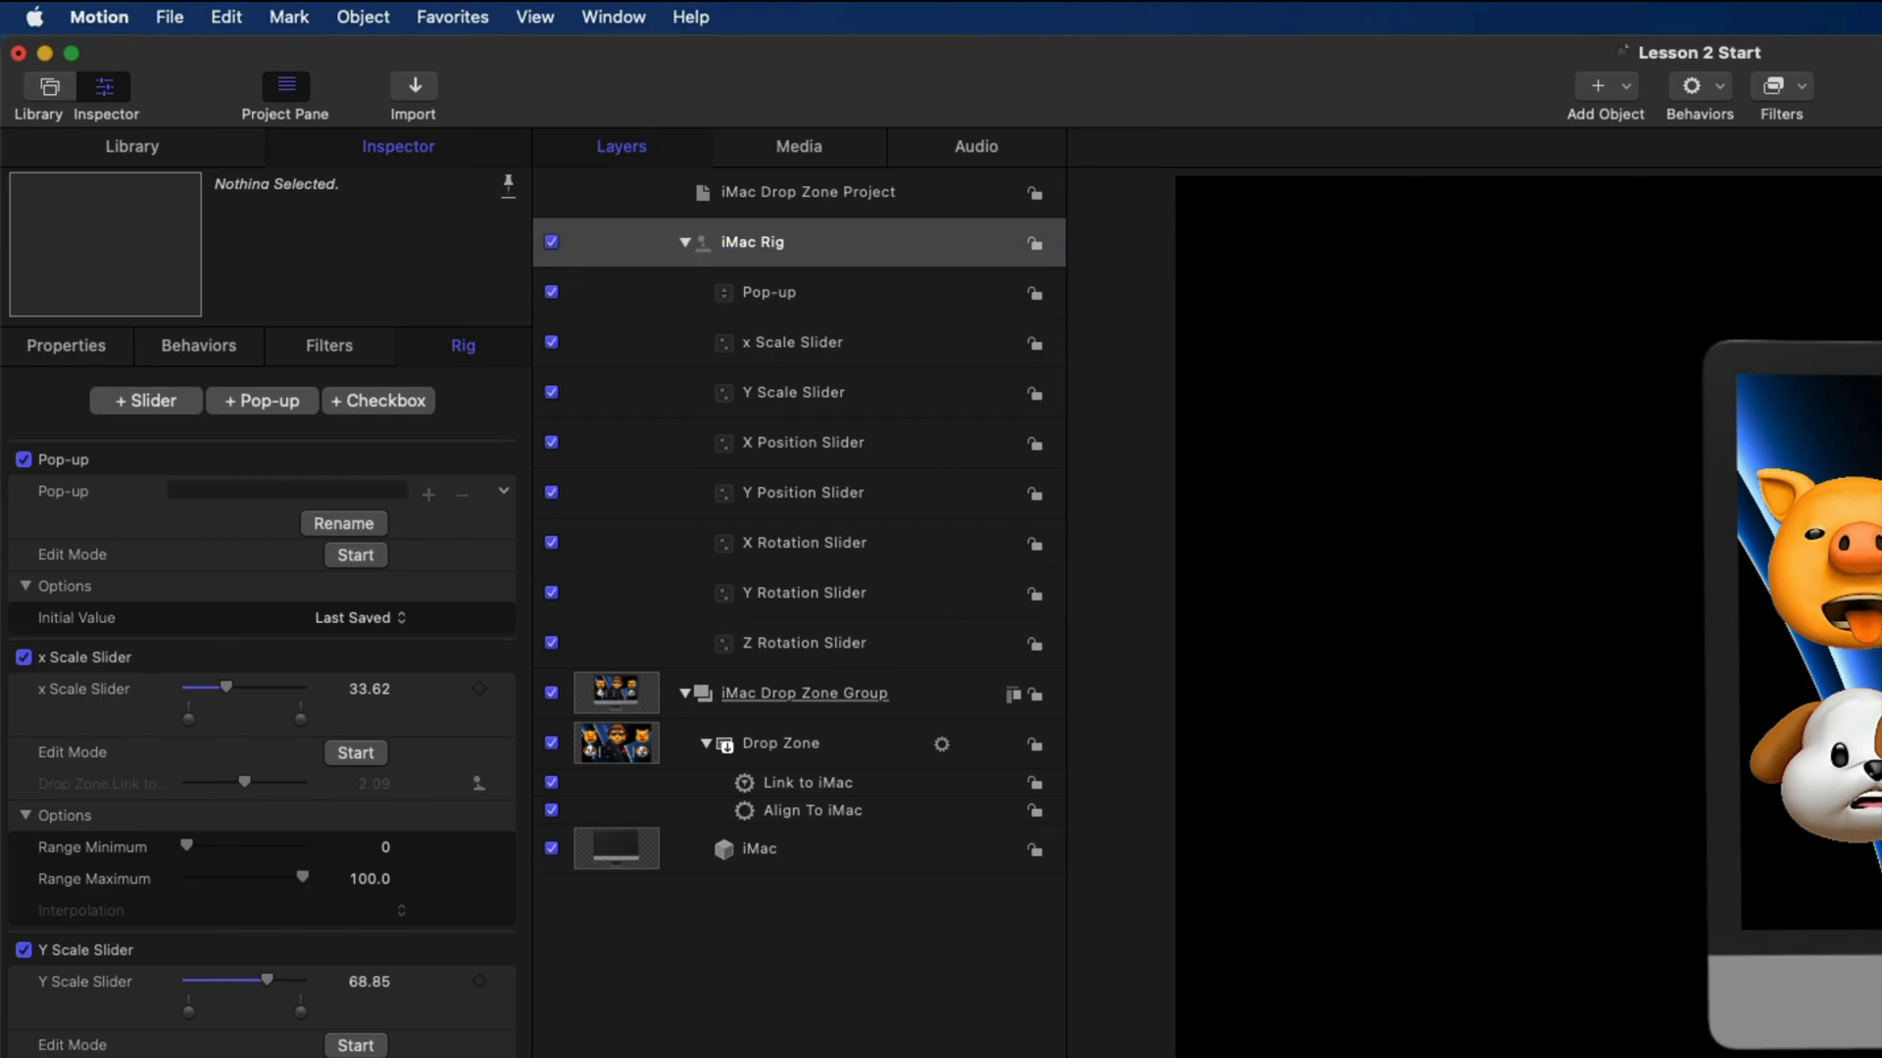
Rename the iMac Rig's pop-up widget to "---" and duplicate it three times as separators
left_click(816, 306)
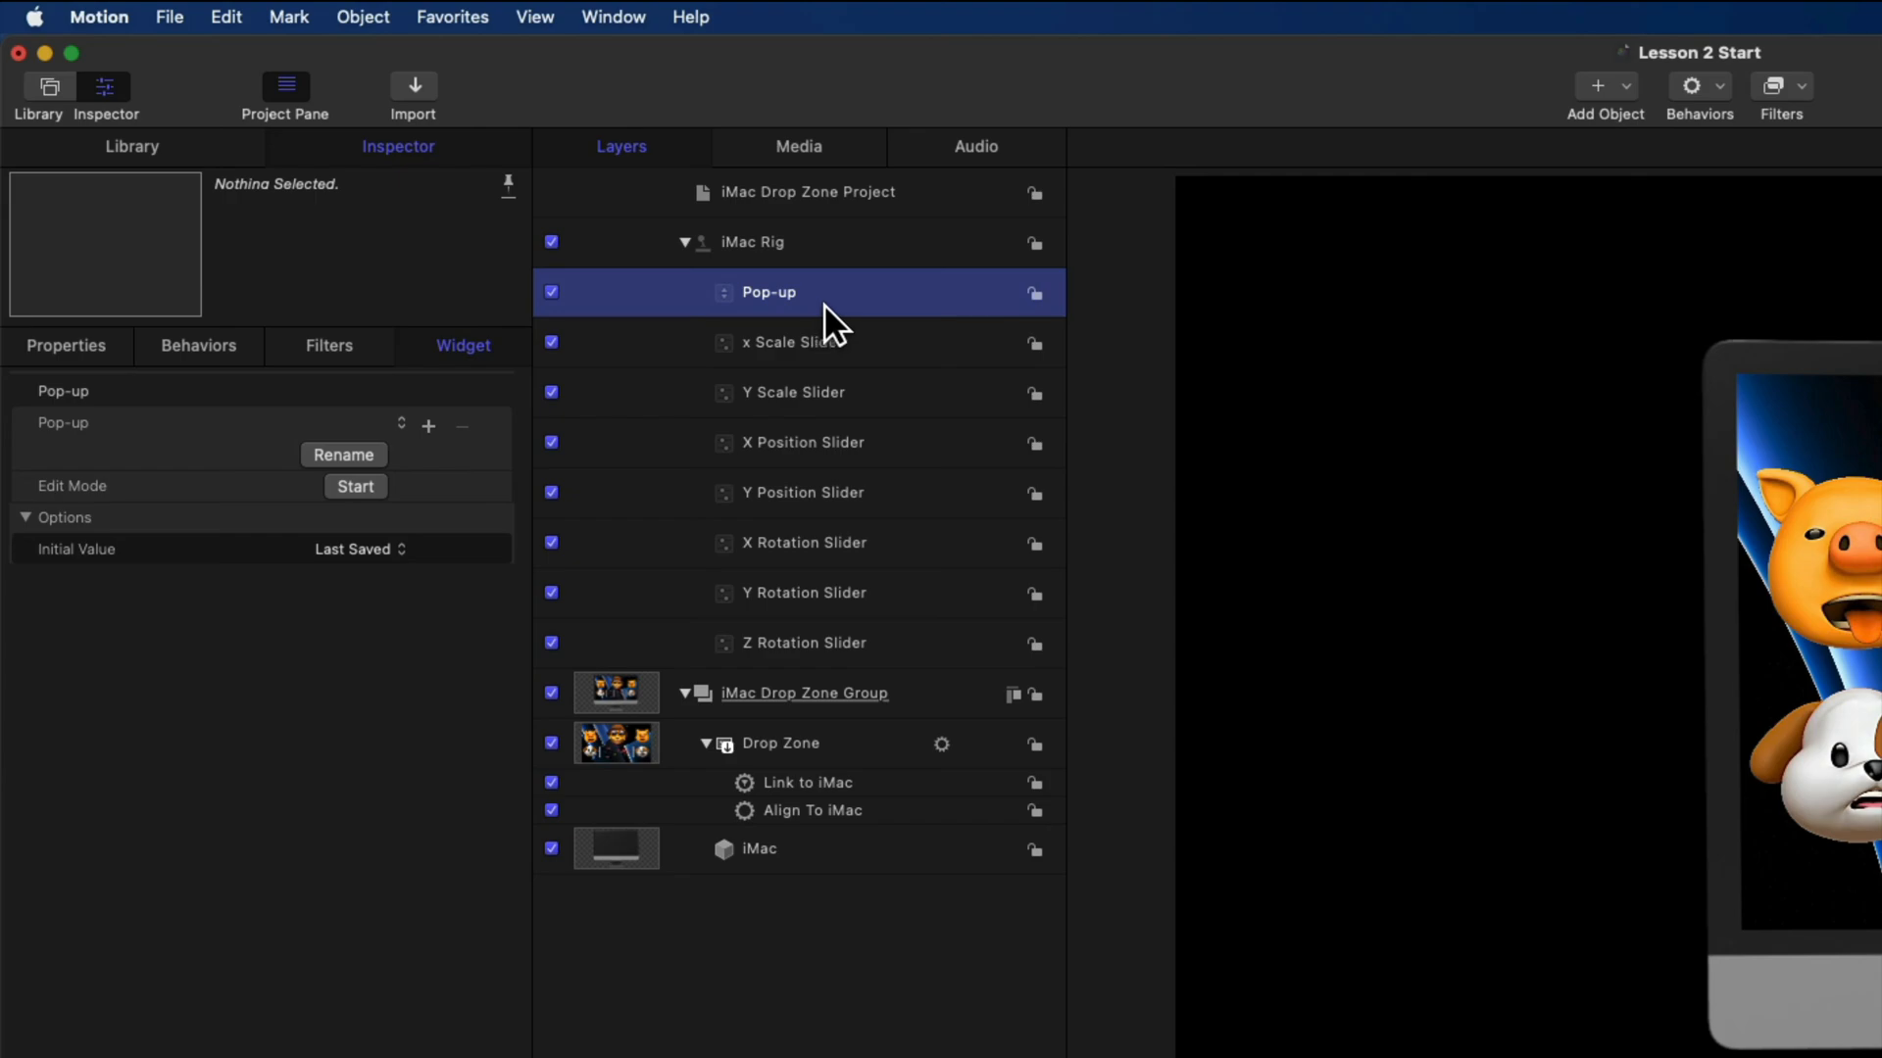
double_click(823, 305)
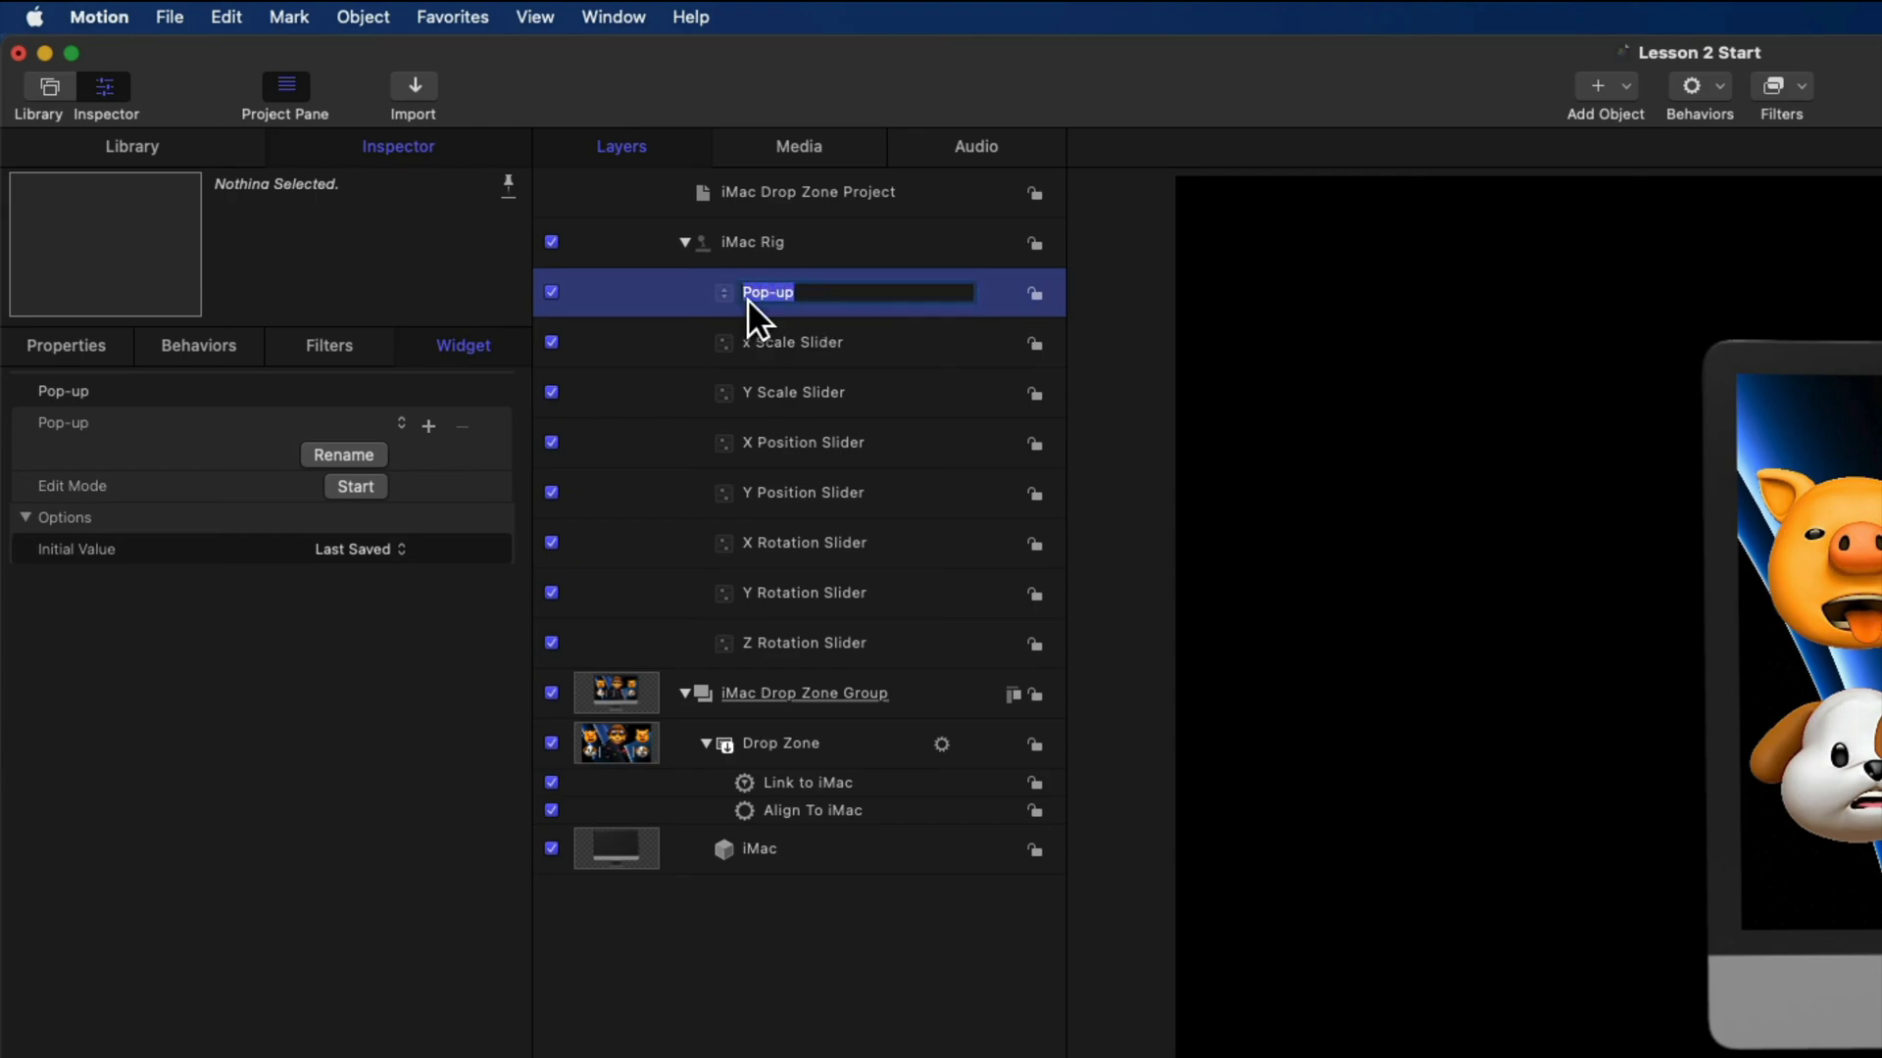
type("---")
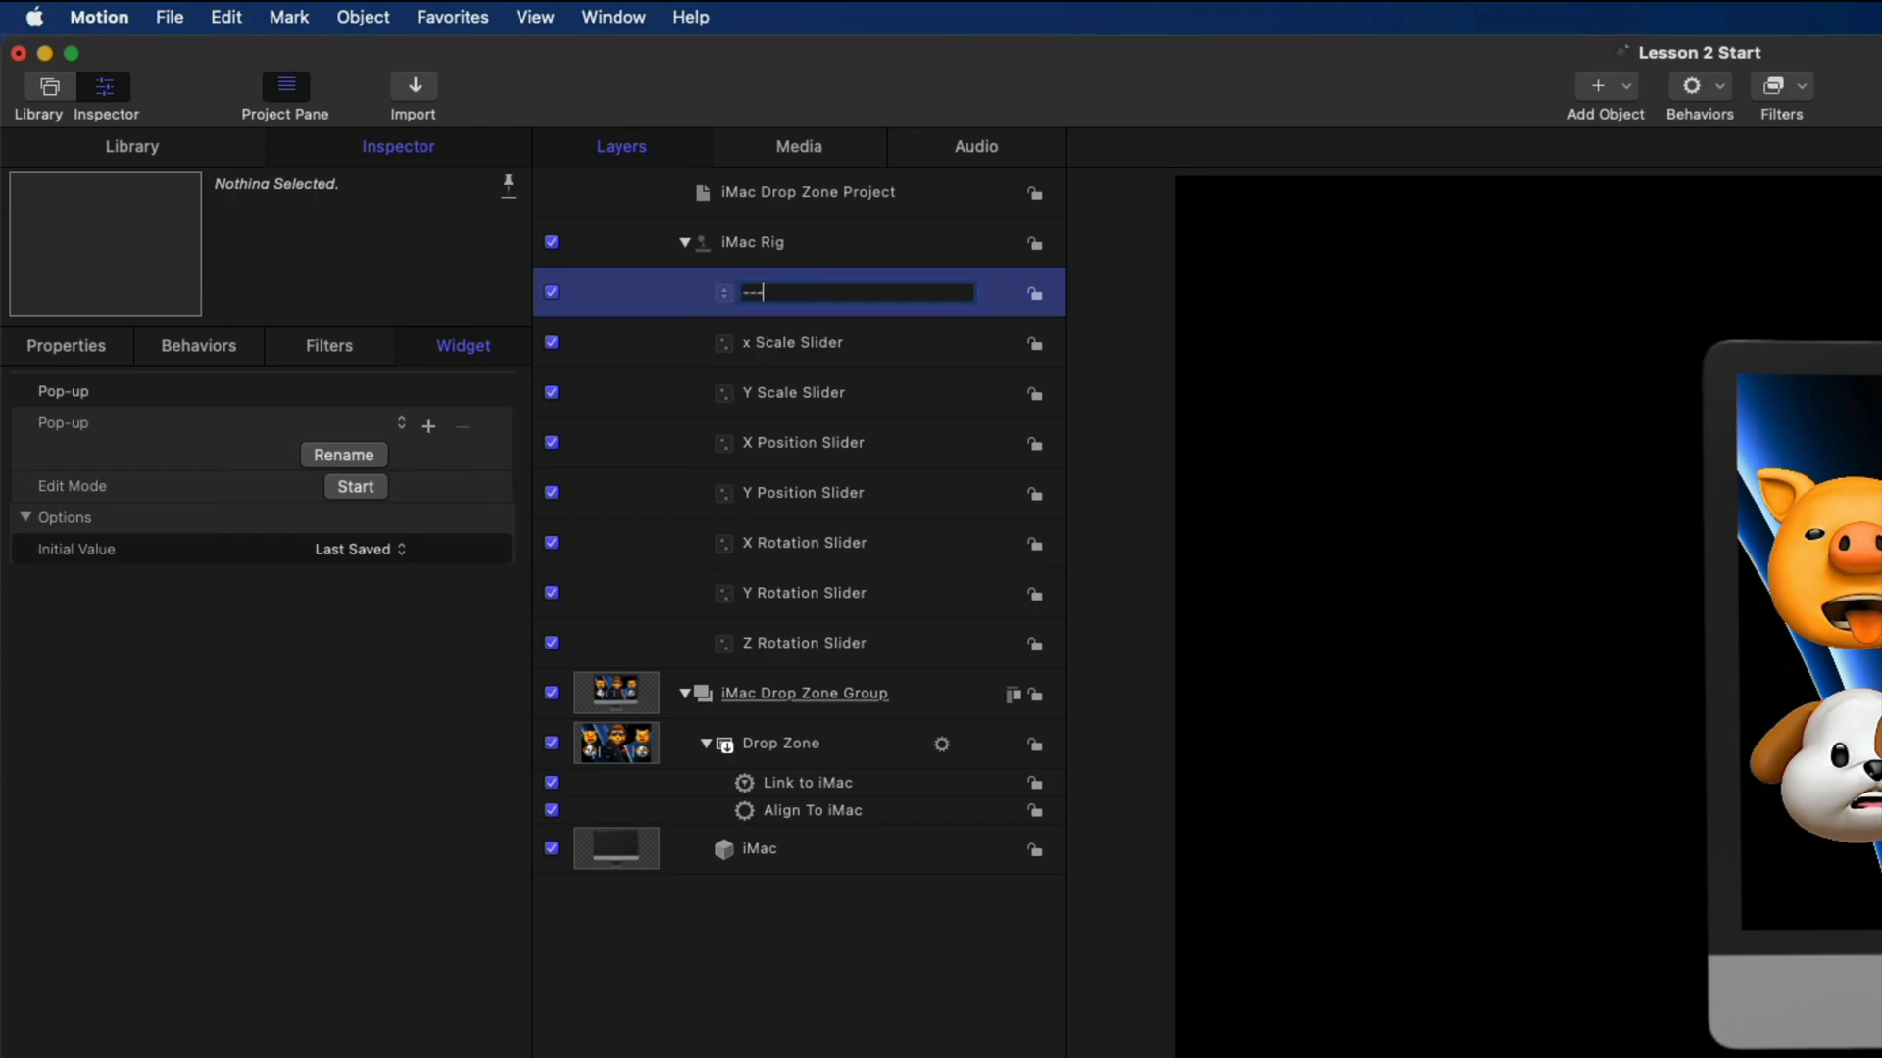
key("Return")
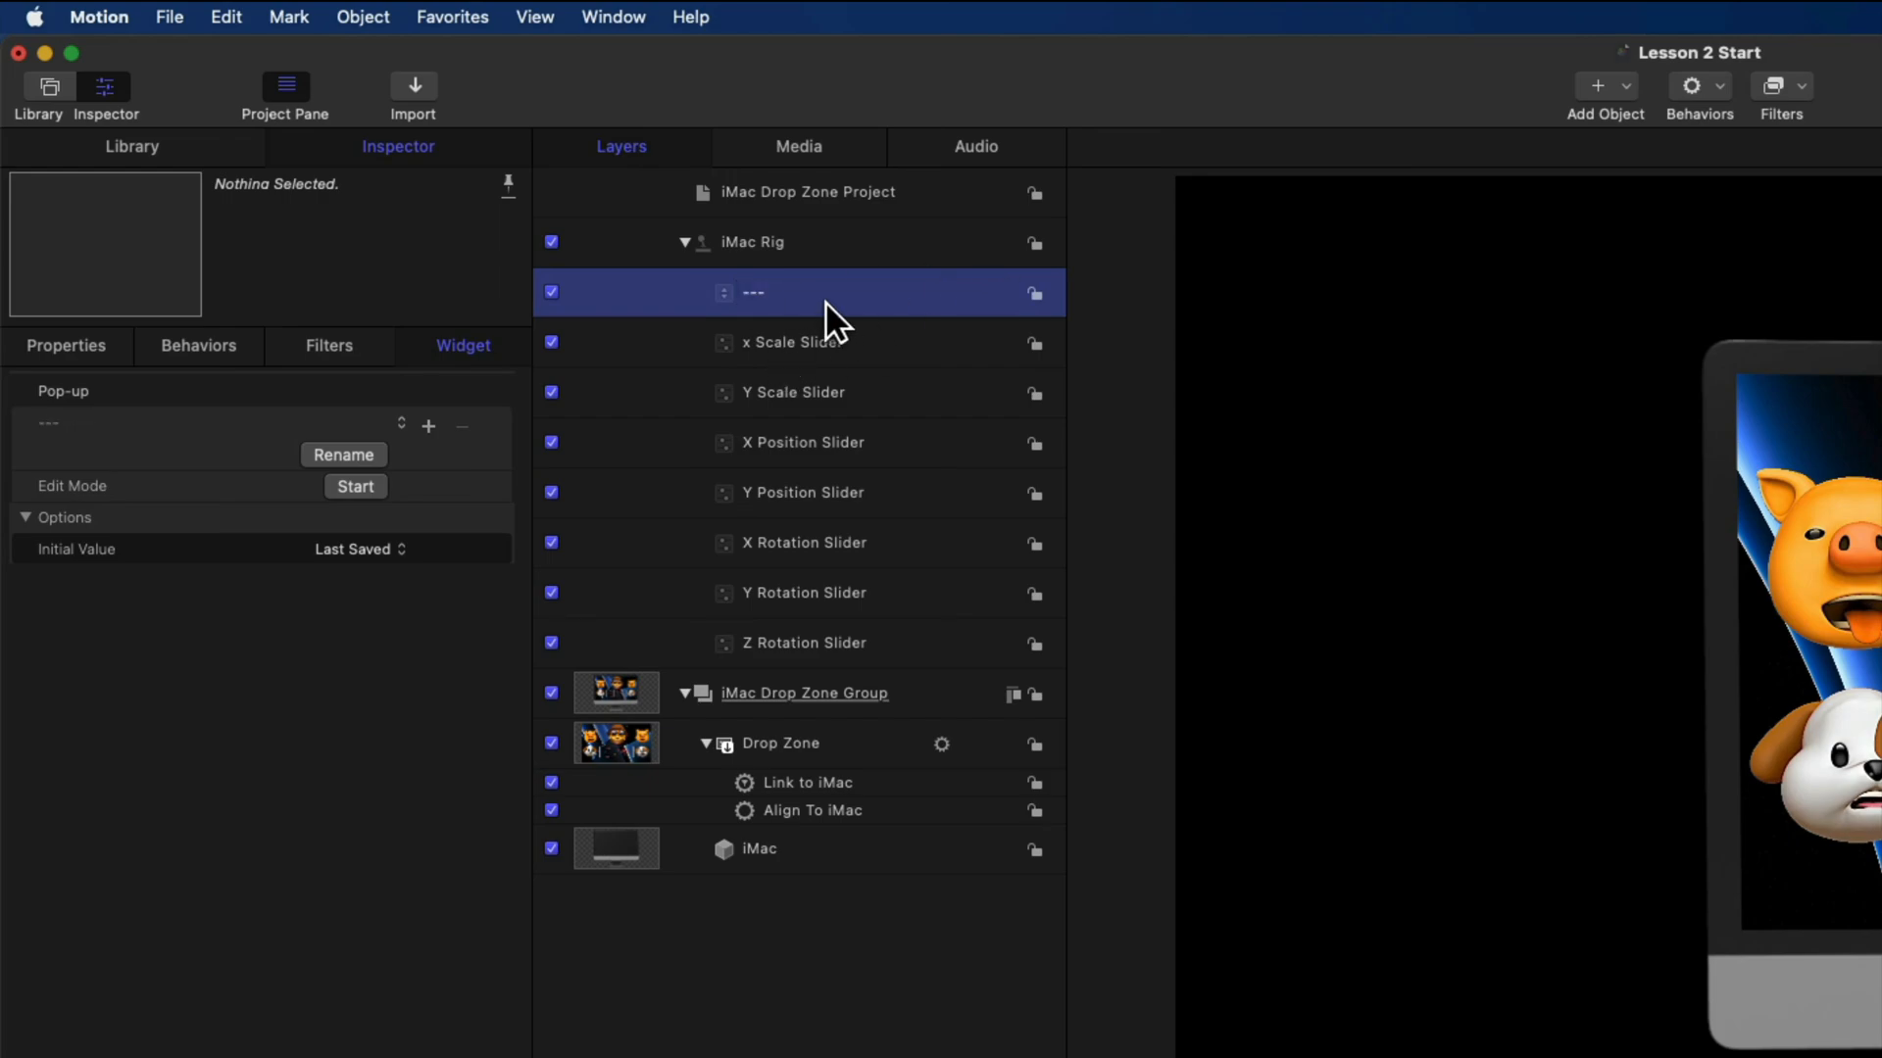
key("super+d")
key("super+d")
key("super+d")
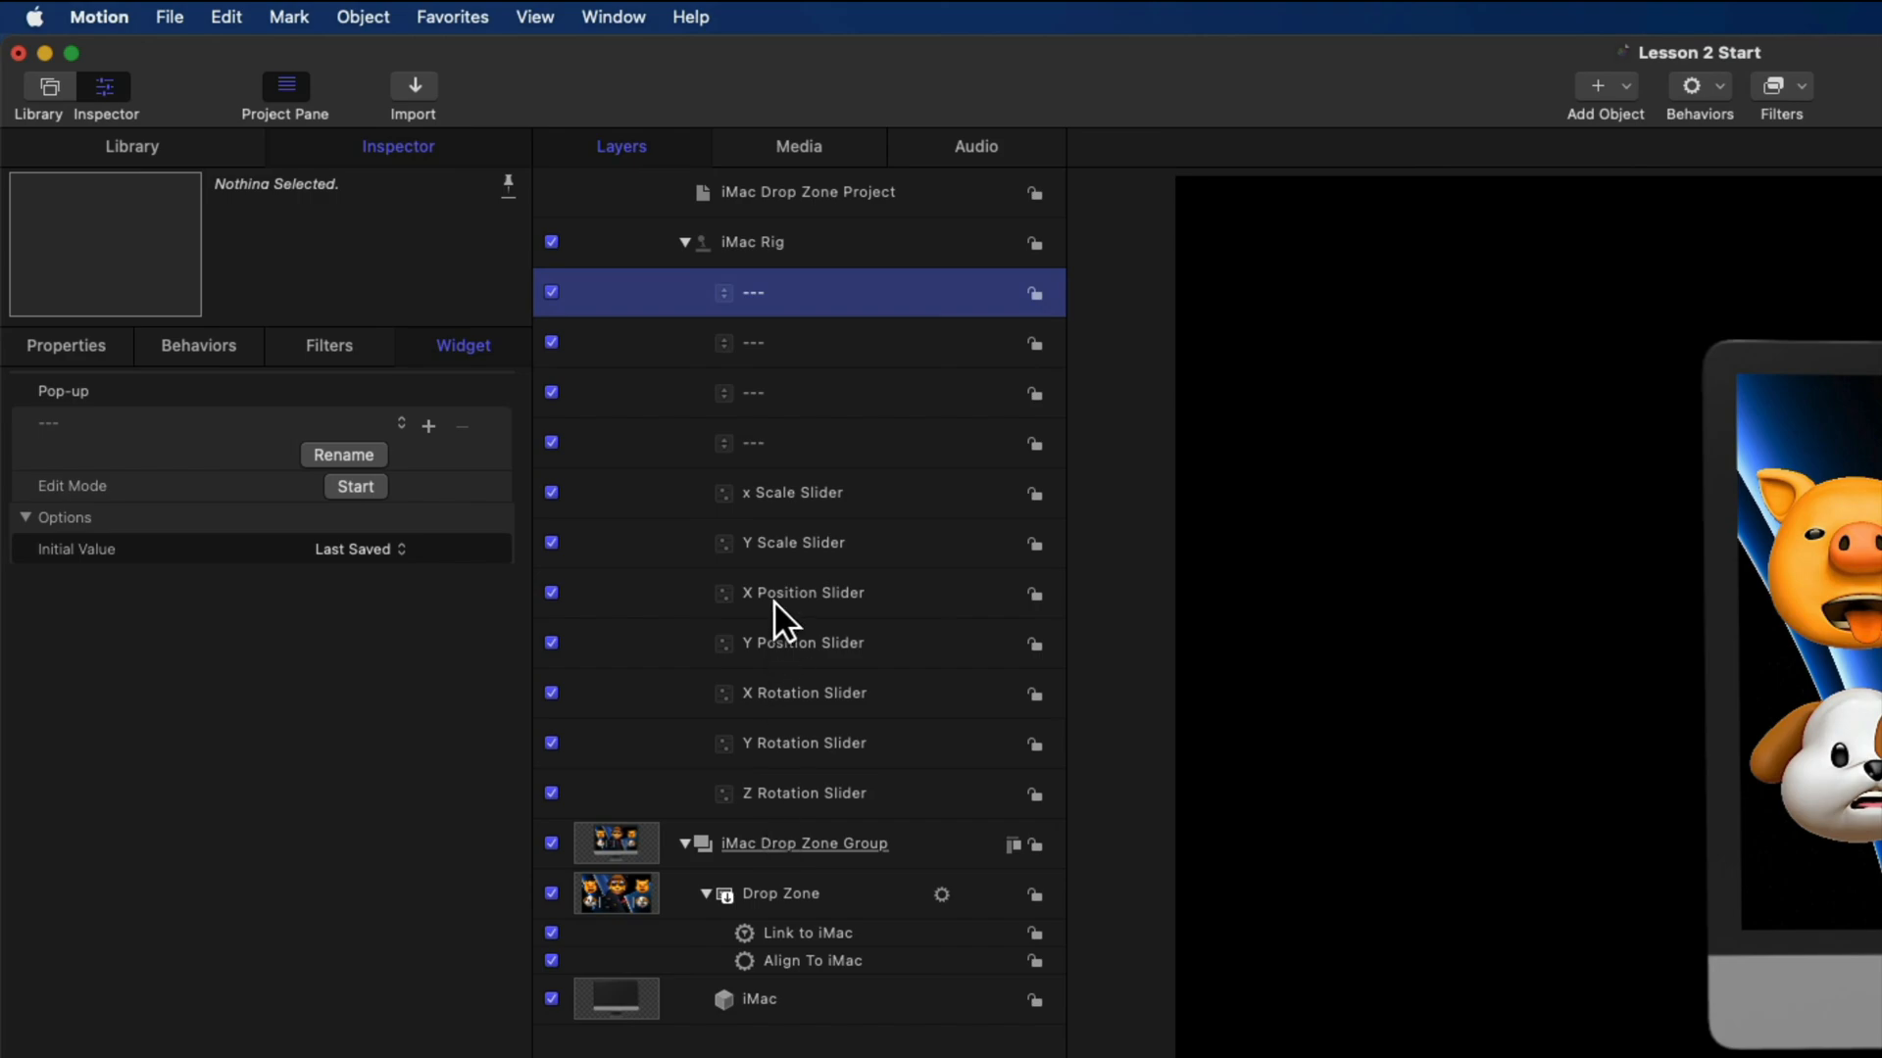
Unpublish the Opacity and Scale parameters from the iMac Drop Zone Project's published parameters
left_click(825, 201)
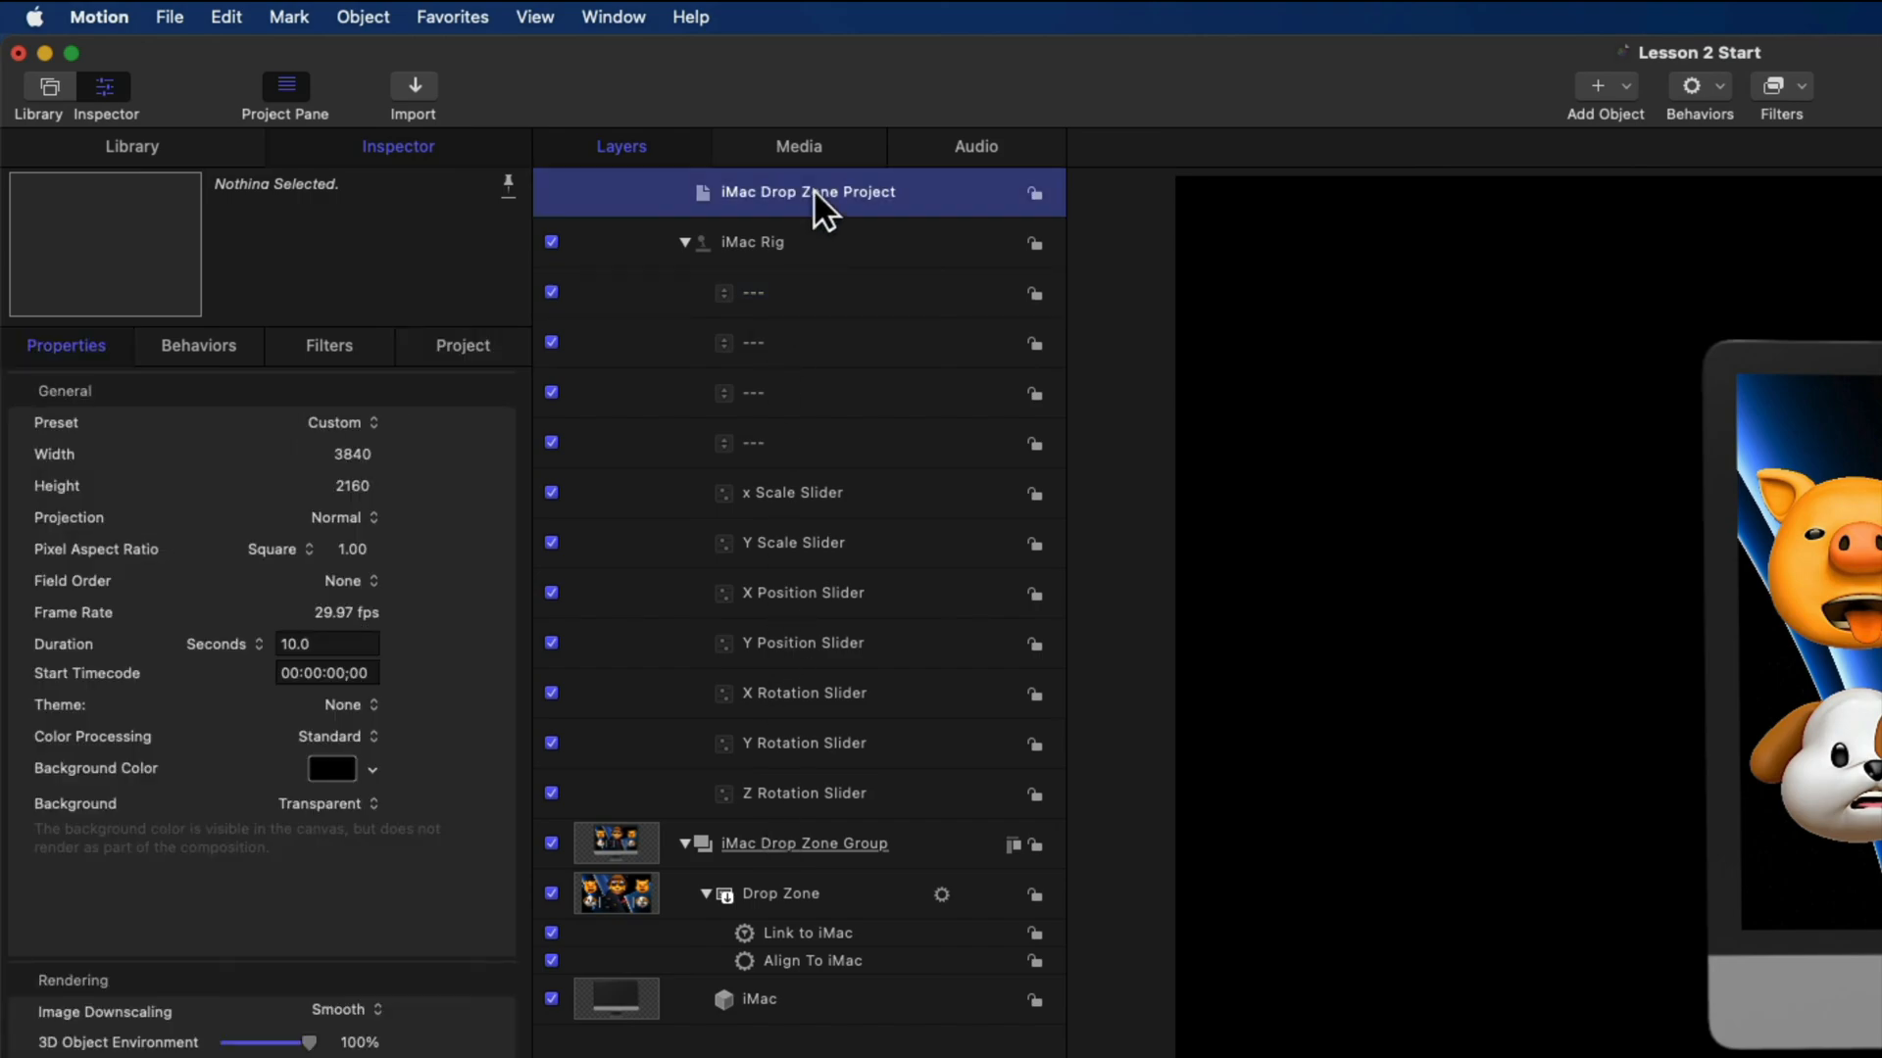
left_click(477, 354)
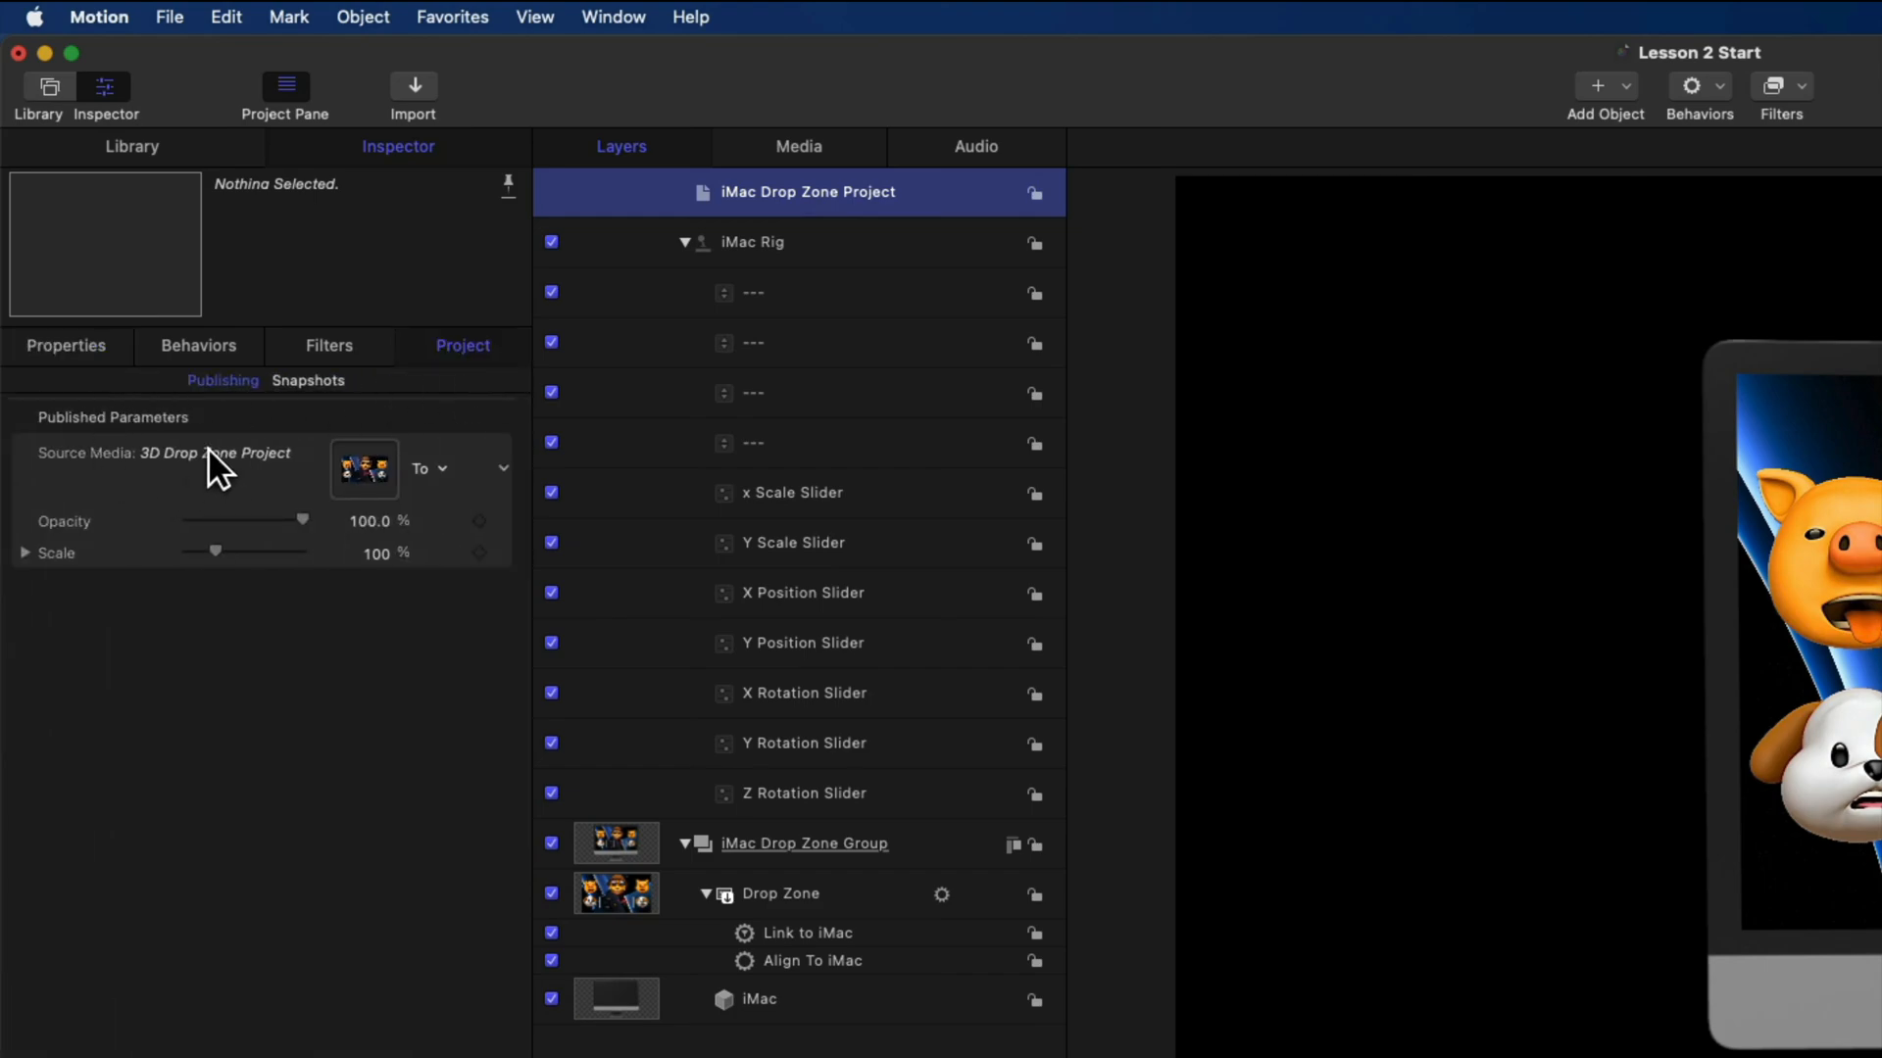
left_click(503, 522)
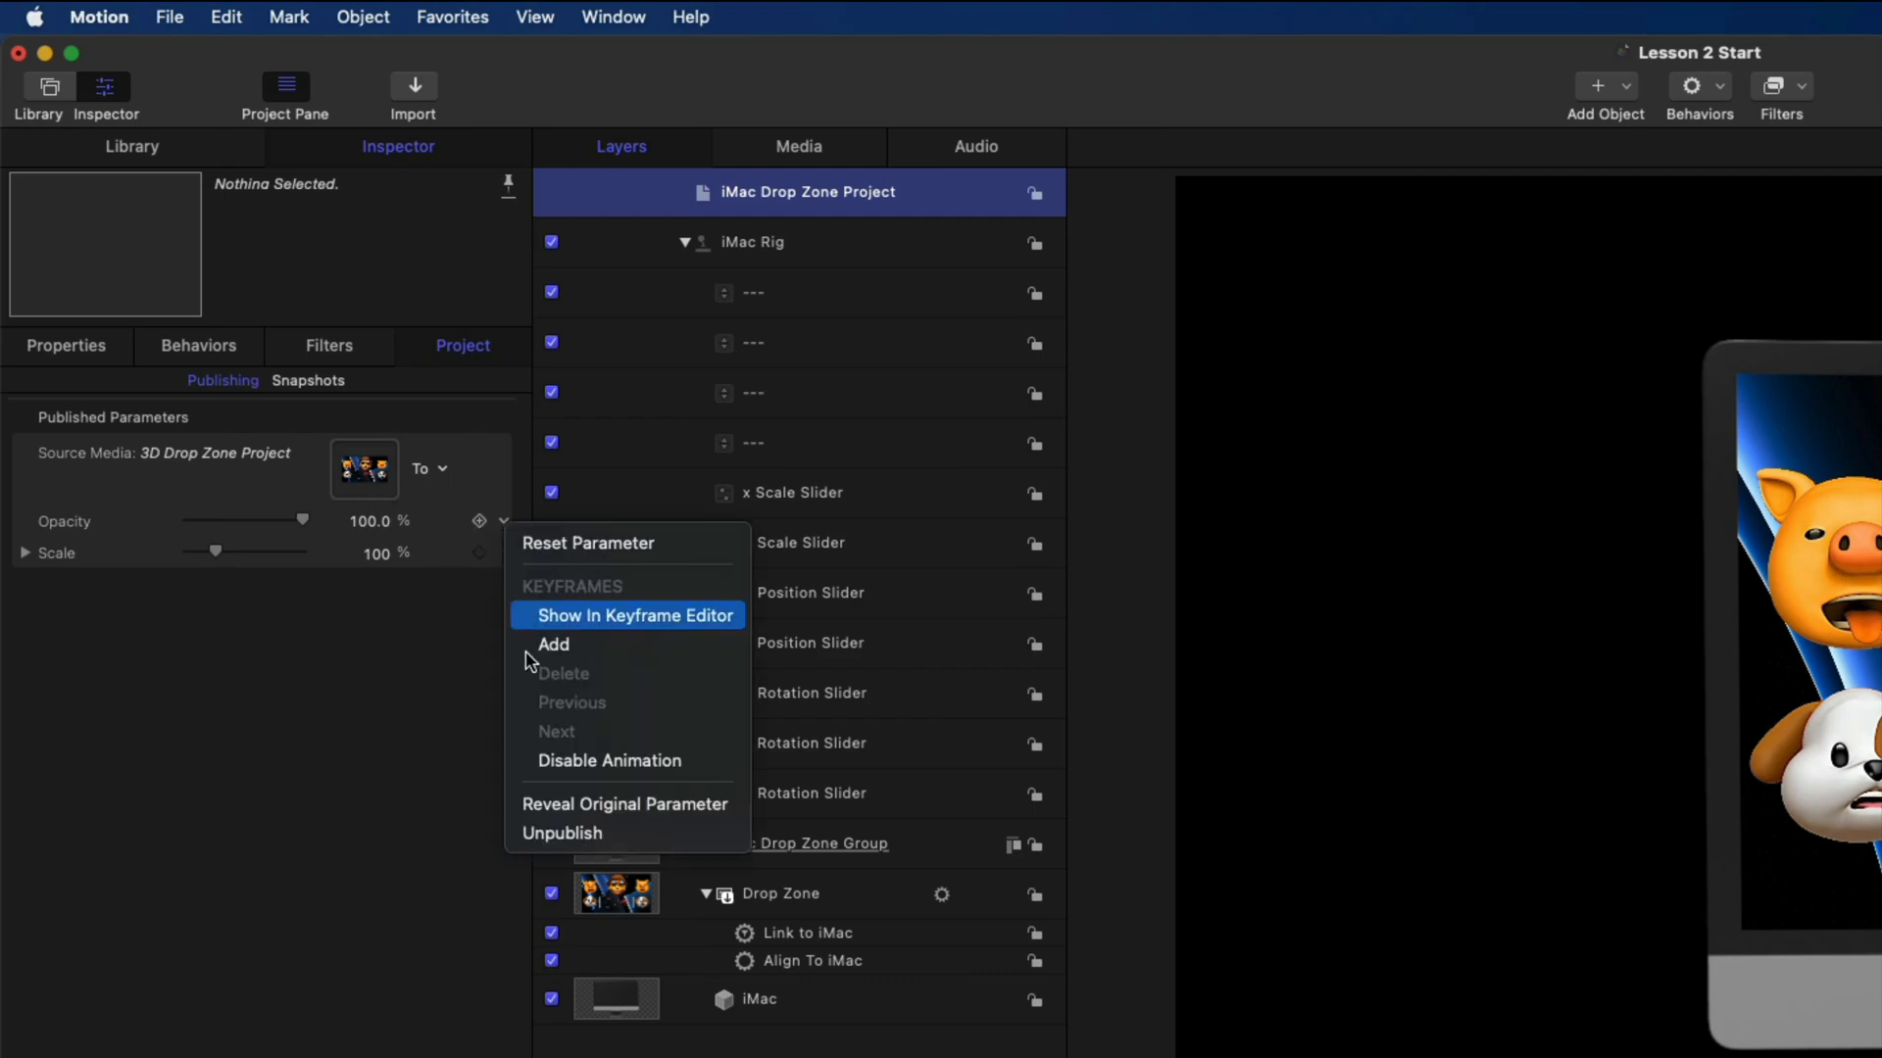
left_click(529, 833)
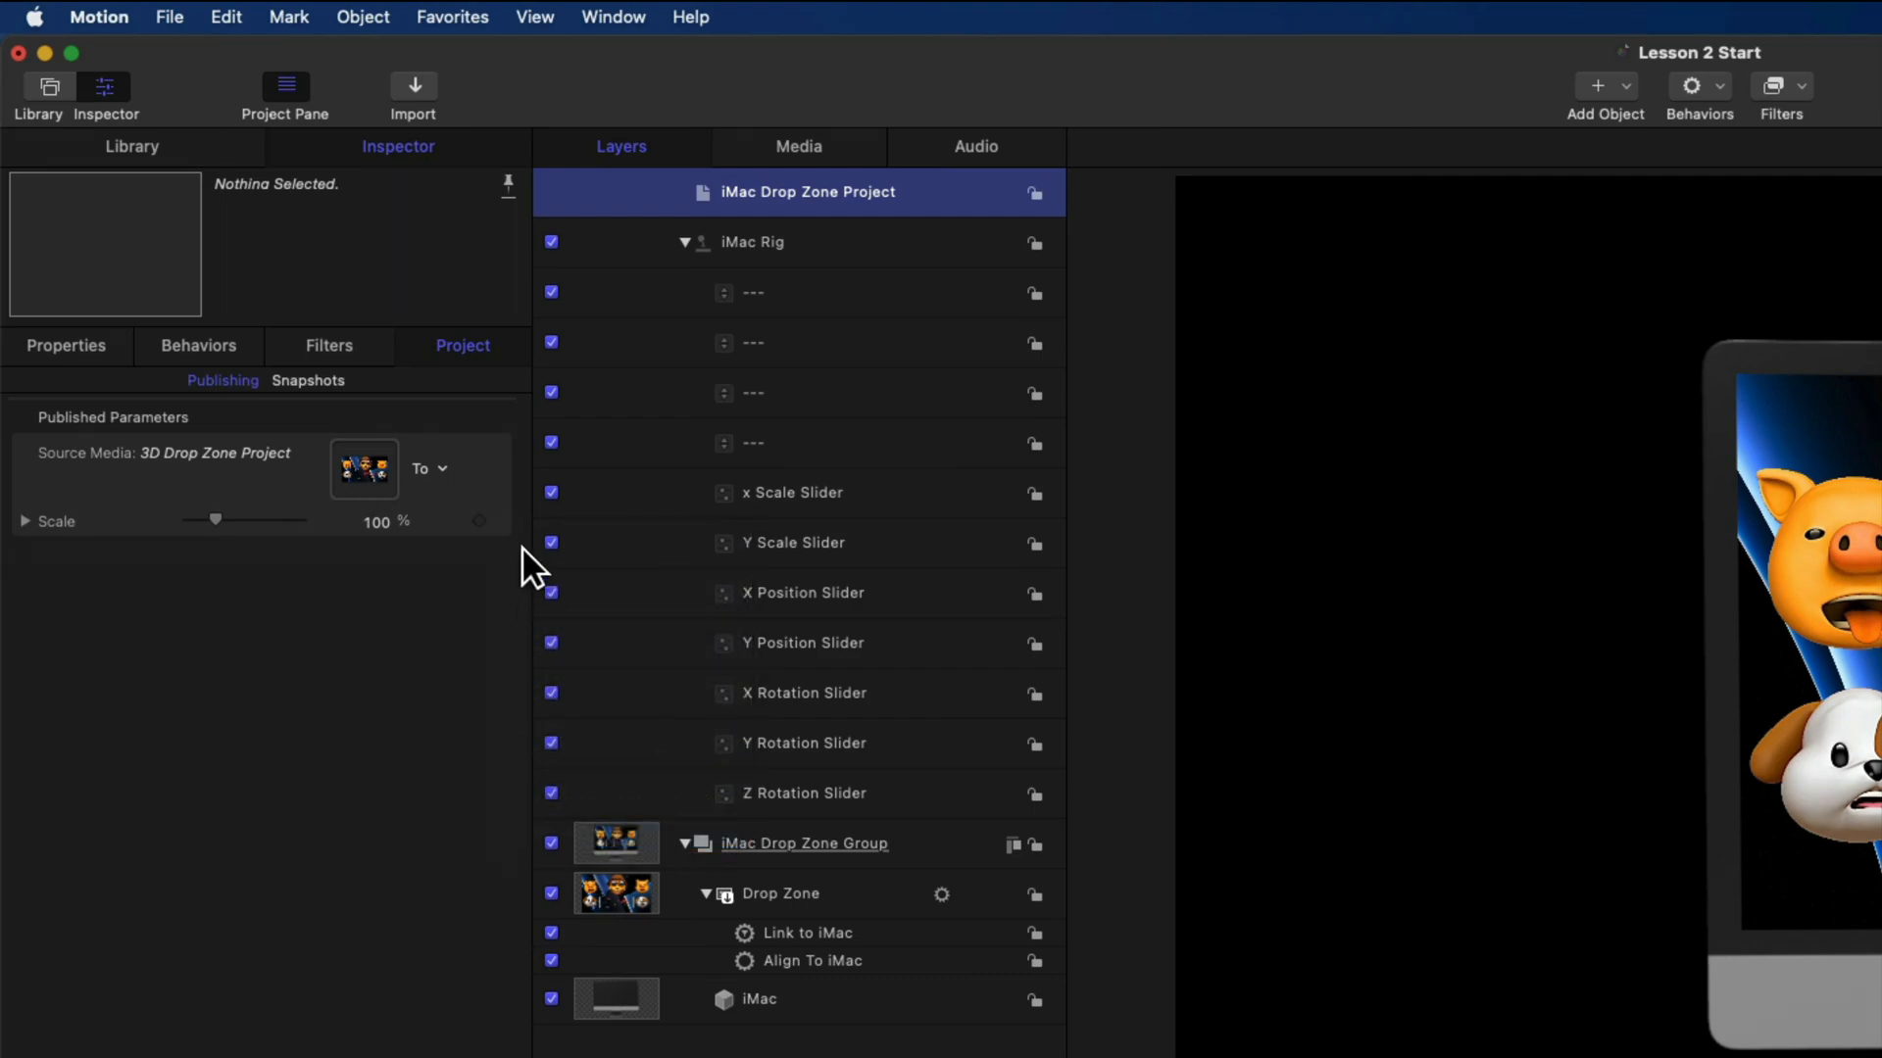
left_click(502, 521)
left_click(537, 835)
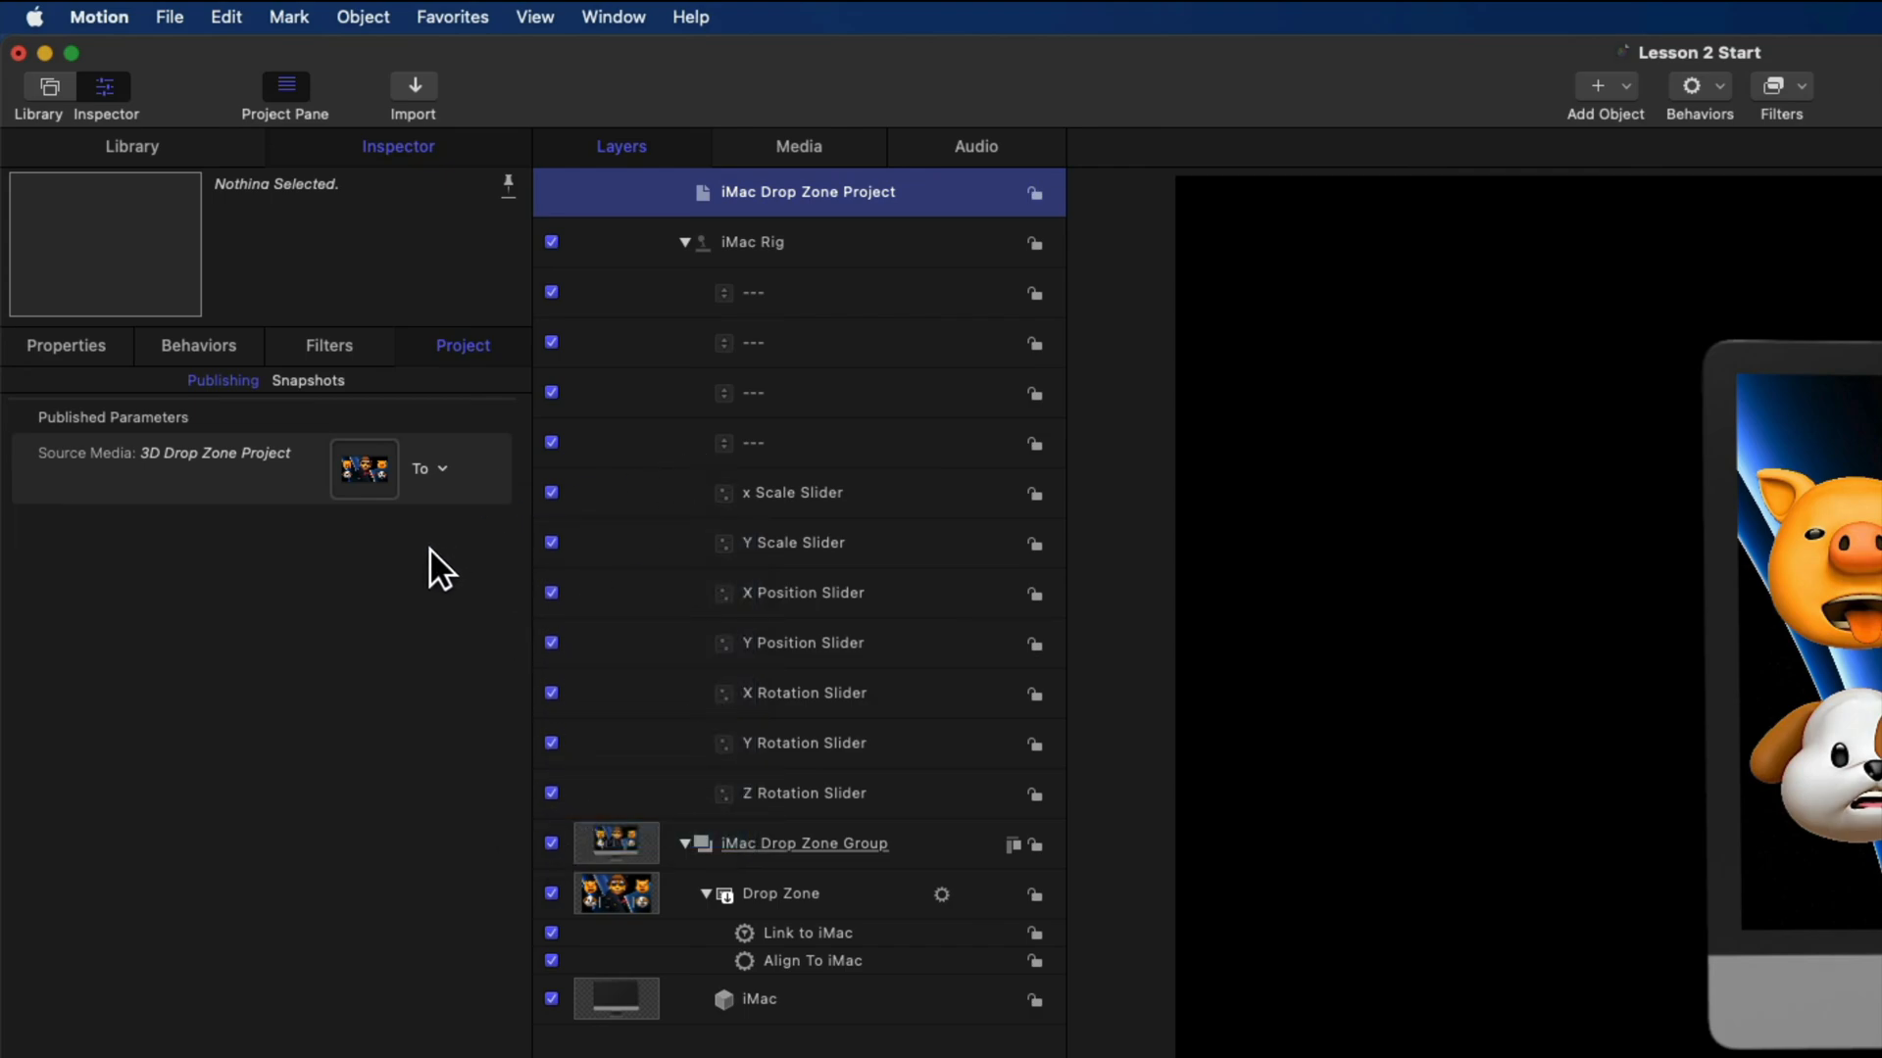
Publish the first "---" pop-up widget in the iMac Rig and check the project's published parameters
left_click(772, 306)
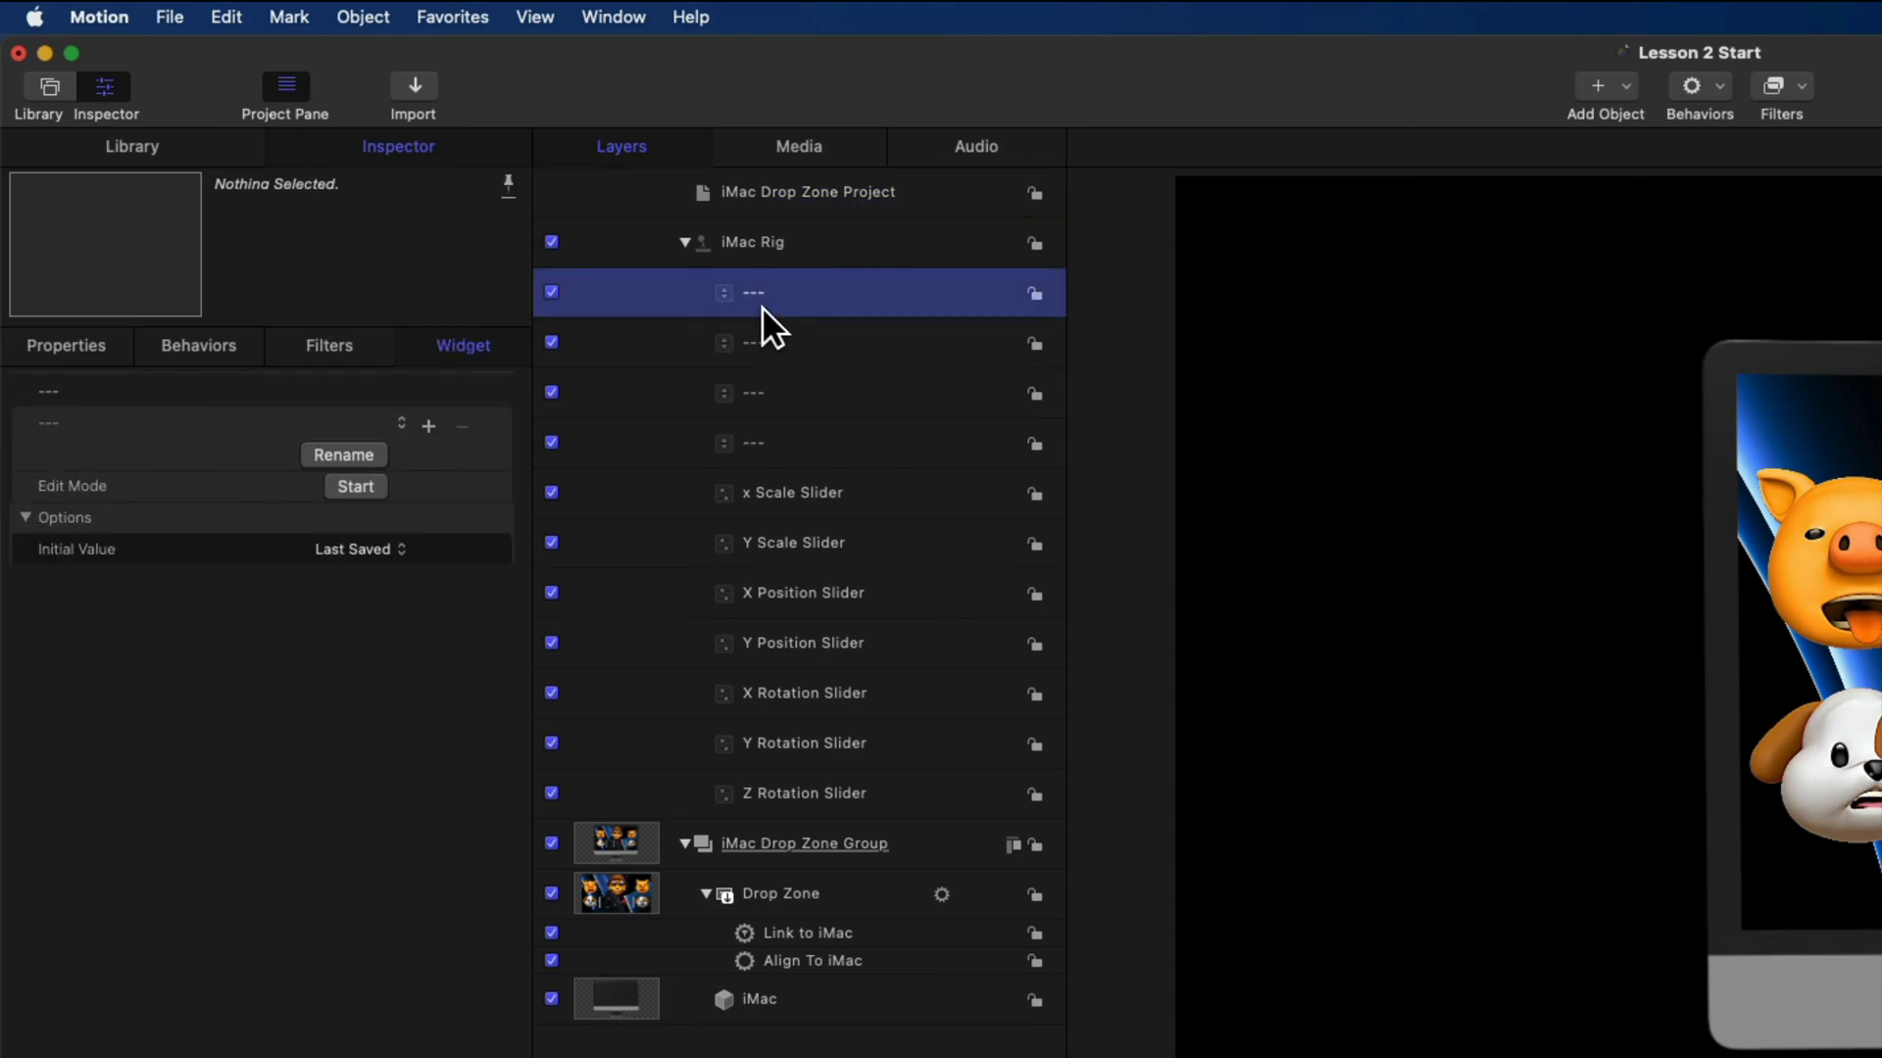
left_click(501, 428)
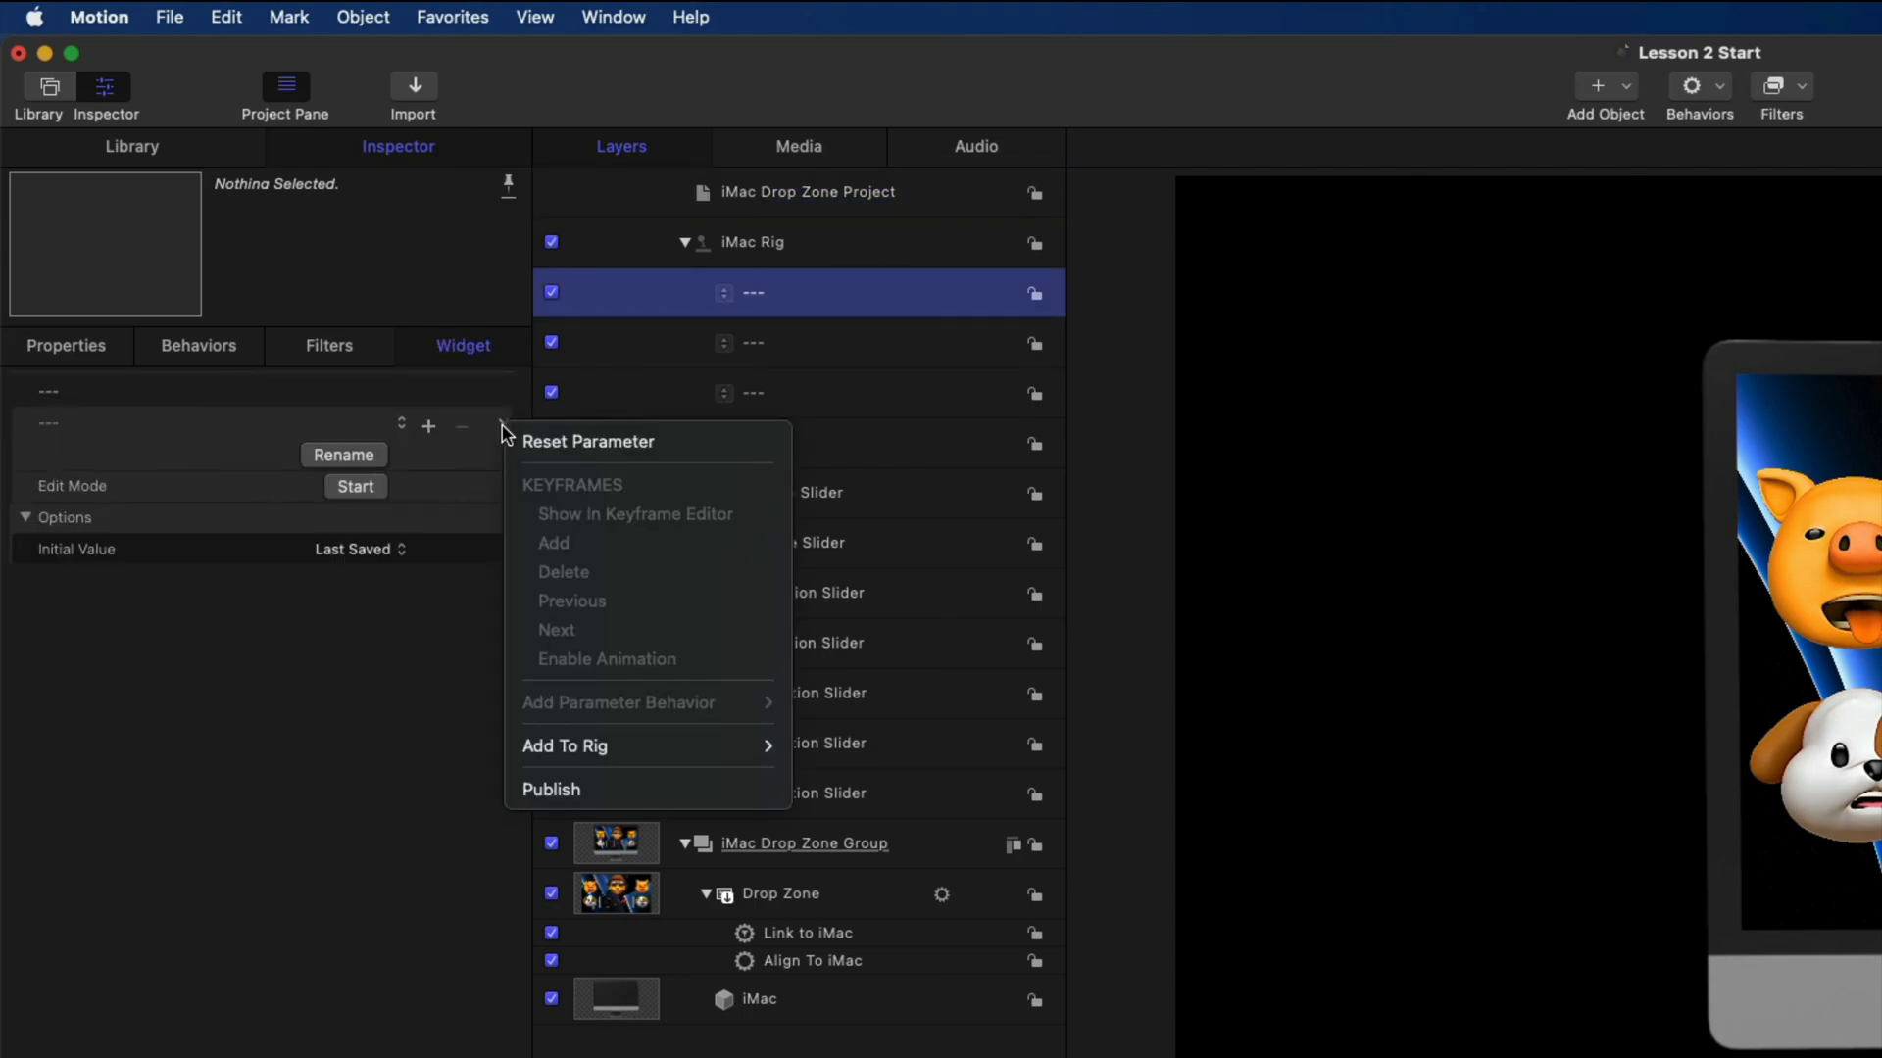
left_click(537, 792)
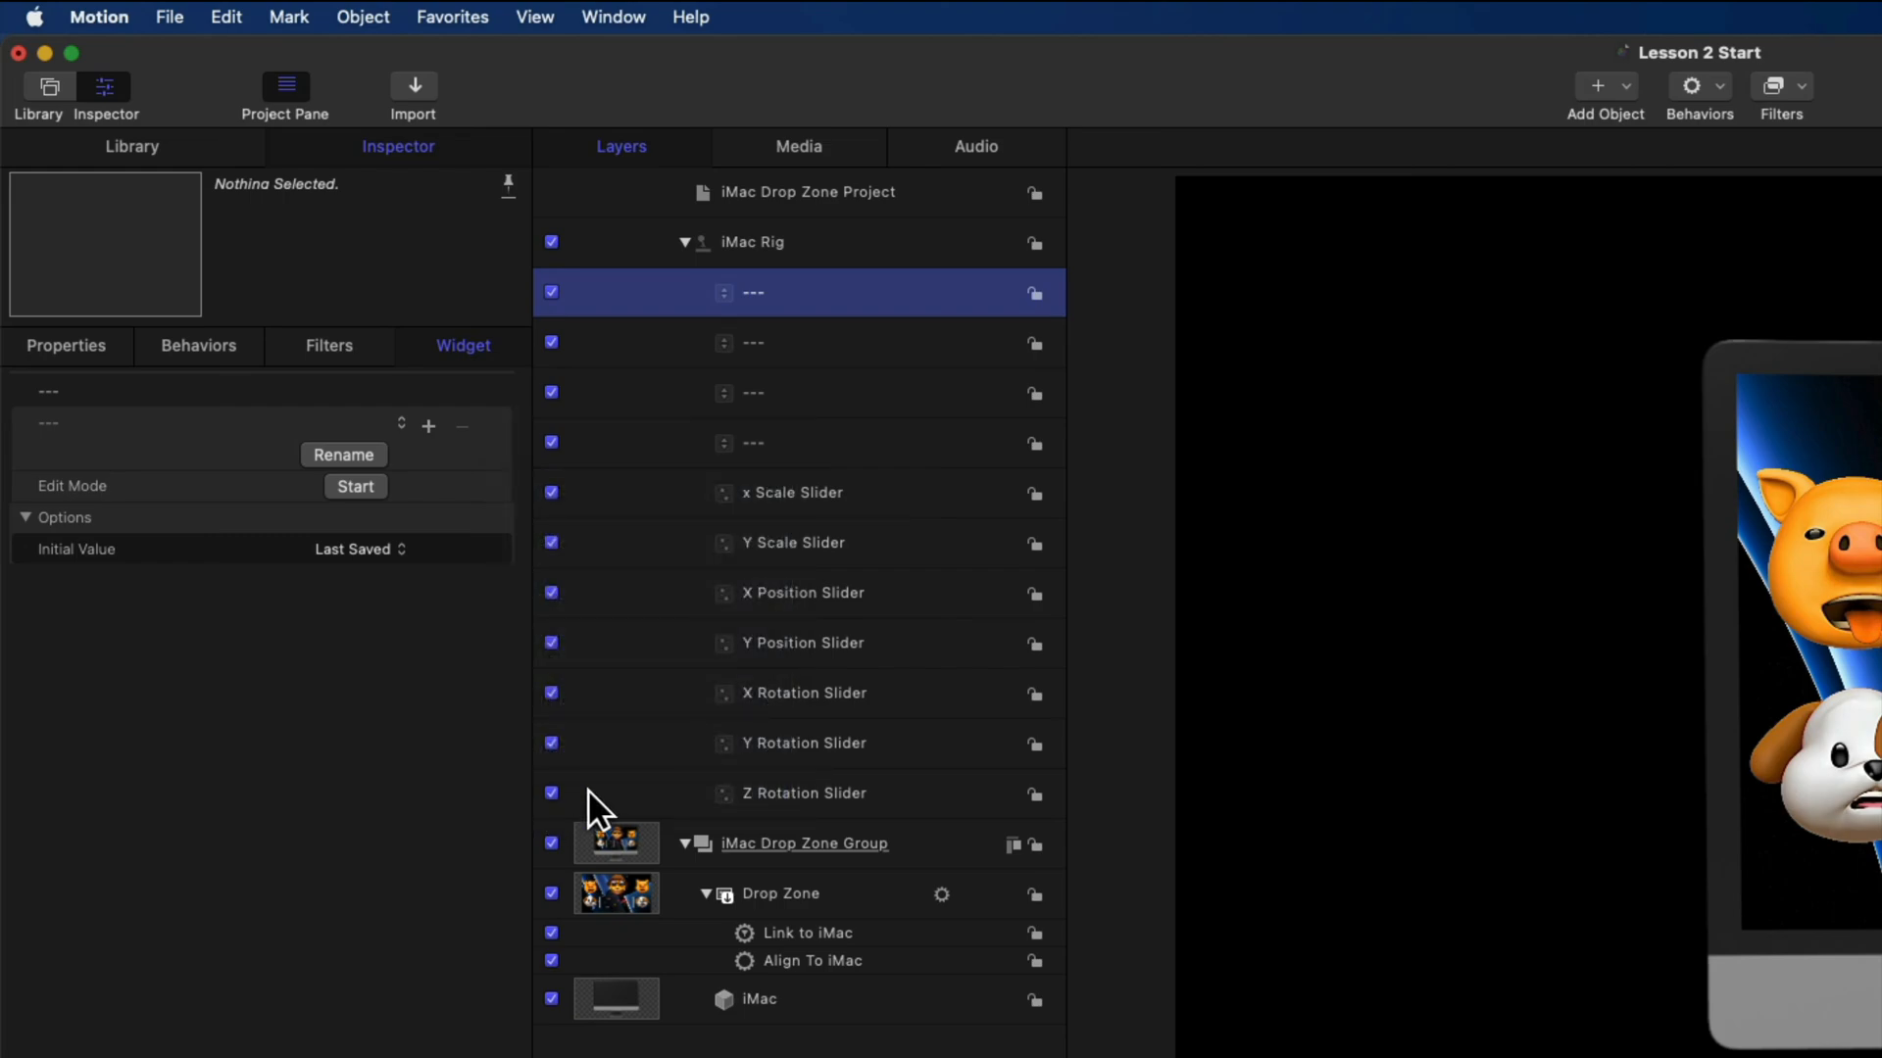
left_click(851, 202)
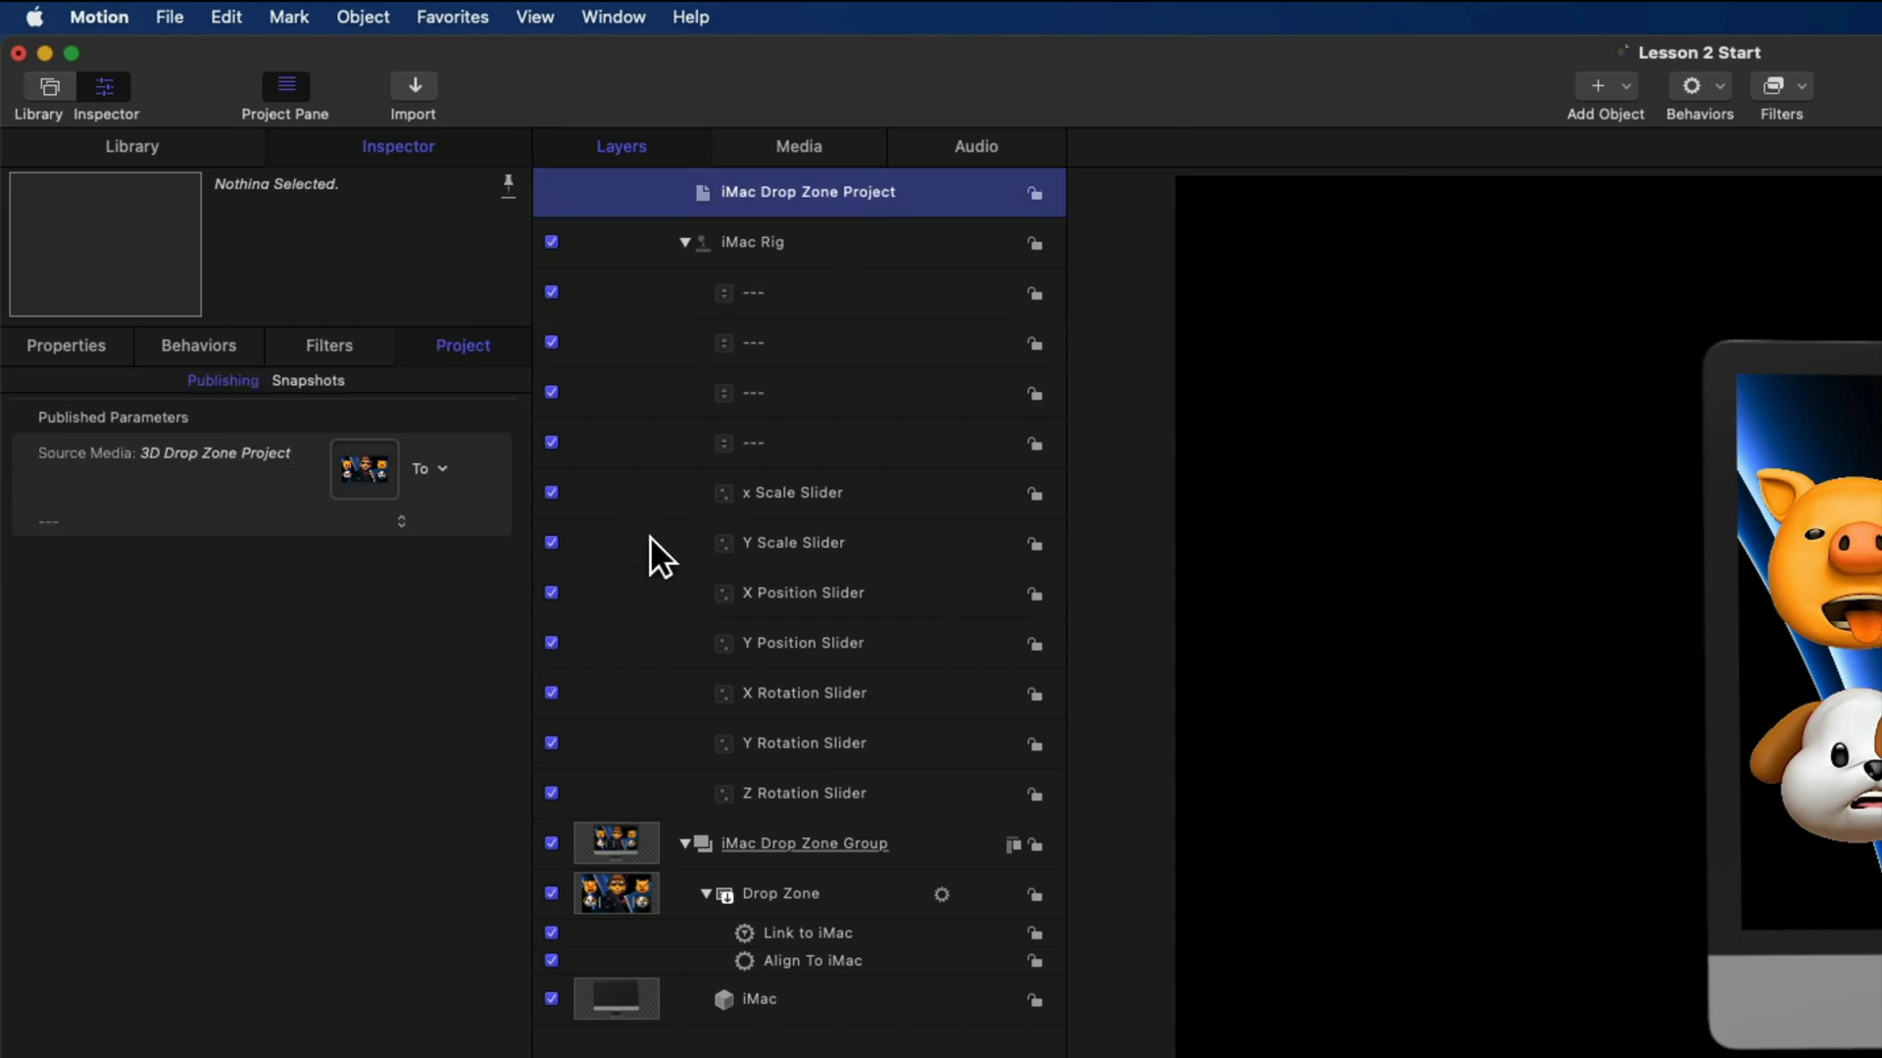
Publish the x Scale Slider and Y Scale Slider widgets and check the project's published parameters
left_click(767, 493)
mouse_move(450, 432)
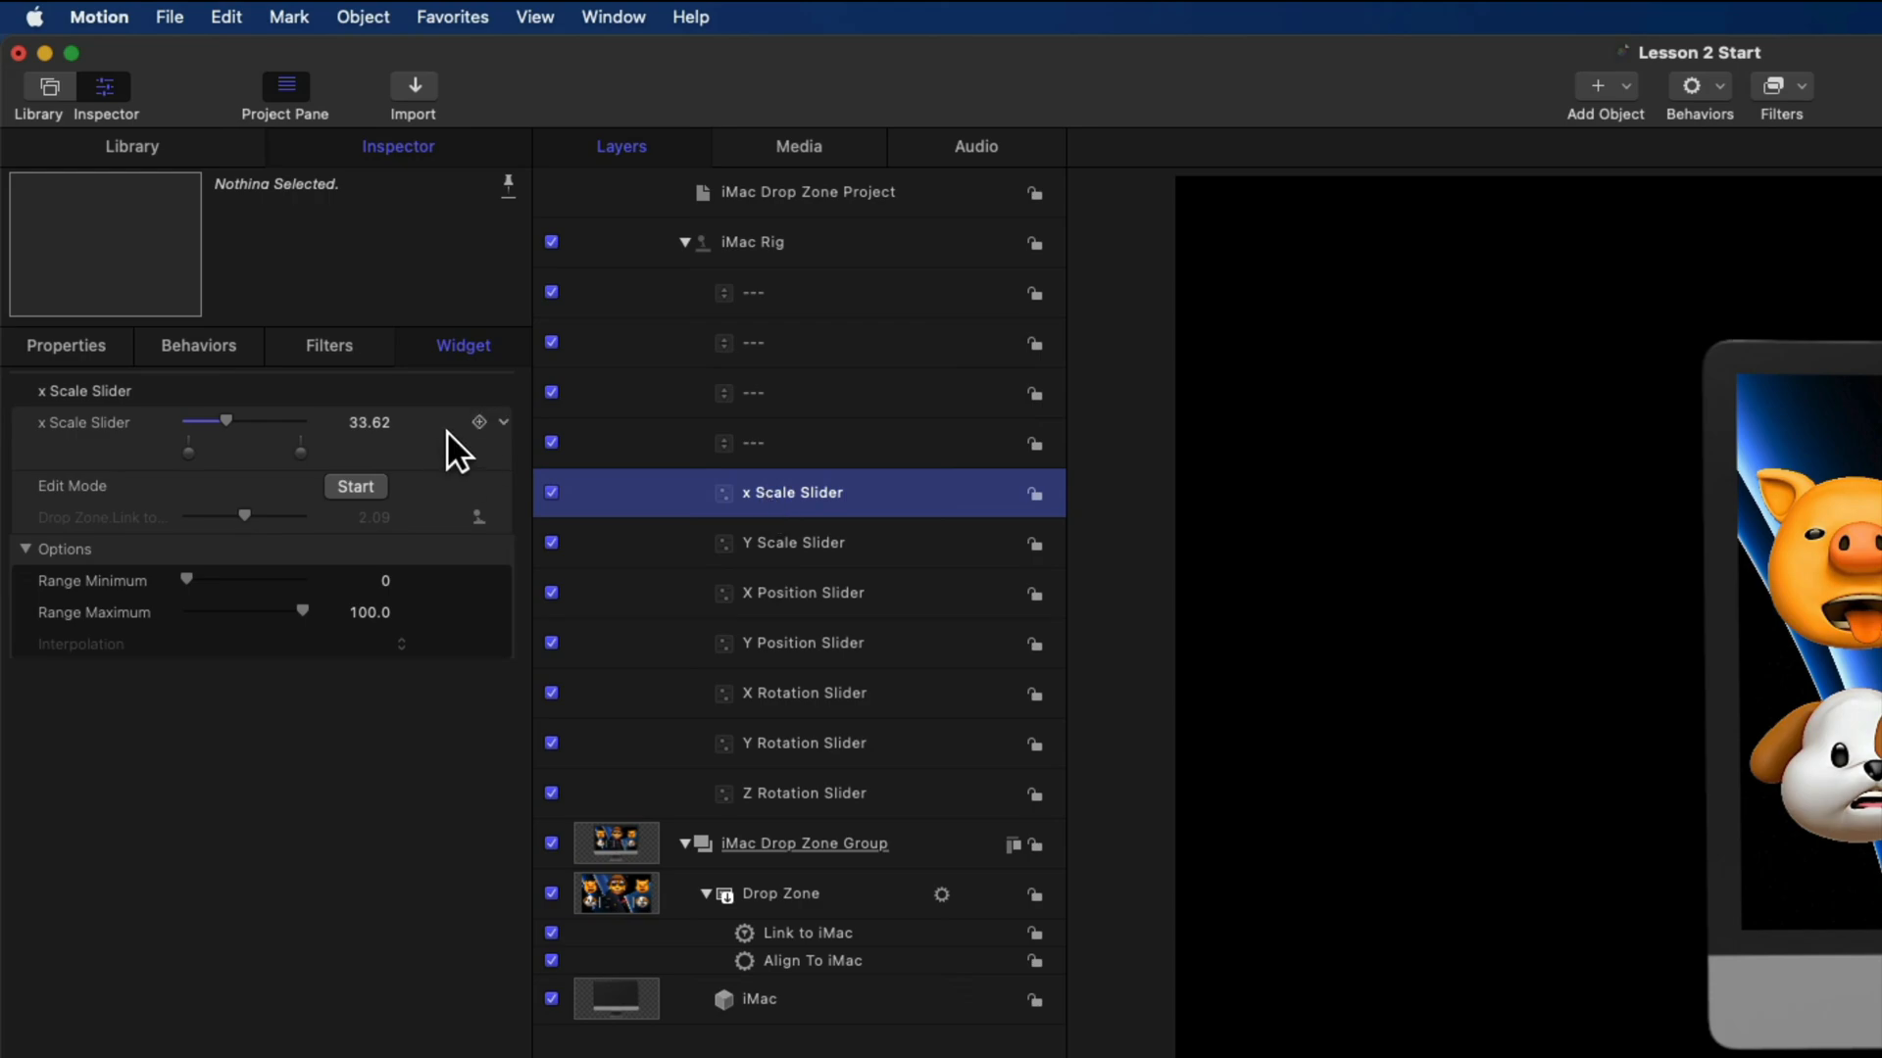
left_click(505, 425)
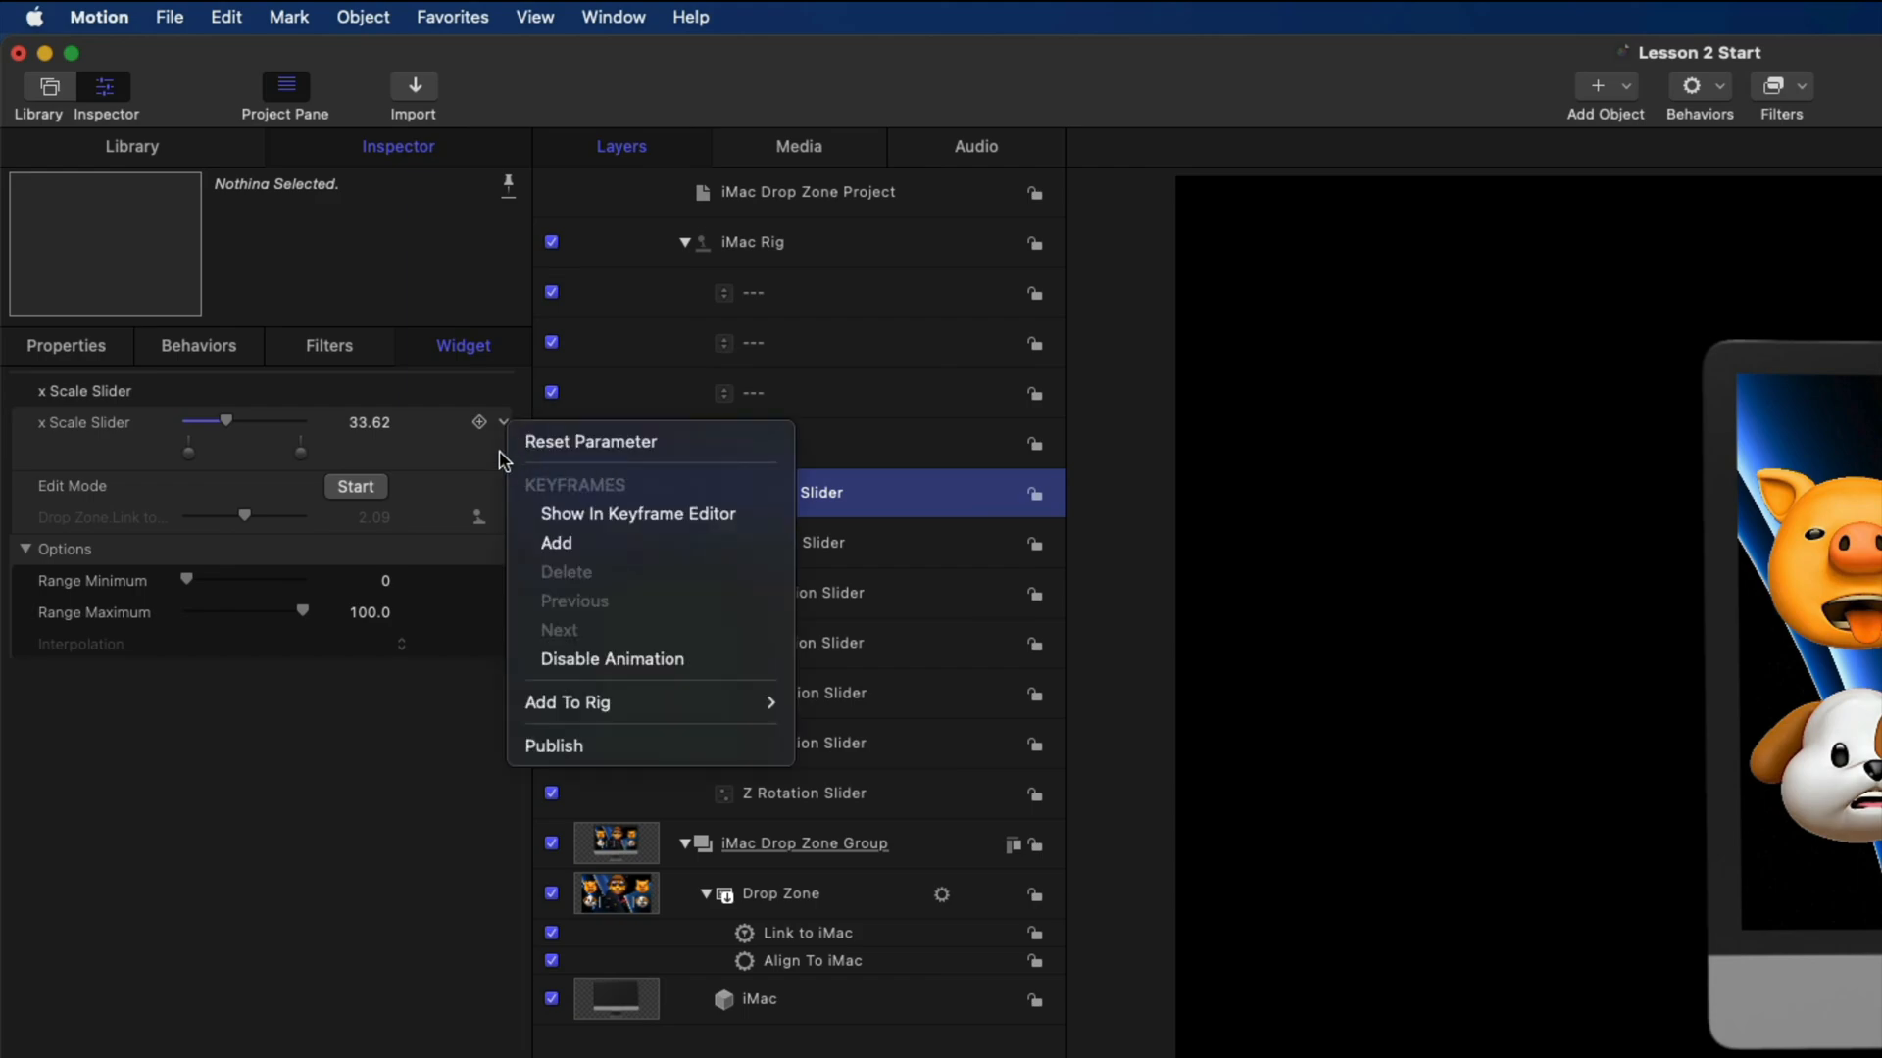
left_click(551, 745)
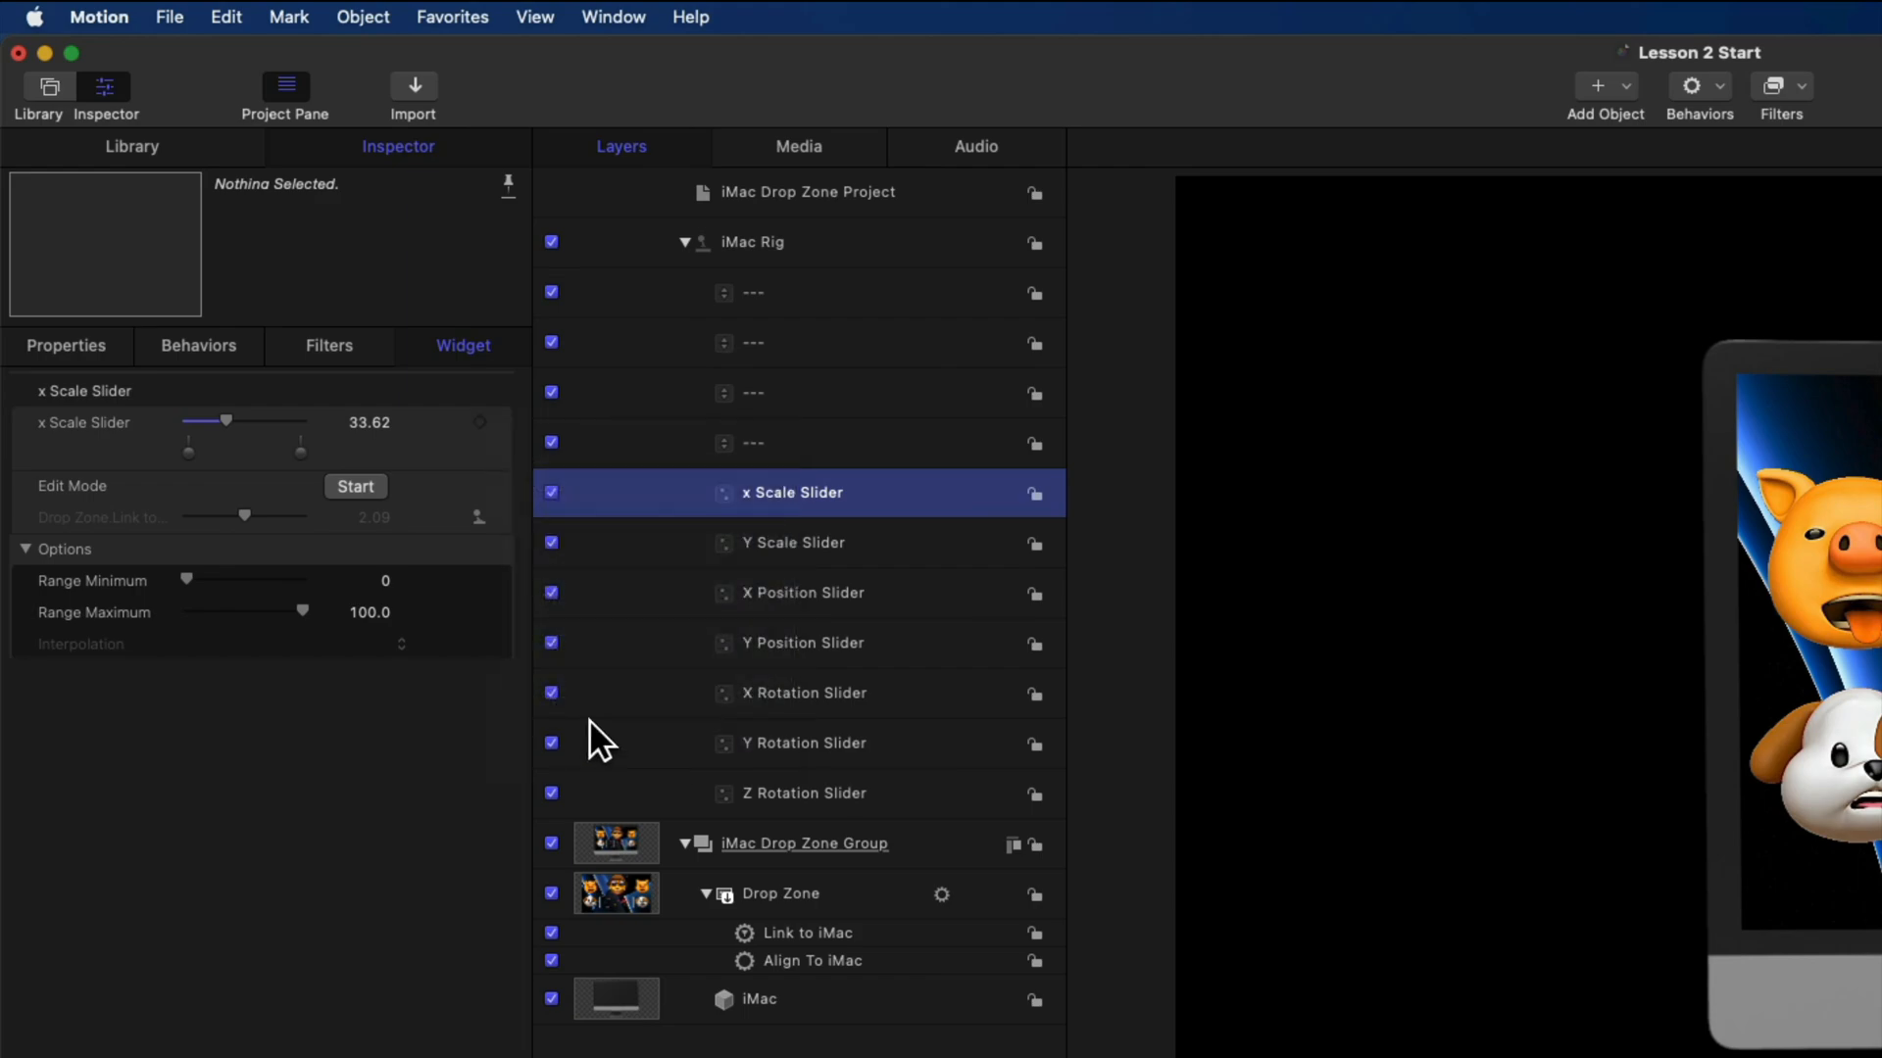
left_click(795, 561)
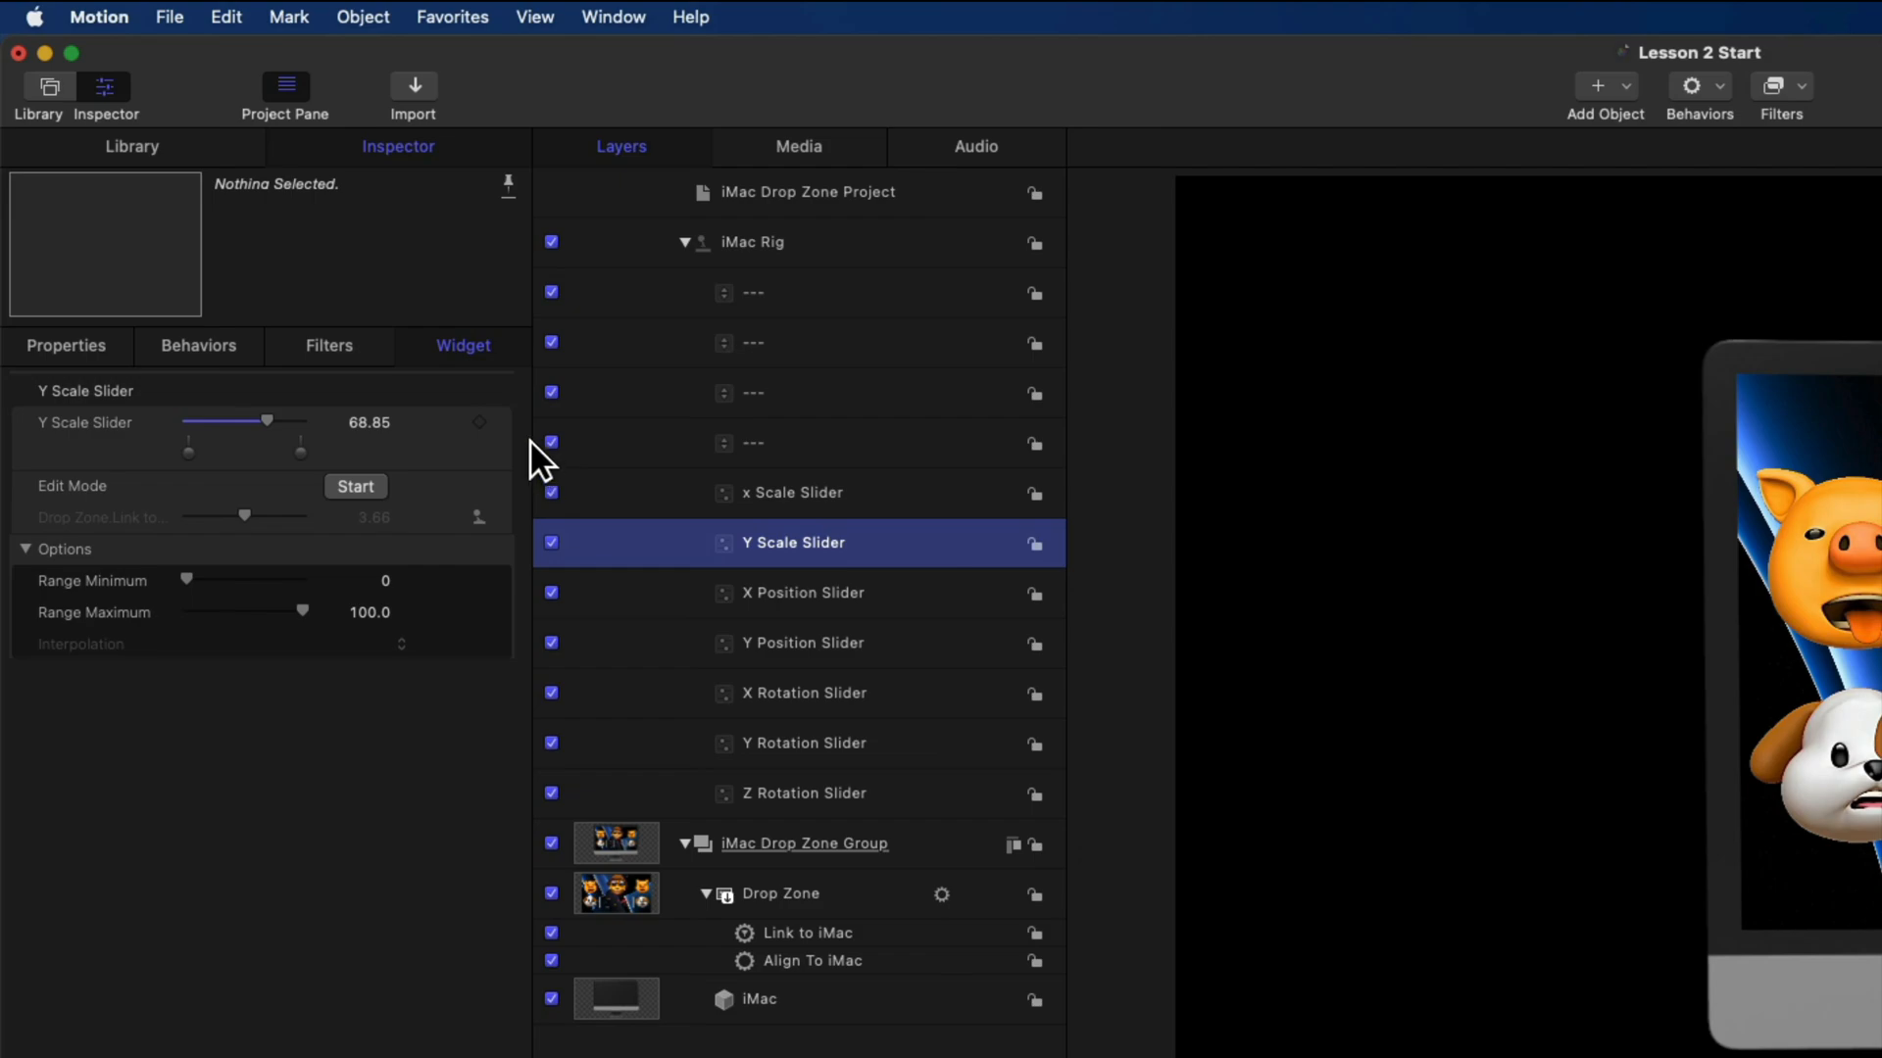
left_click(503, 422)
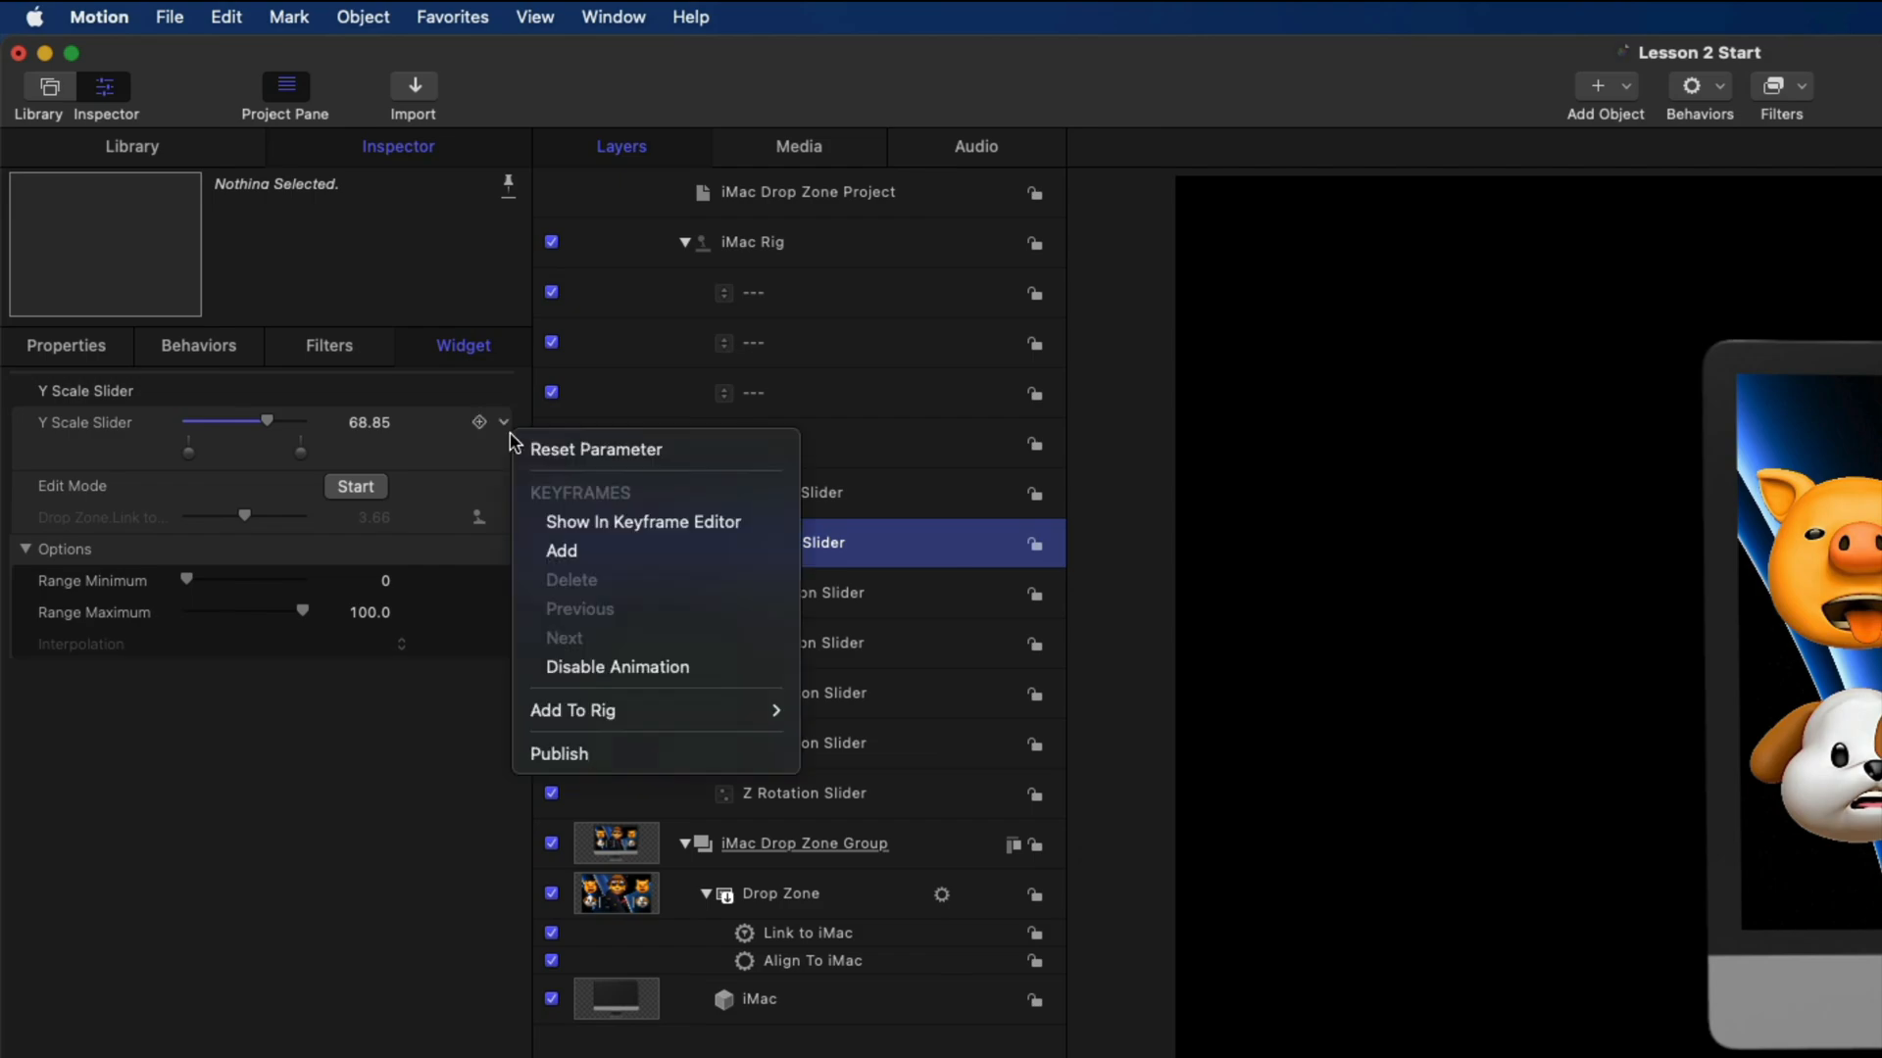
left_click(551, 754)
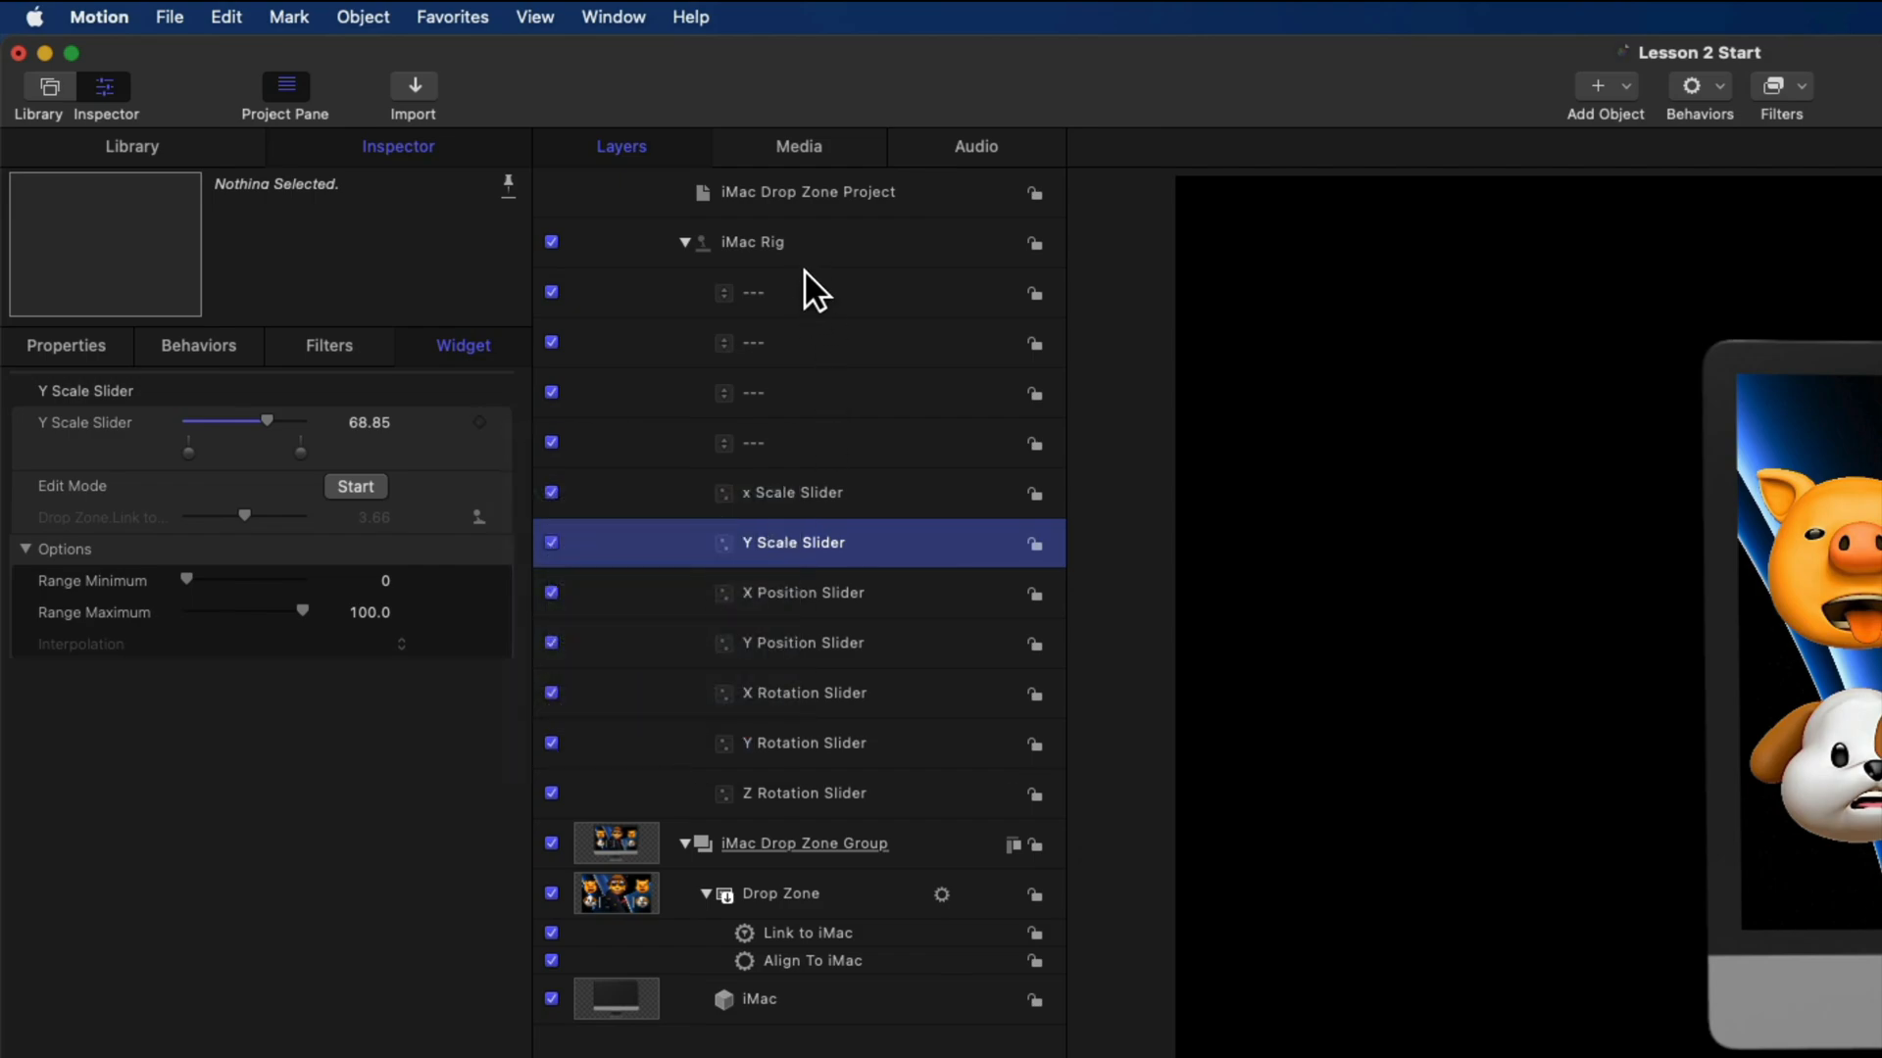
left_click(809, 204)
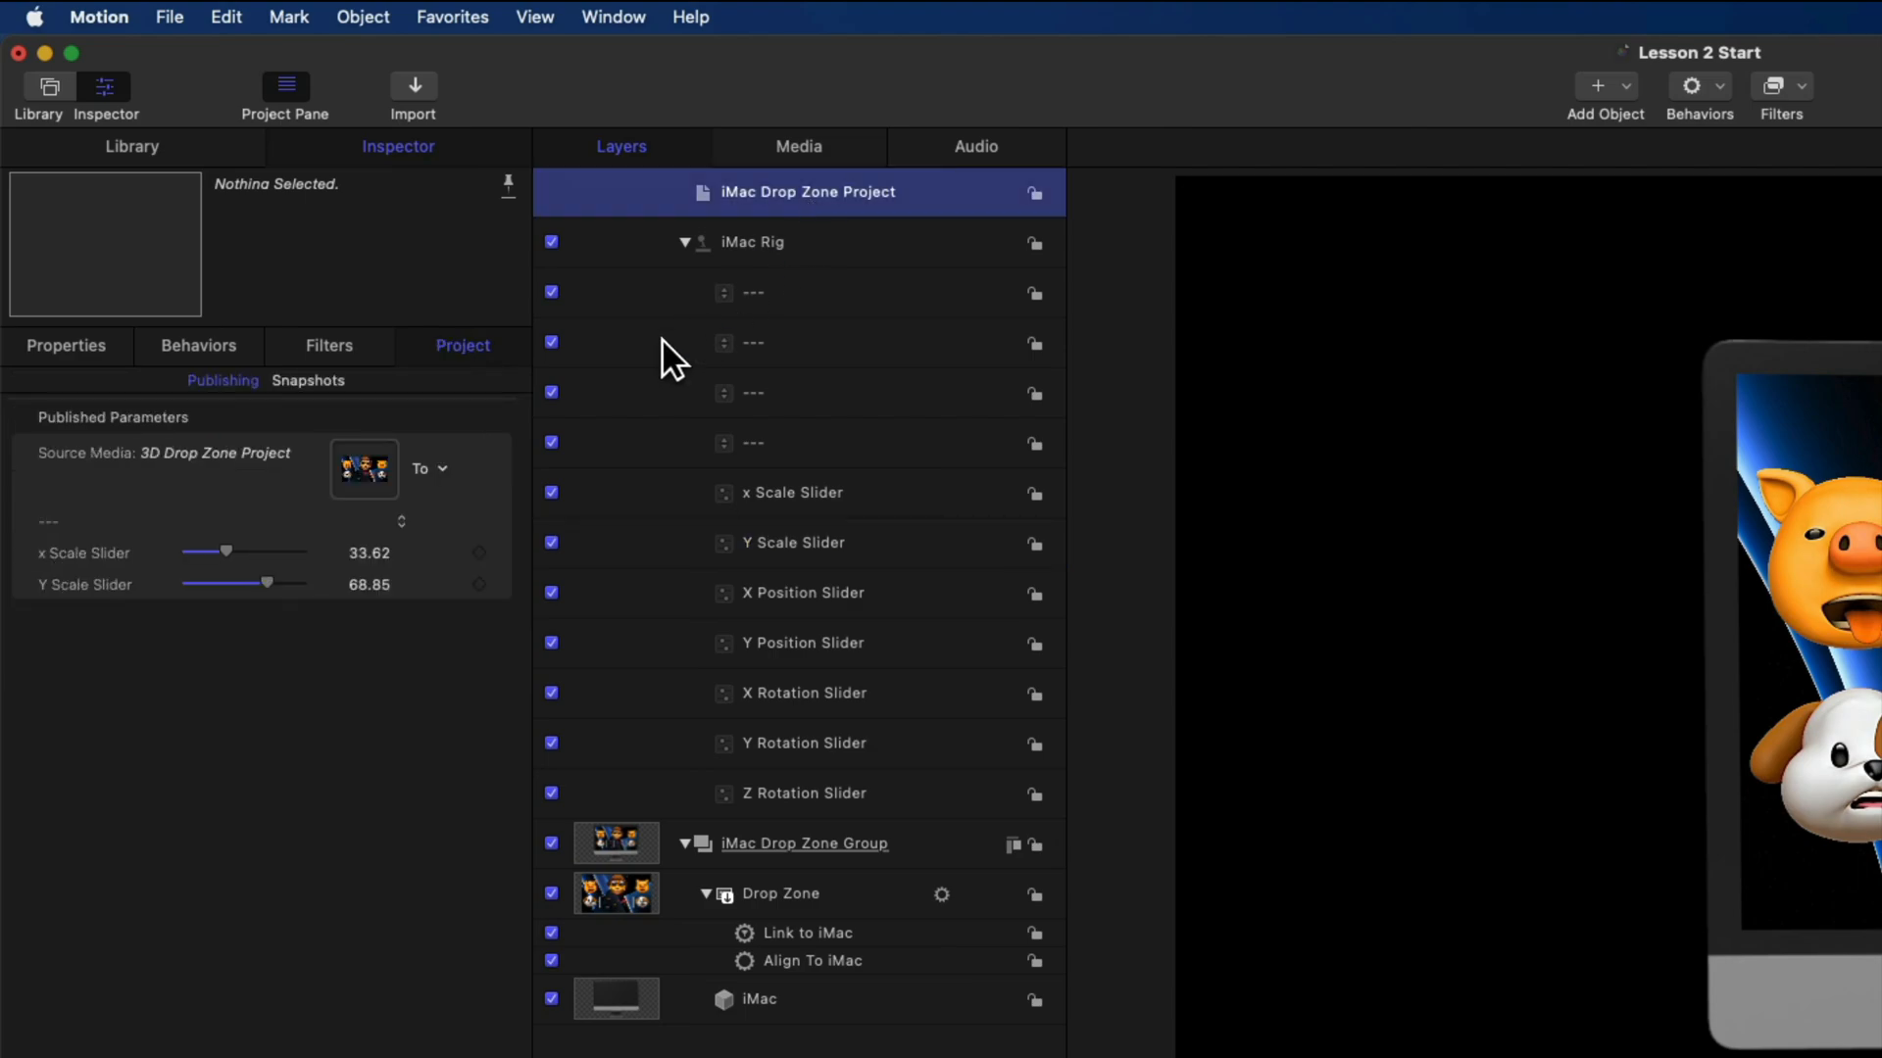
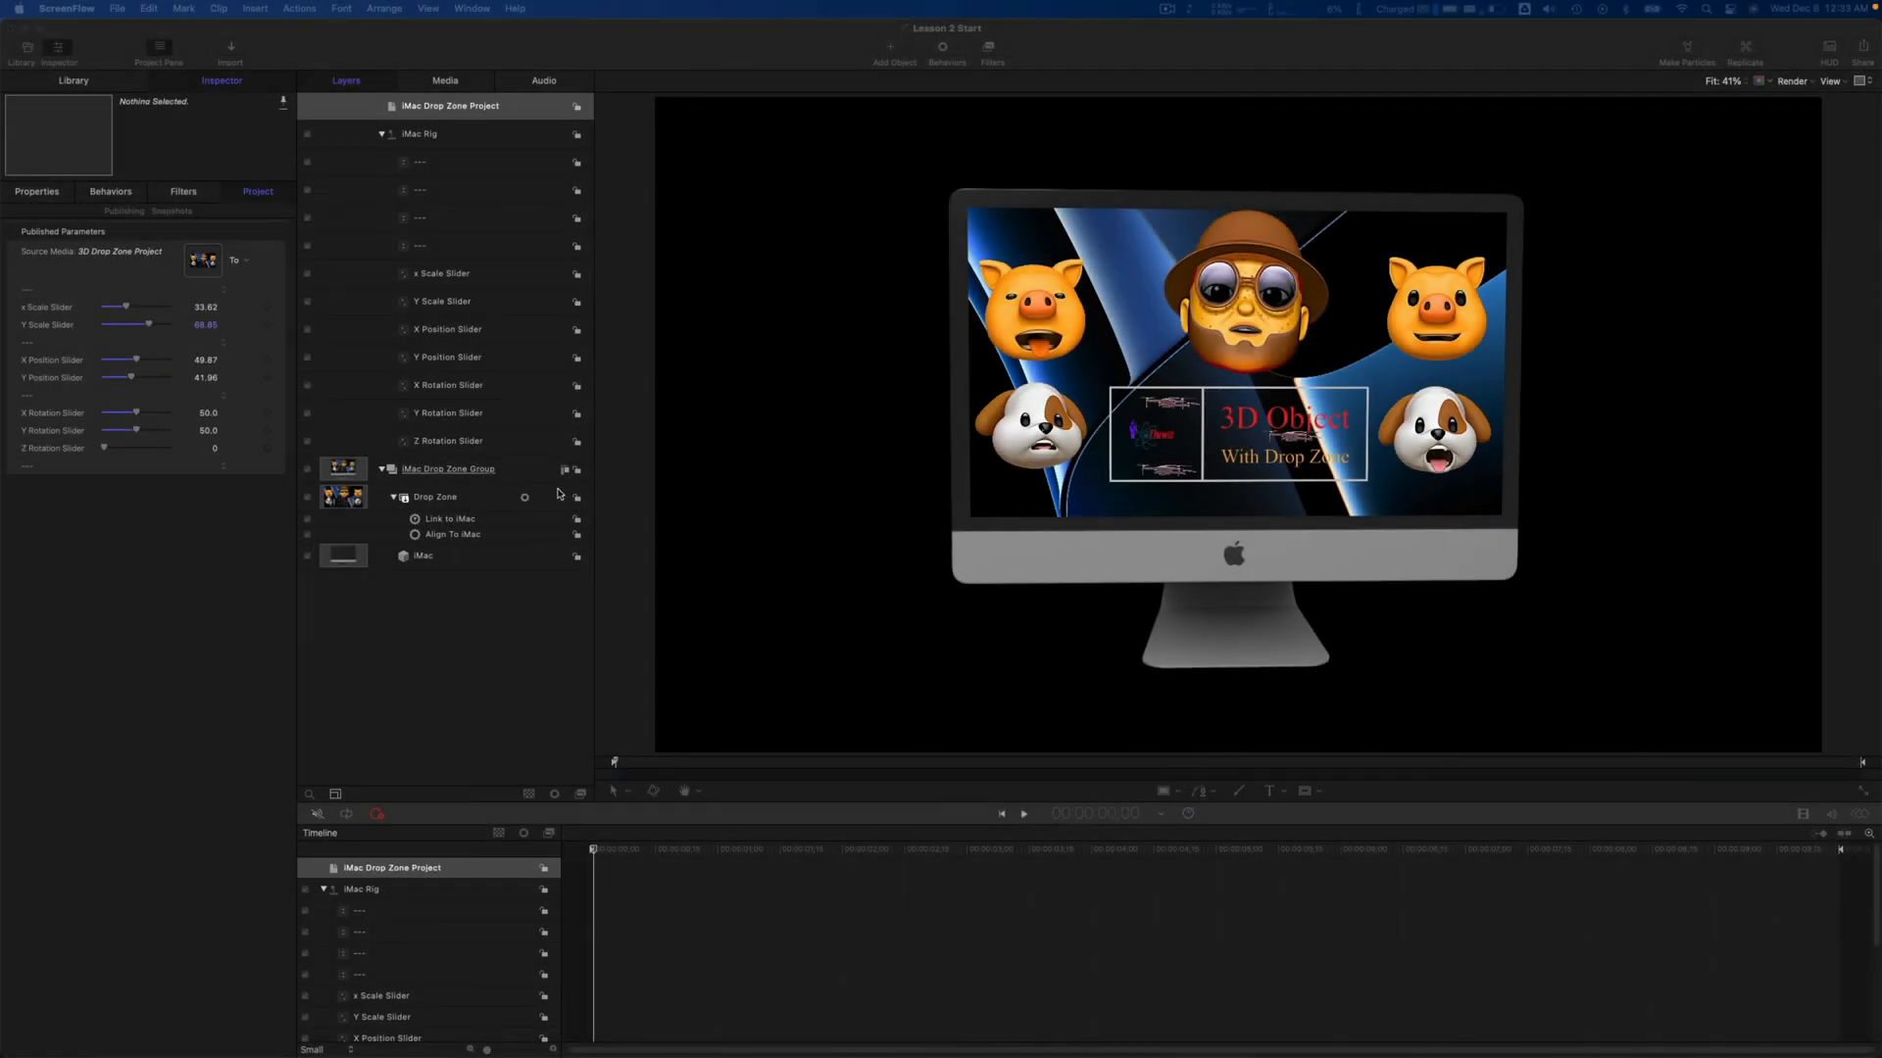
Publish the Opacity parameter of the Drop Zone layer in the iMac Drop Zone Group
left_click(431, 476)
left_click(439, 498)
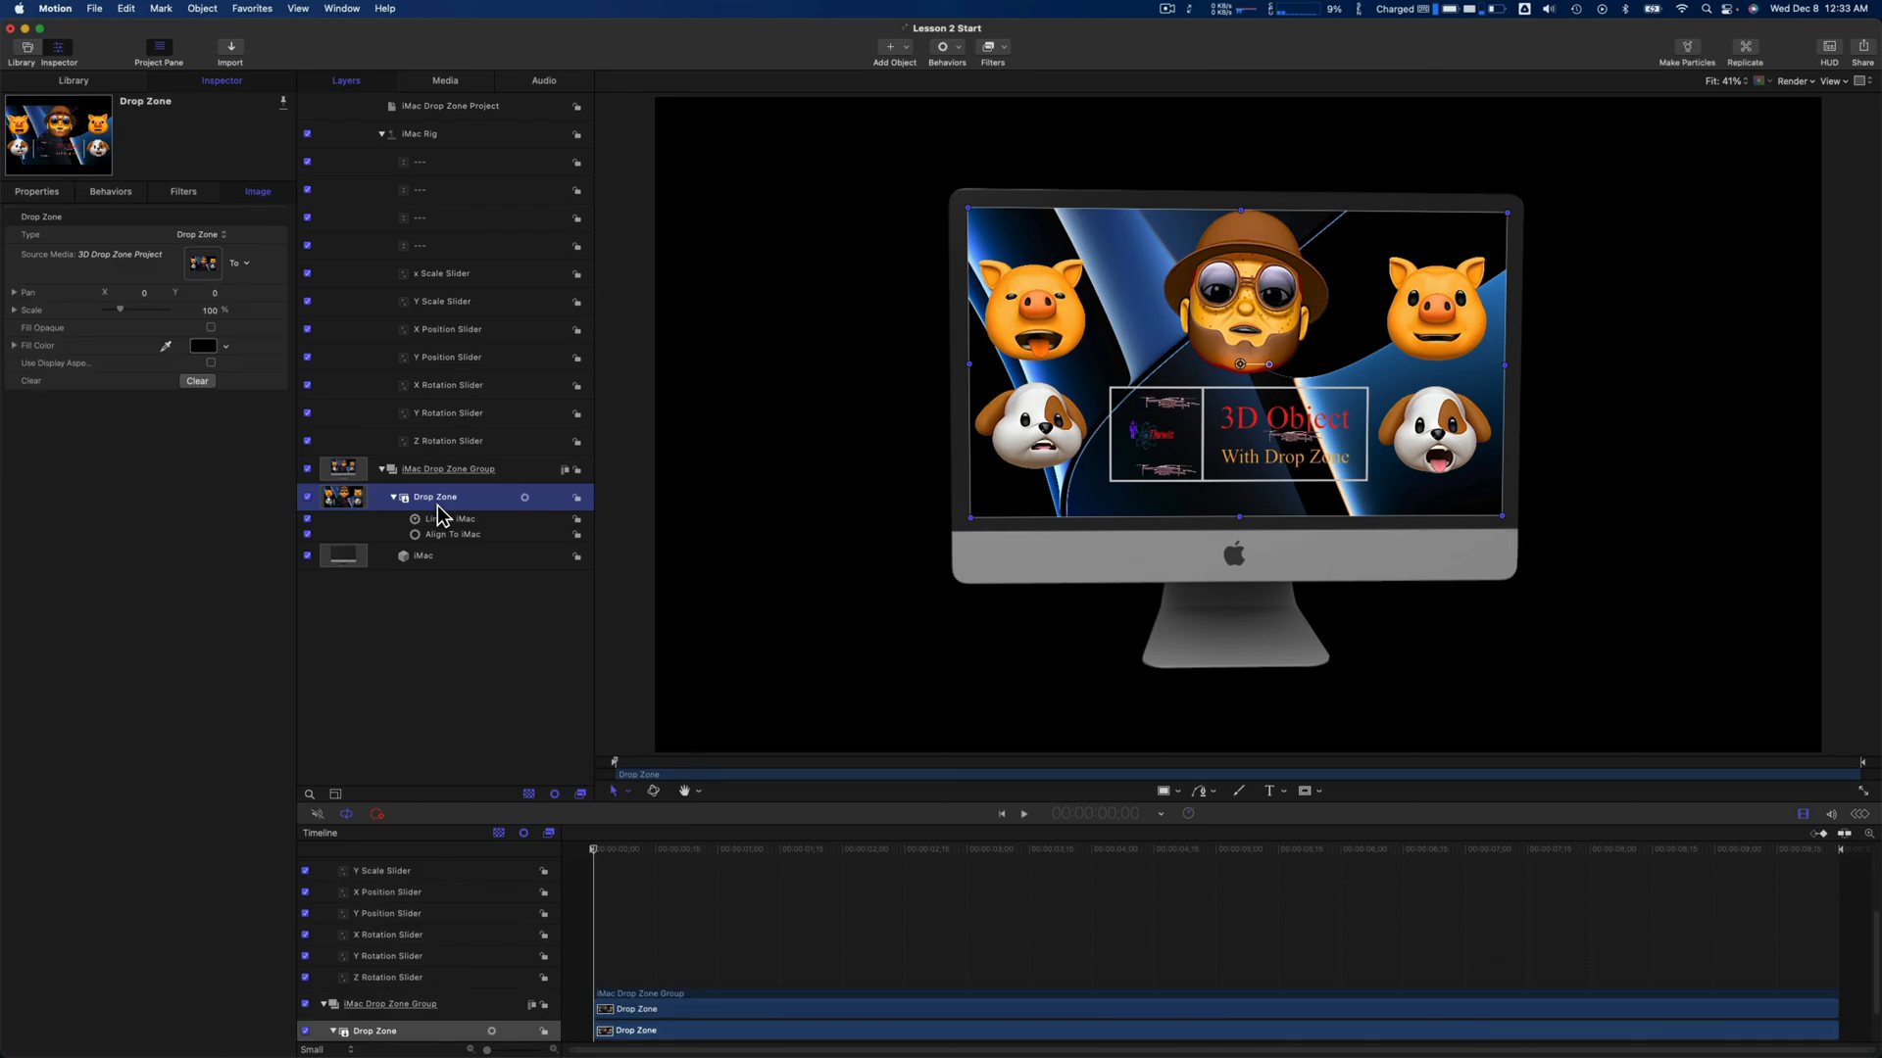
left_click(48, 196)
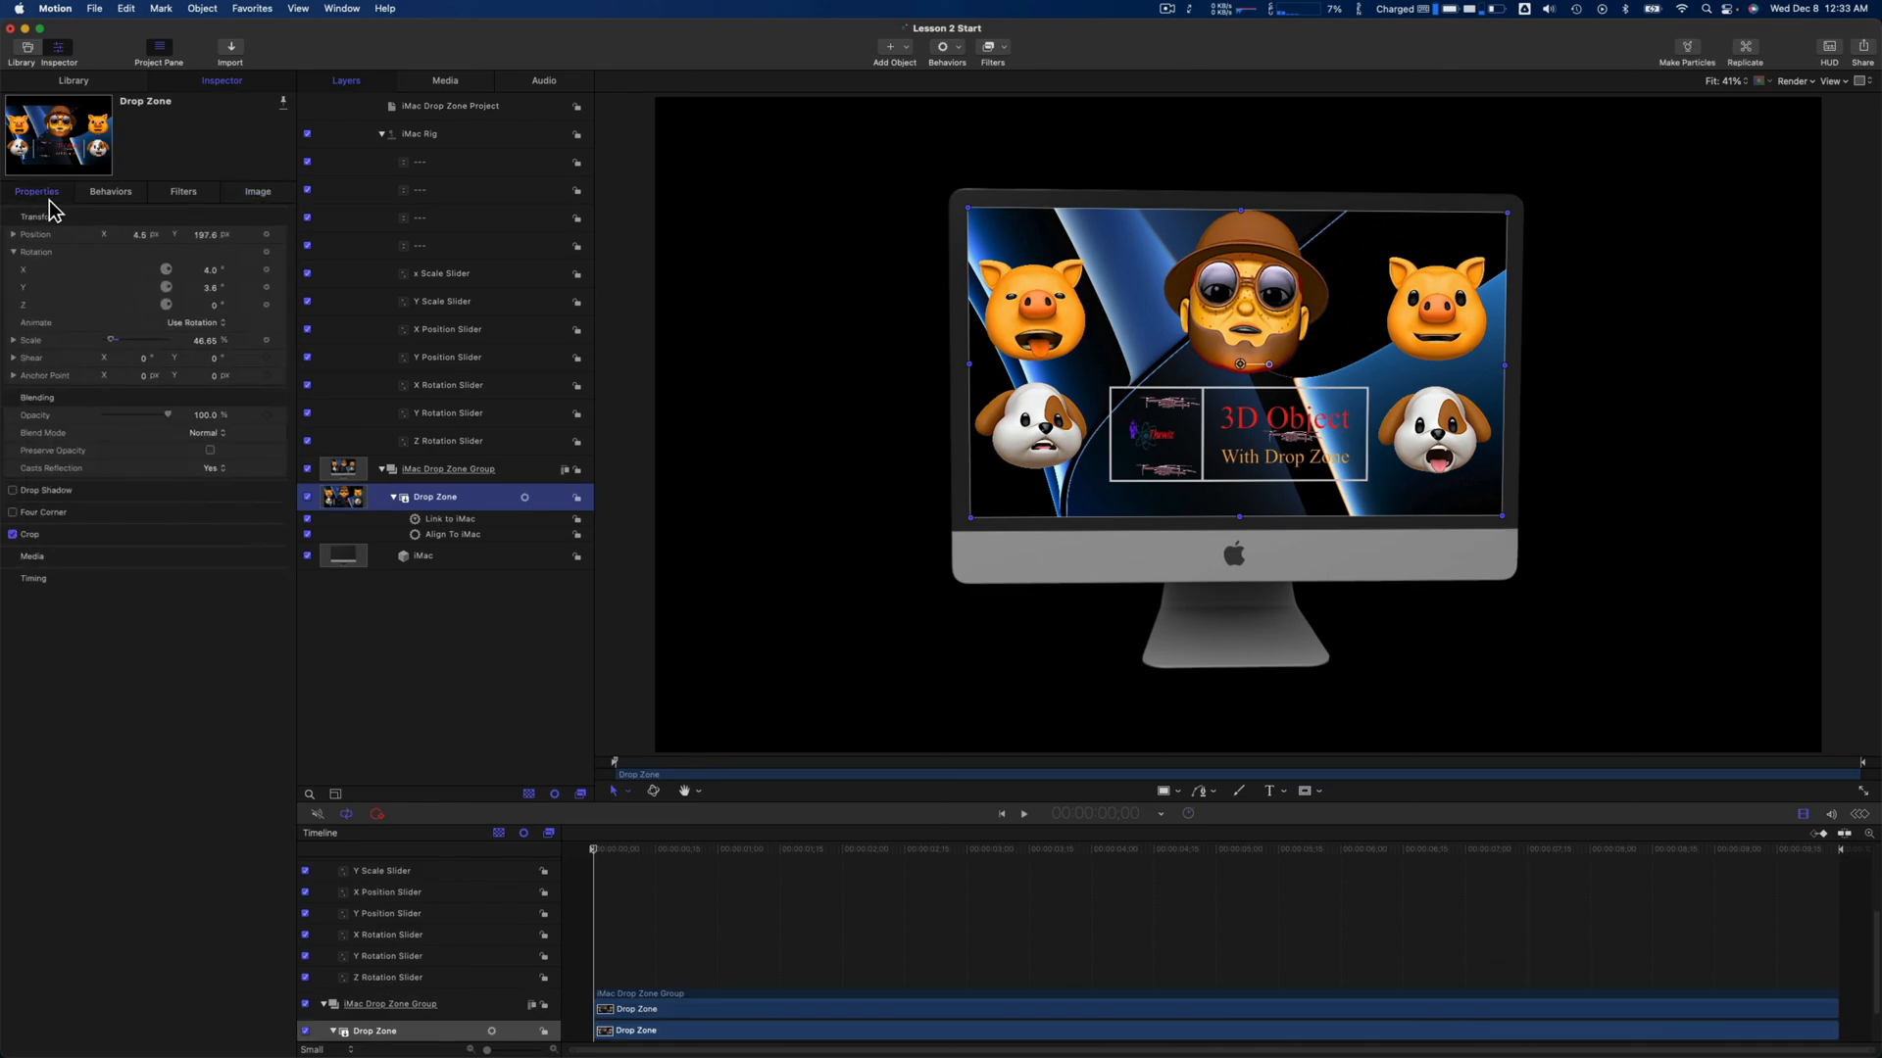
left_click(282, 416)
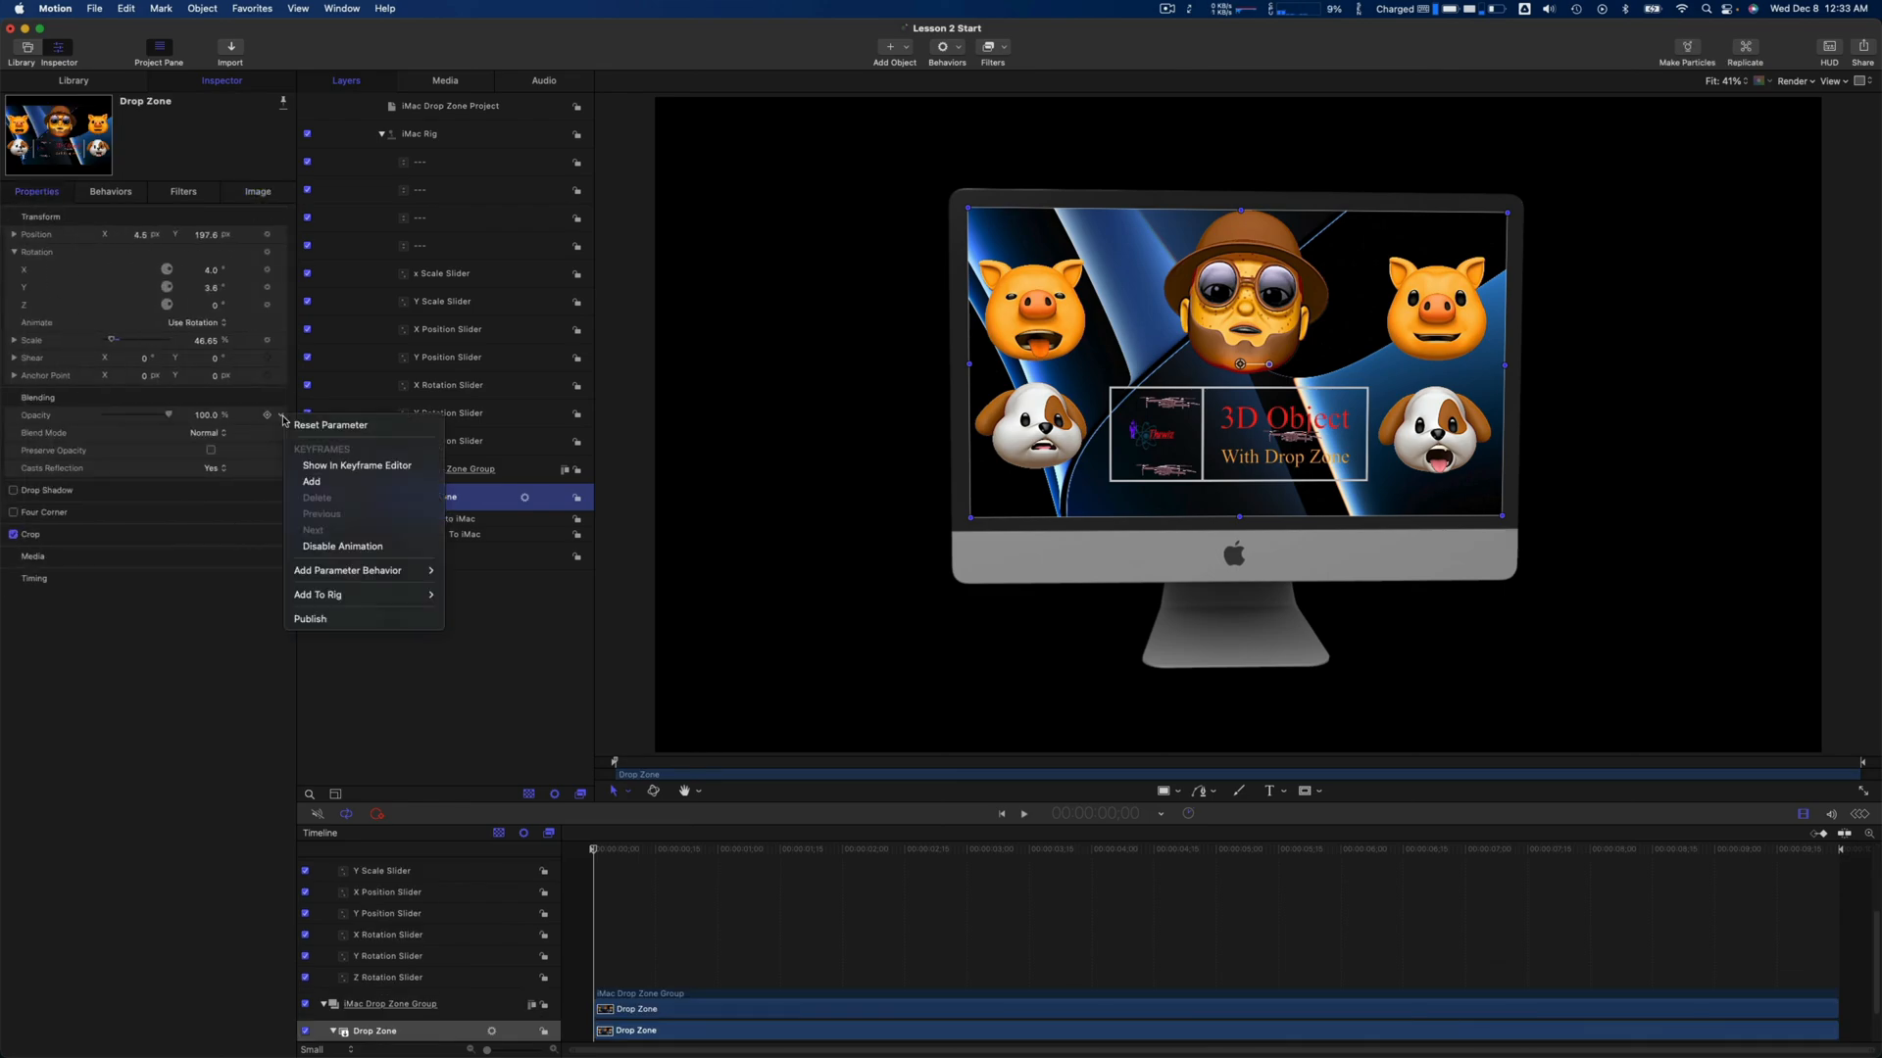
left_click(309, 620)
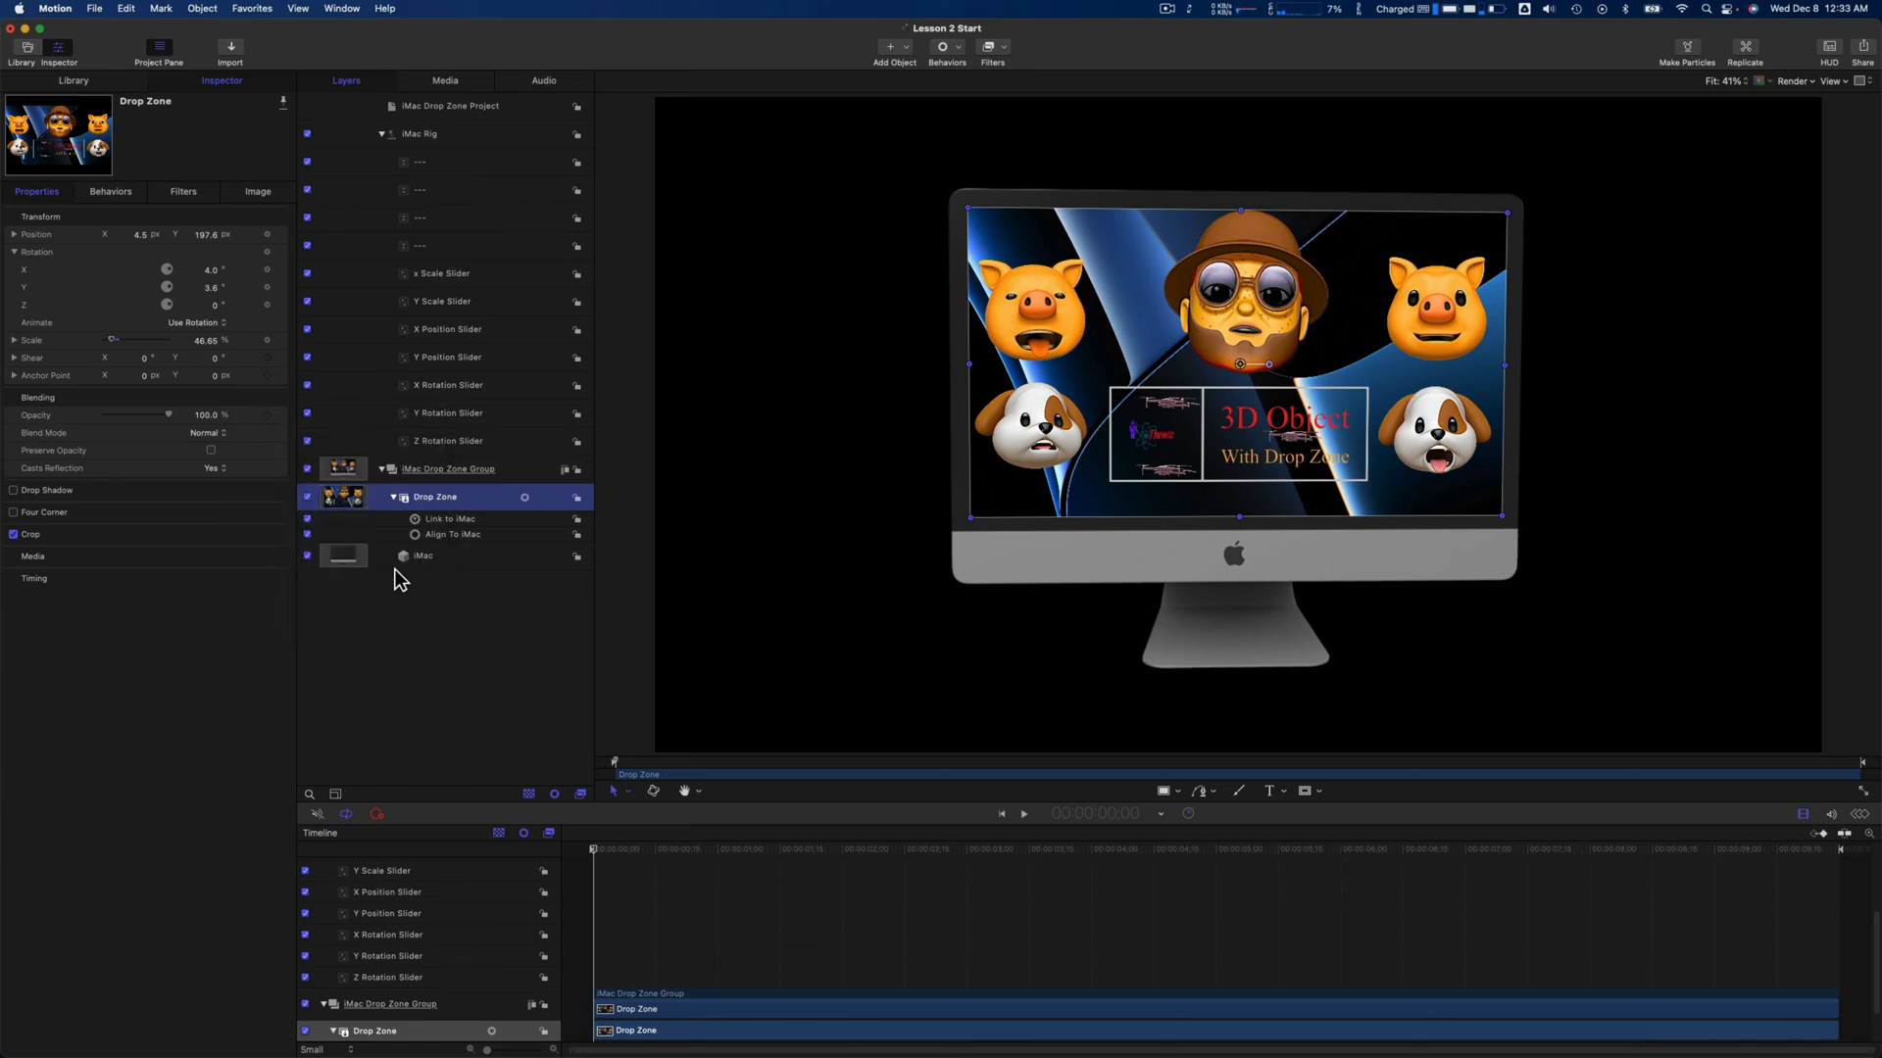
Publish the iMac object's Scale parameter and review the iMac Drop Zone Project's published parameters
left_click(408, 557)
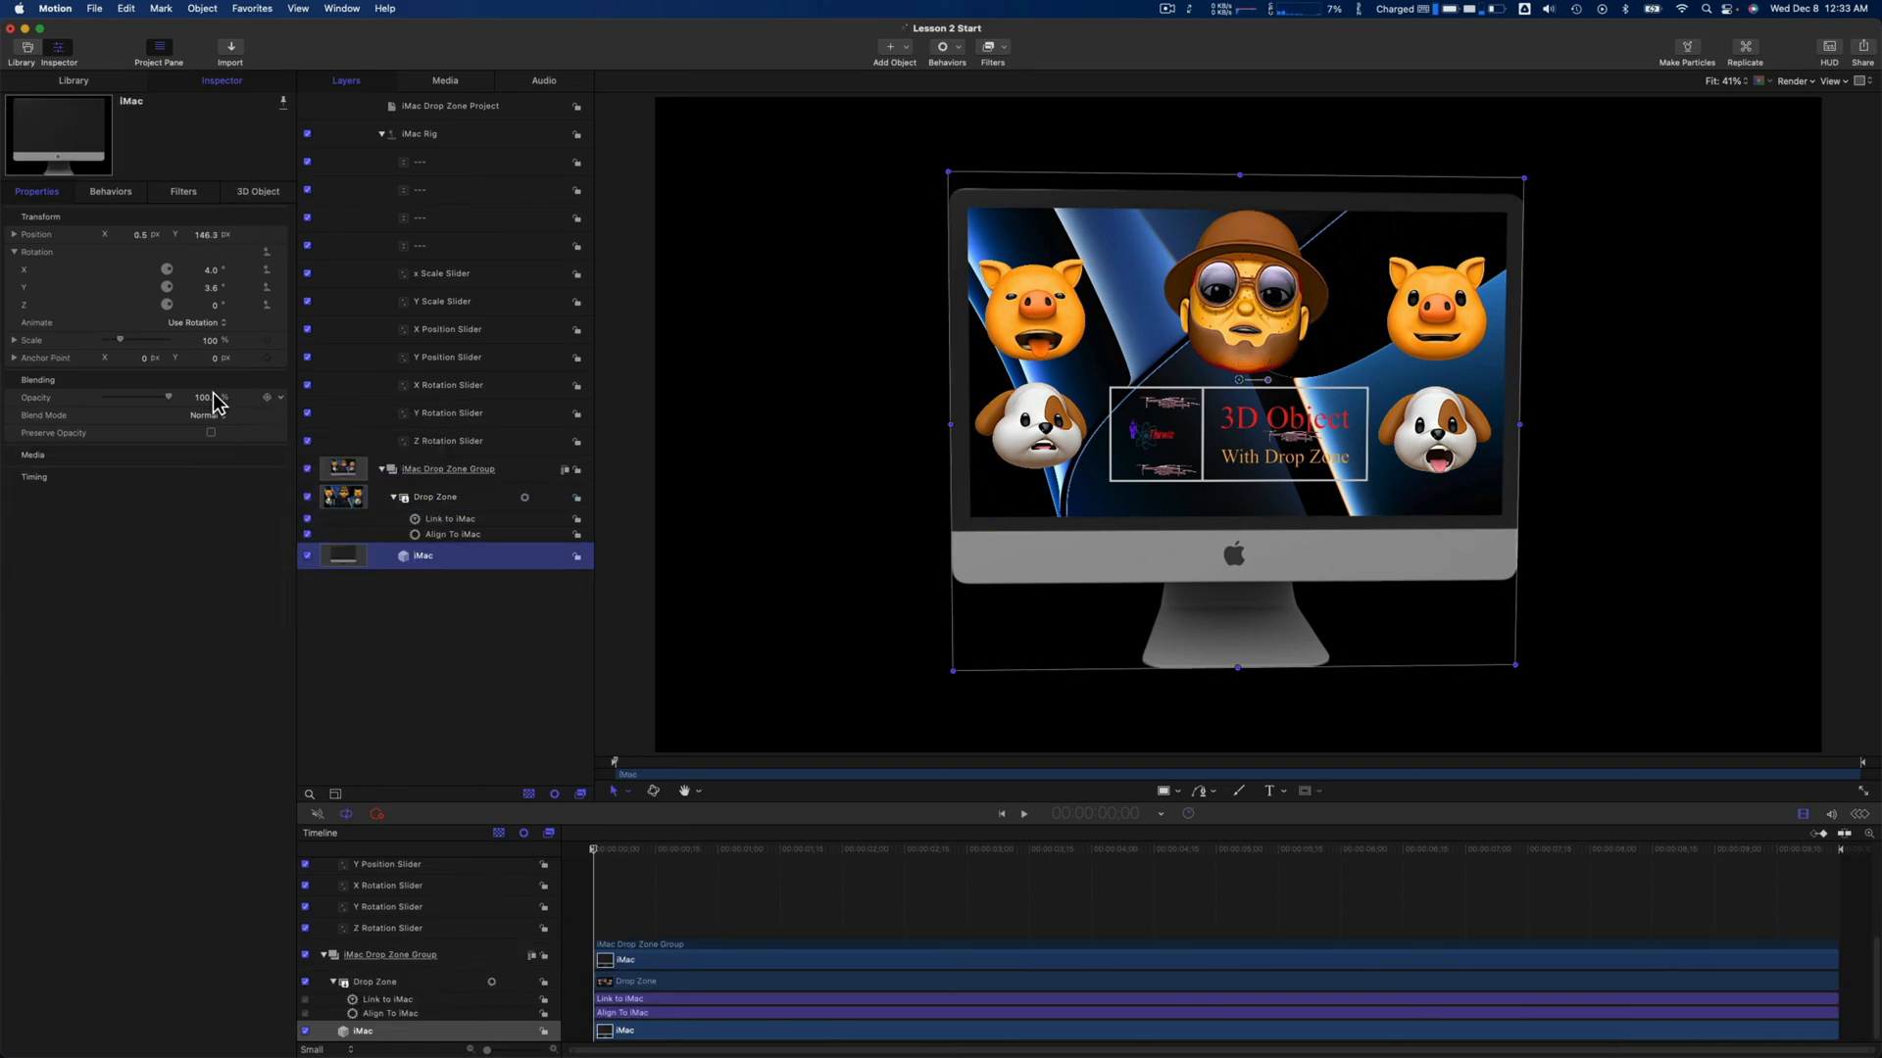
left_click(281, 340)
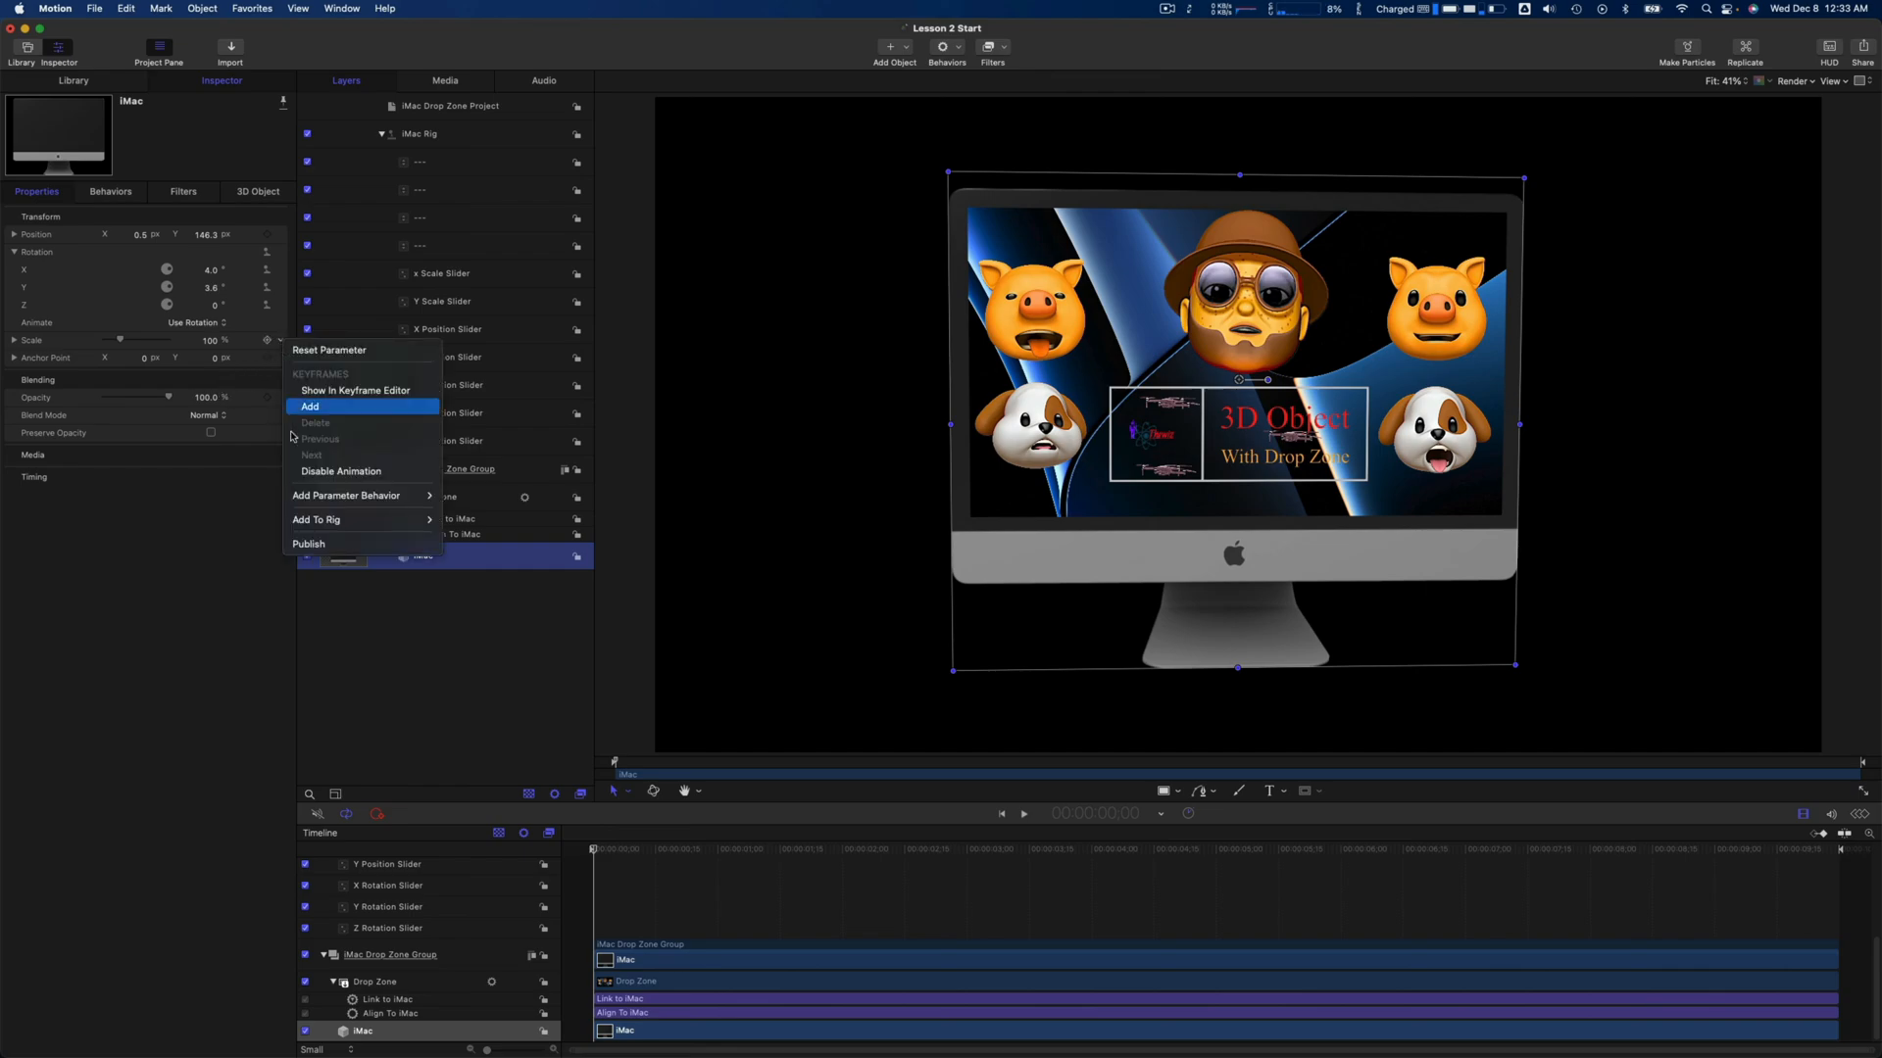
left_click(307, 544)
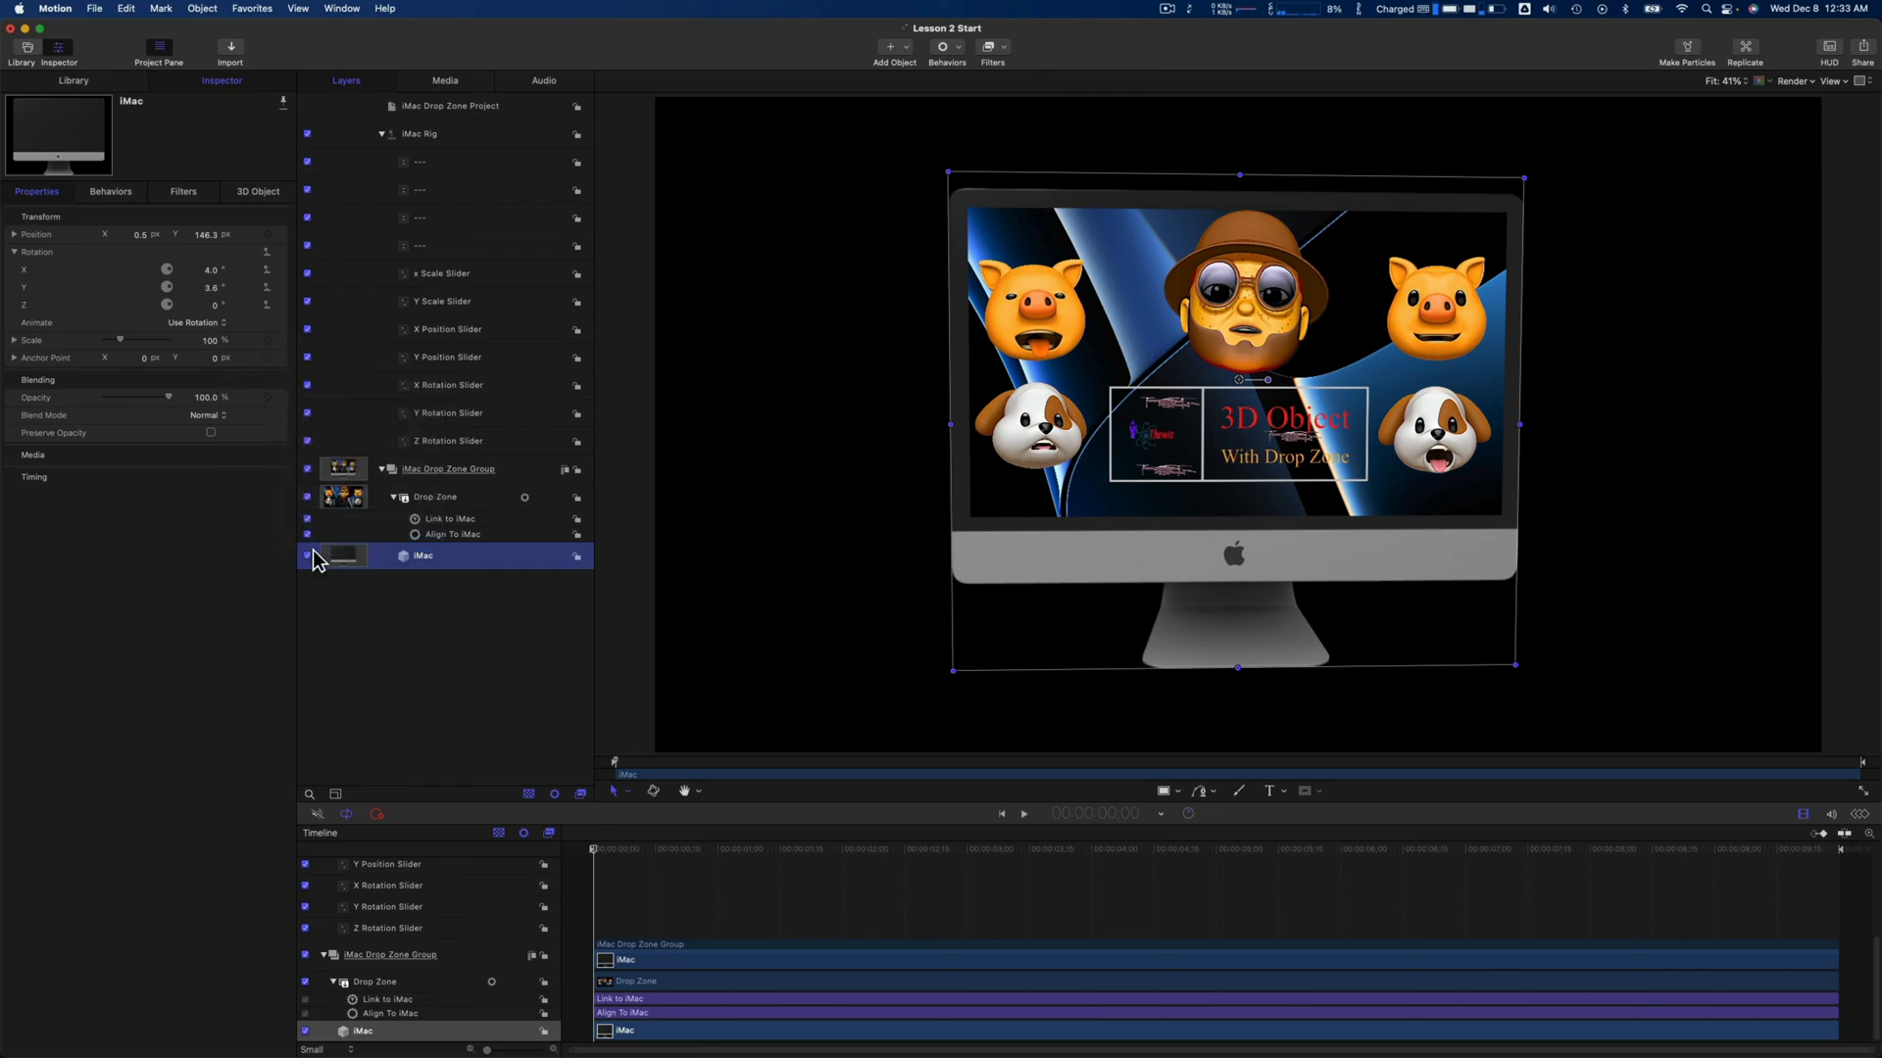
left_click(451, 110)
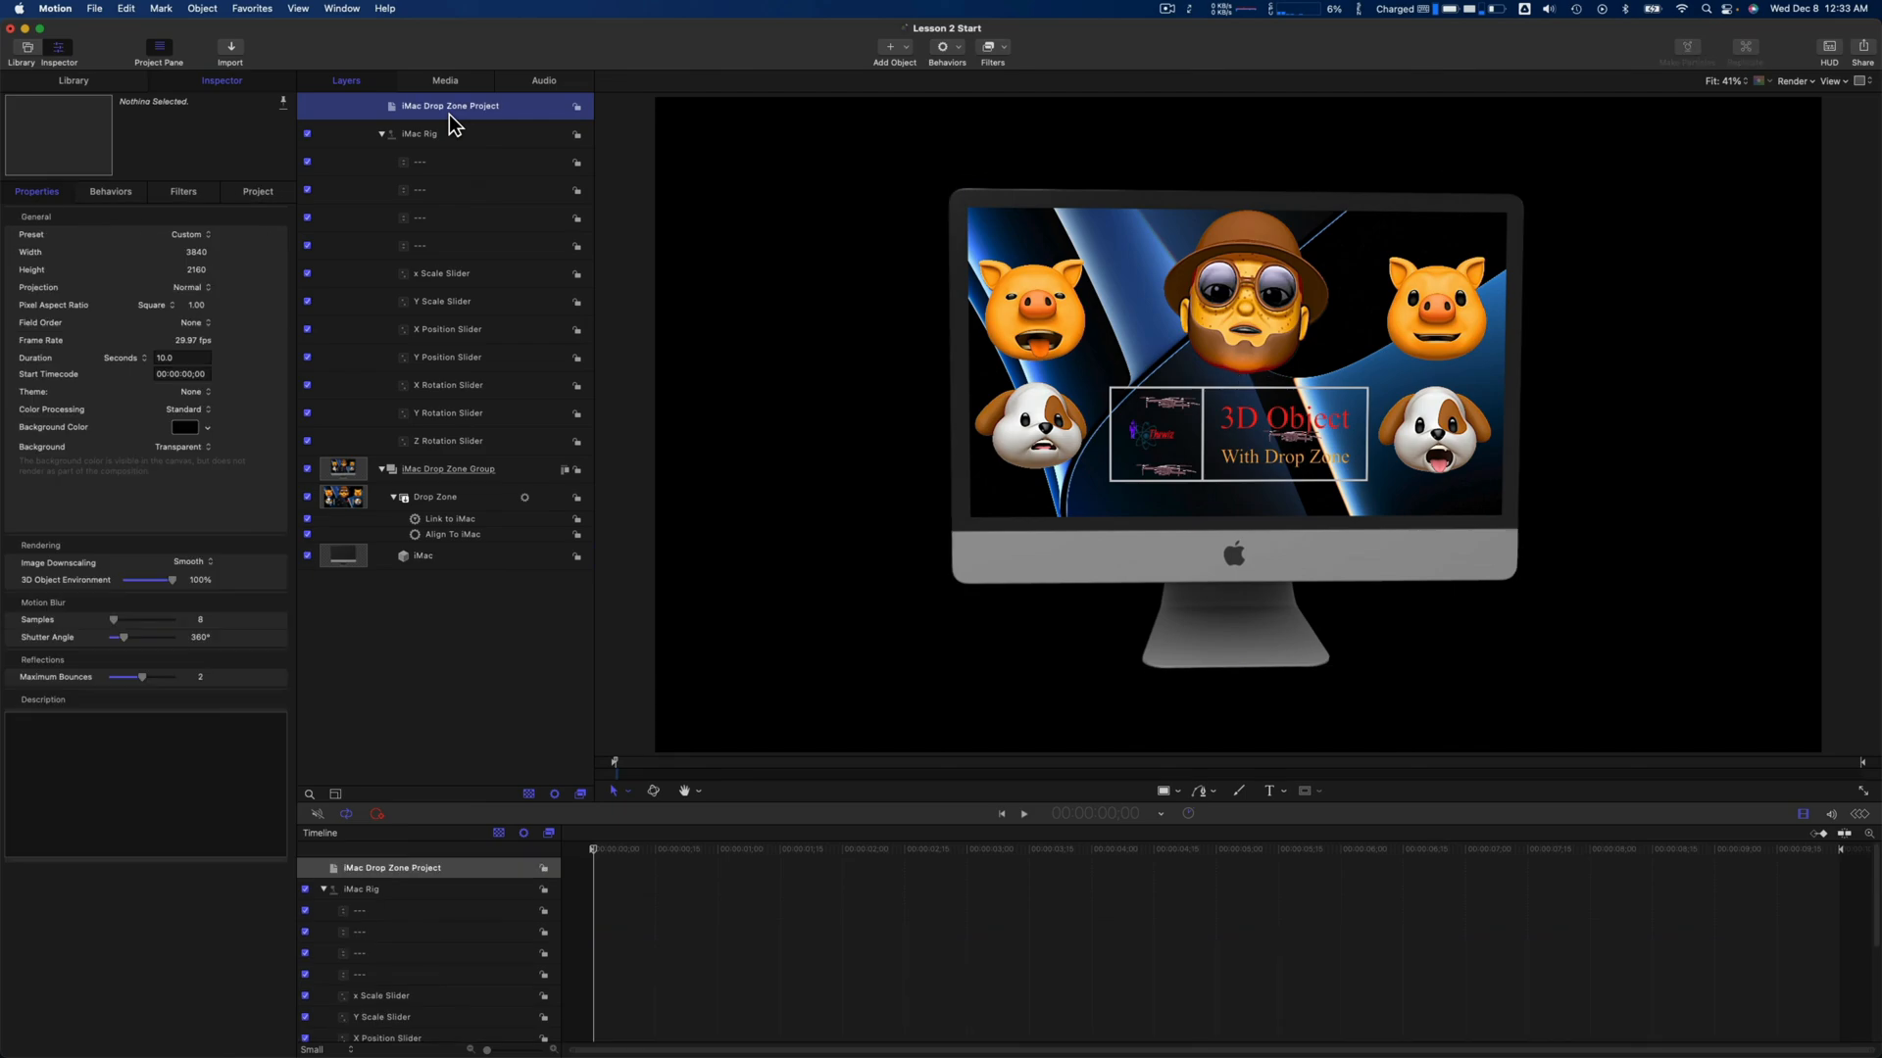
left_click(275, 195)
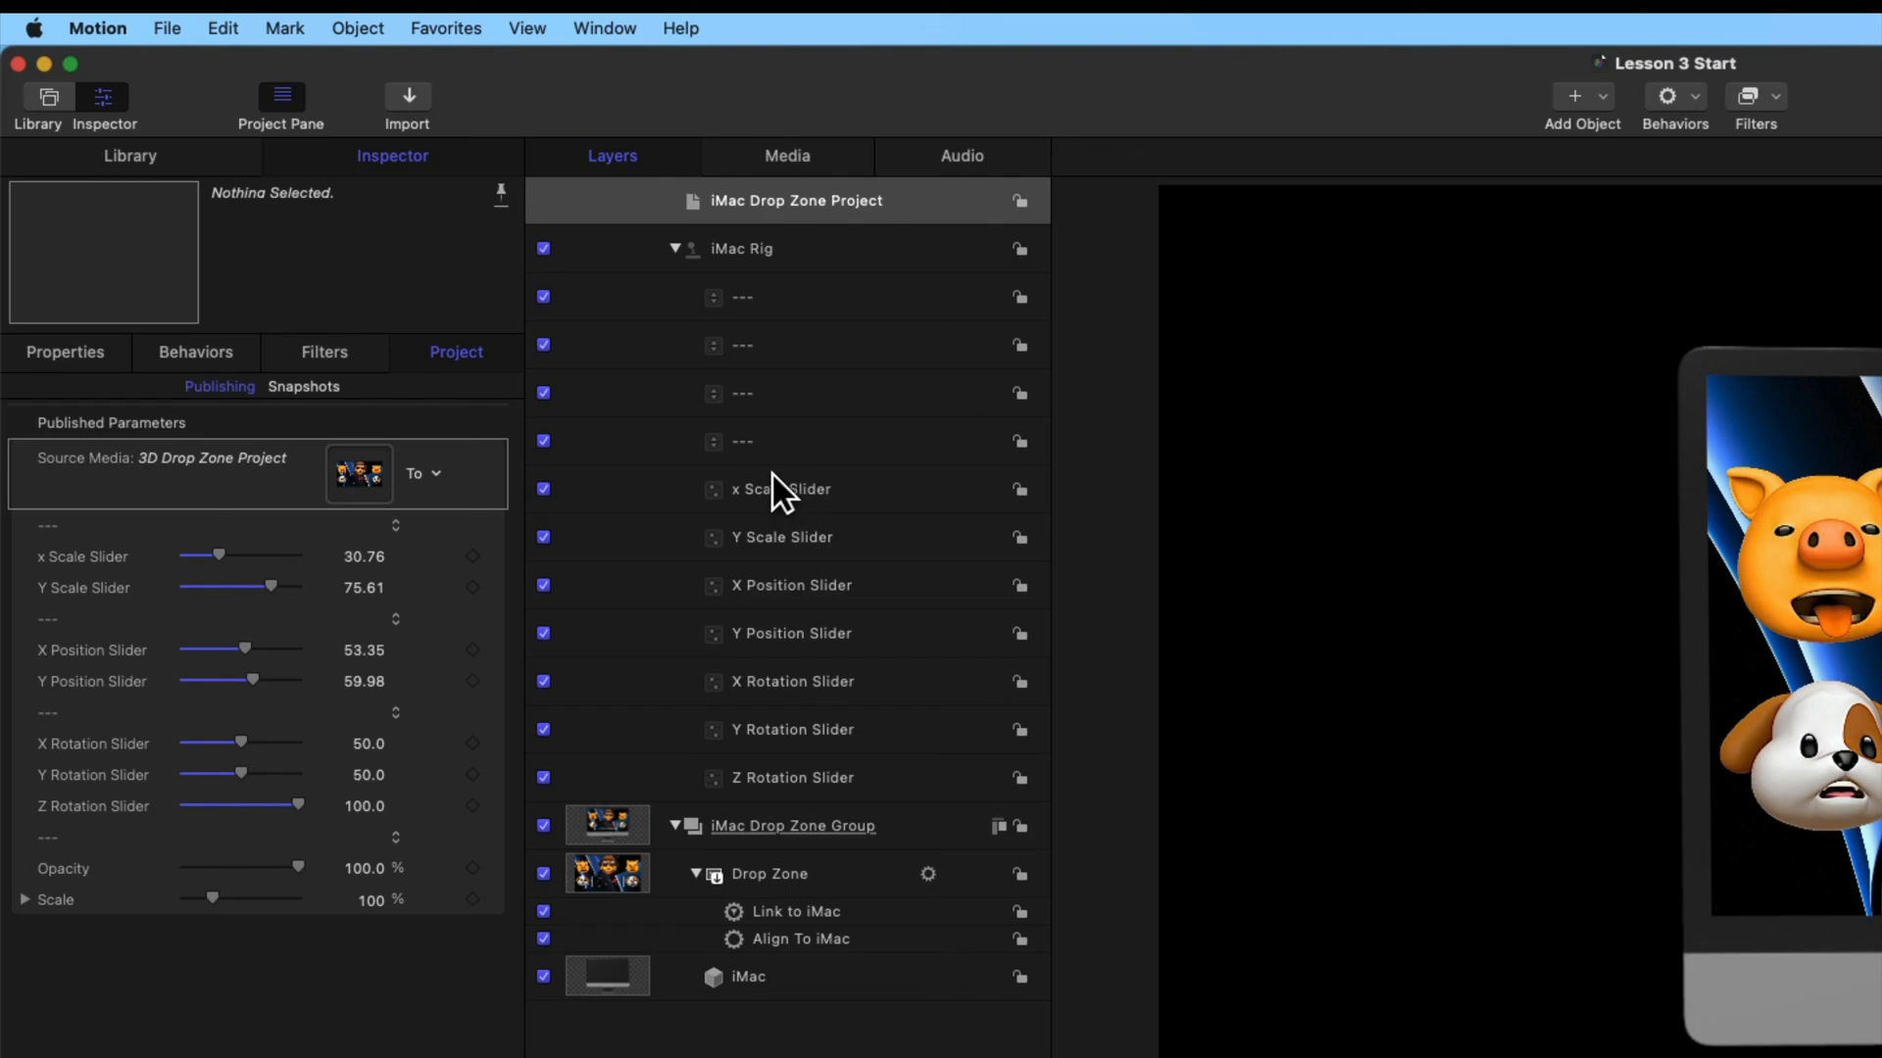
Collapse the iMac Rig, switch to Finder, and compare previews of the Published Parameter (Drop Zone) and (iMac Drop Zone) images
left_click(674, 249)
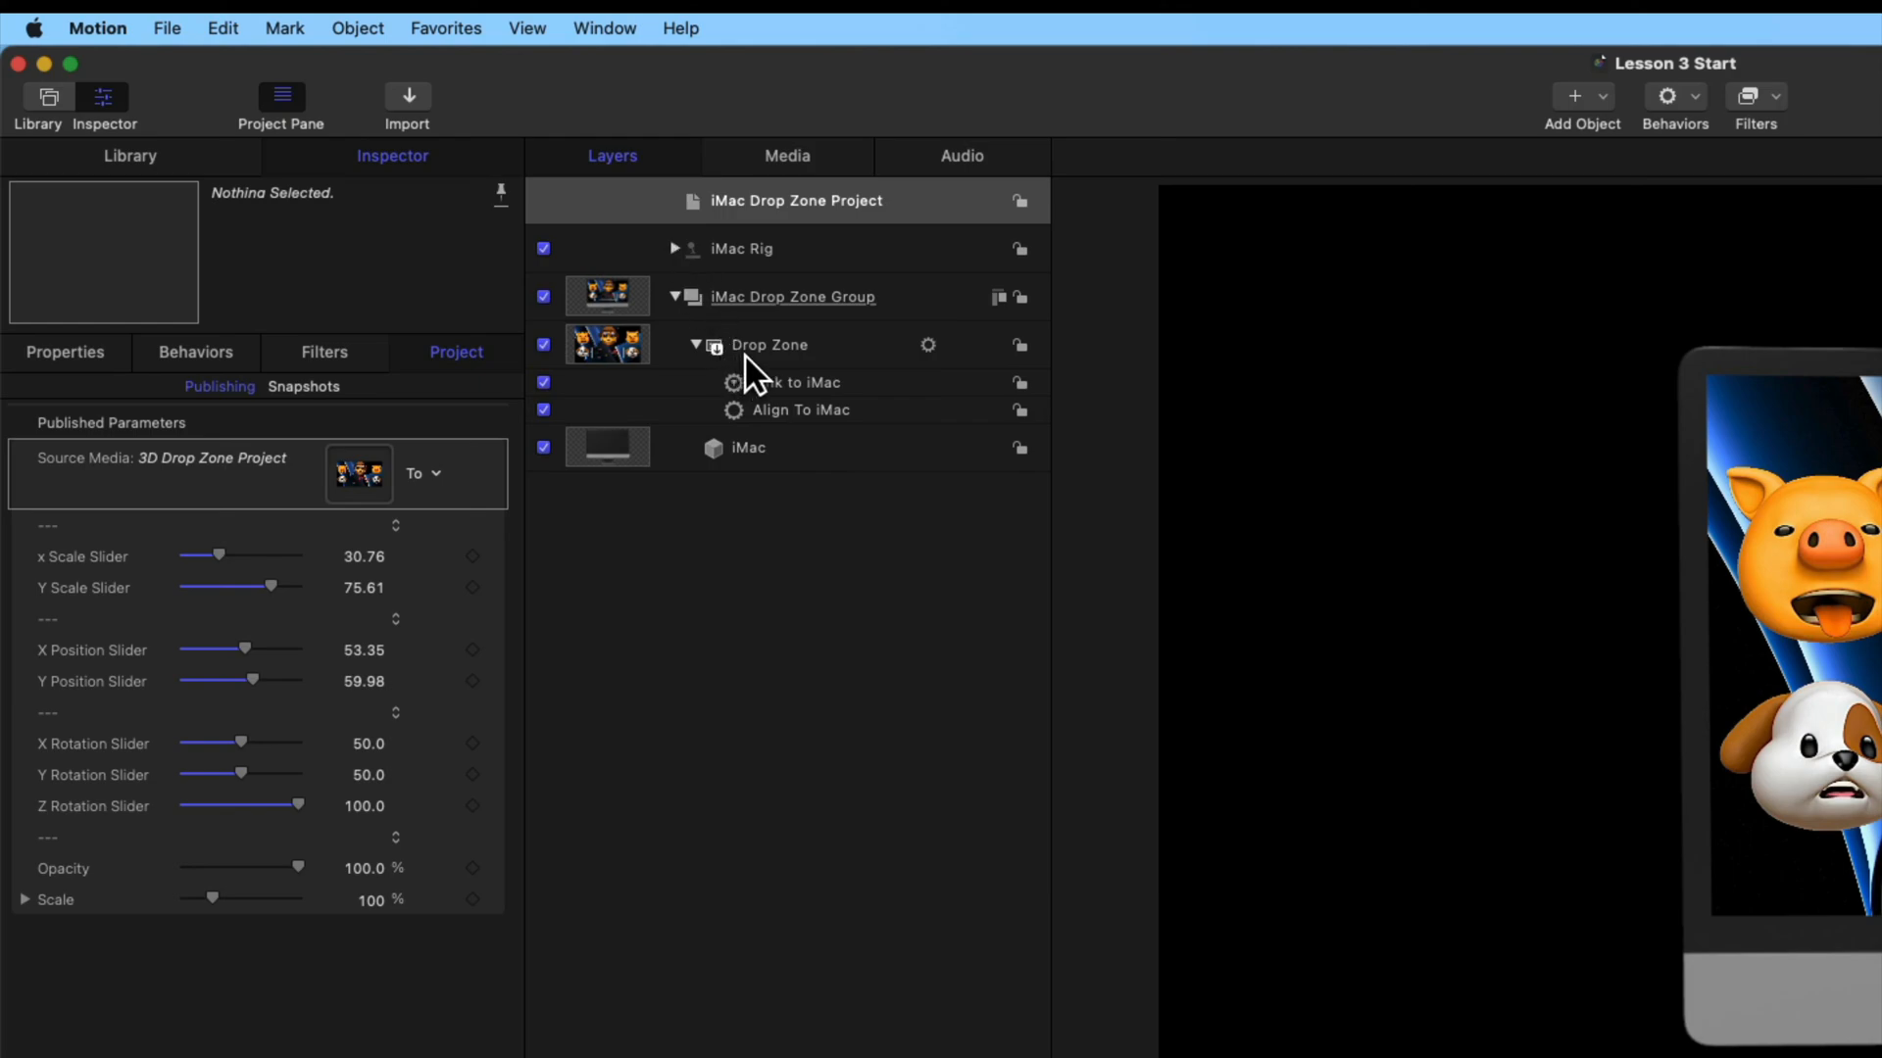
left_click(617, 827)
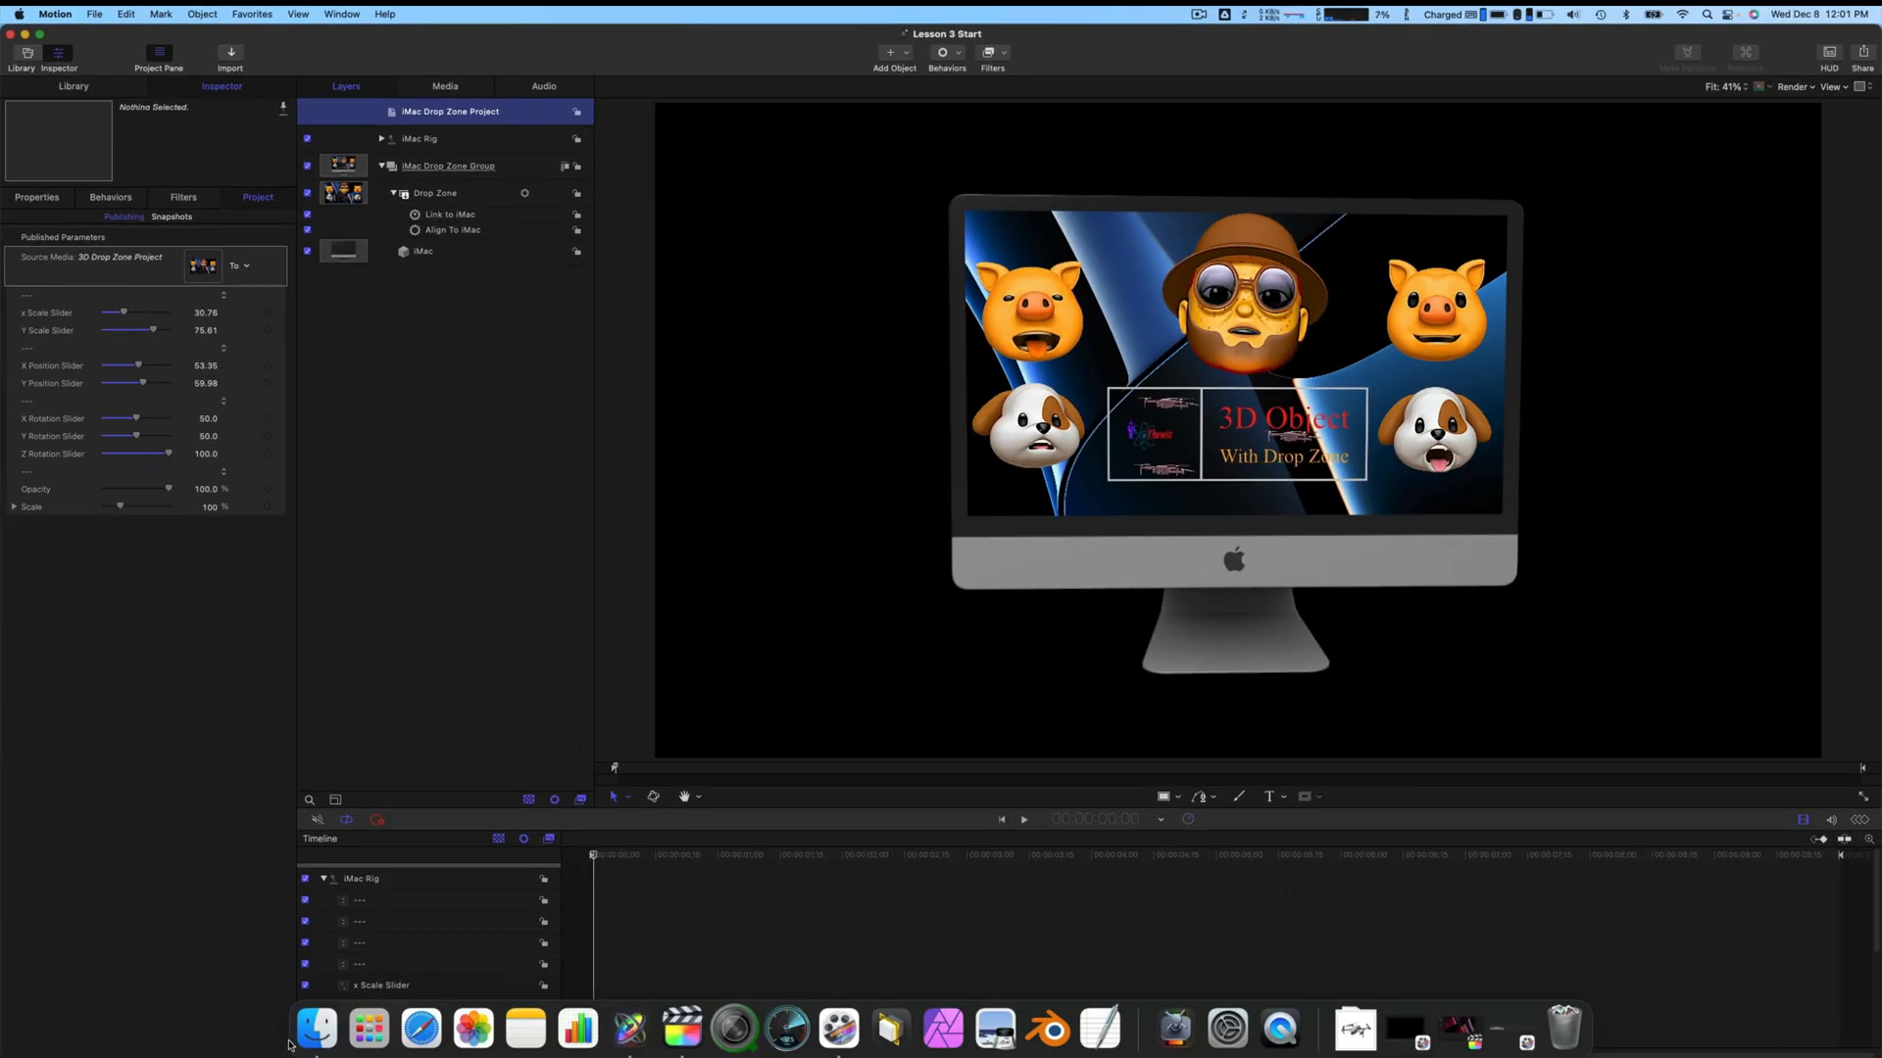
left_click(304, 1034)
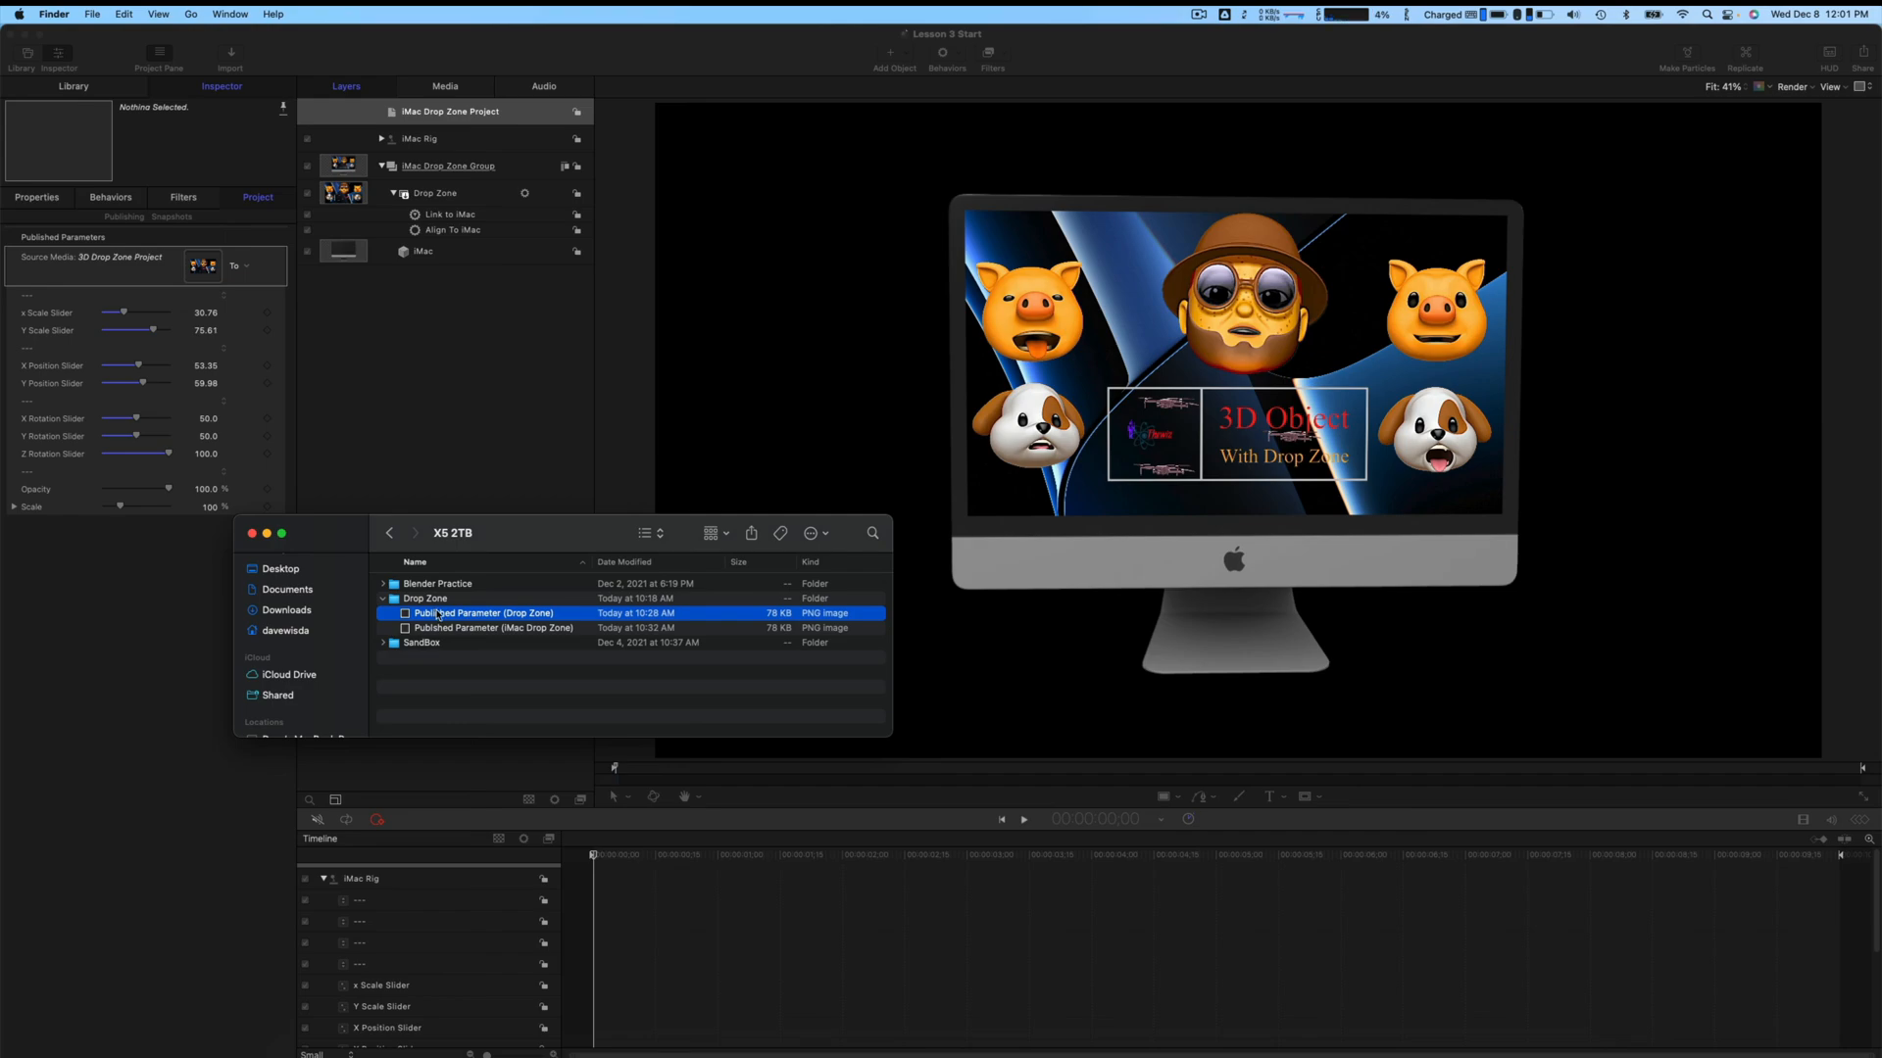
key("space")
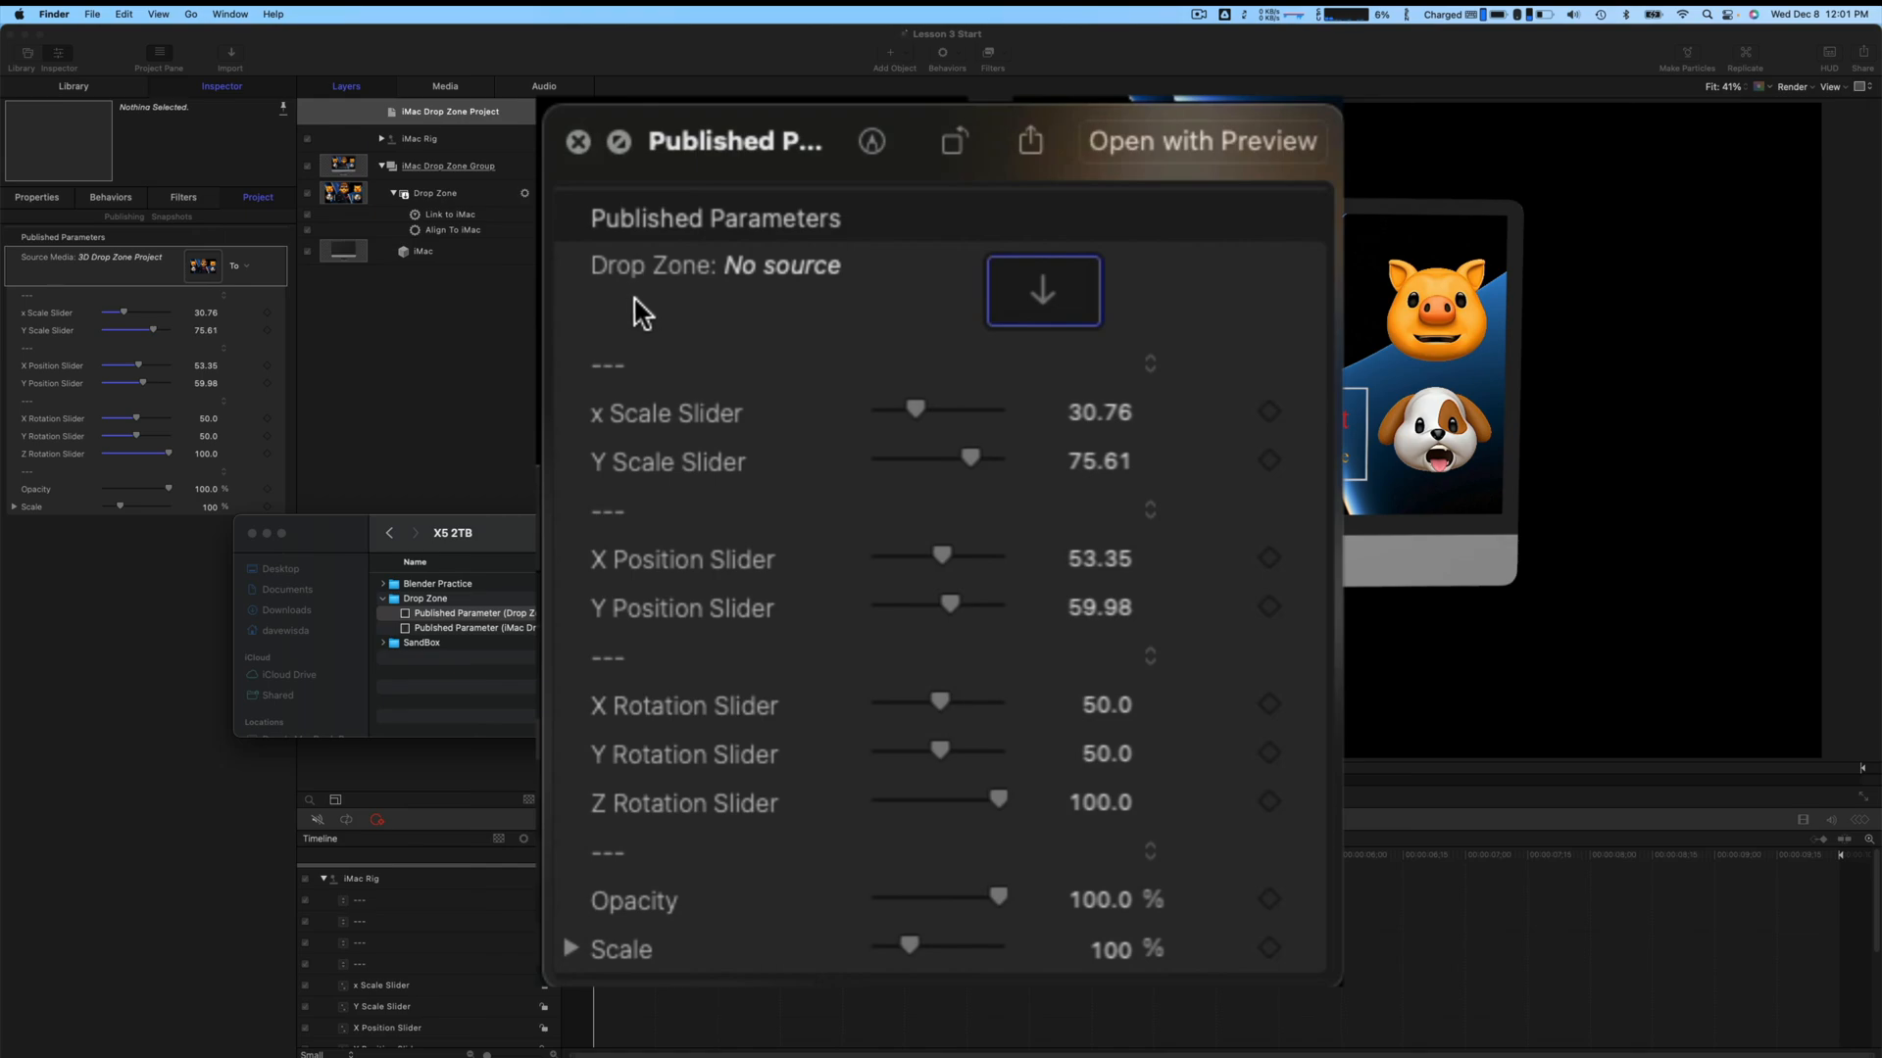
key("space")
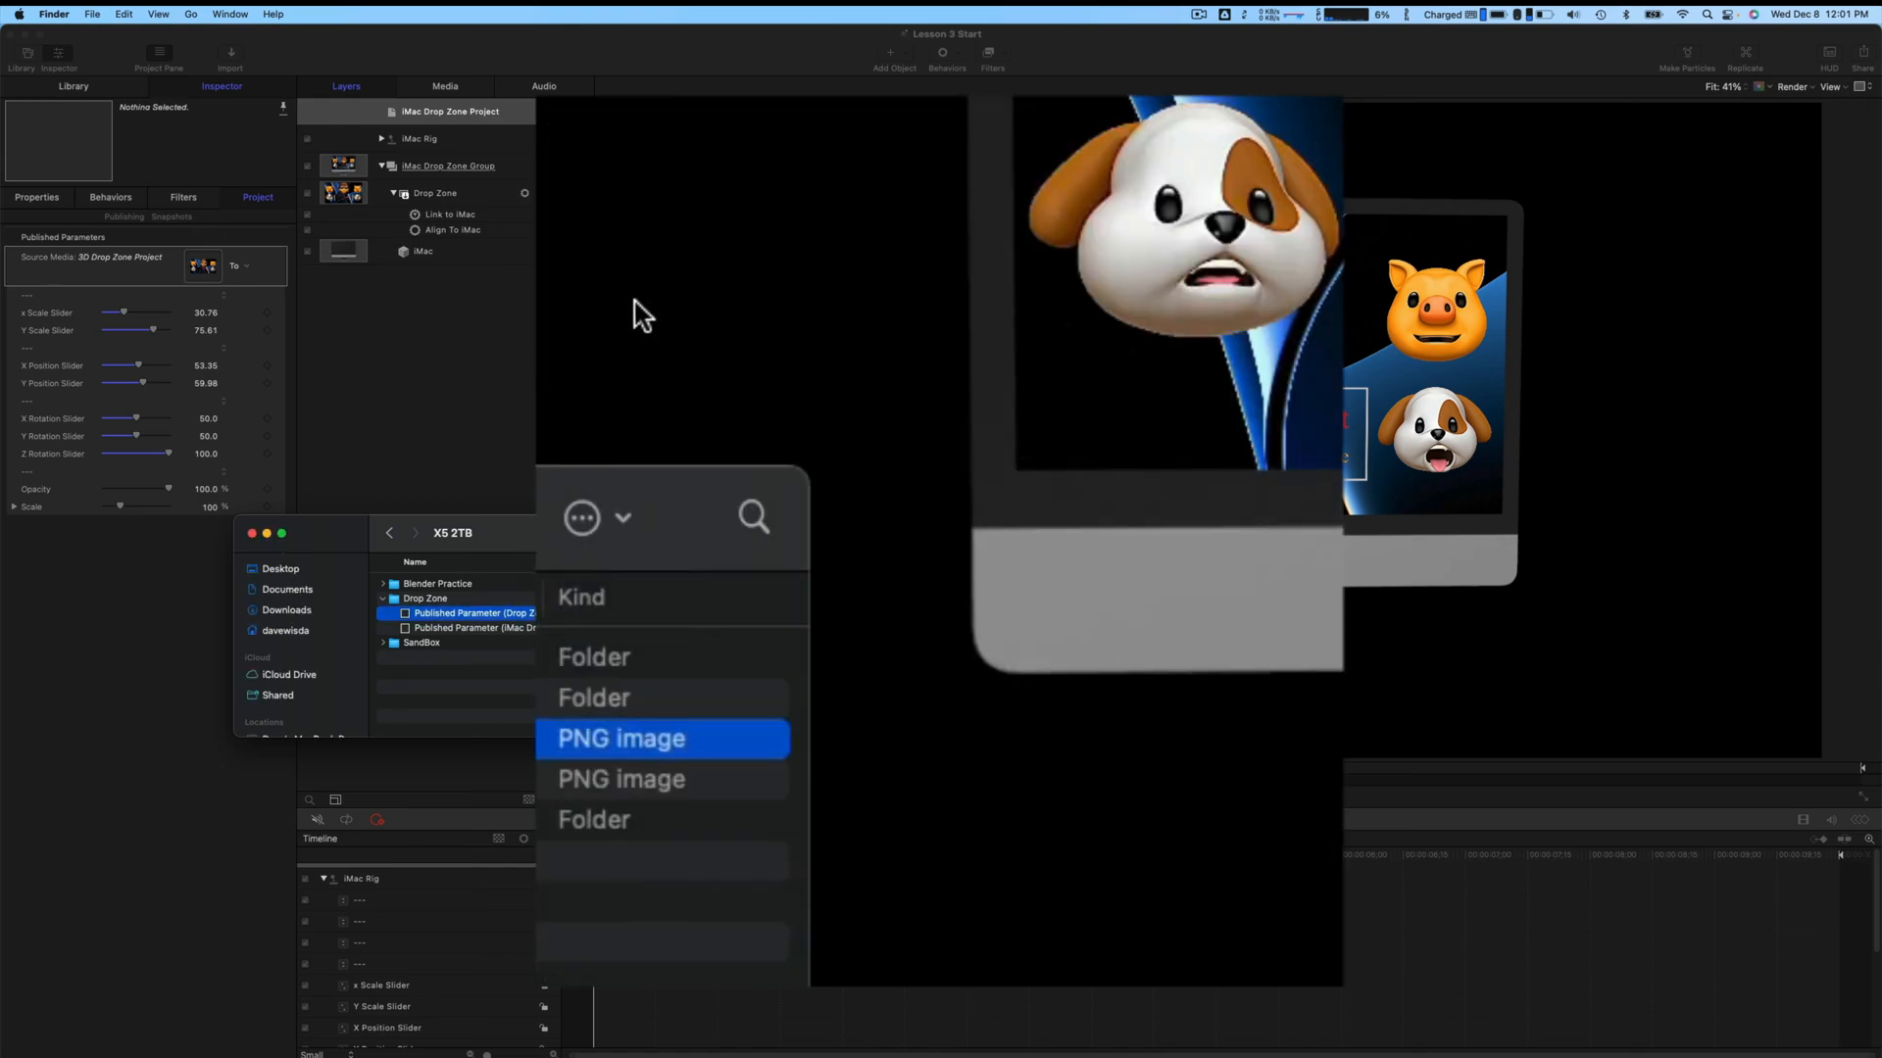
left_click(420, 631)
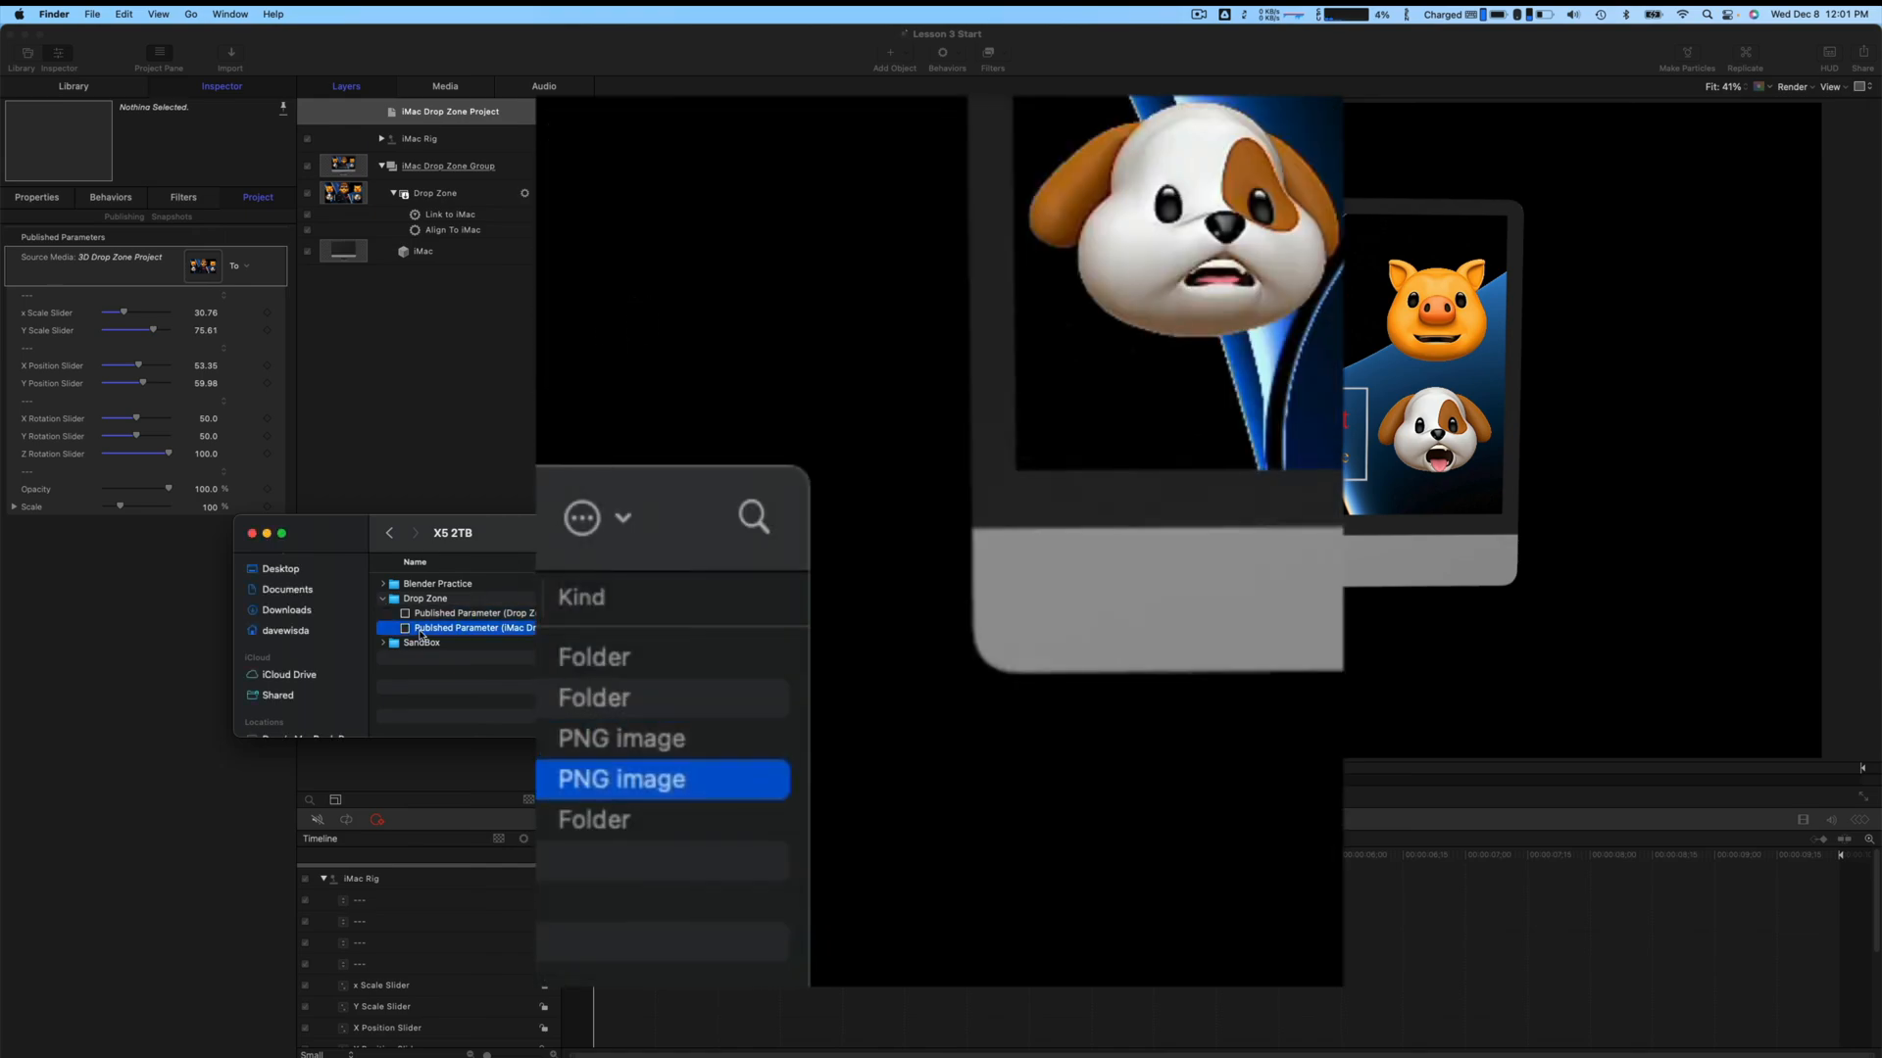
key("space")
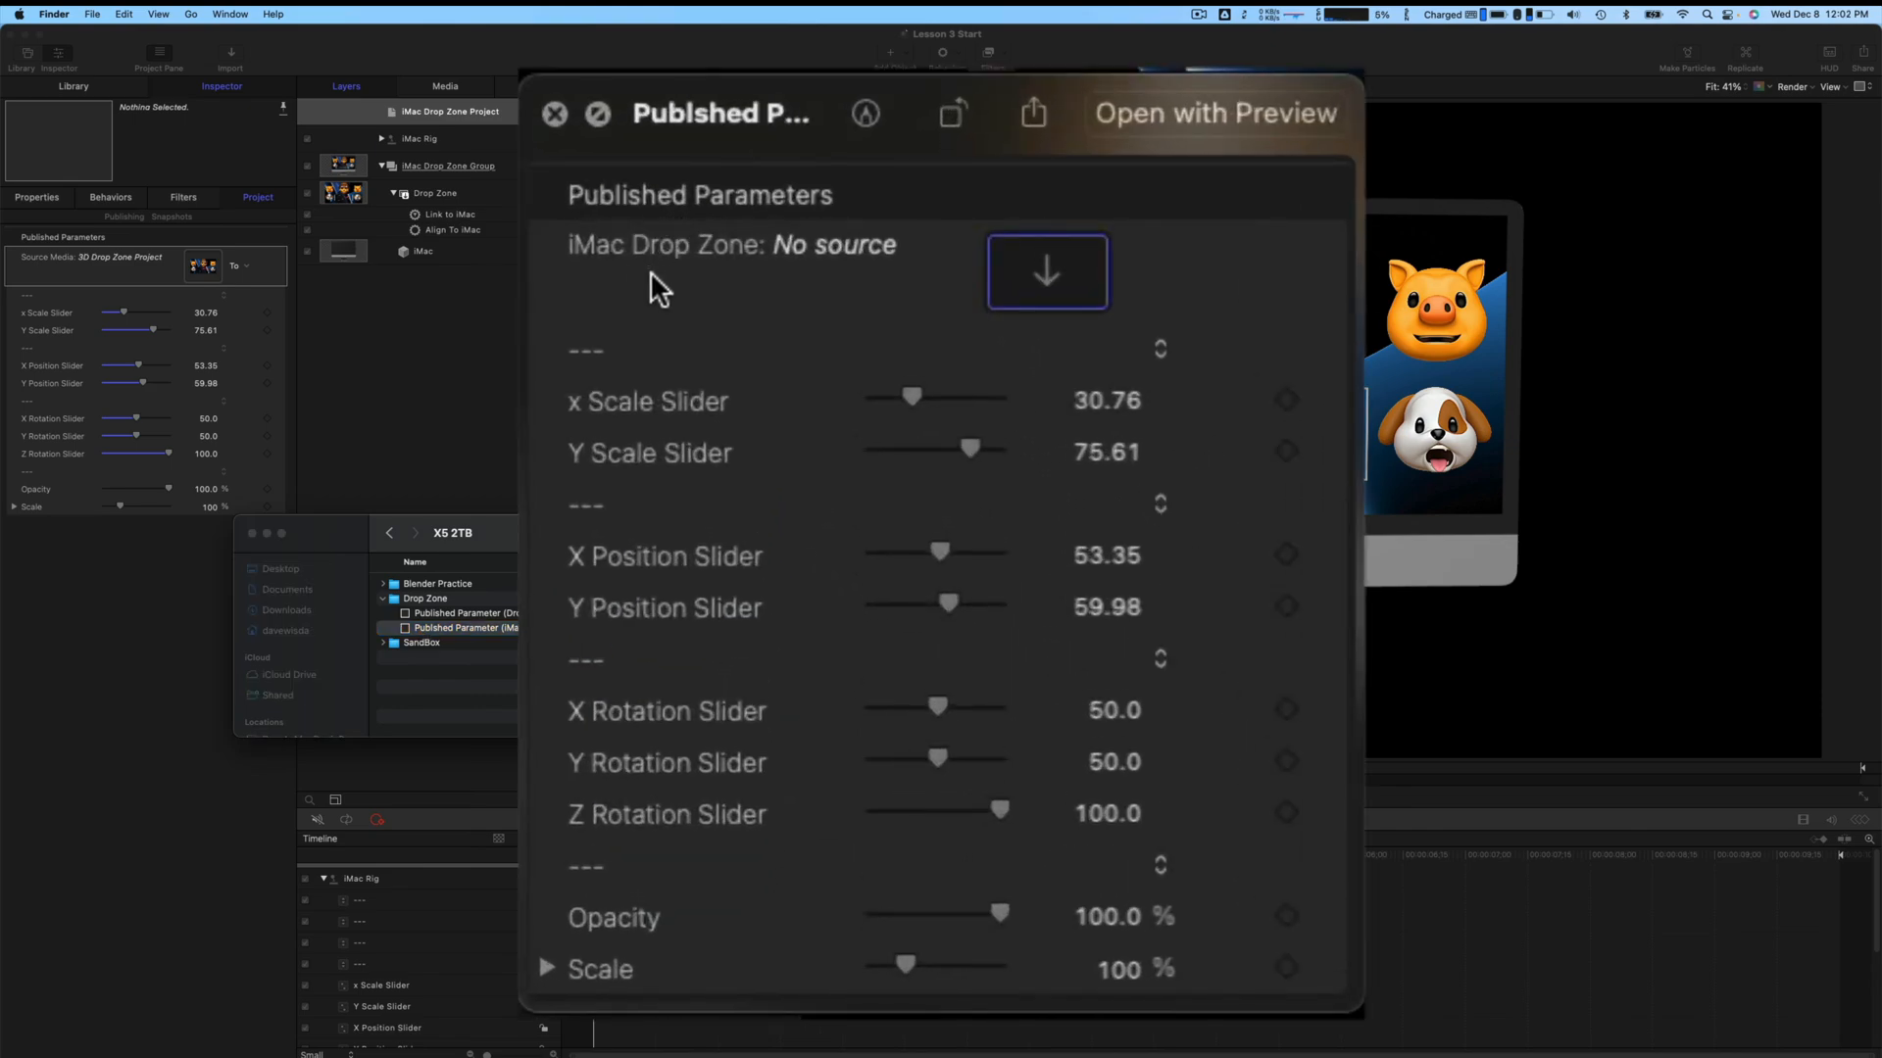
key("space")
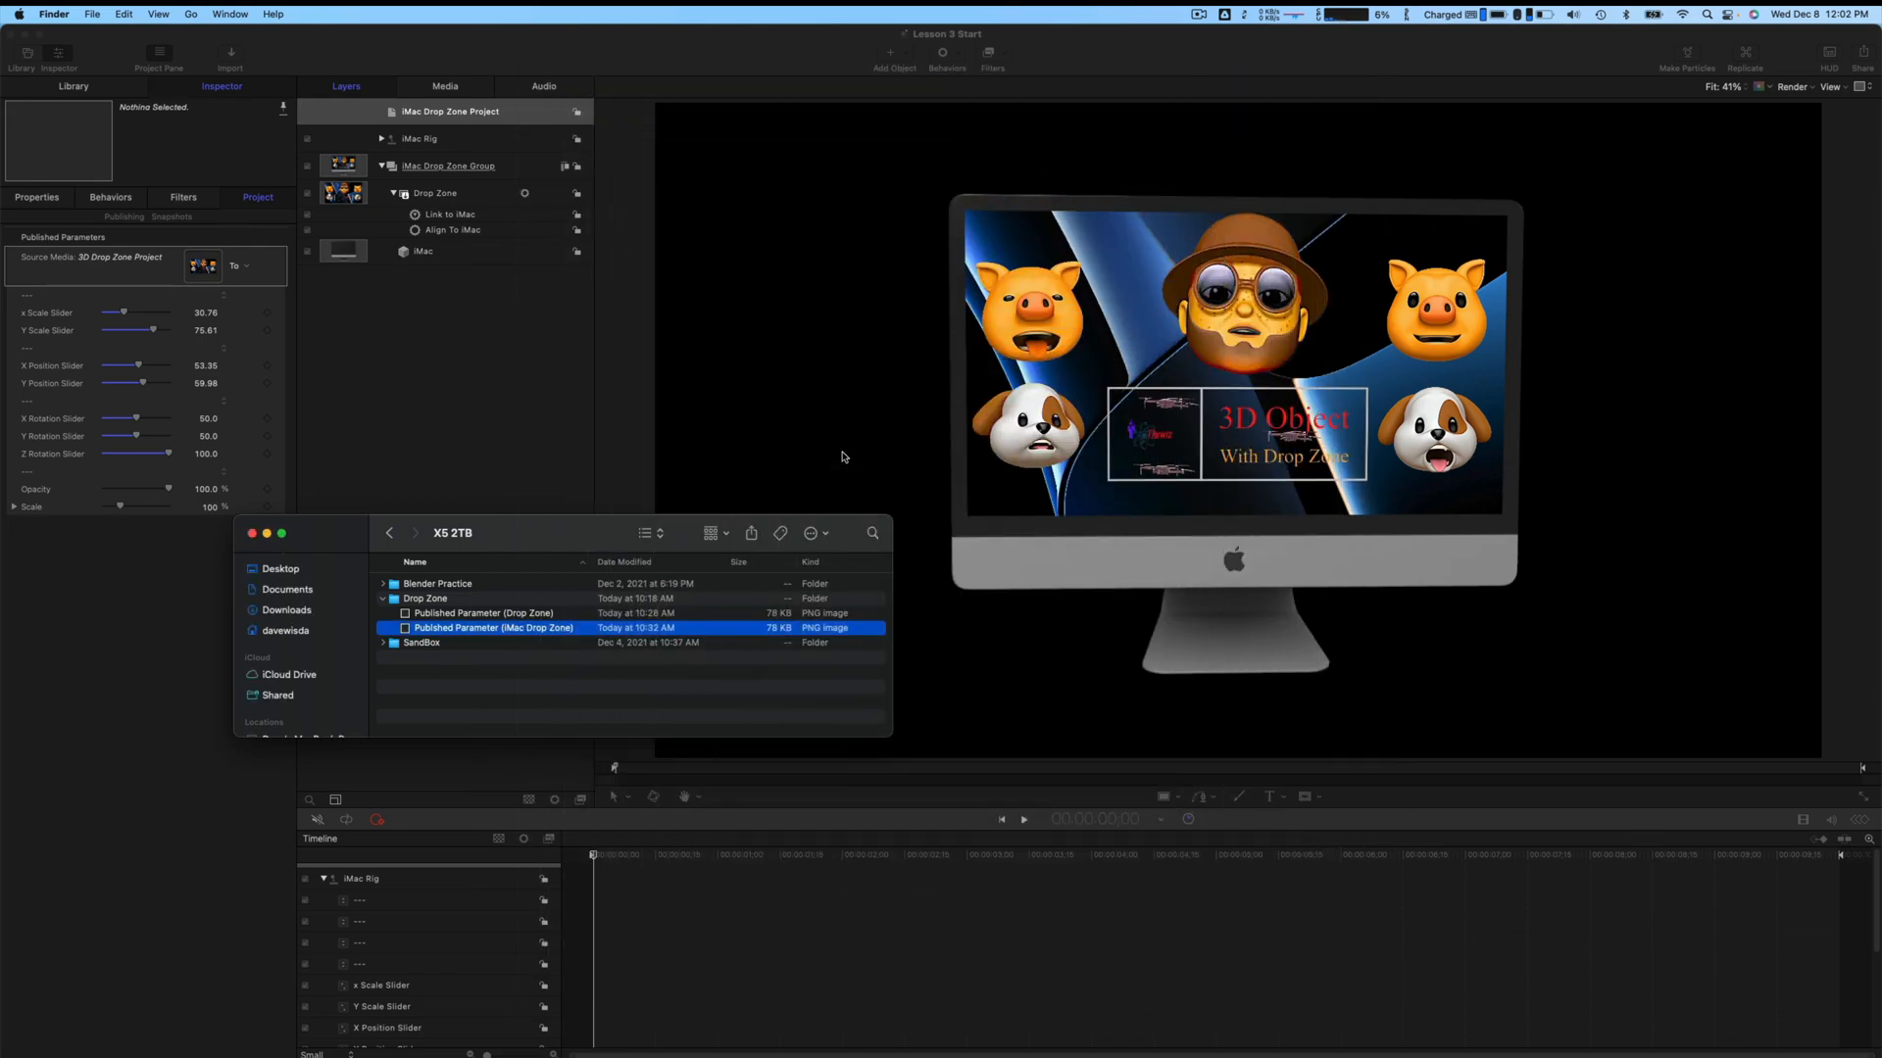
key("alt")
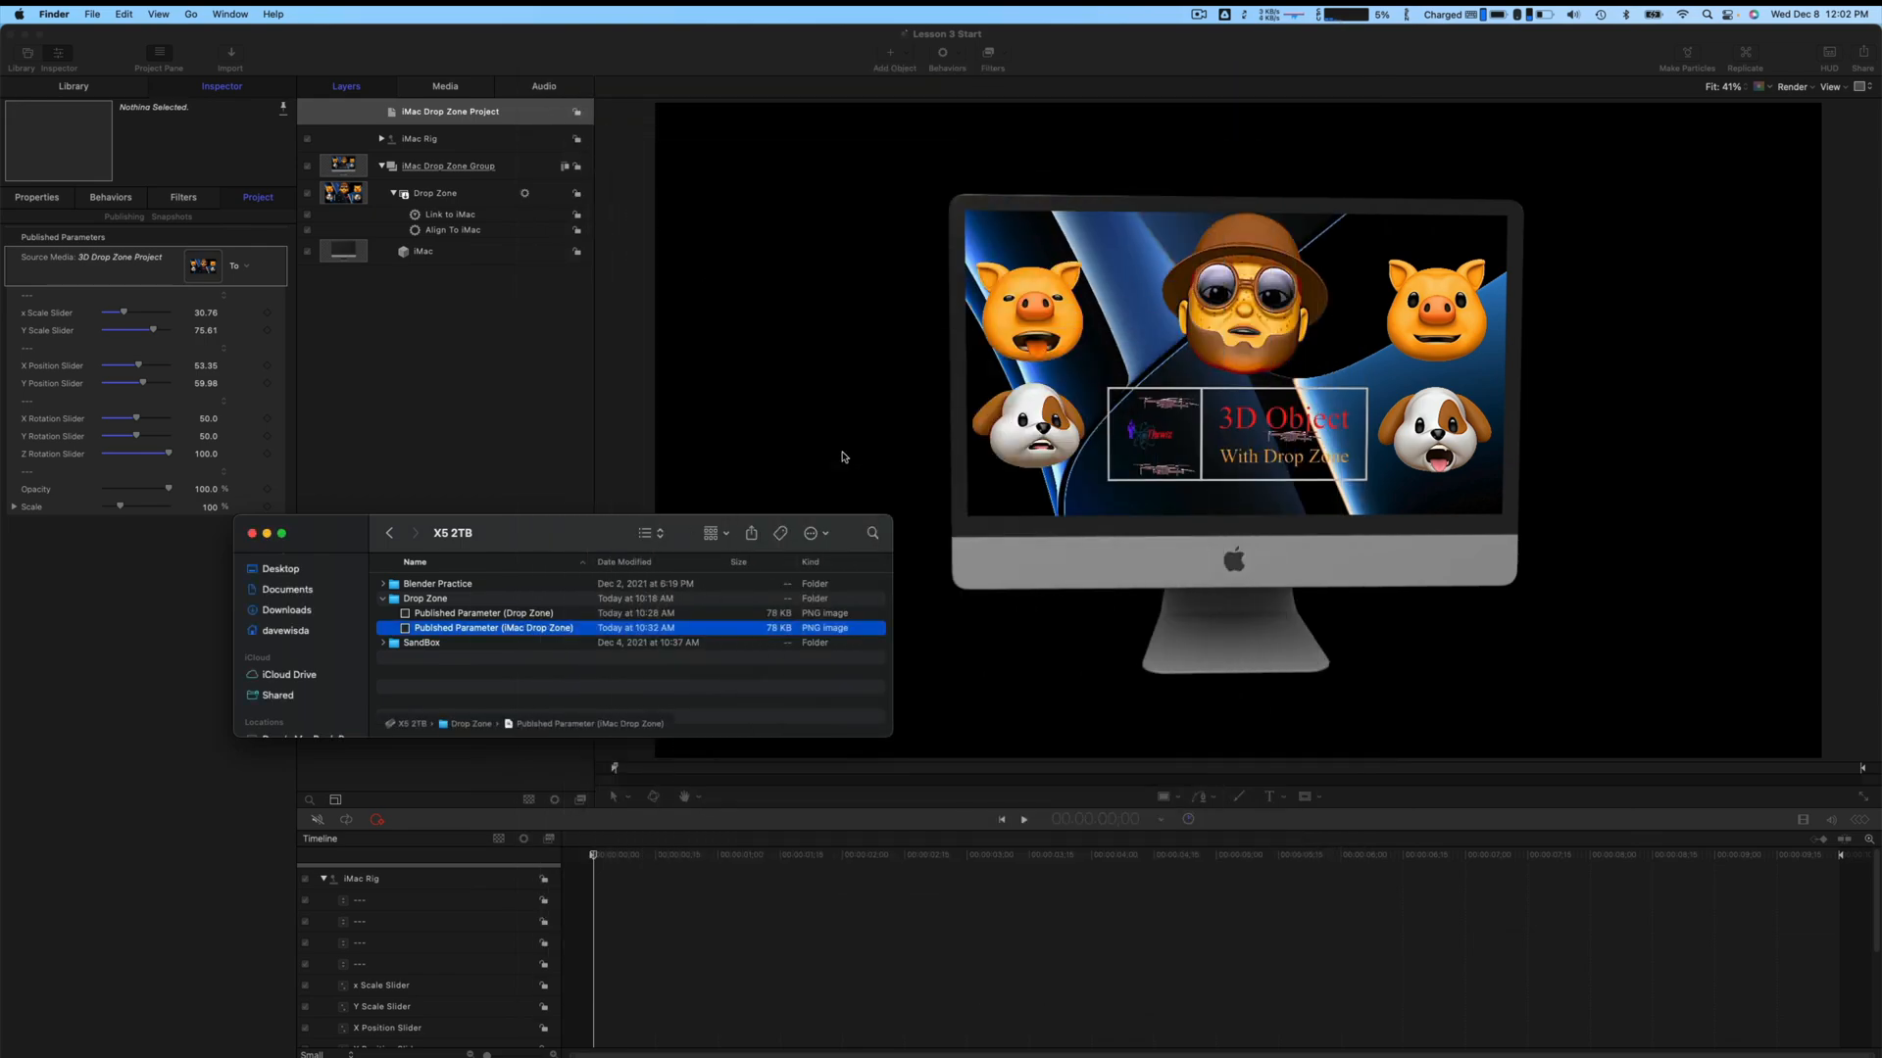
Switch back to Motion and unpublish the Source Media parameter from the project's published parameters
left_click(433, 375)
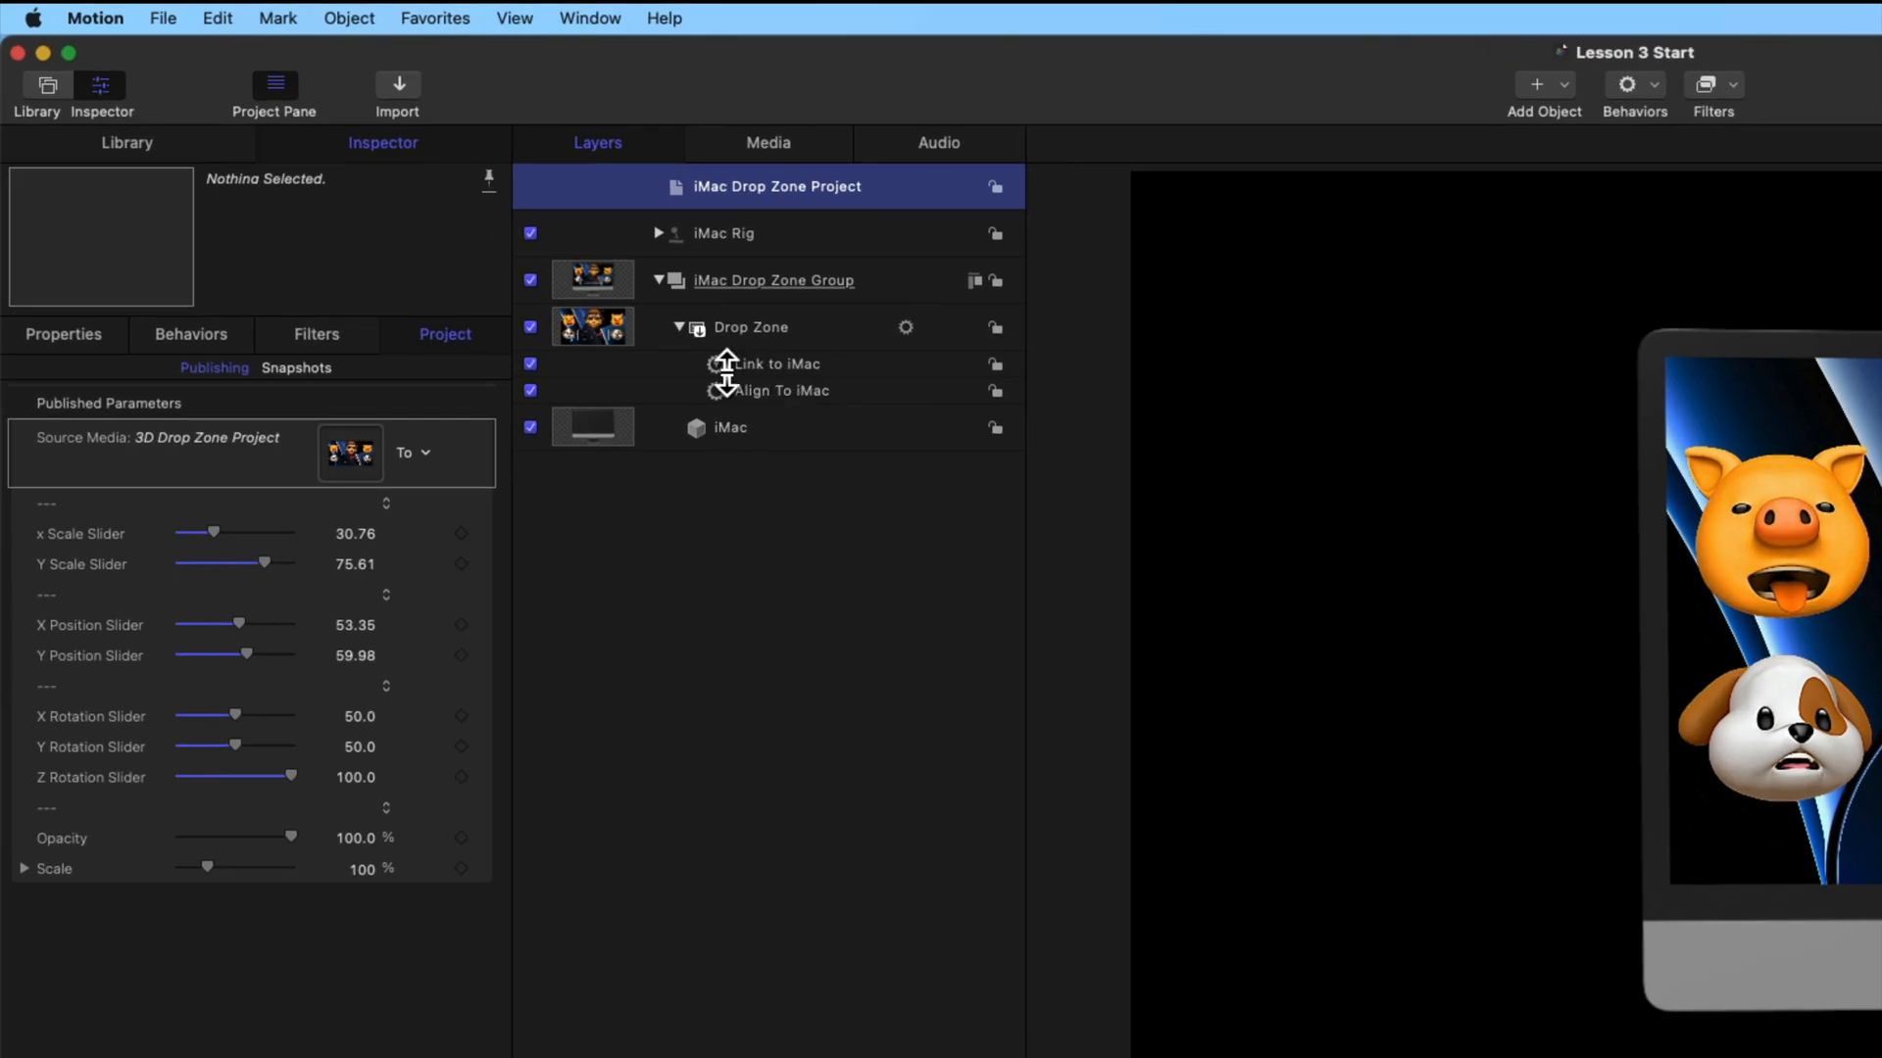
left_click(482, 457)
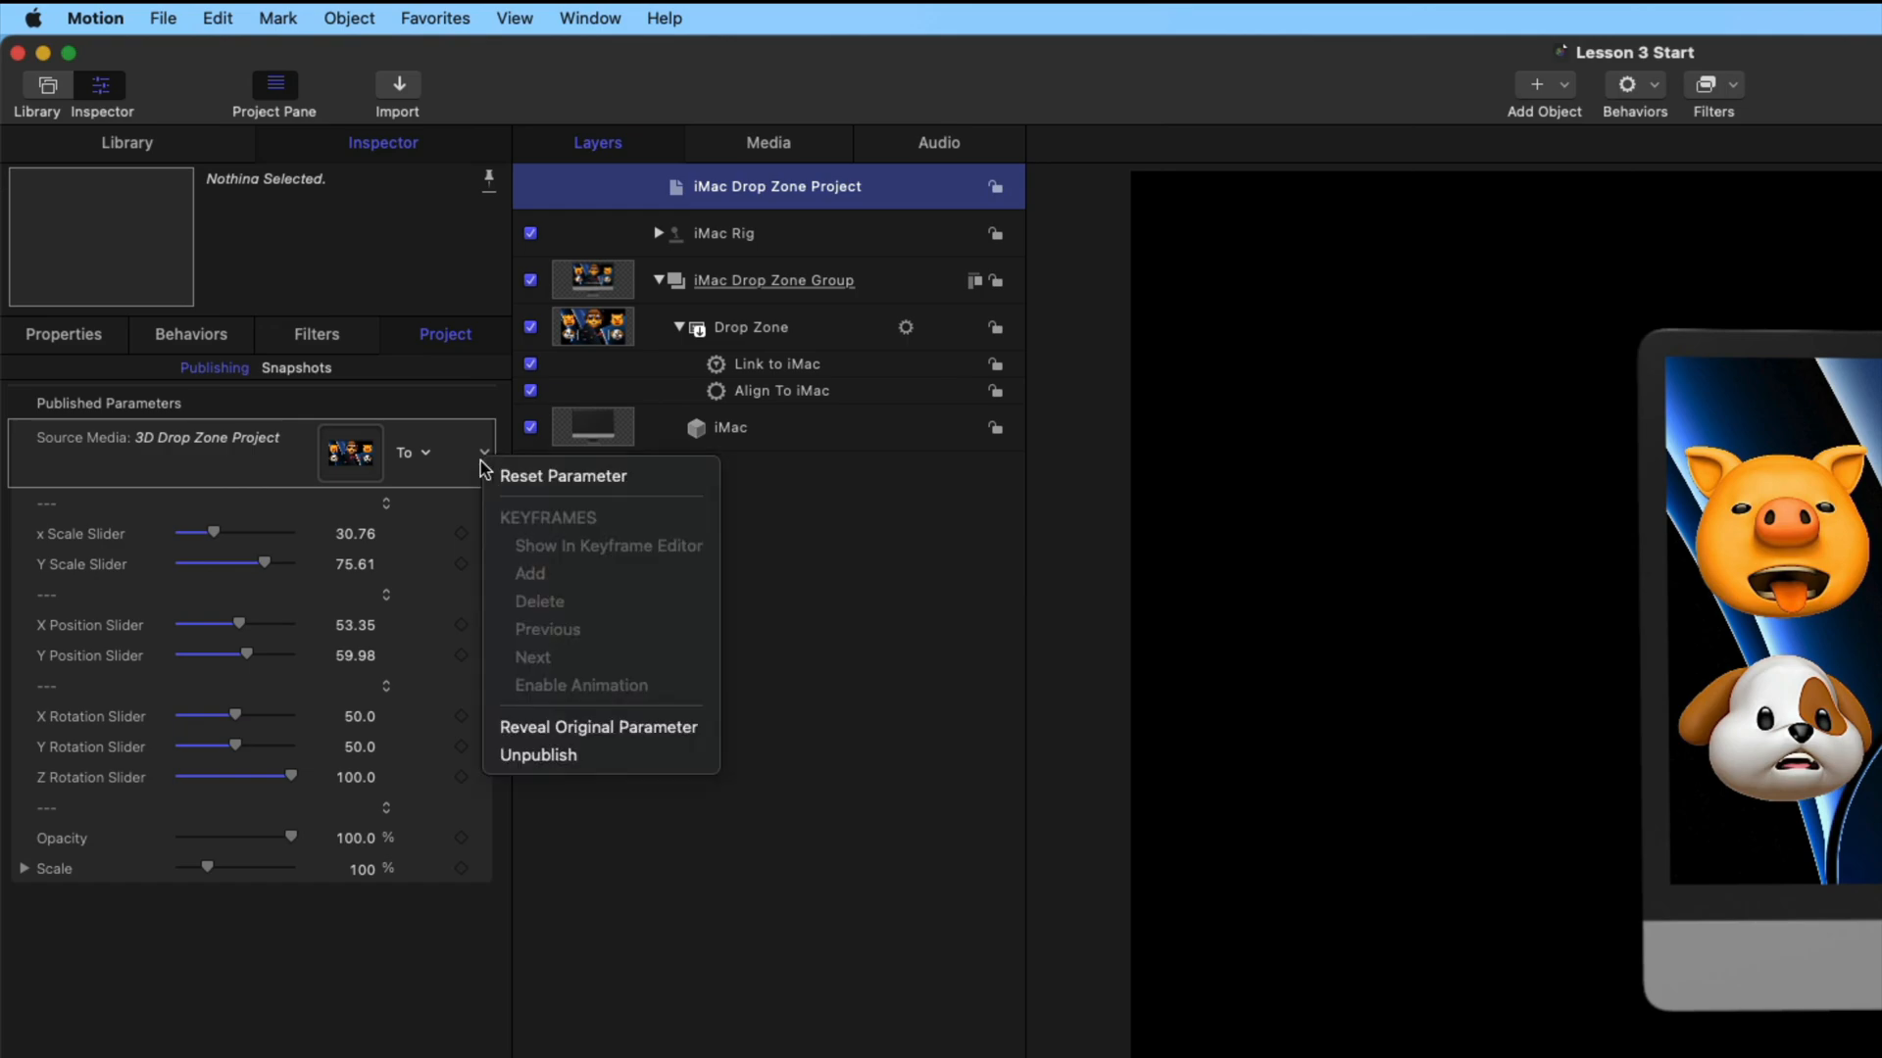
left_click(544, 756)
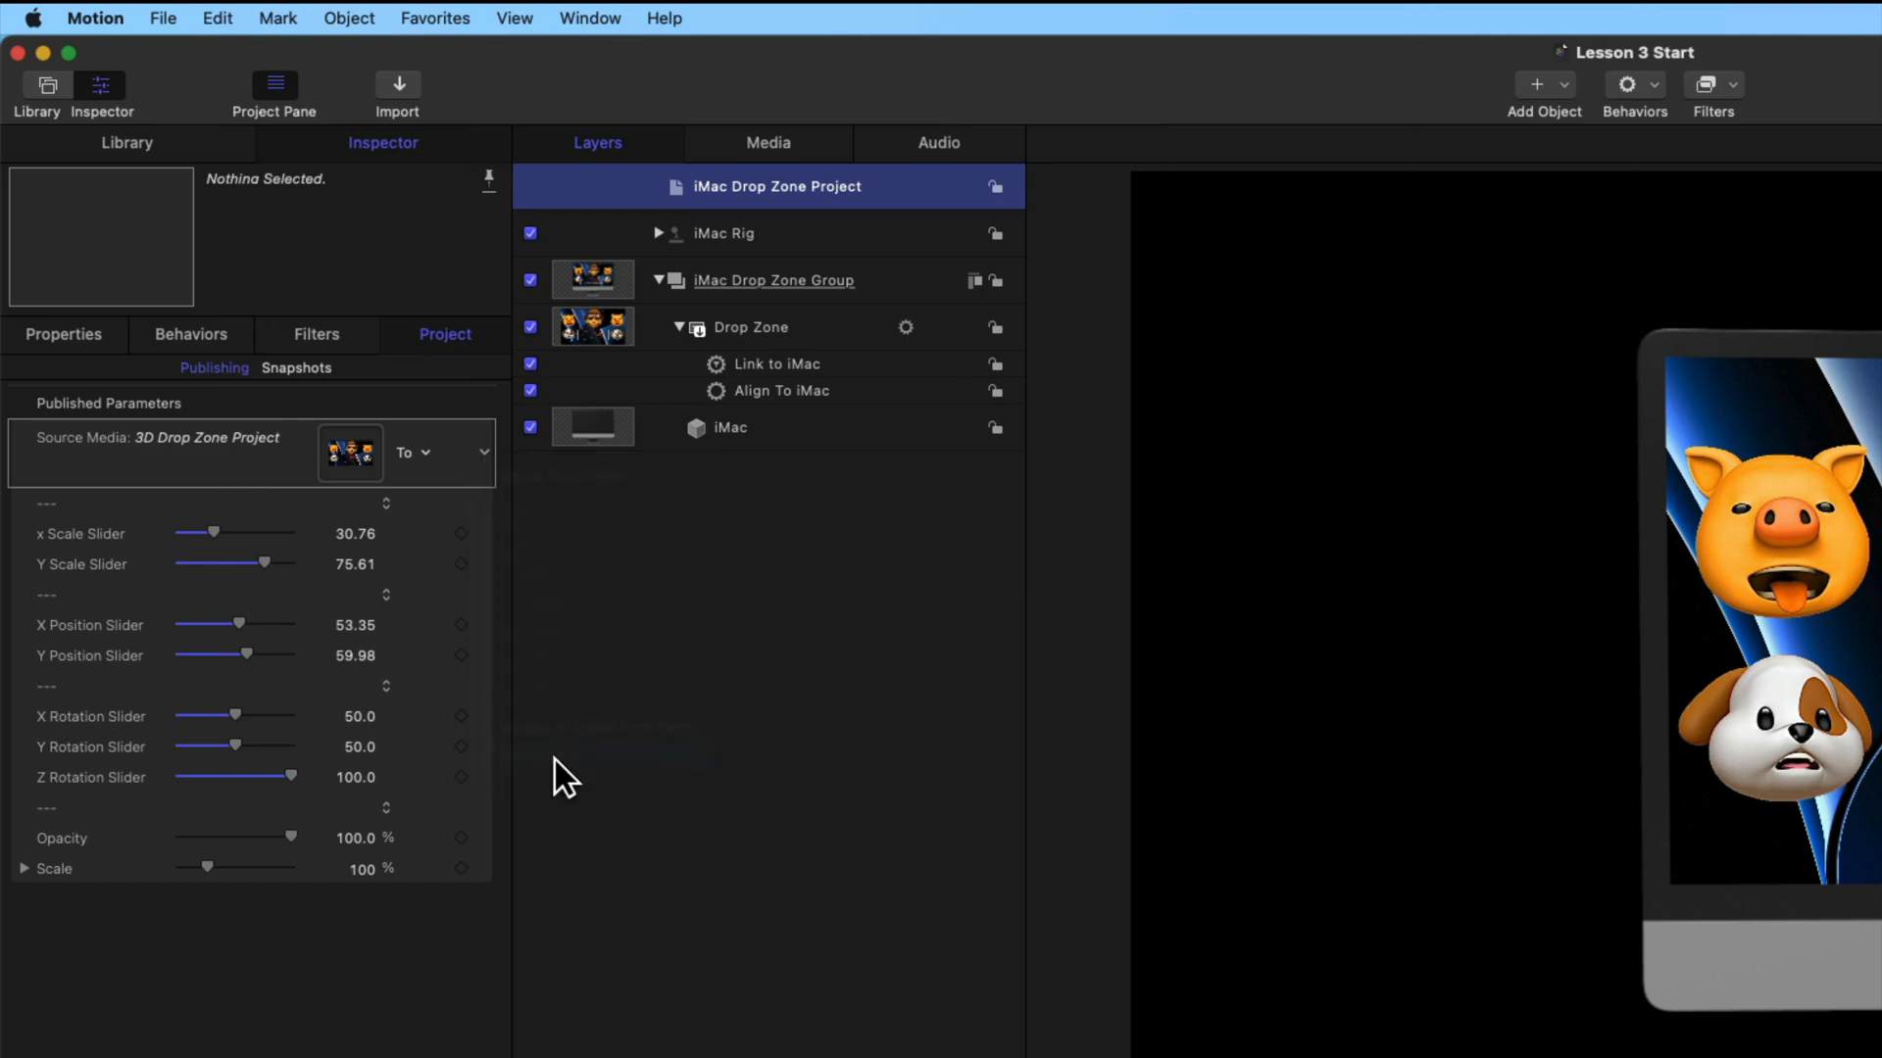
Rename the Drop Zone layer as "iMac Drop Zone"
left_click(778, 338)
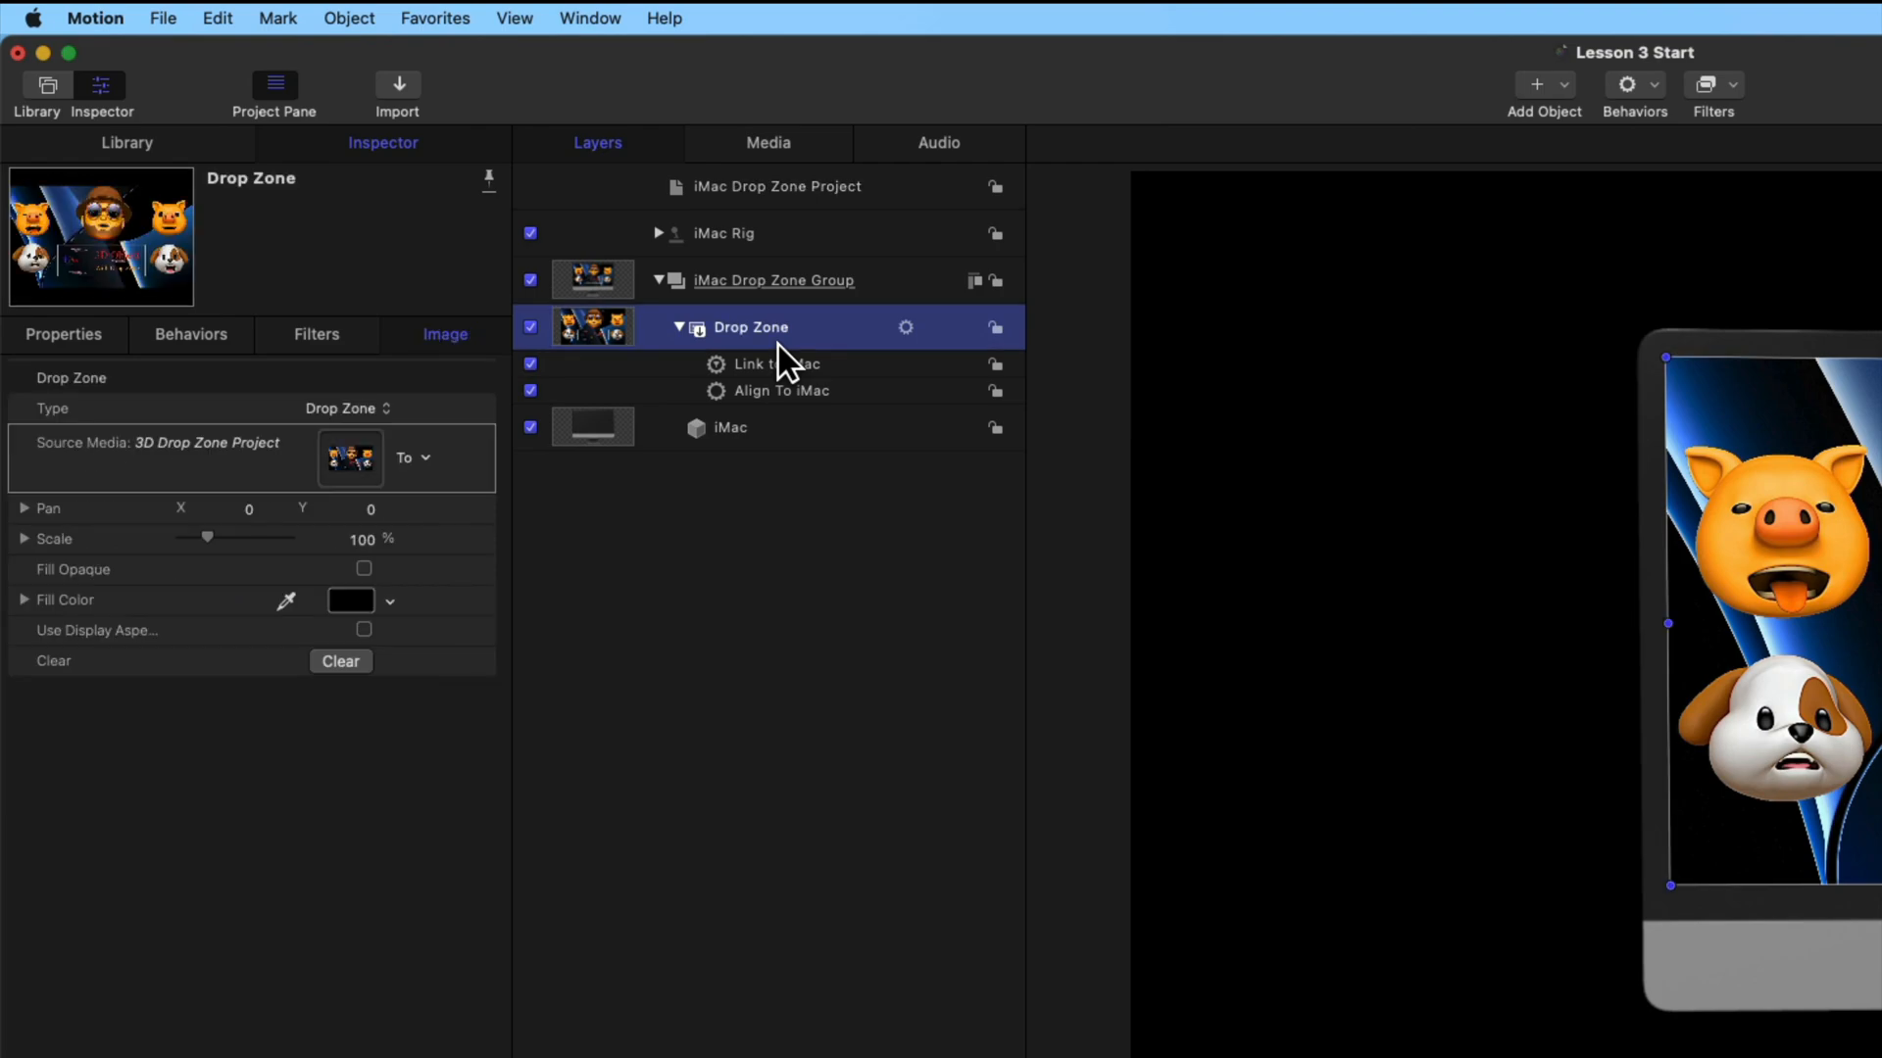
double_click(726, 338)
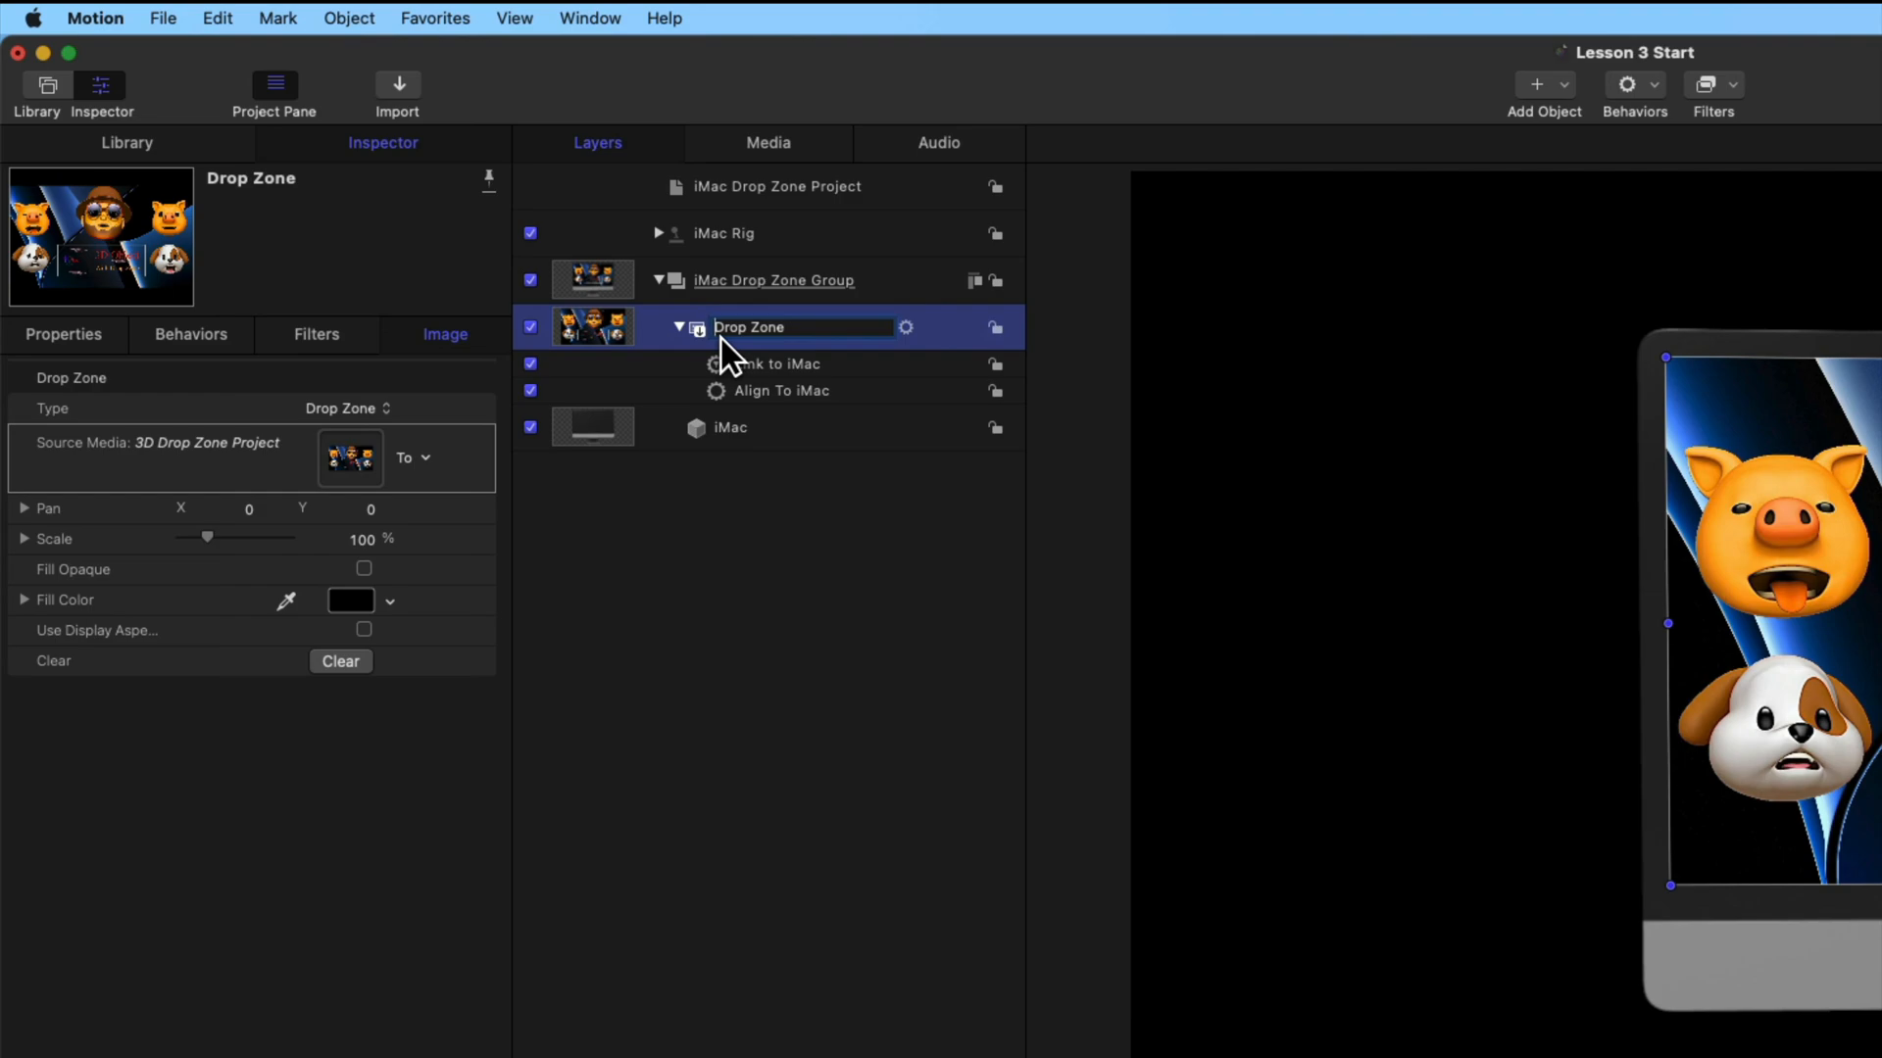
type("iMac")
key("Return")
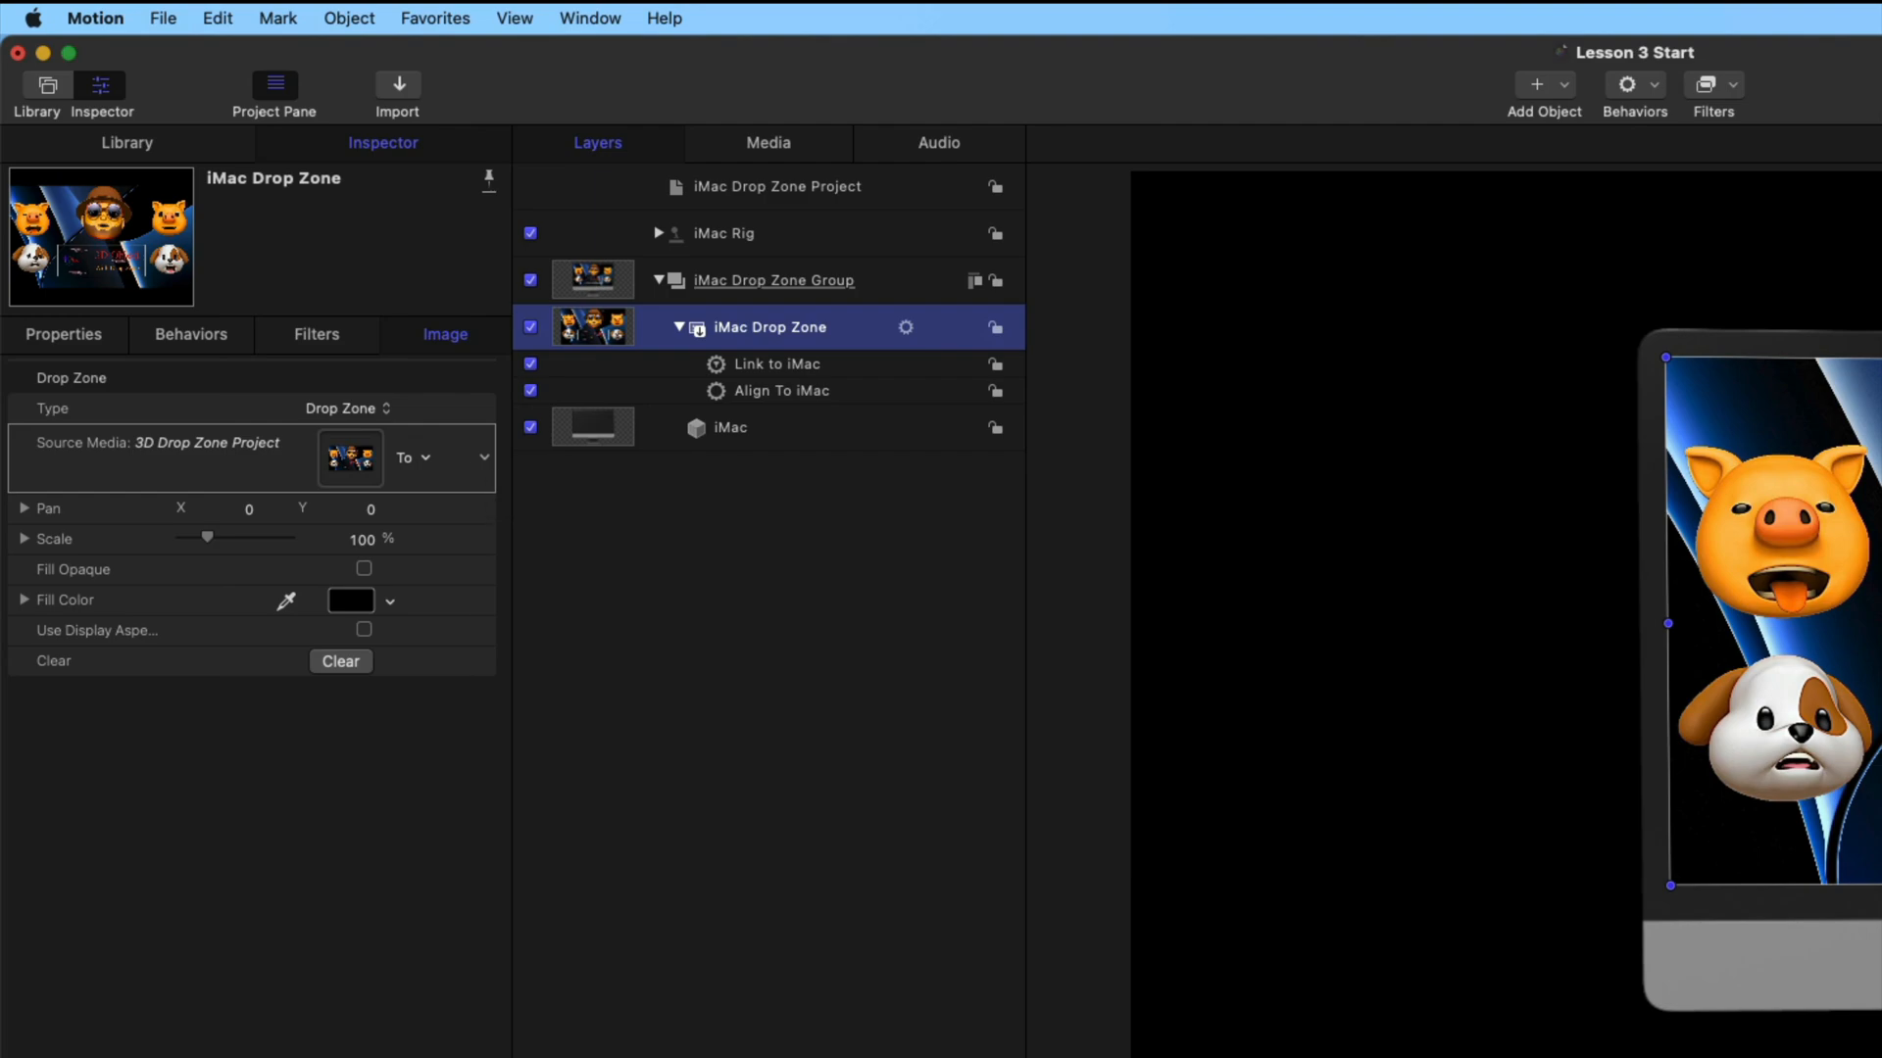
Publish the iMac Drop Zone's Source Media parameter again and check the project's published parameters
right_click(493, 475)
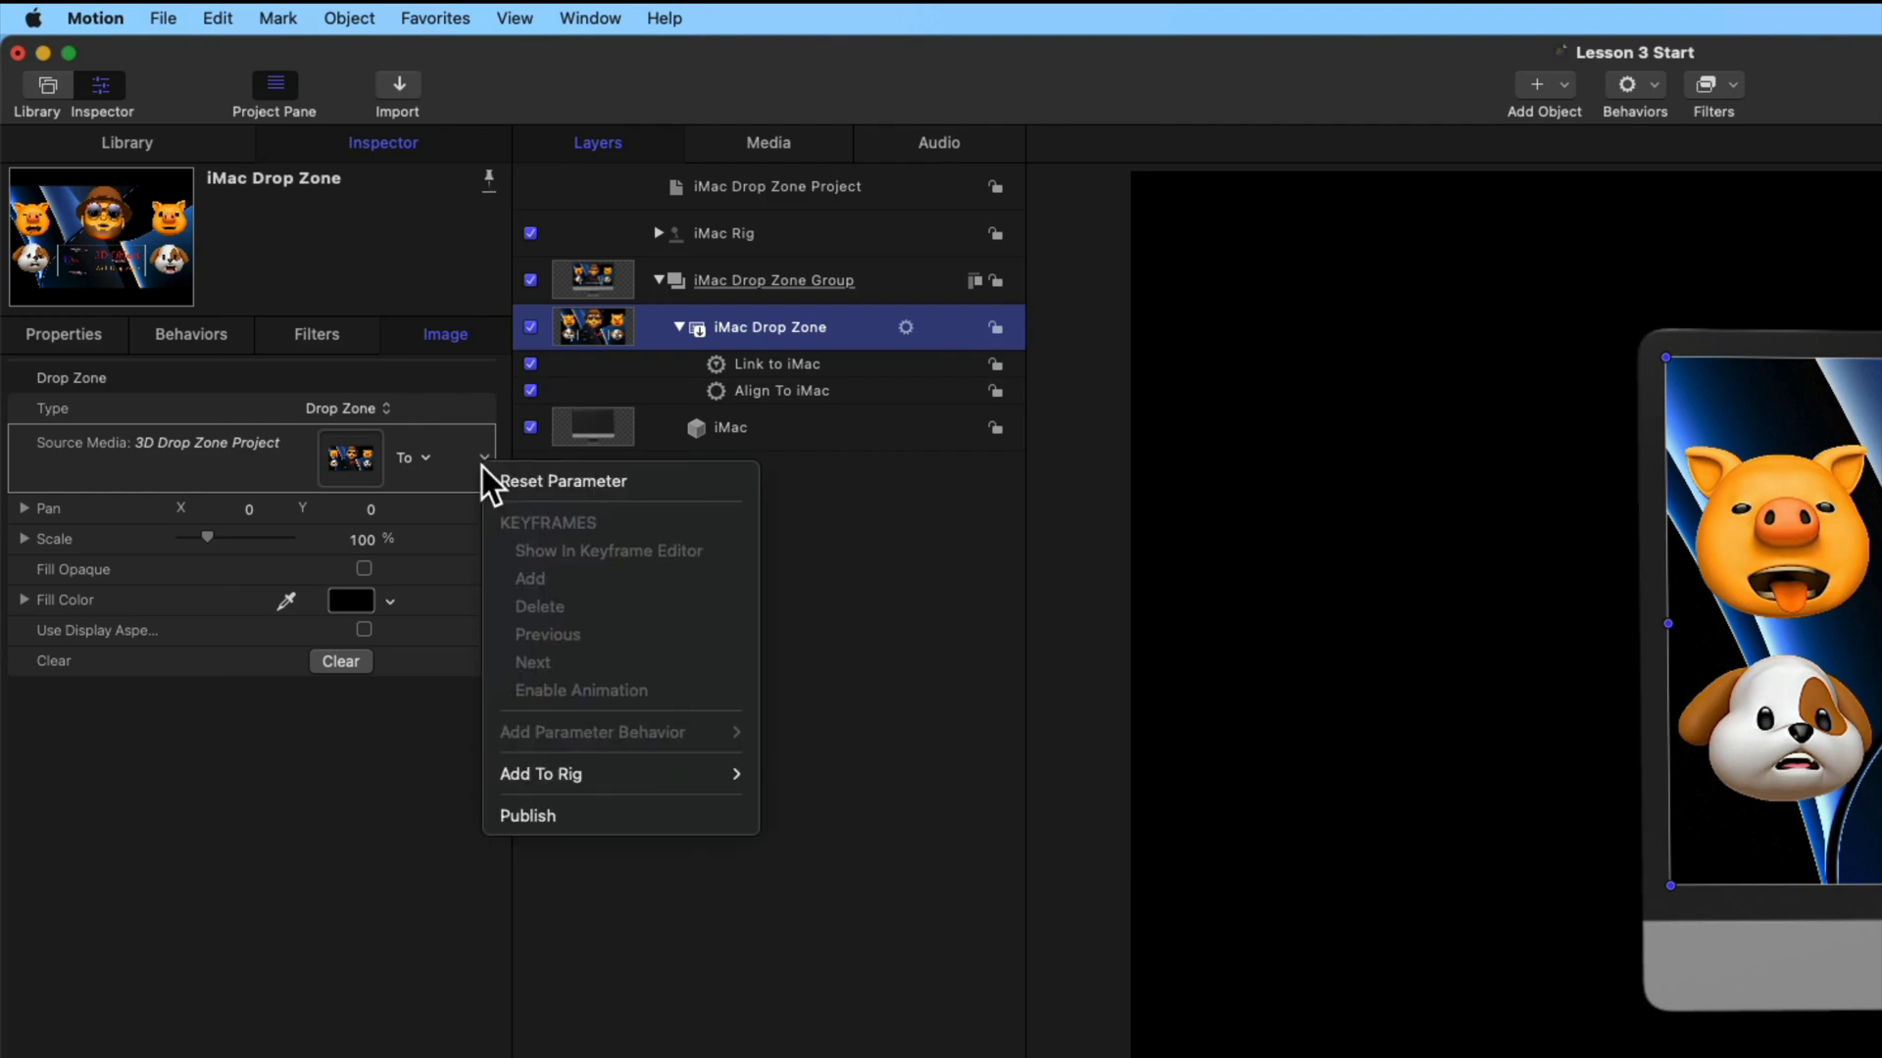
left_click(551, 829)
left_click(737, 237)
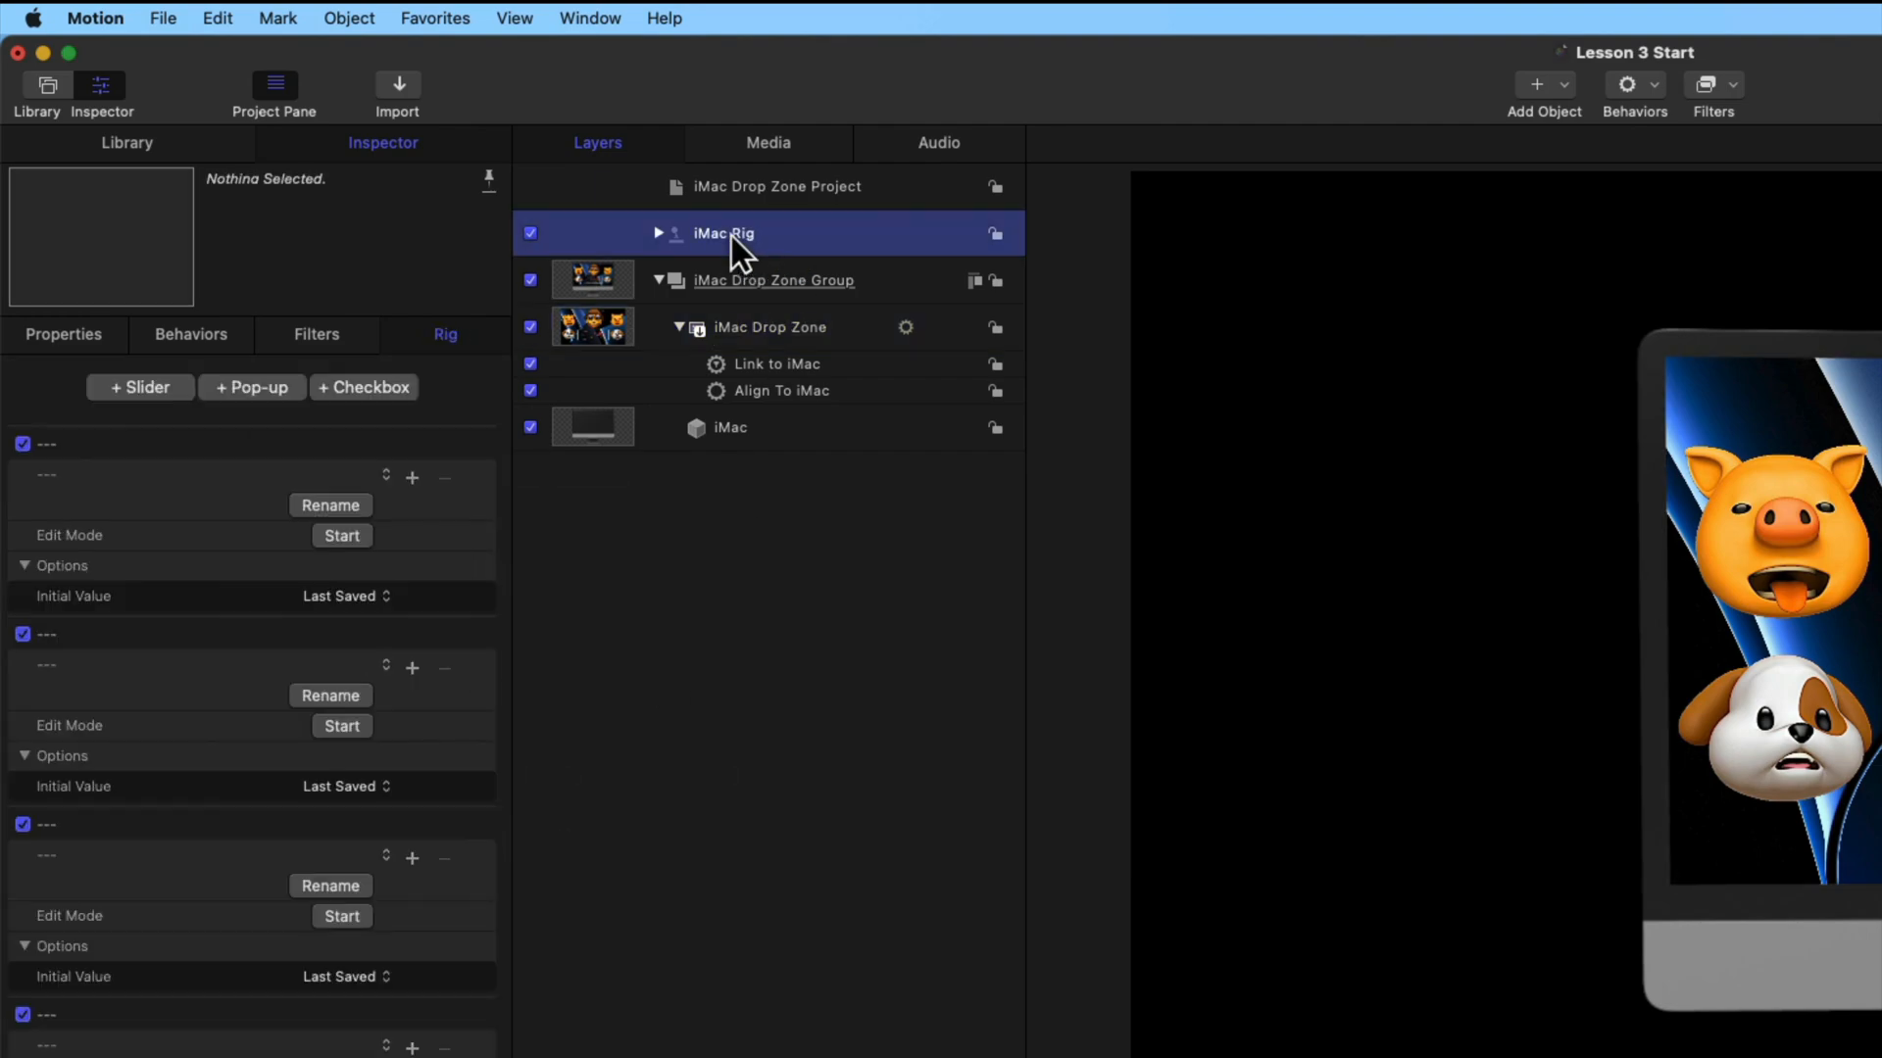
left_click(758, 201)
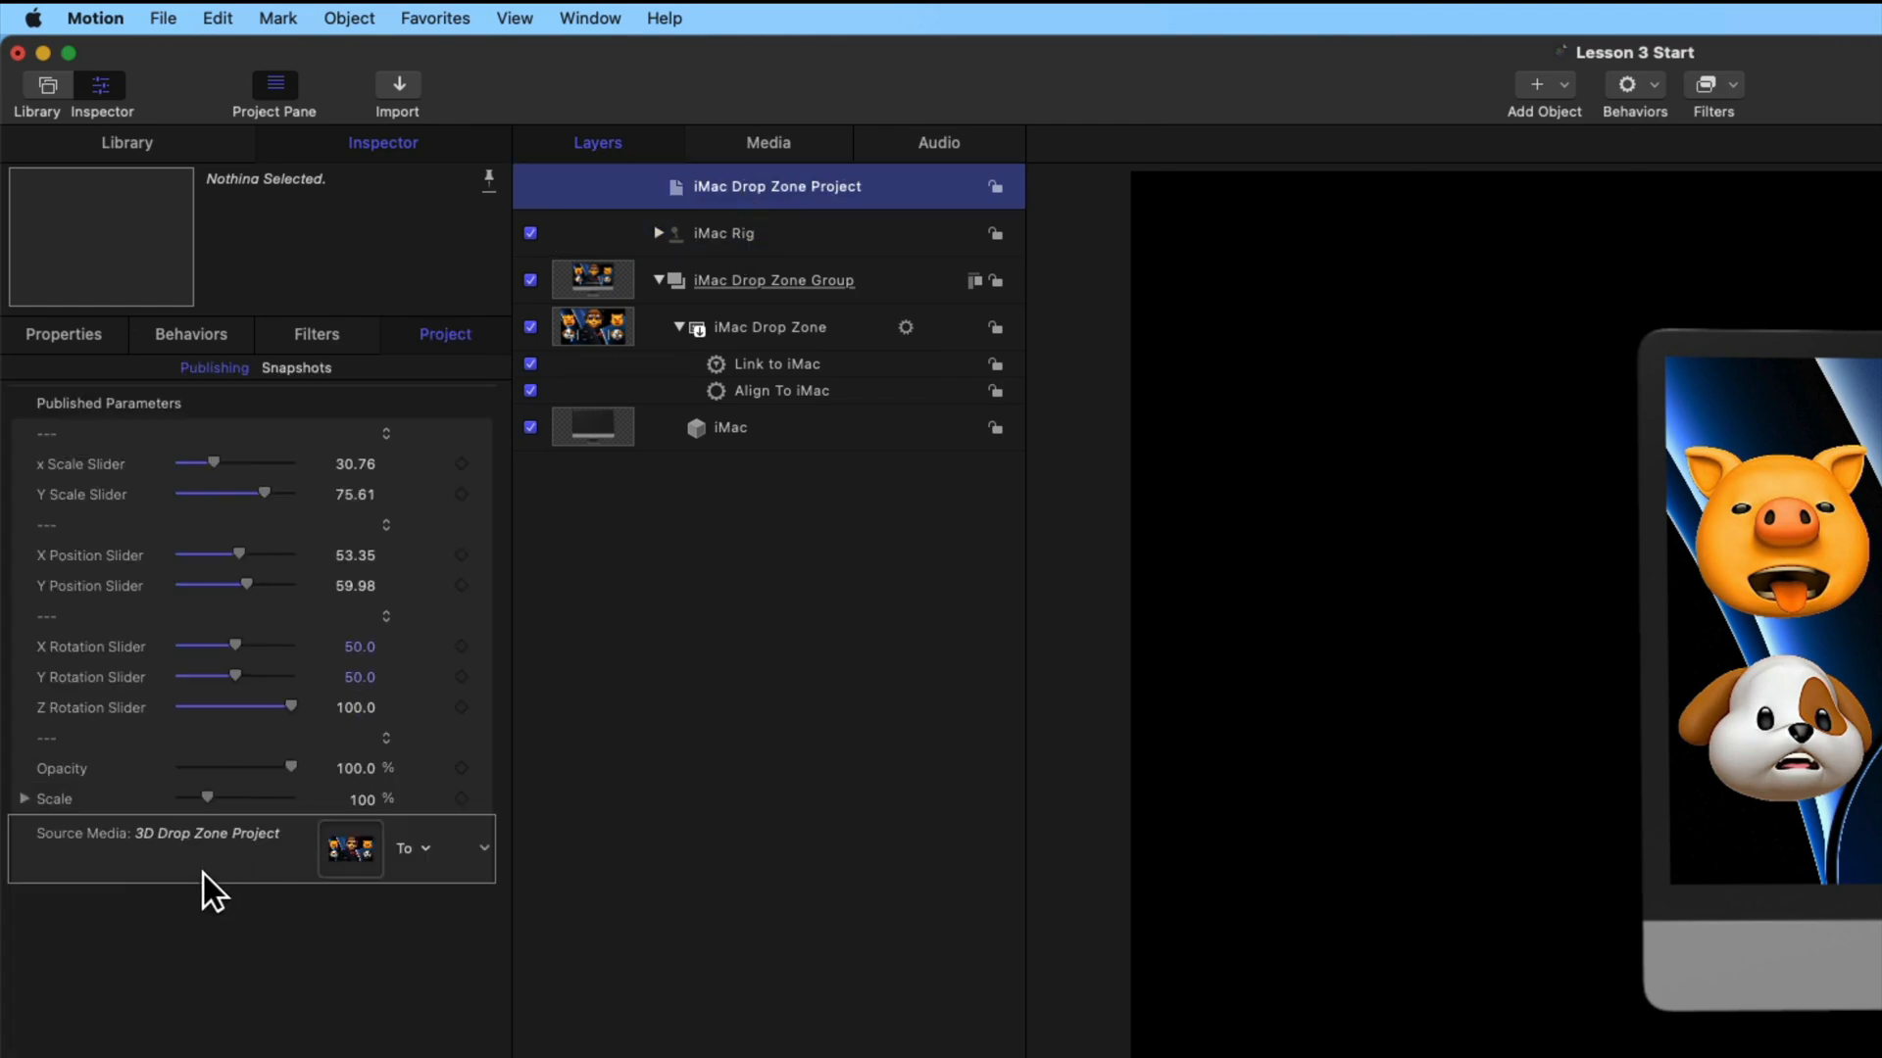
Move the Source Media drop zone to the start of the project's published parameters and save the project
left_click_drag(208, 892, 182, 443)
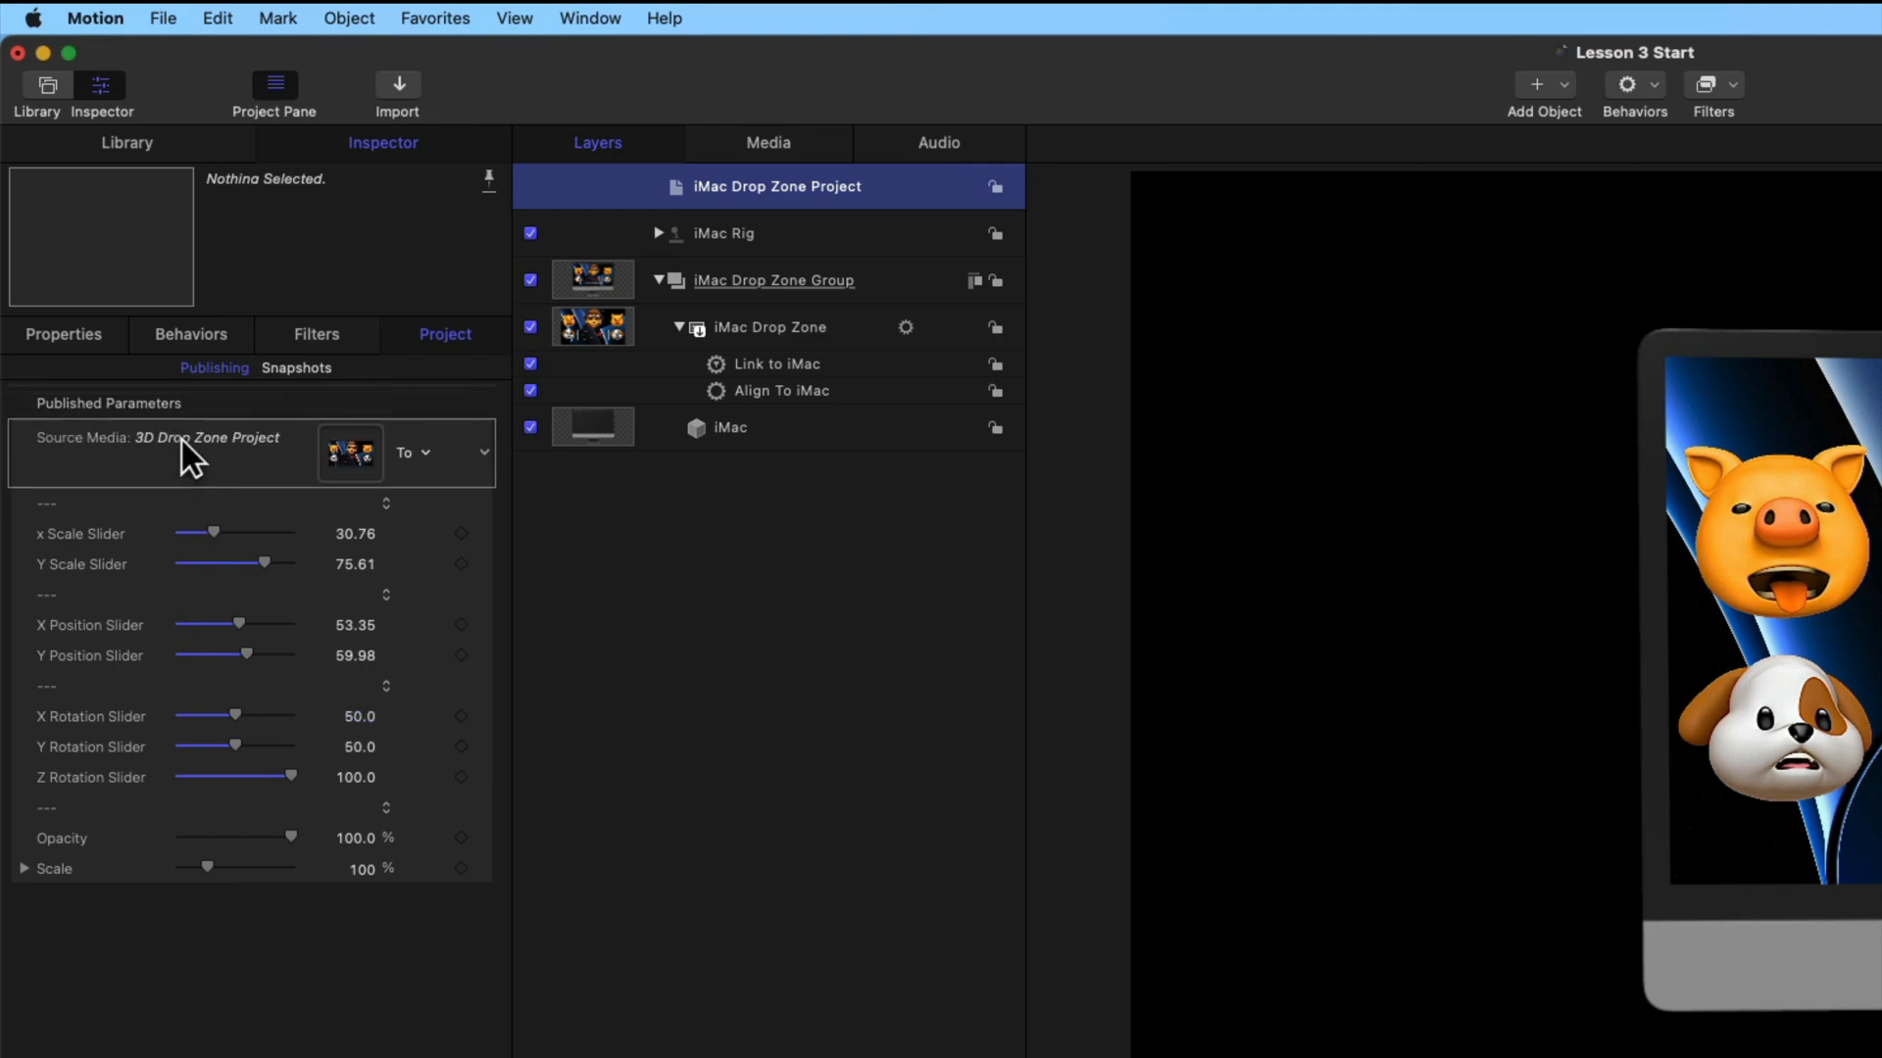
left_click(162, 18)
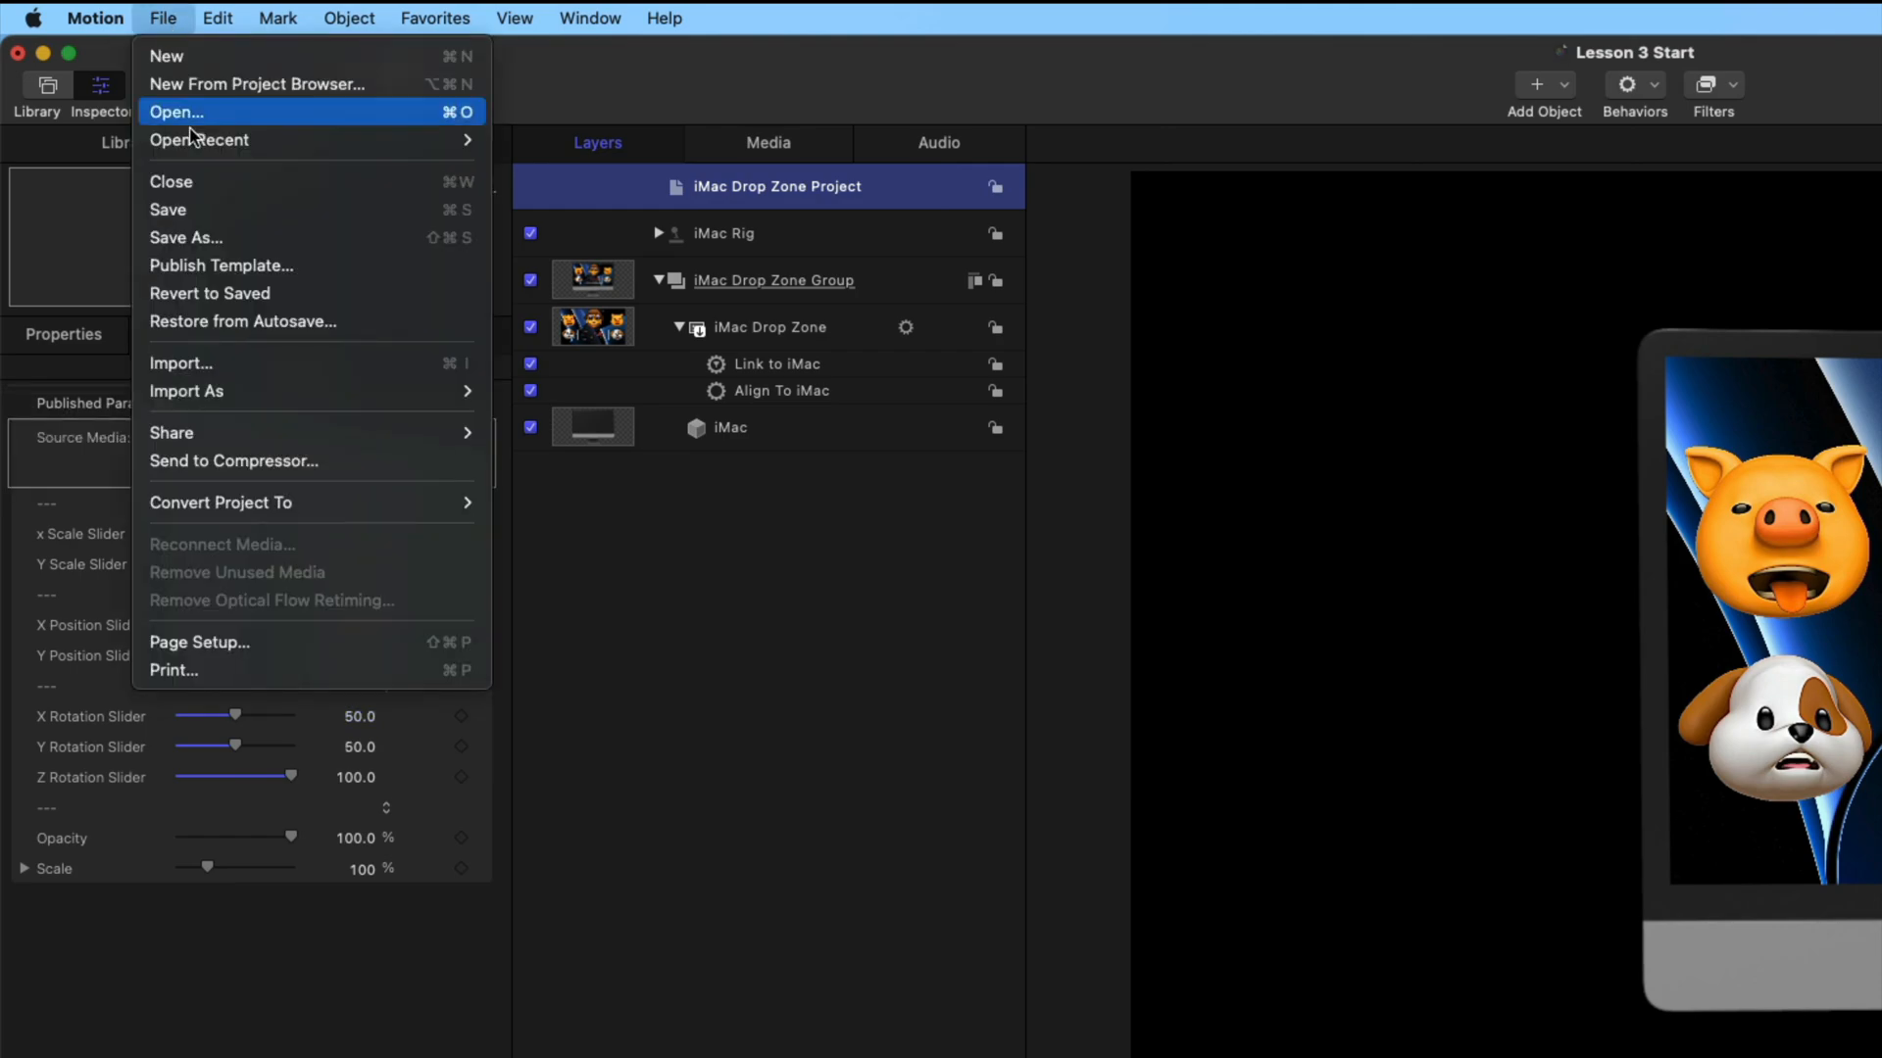
left_click(199, 210)
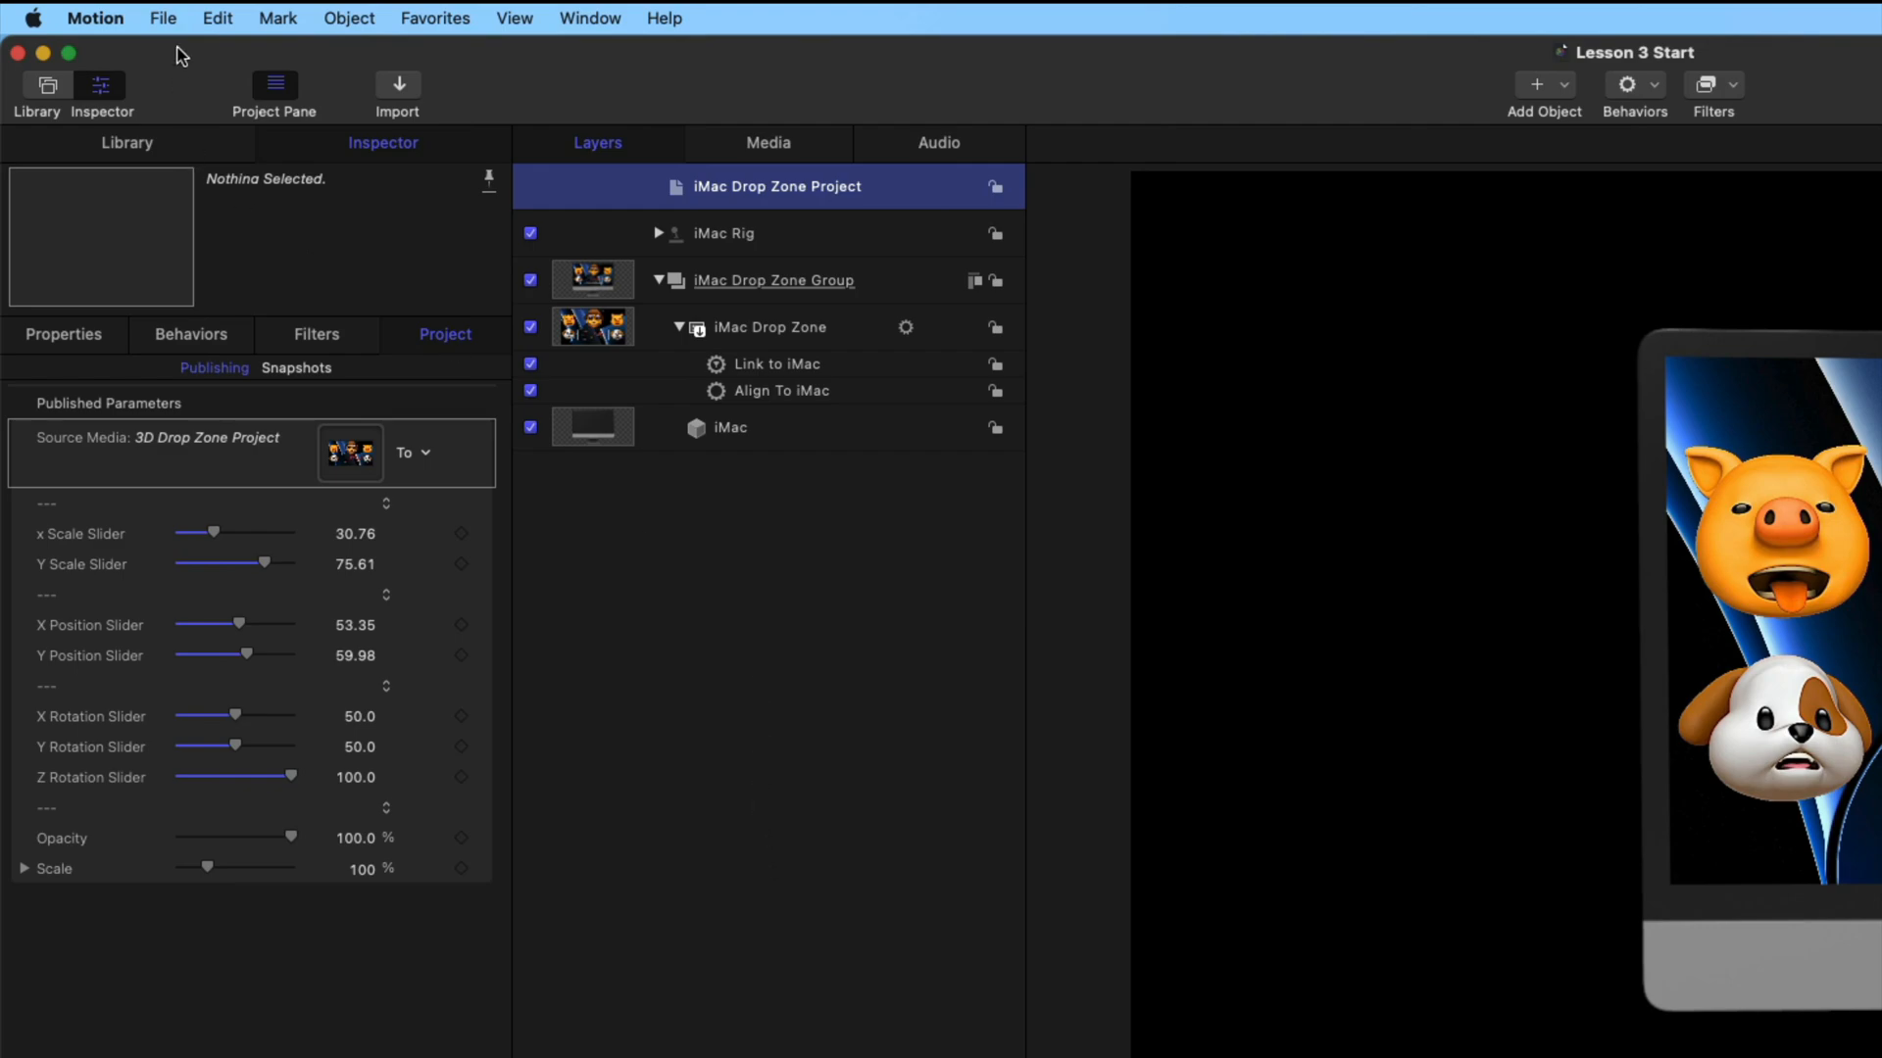
Convert the iMac Drop Zone project to a Final Cut Pro generator
left_click(164, 20)
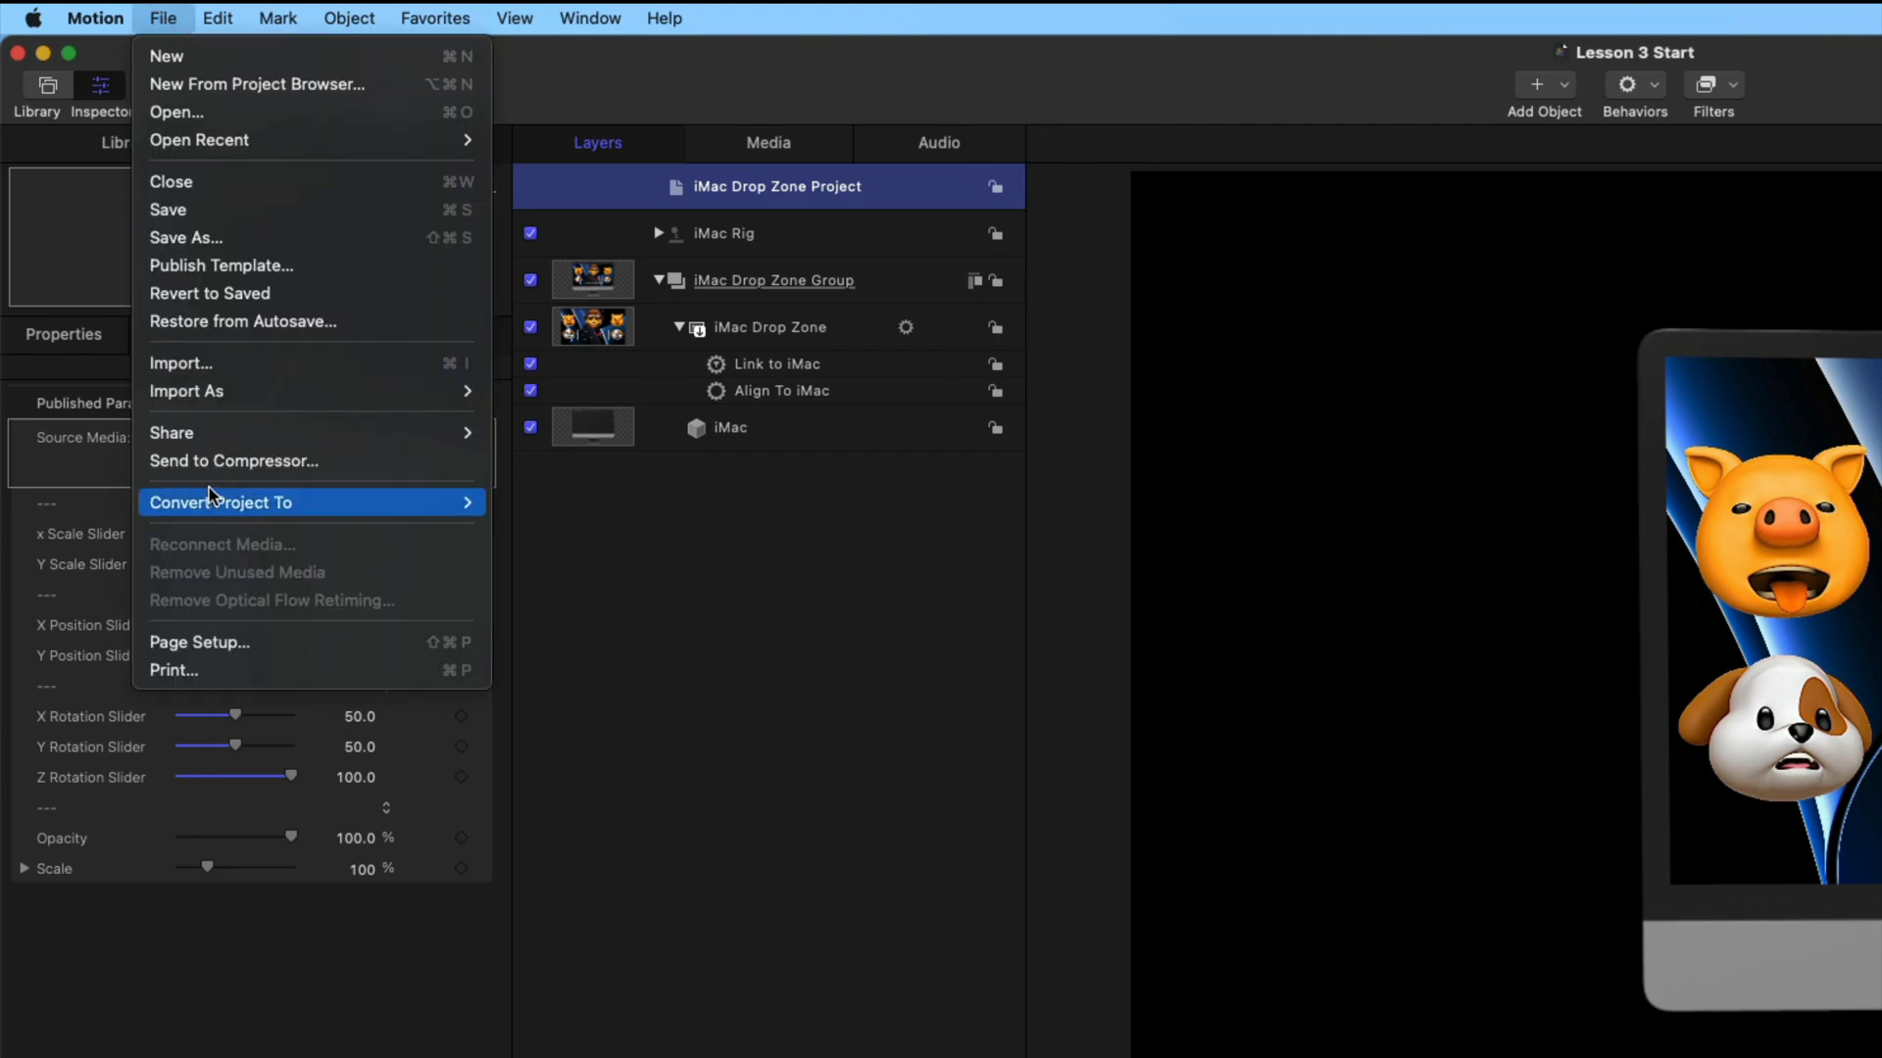
mouse_move(212, 500)
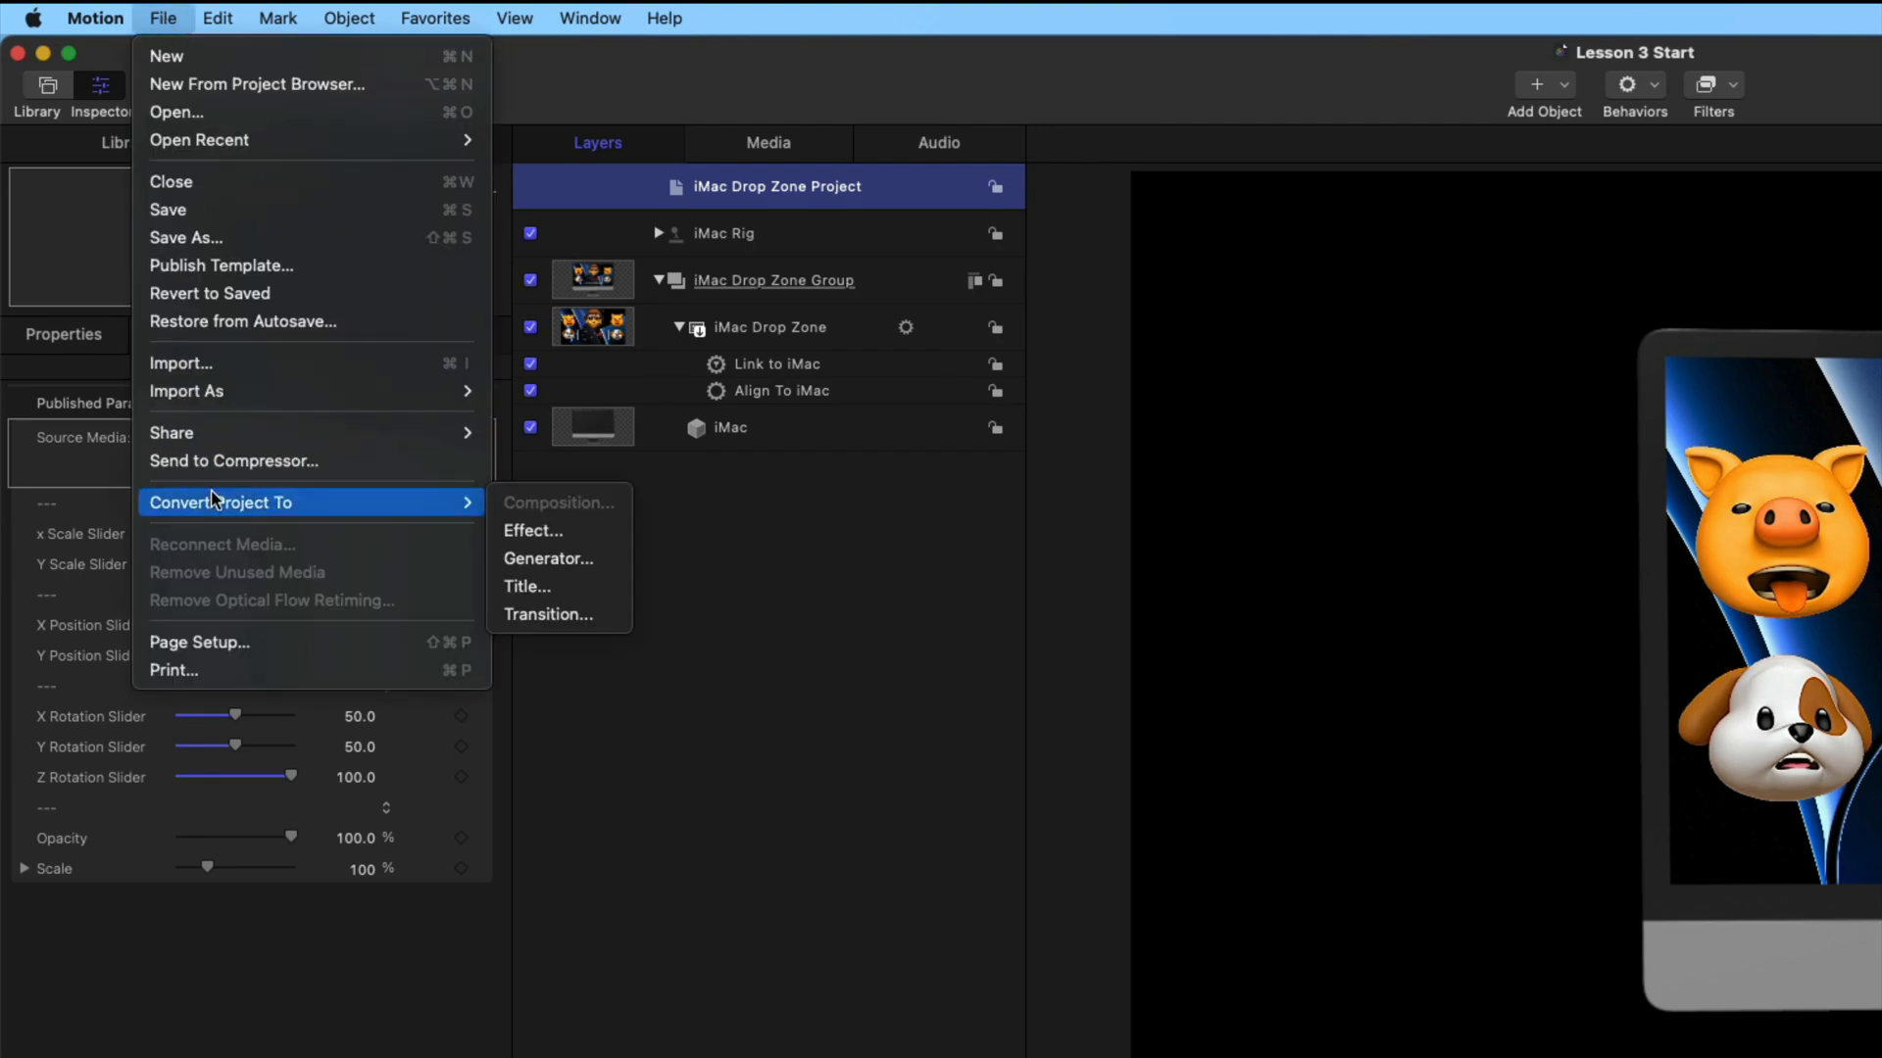
left_click(542, 560)
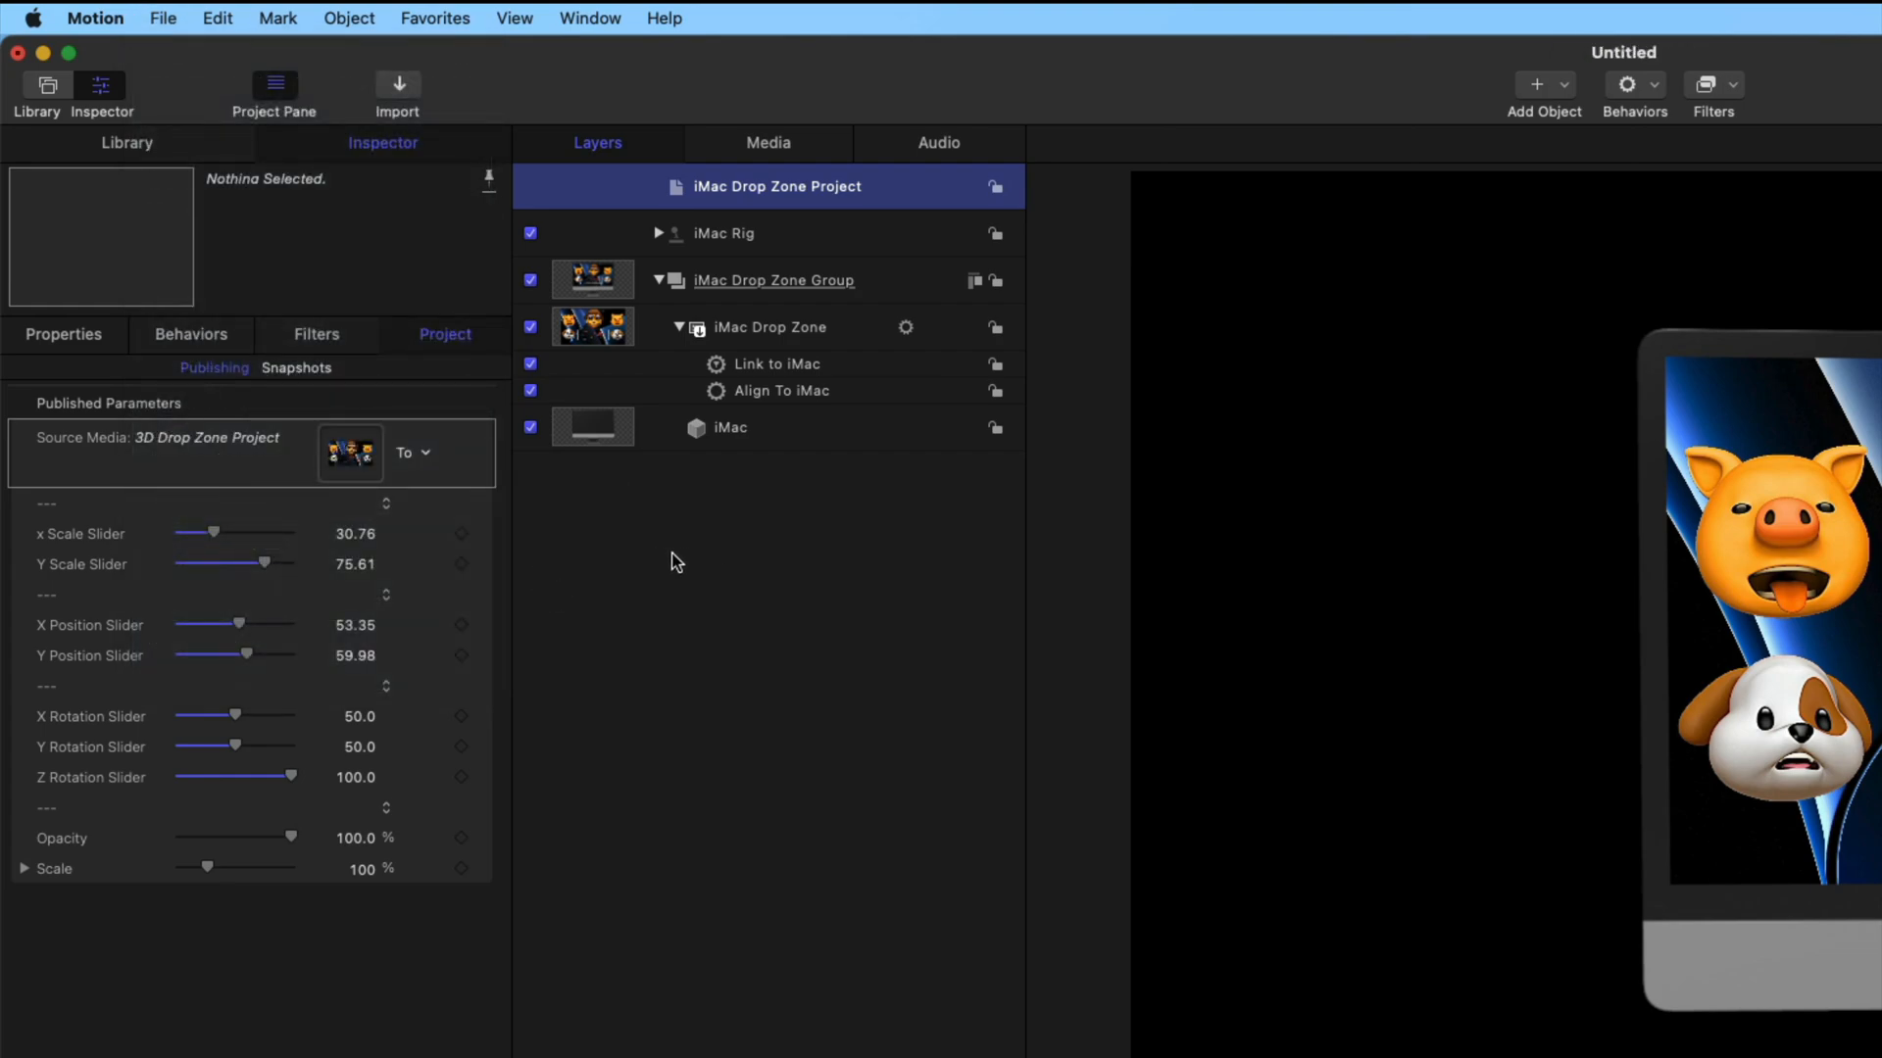
Publish the generator template as "iMac Drop Zone" in the generated drop zone lessons category with no theme, replacing the existing file
left_click(164, 20)
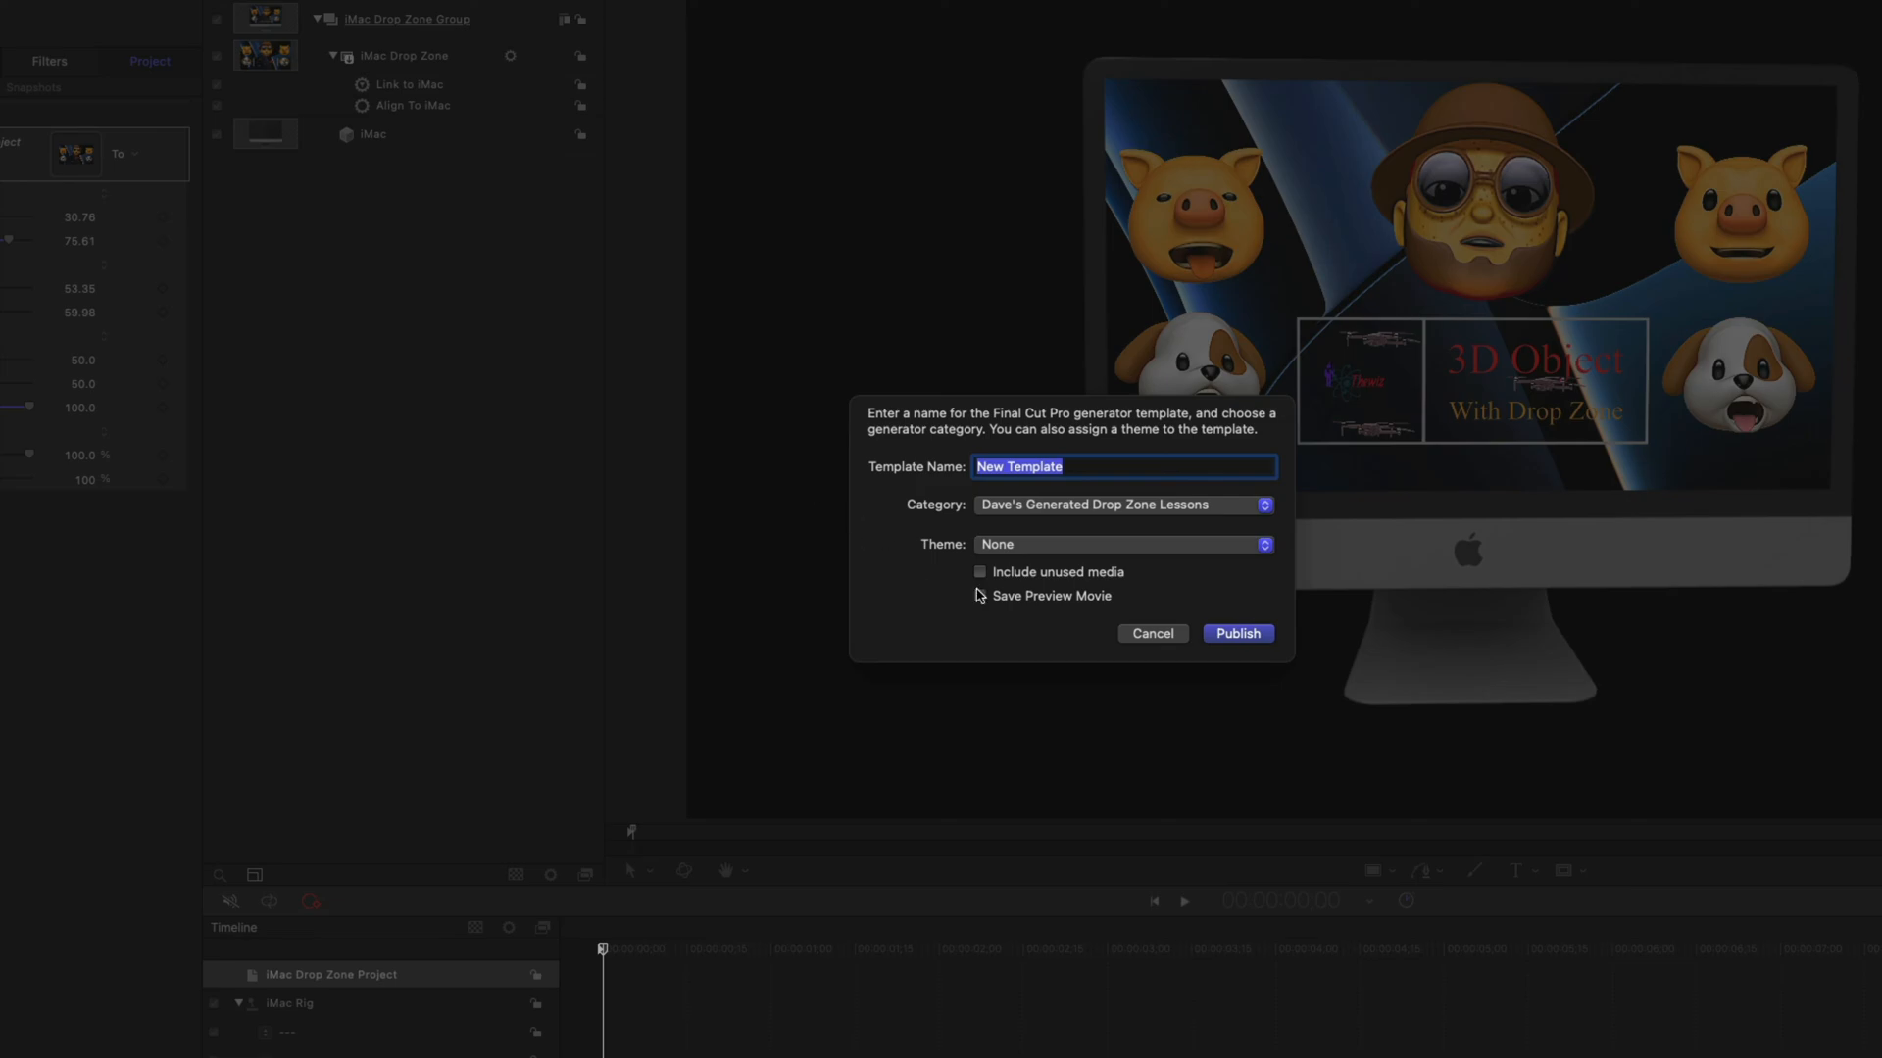
left_click(979, 597)
type("iMac Drop Zone")
left_click(1236, 635)
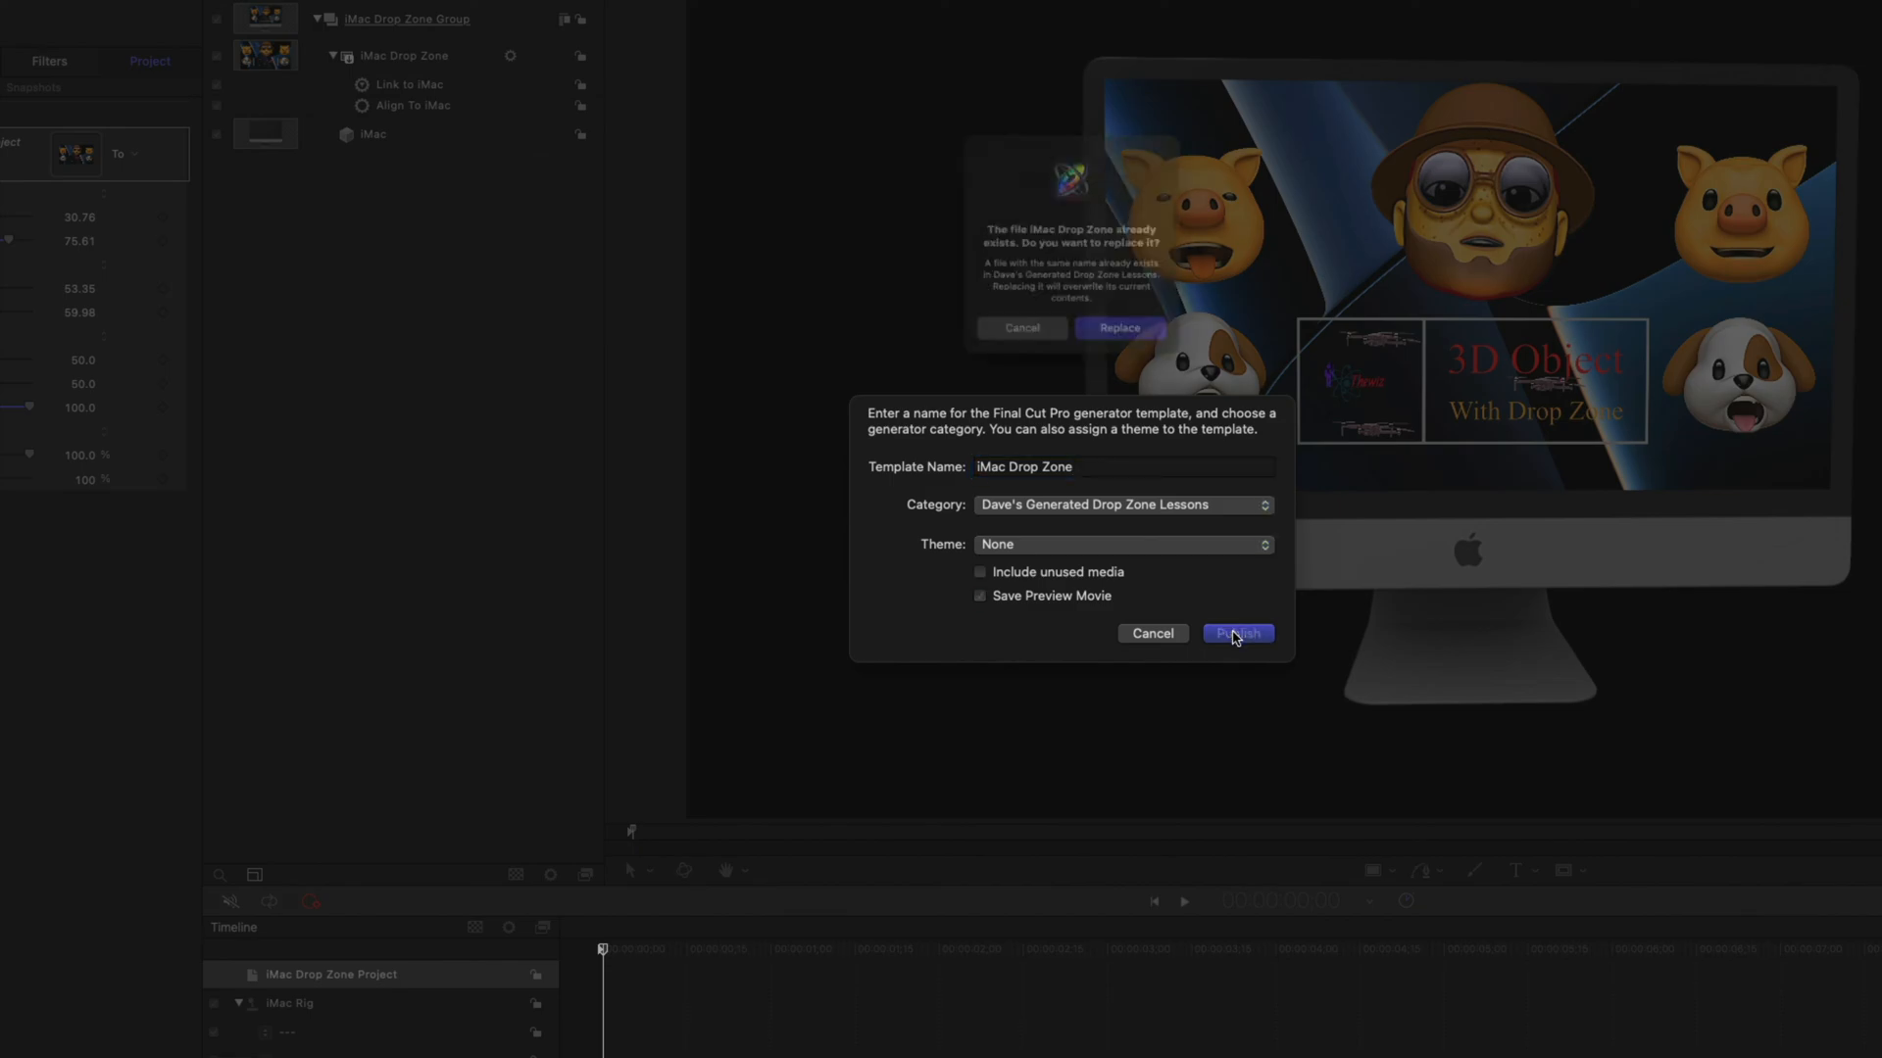
left_click(1143, 333)
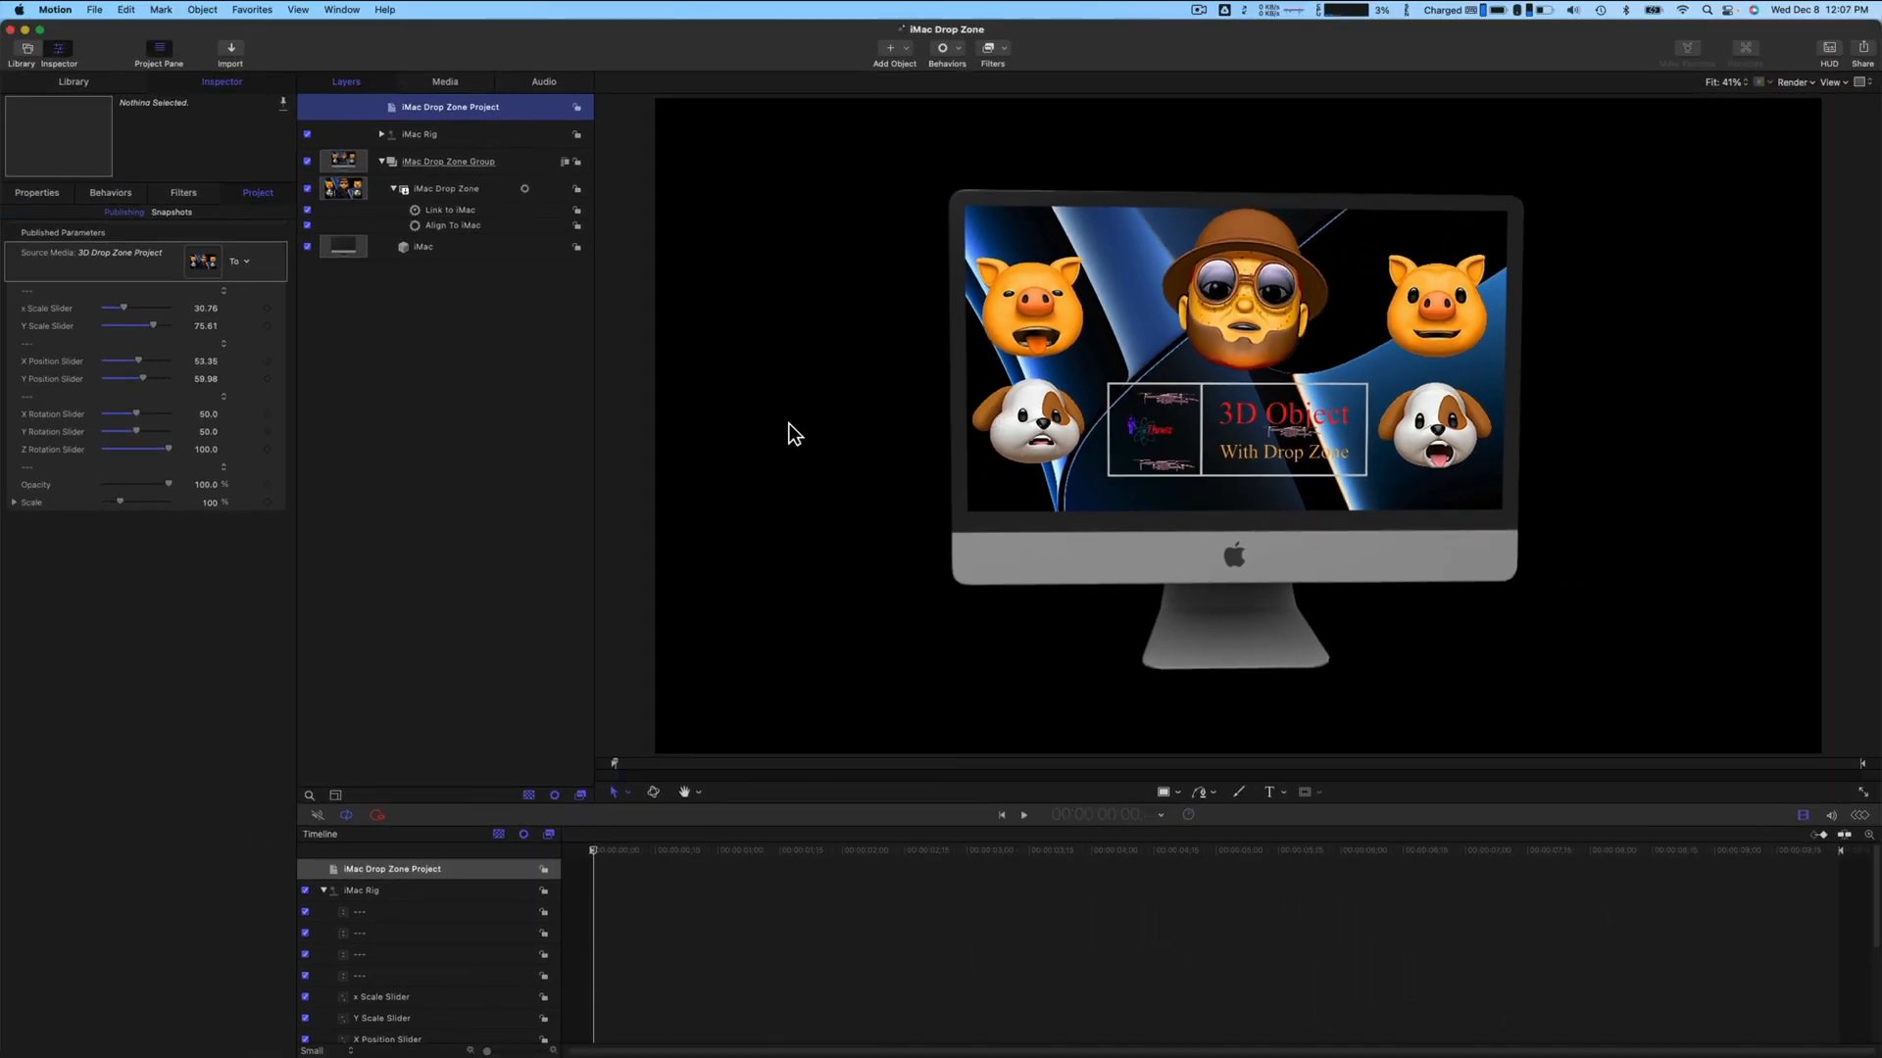
Switch to Final Cut Pro and connect the iMac Drop Zone generator above the start of the MacBook Pro Background clip
mouse_move(733, 1050)
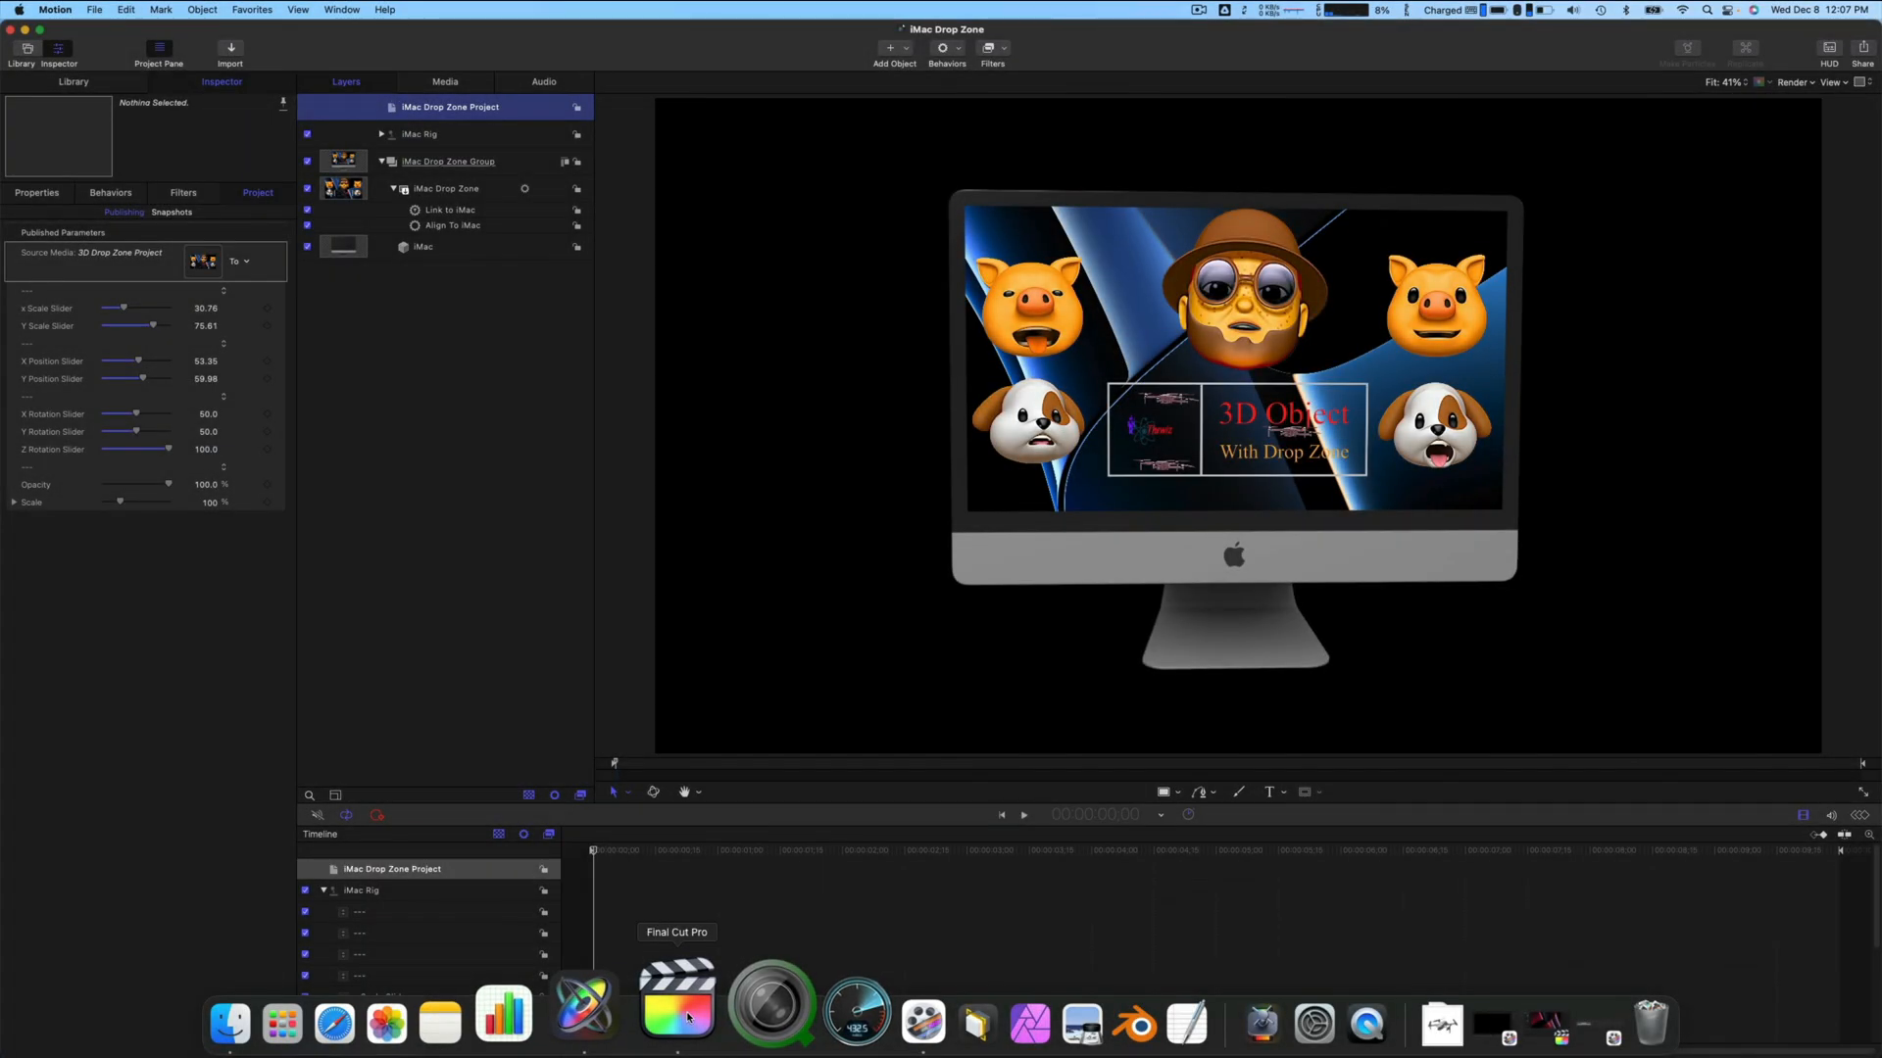
left_click(692, 1019)
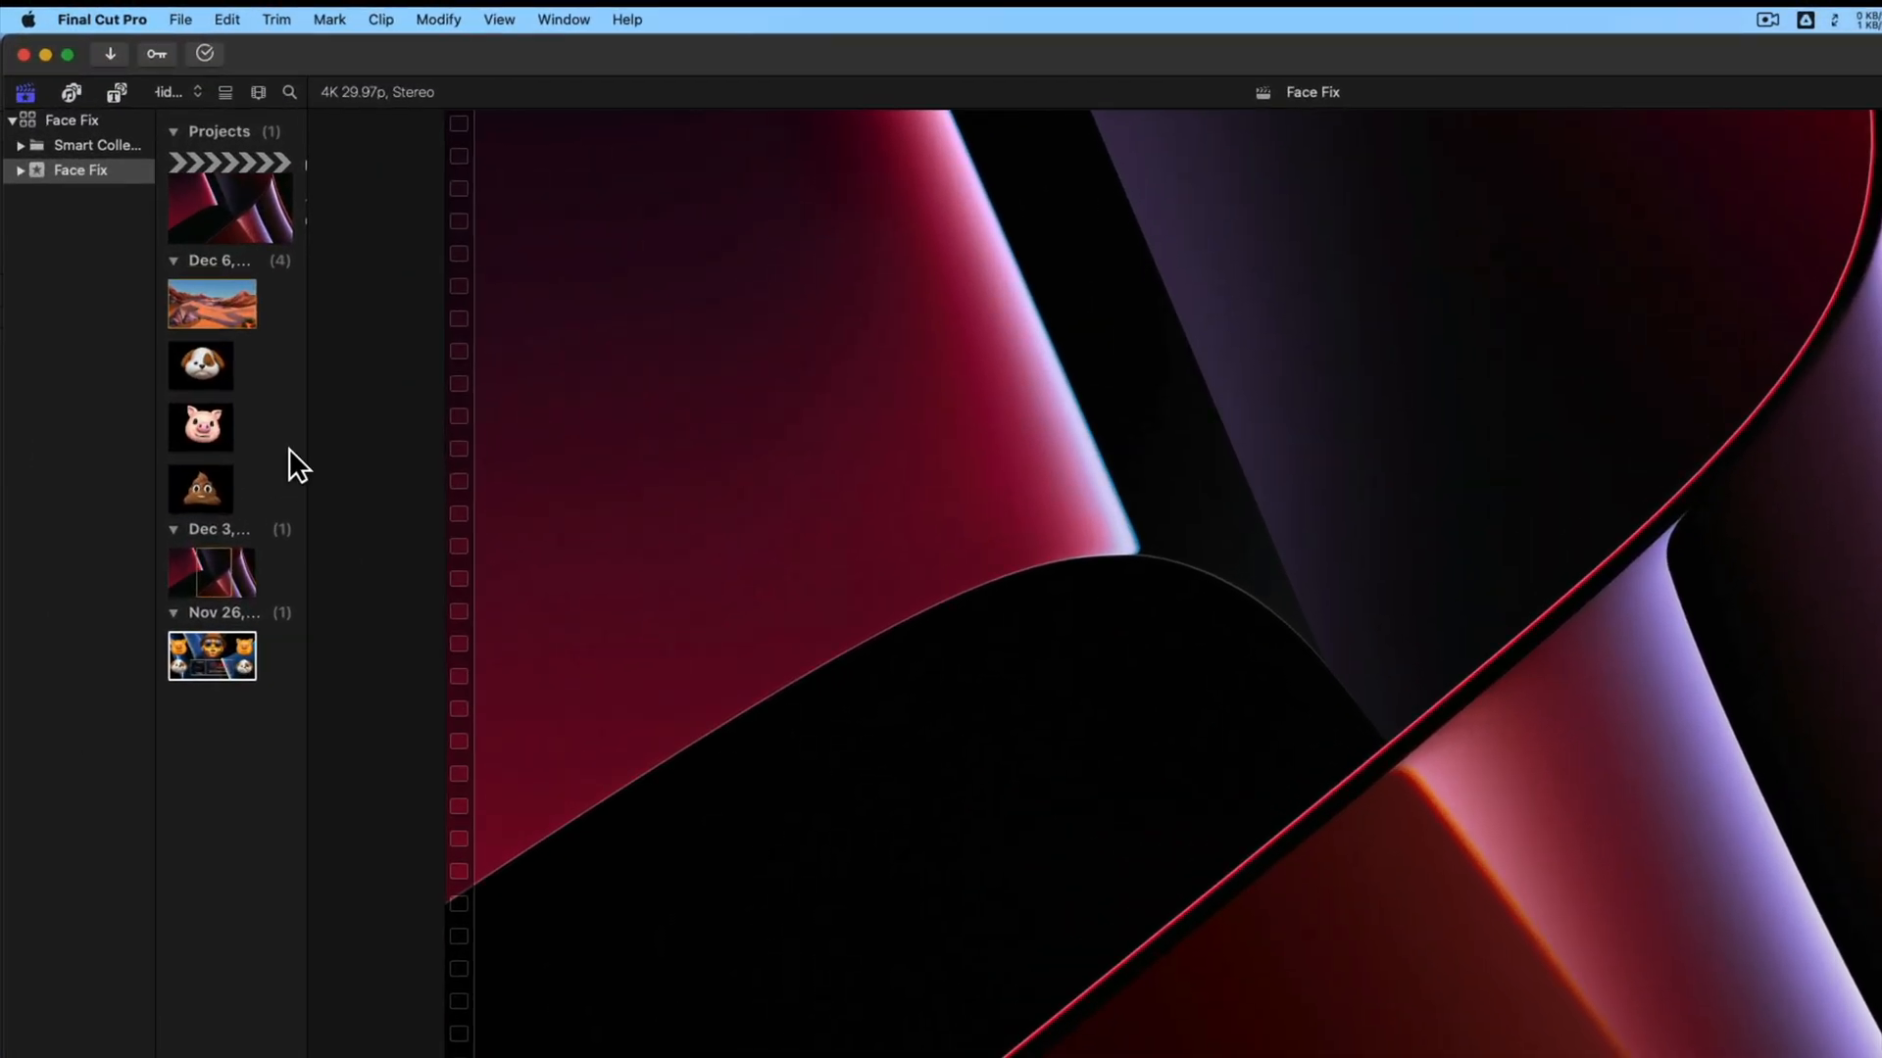
left_click(126, 96)
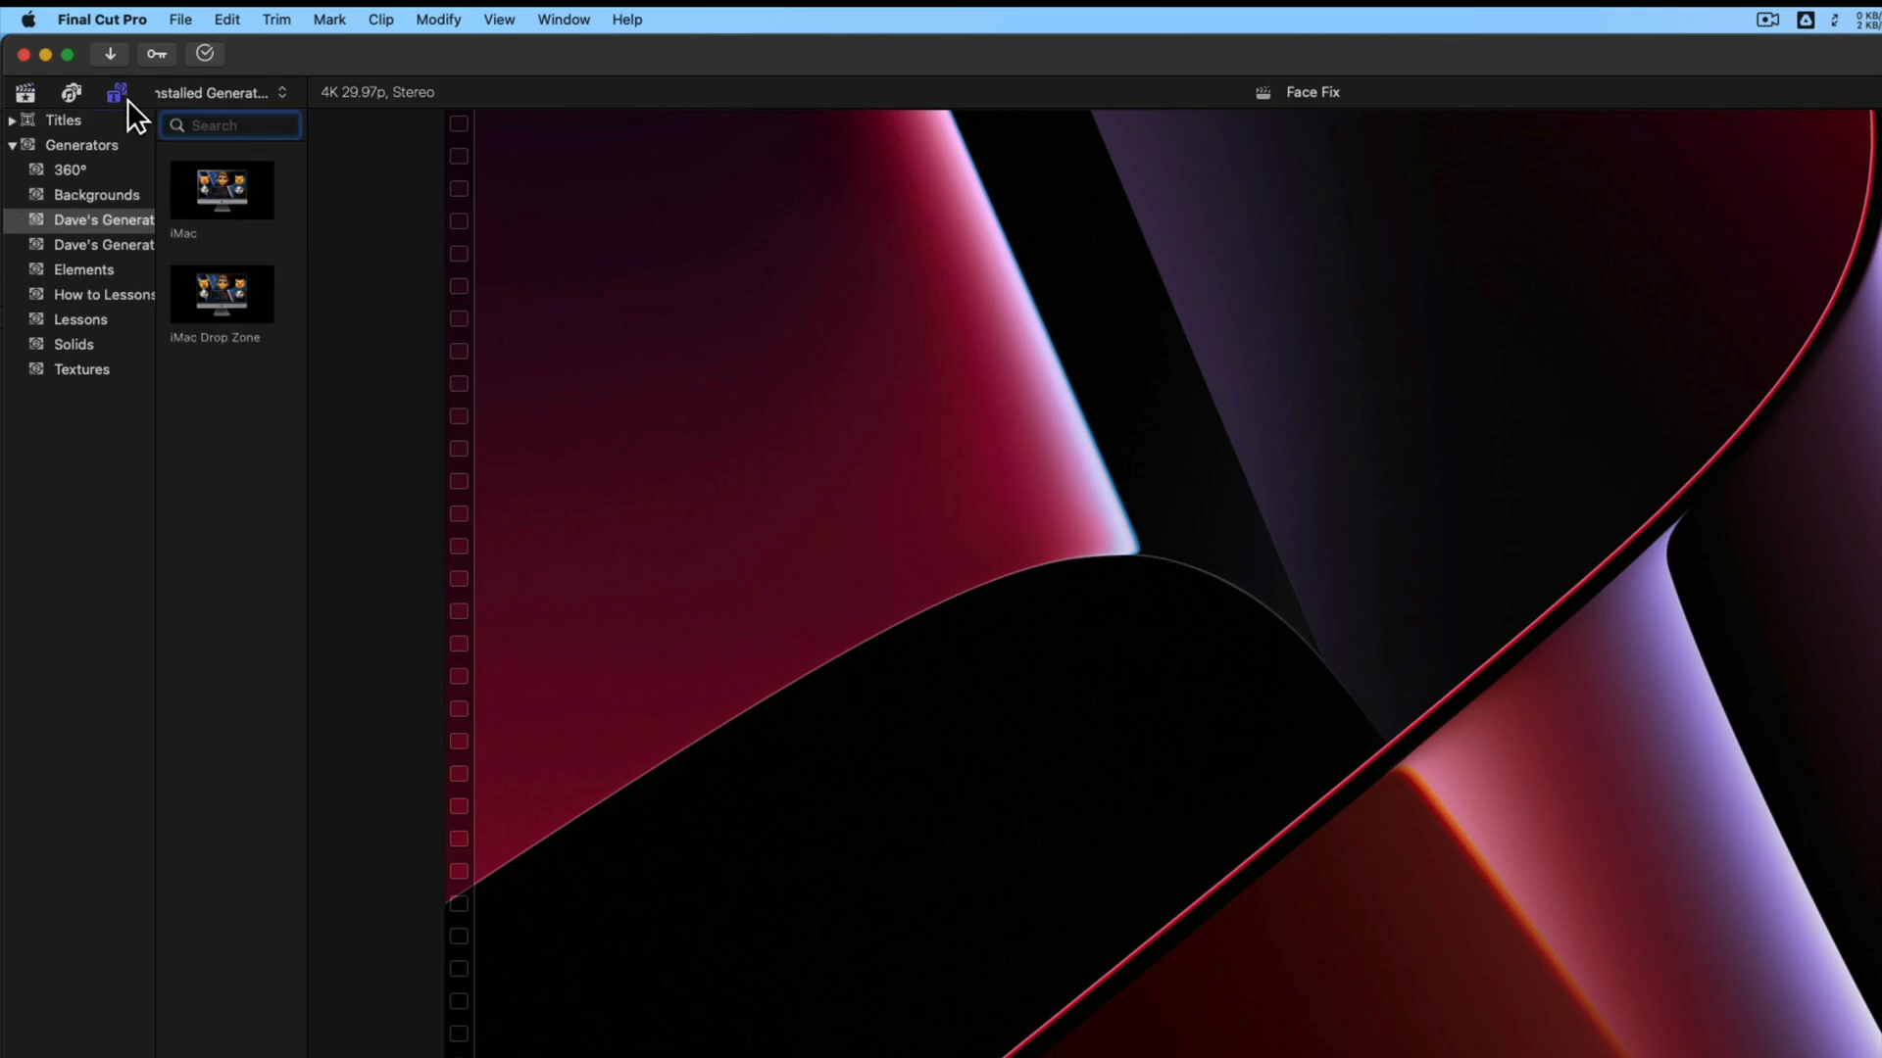
left_click(239, 290)
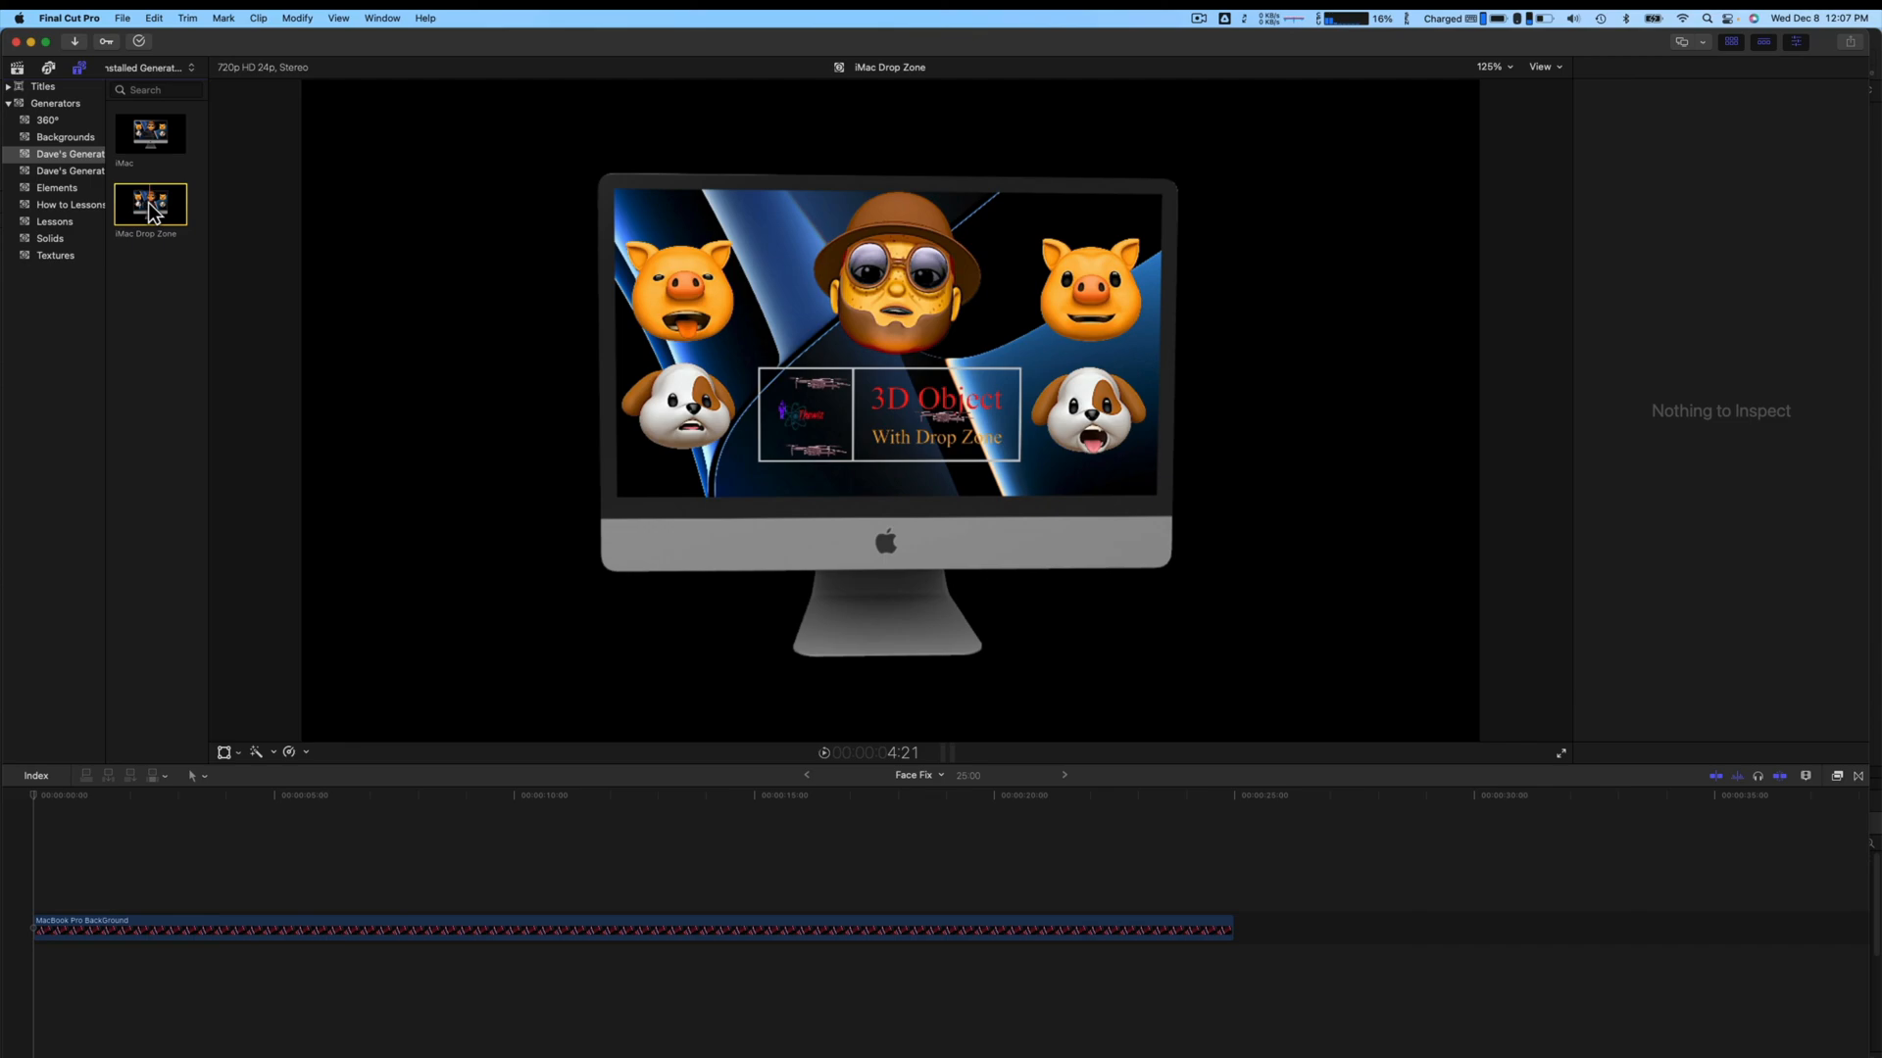
key("q")
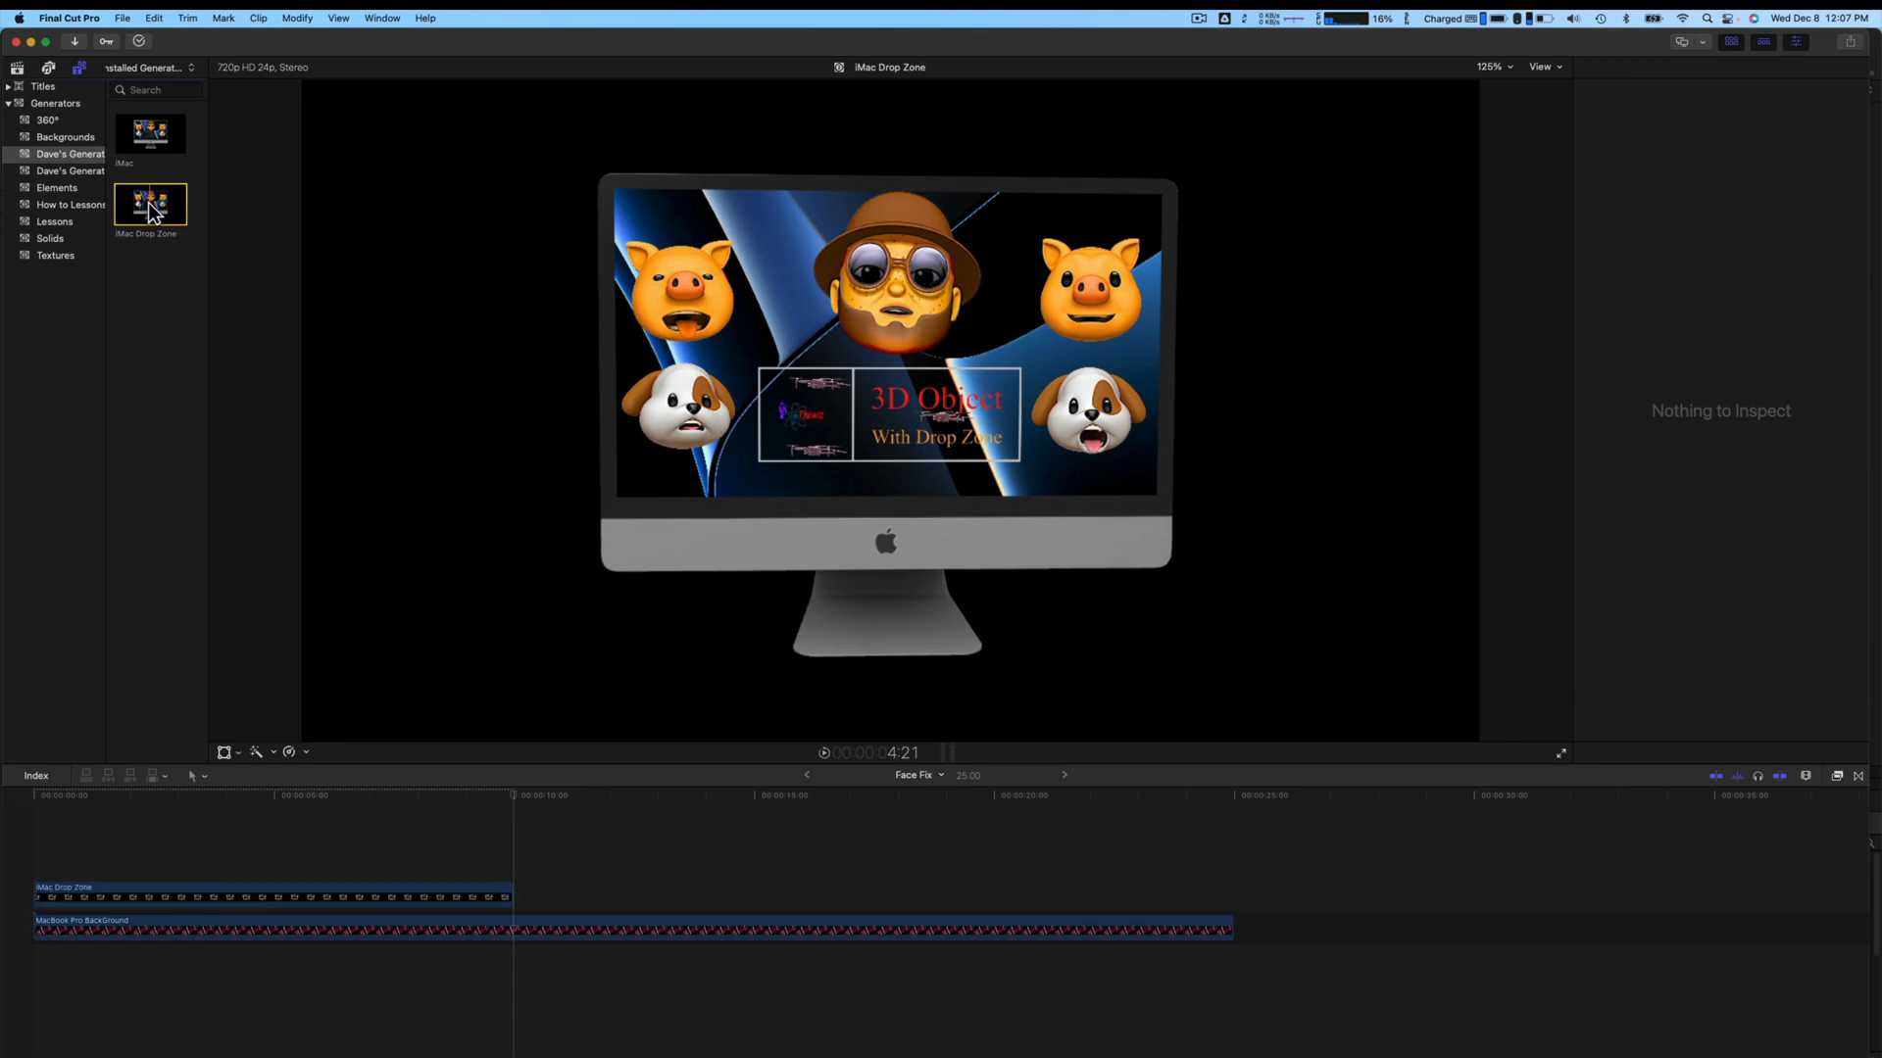
Extend the iMac Drop Zone generator to the end of the background clip and park the playhead at 10:00
left_click(517, 855)
left_click_drag(522, 902, 1233, 903)
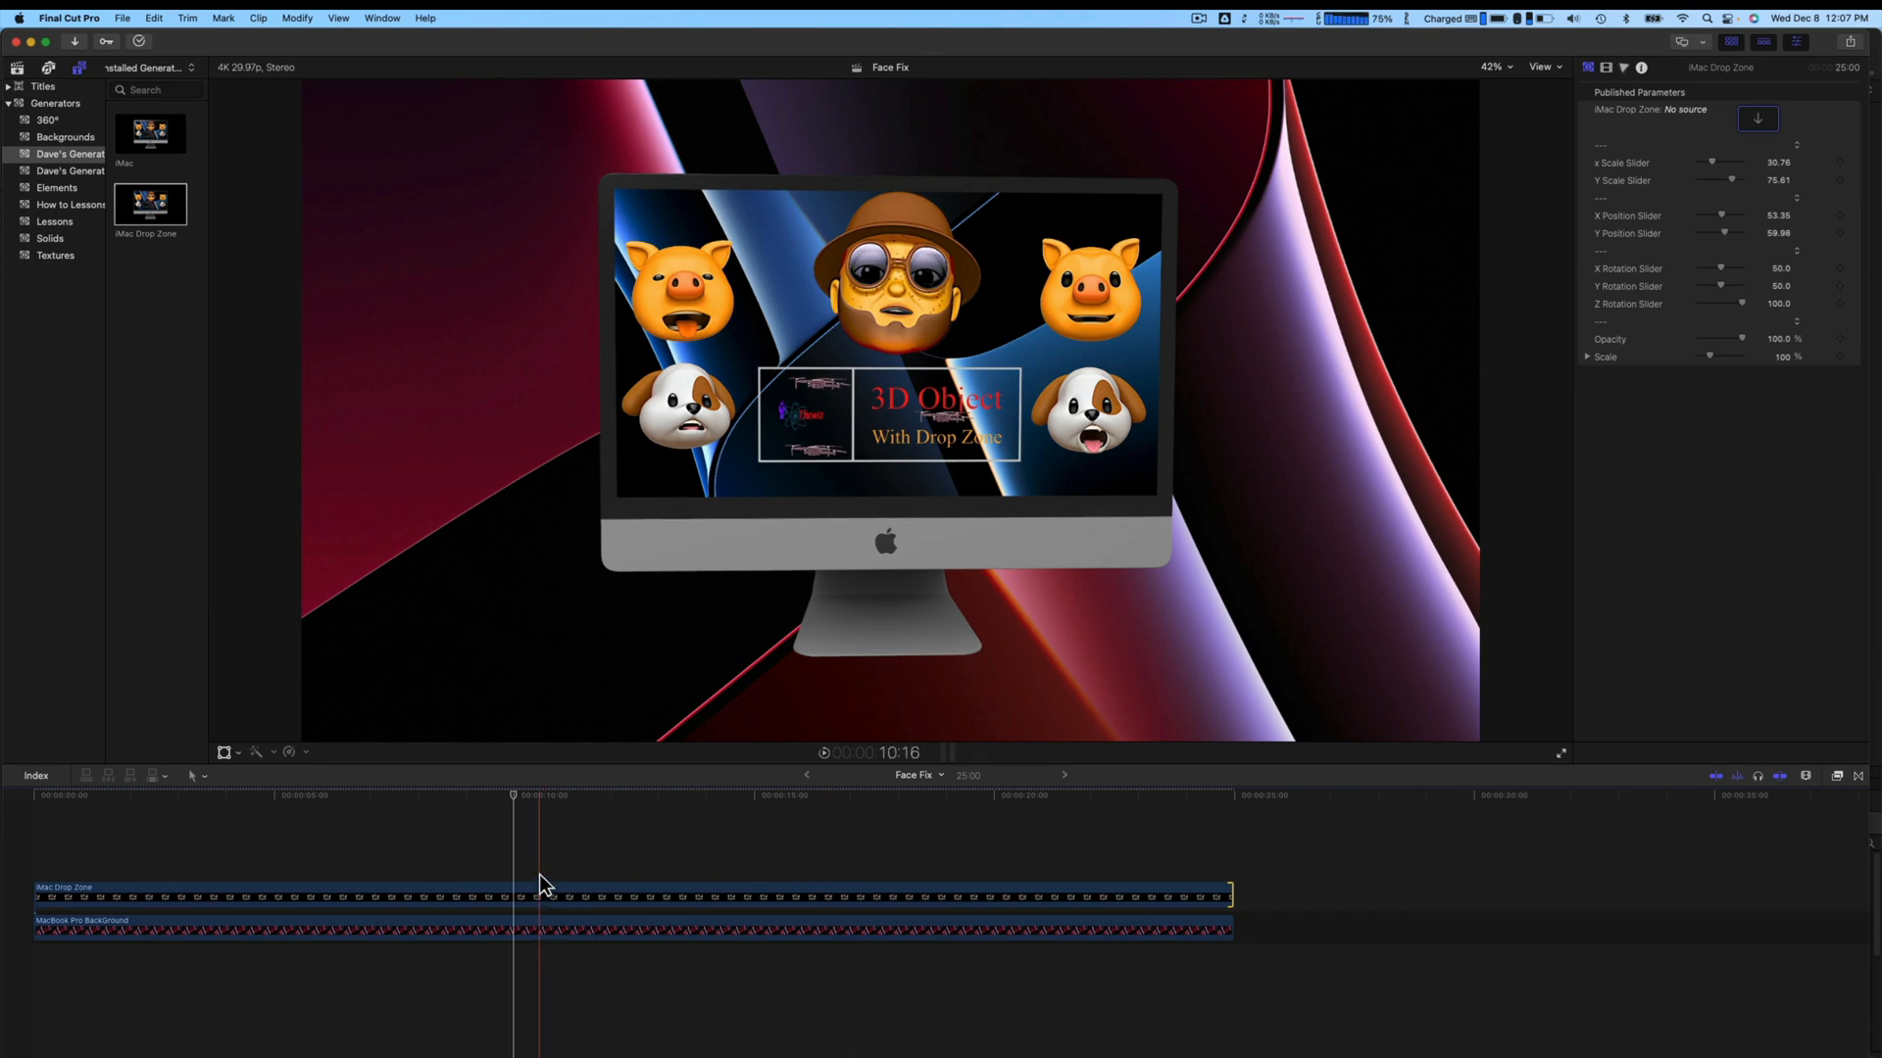
left_click(514, 824)
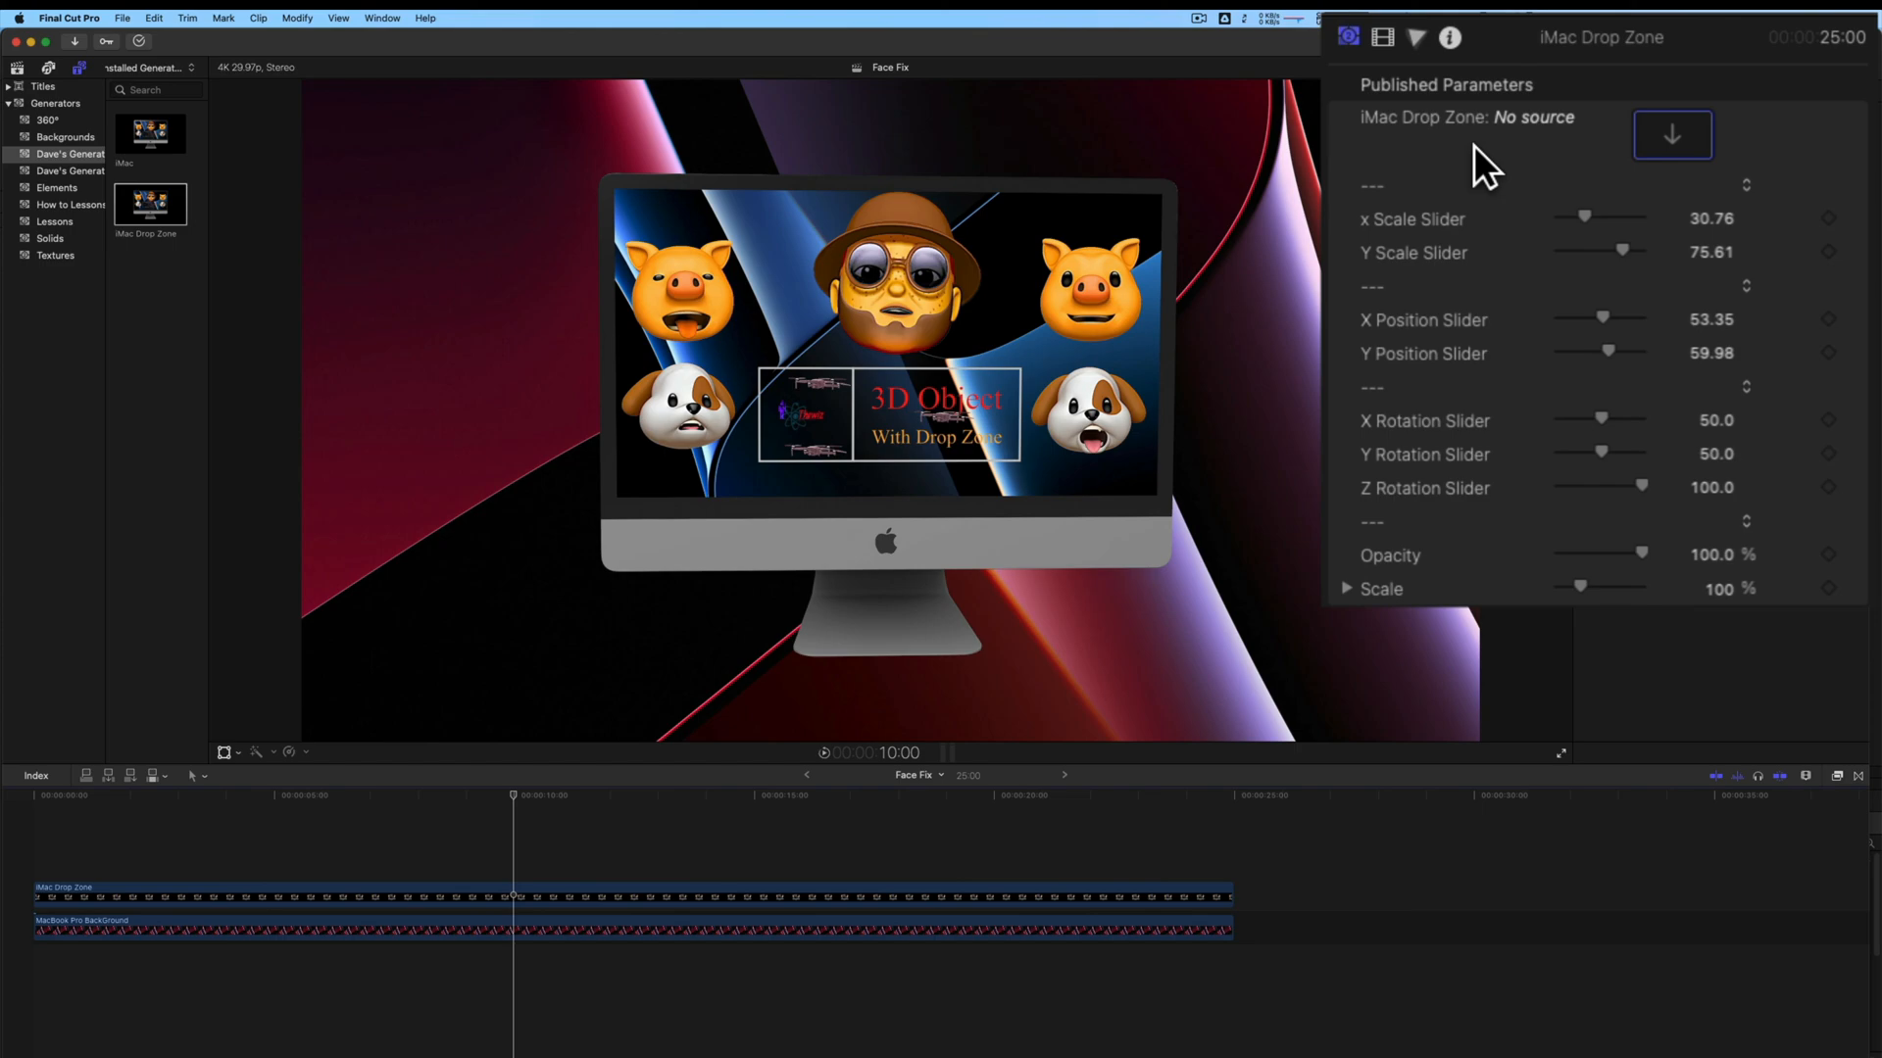
Fill the generator's iMac Drop Zone with the November 26 intro clip, starting from the clip's beginning, and apply it
left_click(17, 68)
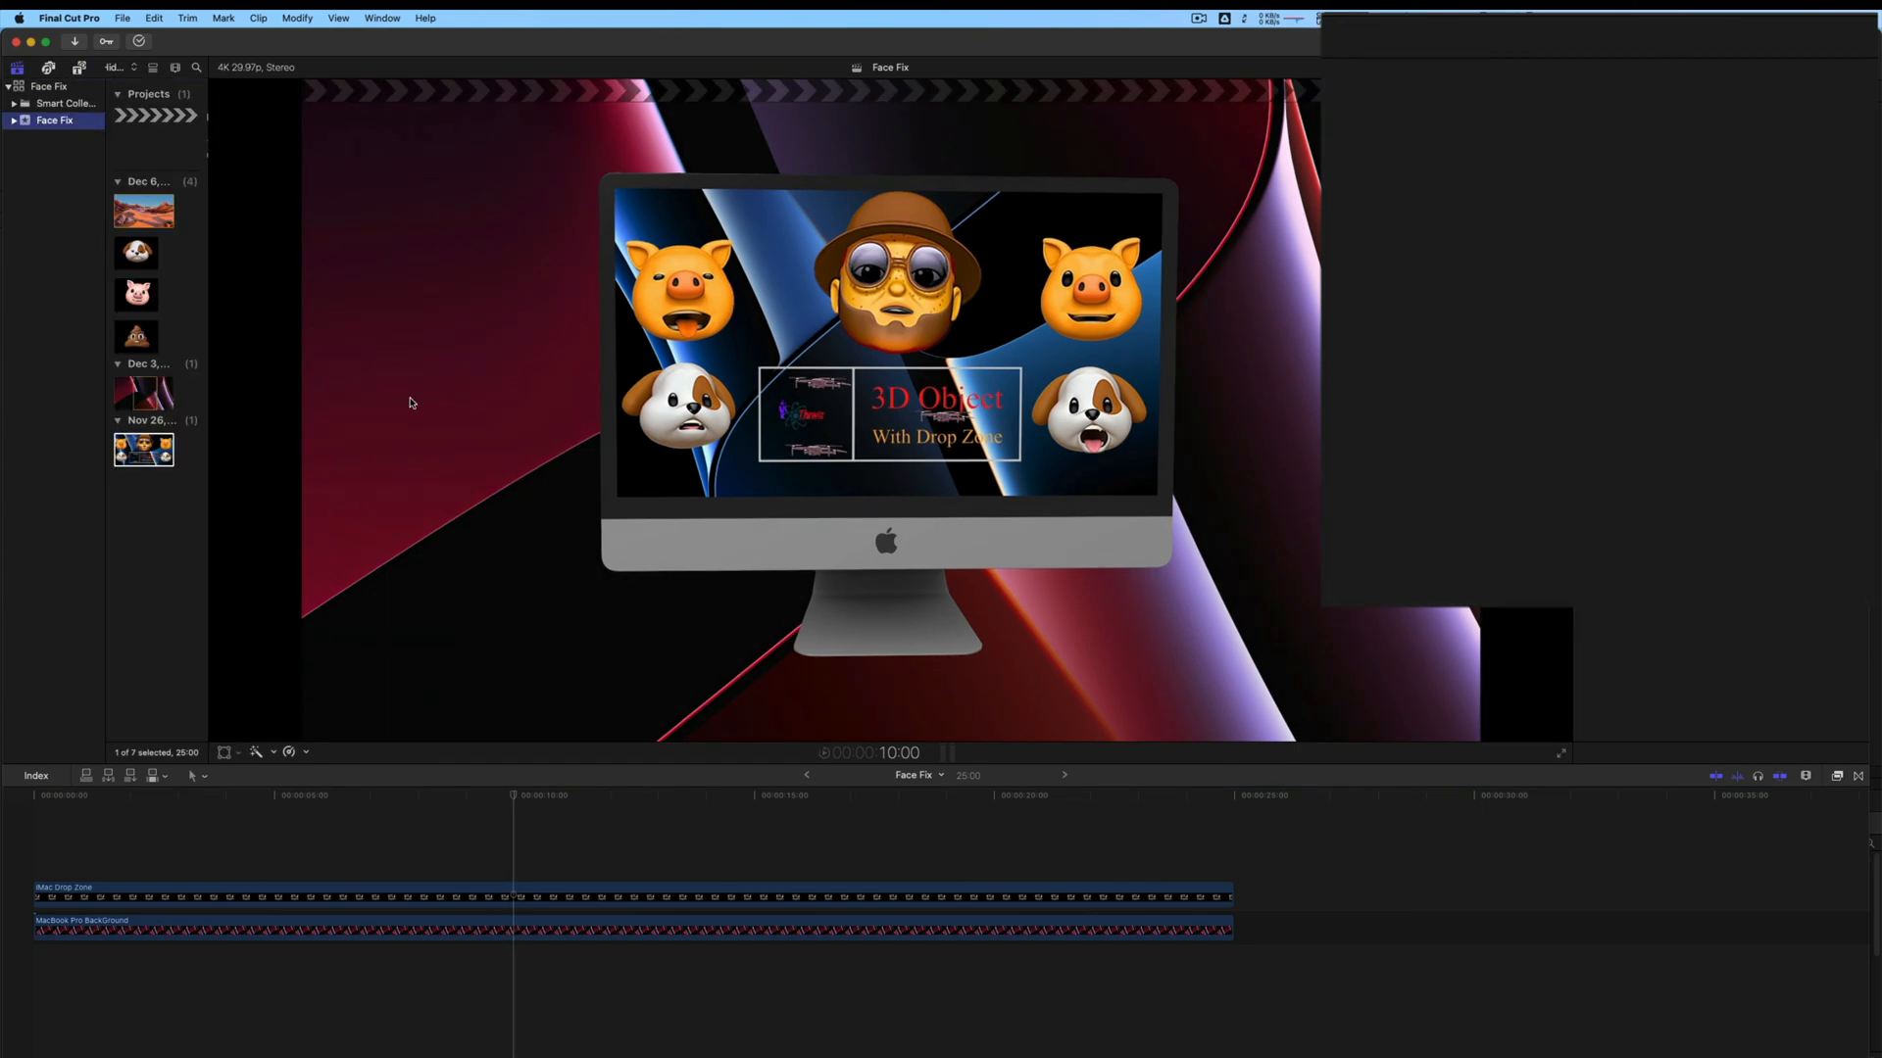
left_click(524, 906)
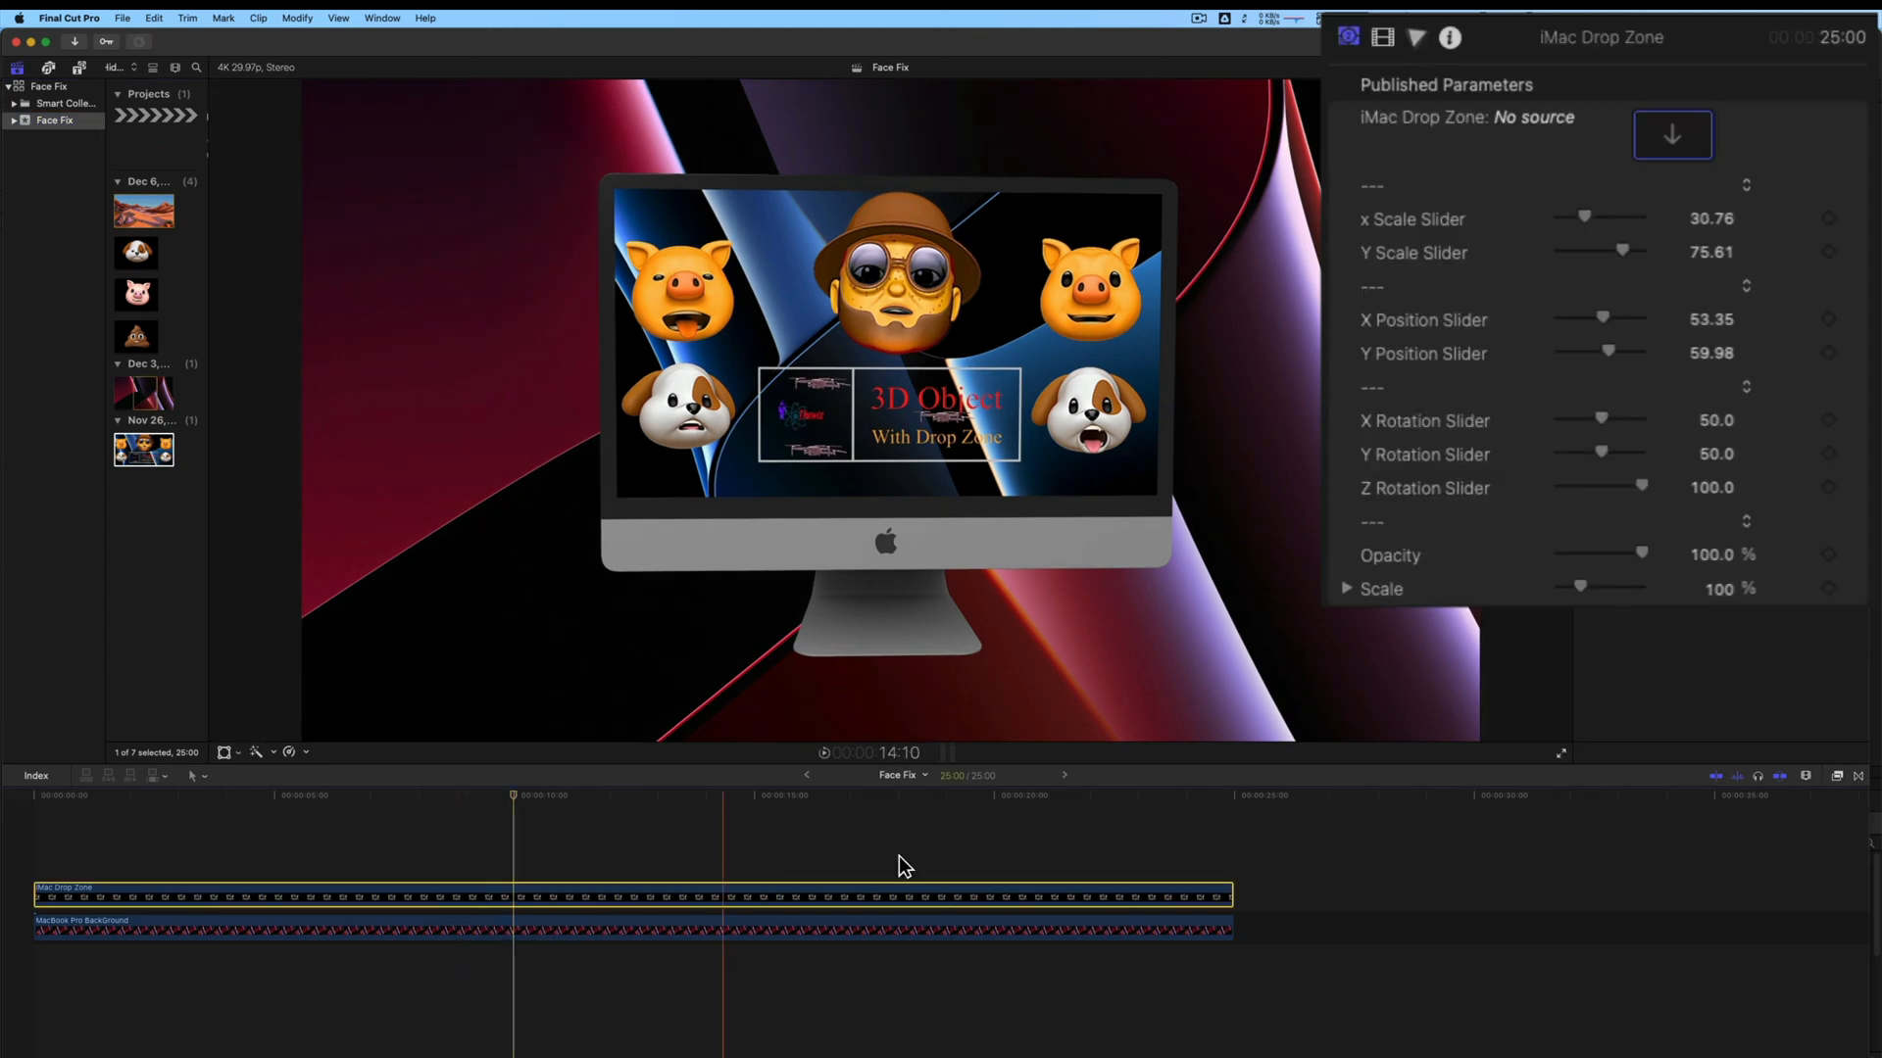
left_click(1709, 153)
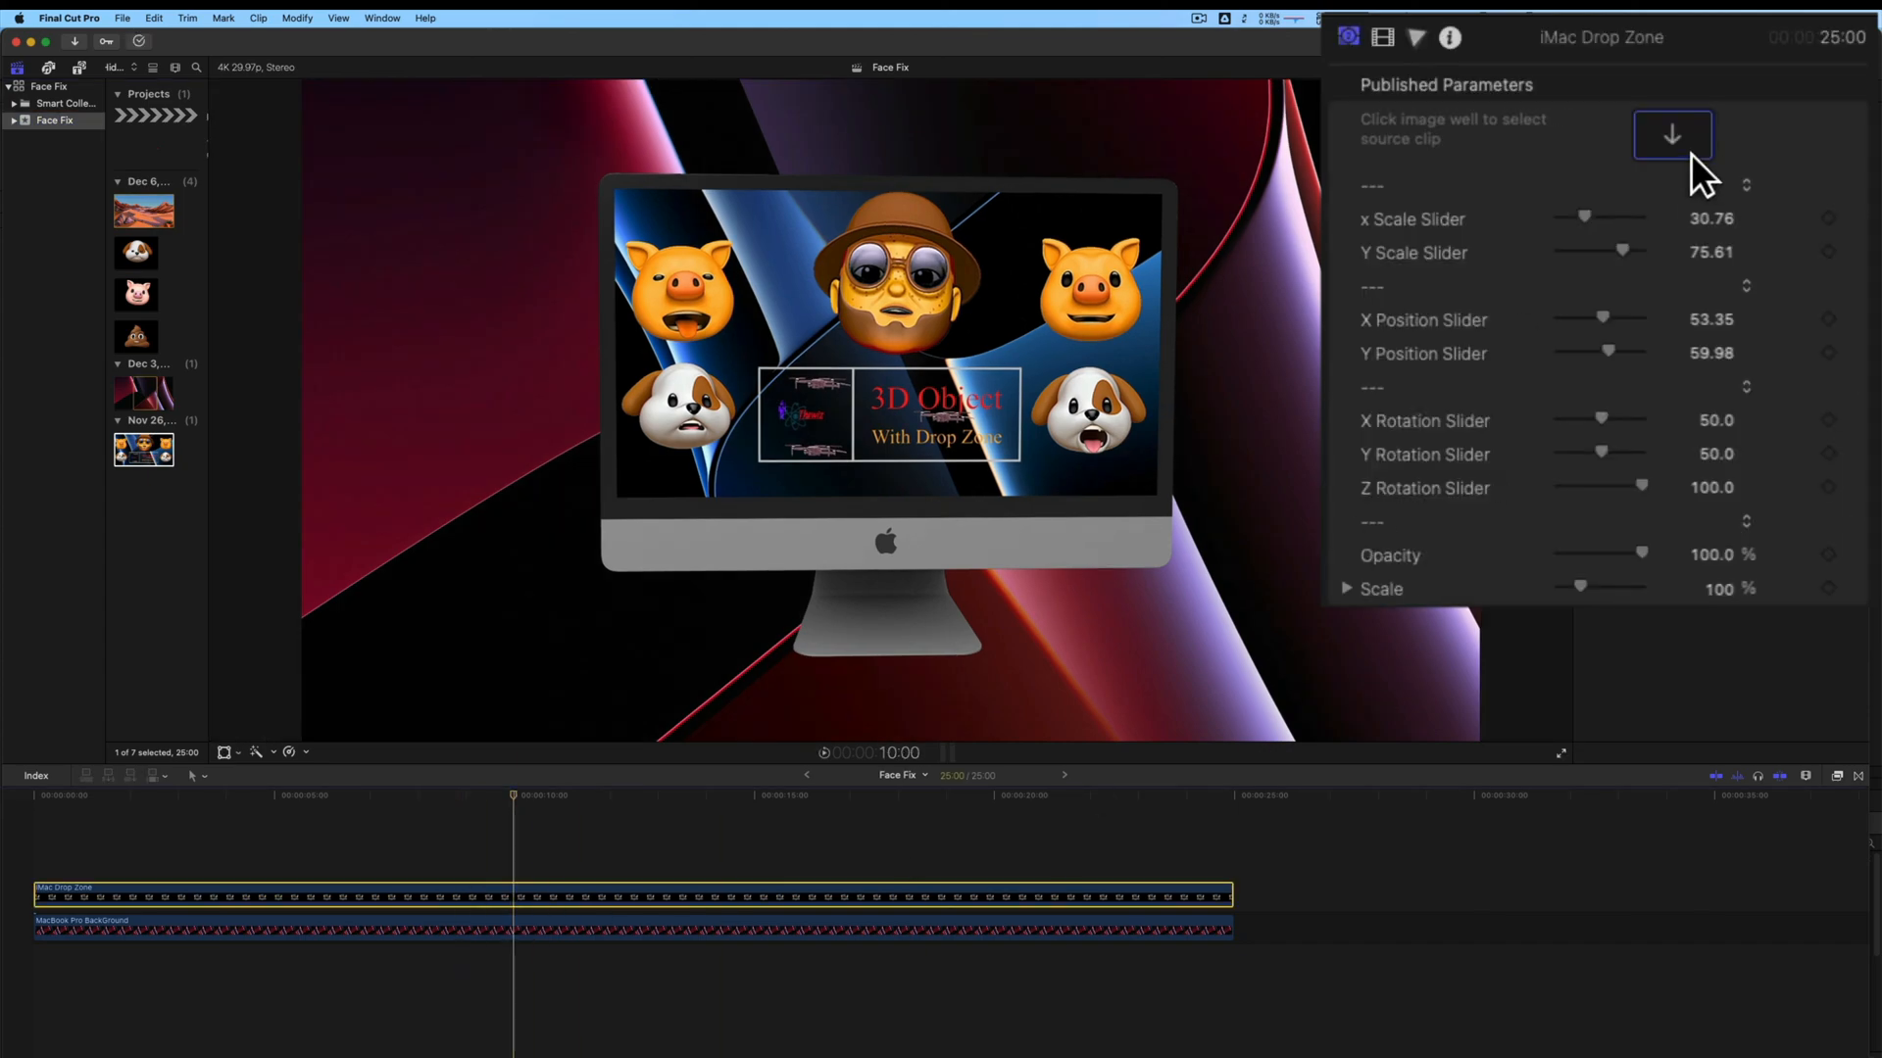
left_click(1674, 143)
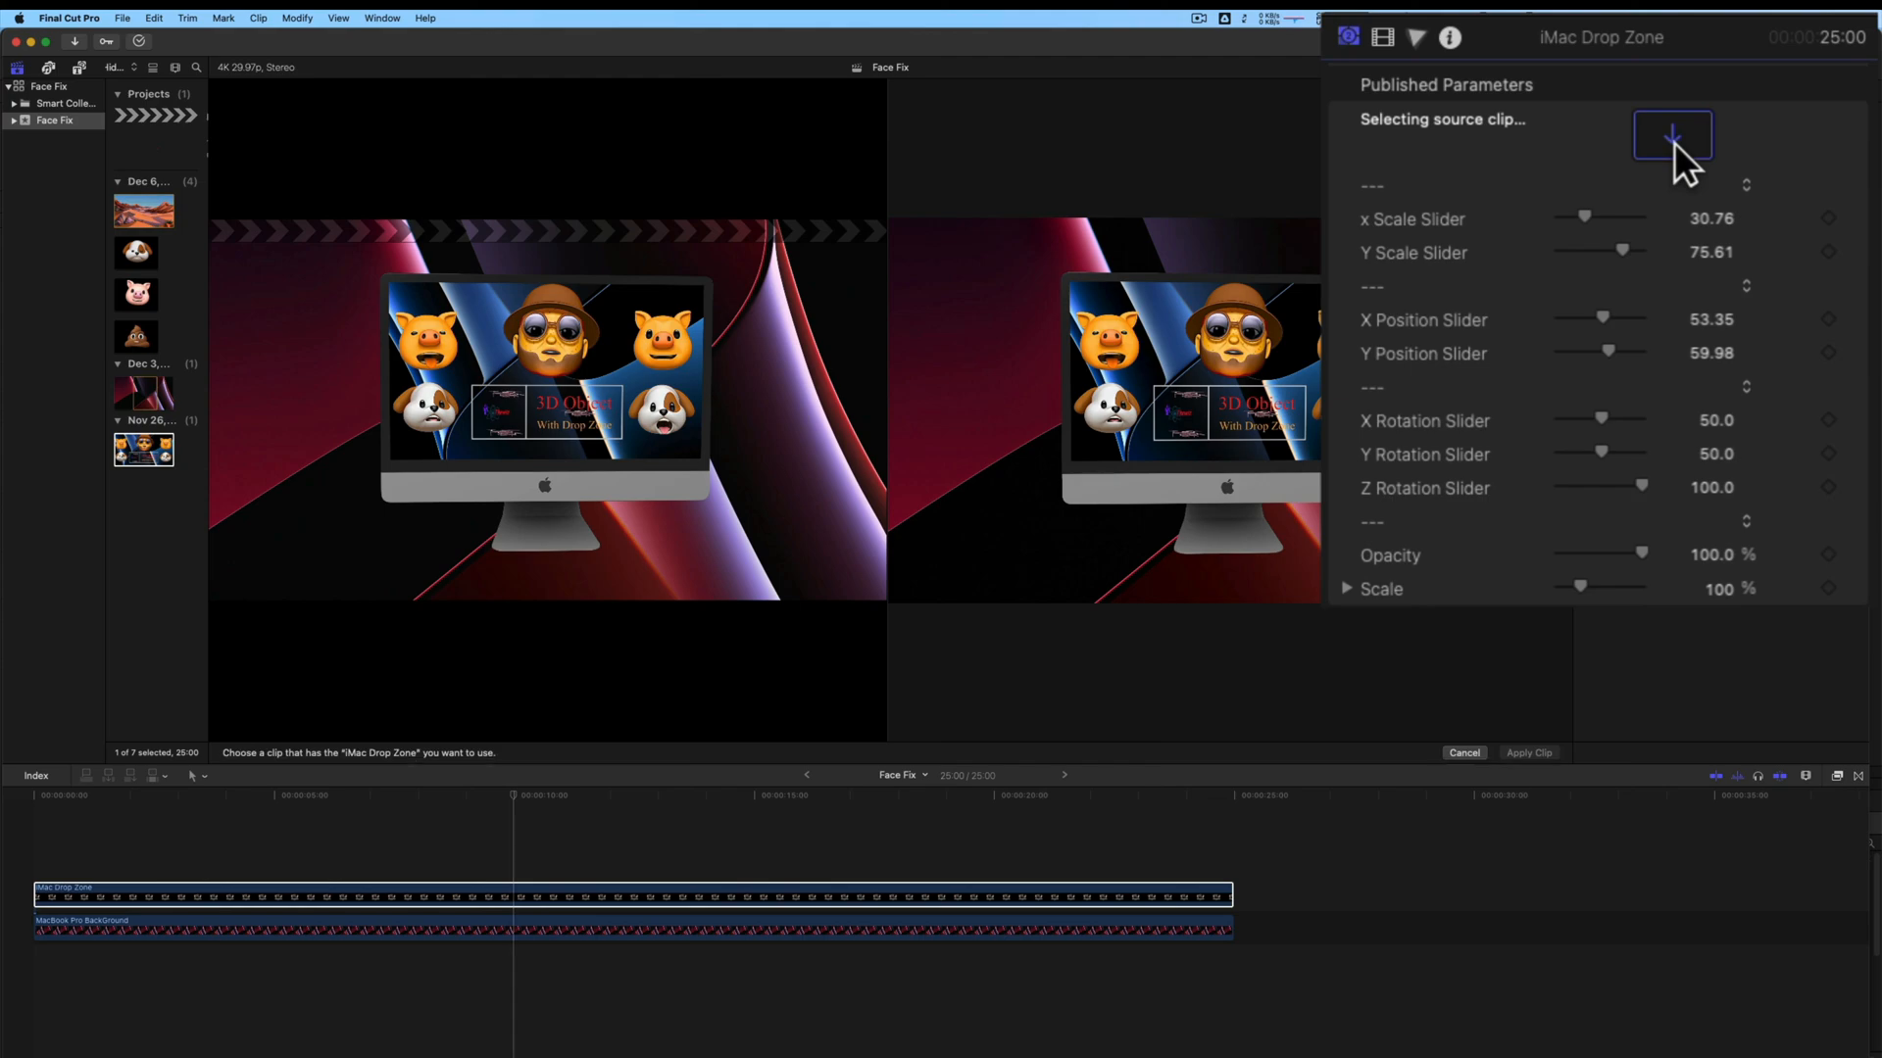
left_click(127, 457)
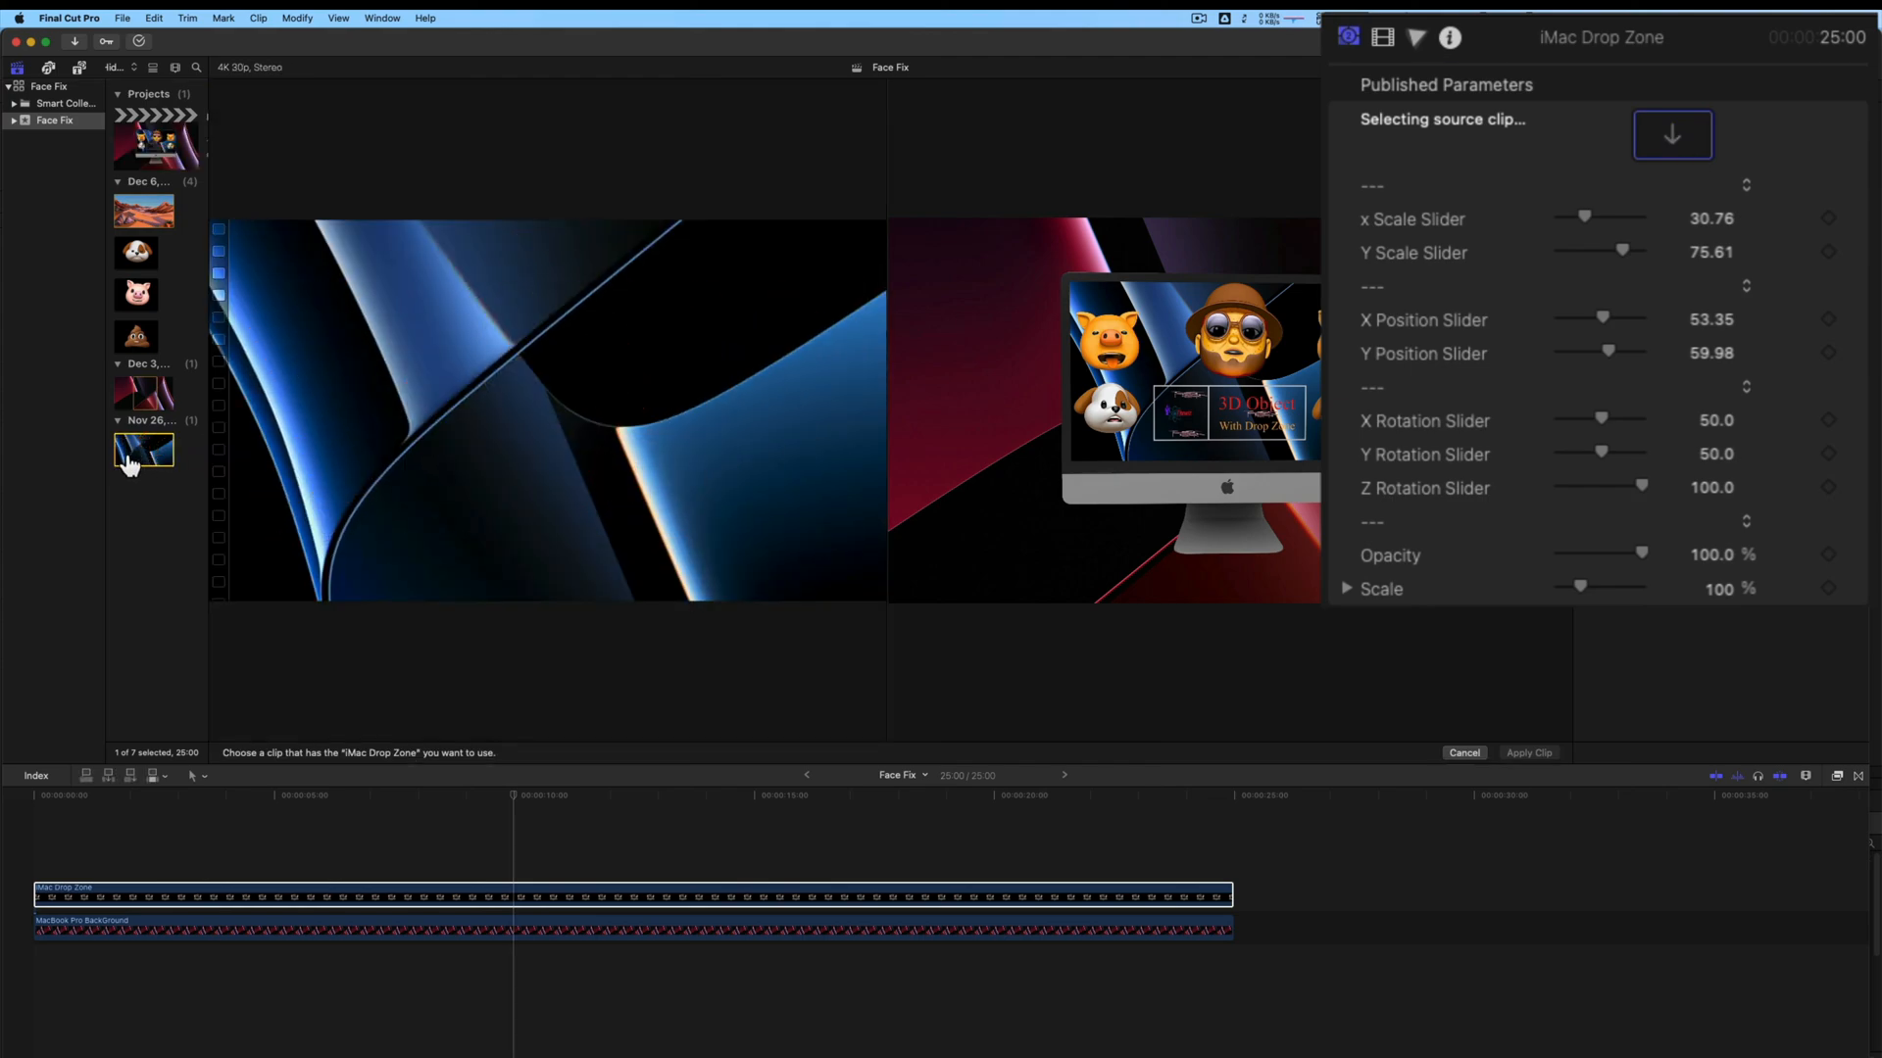
left_click(118, 457)
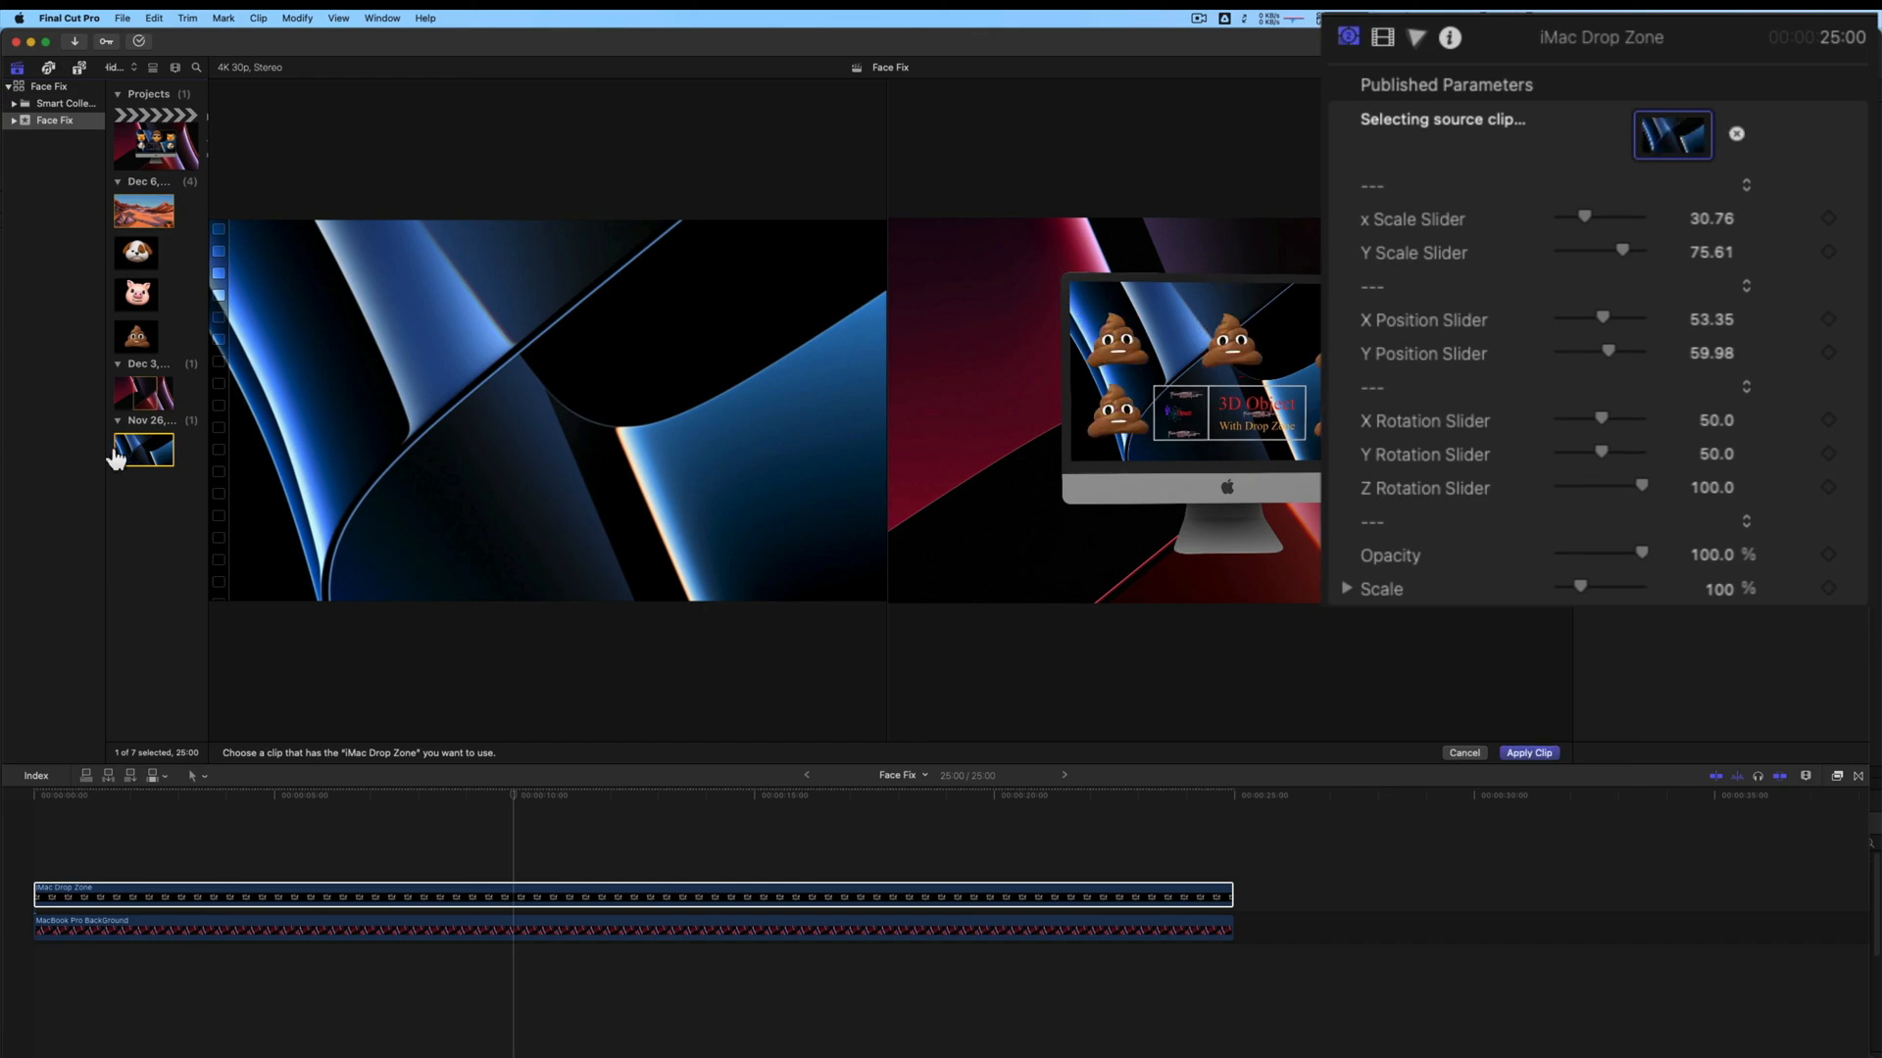
left_click(1530, 752)
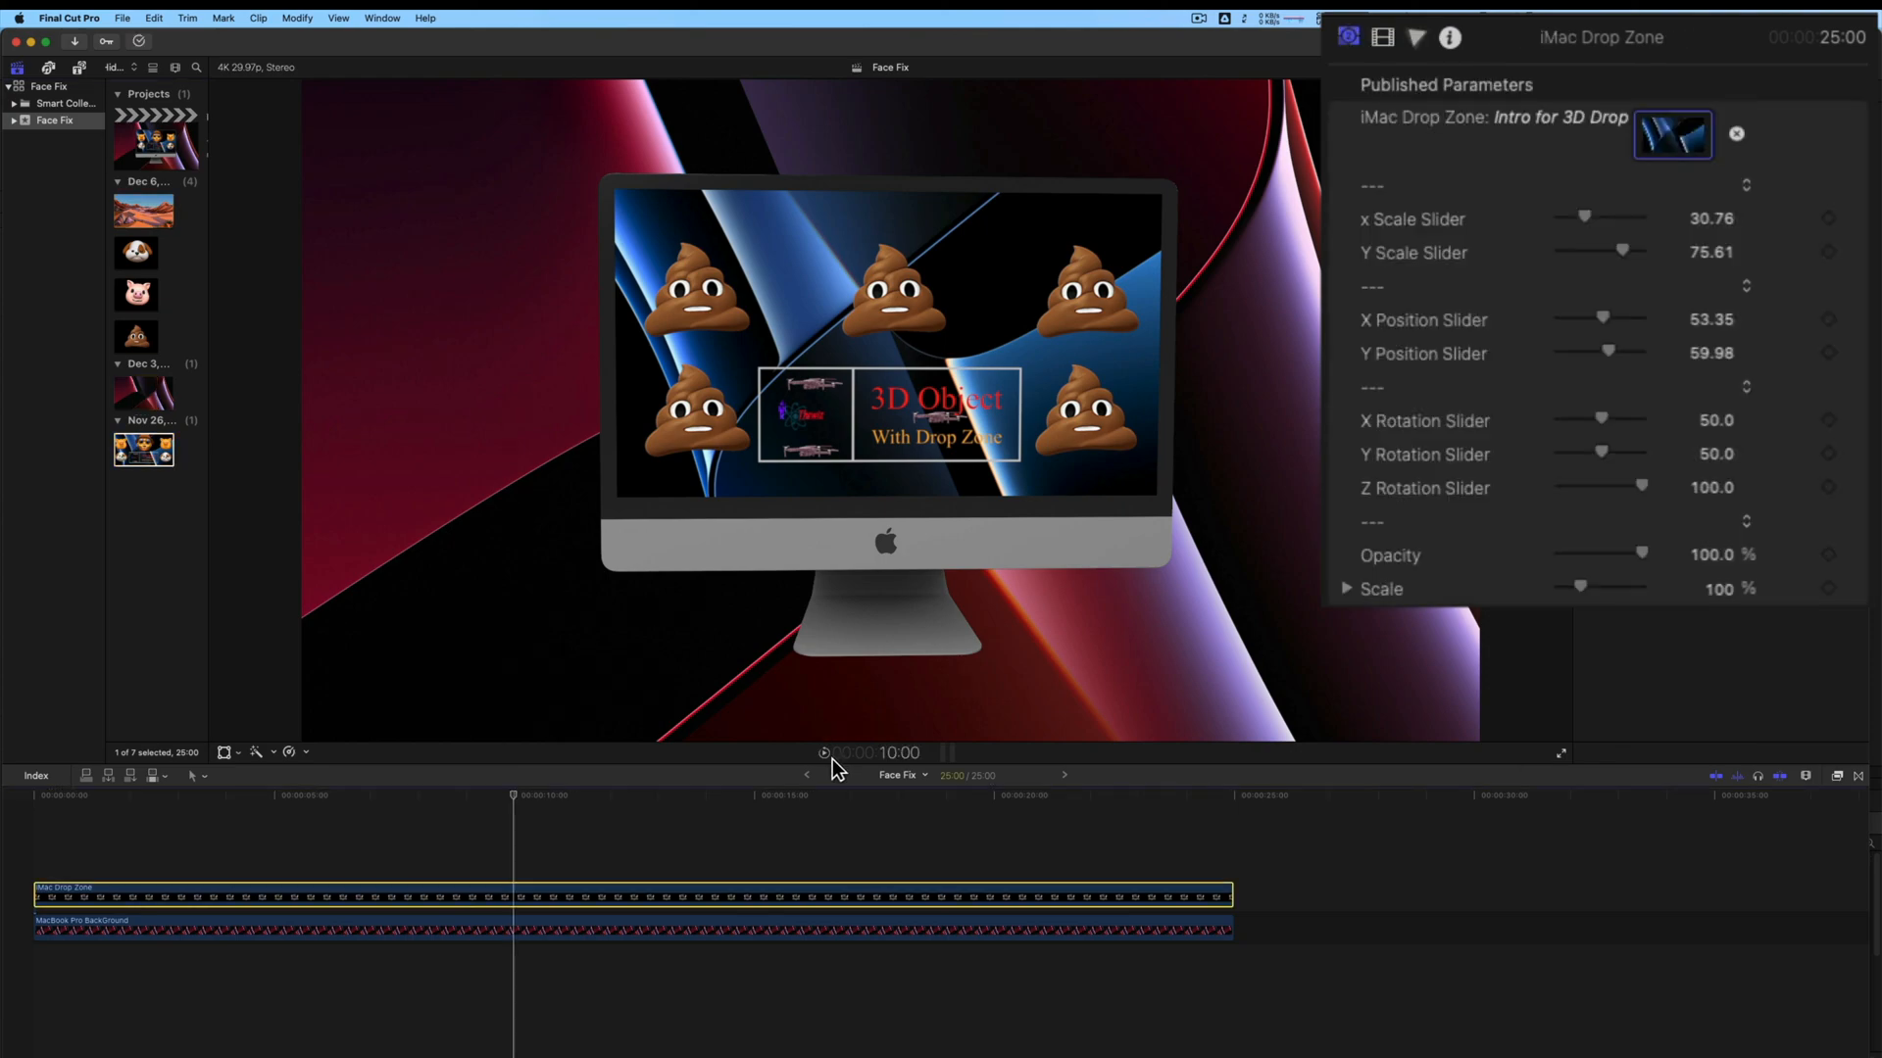
Play the timeline, set the generator's Scale to 93%, and try out its Opacity slider
left_click(824, 754)
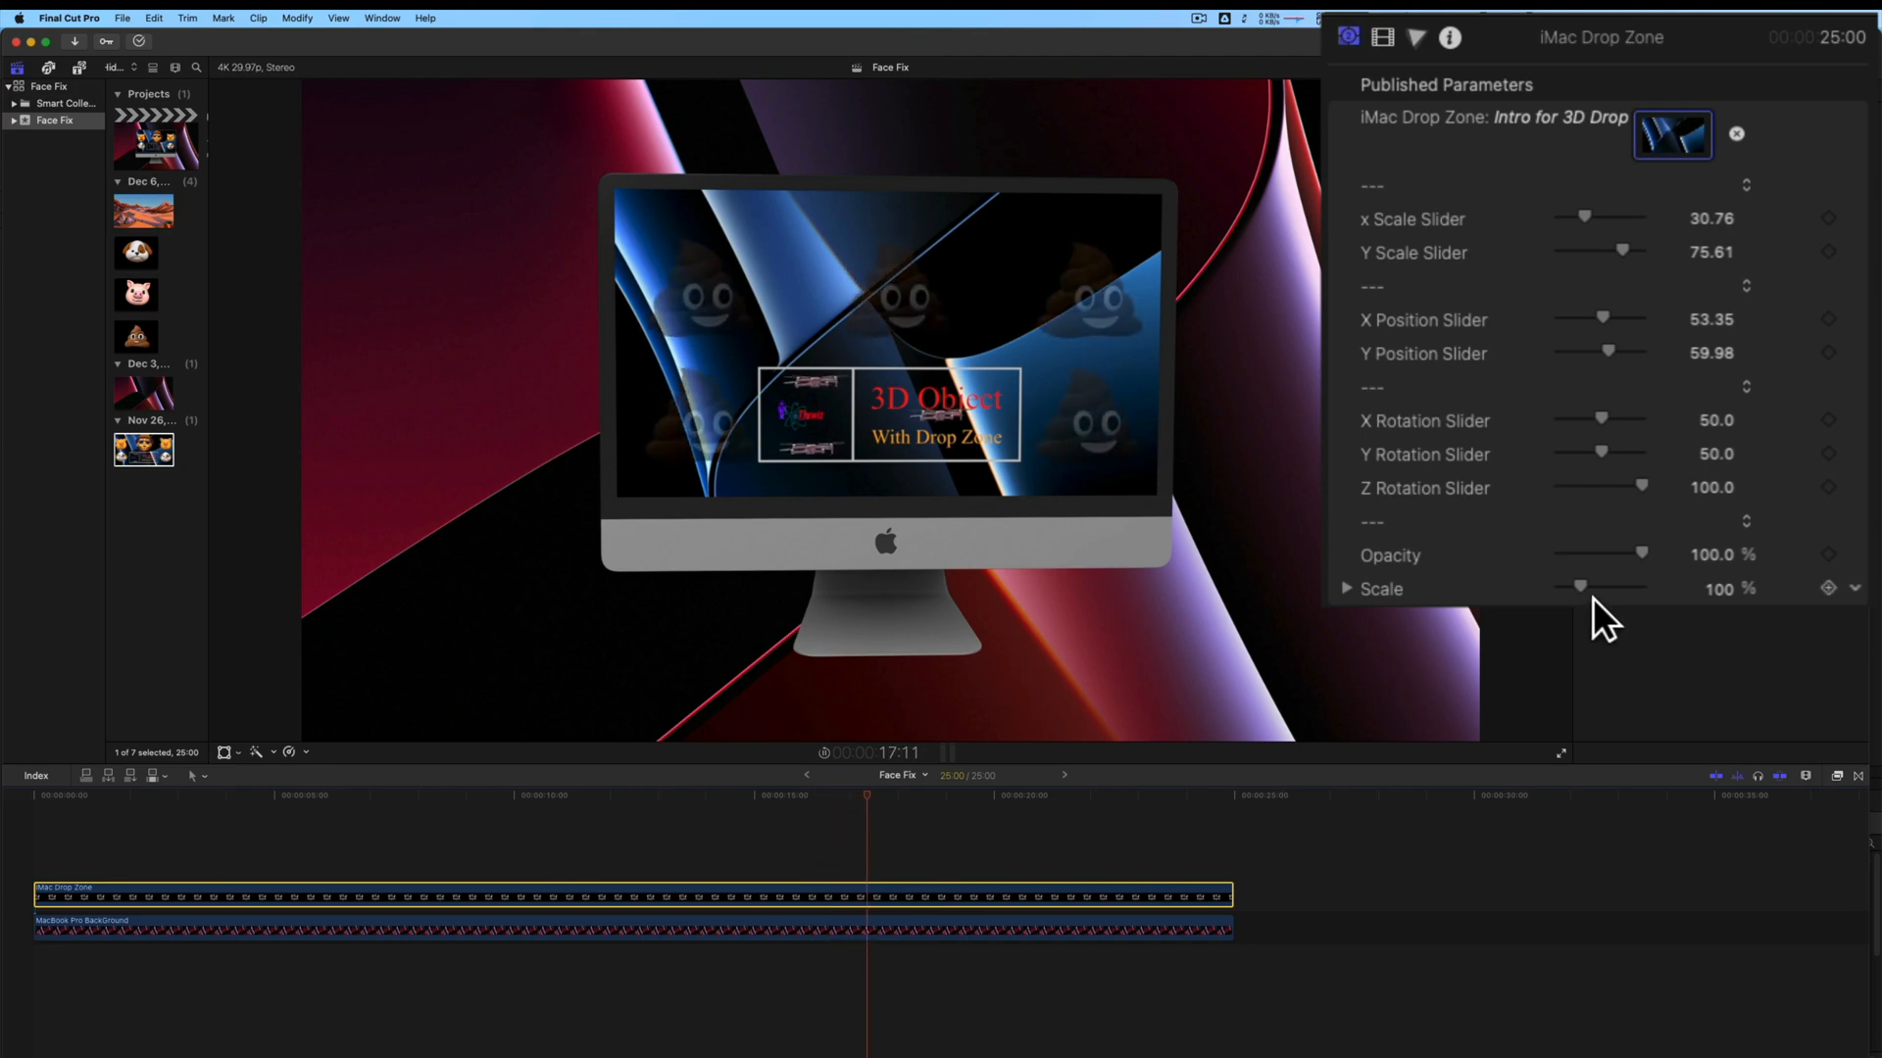
left_click_drag(1591, 598, 1574, 585)
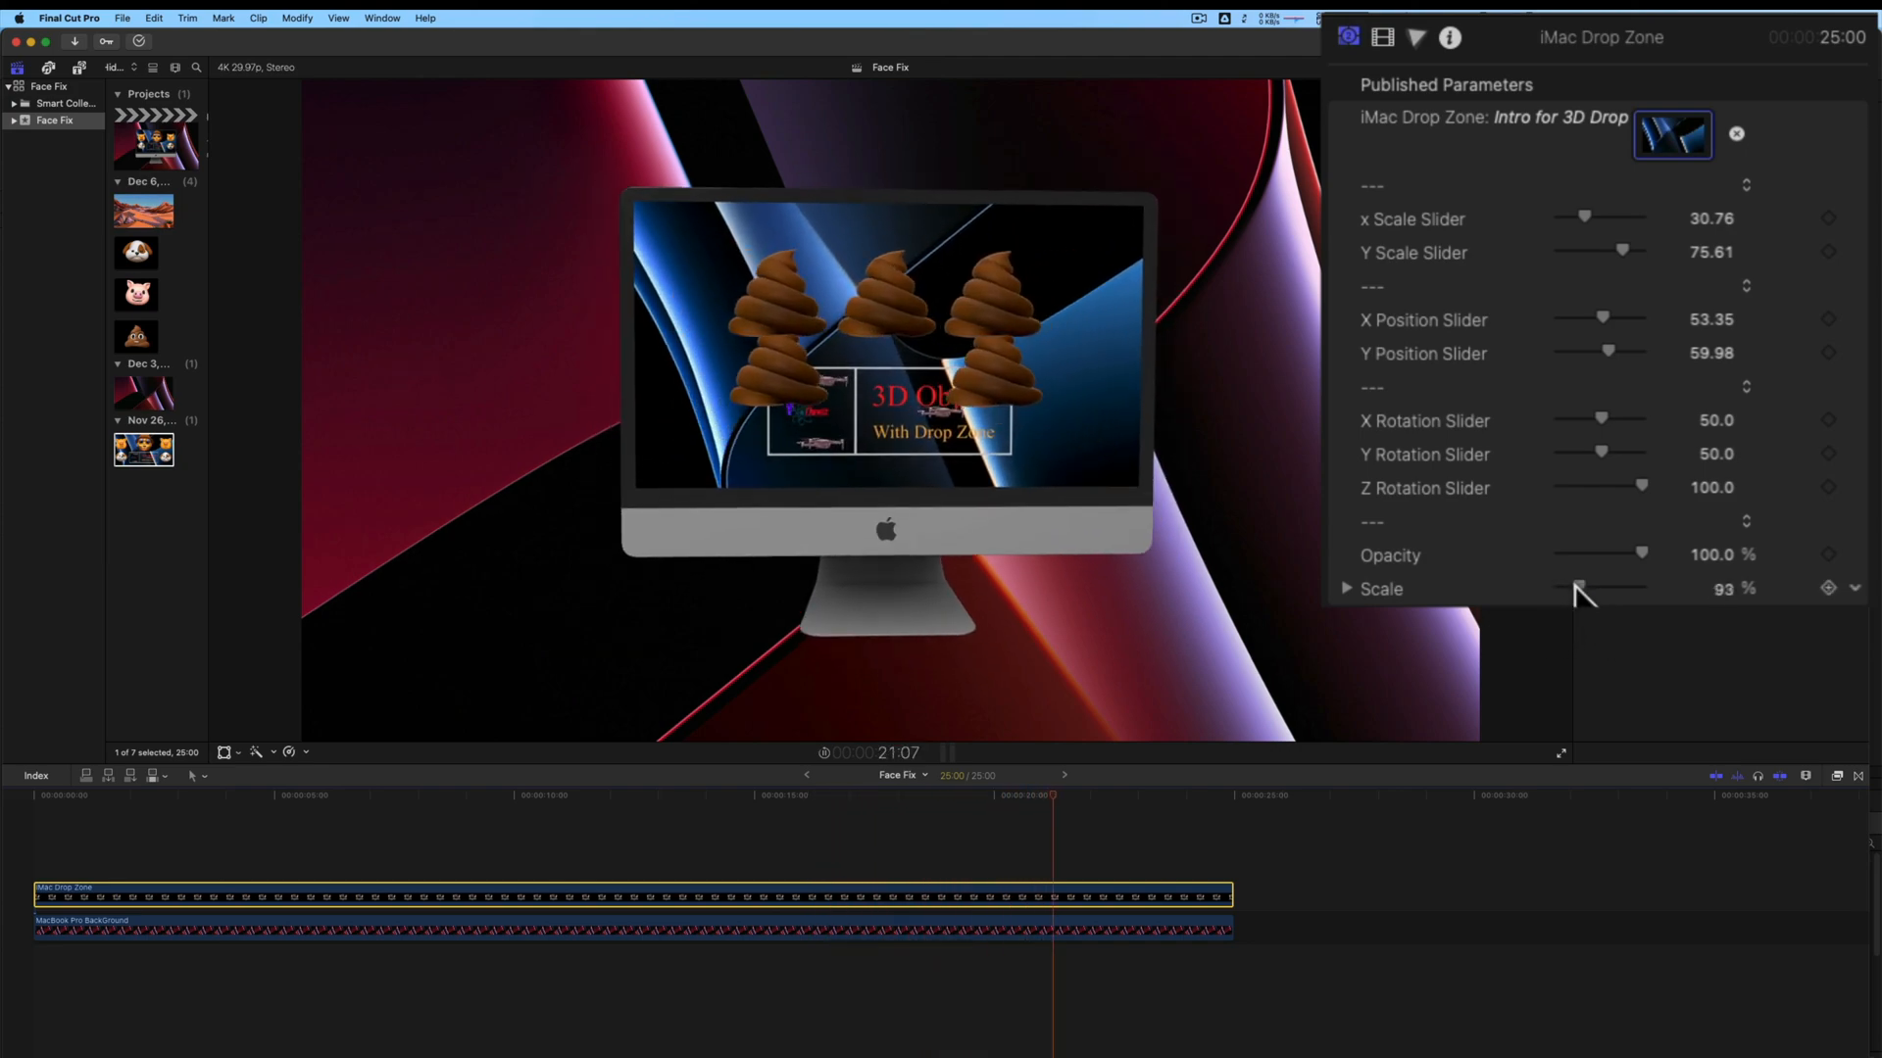
left_click(1662, 565)
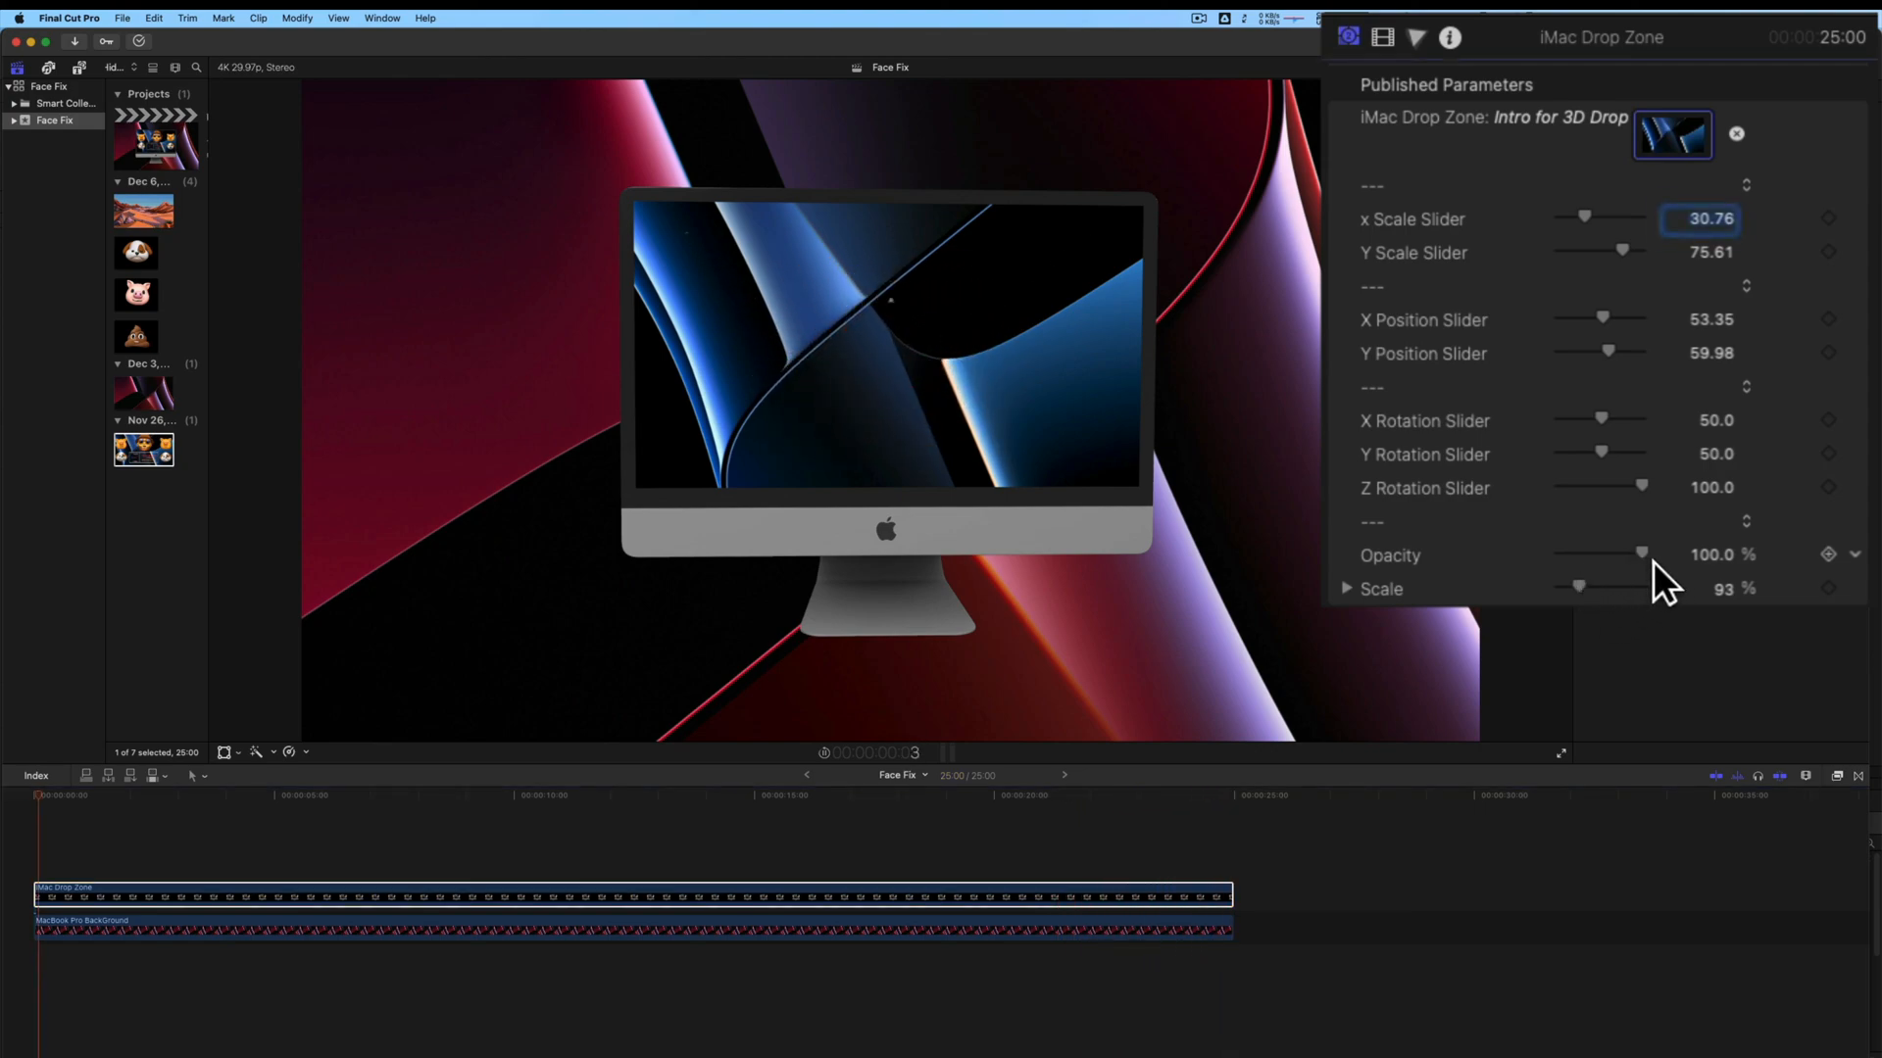
mouse_move(1655, 561)
left_mouse_down()
mouse_move(1568, 554)
mouse_move(1690, 558)
left_mouse_up()
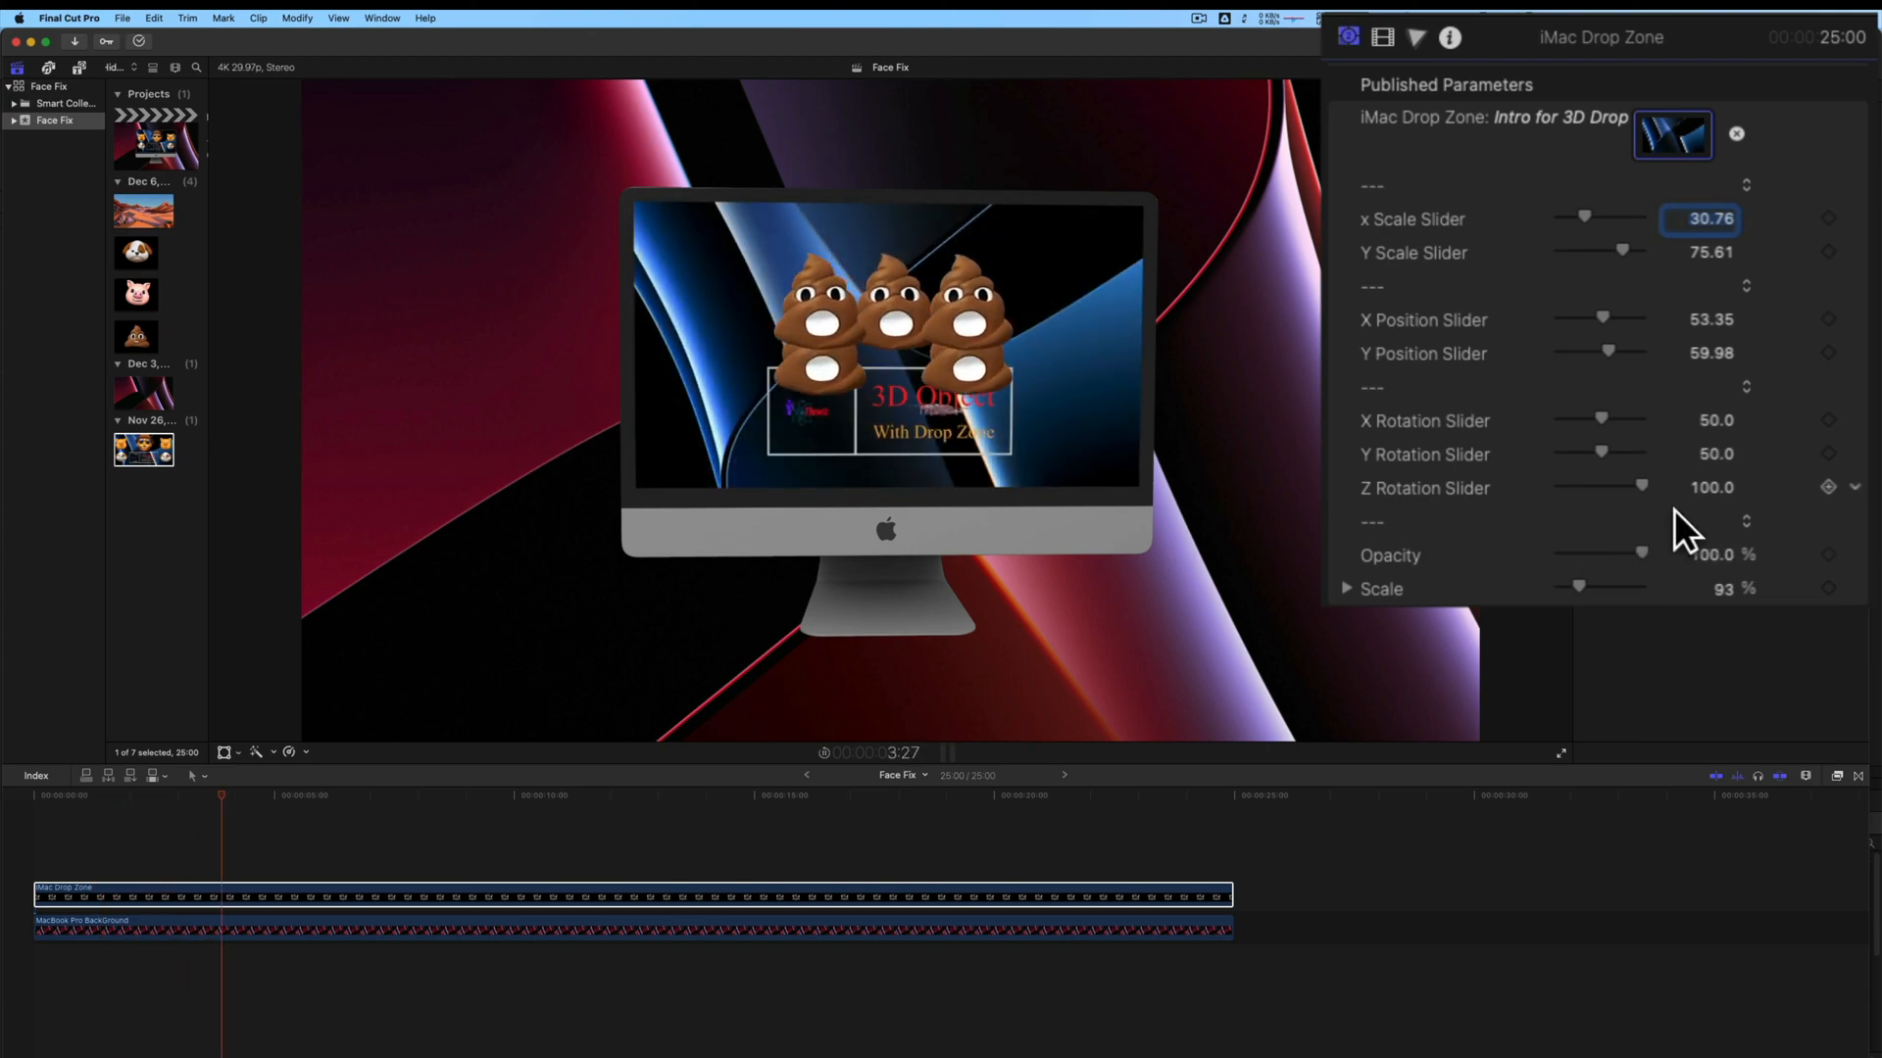
Set the Z Rotation Slider to 0, and turn the iMac with Y Rotation at 25.17 and X Rotation at 56.95
left_click_drag(1654, 498, 1562, 497)
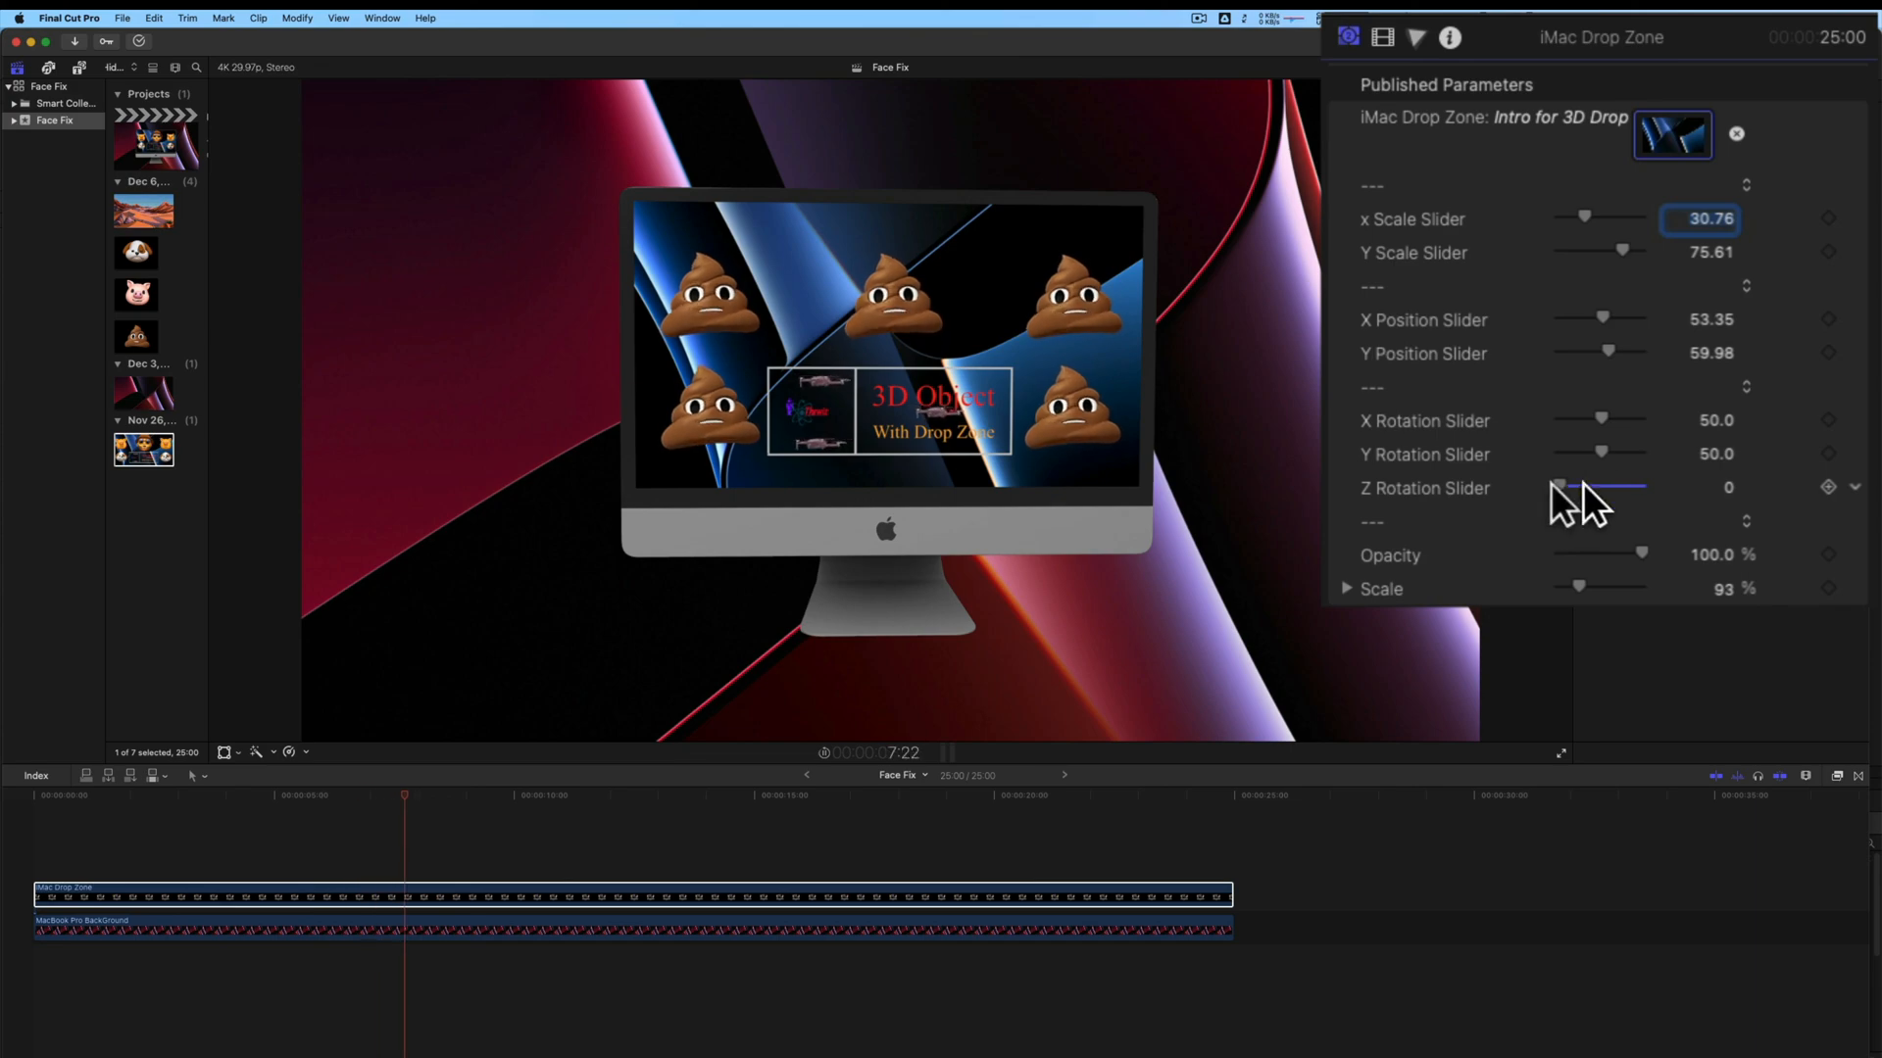
mouse_move(1604, 452)
left_mouse_down()
mouse_move(1569, 459)
mouse_move(1667, 460)
mouse_move(1527, 459)
mouse_move(1632, 459)
mouse_move(1568, 427)
mouse_move(1658, 433)
mouse_move(1621, 432)
left_mouse_up()
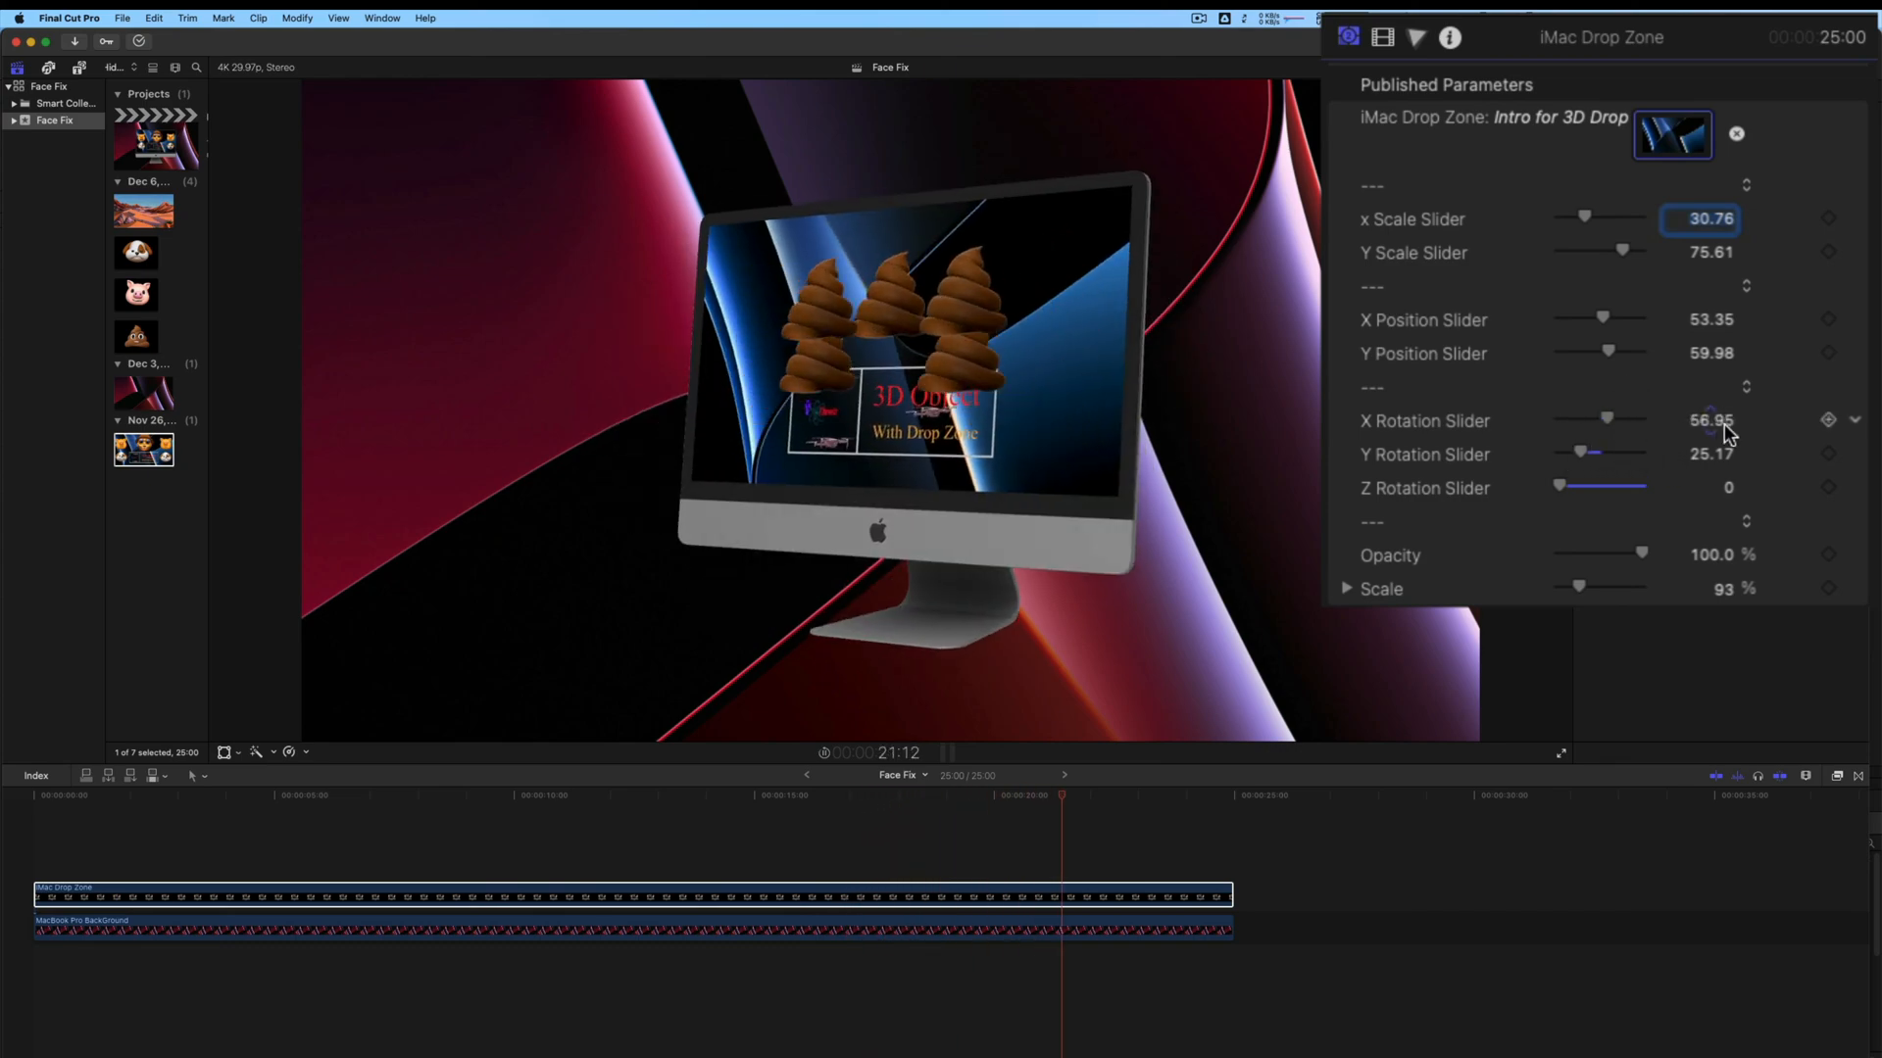
Reset the generator's X Rotation, Y Rotation and Scale parameters to their defaults
left_click(1854, 421)
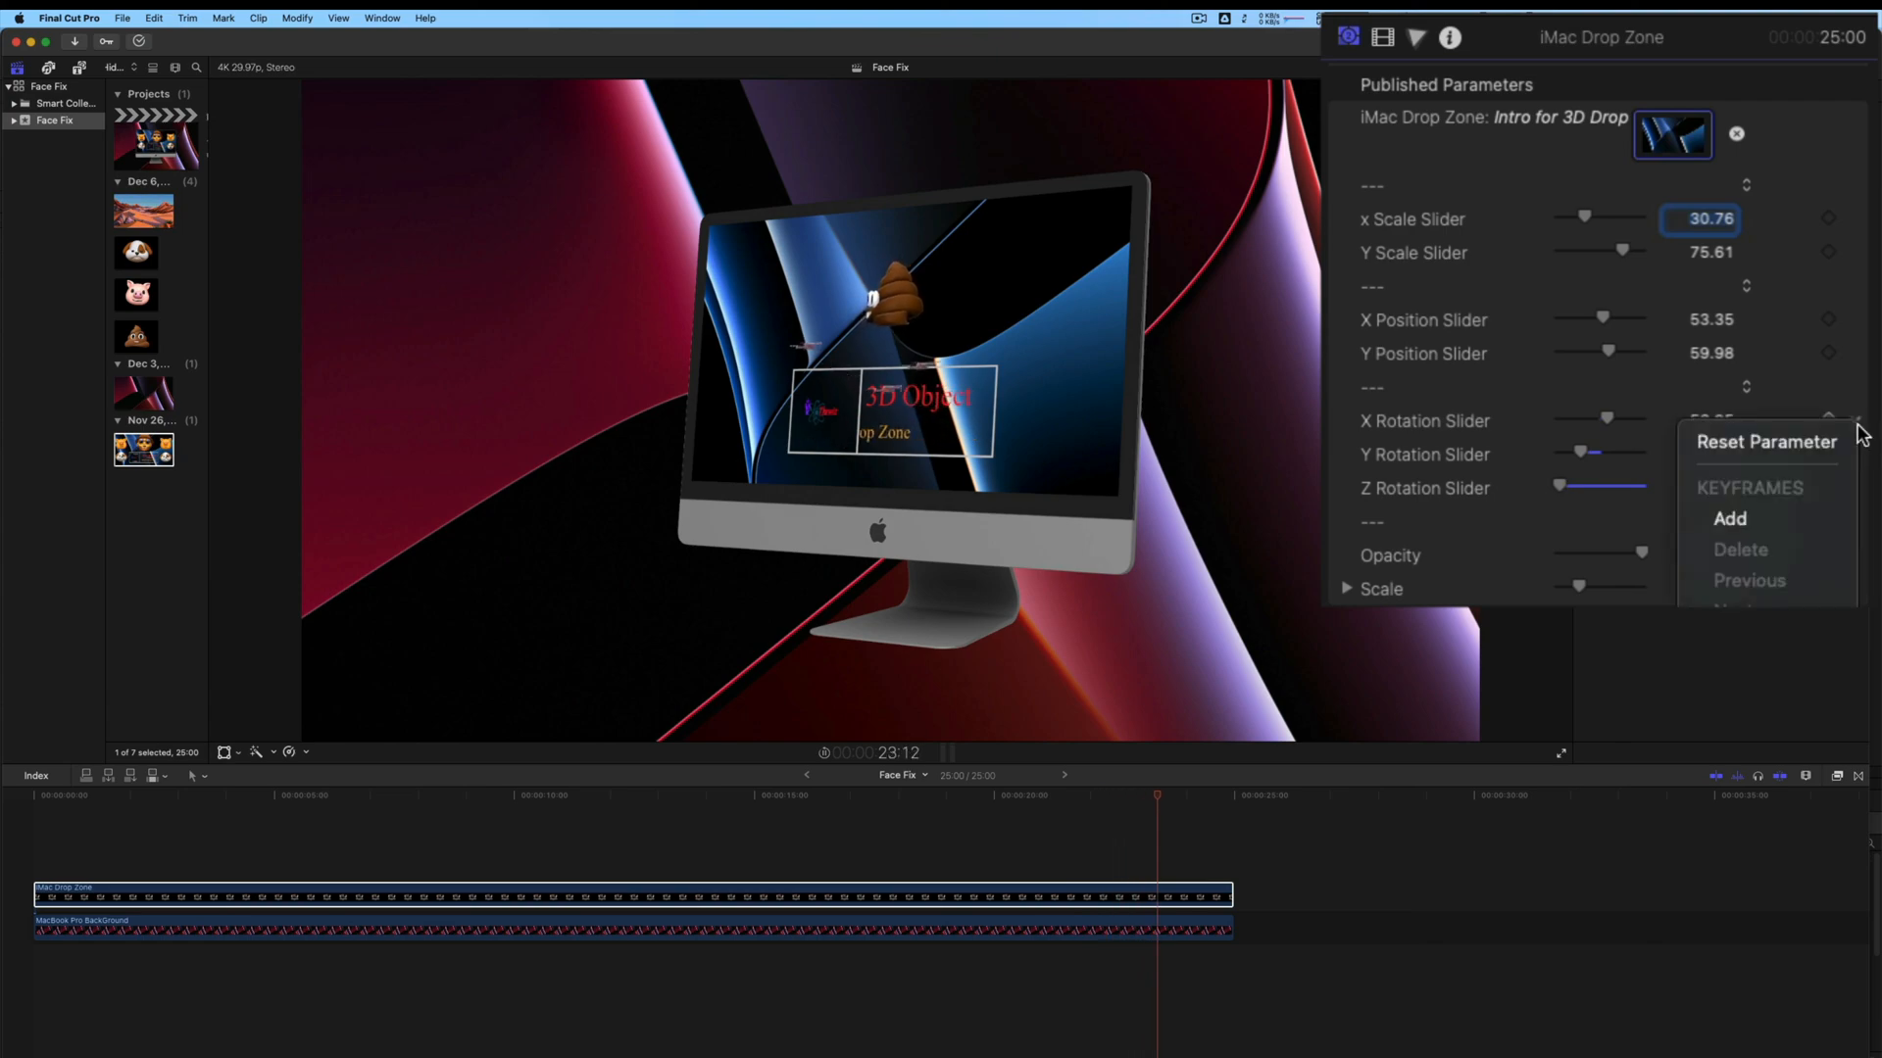
left_click(1807, 444)
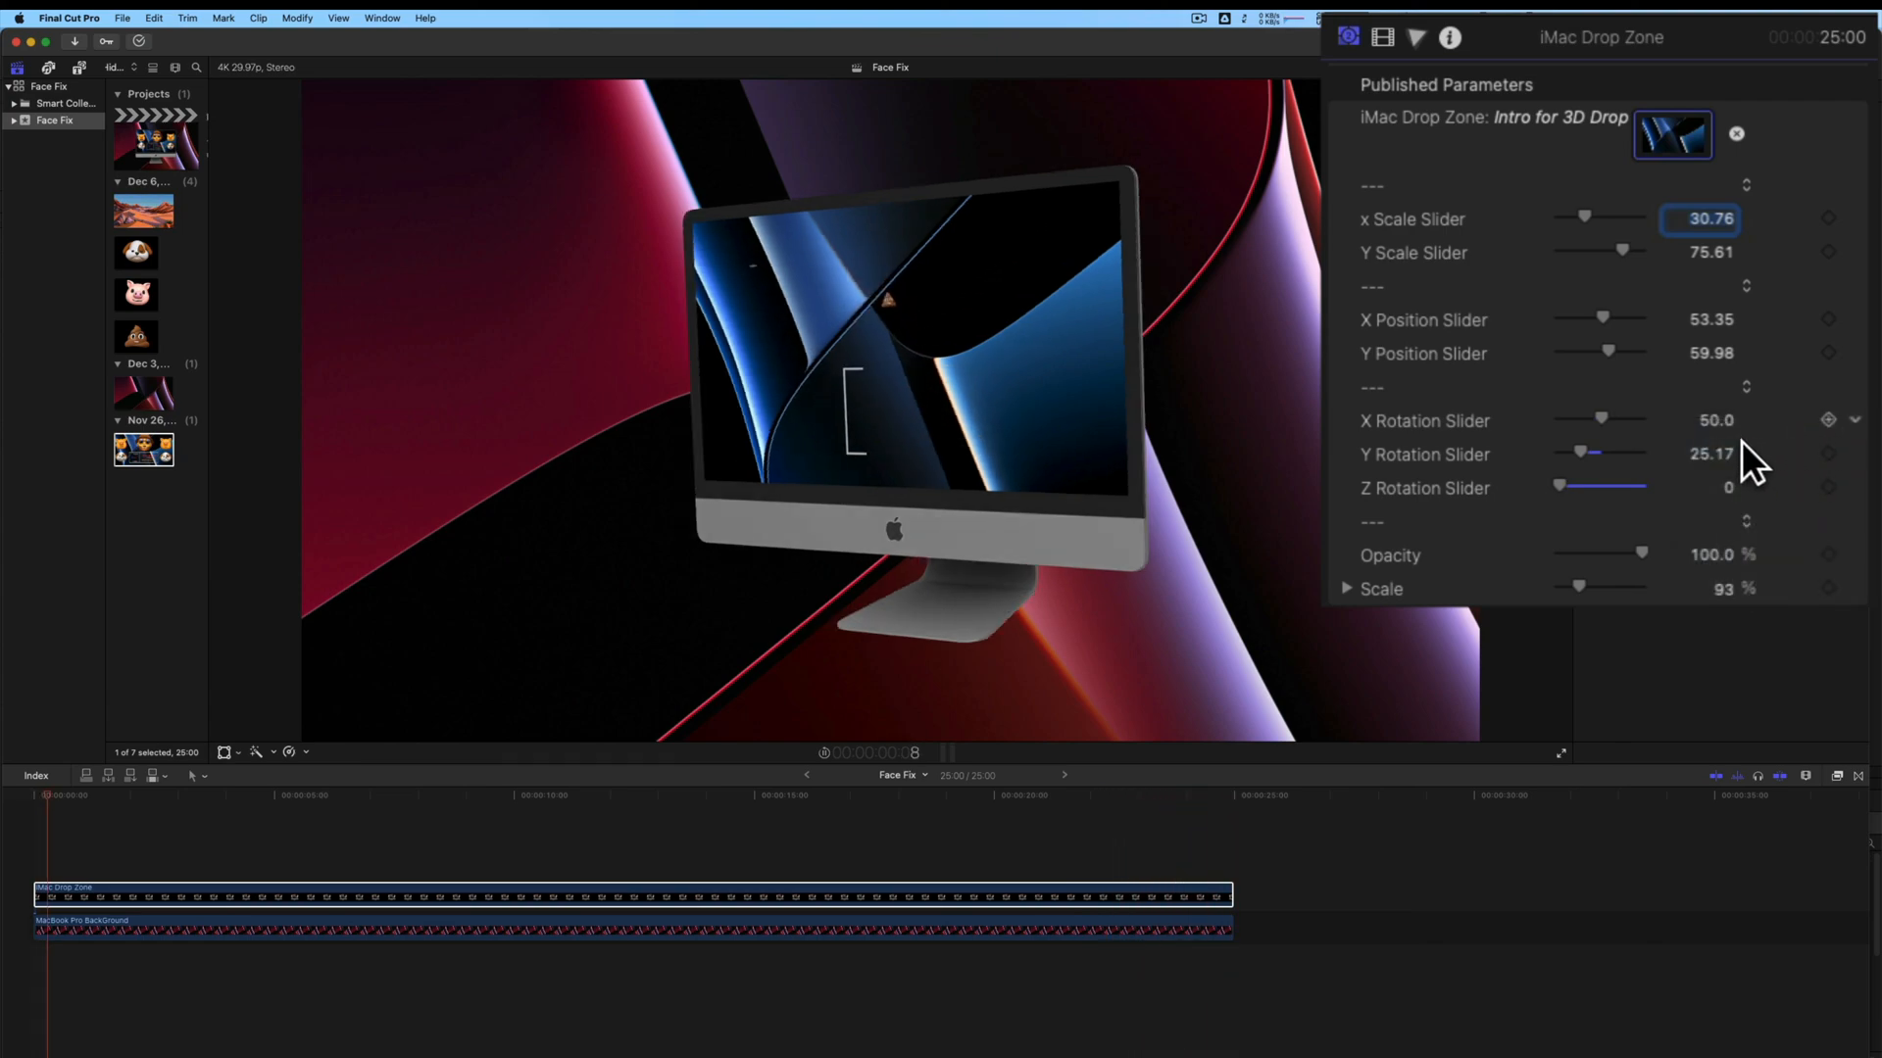
left_click(1855, 421)
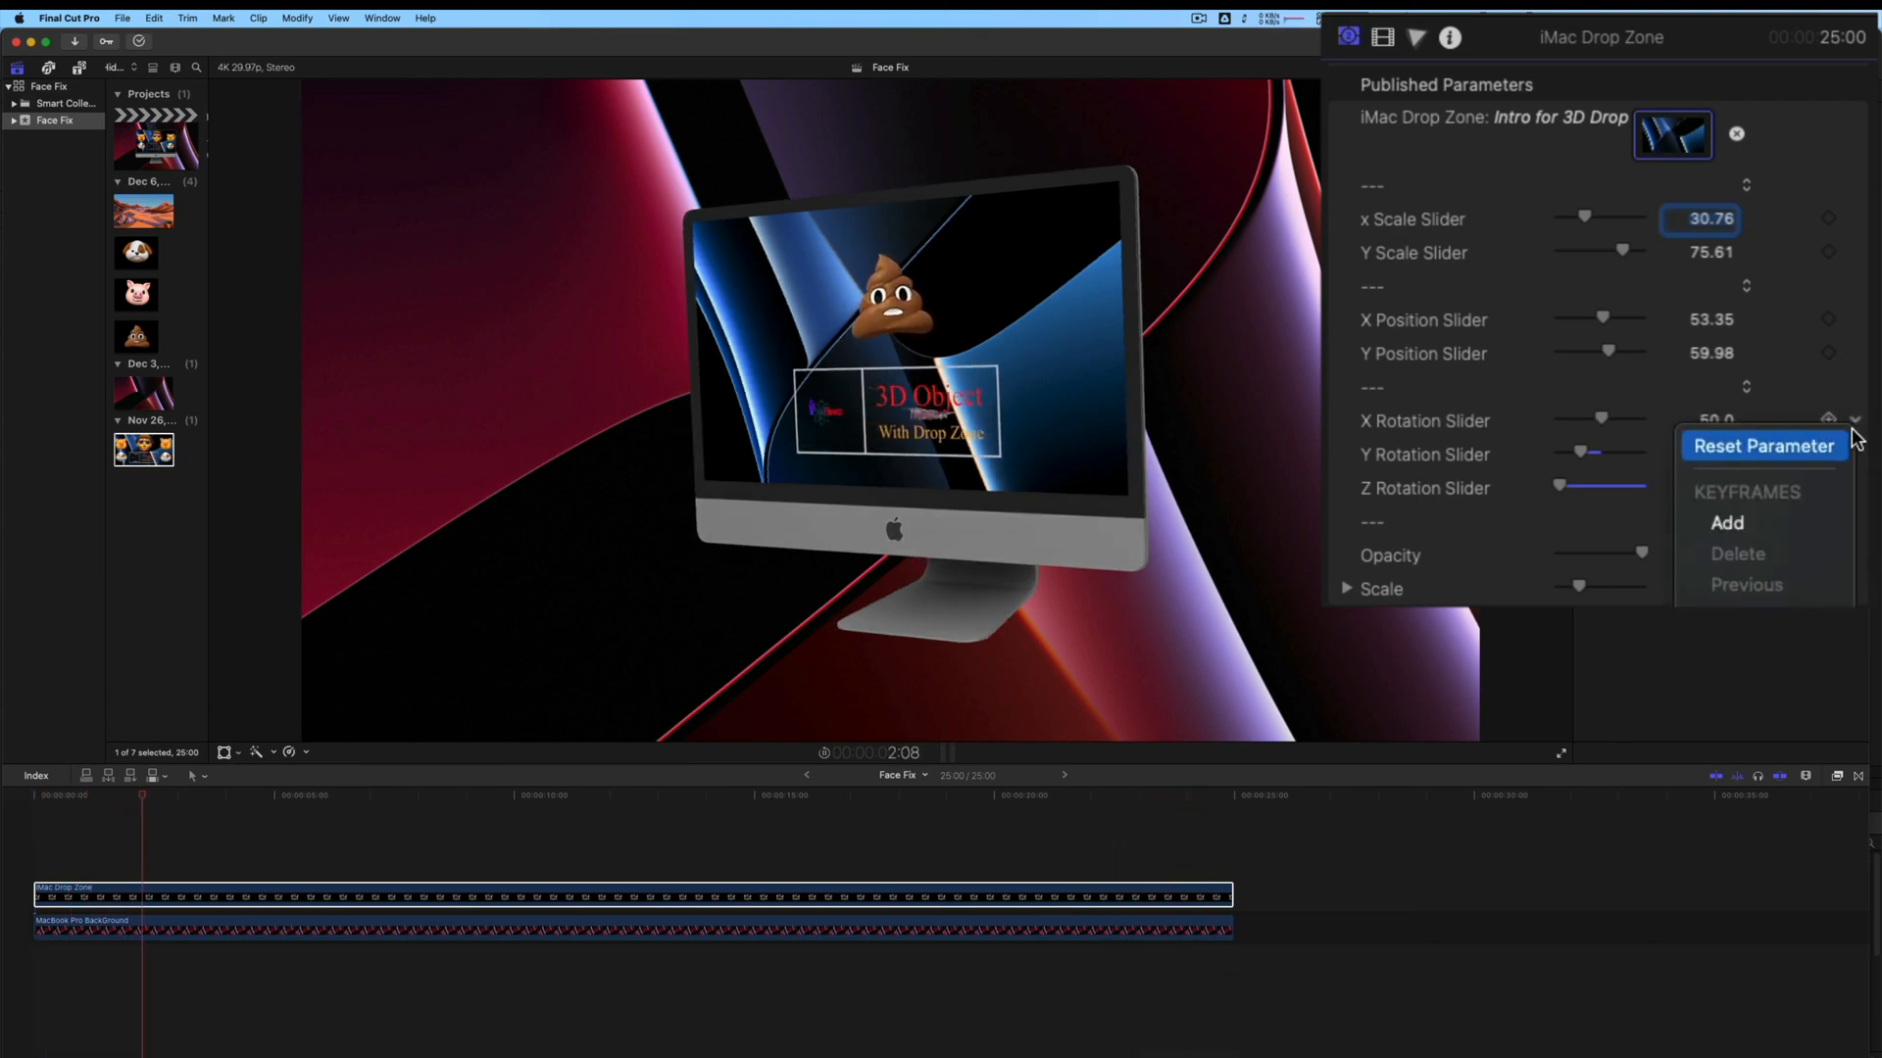
left_click(1775, 446)
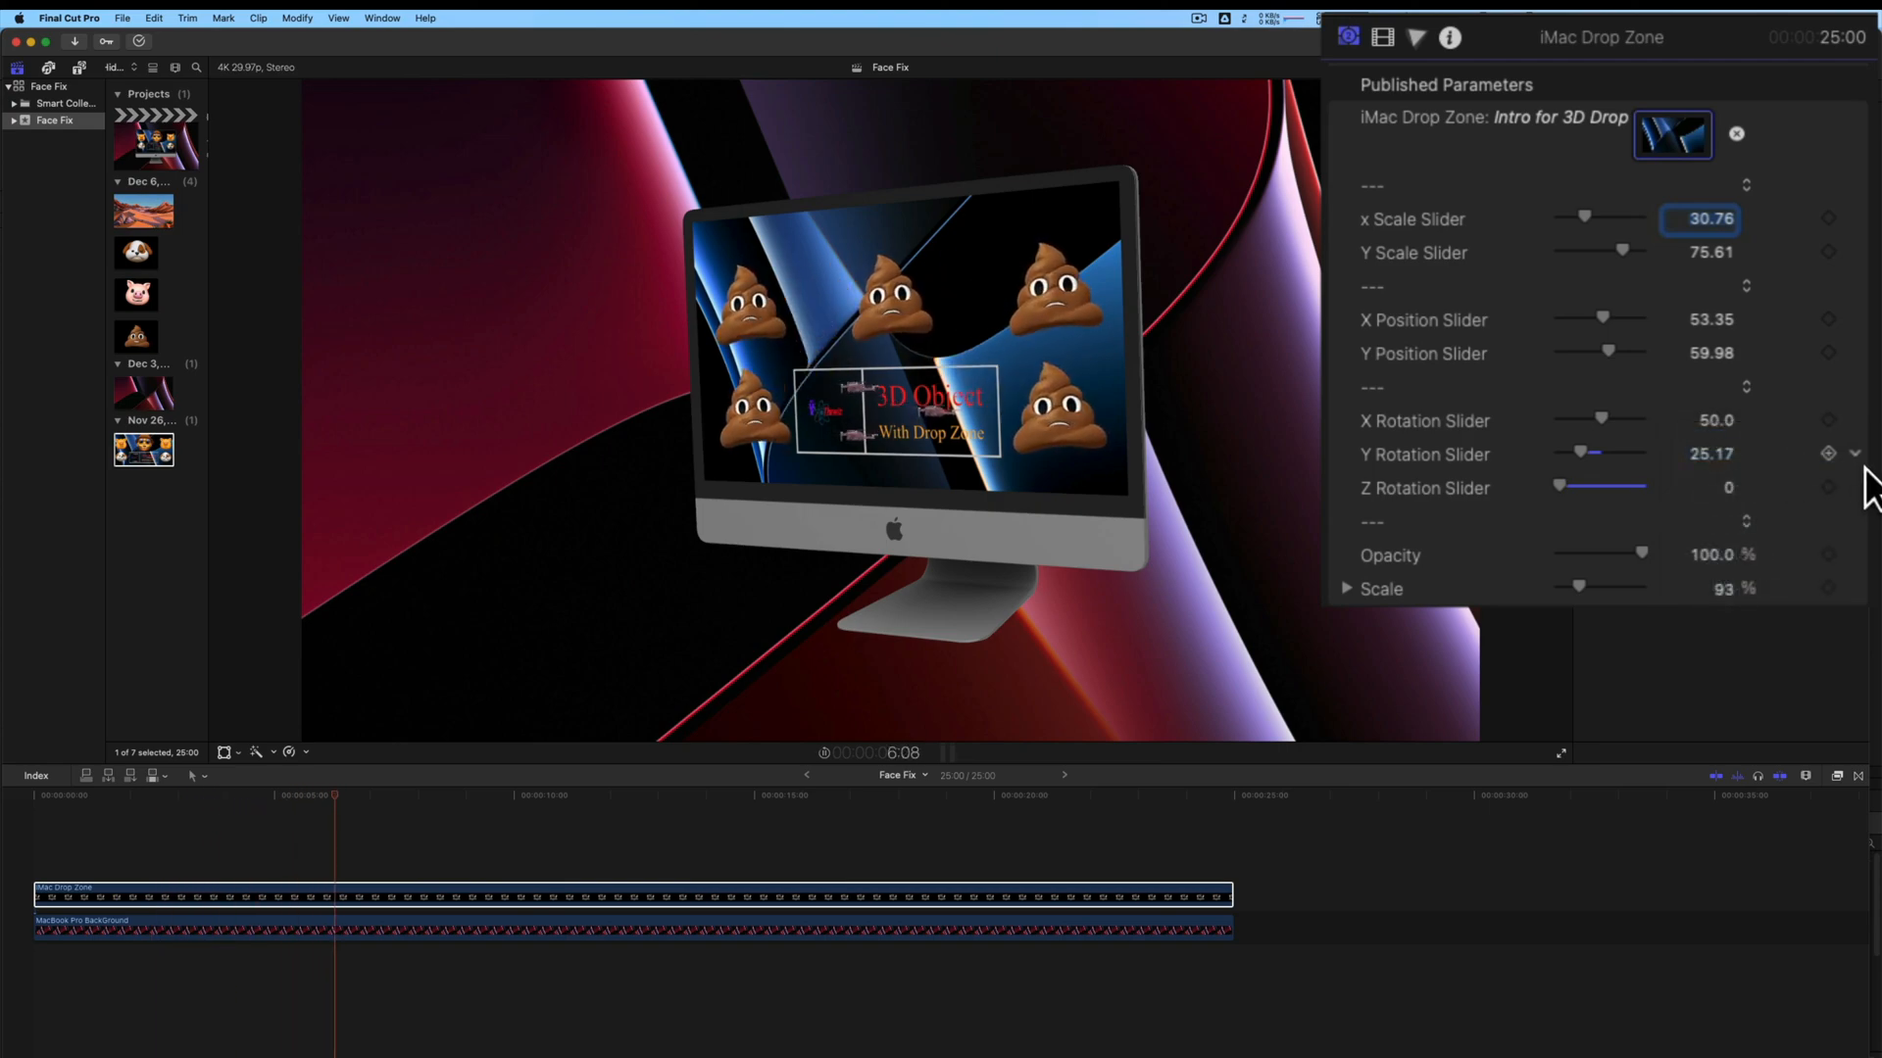
left_click(1854, 454)
left_click(1781, 477)
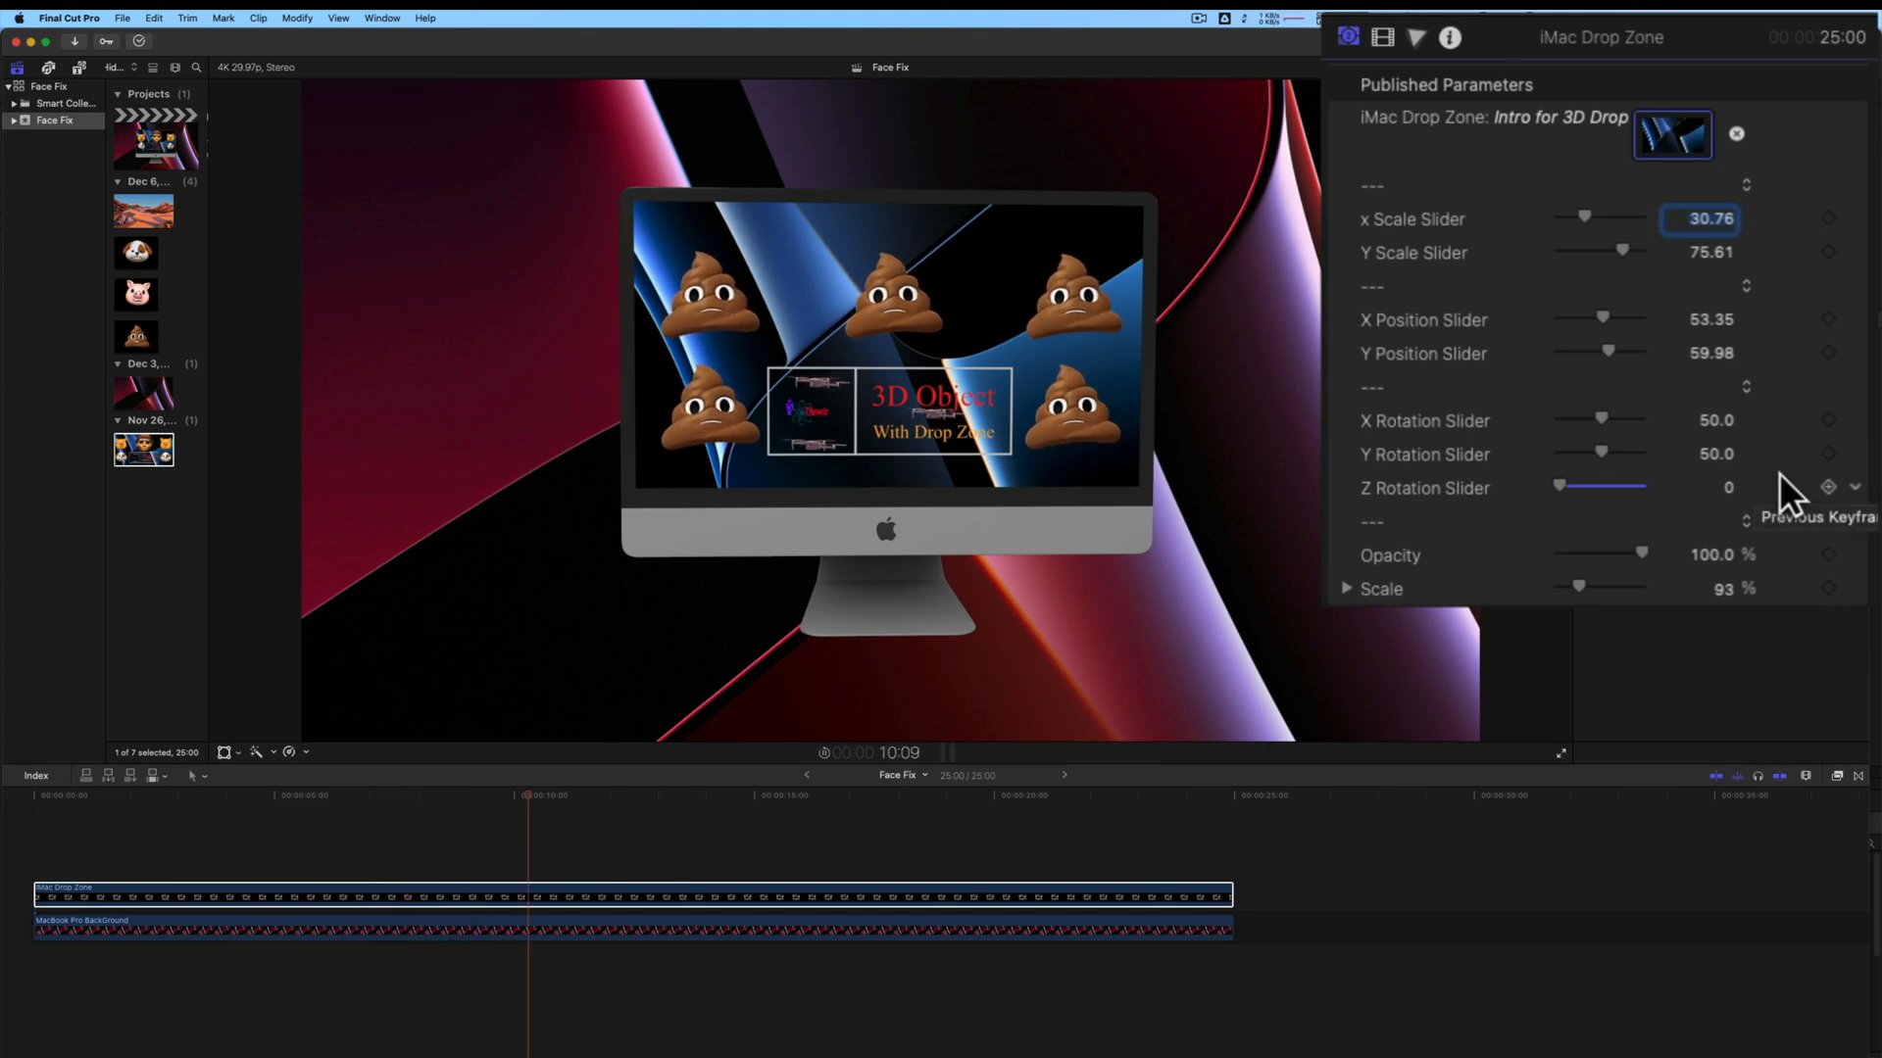
left_click(1854, 588)
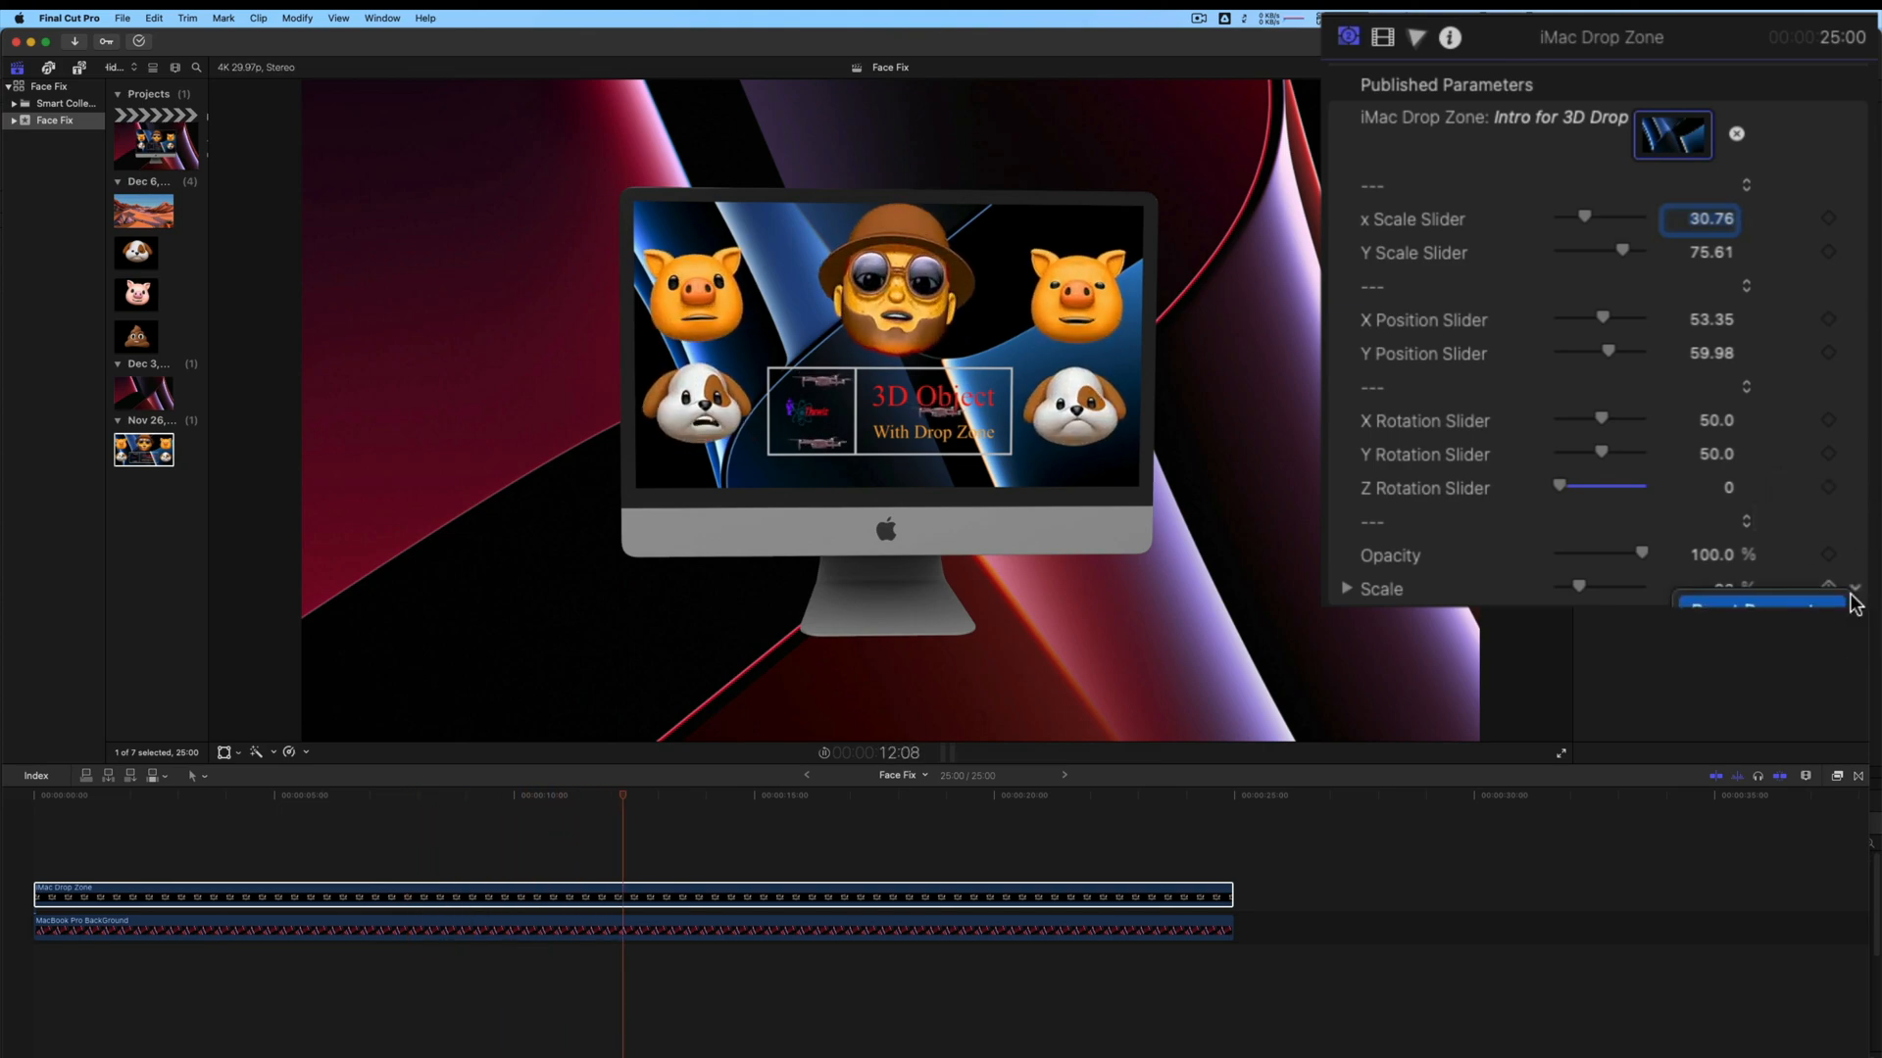
left_click(1849, 601)
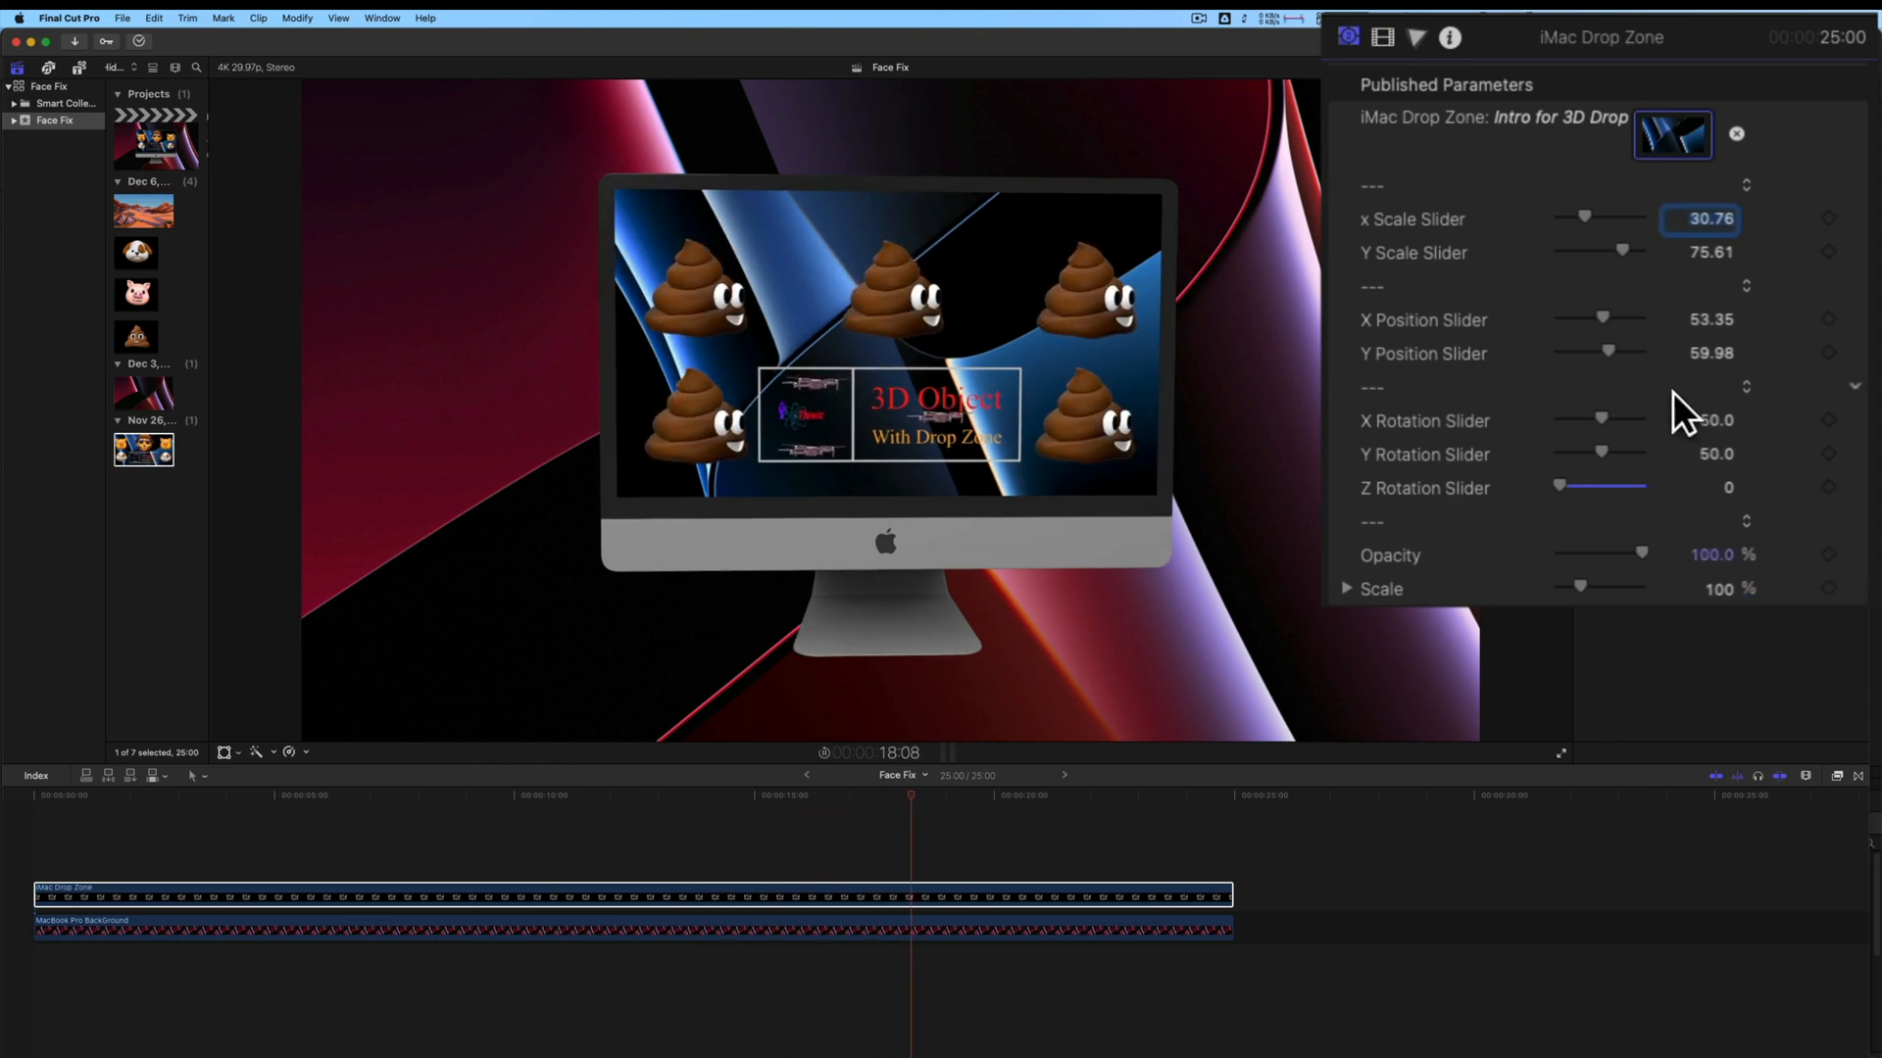
Try out the generator's X and Y Position sliders, including 47.39 and 43.42, and its X and Y Scale sliders
mouse_move(1625, 363)
left_mouse_down()
mouse_move(1592, 363)
mouse_move(1621, 362)
mouse_move(1602, 366)
mouse_move(1614, 331)
mouse_move(1584, 331)
mouse_move(1611, 333)
left_mouse_up()
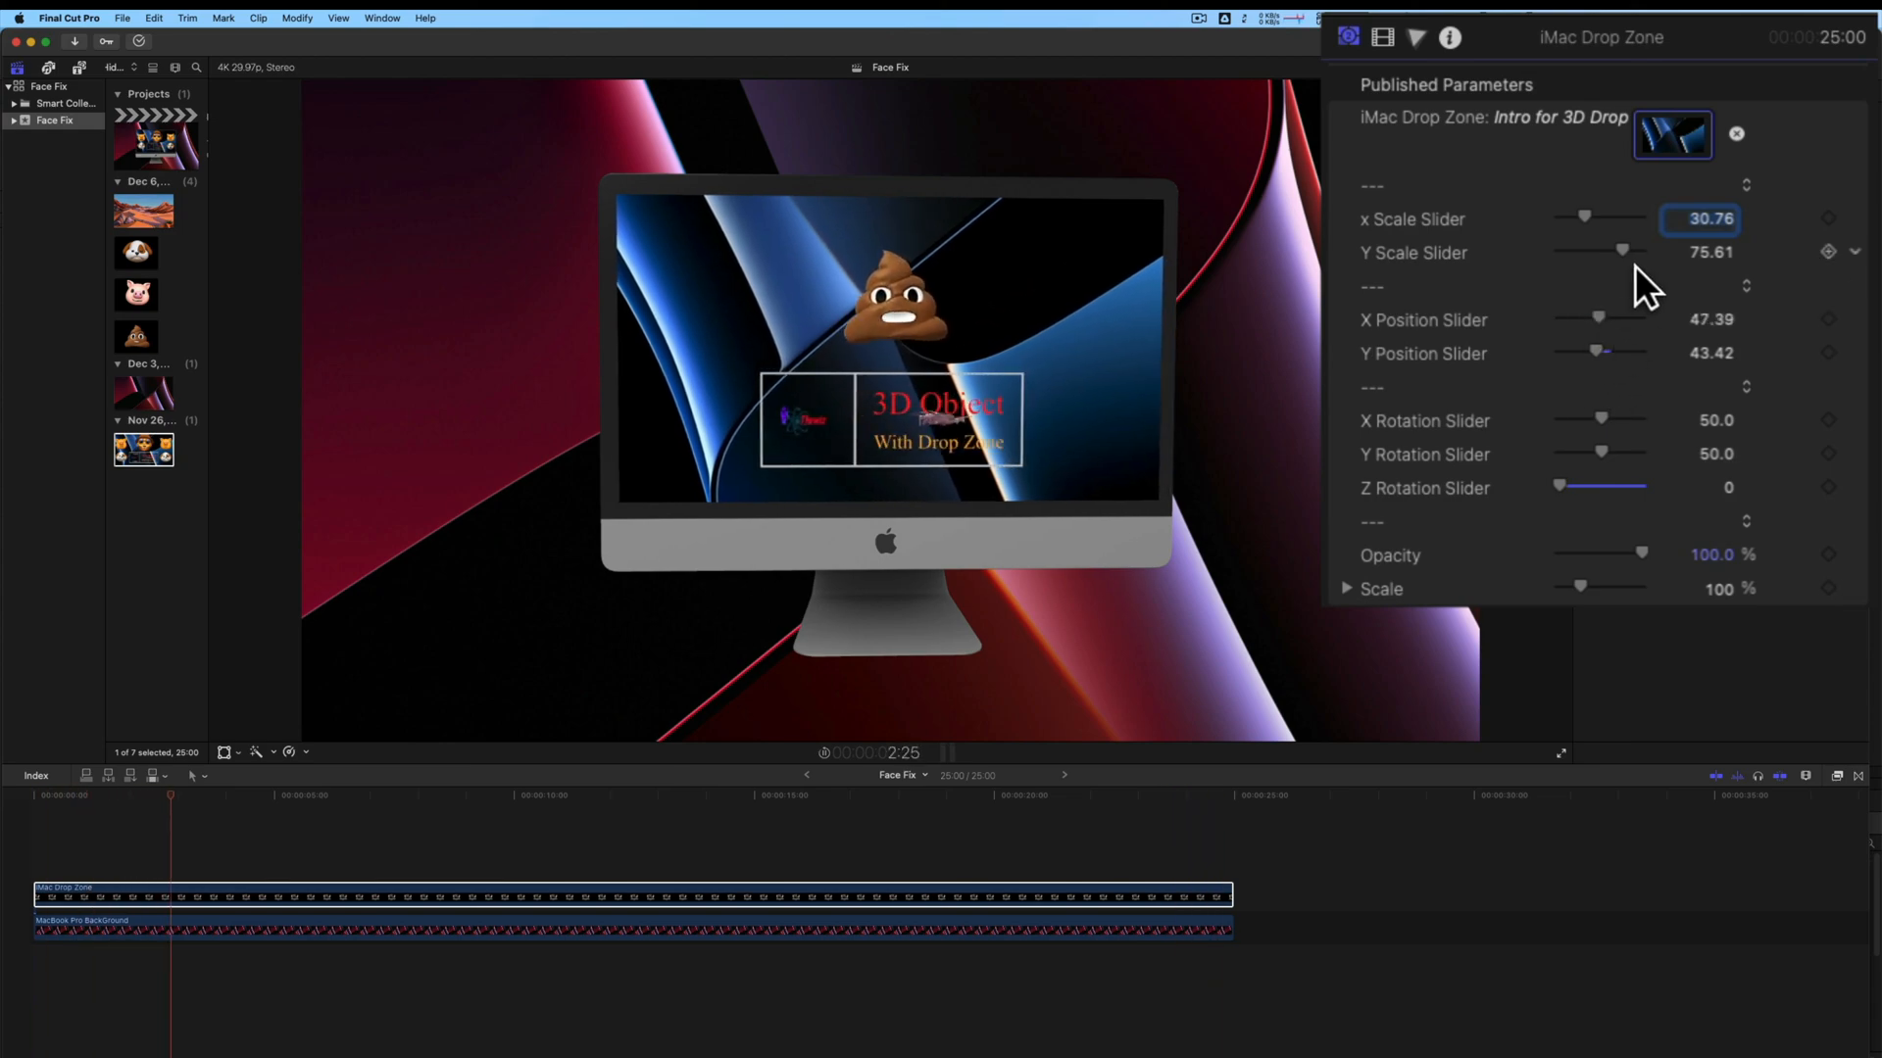
left_click_drag(1634, 266, 1602, 226)
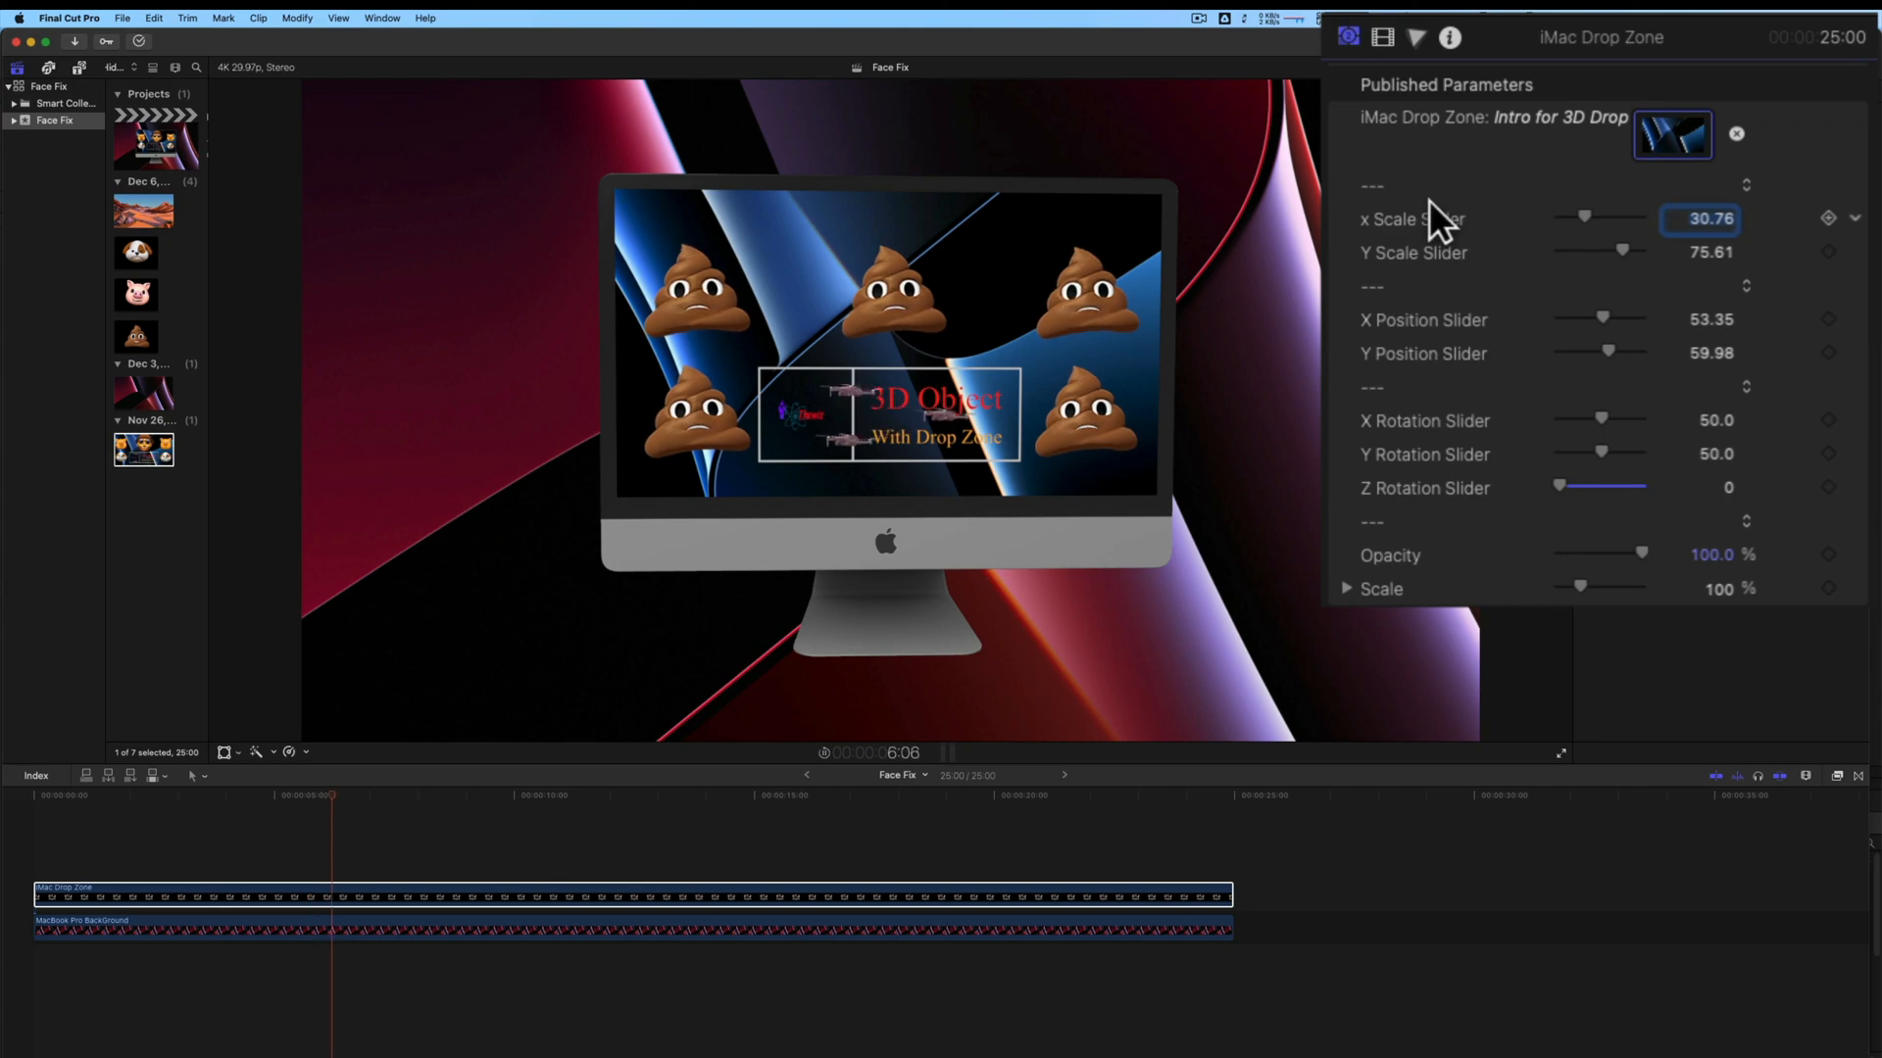
Transform the iMac Drop Zone clip to 50% overall scale and move it to the upper-left area of the frame
left_click(1382, 38)
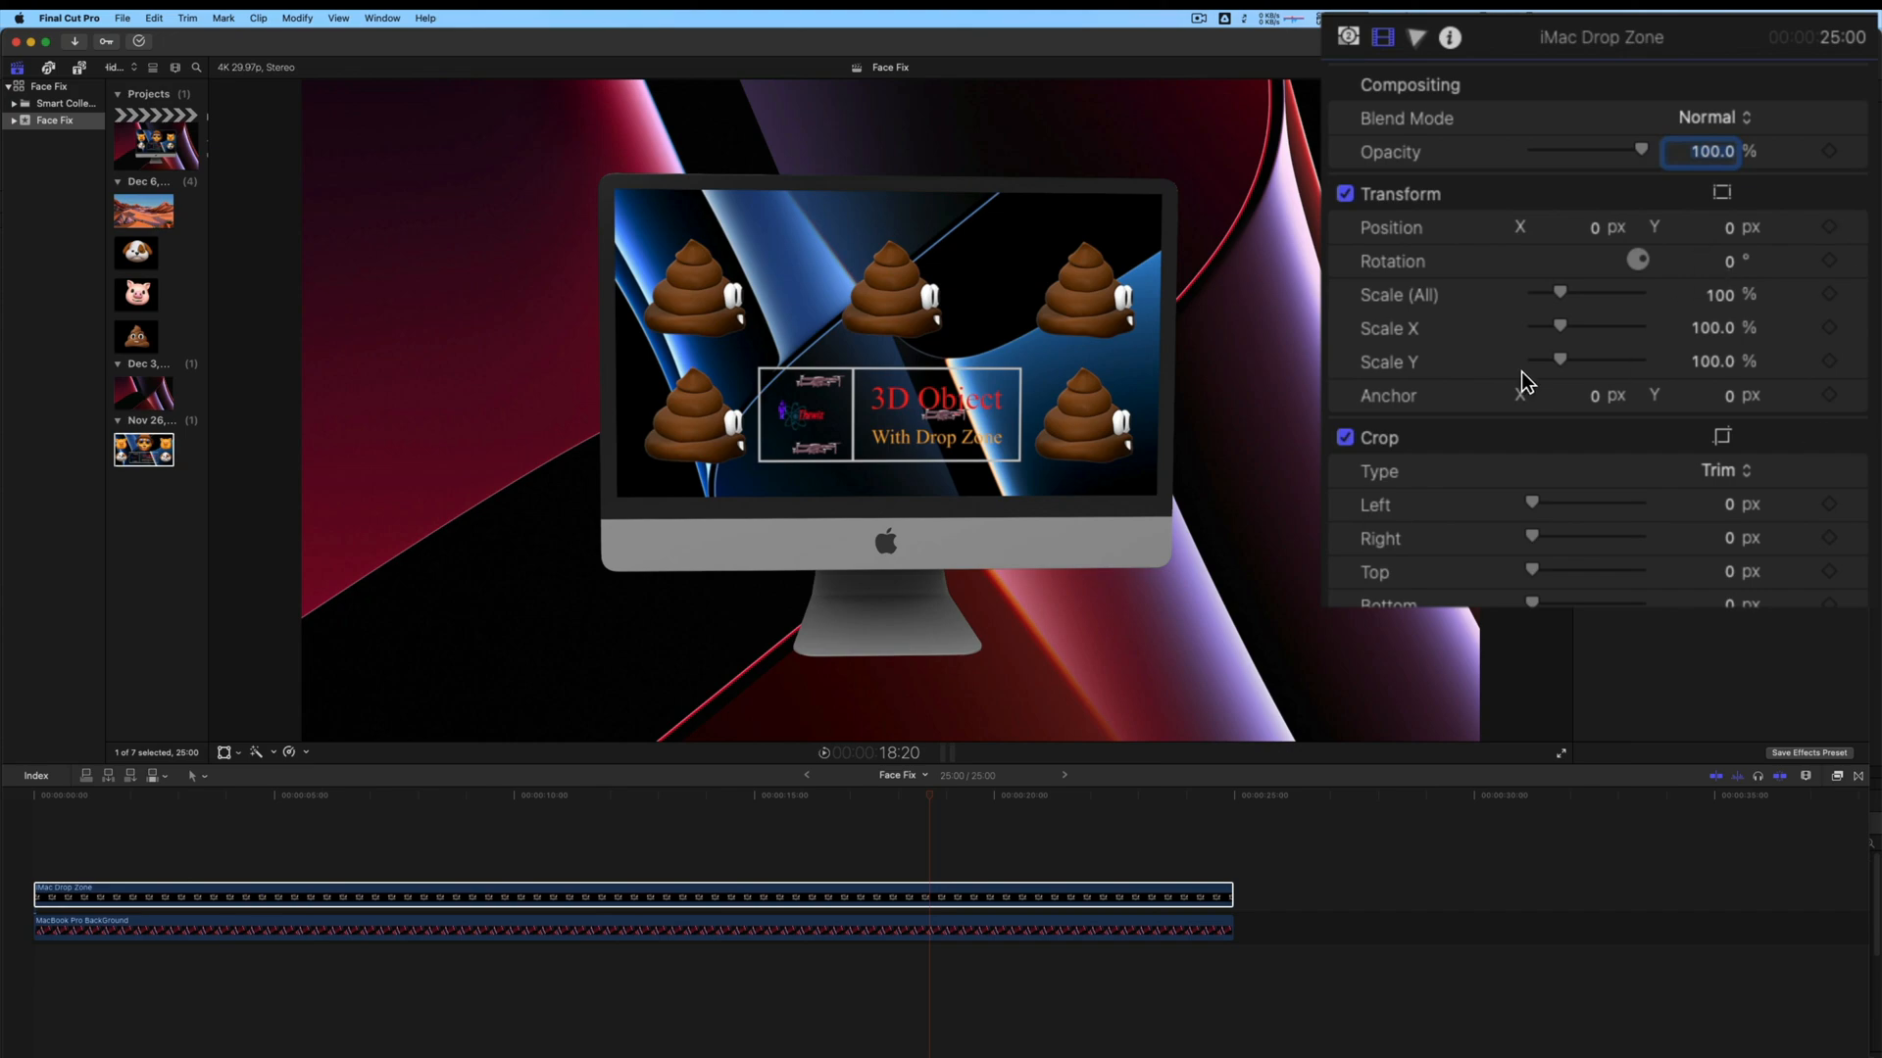
left_click(955, 897)
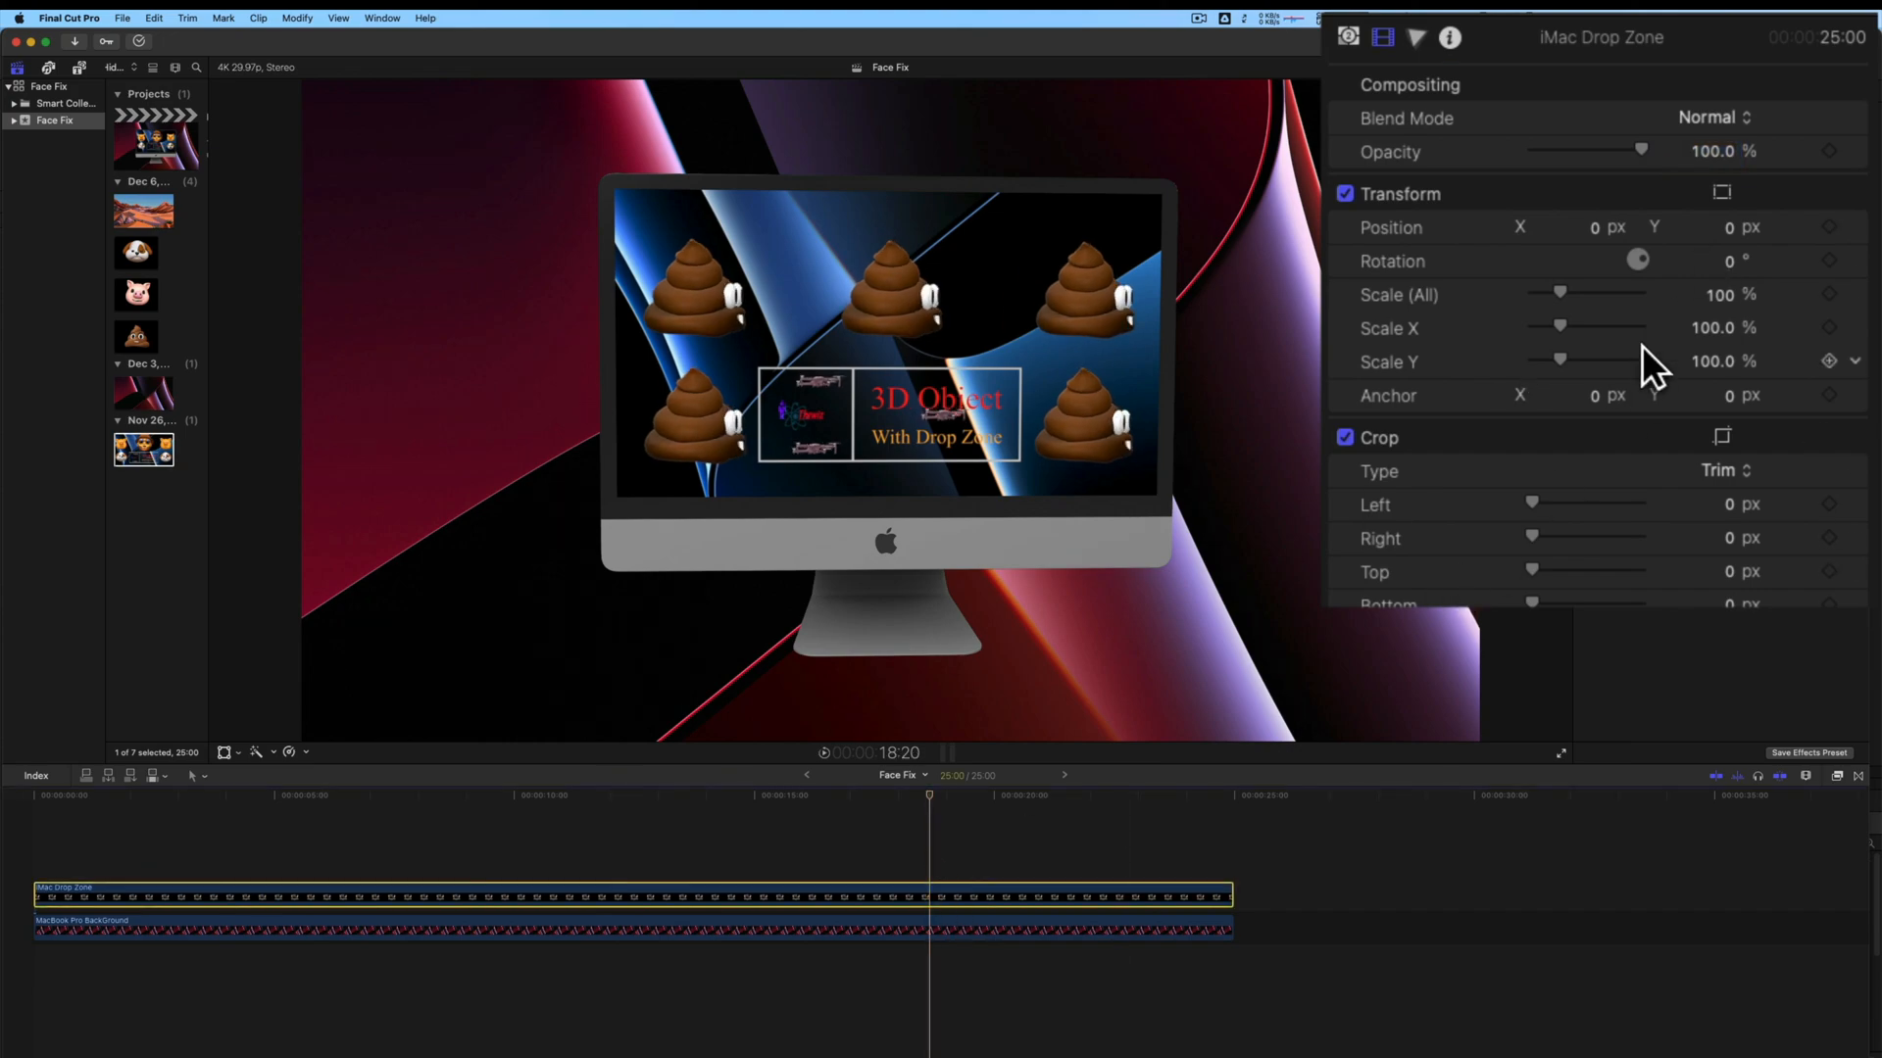
left_click(1721, 192)
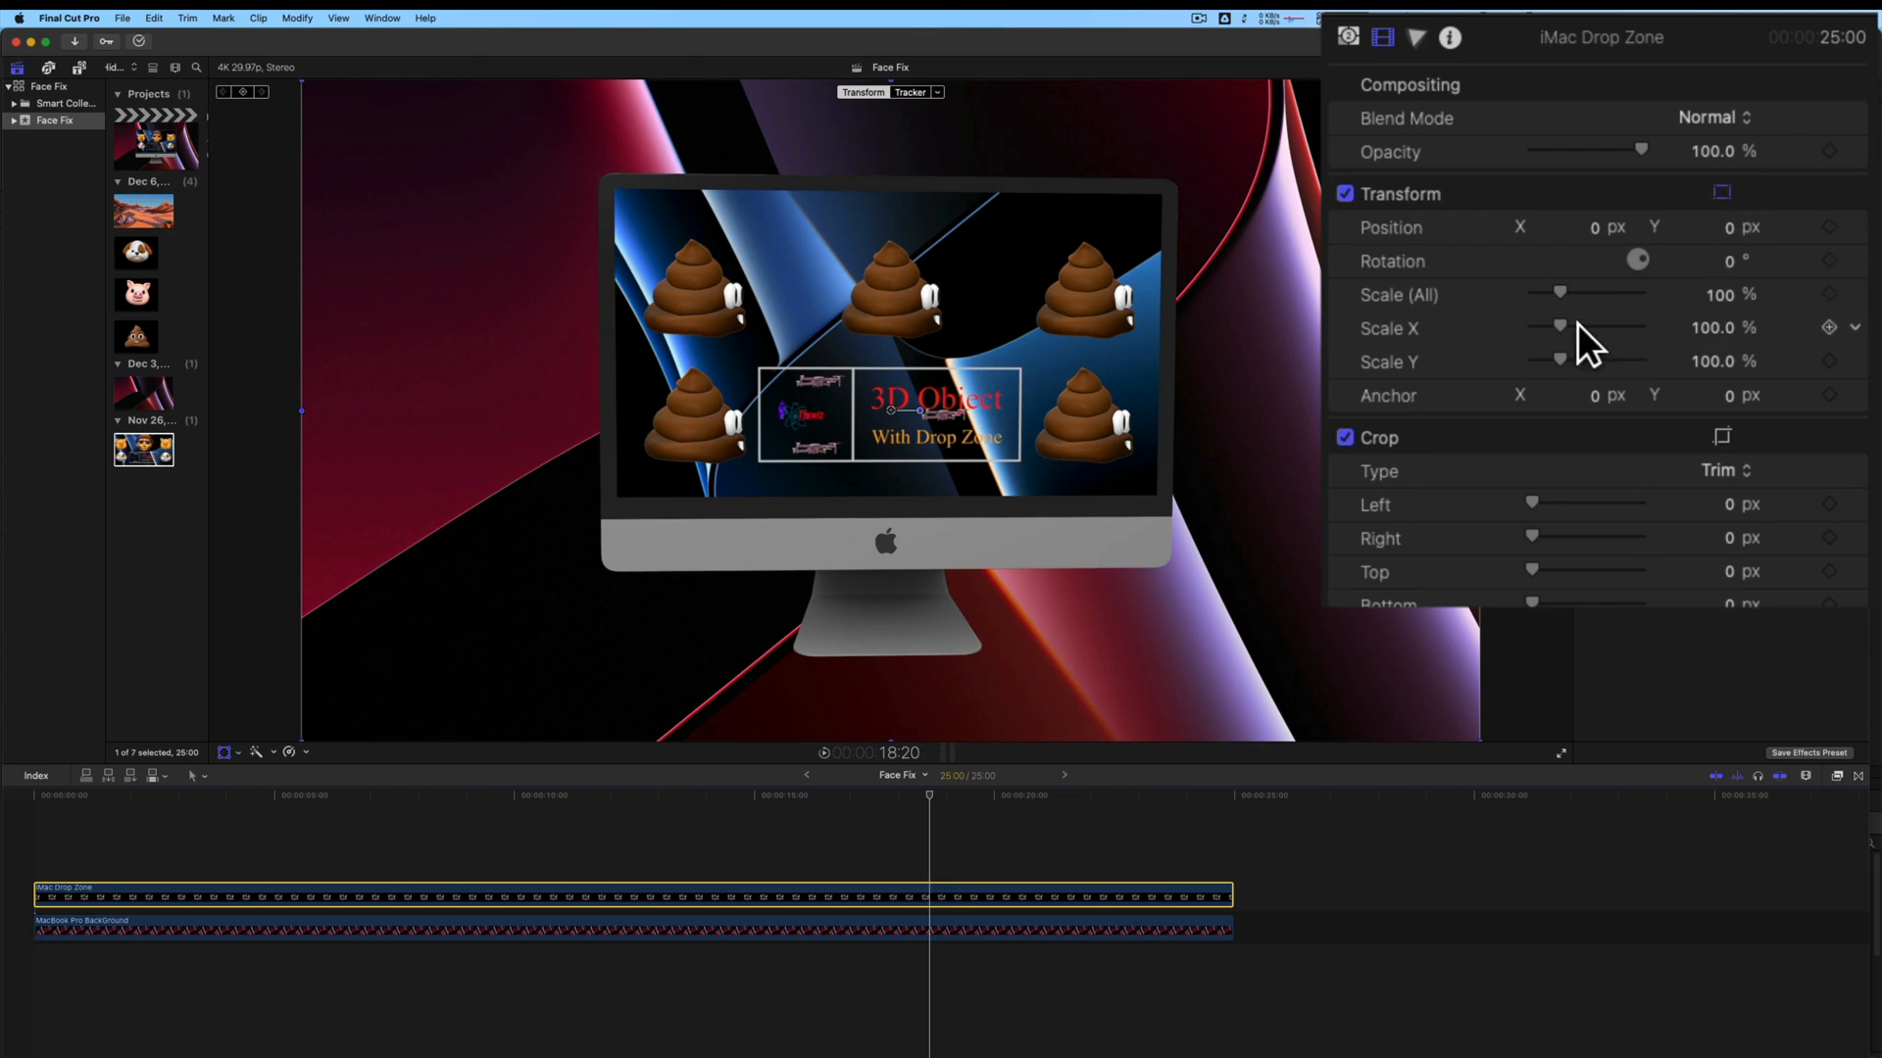
left_click_drag(1572, 308, 1543, 298)
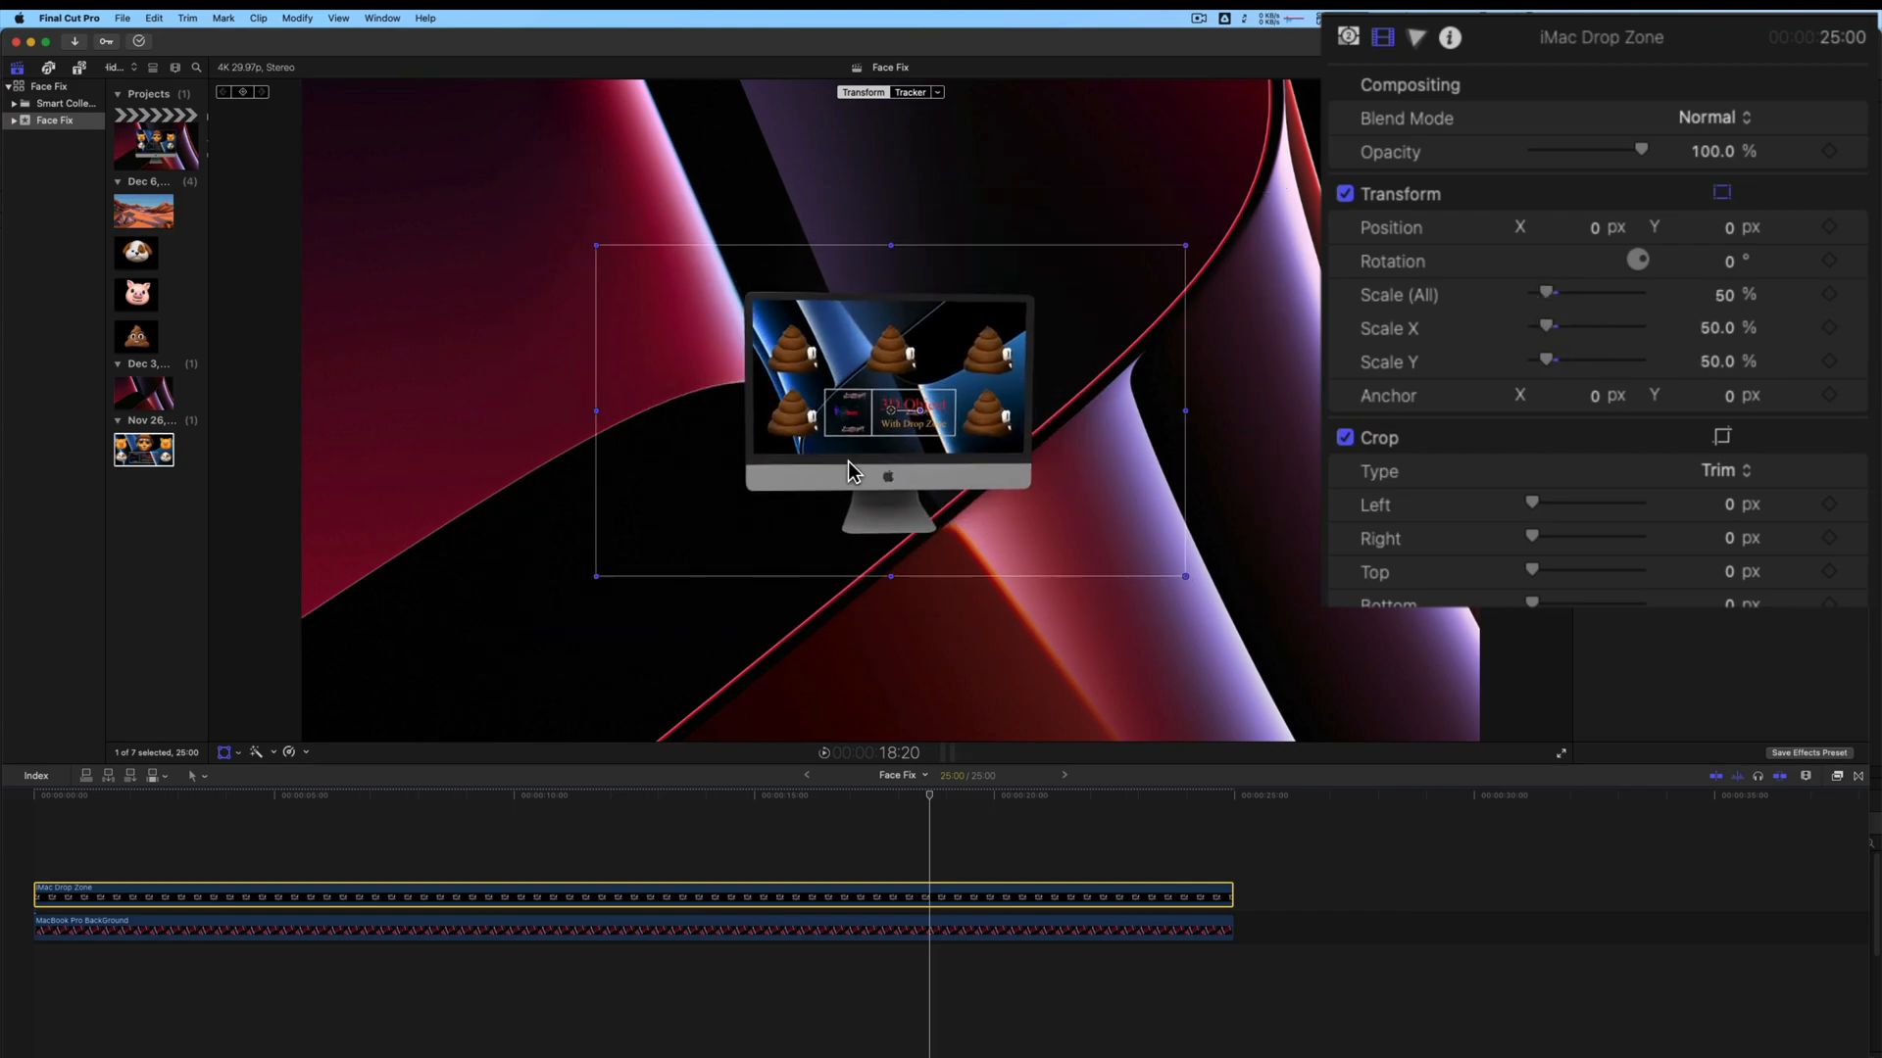
left_click_drag(839, 437, 537, 338)
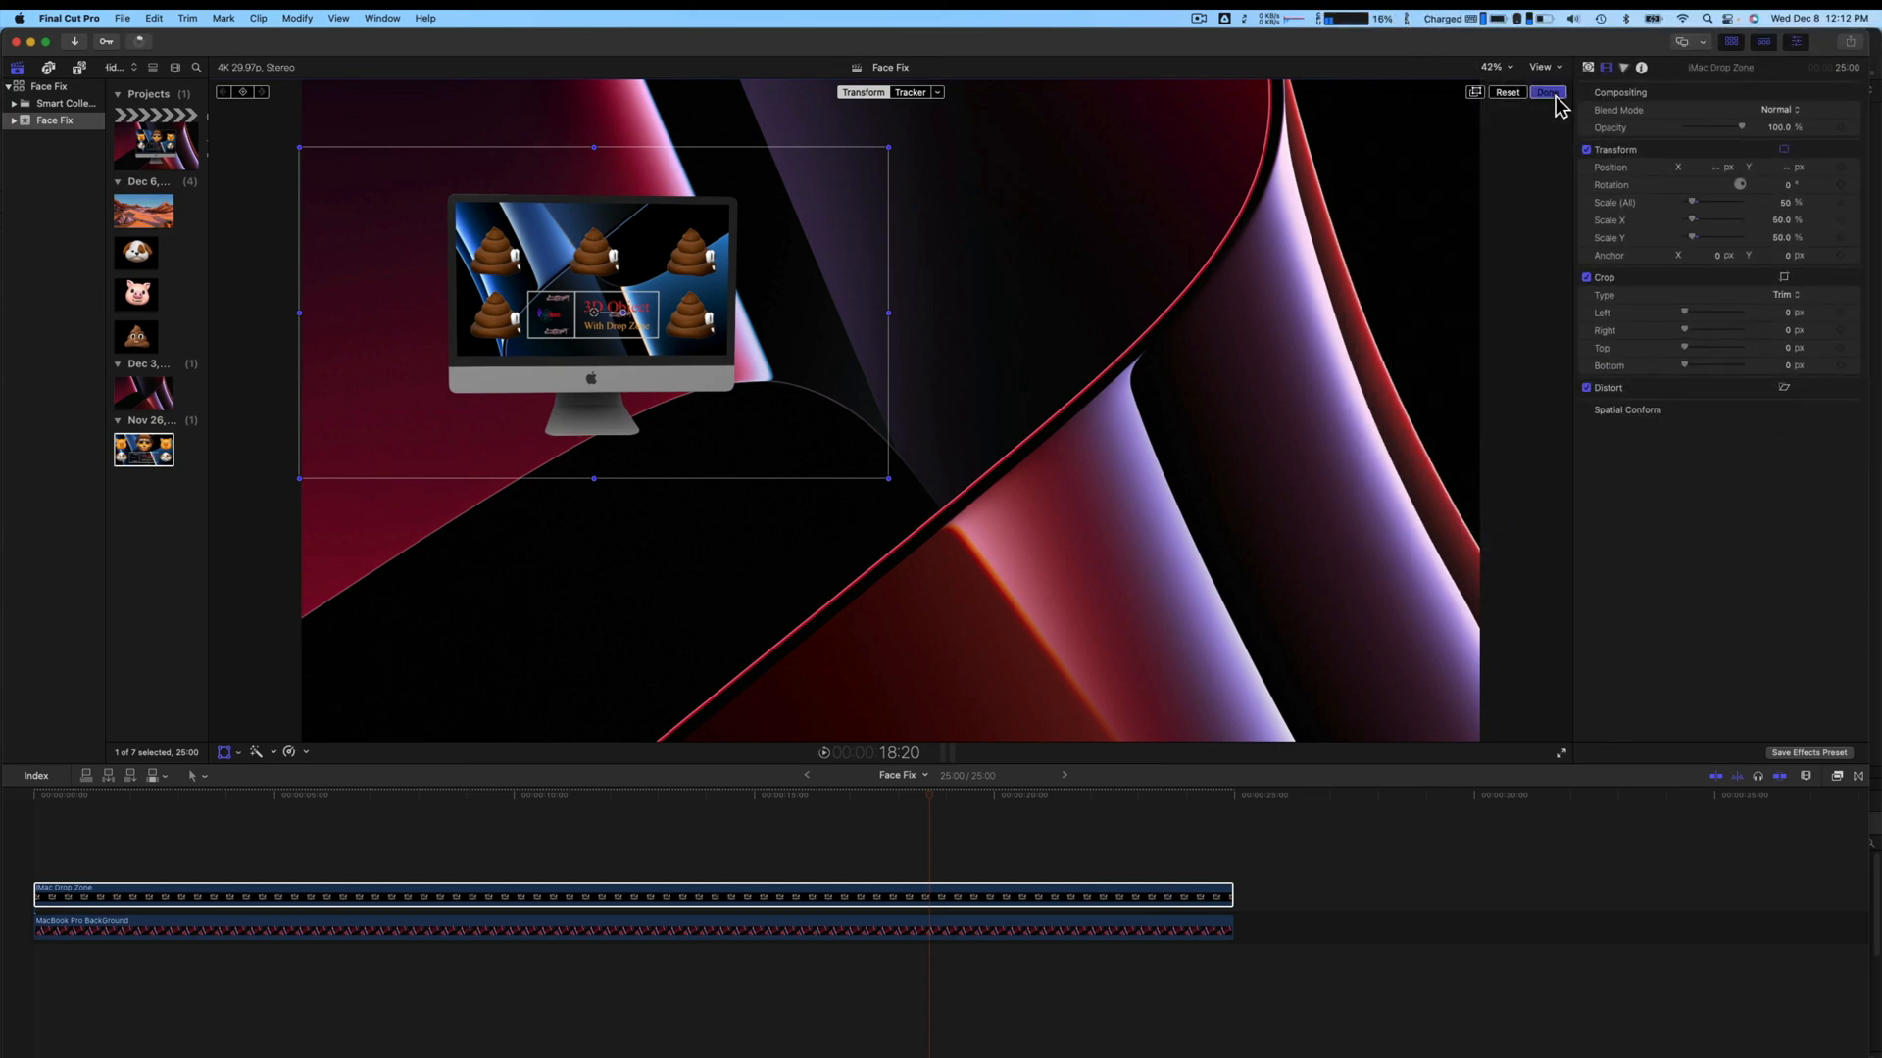
left_click(1549, 92)
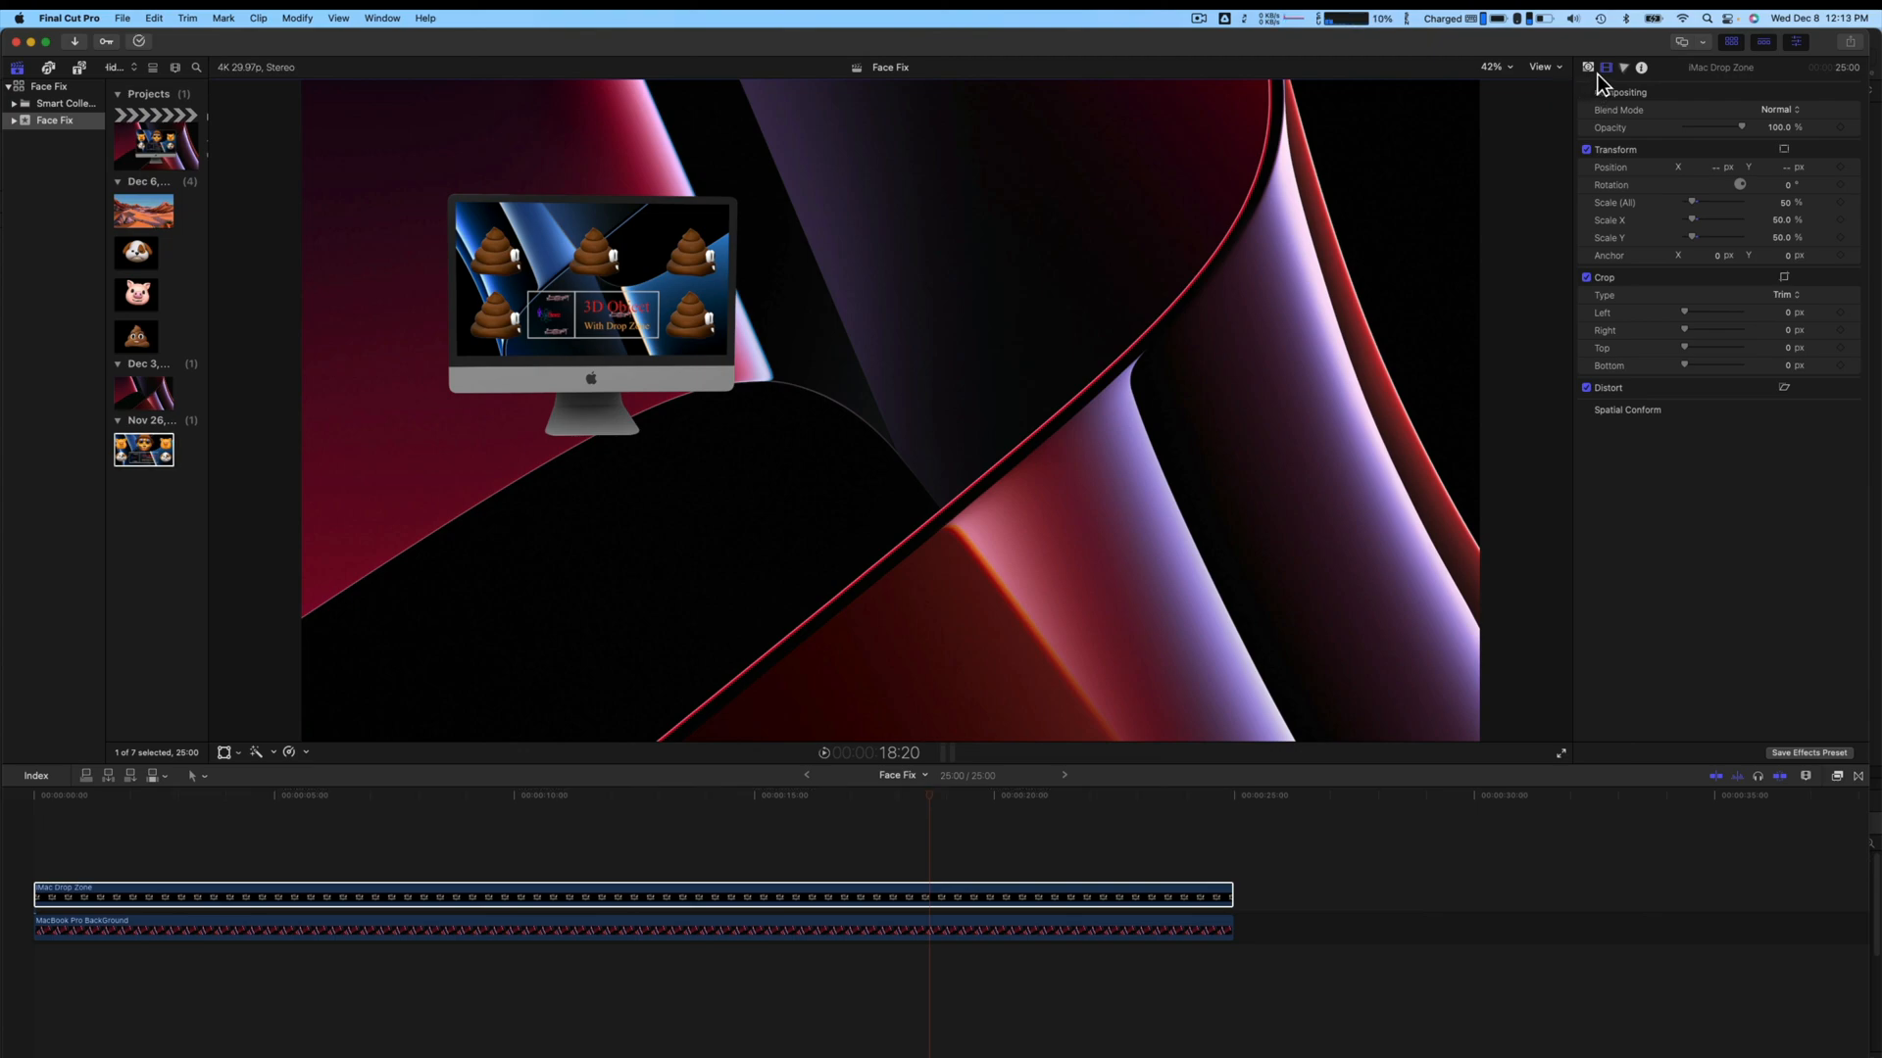
Play the timeline and turn the iMac with the generator's X Rotation at 40.48 and Y Rotation at 75.42
left_click(1588, 66)
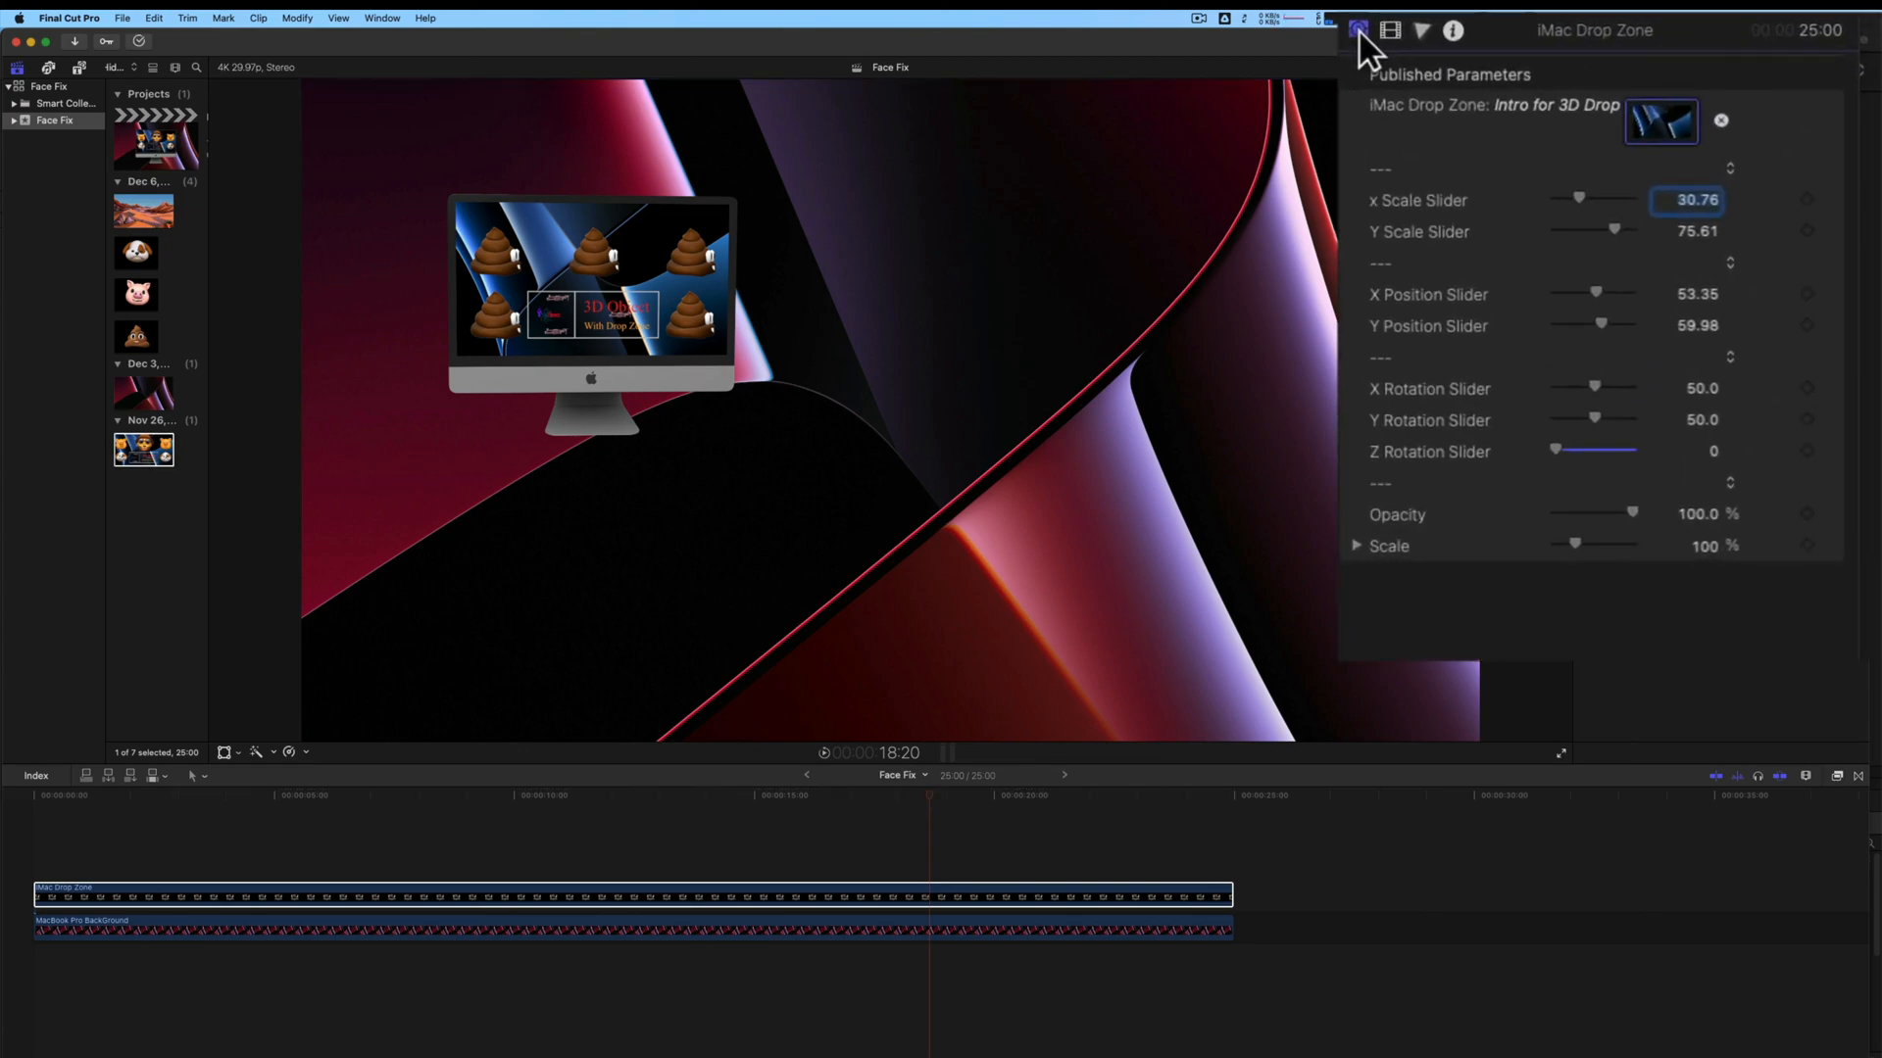
left_click(826, 757)
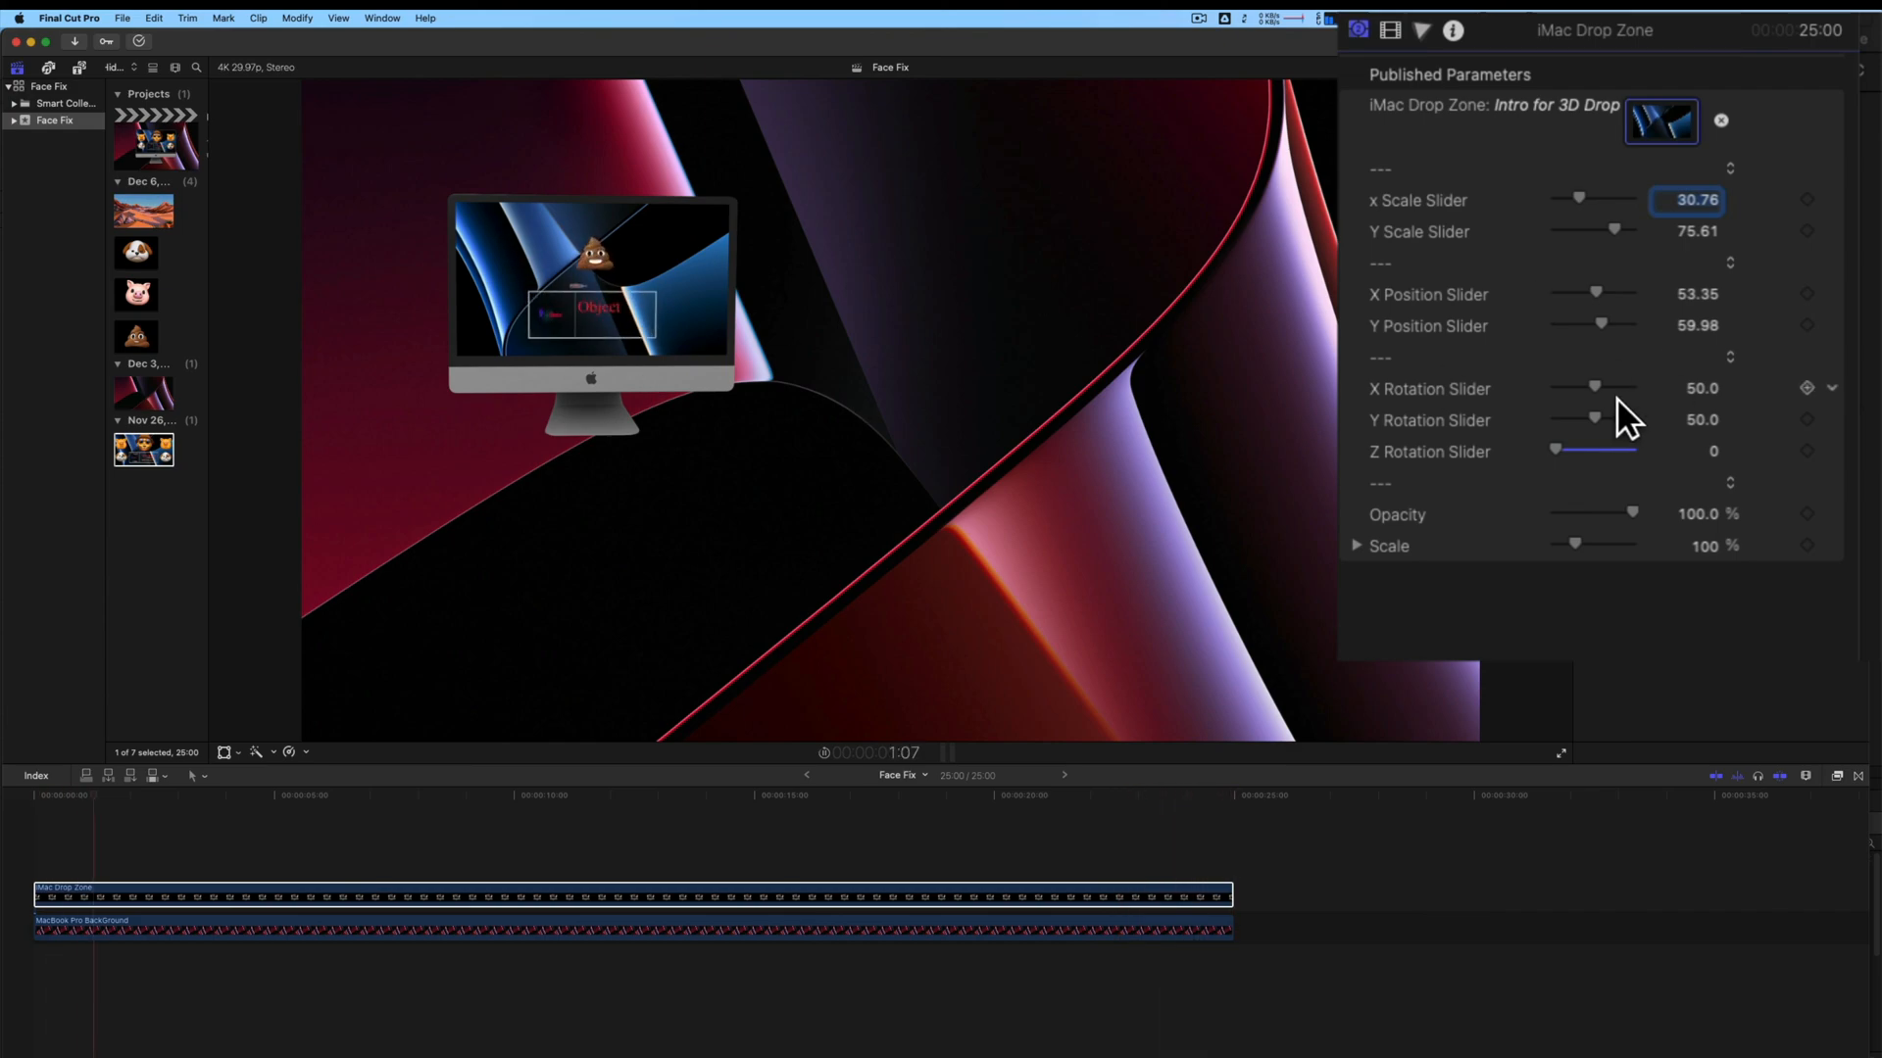
left_click_drag(1601, 396, 1623, 427)
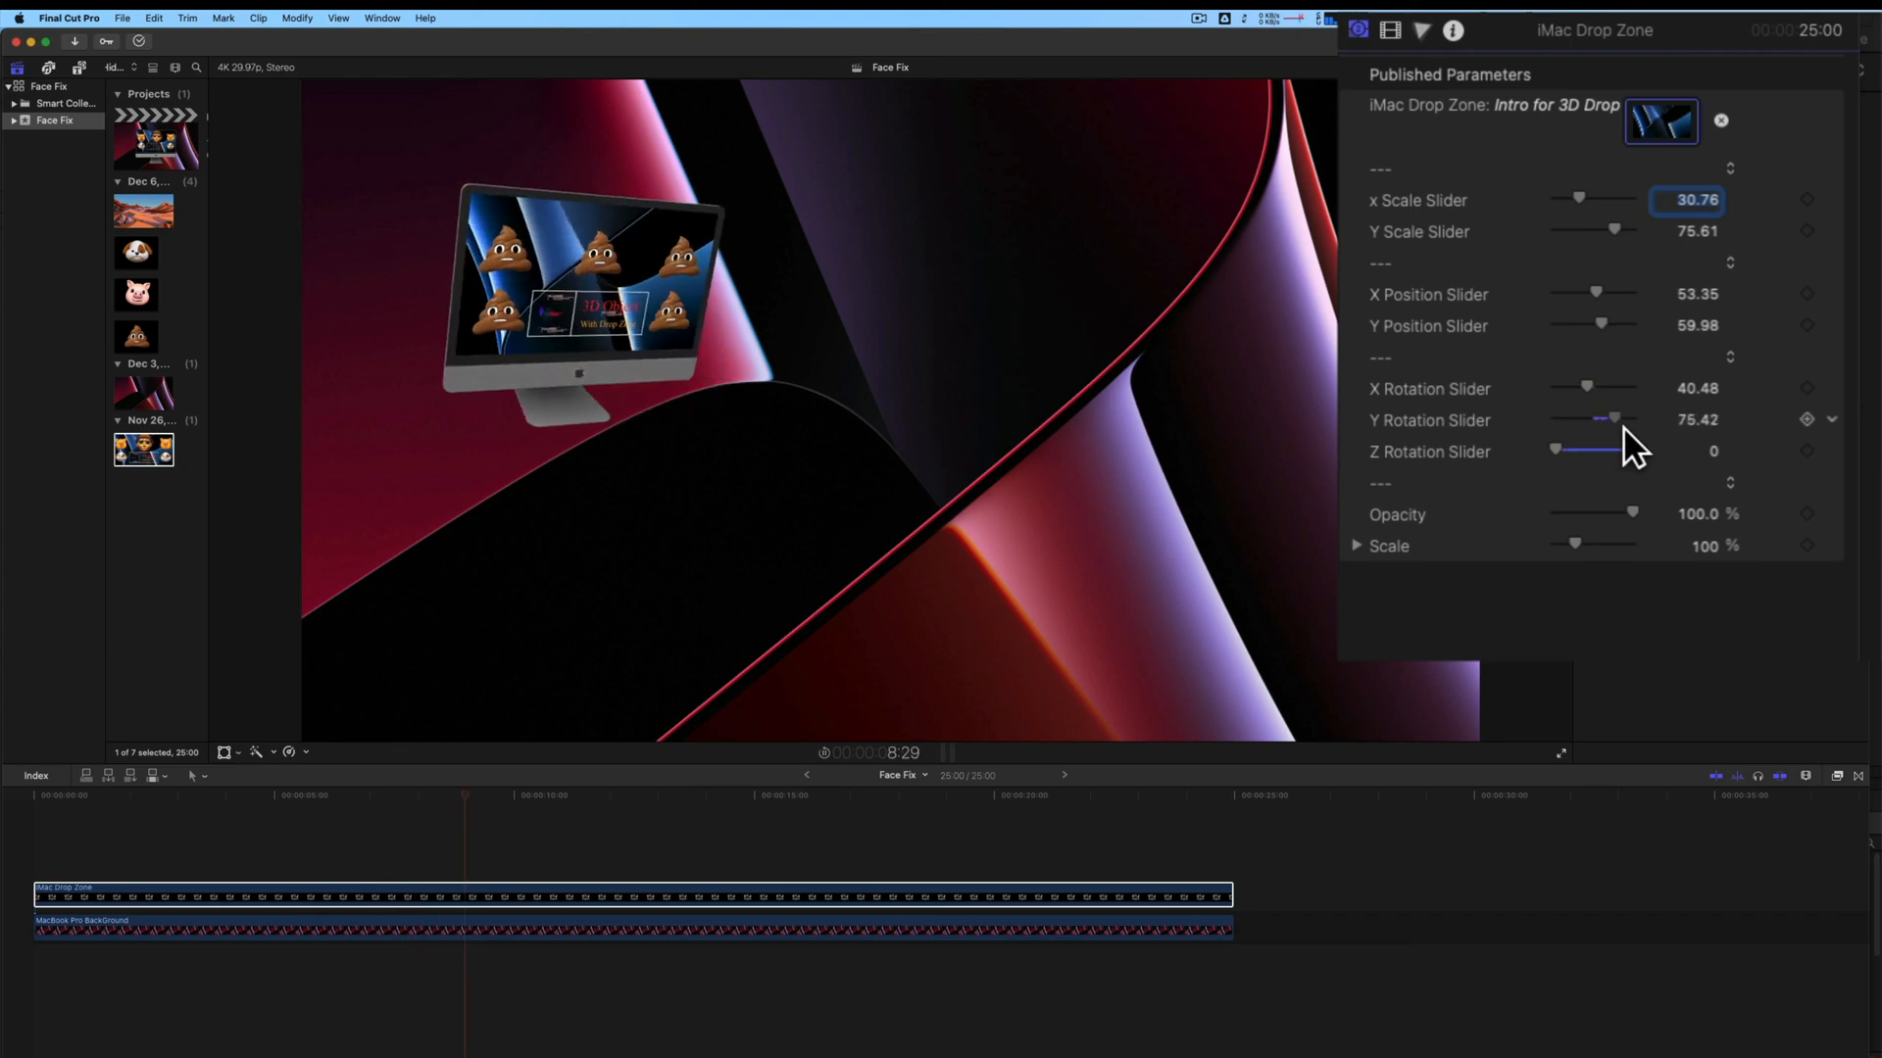